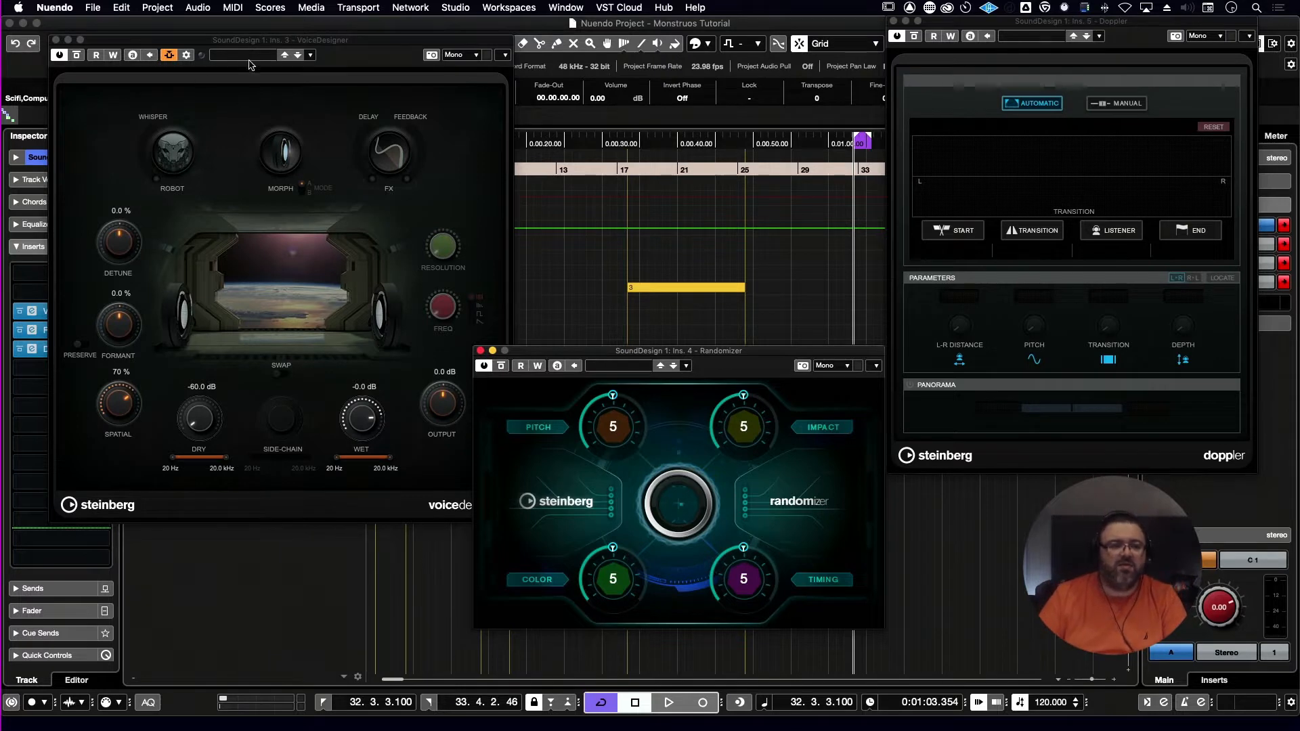
- Close the Doppler, Randomizer and VoiceDesigner plug-in windows of the SoundDesign 1 track
click(258, 42)
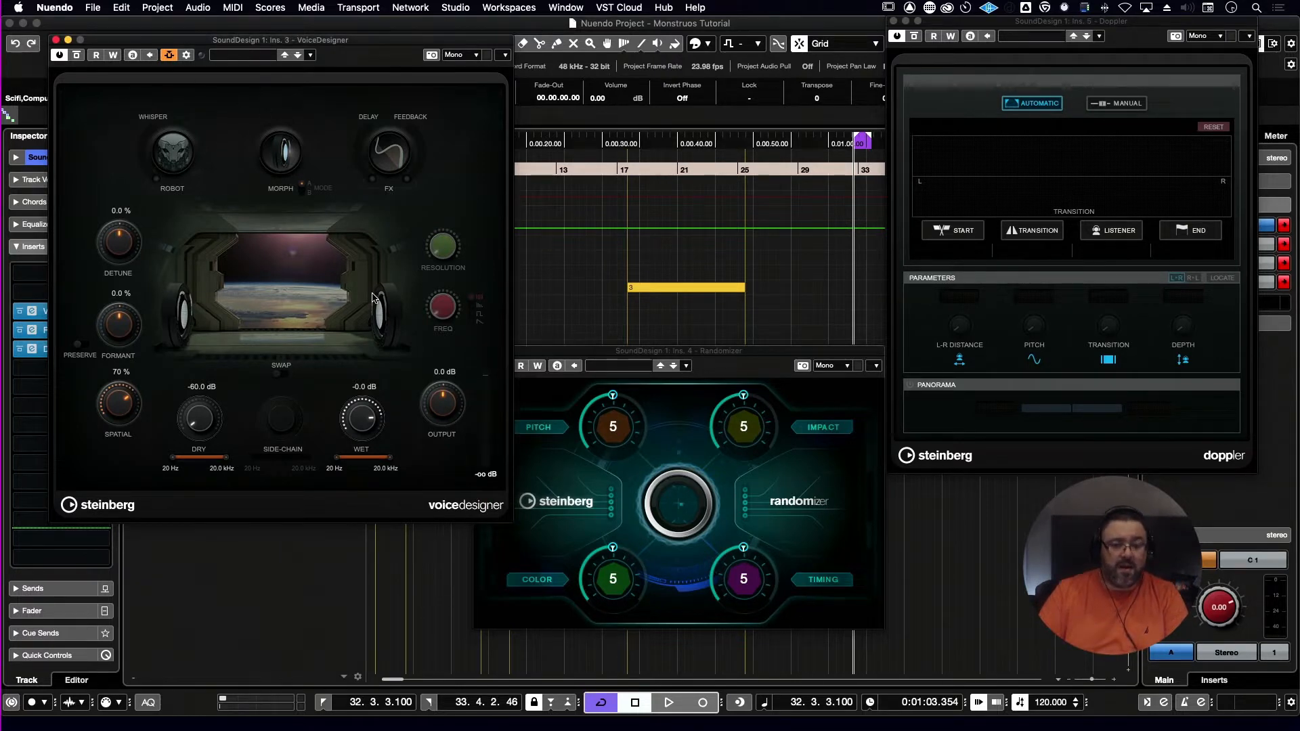
click(743, 351)
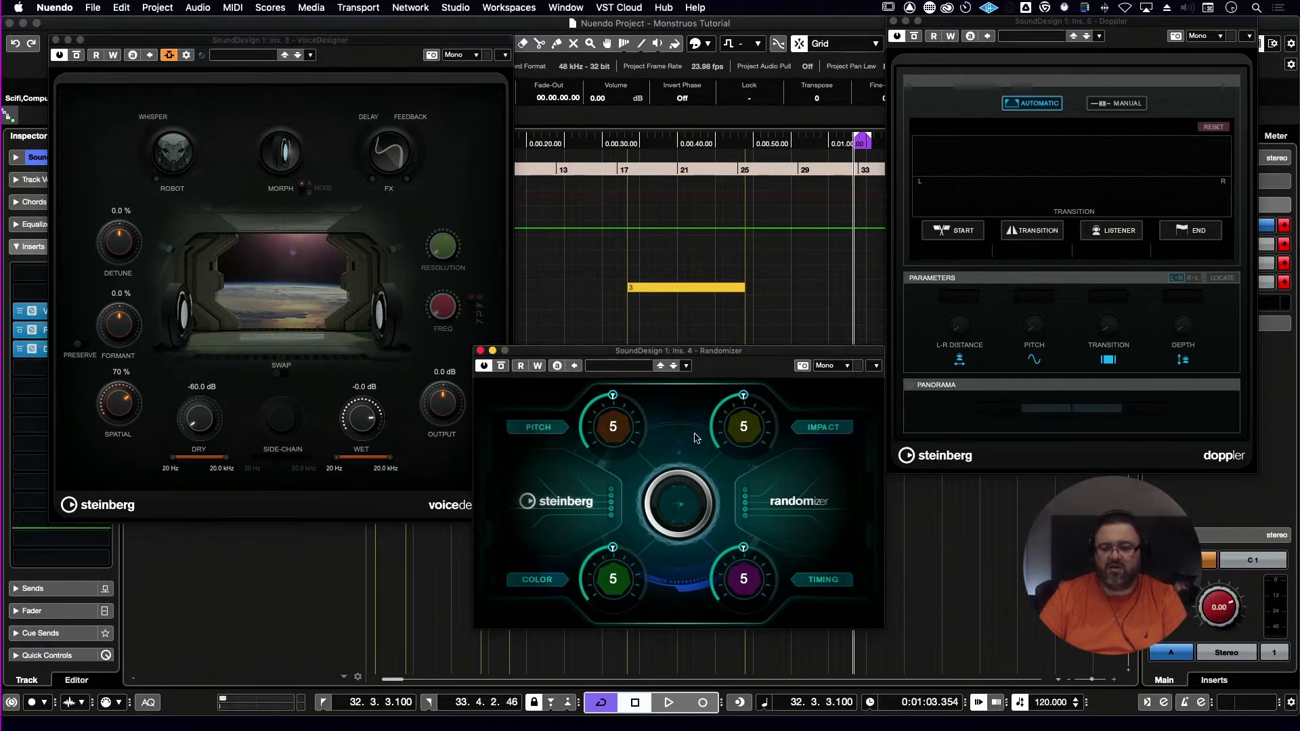
click(893, 21)
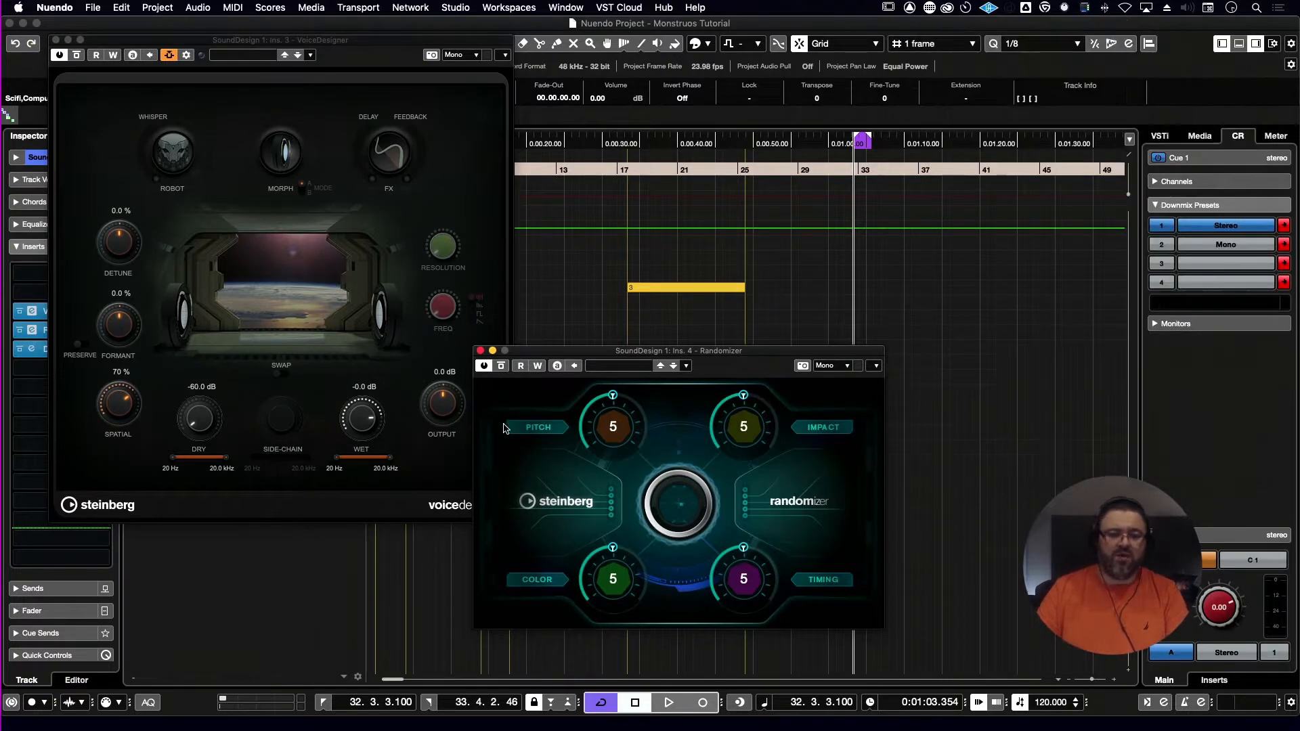
click(481, 350)
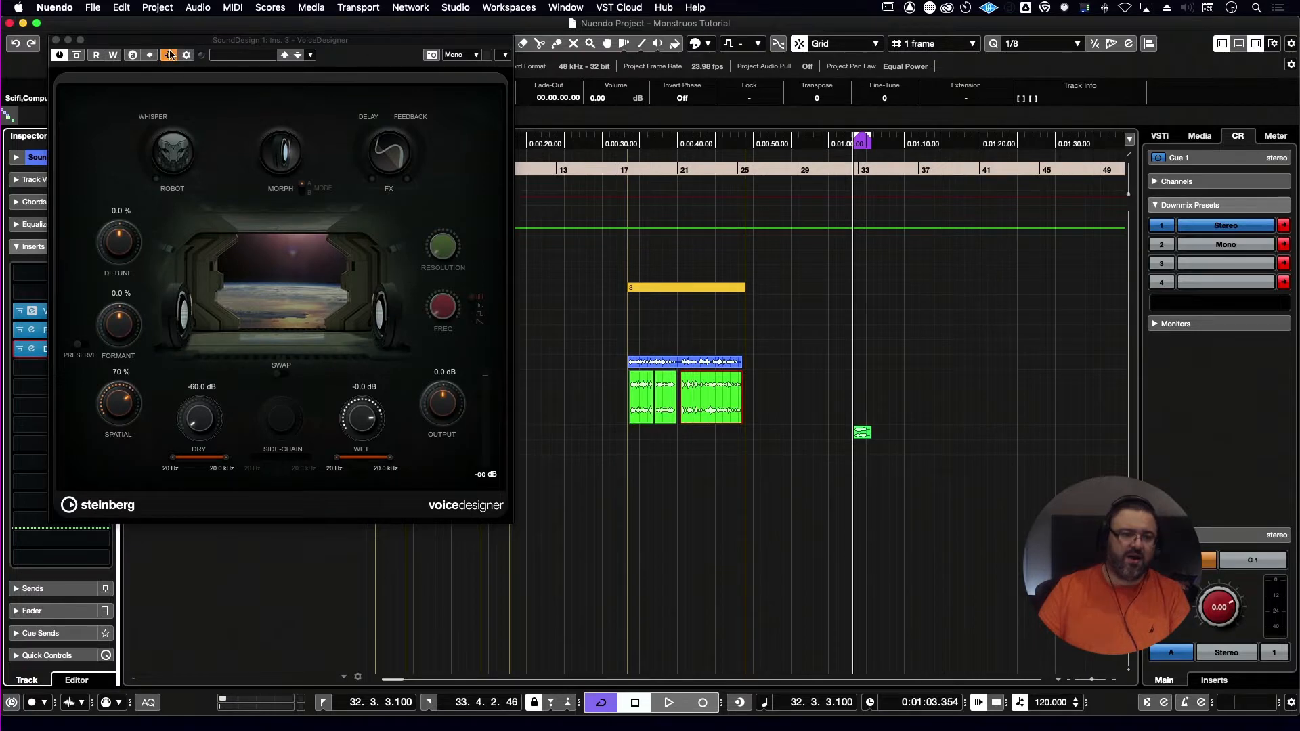
drag(155, 42, 628, 145)
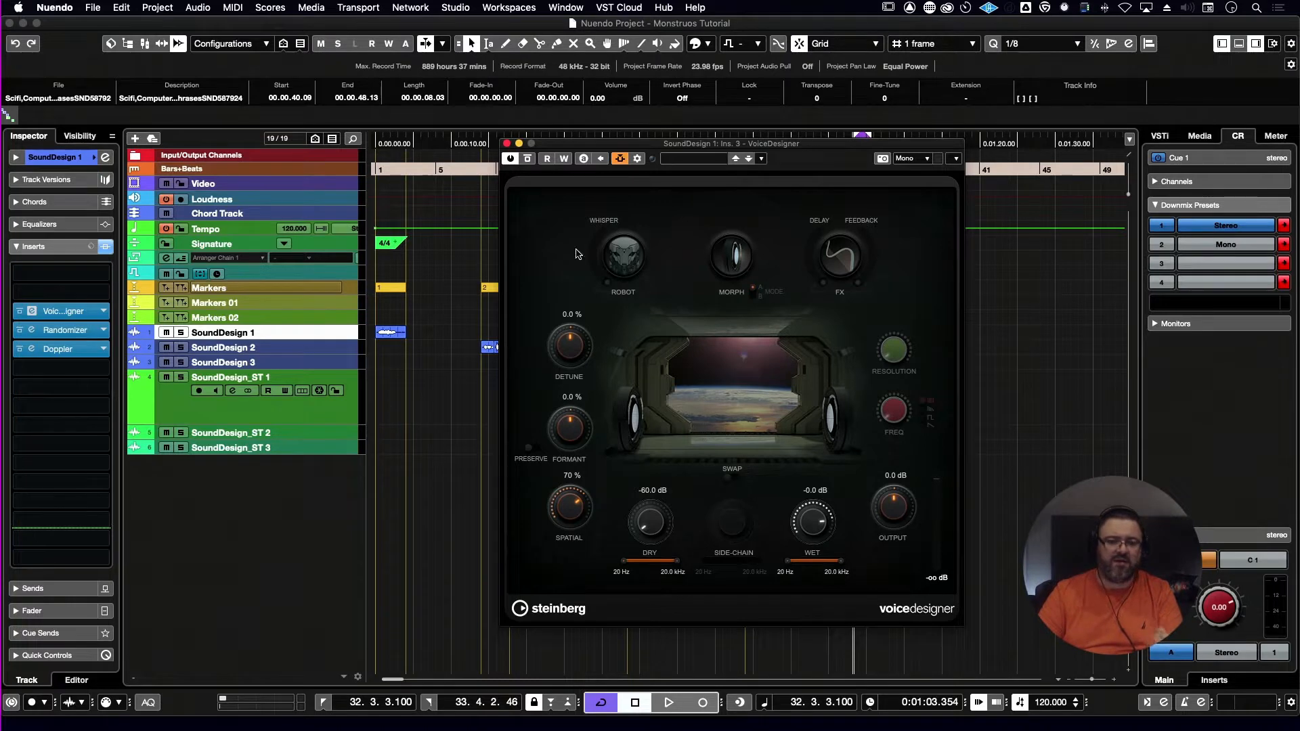
click(507, 144)
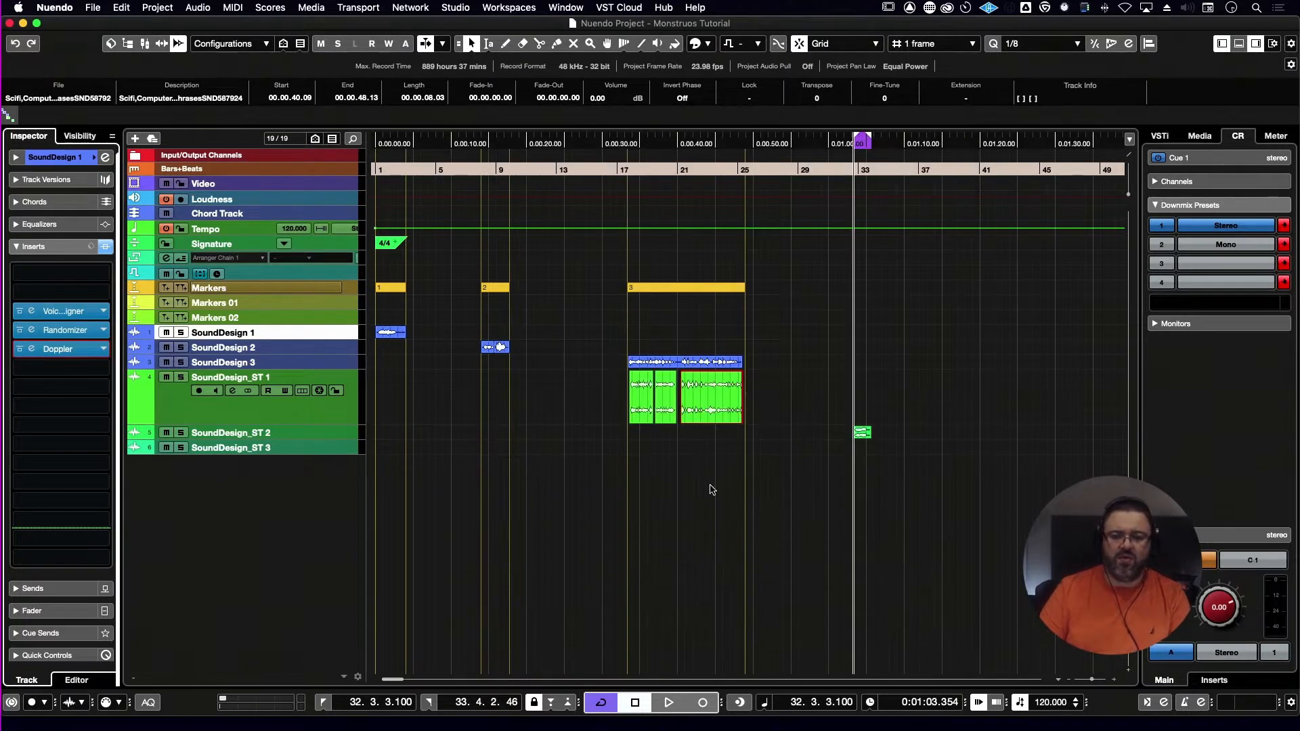
- Select the clip on the SoundDesign 3 track, loop its range and audition it
click(689, 364)
key(shift+g)
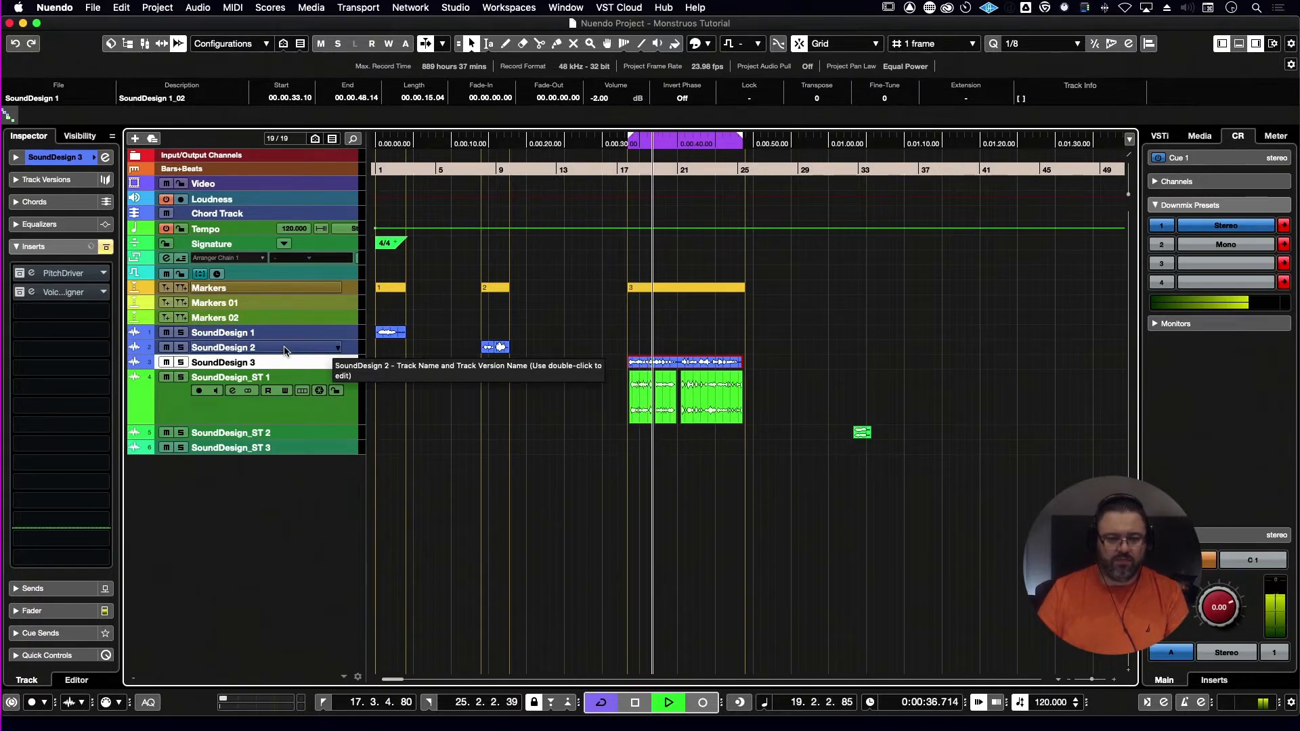
key(space)
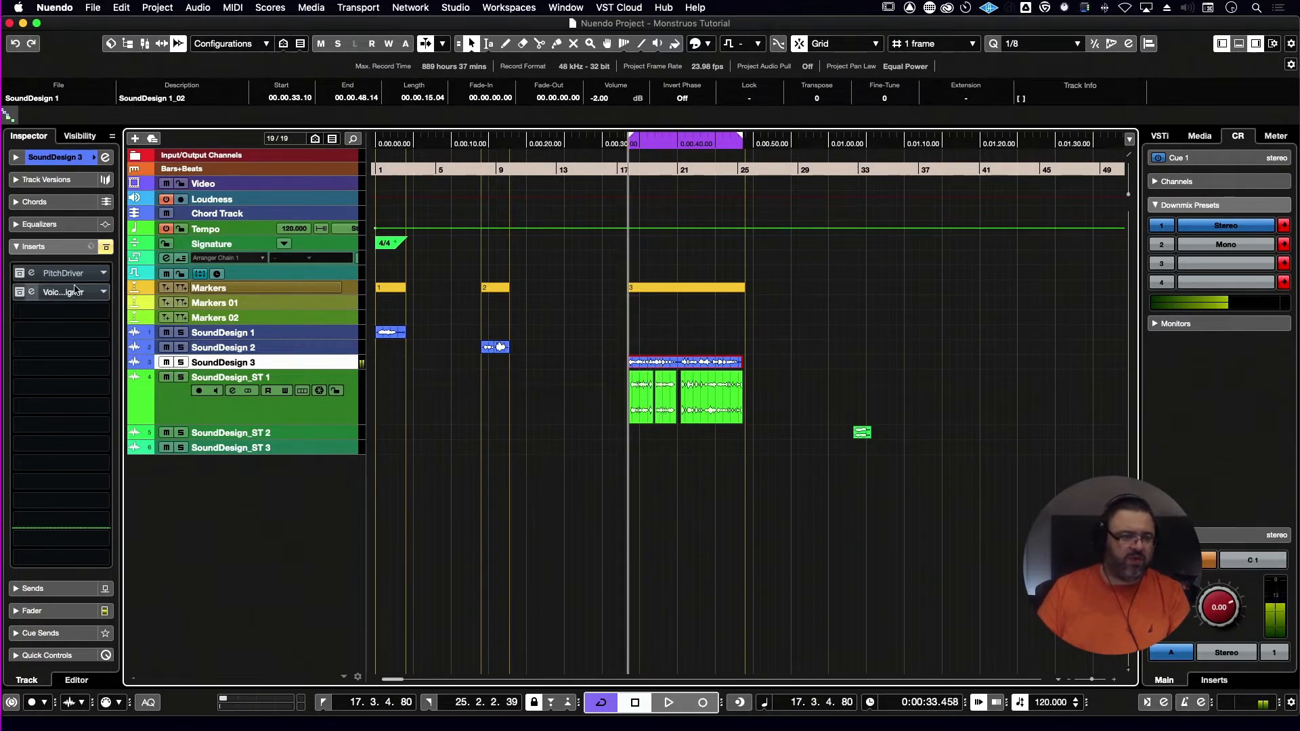
- Open the VoiceDesigner insert of SoundDesign 3, take it out of bypass and place its window clear of the track list
click(77, 291)
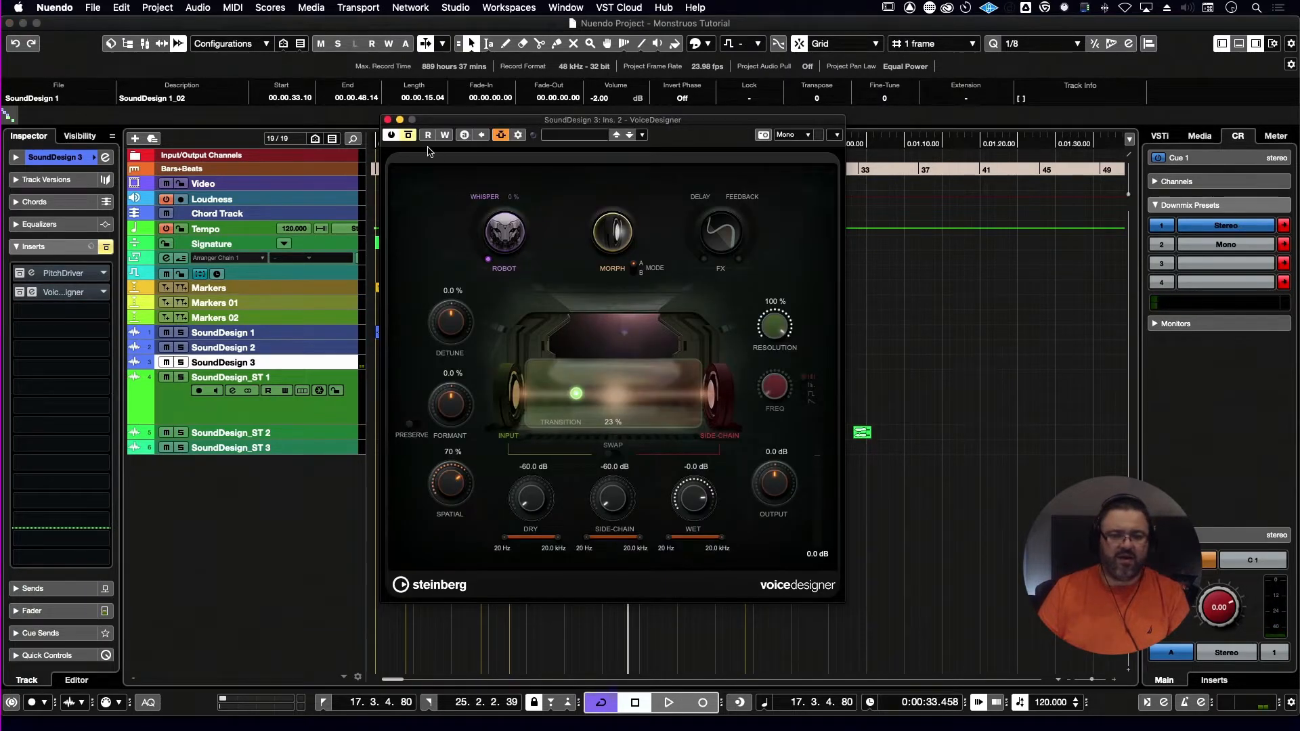
click(409, 135)
drag(472, 124, 646, 139)
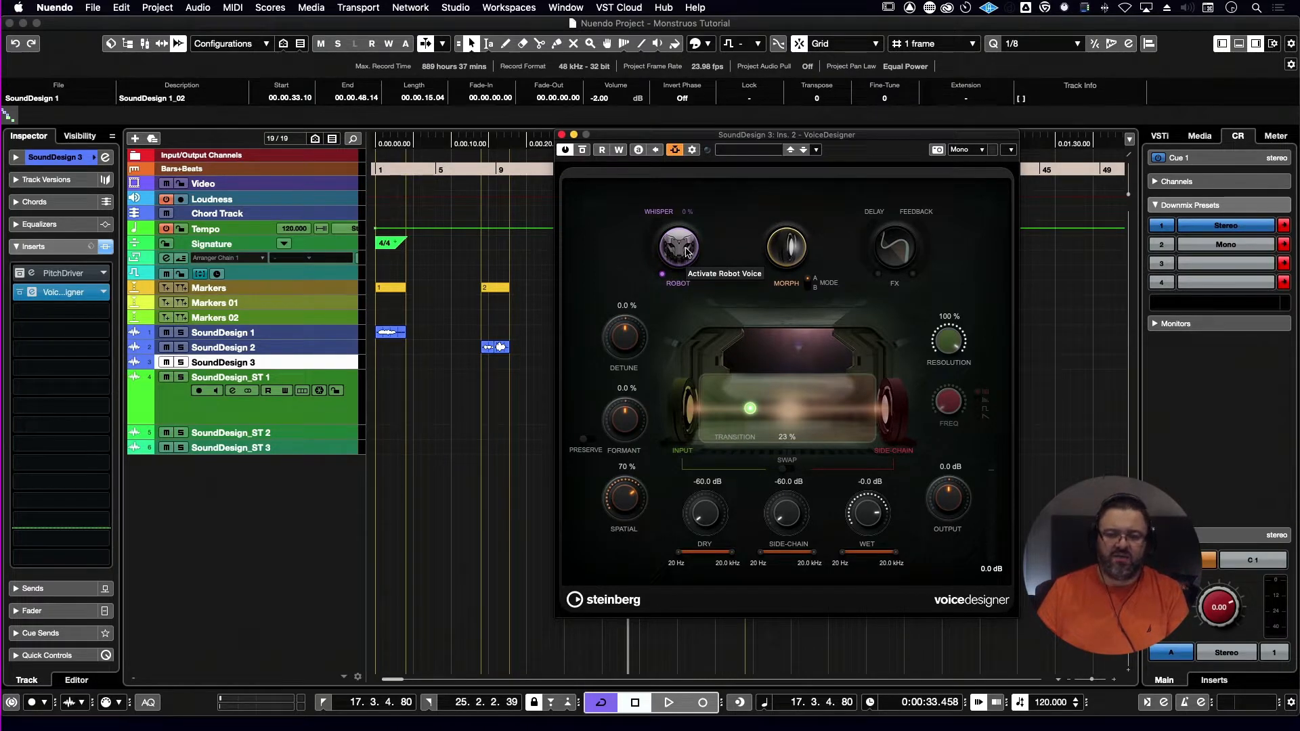
- Play the loop through the Robot voice effect and deactivate Morph
key(space)
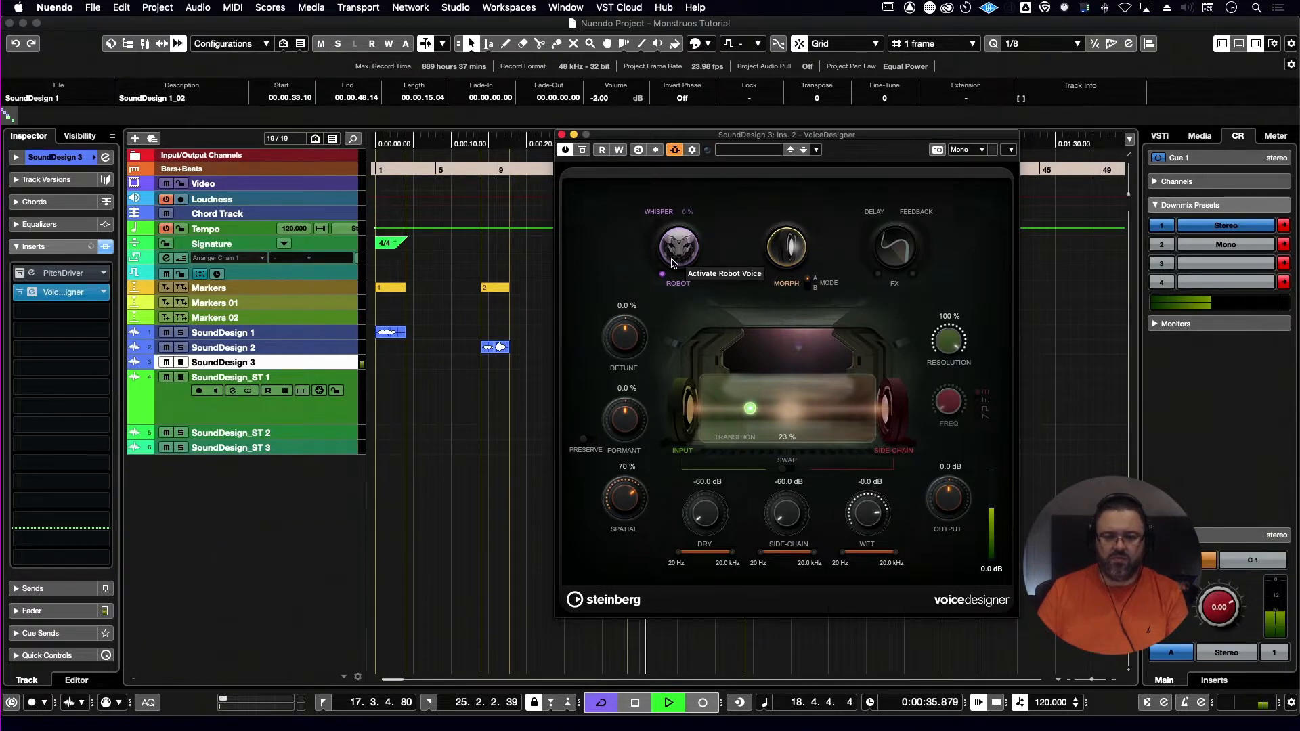
click(799, 253)
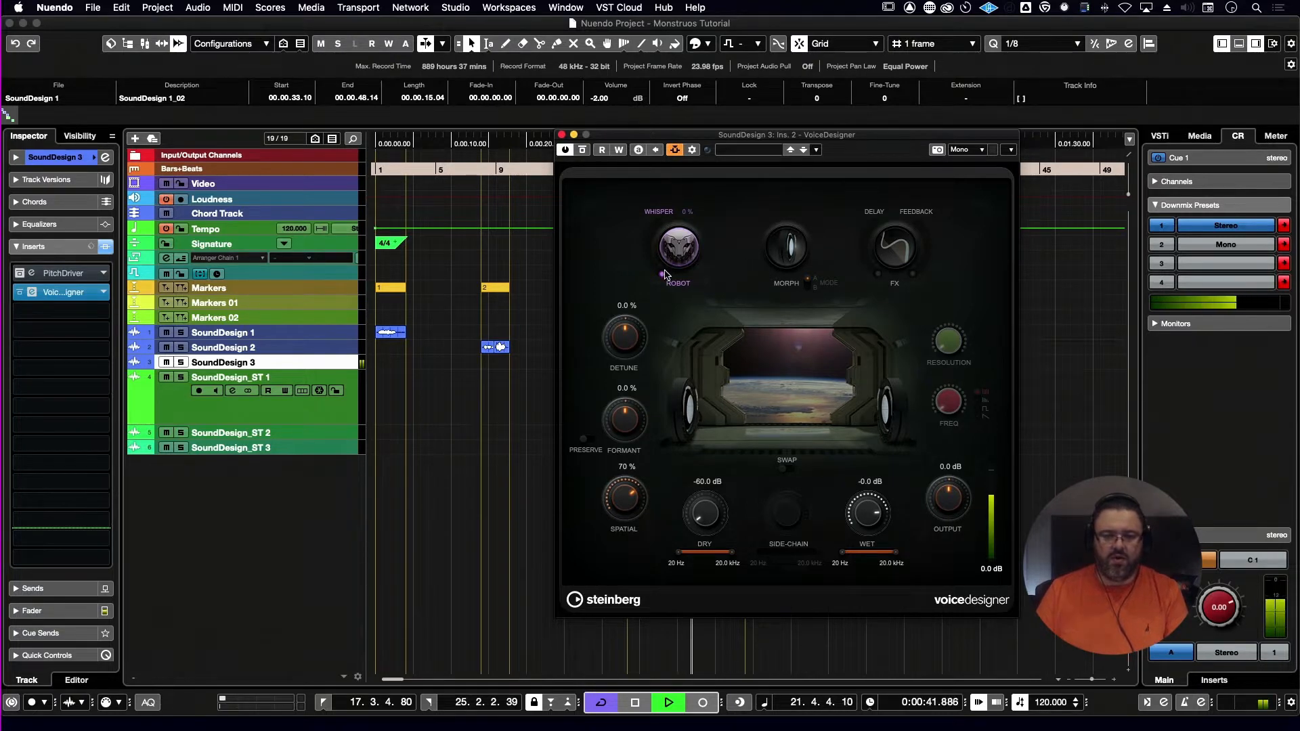
key(space)
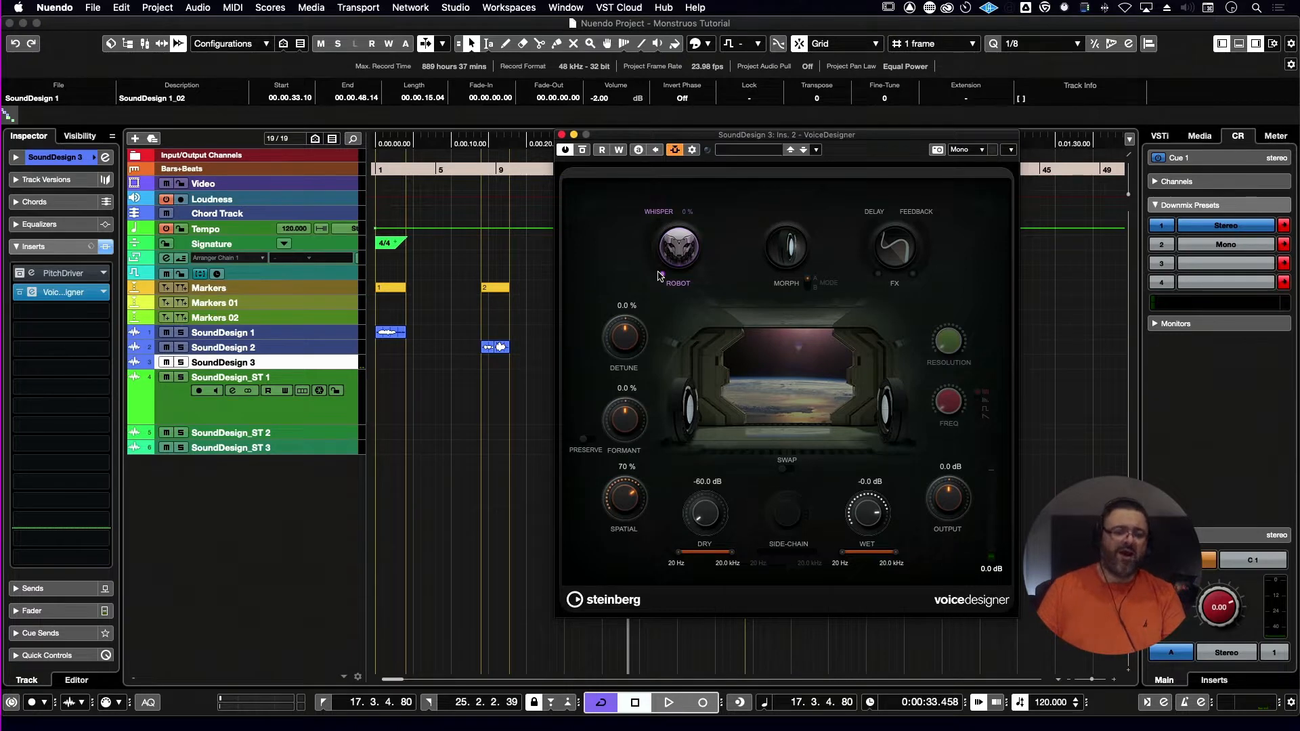
- Audition changes to the Robot voice's Whisper amount and turn the Robot effect off
key(space)
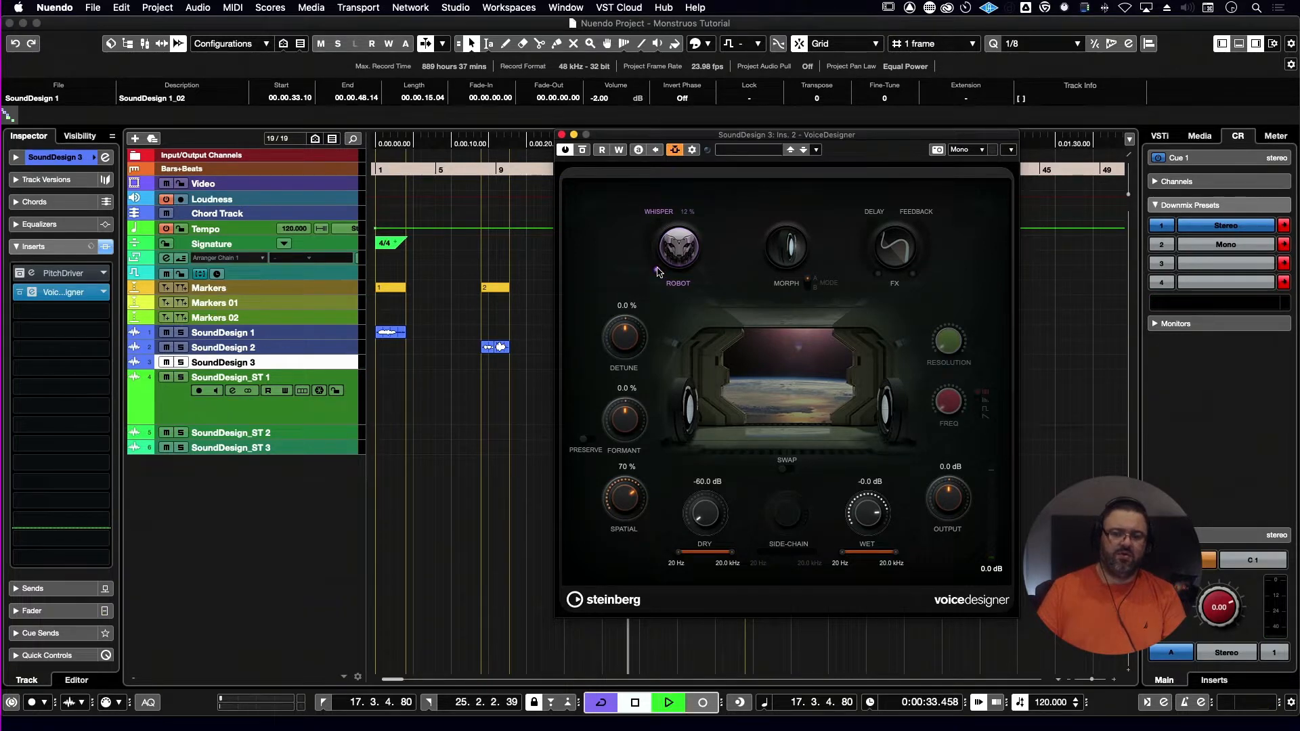
drag(656, 271, 660, 319)
key(space)
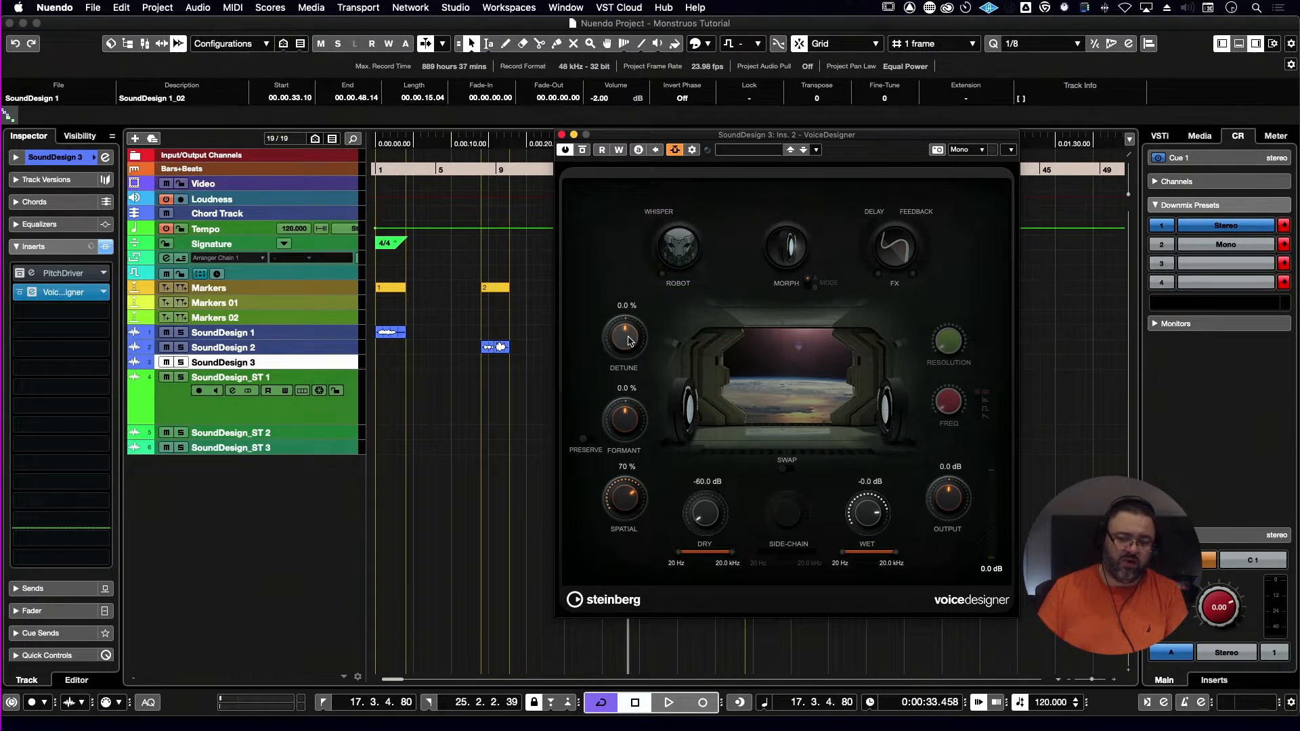
- Audition the voice with Detune raised to about 98% and reset Detune to 0%
key(space)
drag(629, 340, 643, 246)
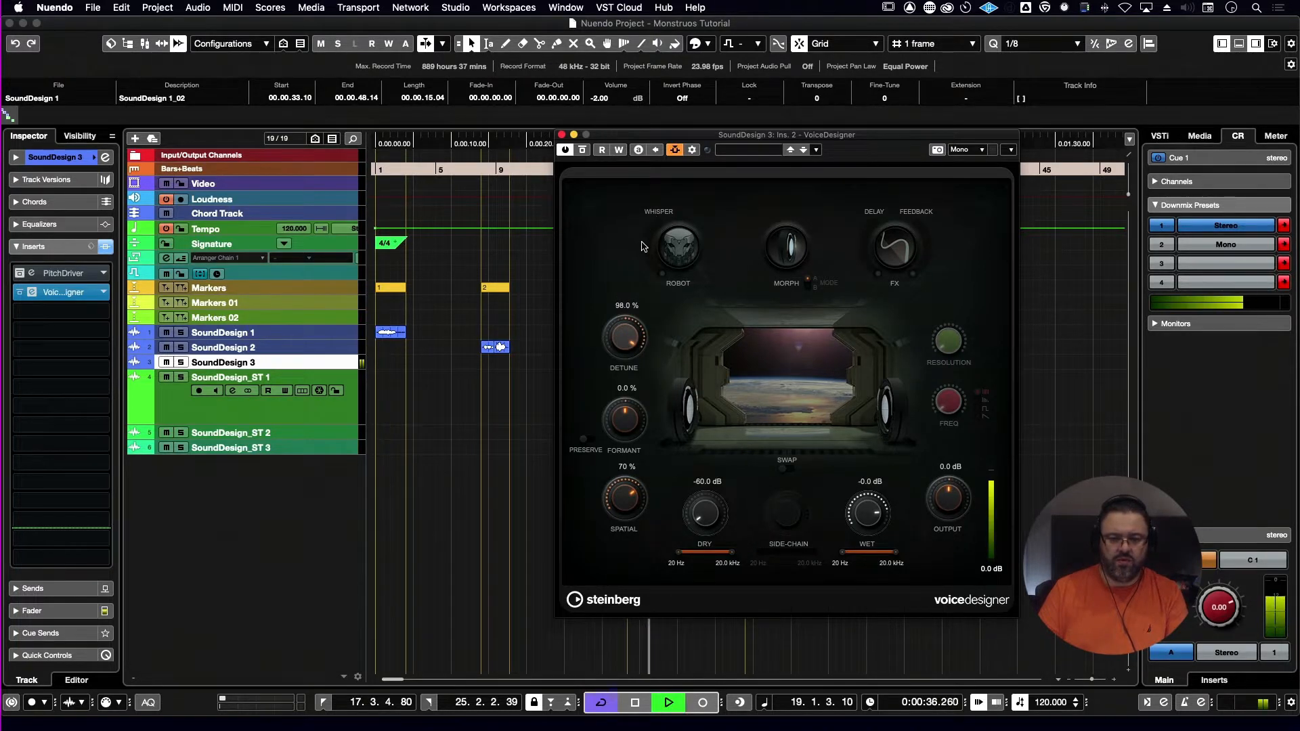
super+click(629, 333)
key(space)
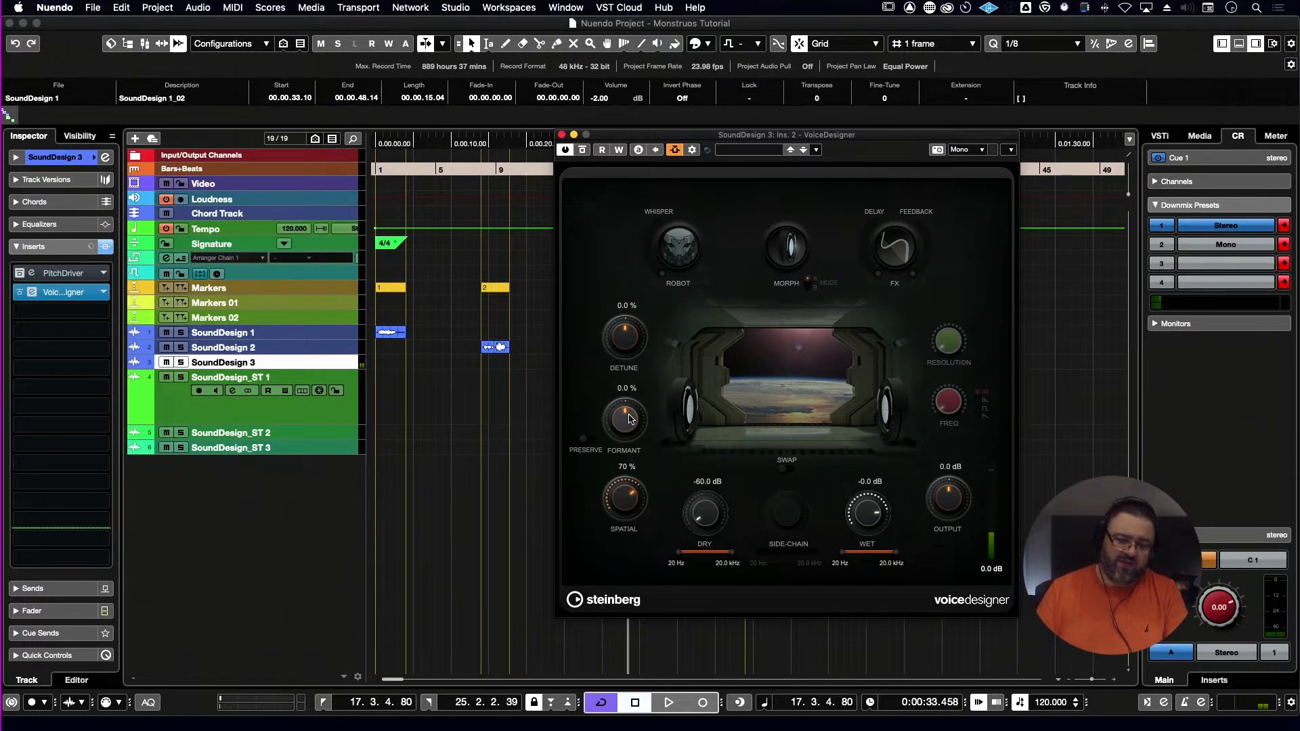
- Audition Formant changes on the looped voice and return Formant to 0%
key(space)
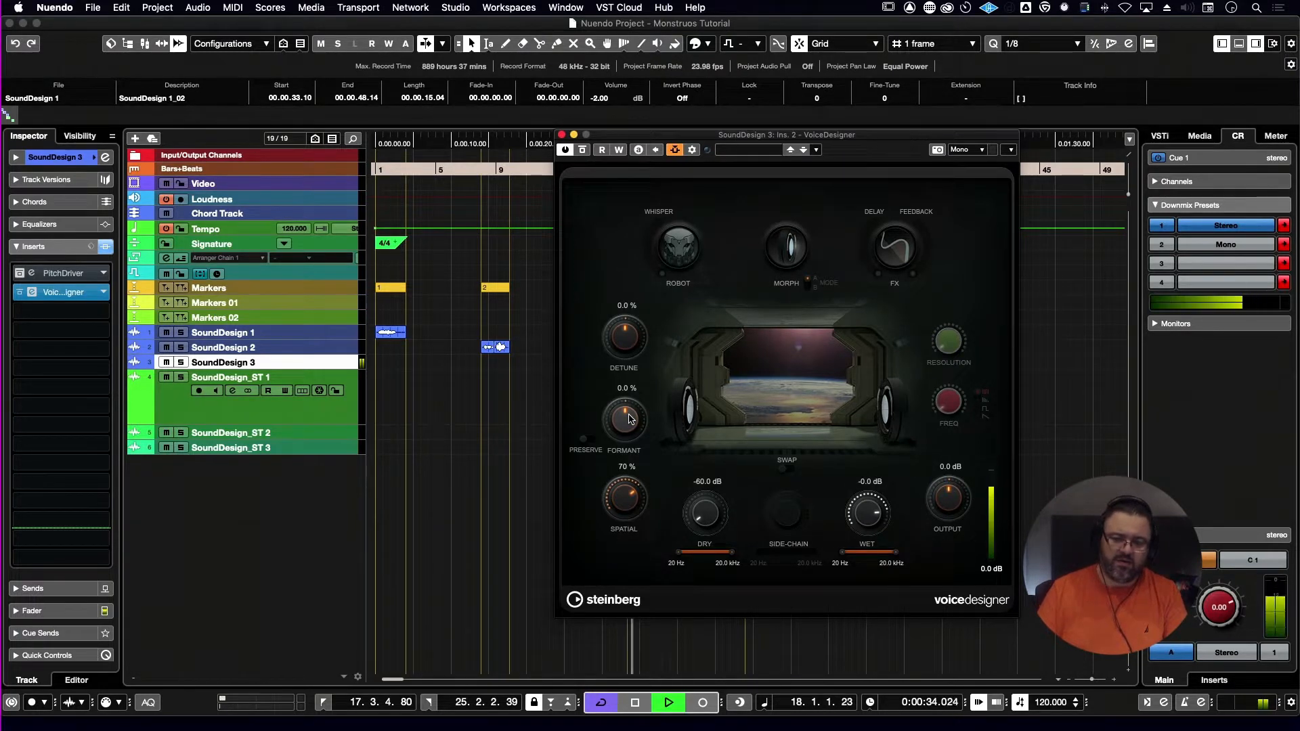
mouse_move(628, 417)
mouse_down()
mouse_move(607, 463)
mouse_move(629, 415)
mouse_move(618, 434)
mouse_up()
key(space)
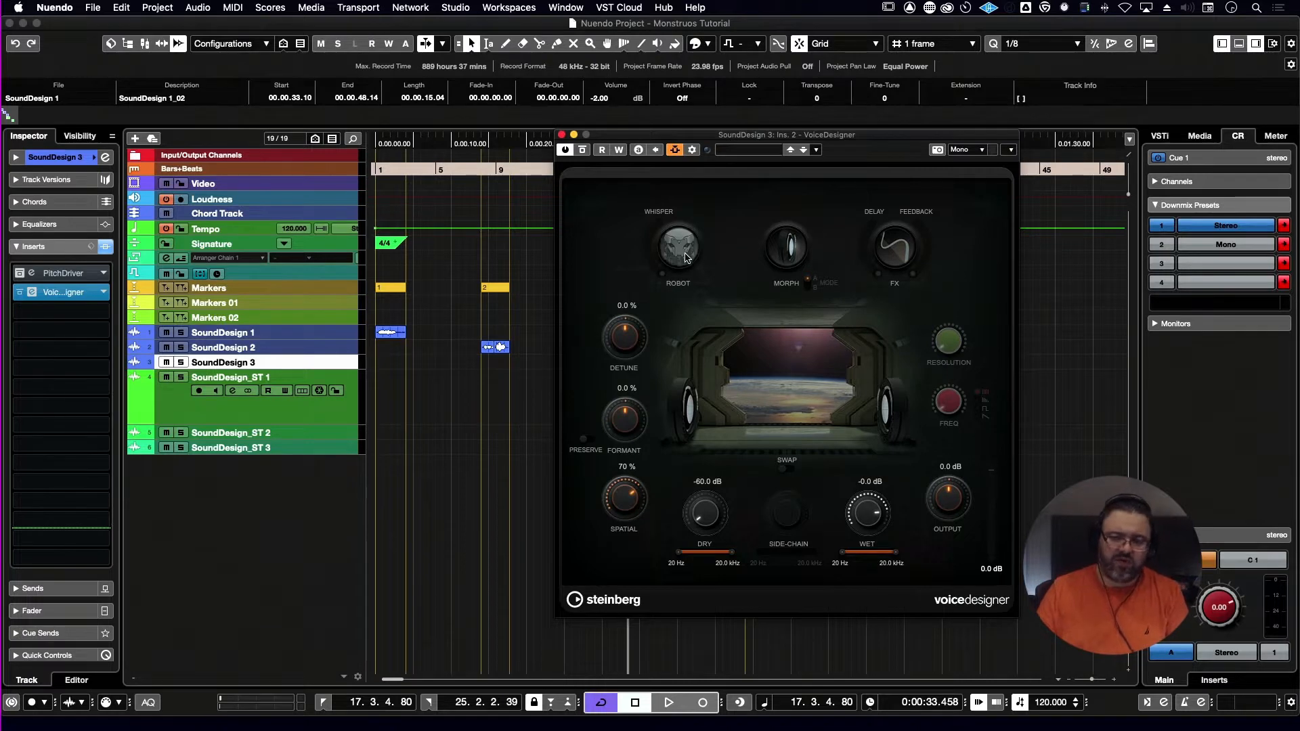
- Lower Detune to -67.6% and audition the voice with Spatial reduced to 0%
drag(633, 350, 612, 351)
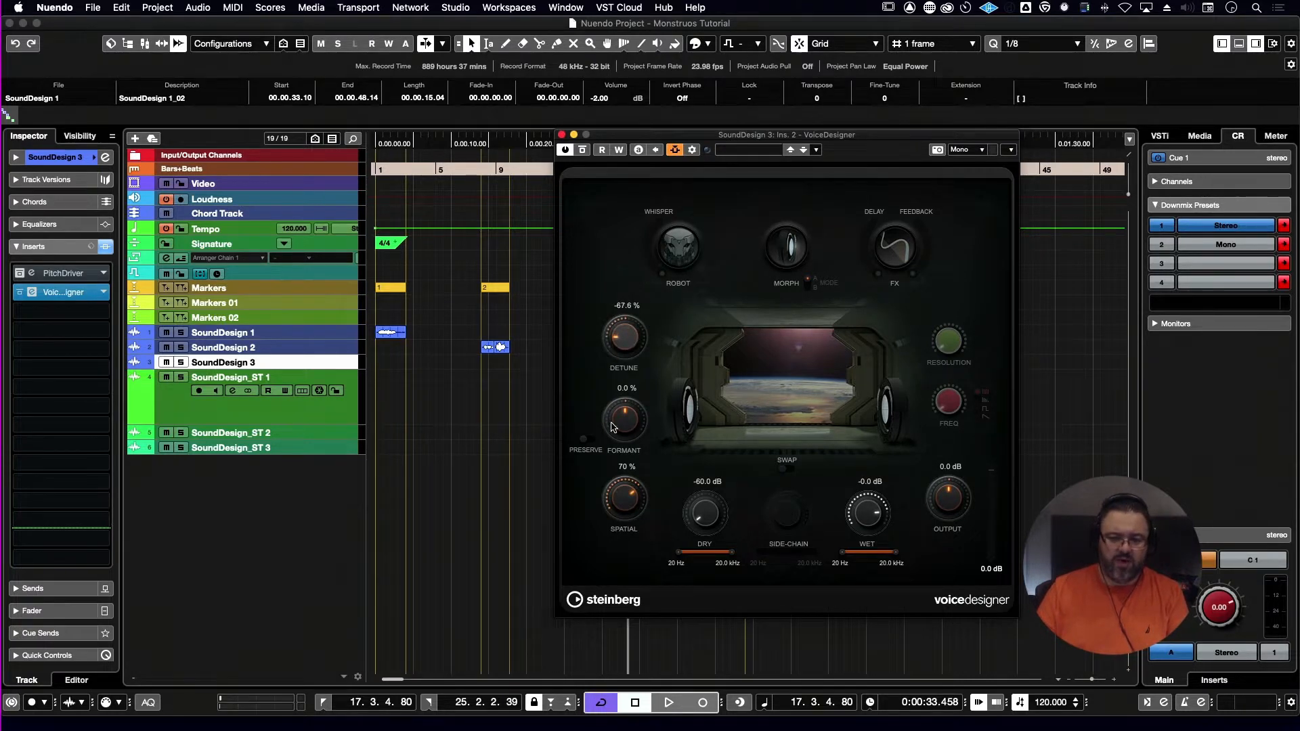
key(space)
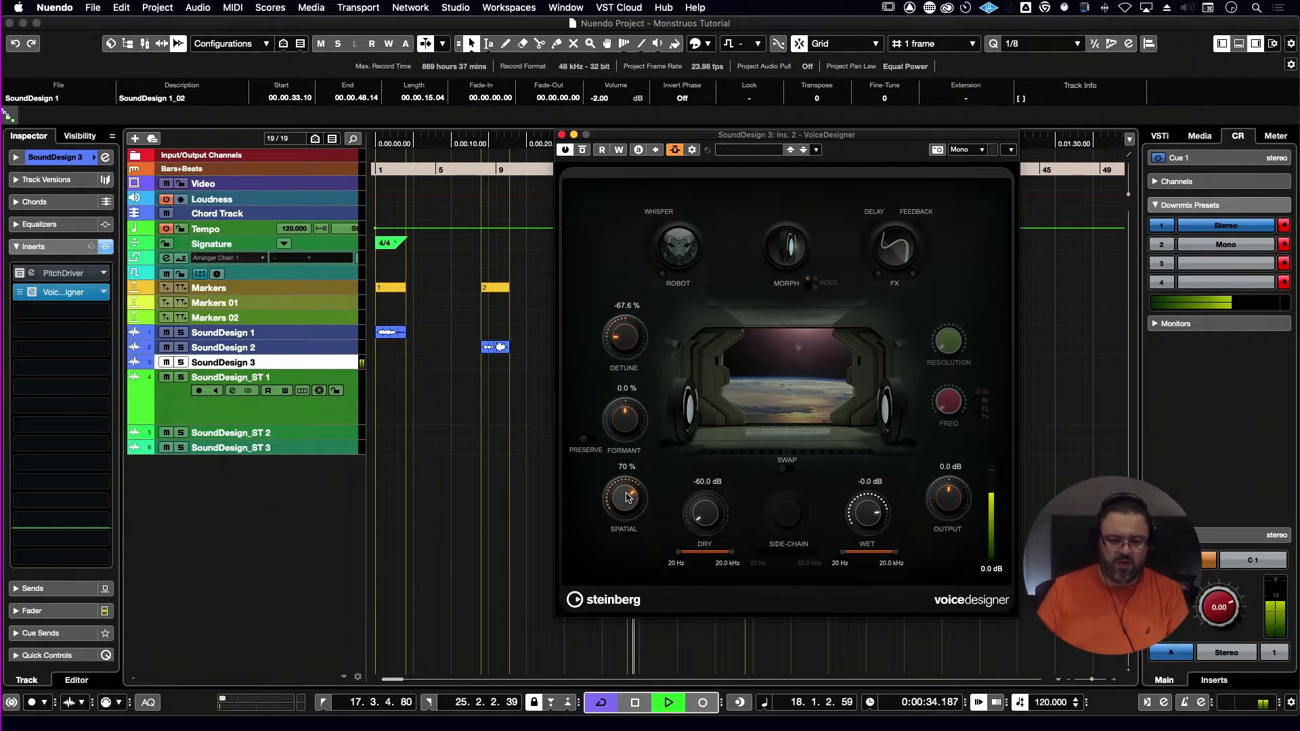
drag(626, 496, 587, 576)
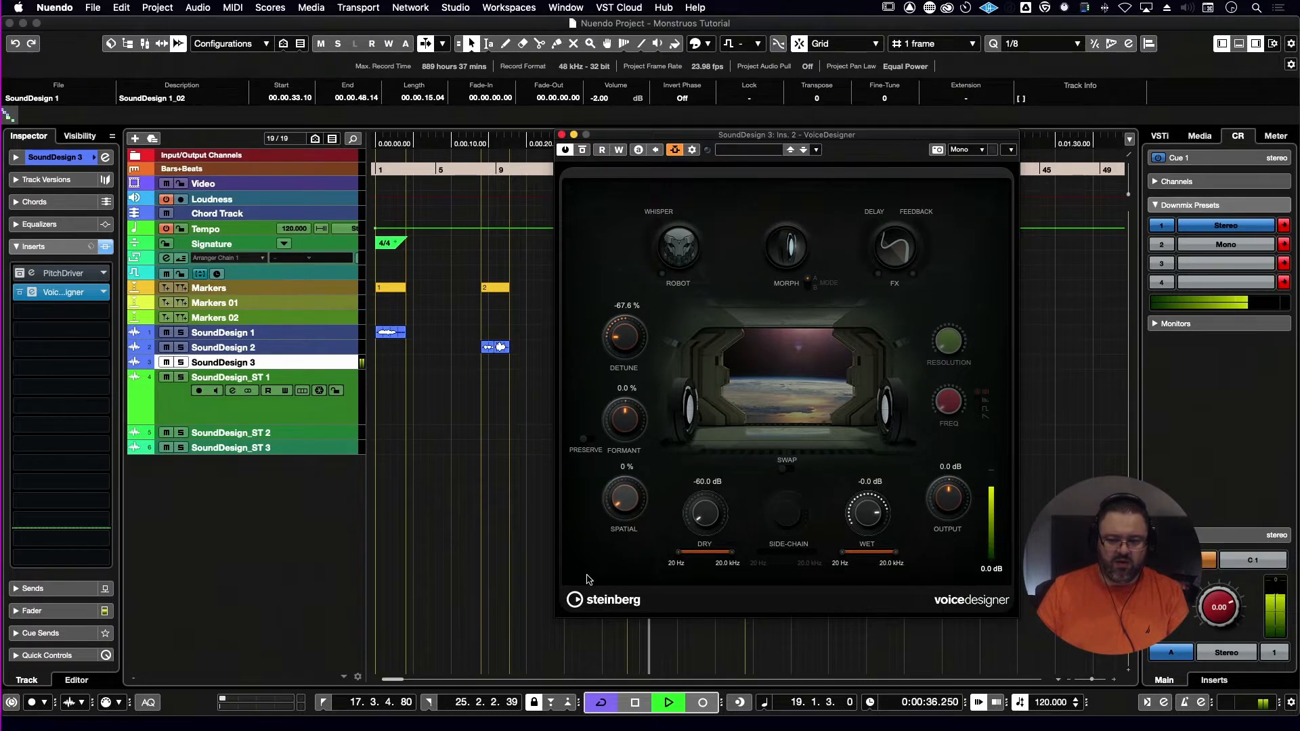
key(space)
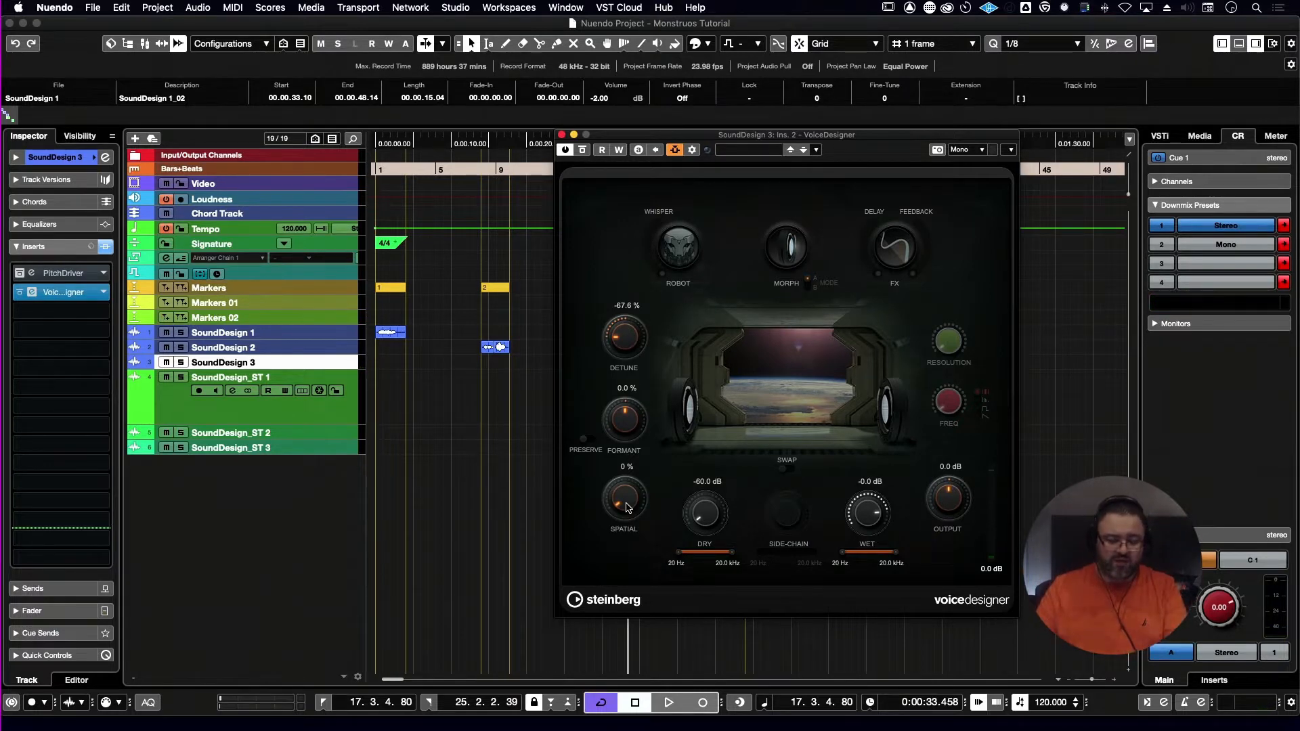
- Audition the voice with Spatial at 100%, and restore Detune to 0% and Spatial to 70%
key(space)
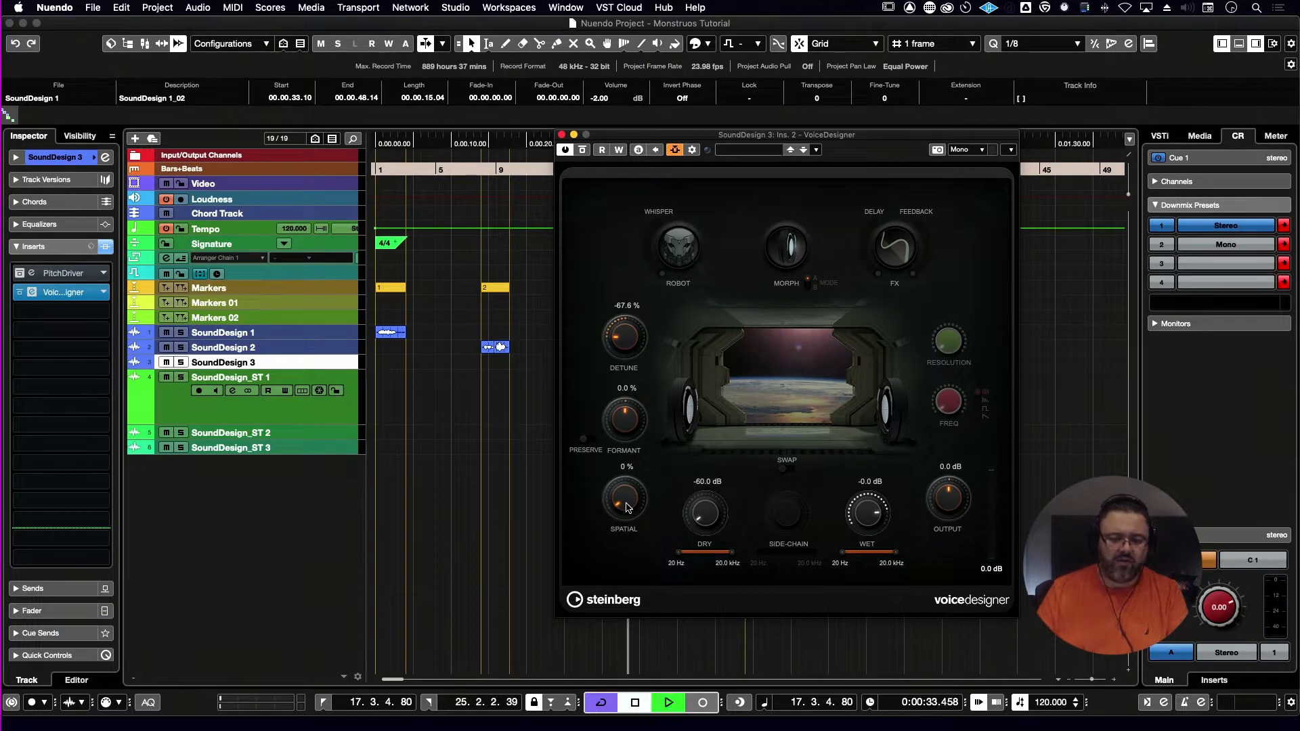
drag(627, 507, 642, 383)
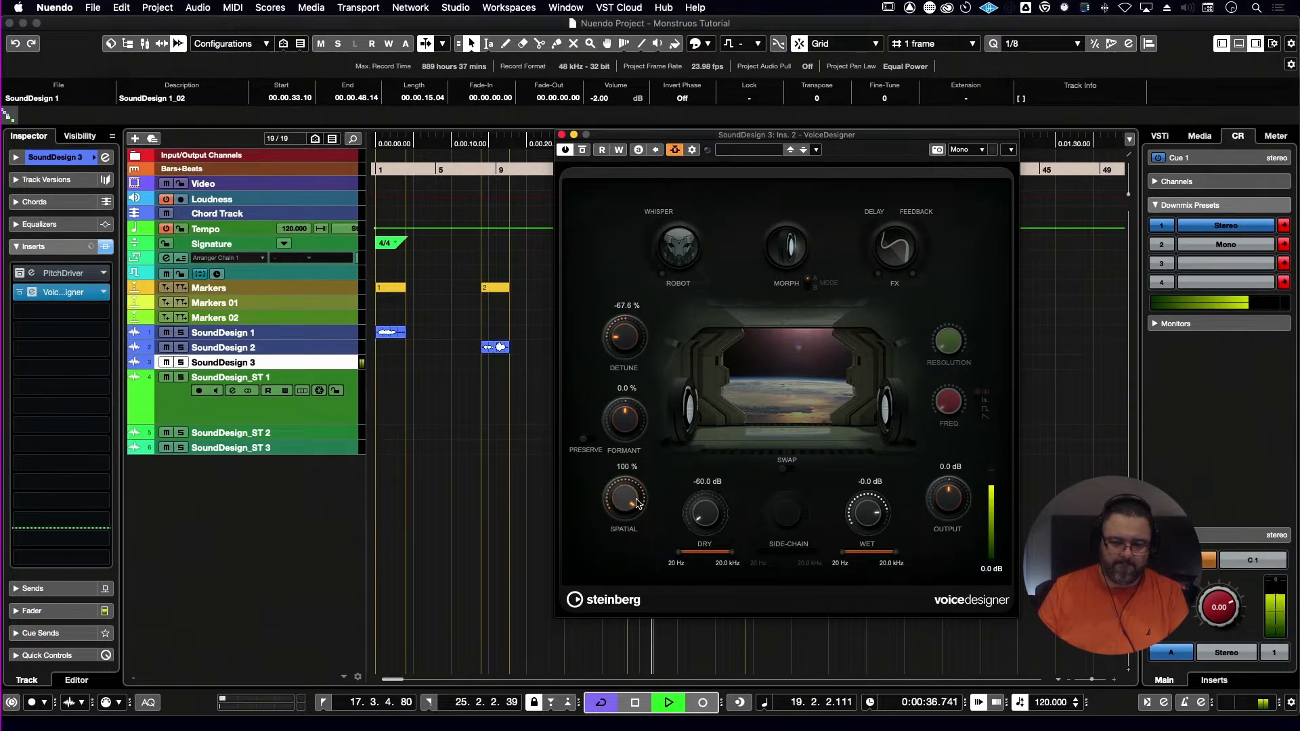
key(space)
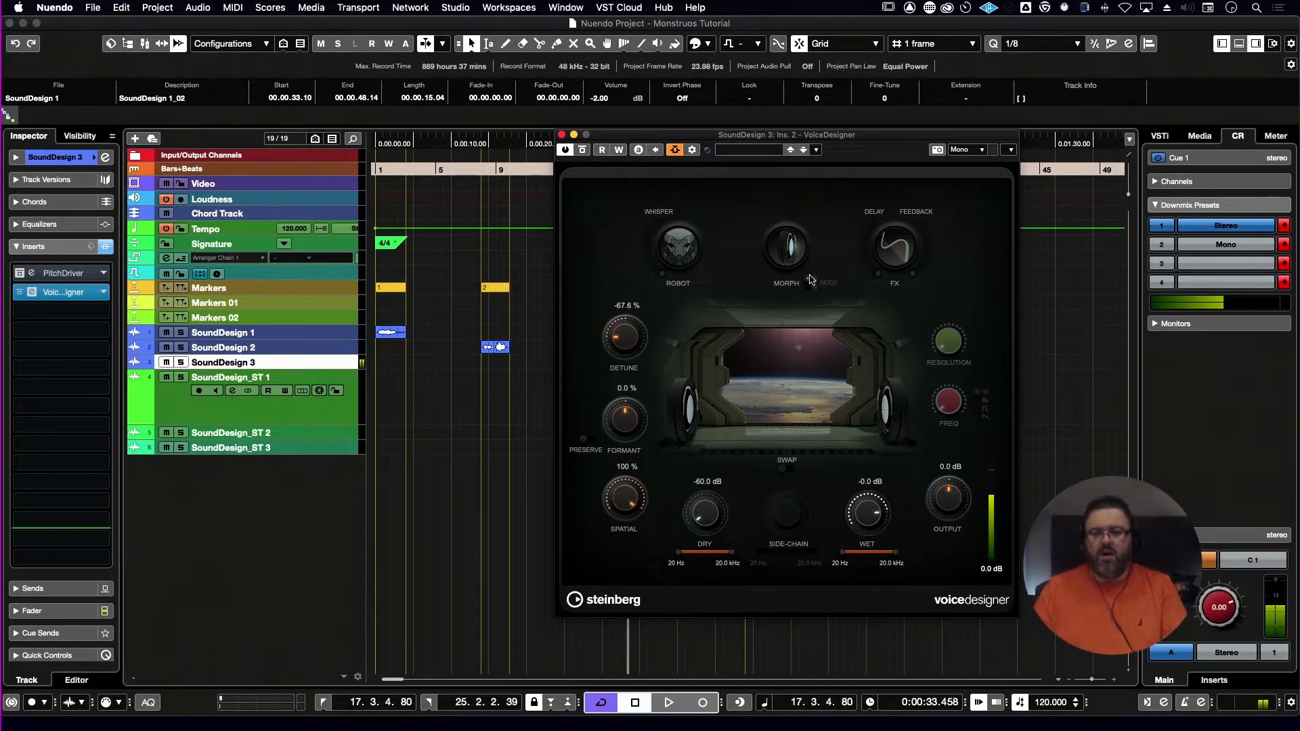
super+click(624, 336)
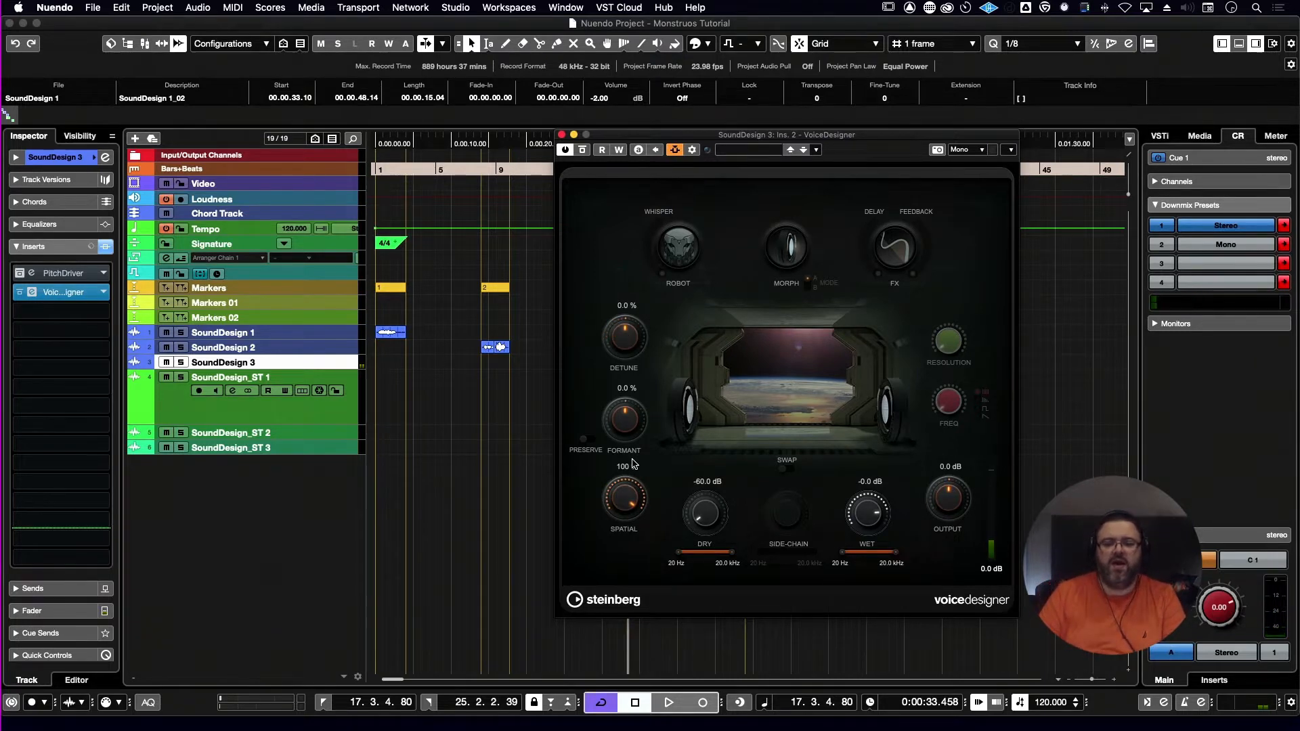
drag(625, 494, 629, 502)
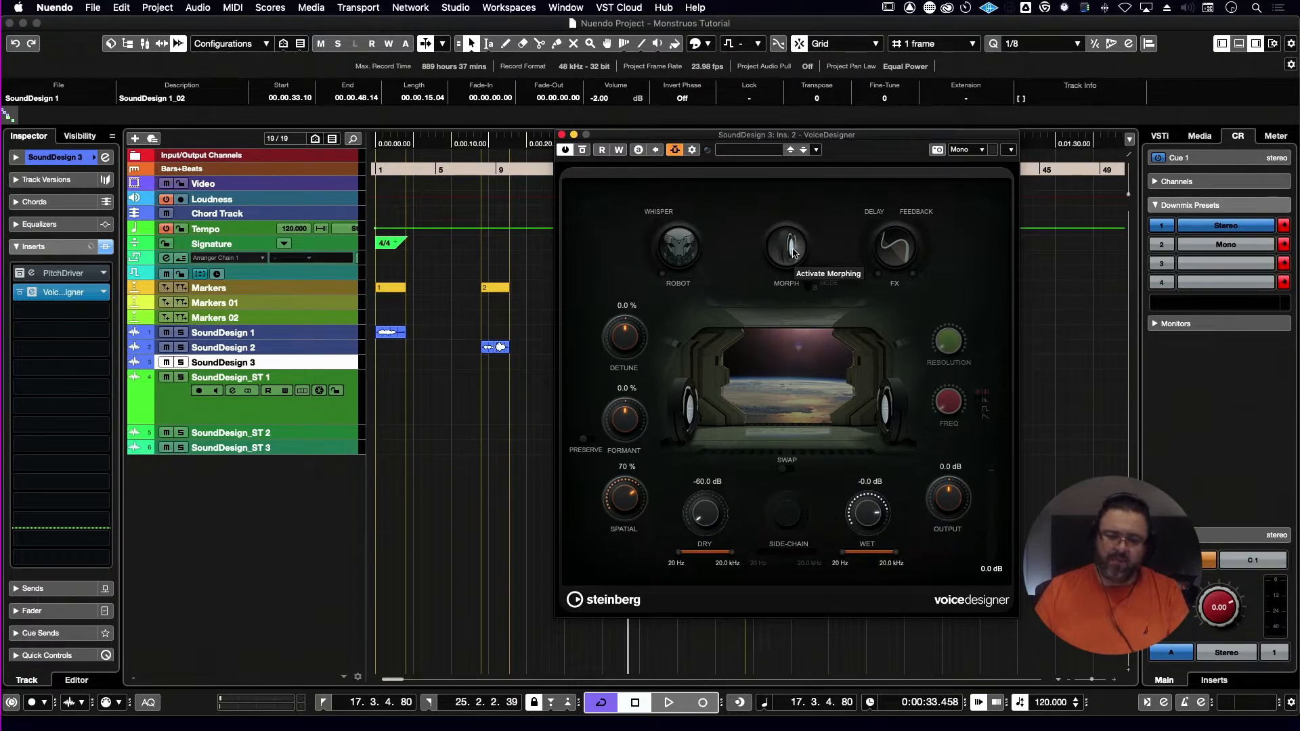
- Activate Morph with Resolution at 18% and disable the side-chain so the internal generator is used
click(790, 249)
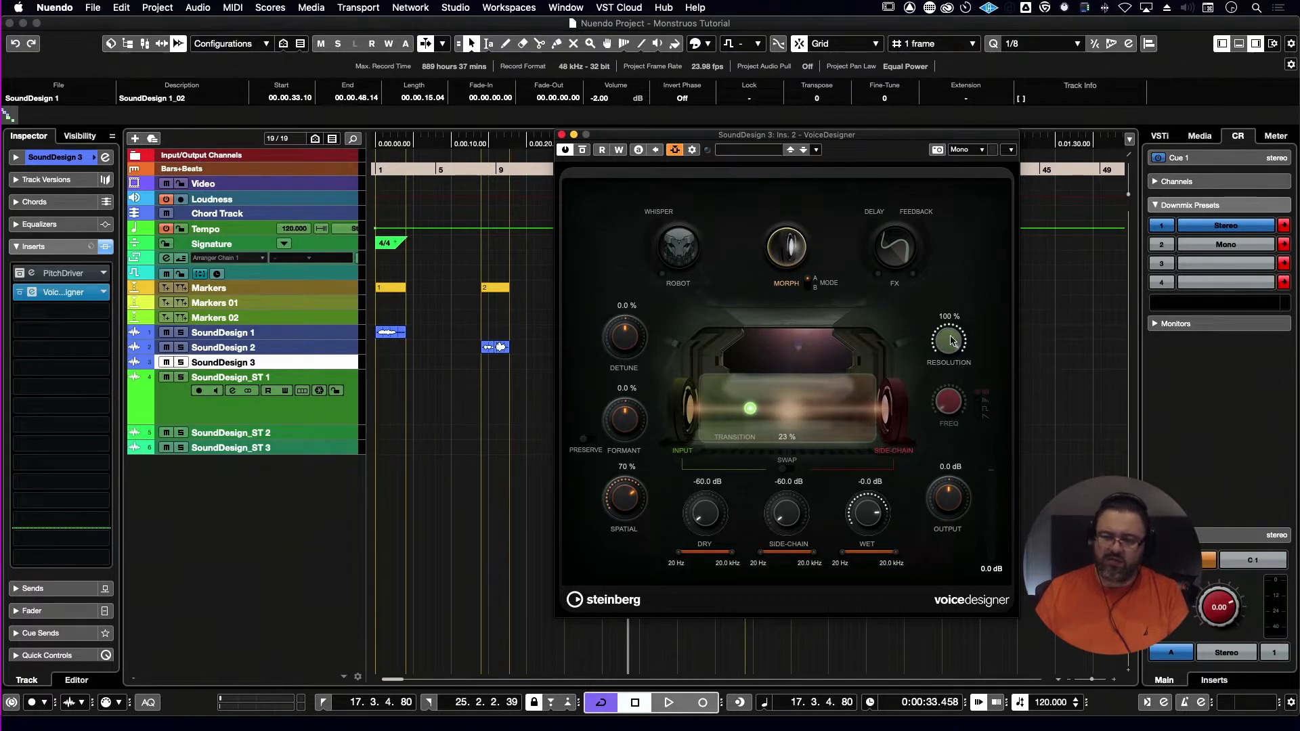
drag(919, 411, 916, 418)
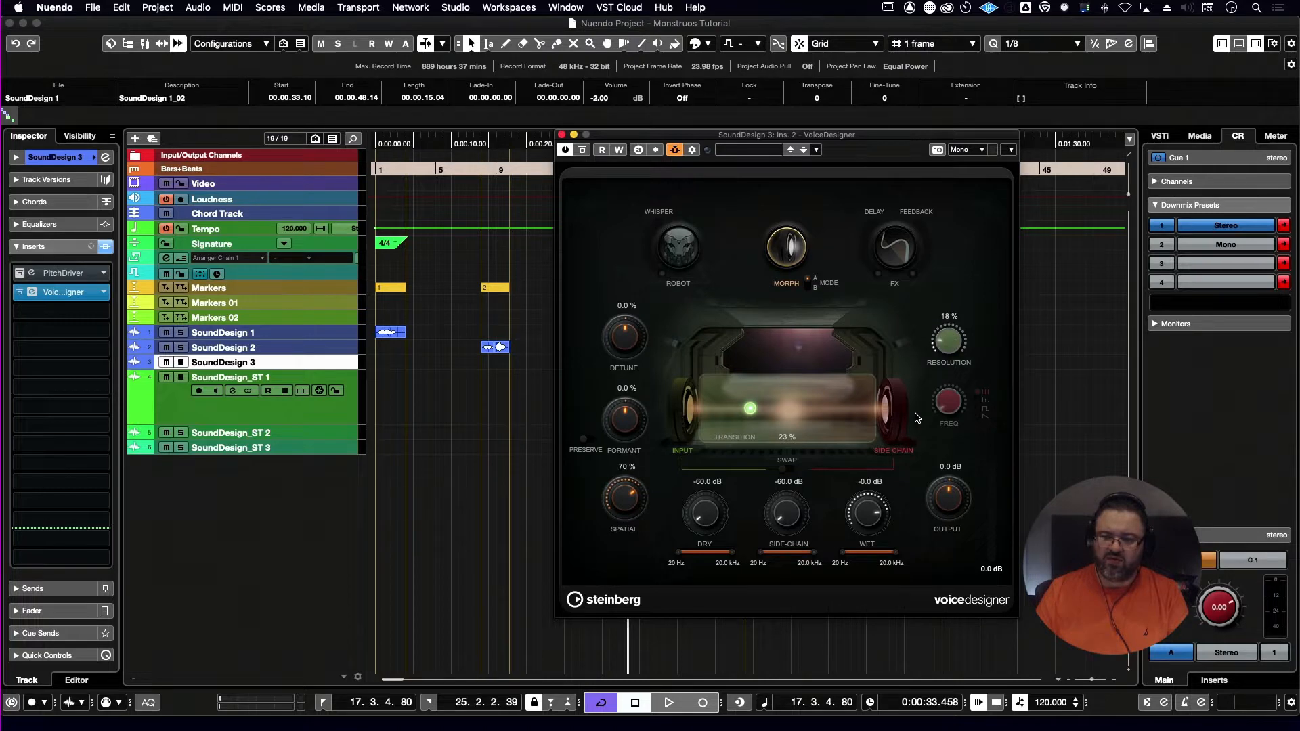
click(676, 150)
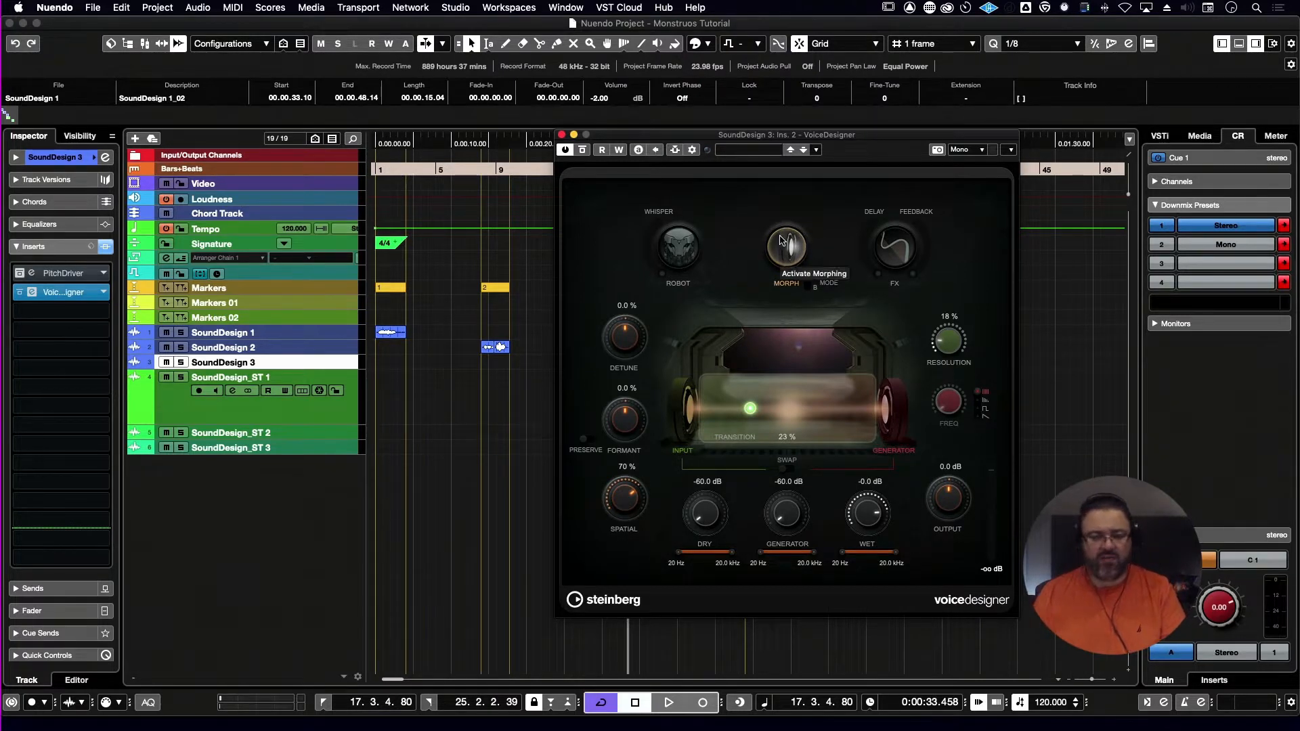
- Audition the generator morph on the loop while moving the Transition to 0%
click(791, 268)
key(space)
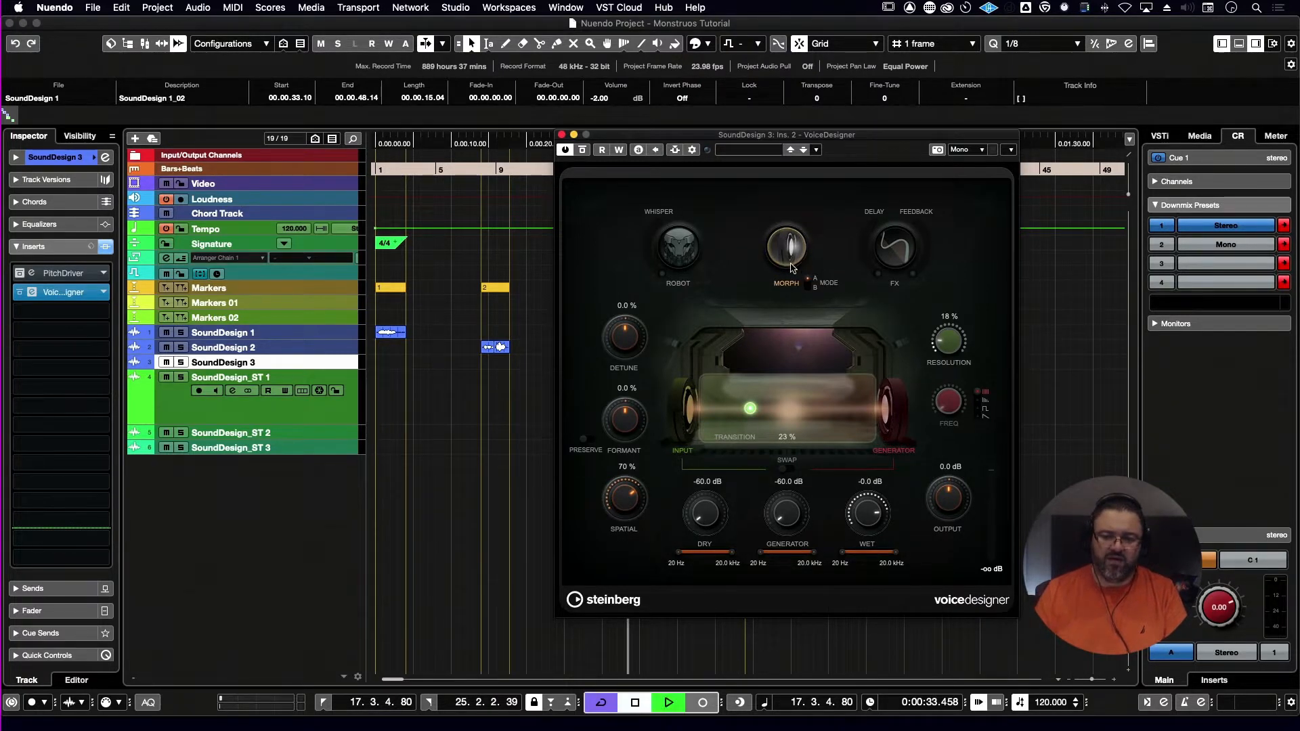
drag(750, 408, 715, 426)
key(space)
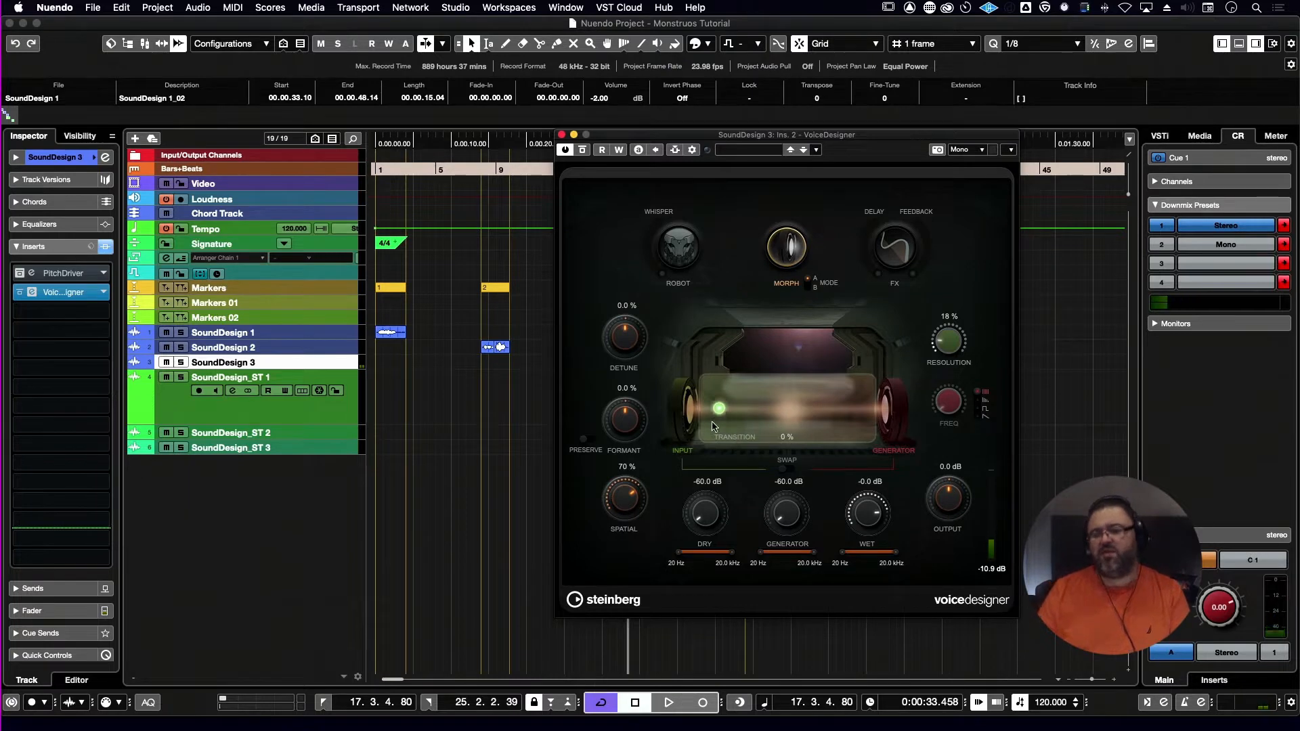
- Select the square waveform for the generator and audition the morph on the loop with the Transition at 51%
click(982, 410)
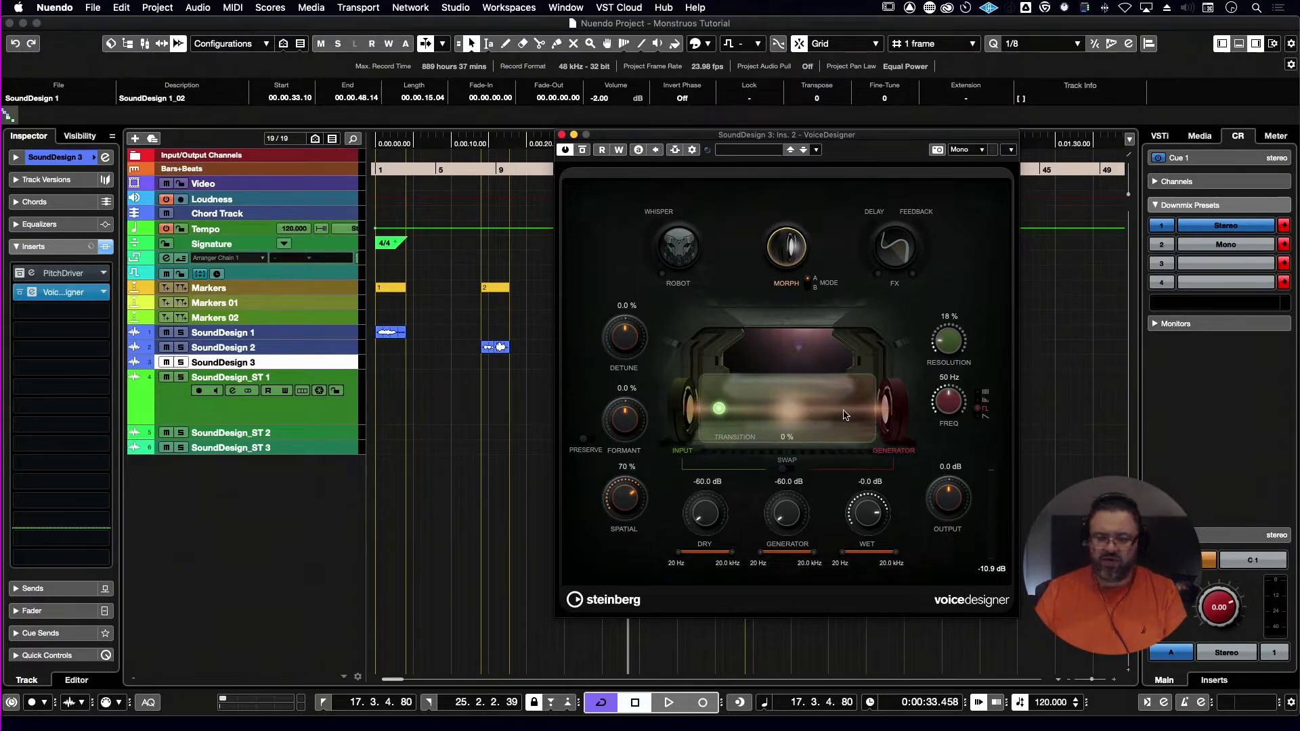
key(space)
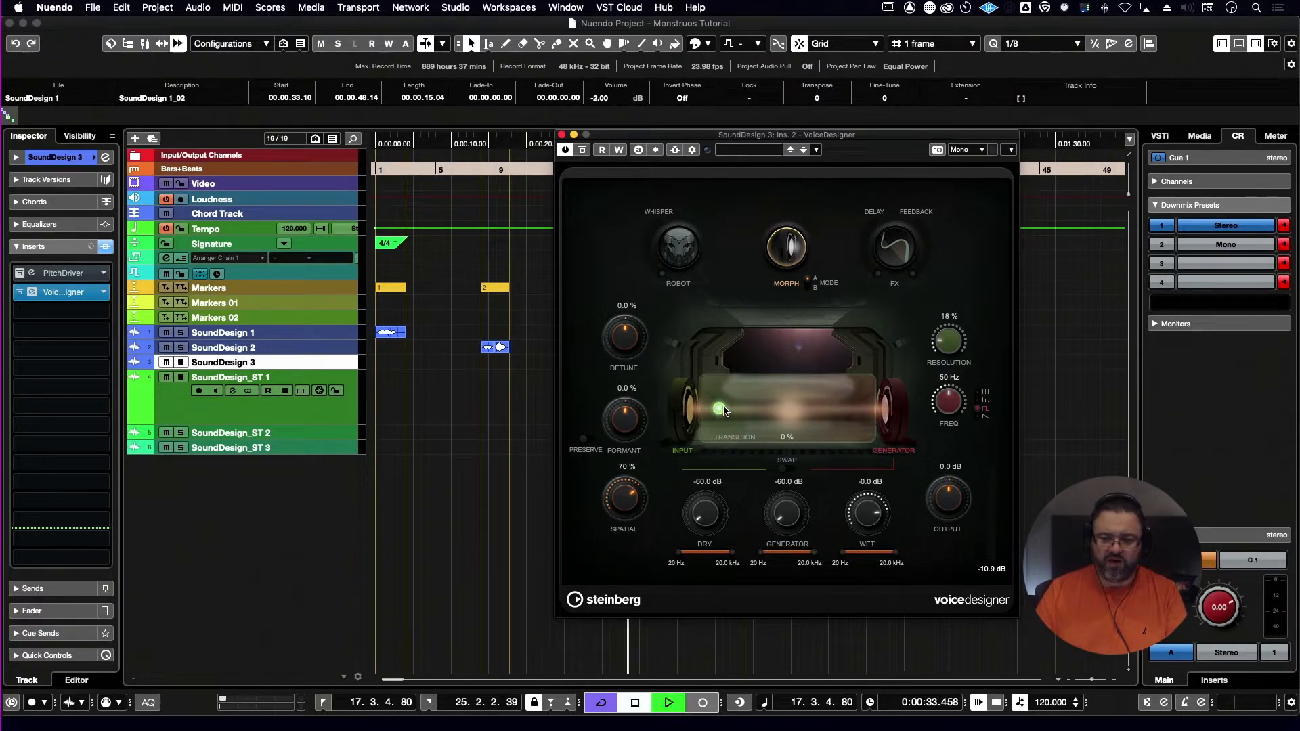
drag(723, 411, 795, 408)
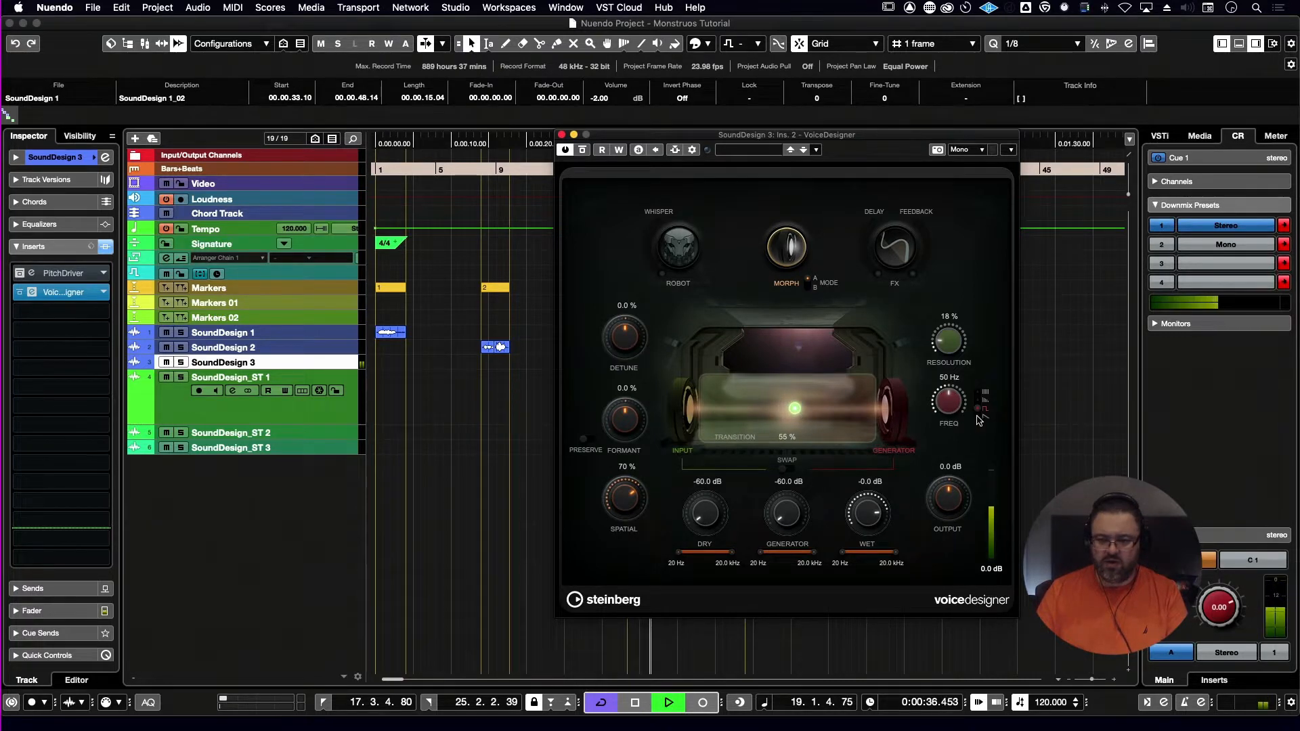
mouse_move(794, 408)
mouse_down()
mouse_move(742, 411)
mouse_move(846, 411)
mouse_move(790, 414)
mouse_up()
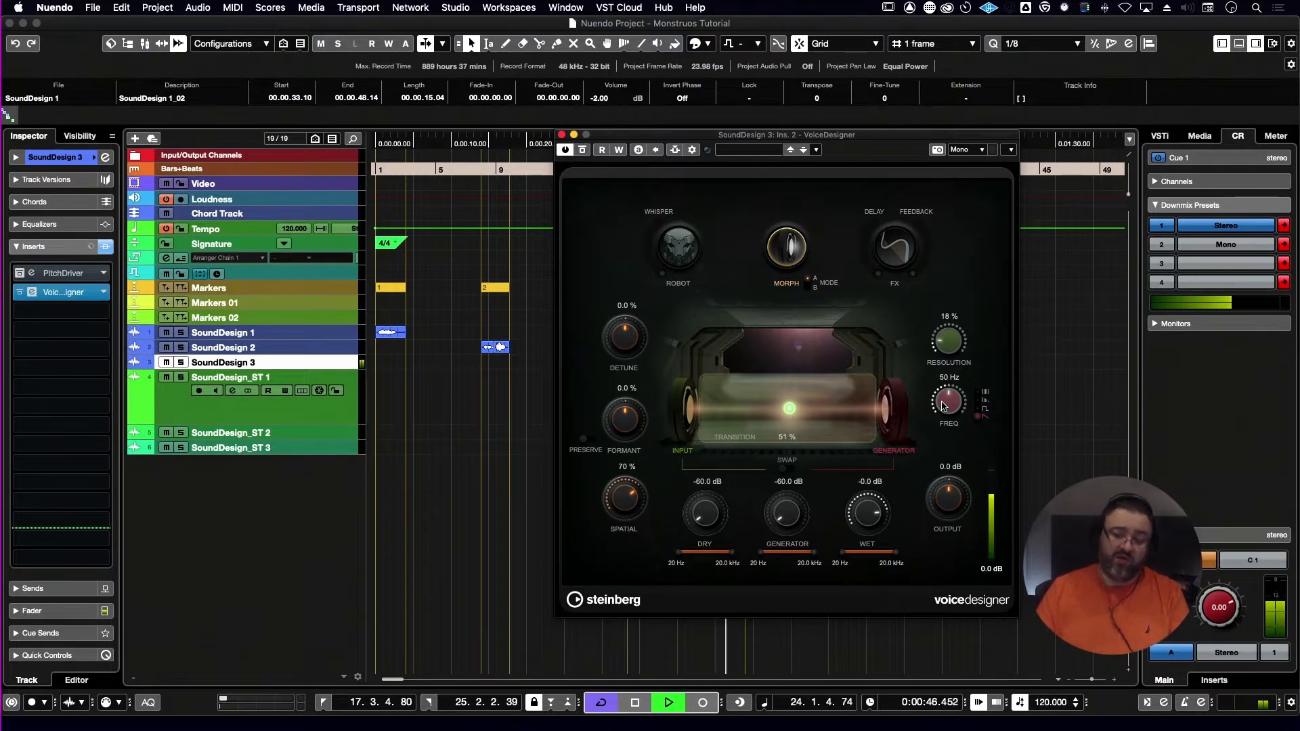
- Audition the morph with Freq at 76 Hz, and again with Resolution at 97% and Freq at 93 Hz
drag(943, 405, 954, 381)
key(space)
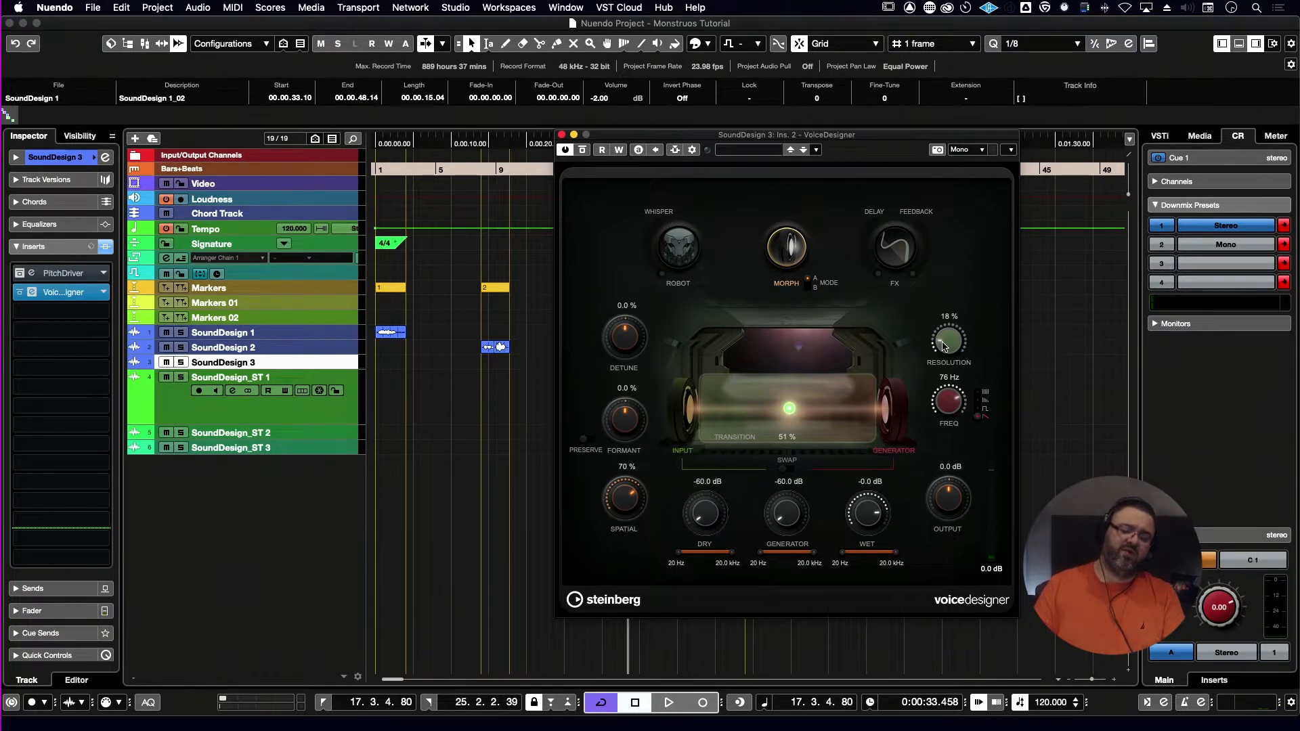
key(space)
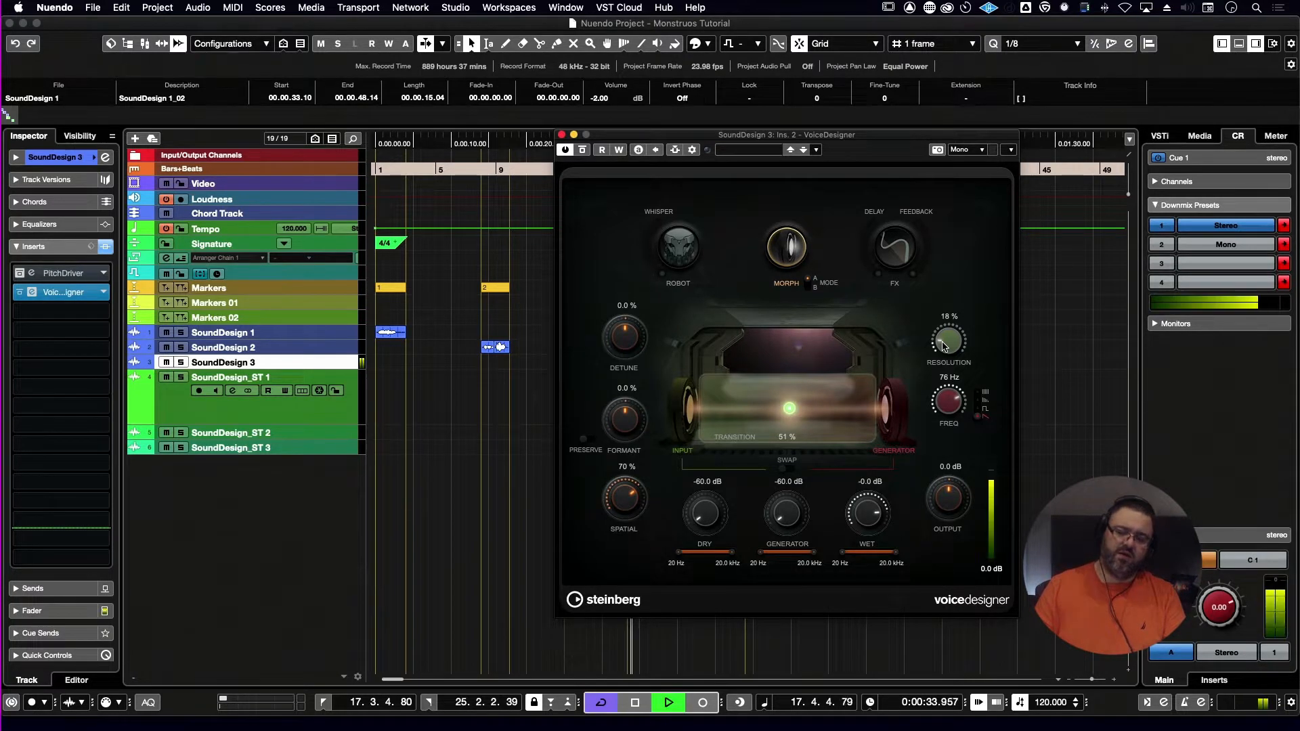
drag(942, 342, 963, 256)
mouse_move(948, 400)
mouse_down()
mouse_move(933, 450)
mouse_move(953, 383)
mouse_up()
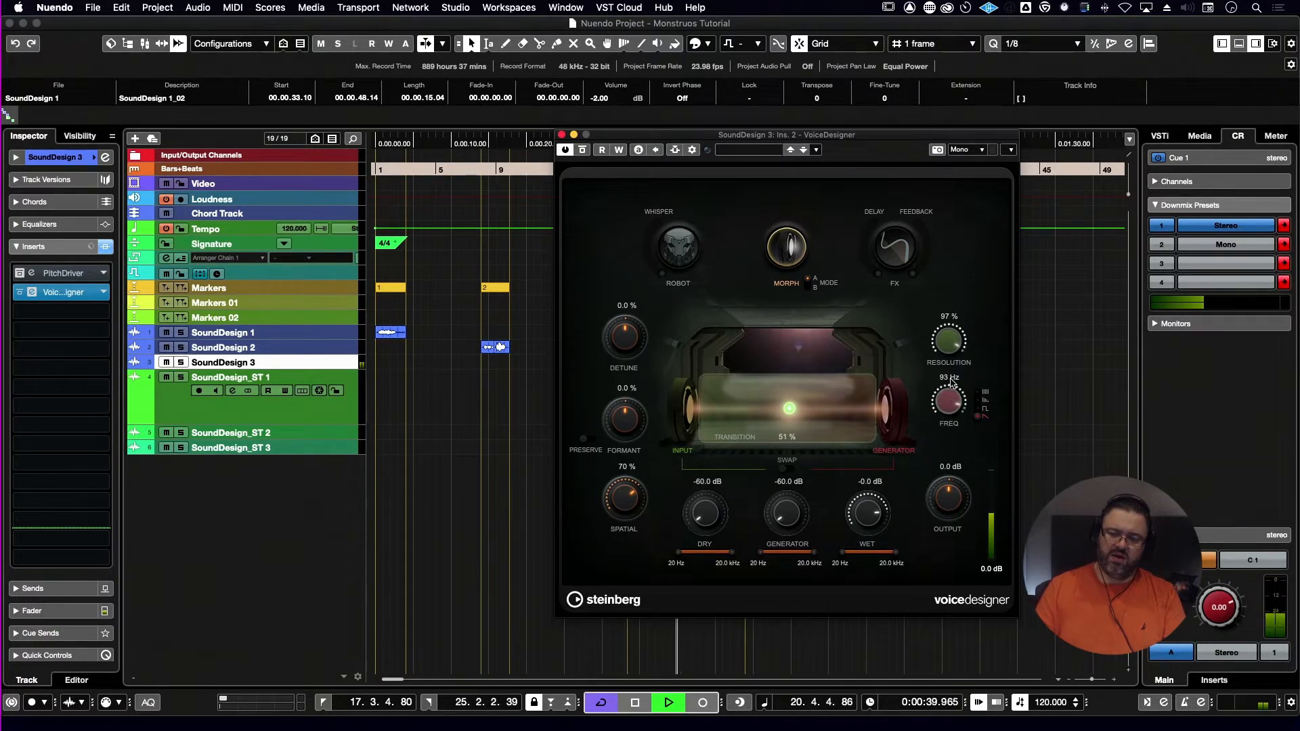
- Return the generator to the square waveform and audition it with Freq lowered to 65 Hz
click(978, 408)
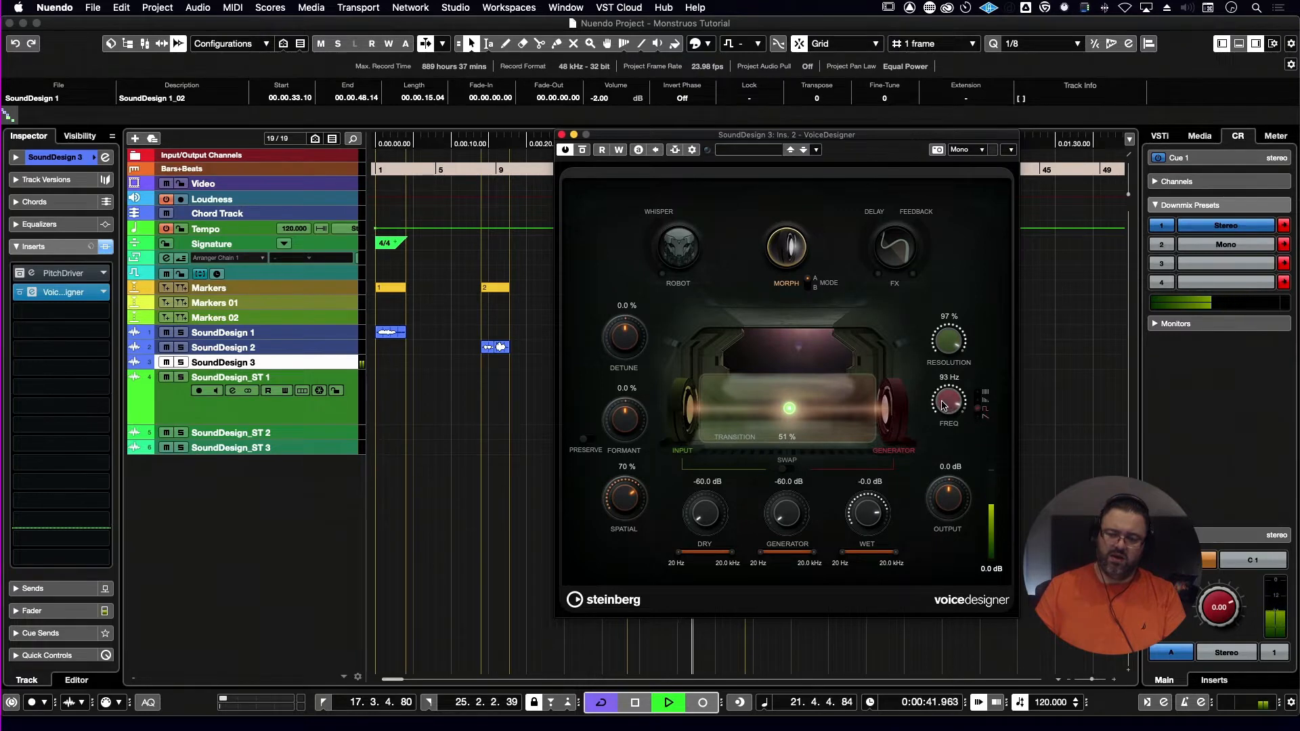
drag(943, 404, 930, 428)
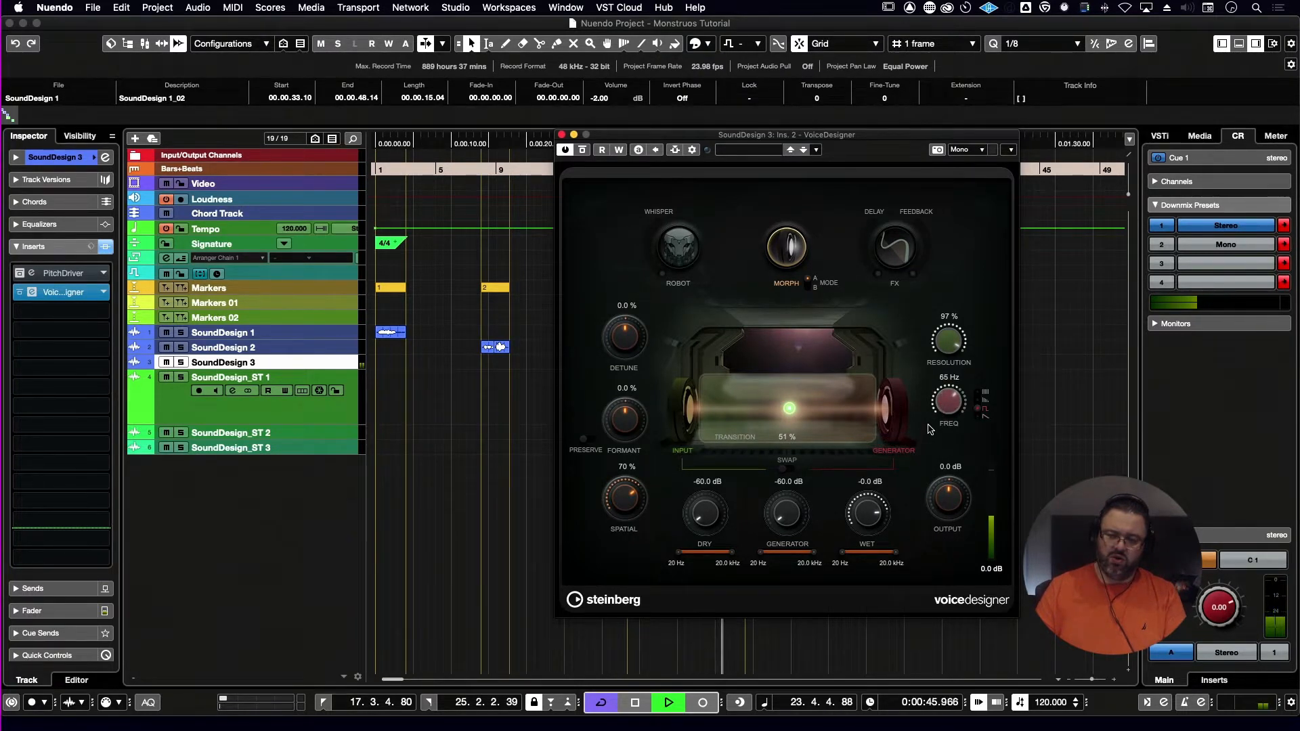
key(space)
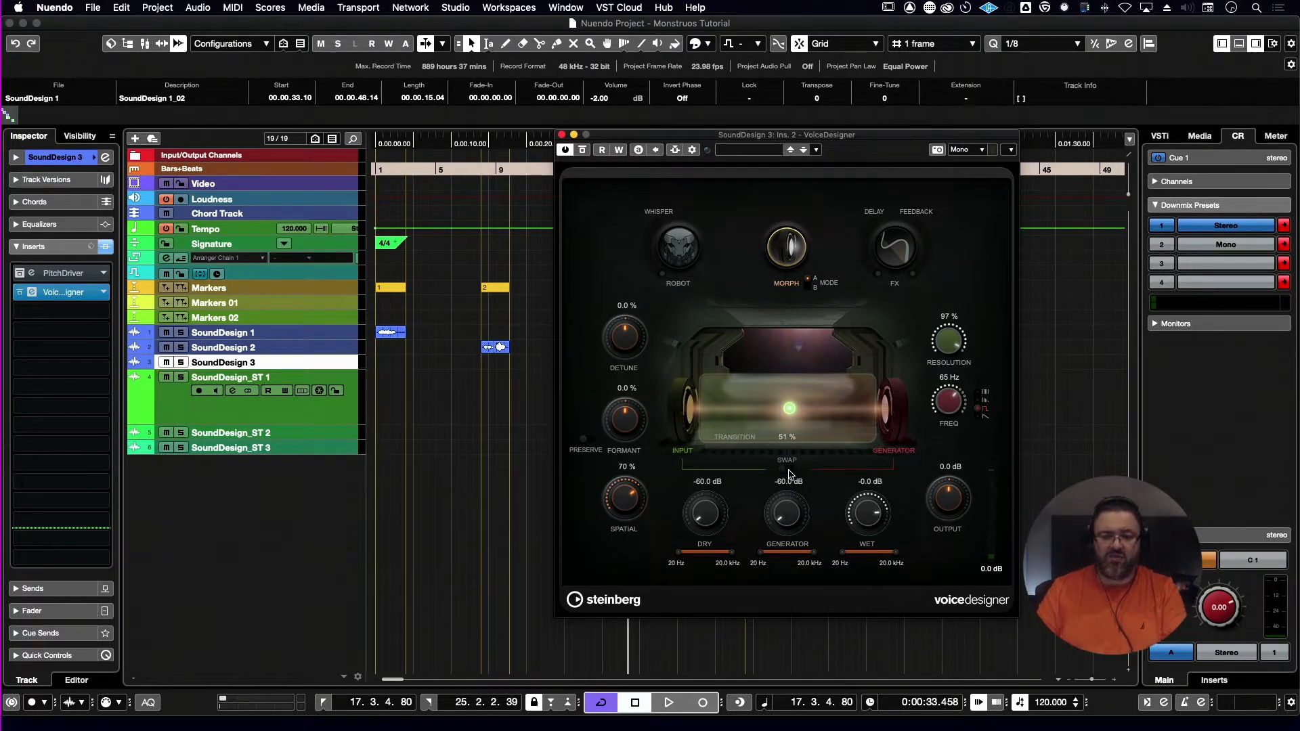
- Switch Morph to mode B and audition the loop with the Response raised to 93%
key(space)
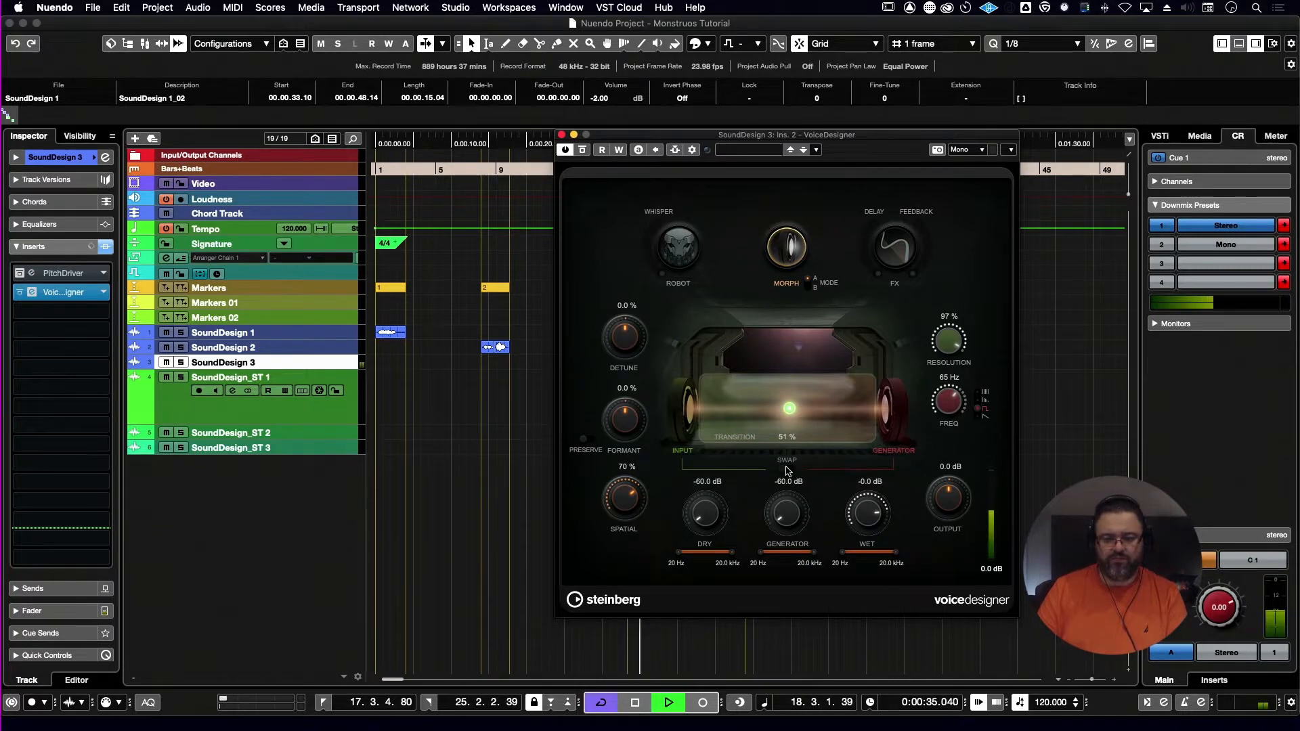
key(space)
click(810, 285)
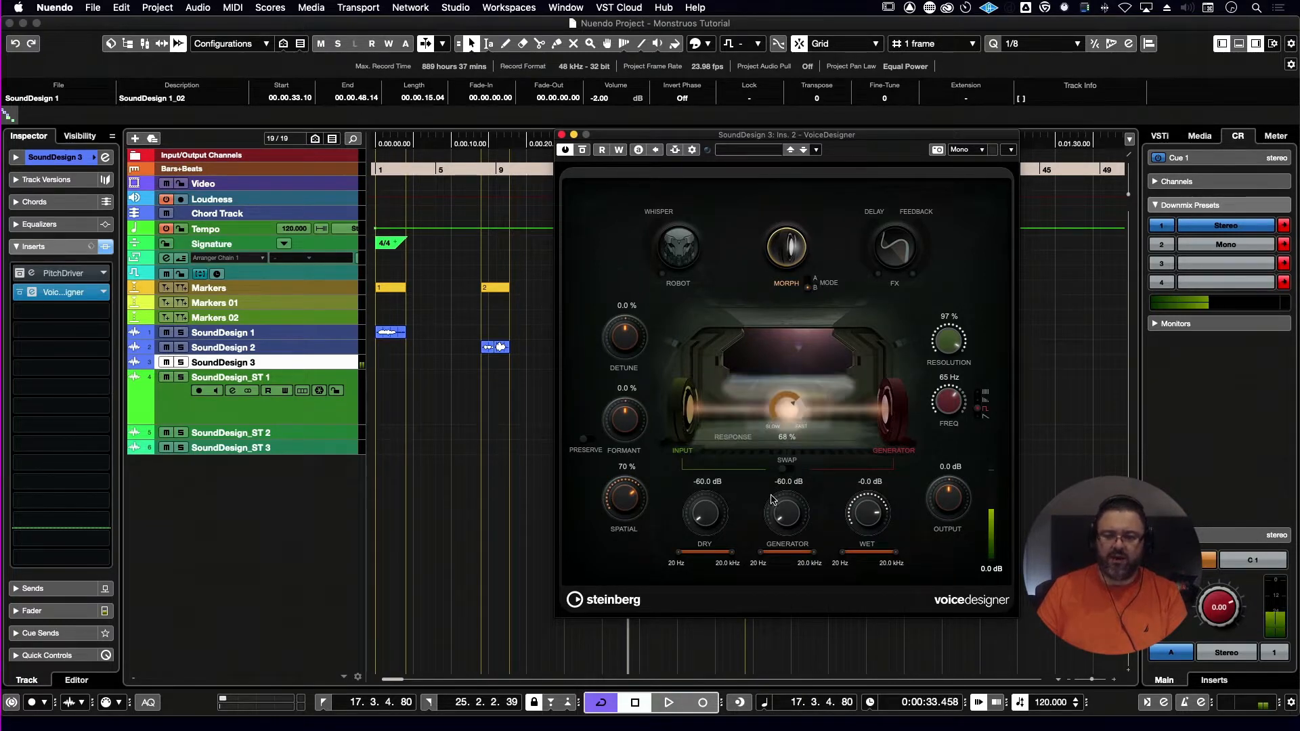
key(space)
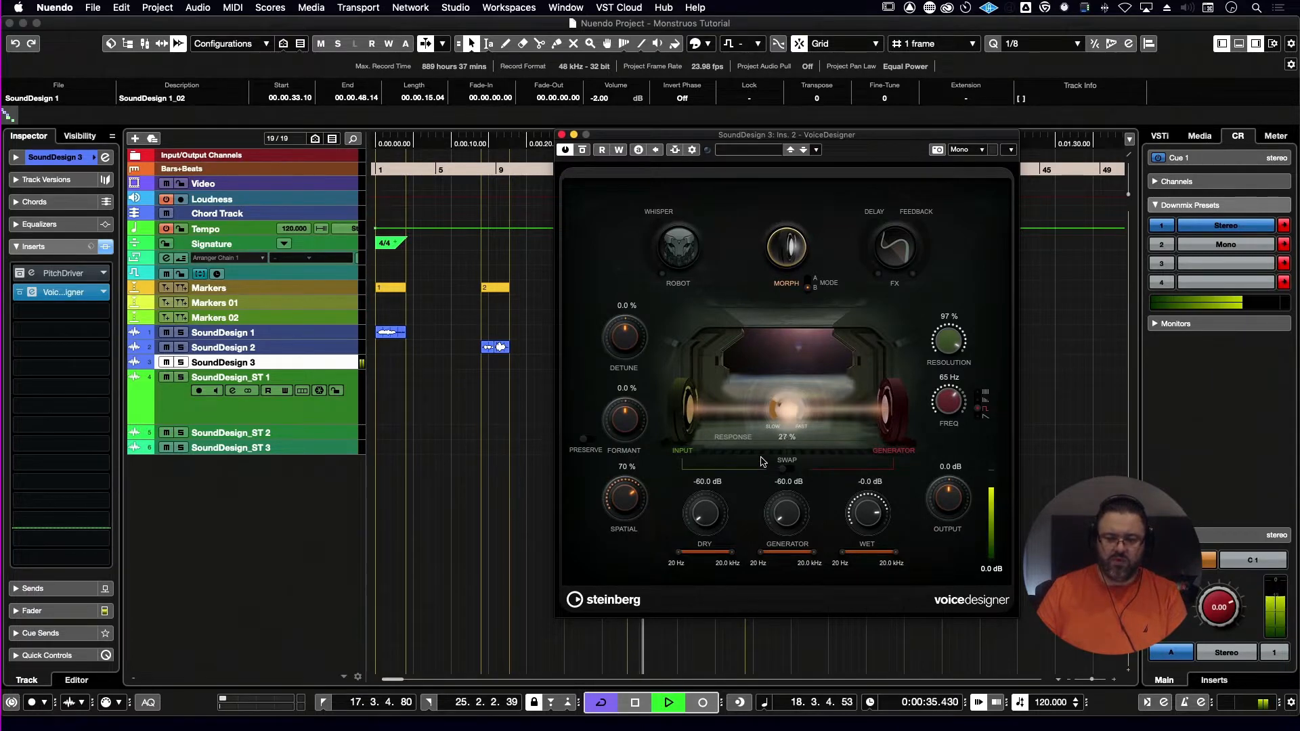
mouse_move(789, 408)
mouse_down()
mouse_move(777, 414)
mouse_move(785, 388)
mouse_up()
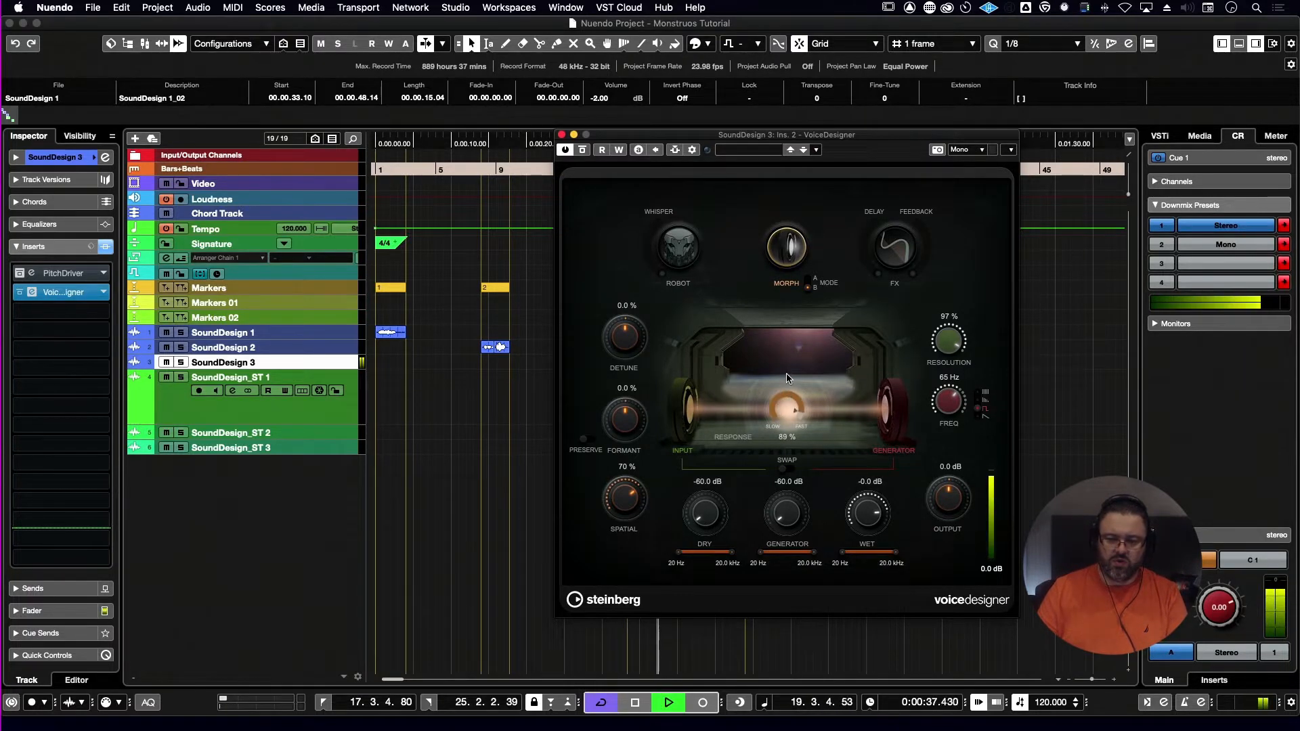
key(space)
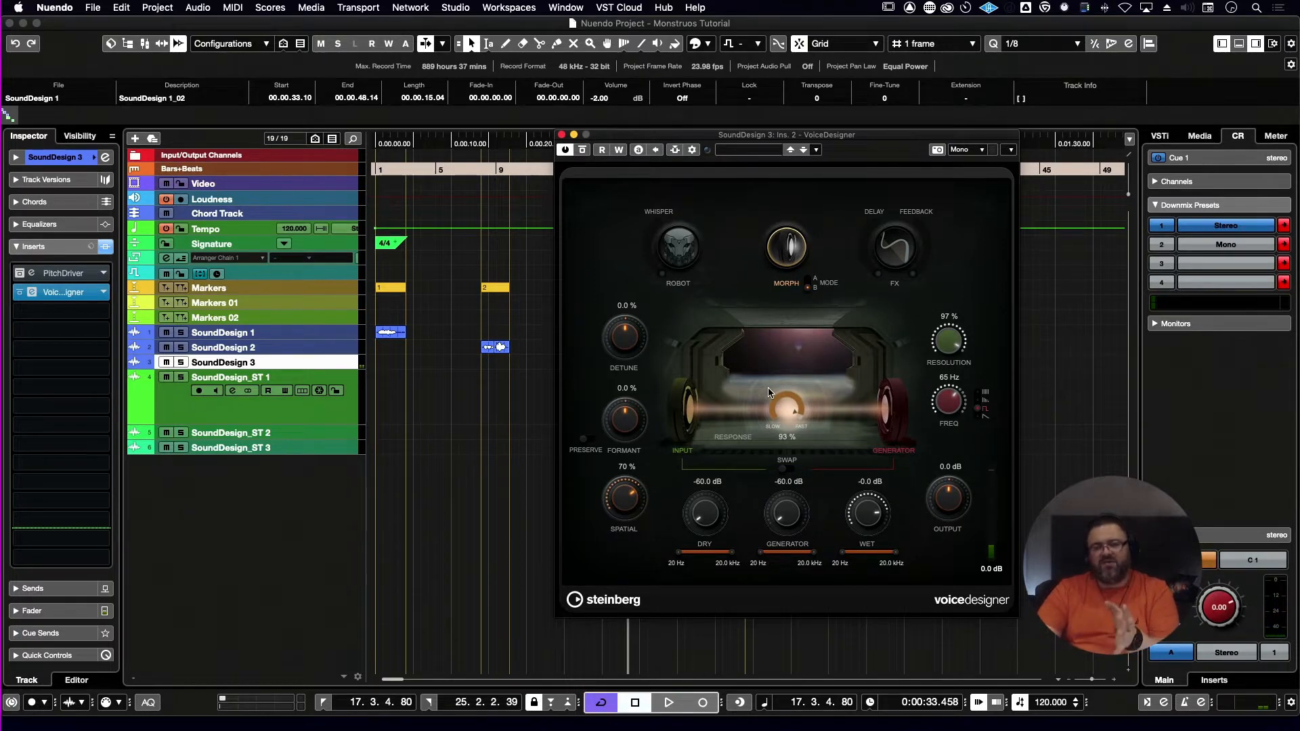
- Deactivate Morph and audition the FX effect with increased Delay and Feedback, leaving FX switched off
click(788, 268)
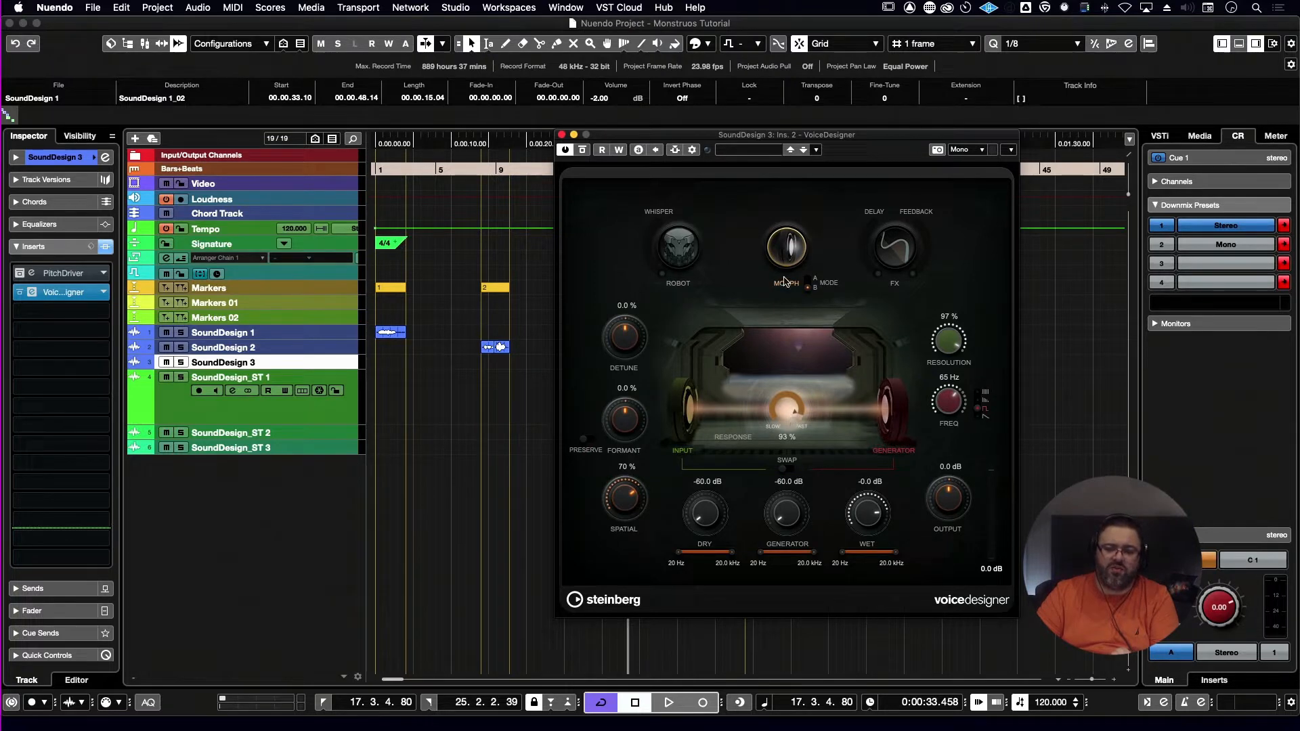
click(787, 256)
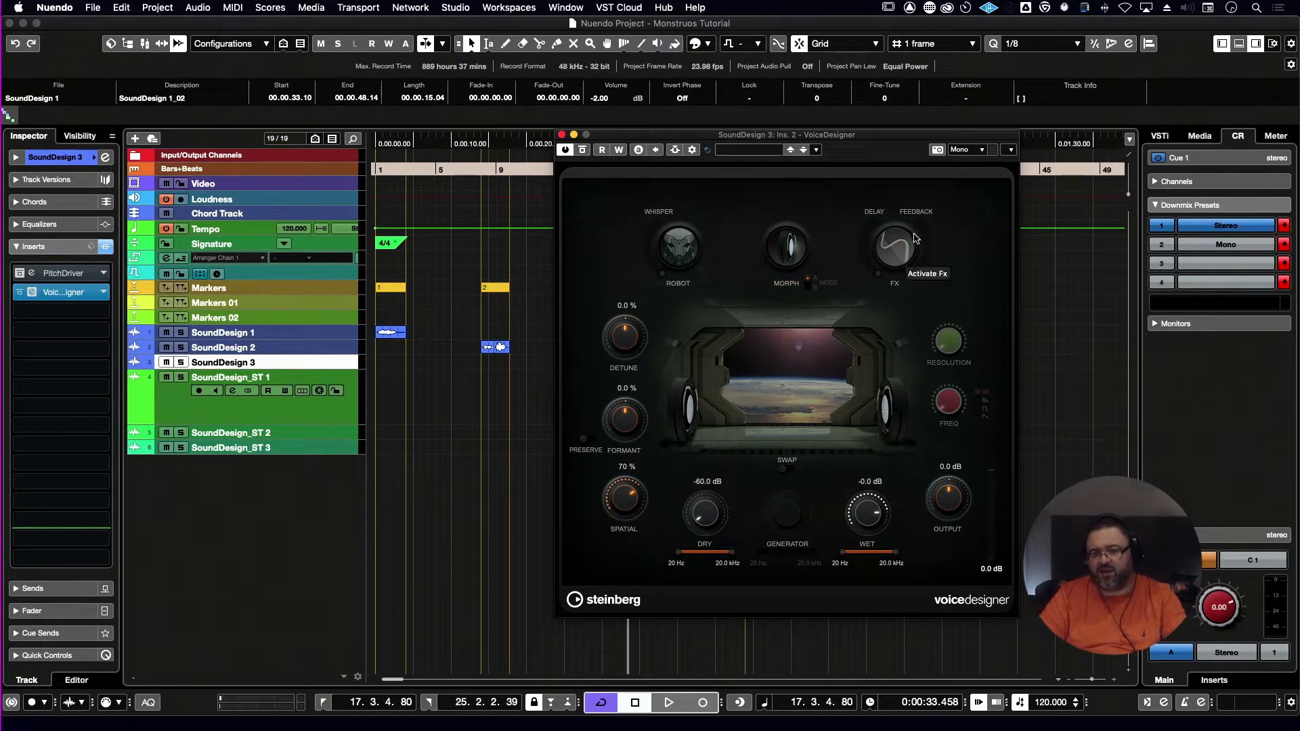
key(space)
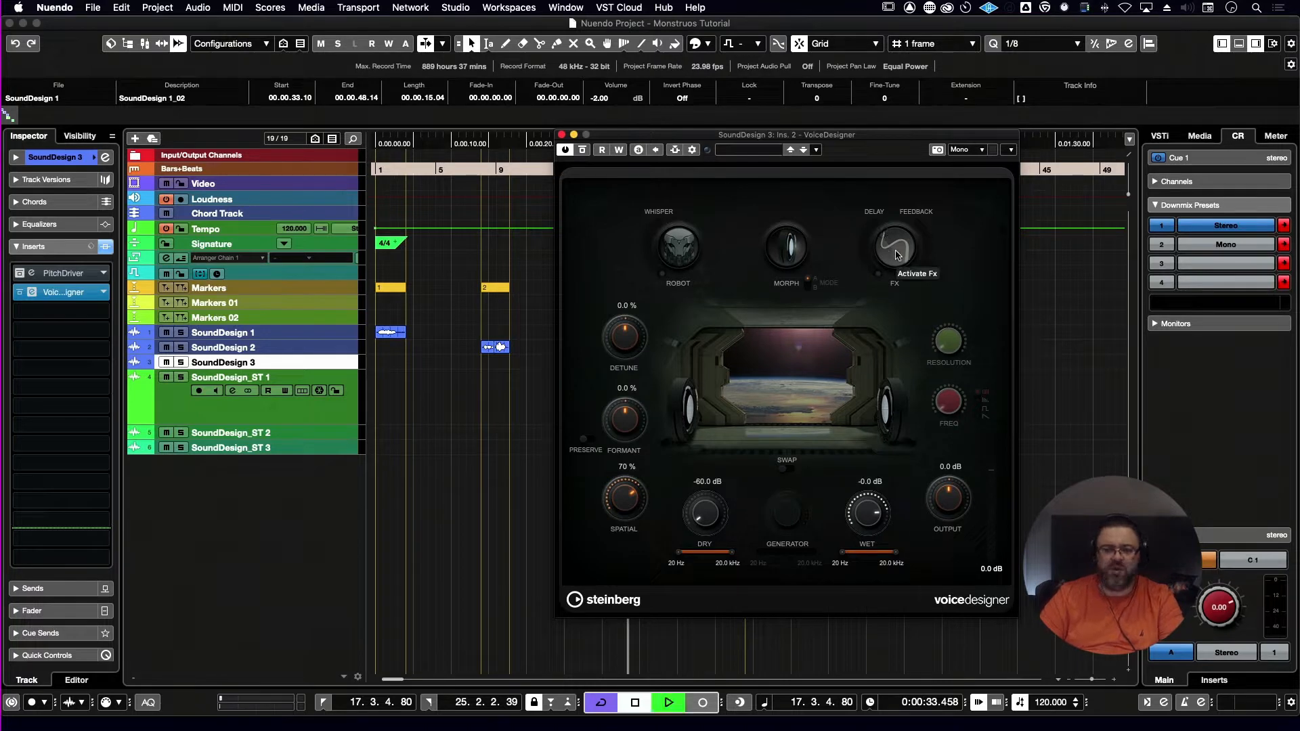
click(897, 253)
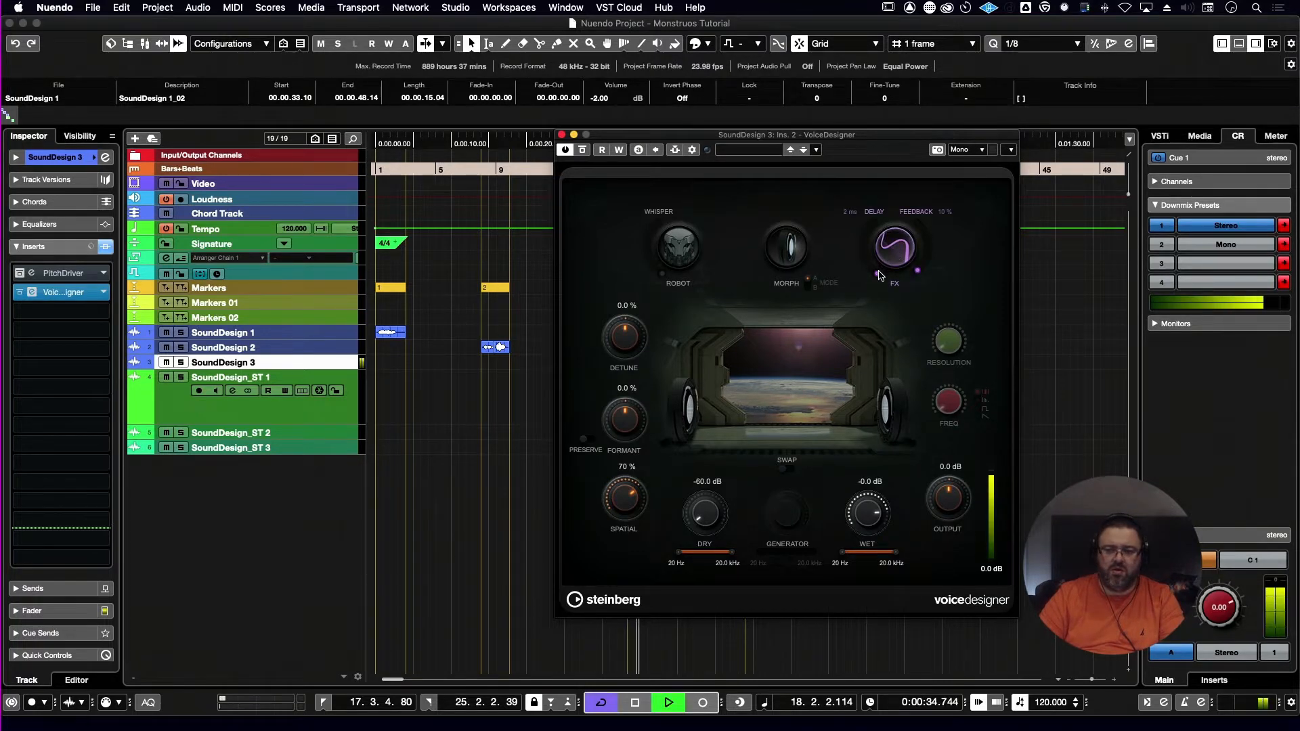
mouse_move(867, 259)
mouse_down()
mouse_move(865, 236)
mouse_move(921, 229)
mouse_move(865, 258)
mouse_up()
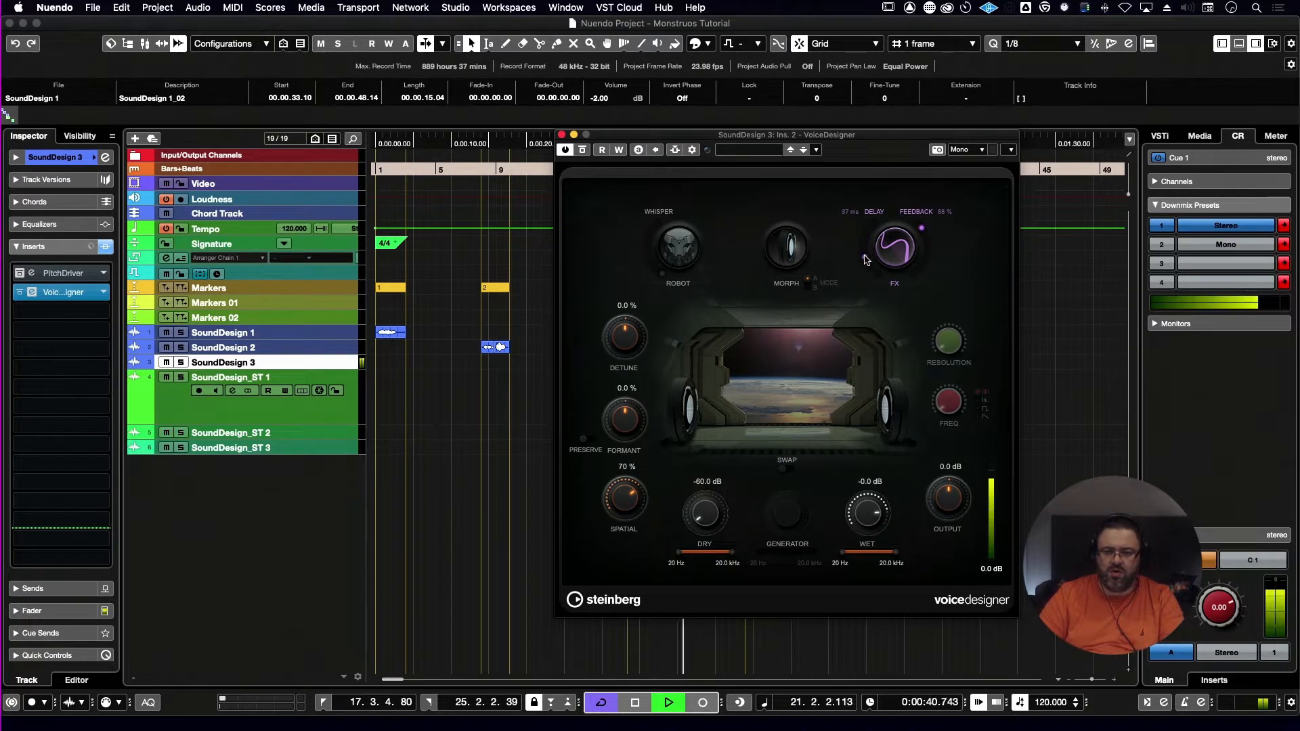
key(space)
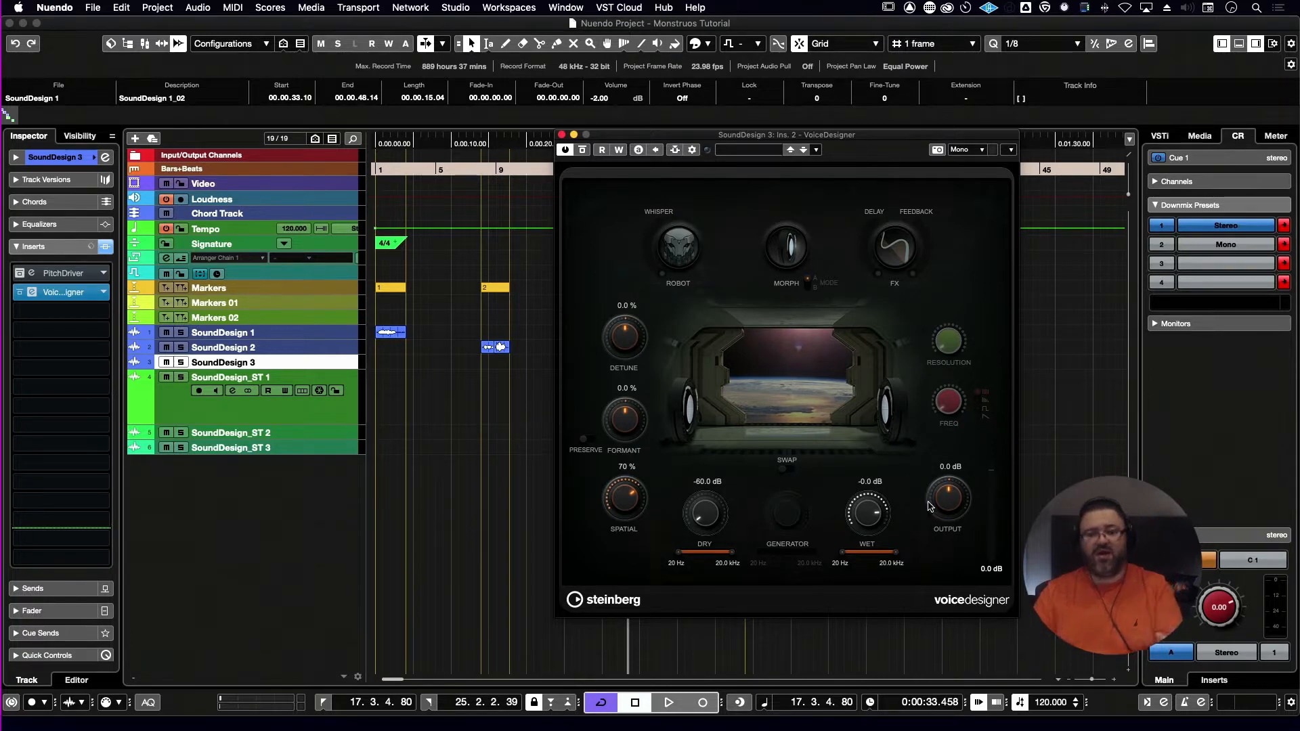
- Check VoiceDesigner's side-chain source and show the SoundDesign_ST 1 track's basic settings, with the plug-in window moved clear of the clips
click(690, 150)
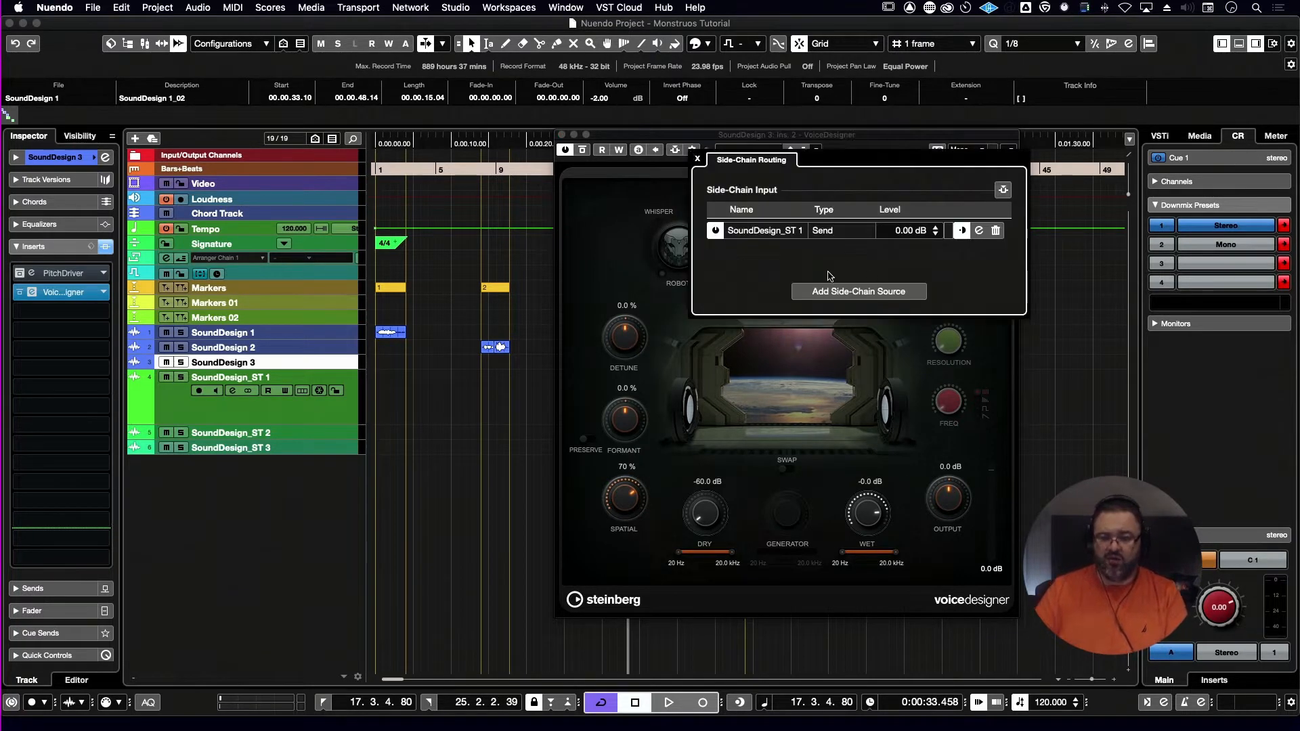
drag(672, 138, 896, 165)
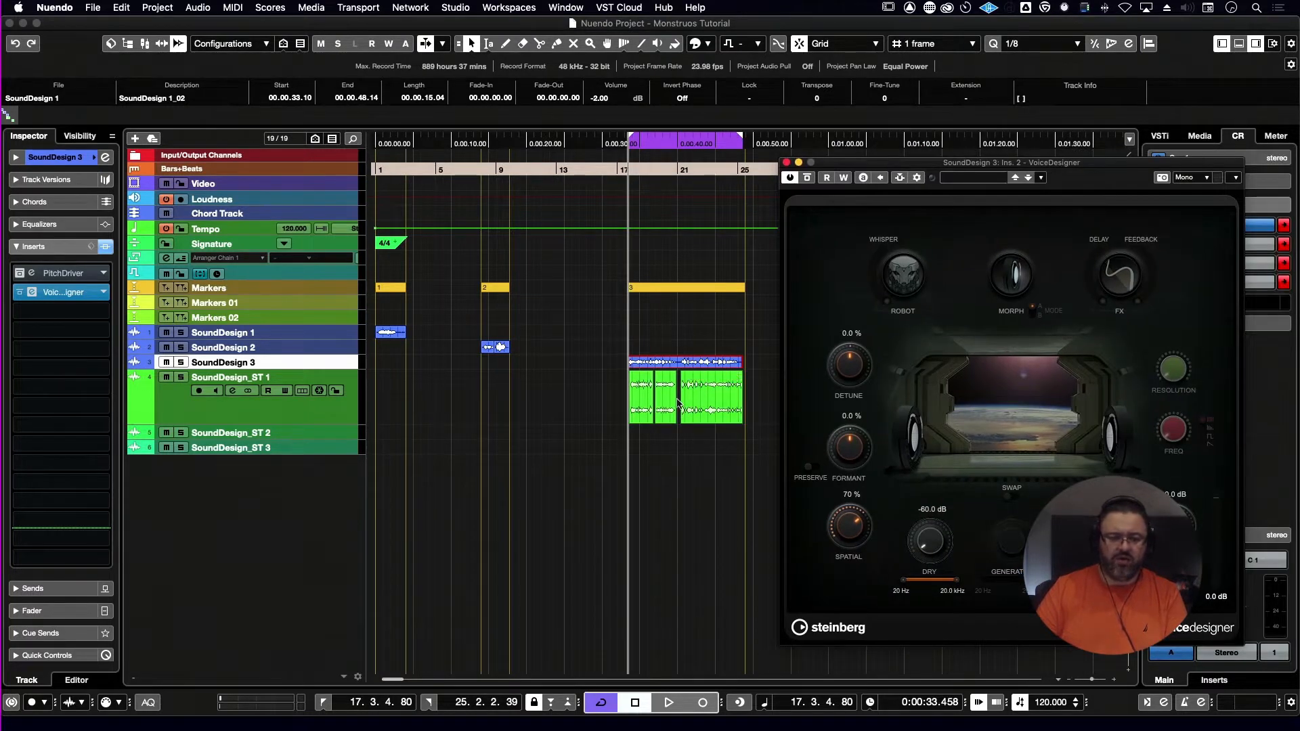
click(220, 421)
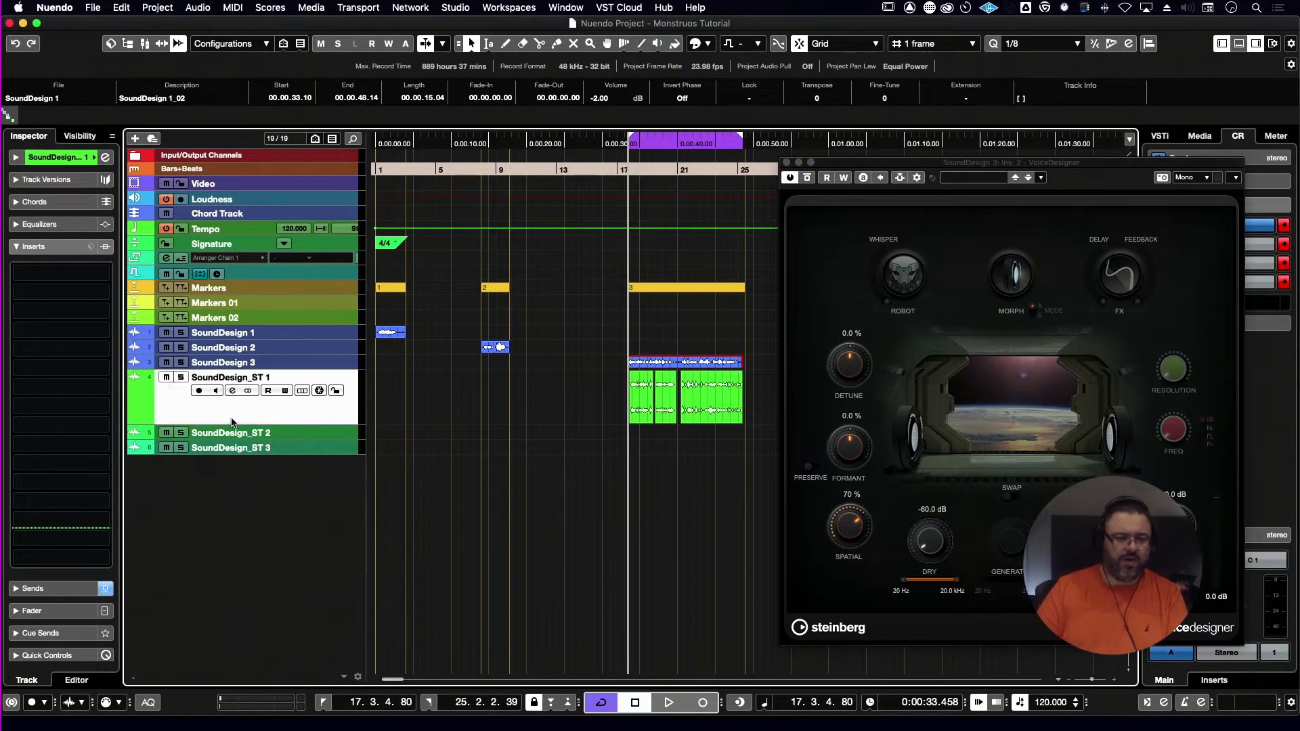
click(16, 159)
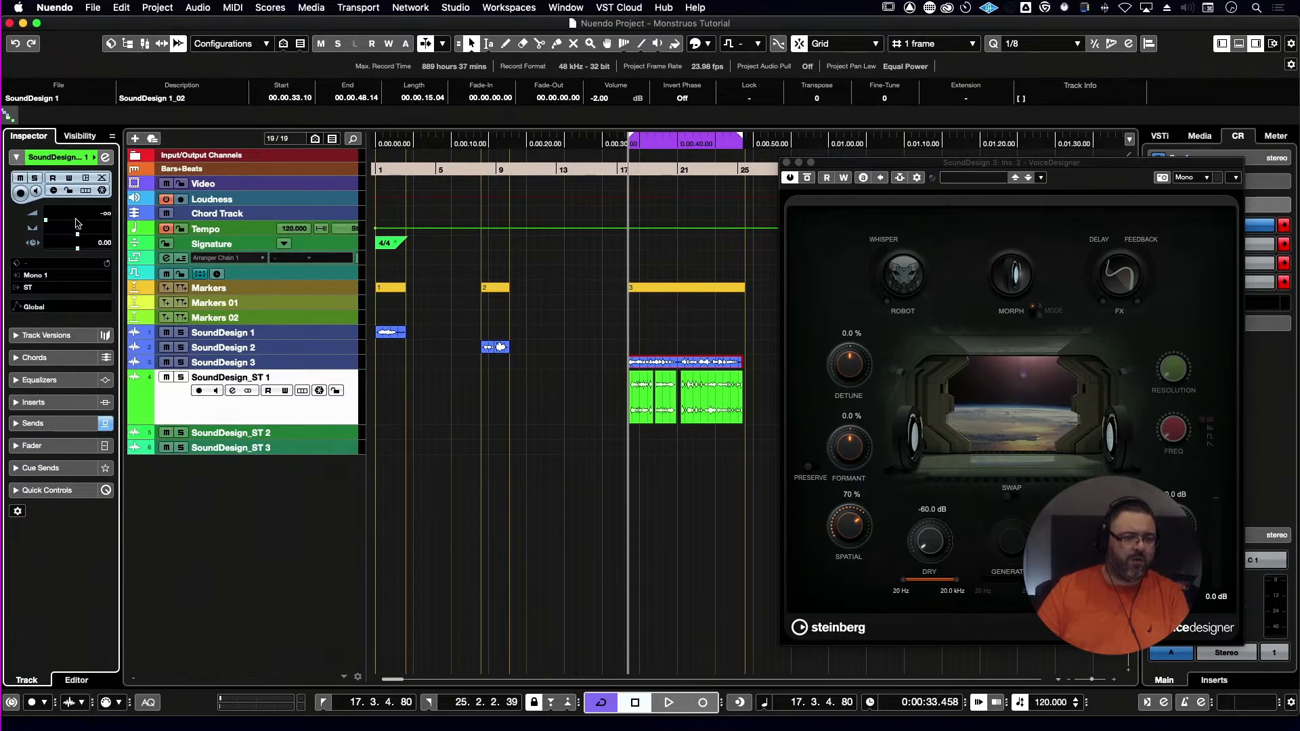
- Audition SoundDesign_ST 1 soloed at 0.00 volume, and restore it to silent volume with solo off
key(s)
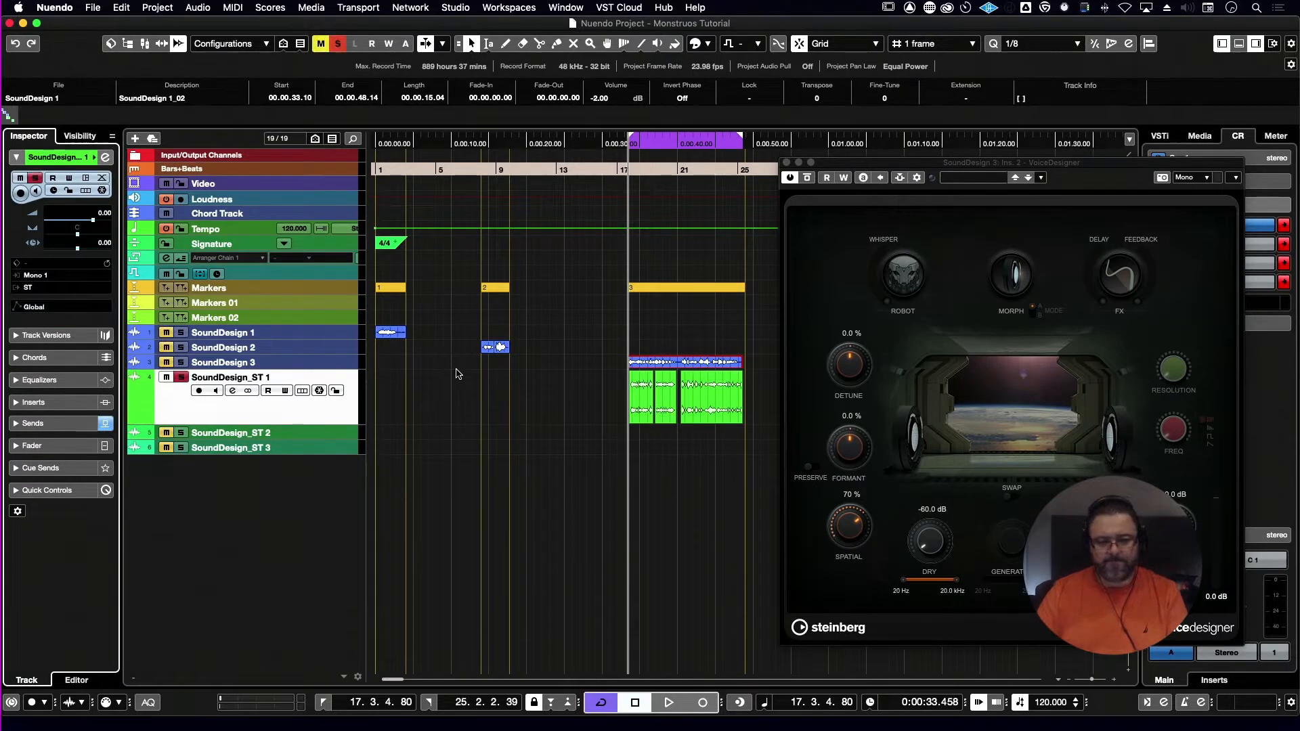
key(space)
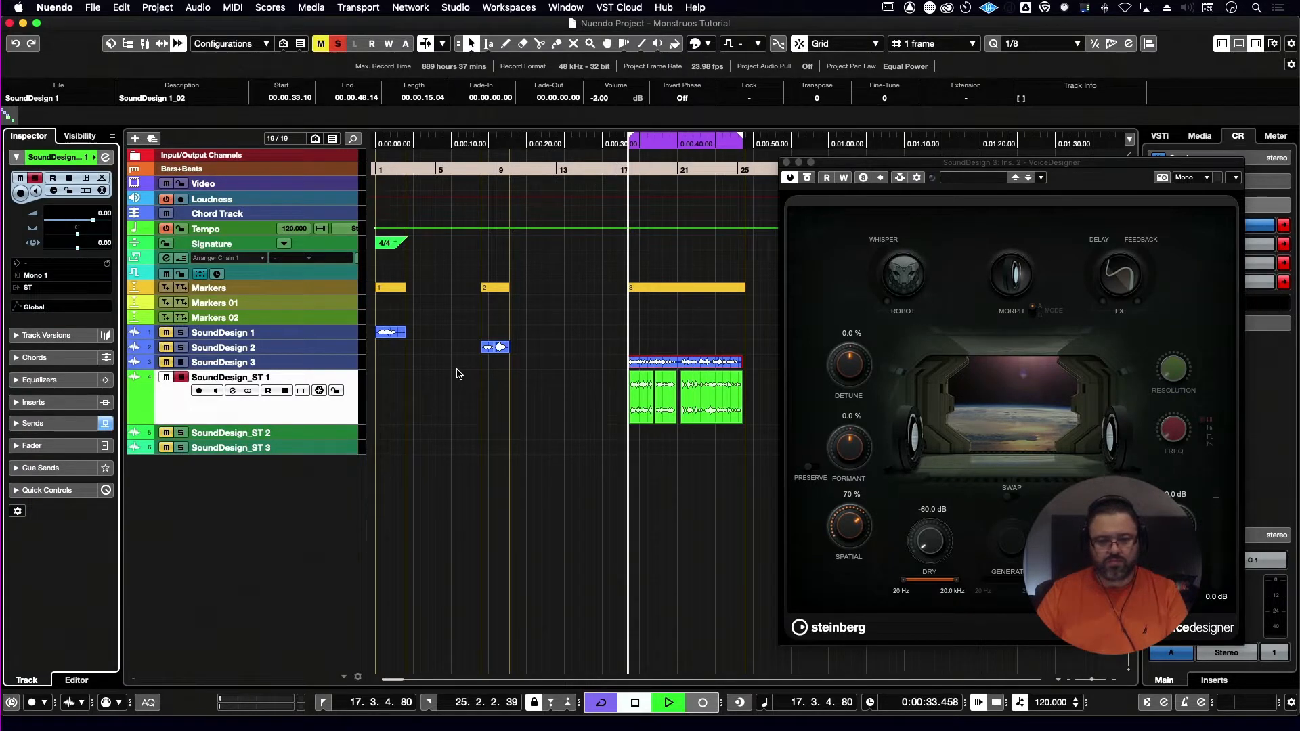
click(655, 401)
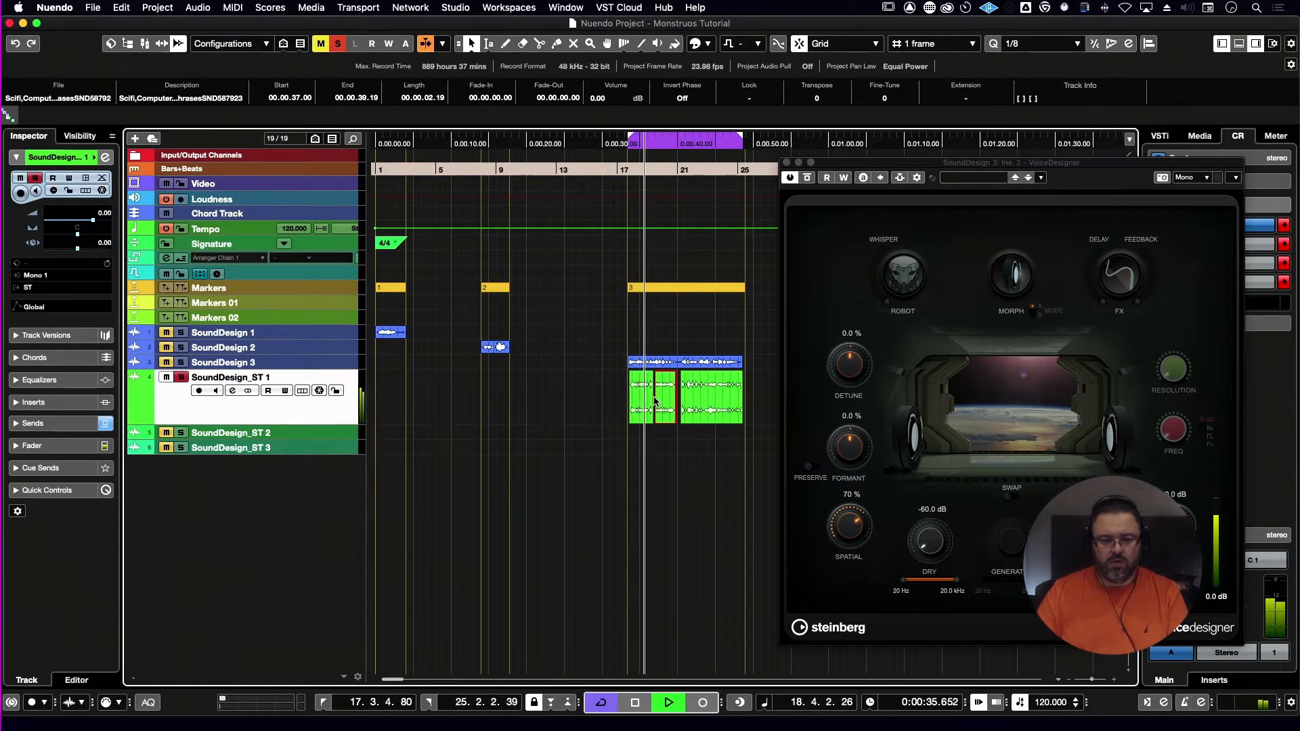
key(space)
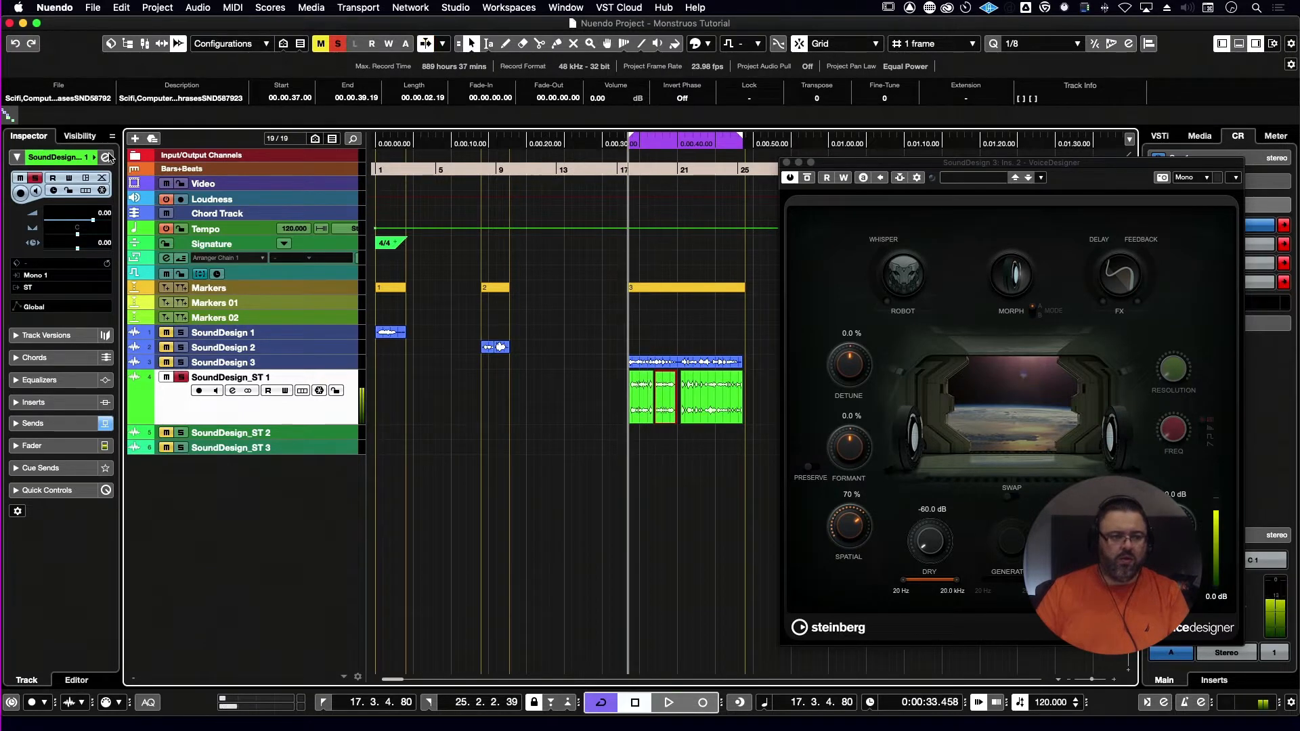
click(35, 179)
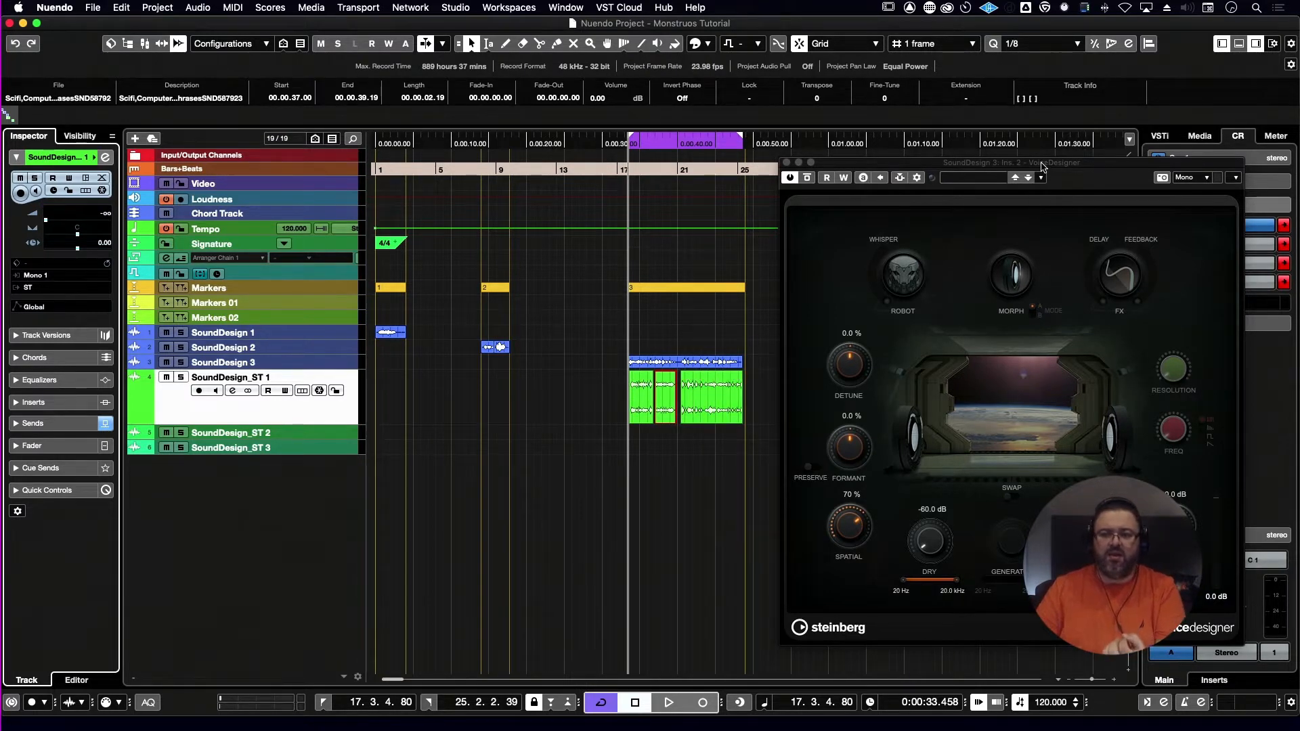
- Bring the VoiceDesigner window back to the middle and audition Robot with Detune at 40.2% and Formant at 25.5%
drag(1042, 165, 904, 174)
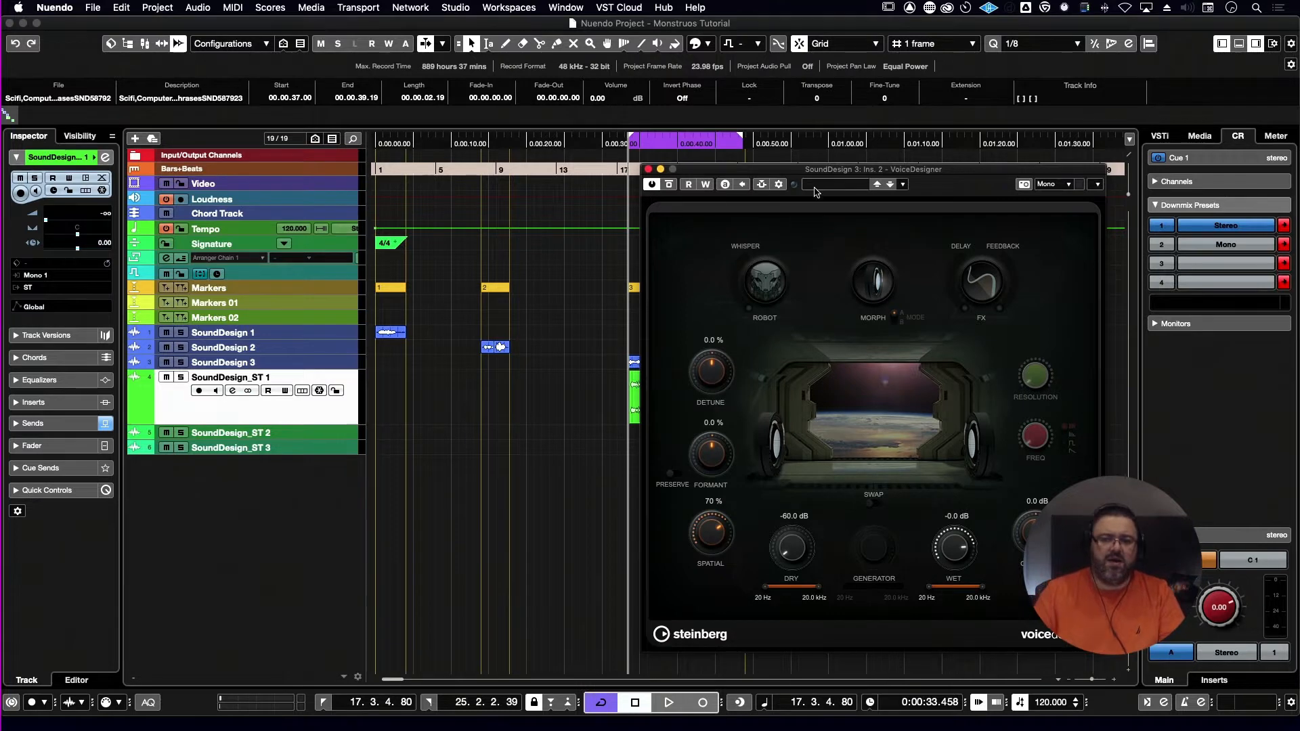
drag(817, 170, 746, 159)
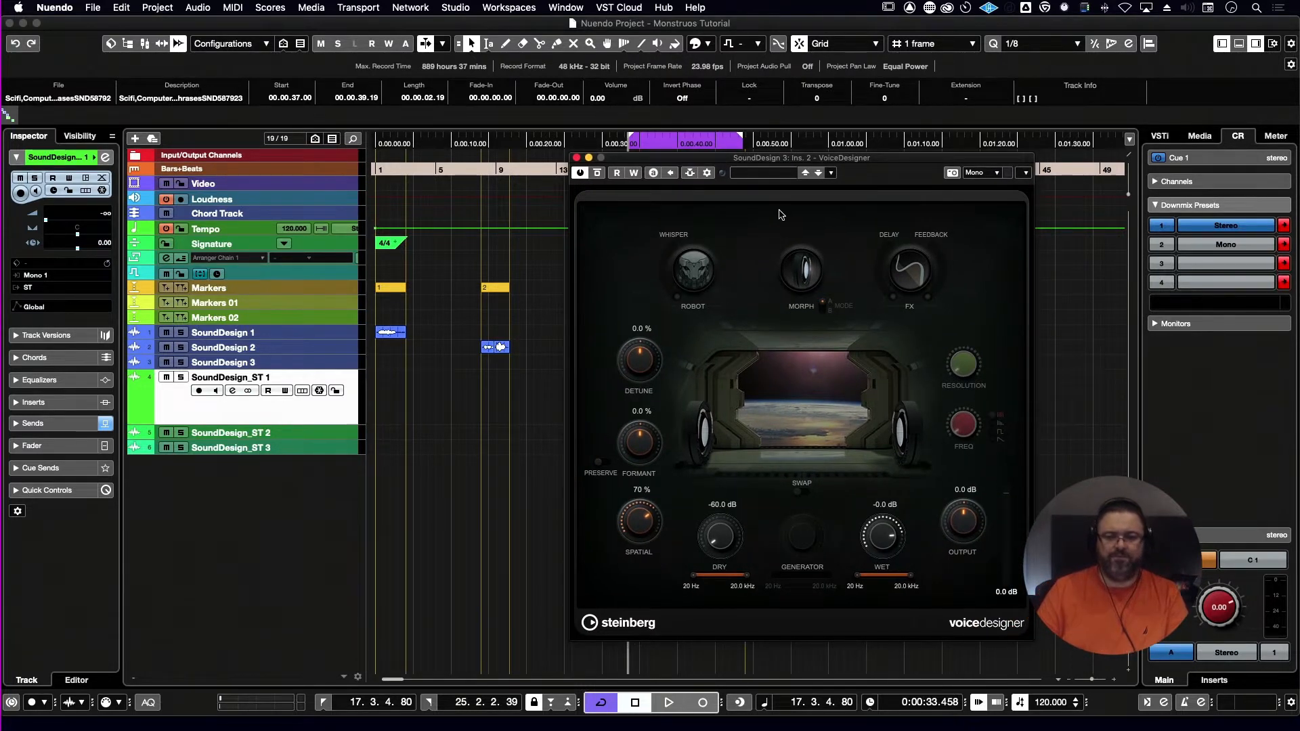
key(space)
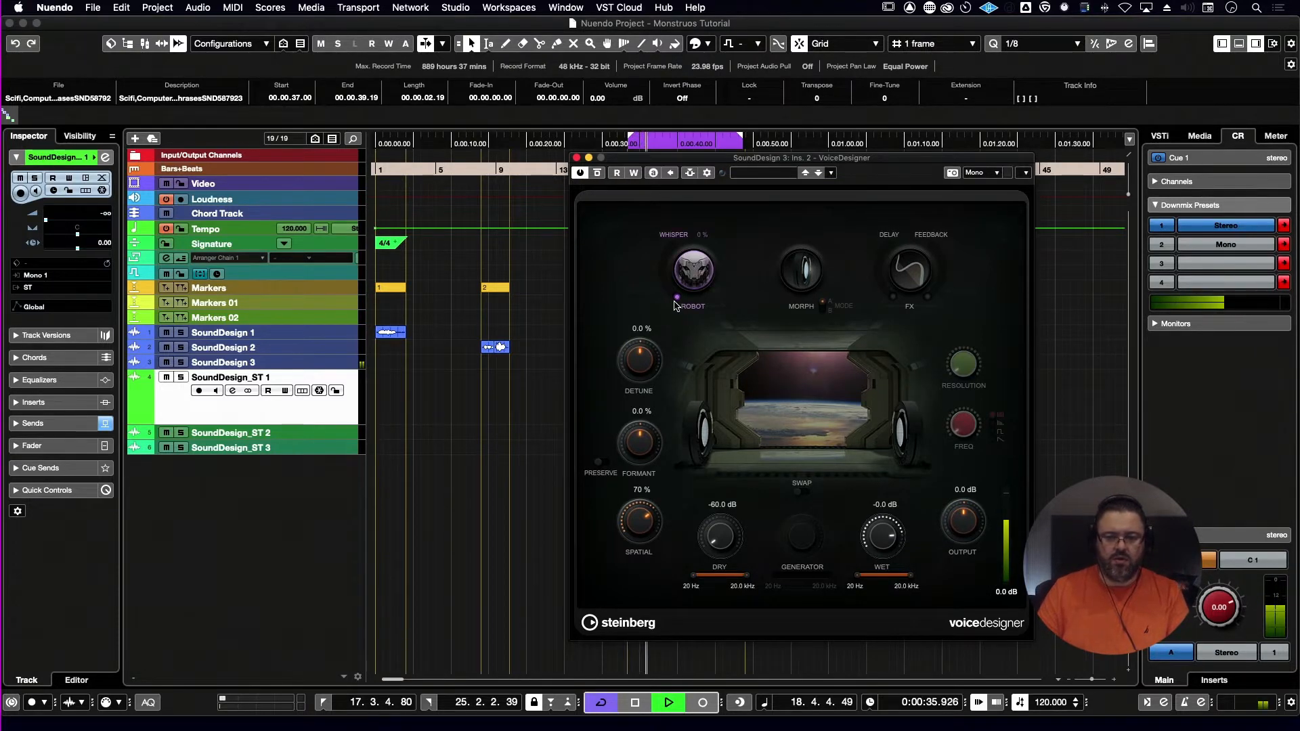
mouse_move(678, 301)
mouse_down()
mouse_move(666, 284)
mouse_move(672, 302)
mouse_up()
drag(626, 372, 629, 331)
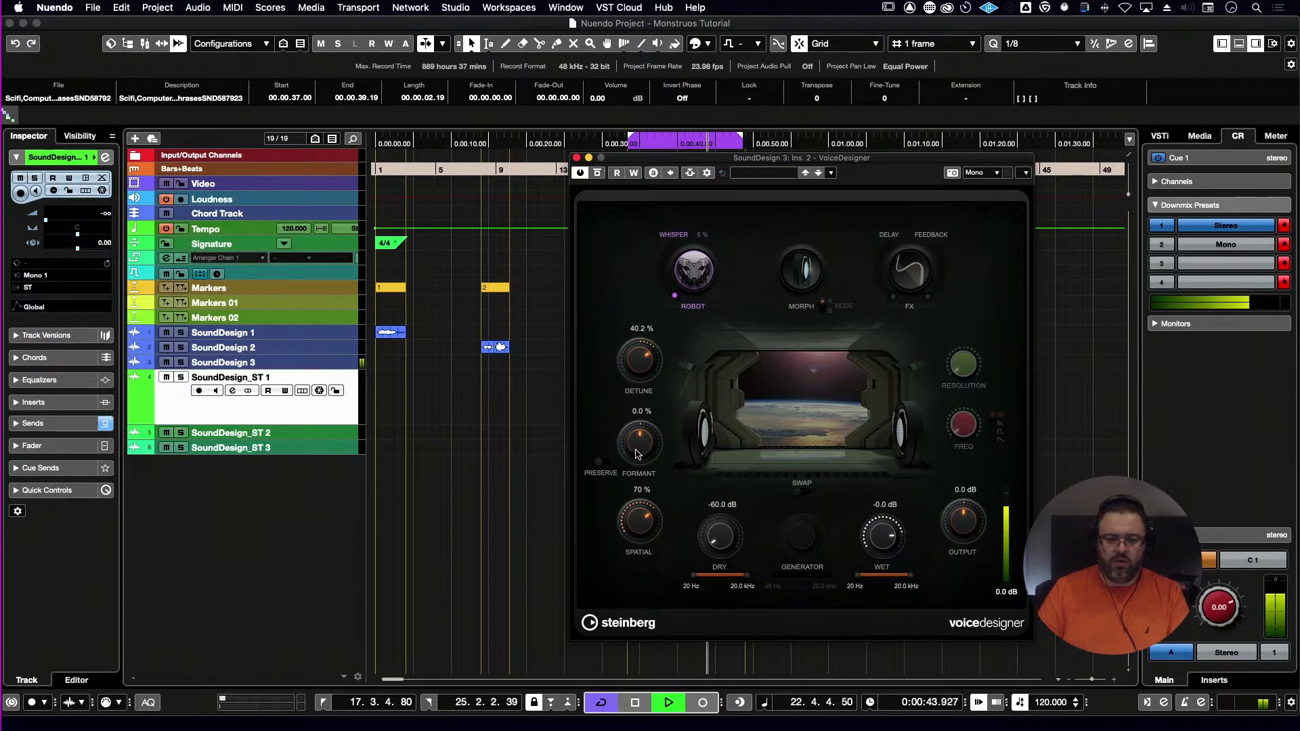
drag(639, 448, 640, 439)
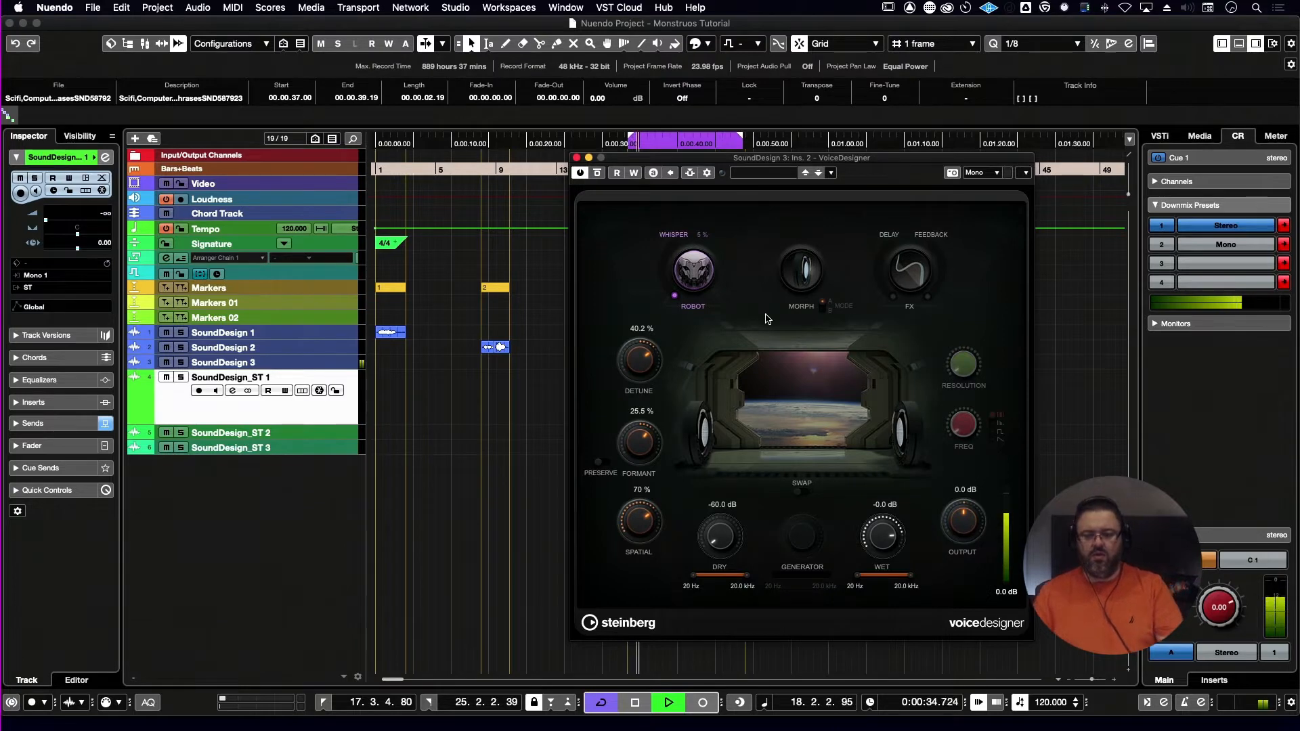
- Audition the robot voice repeatedly and set Detune to 45.1% and Formant to 34.3% during playback
key(space)
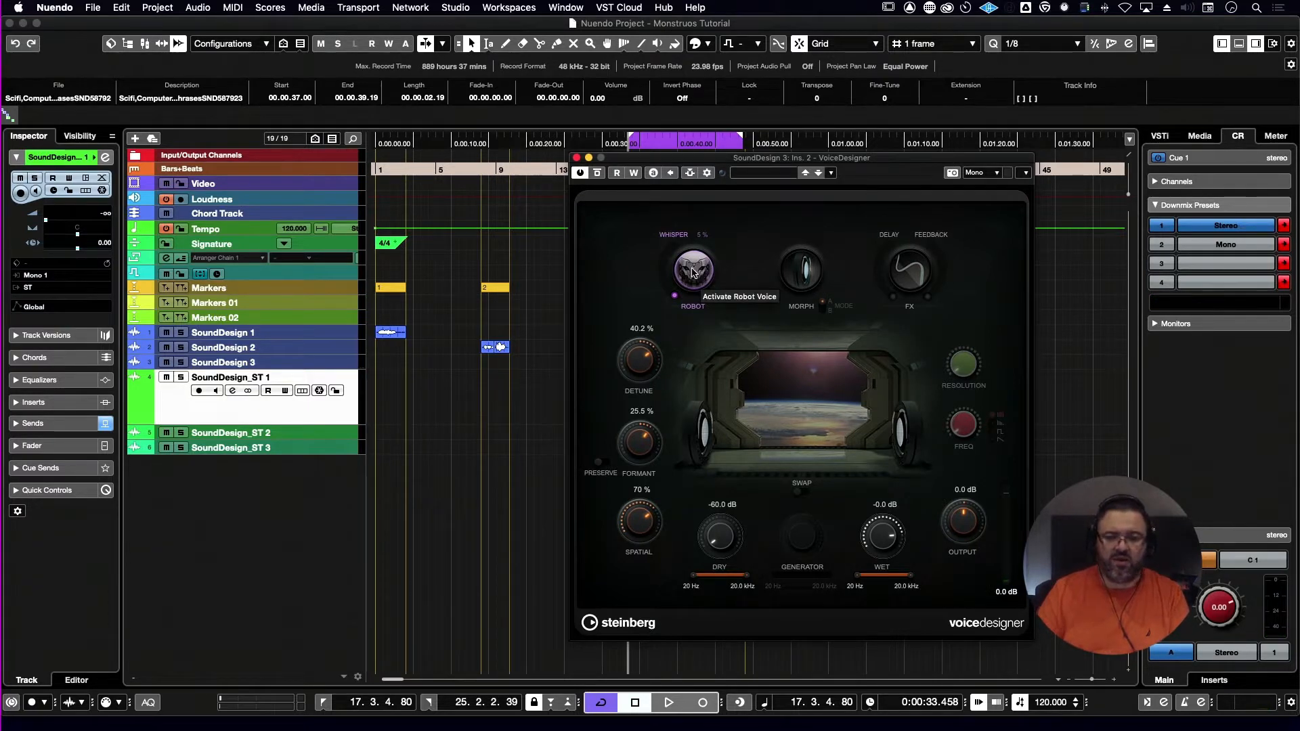
key(space)
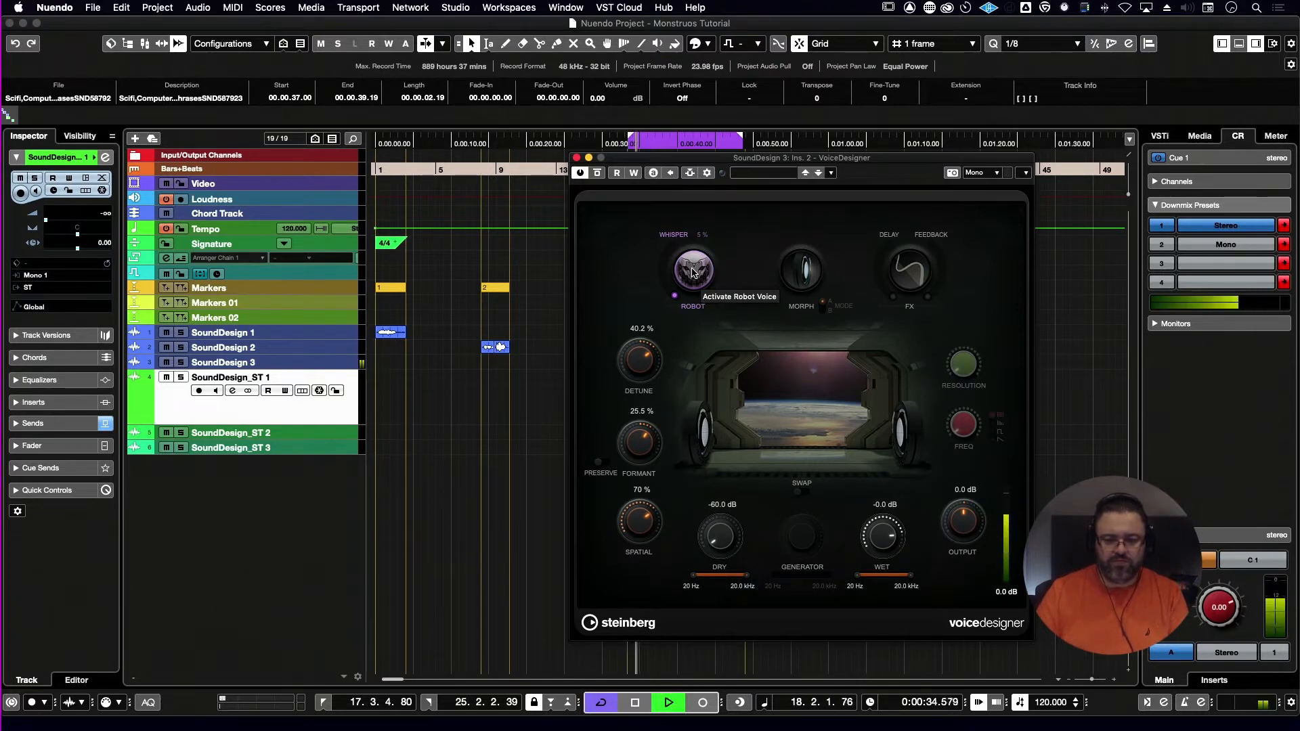
key(space)
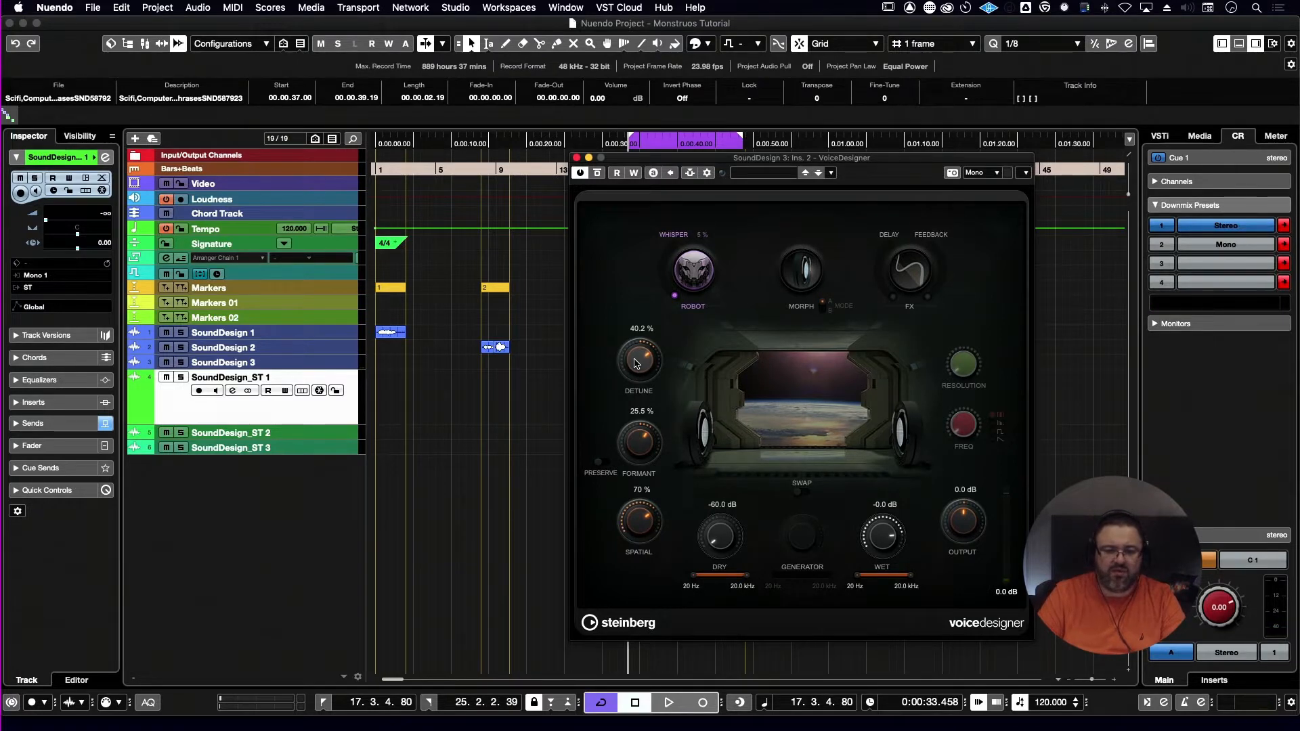
key(space)
drag(636, 362, 636, 360)
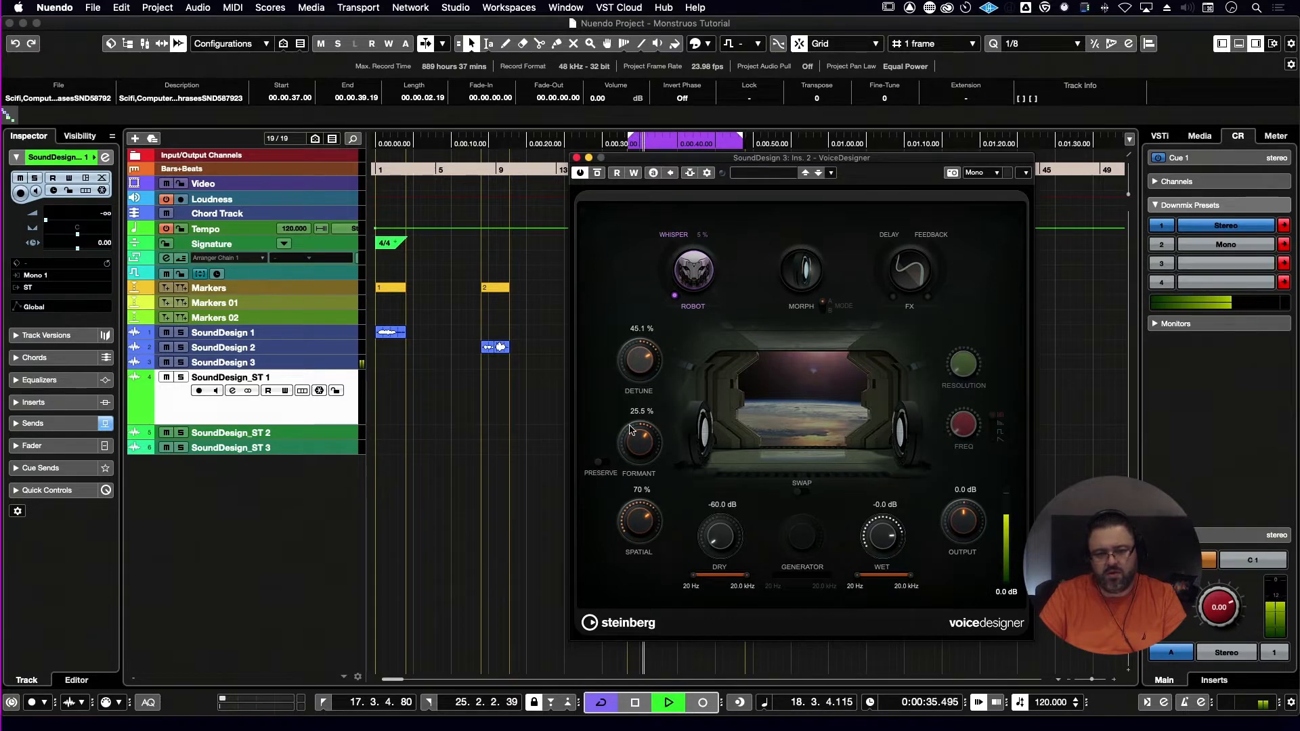
drag(640, 441, 640, 440)
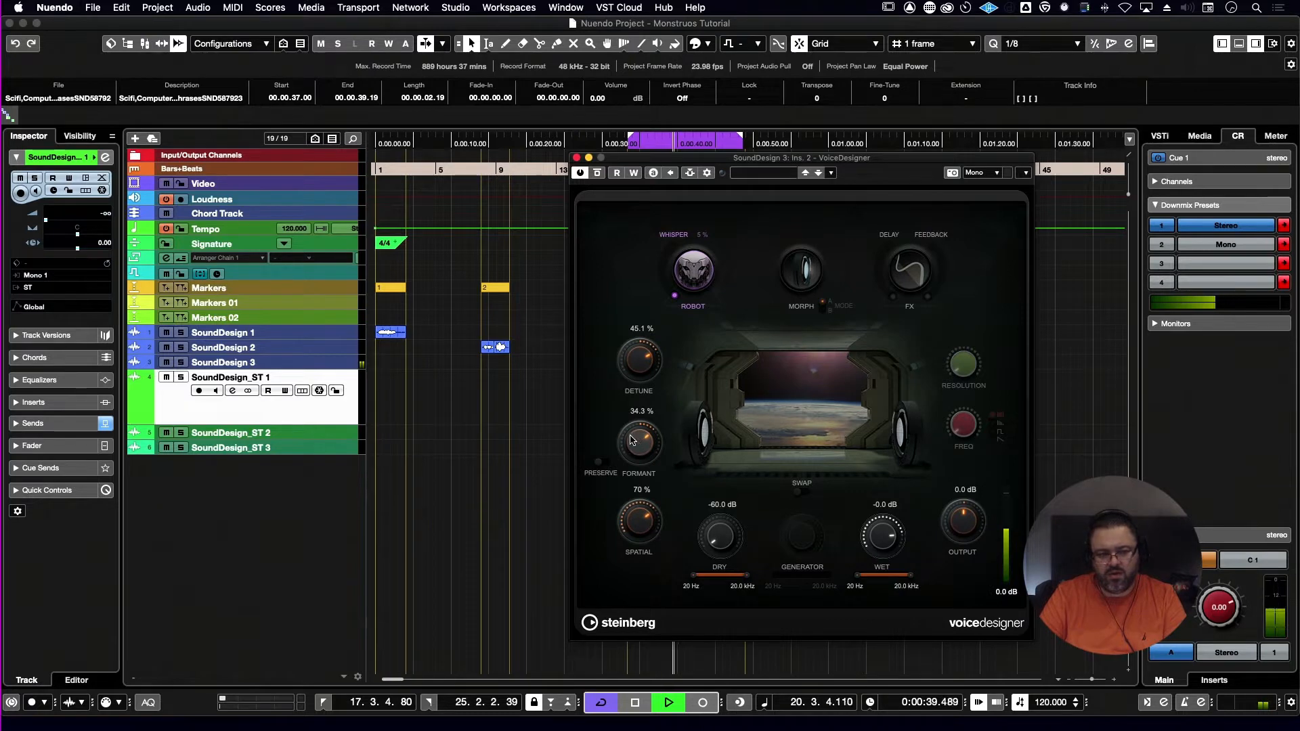
key(space)
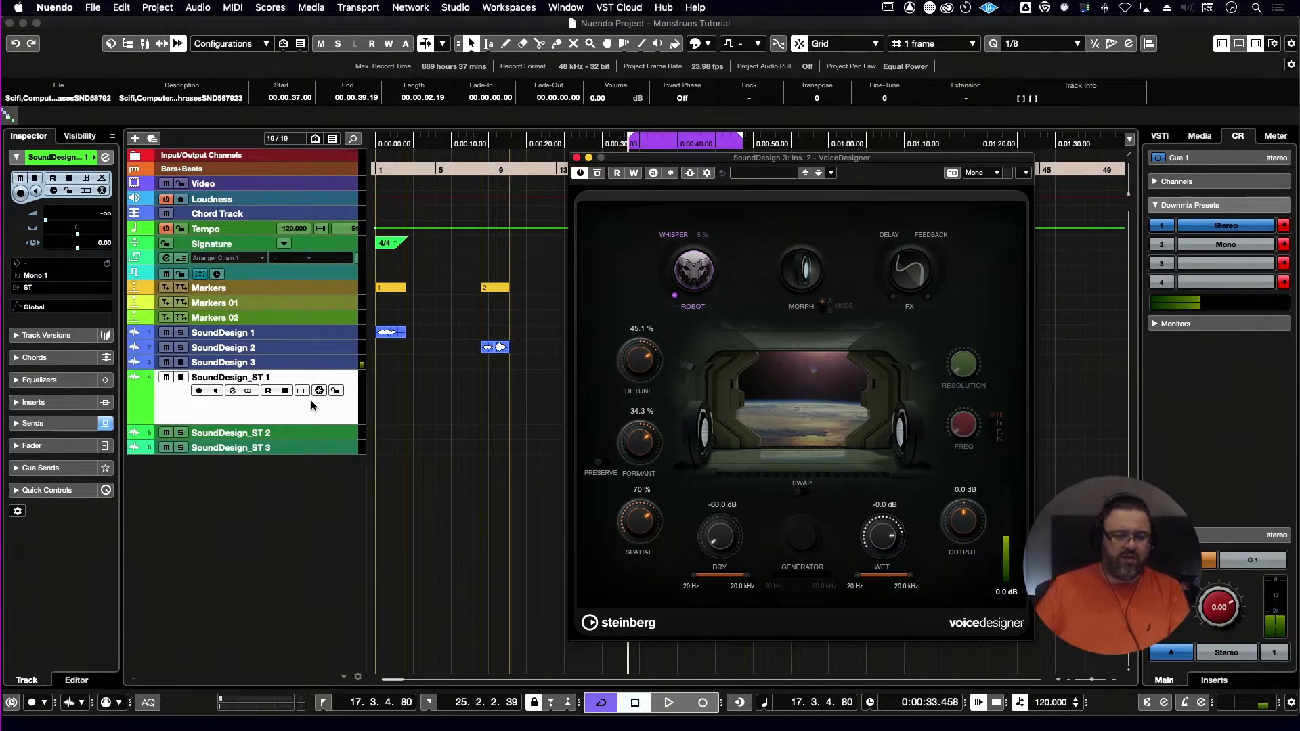
- Try a low cut on the SoundDesign_ST 1 channel during playback, bypass its pre section and close the channel settings
key(e)
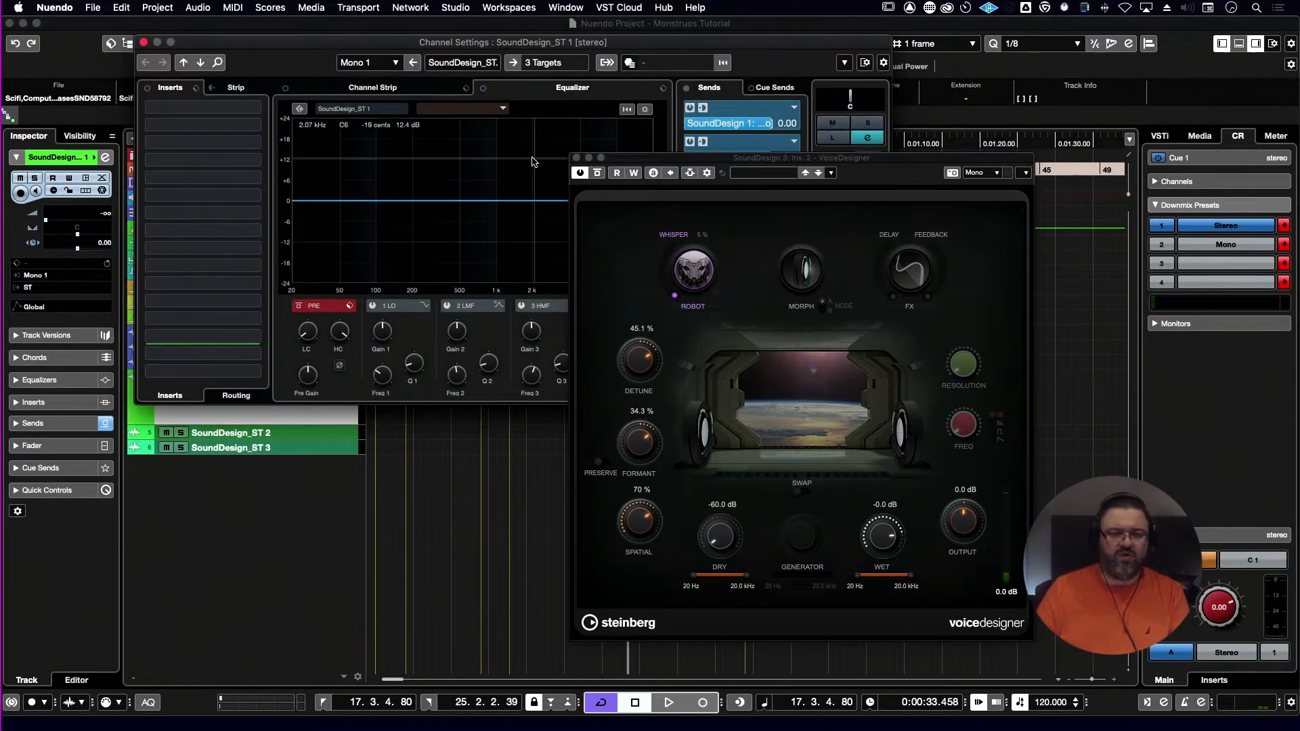
click(308, 339)
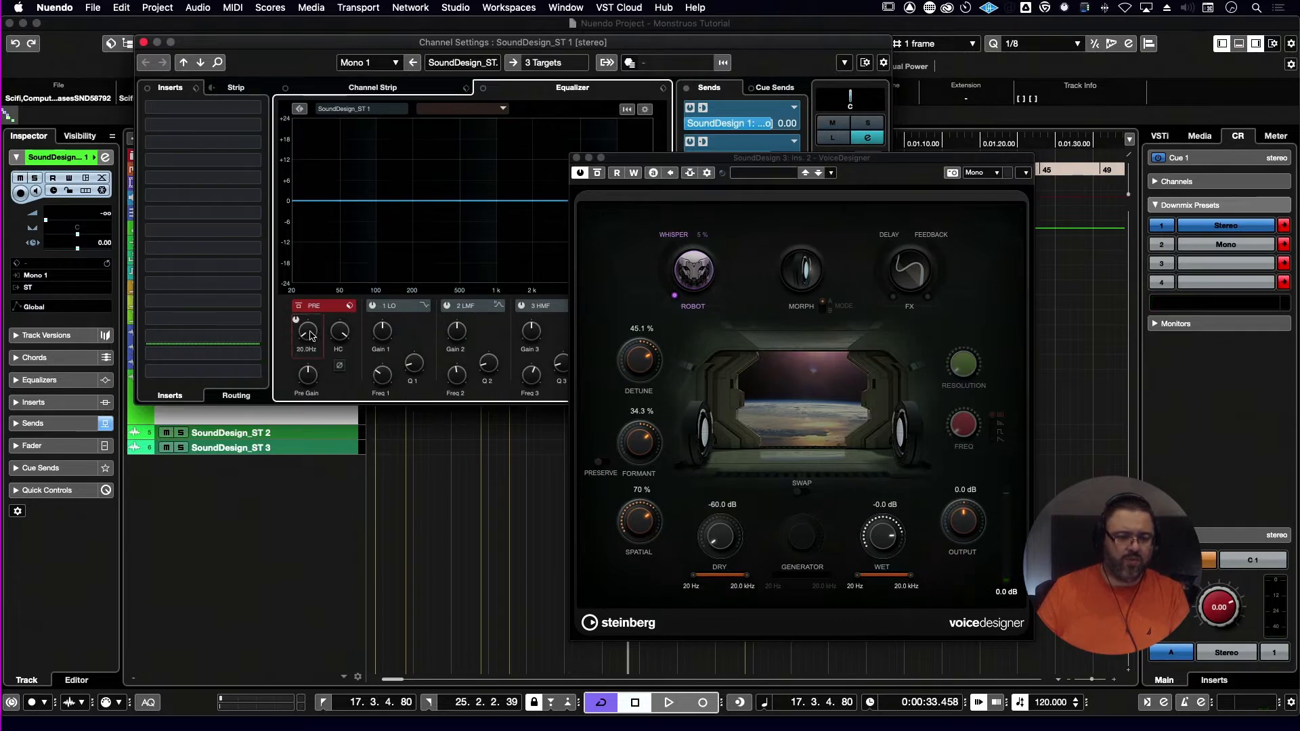
key(space)
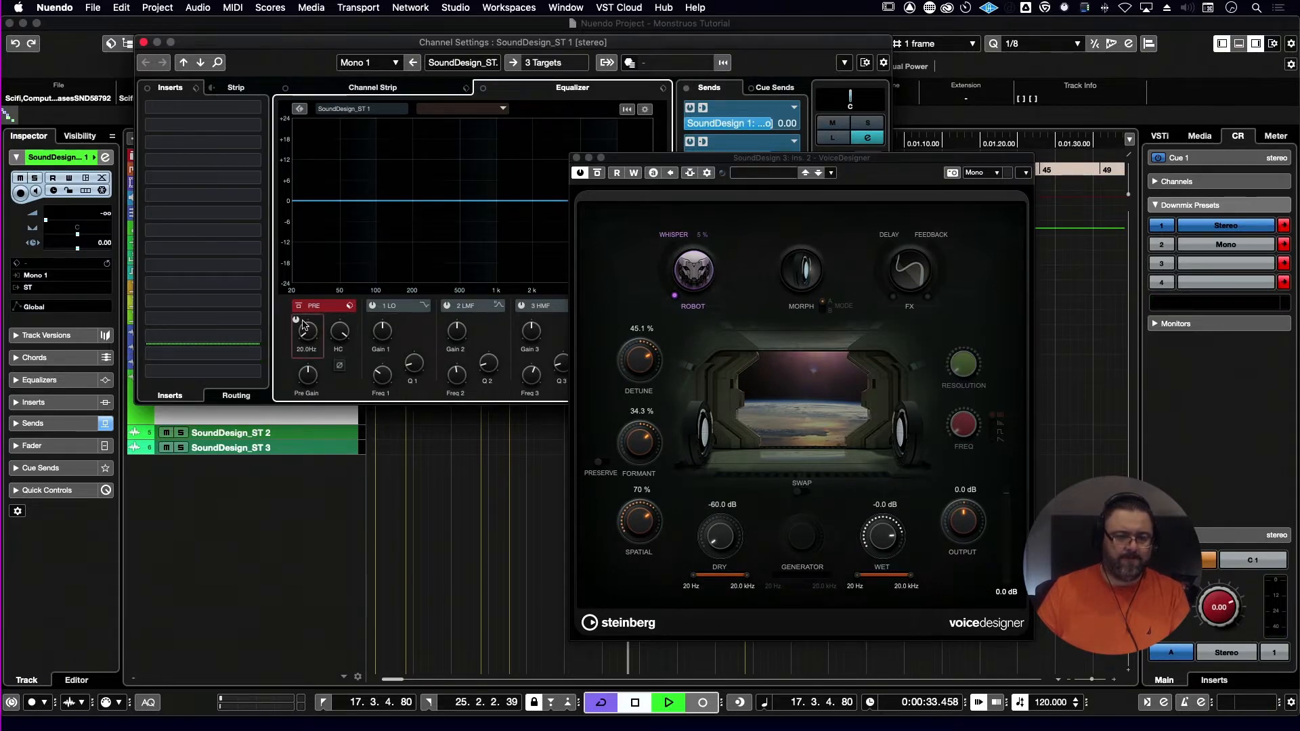
click(296, 321)
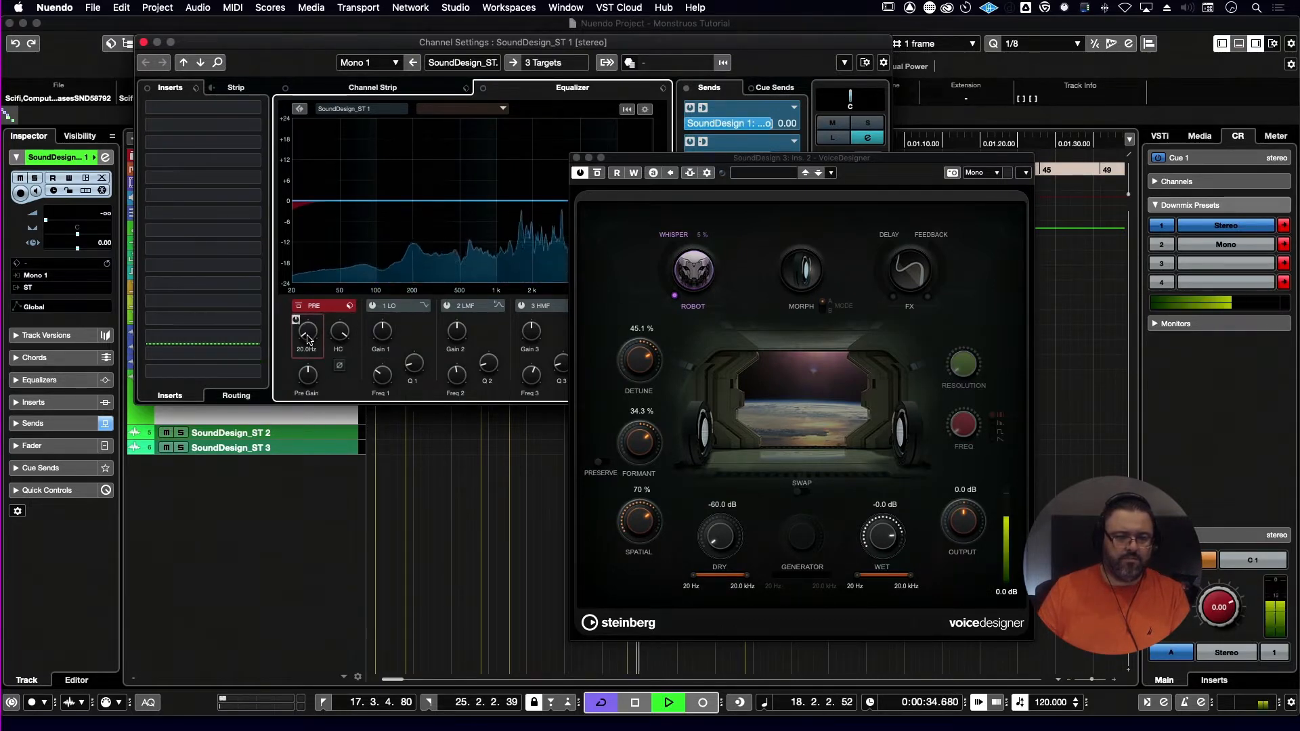
drag(306, 331, 324, 297)
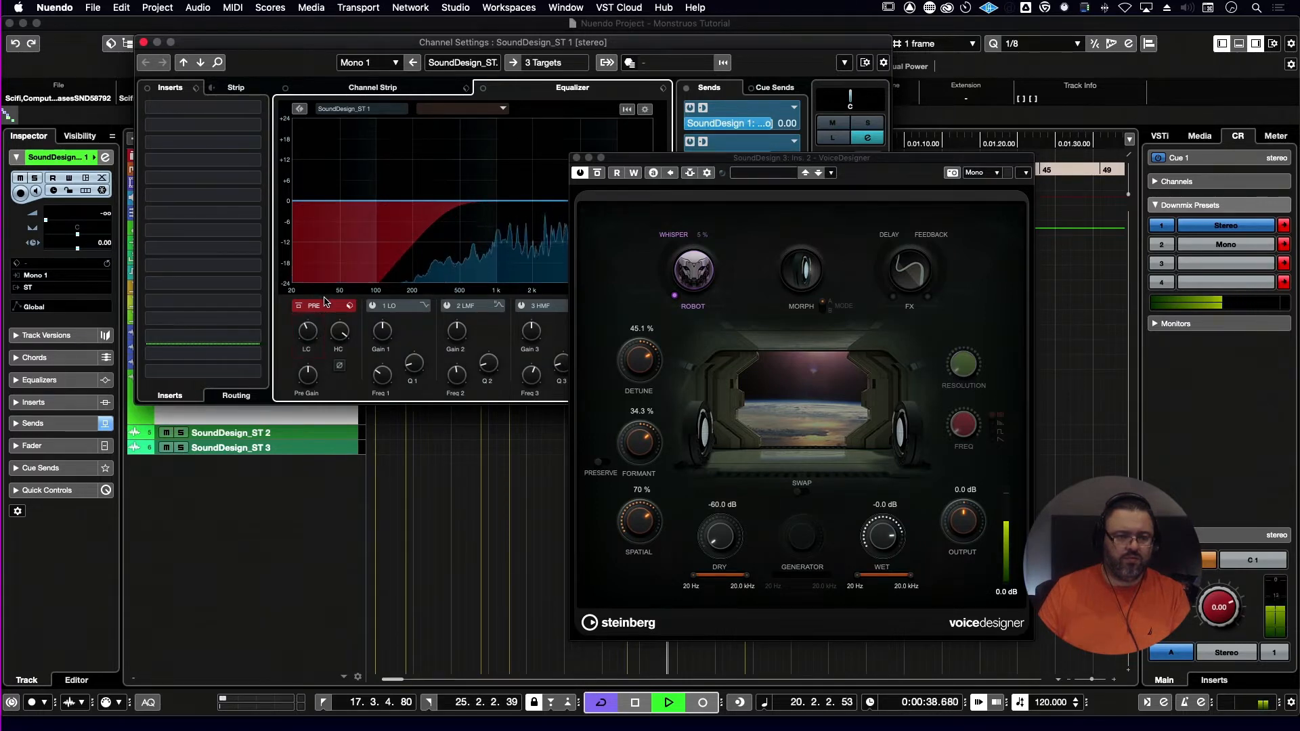
key(space)
click(299, 306)
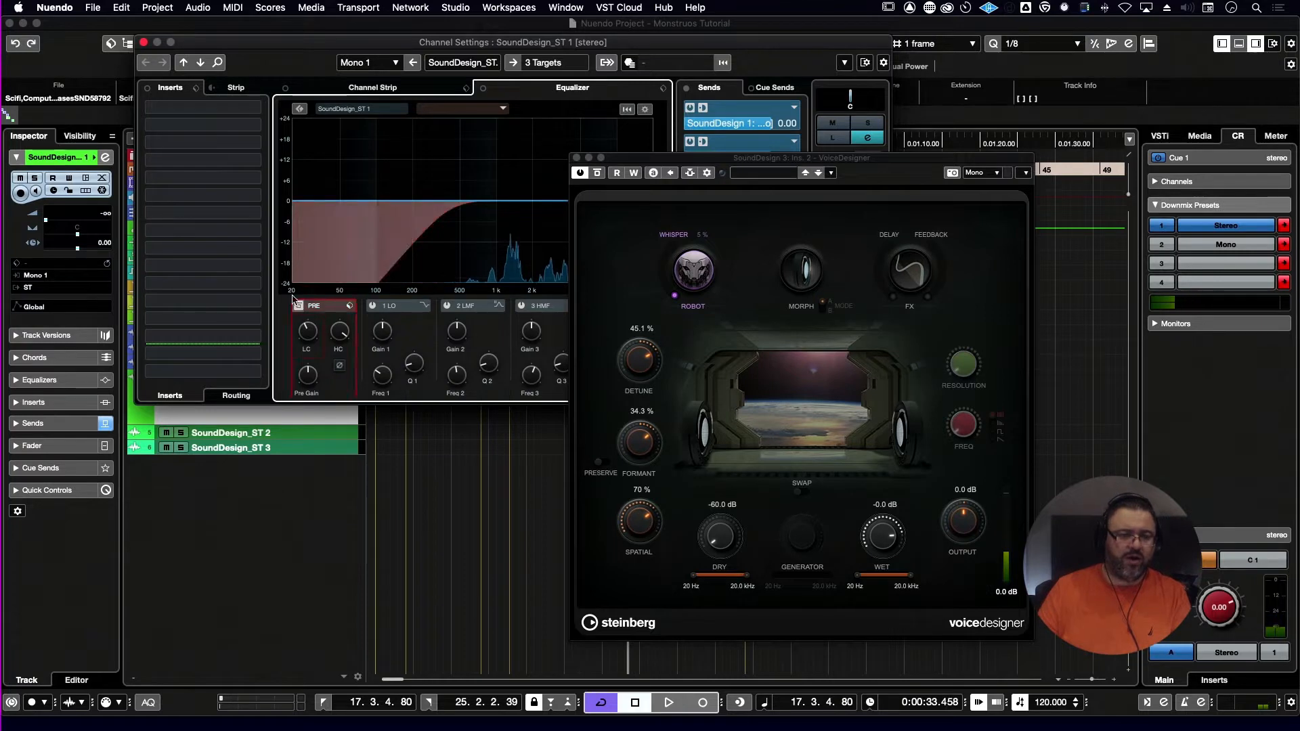
click(144, 42)
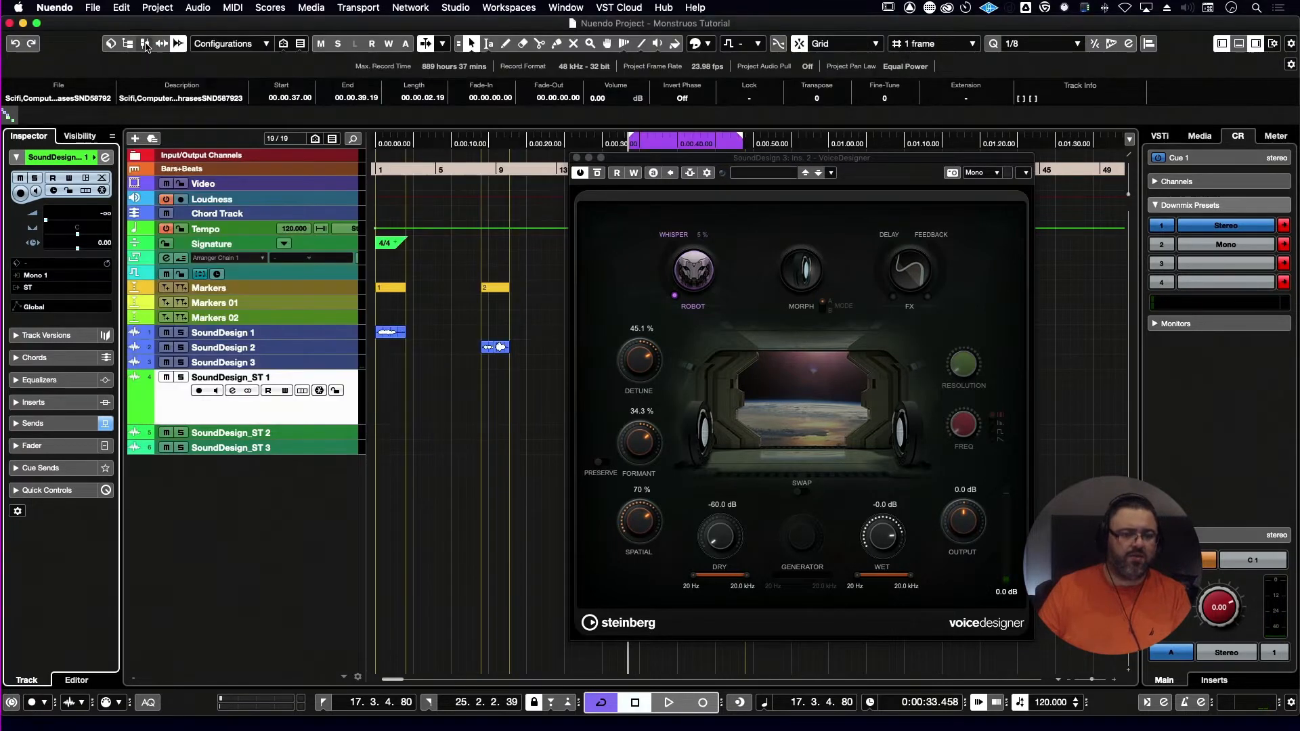
- Enable the low cut on the SoundDesign 3 channel during playback and lower its frequency in the channel settings
click(300, 362)
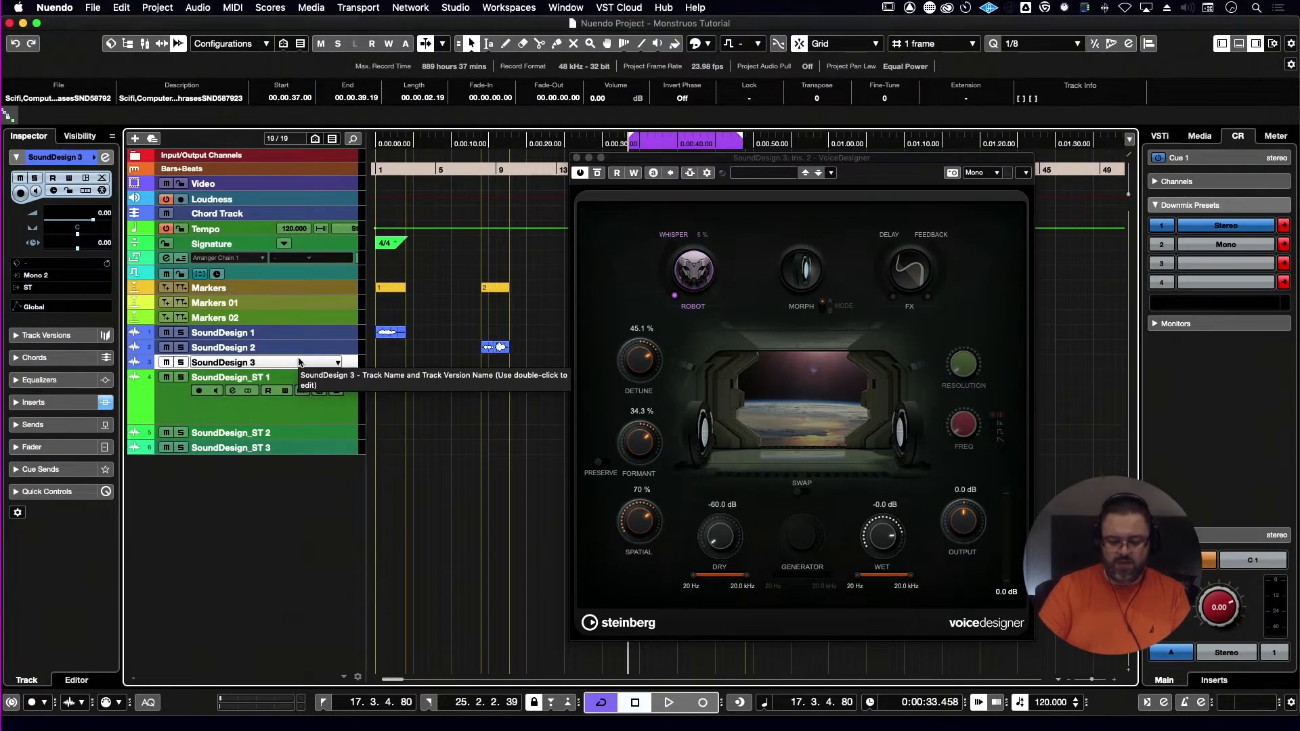
key(e)
key(space)
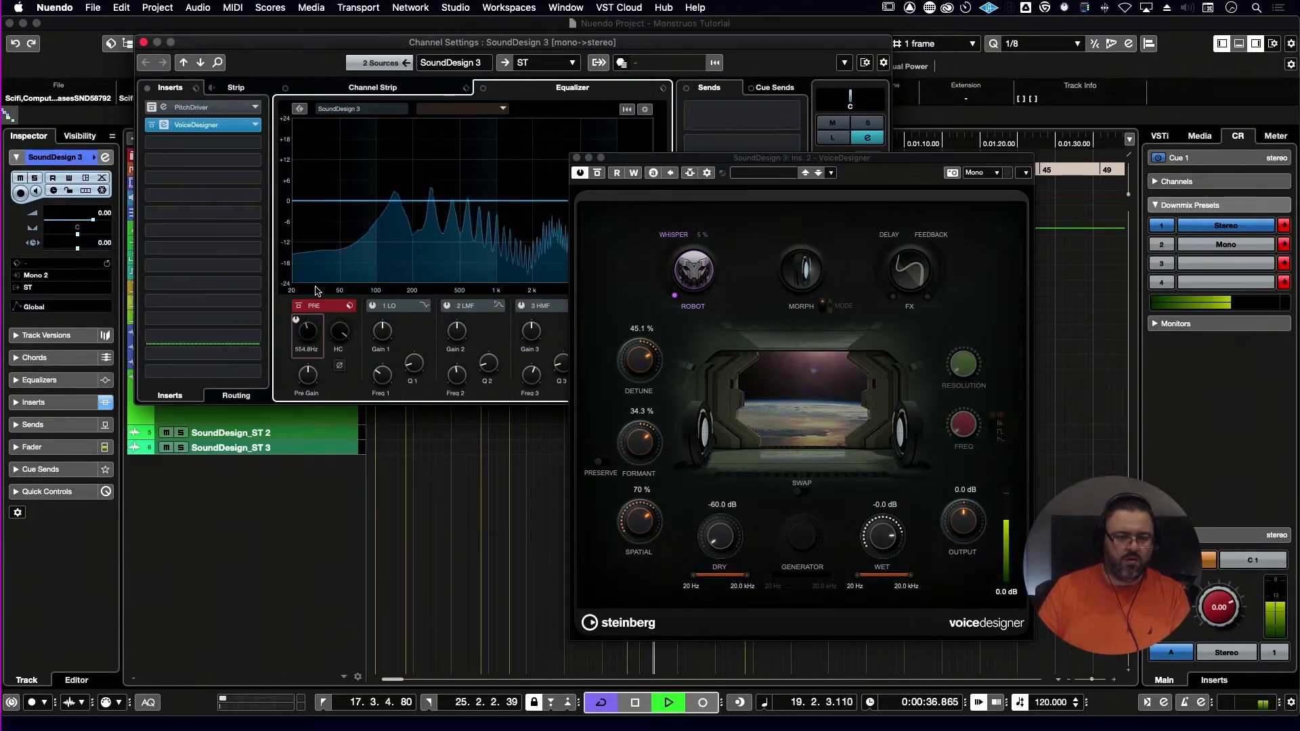
click(295, 319)
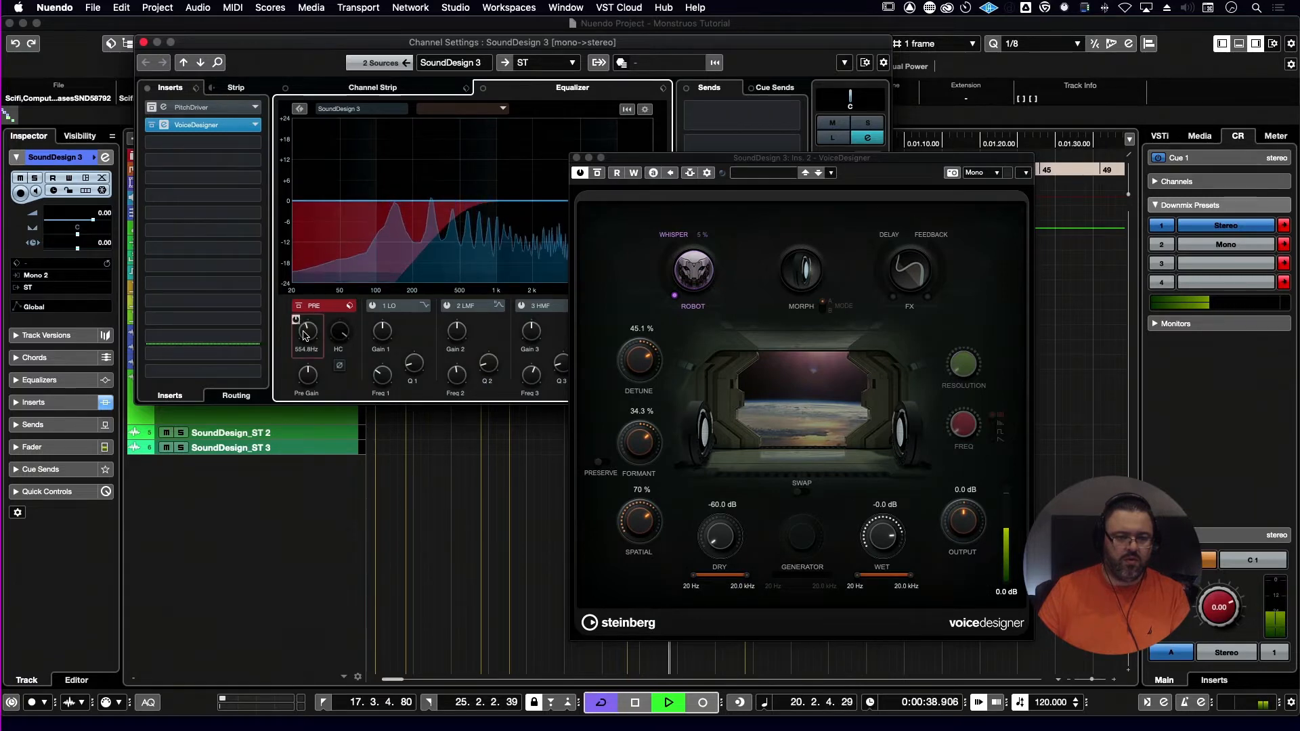
scroll(305, 336, down, 3)
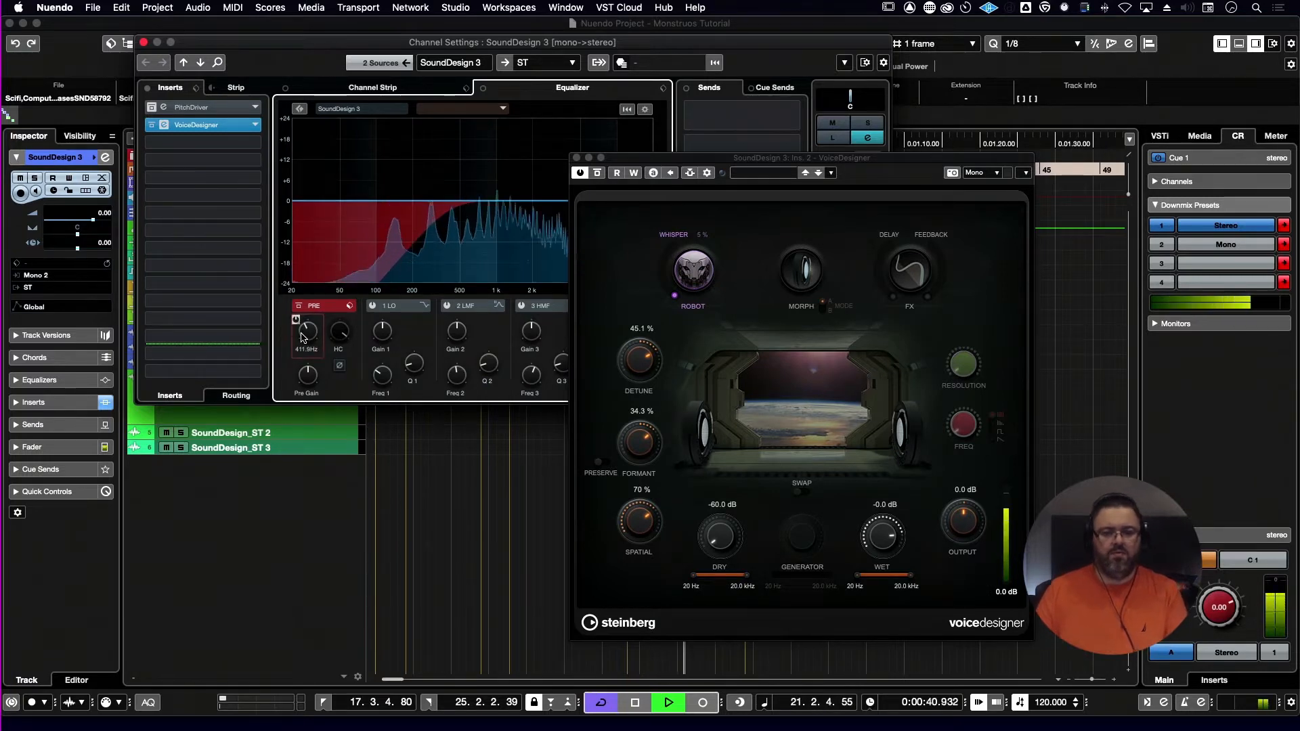
scroll(302, 337, down, 3)
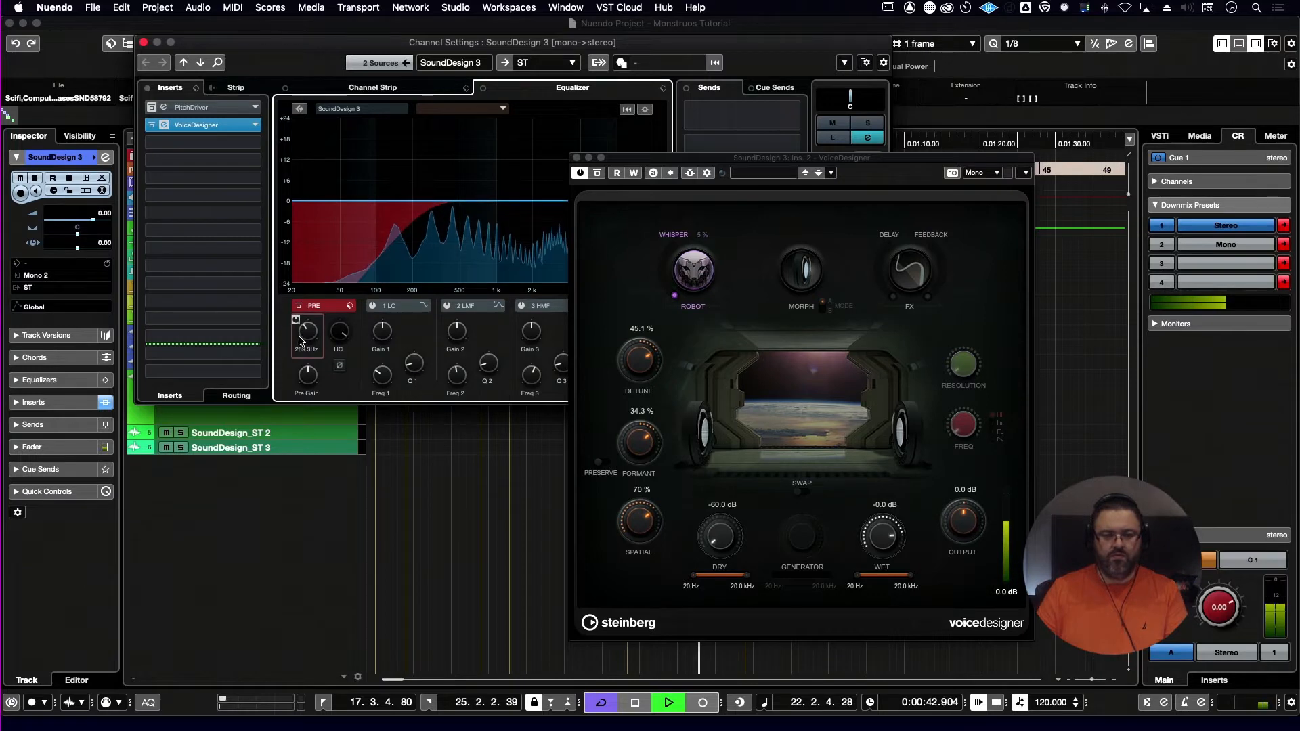
- Compare the low-cut robot voice with Morph activated and deactivated, and stop playback
click(800, 269)
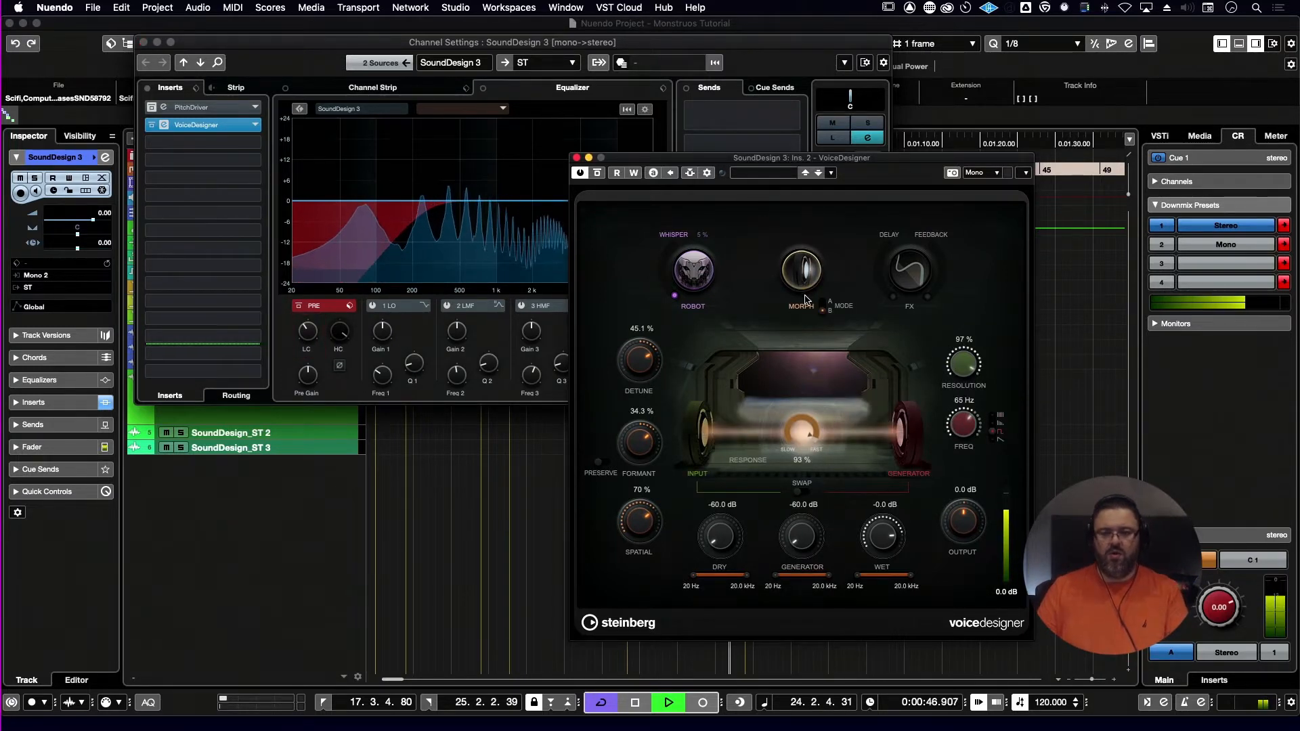
click(801, 270)
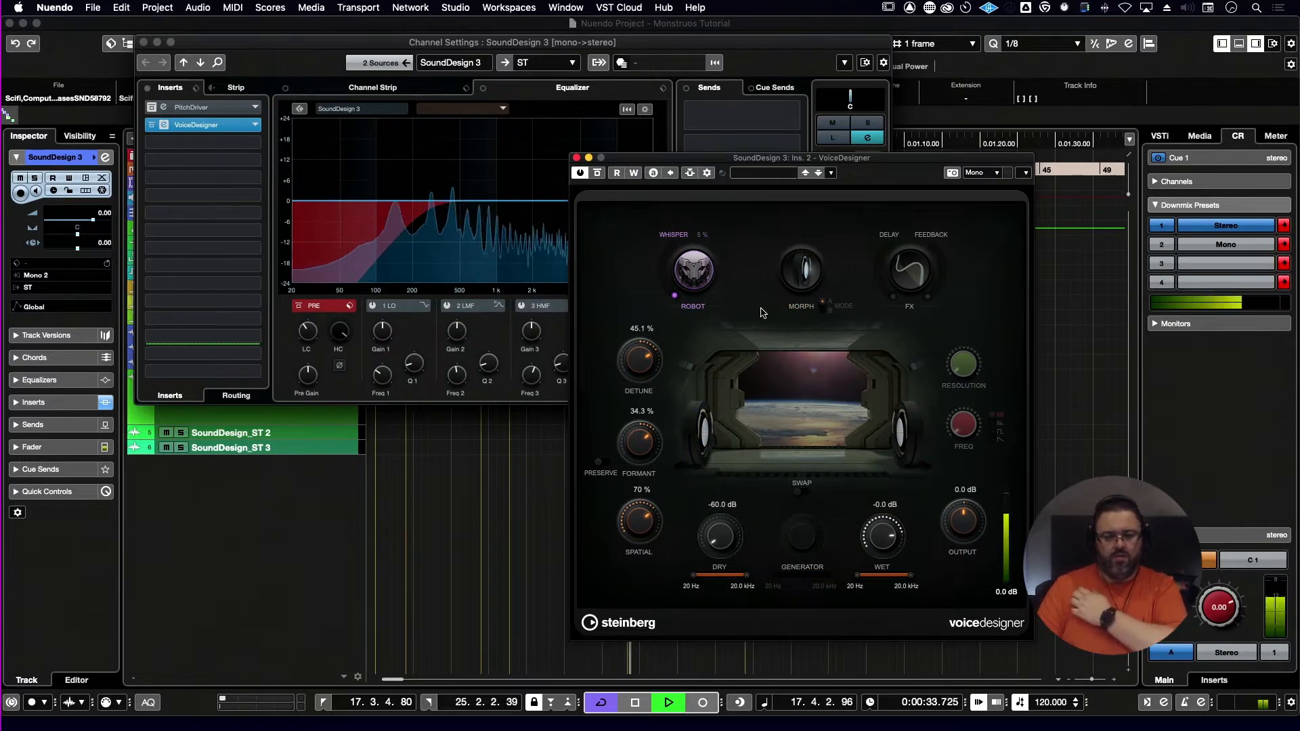
key(space)
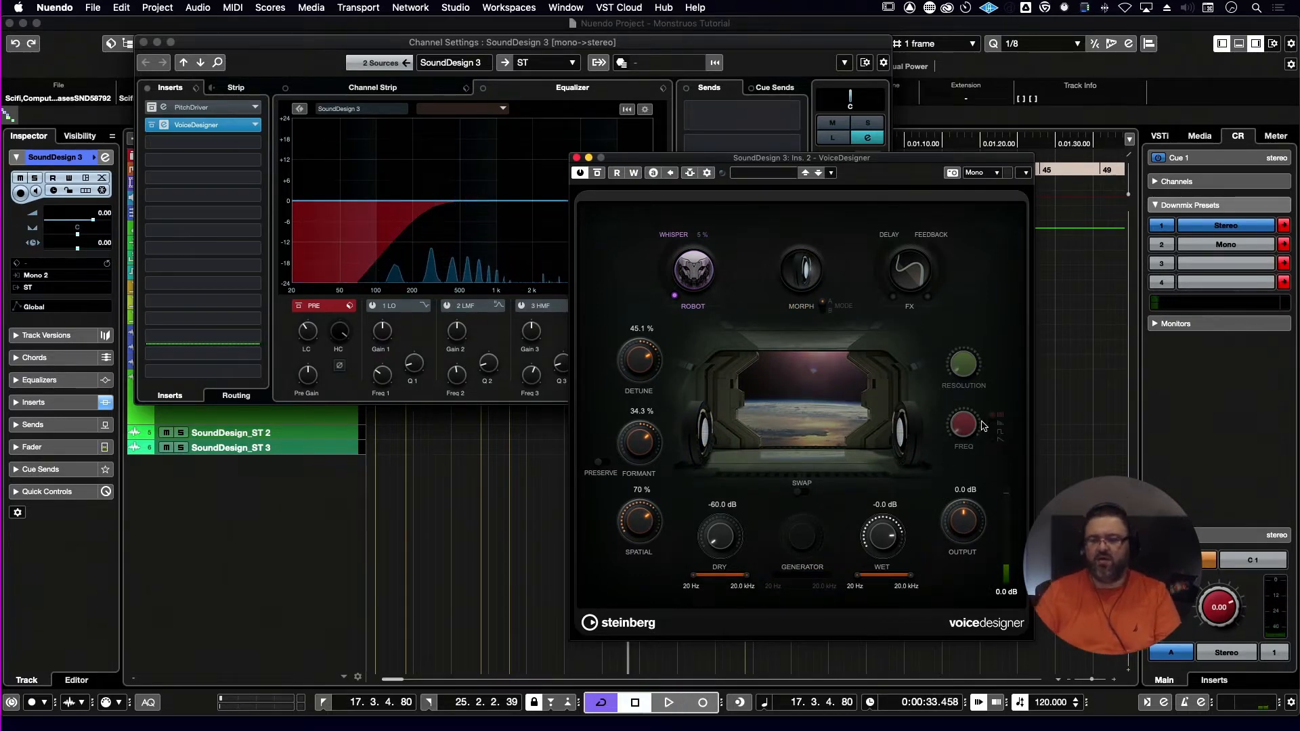
- Activate Morph and set its generator frequency to 68 Hz, Response to 100% and Resolution to 100% during playback
click(809, 289)
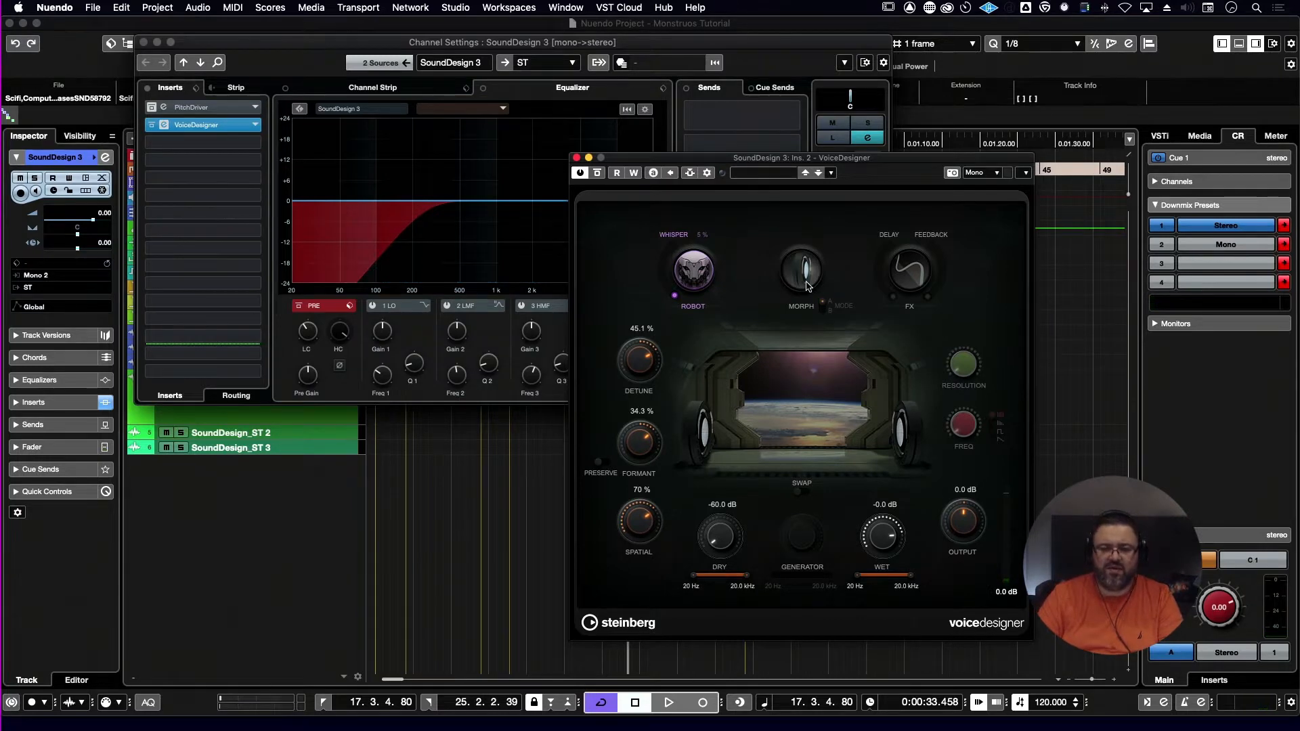
key(space)
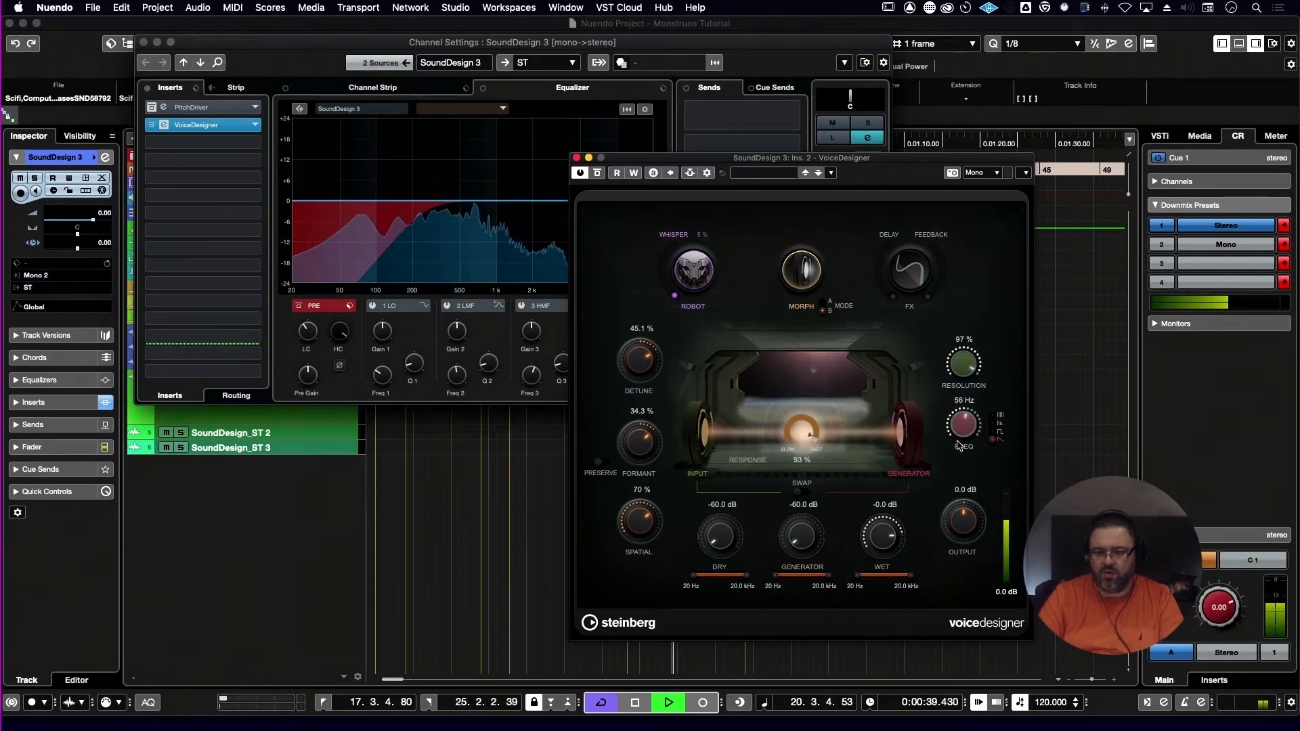
drag(958, 444, 959, 428)
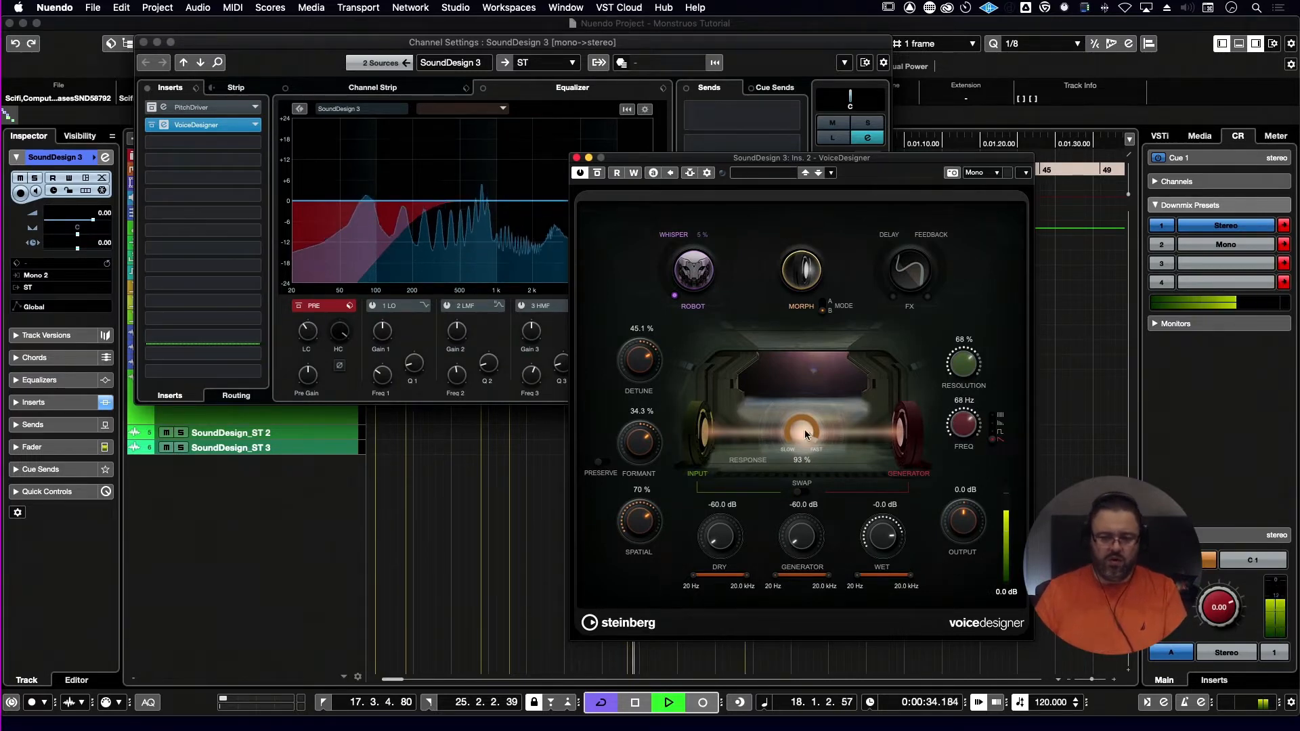
drag(804, 430, 839, 368)
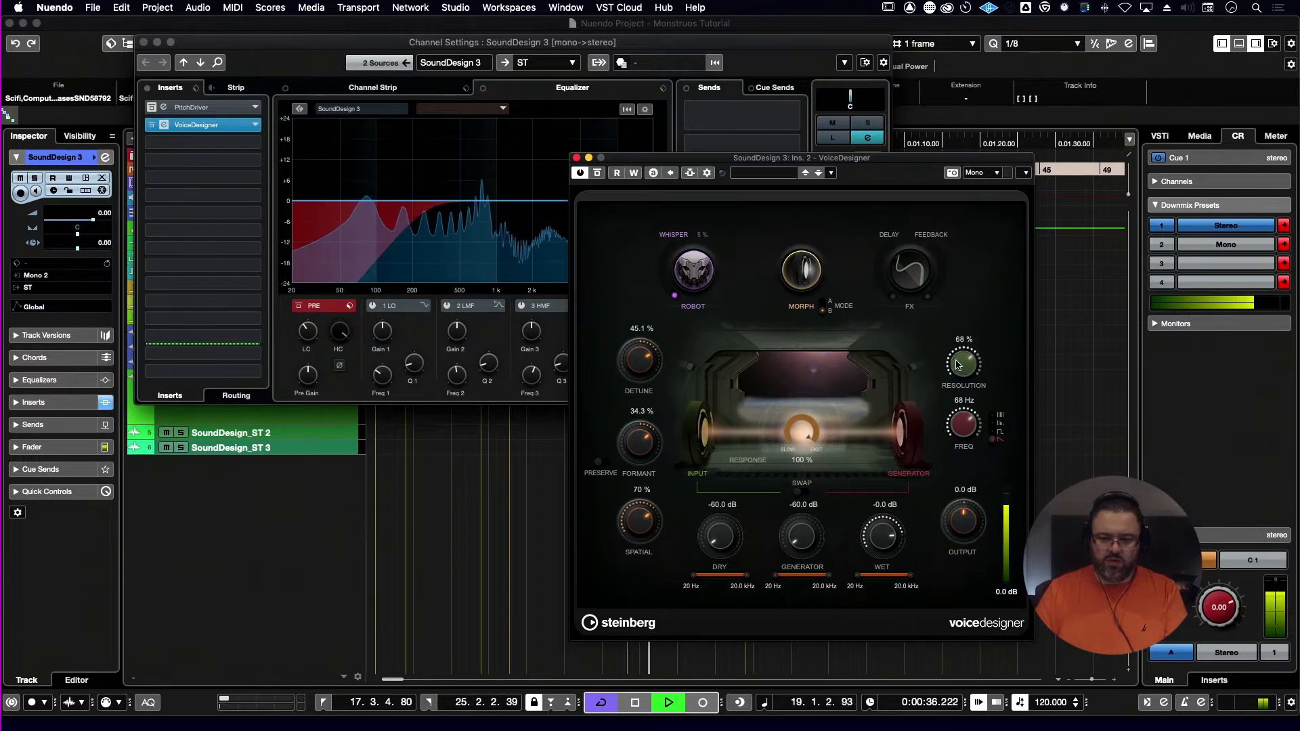
drag(958, 366, 976, 316)
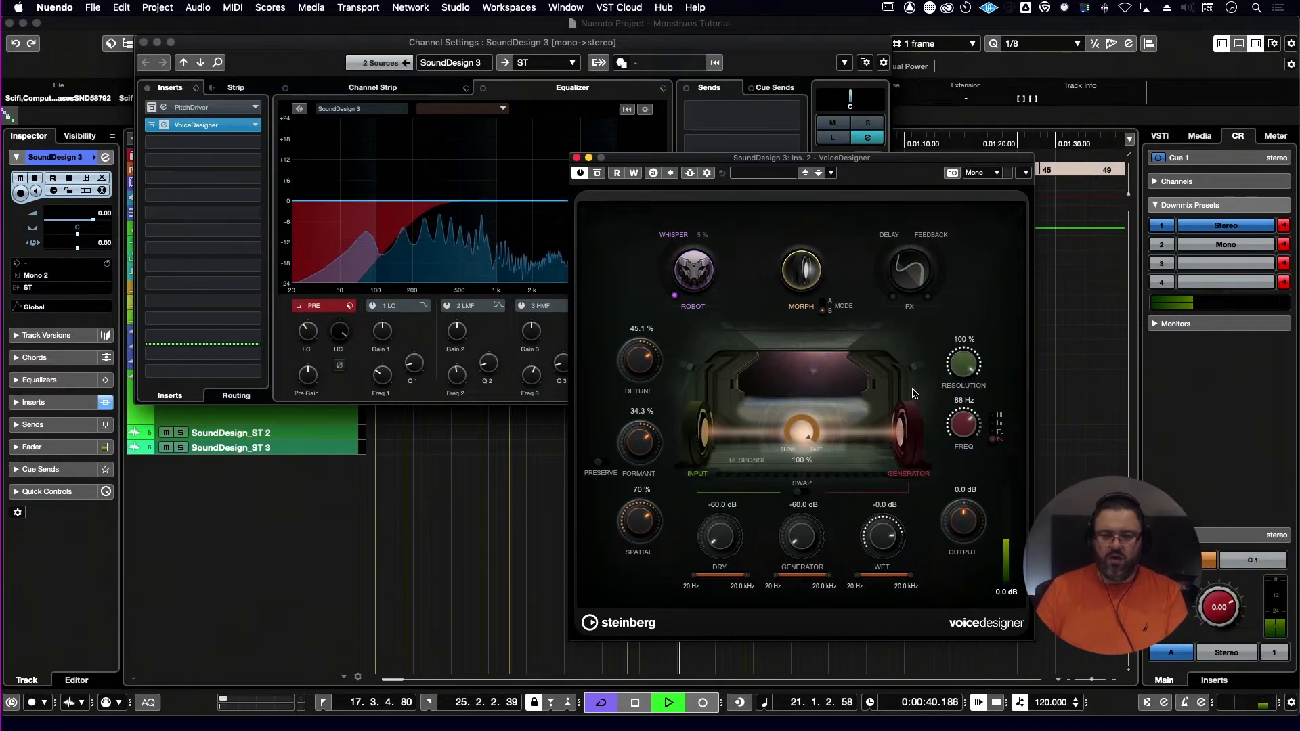
key(space)
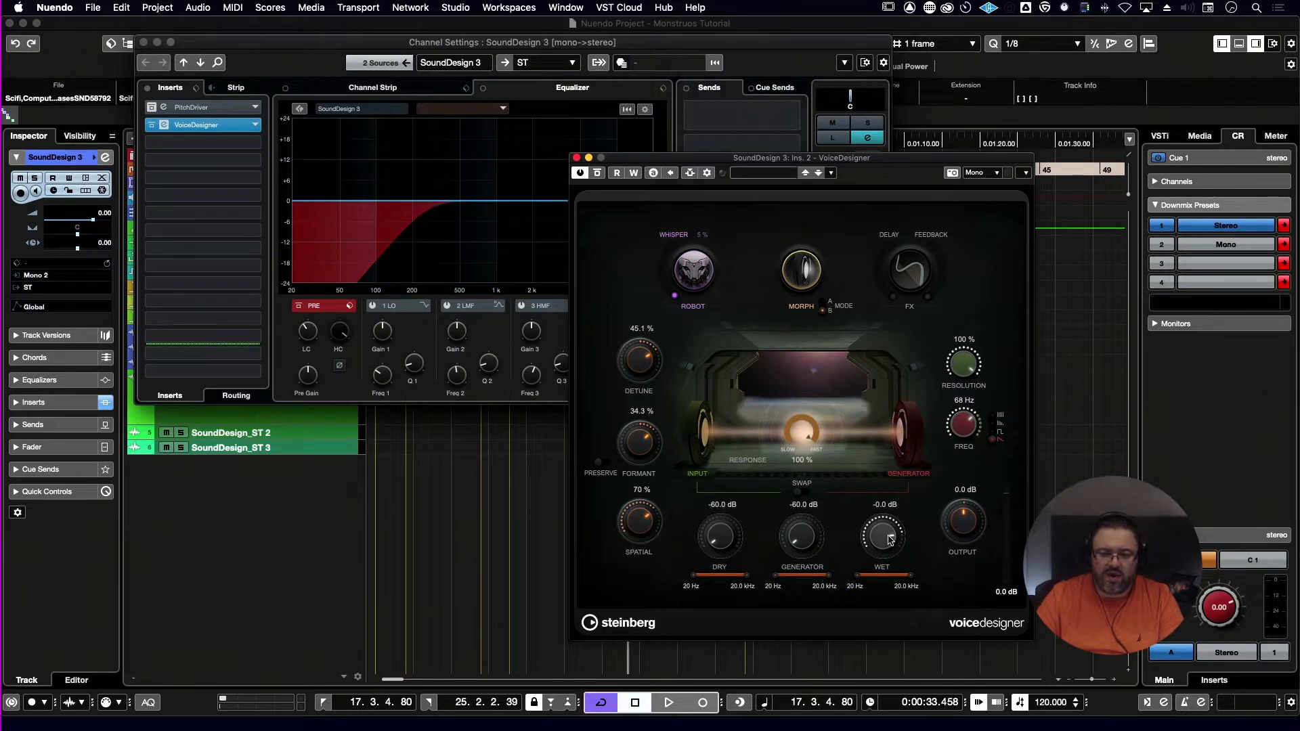
- Set the Wet level to -5.8 dB and blend in Dry at -12.5 dB, limited to 245 Hz–3.9 kHz
key(space)
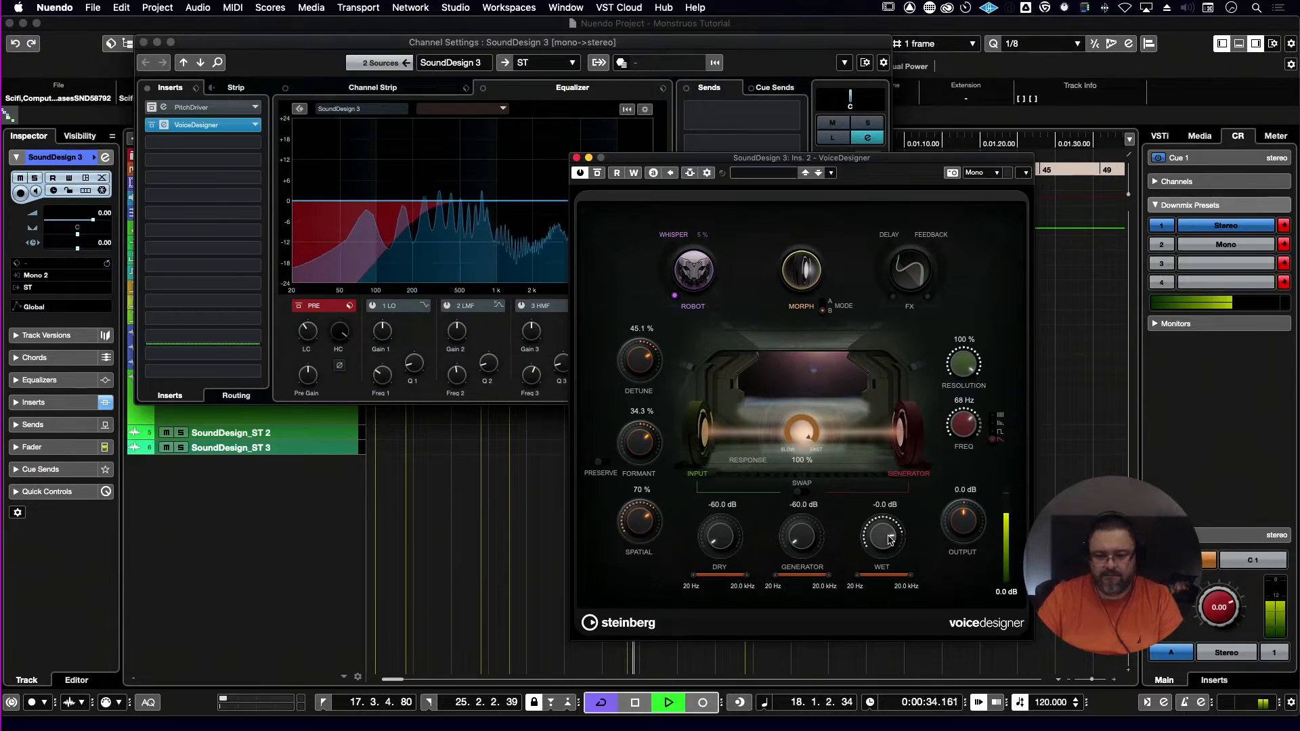
drag(882, 555, 883, 537)
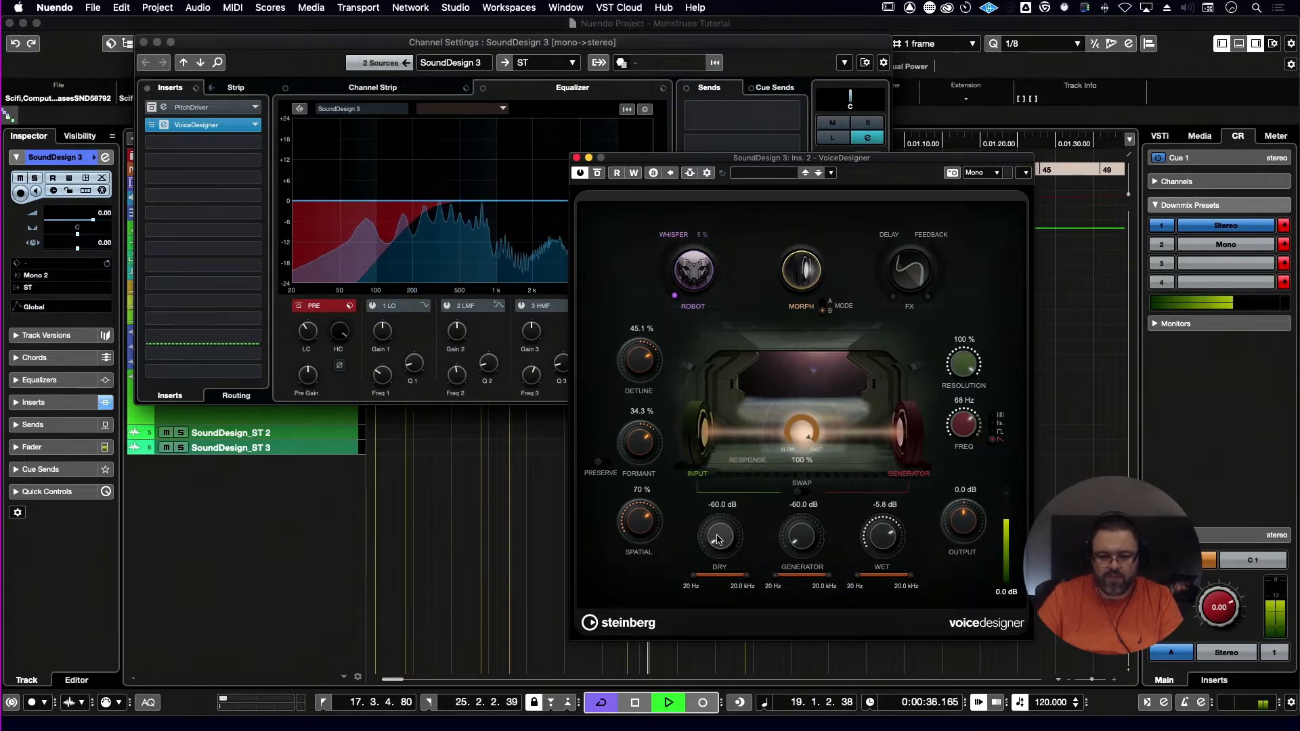
drag(719, 539, 731, 462)
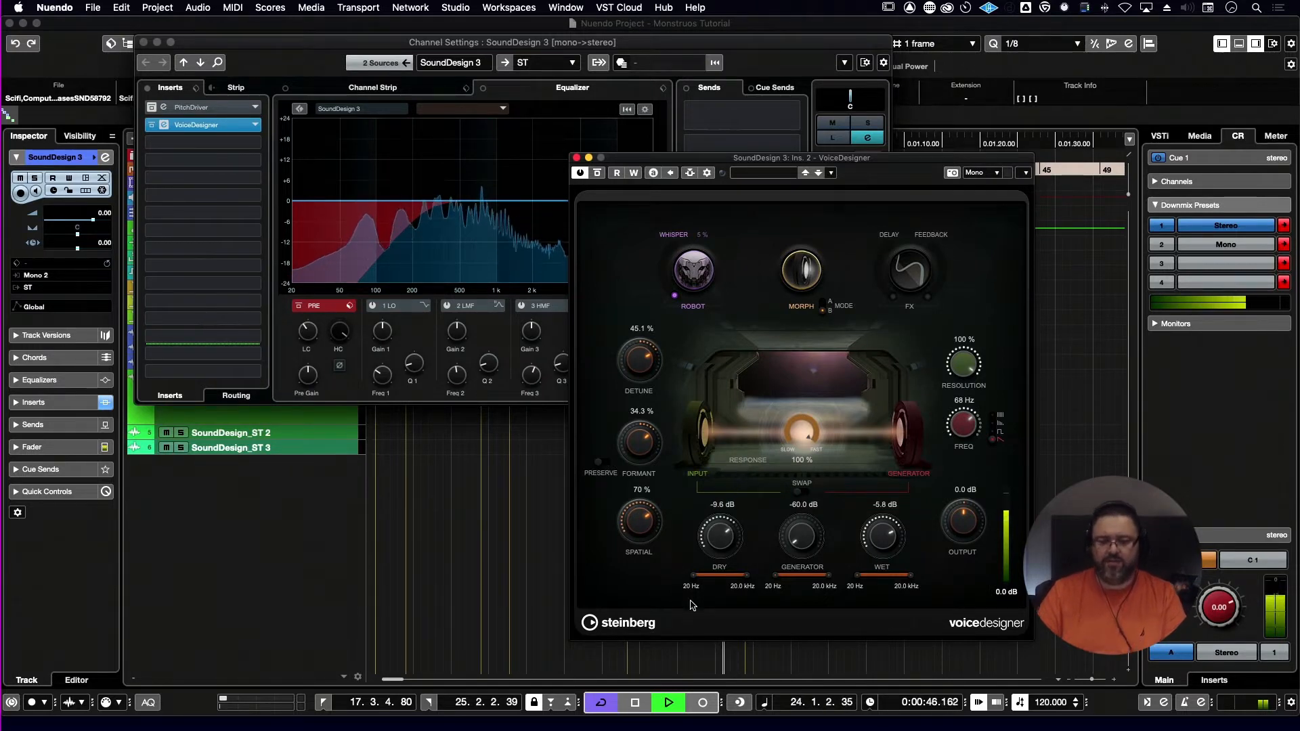
drag(696, 576, 709, 576)
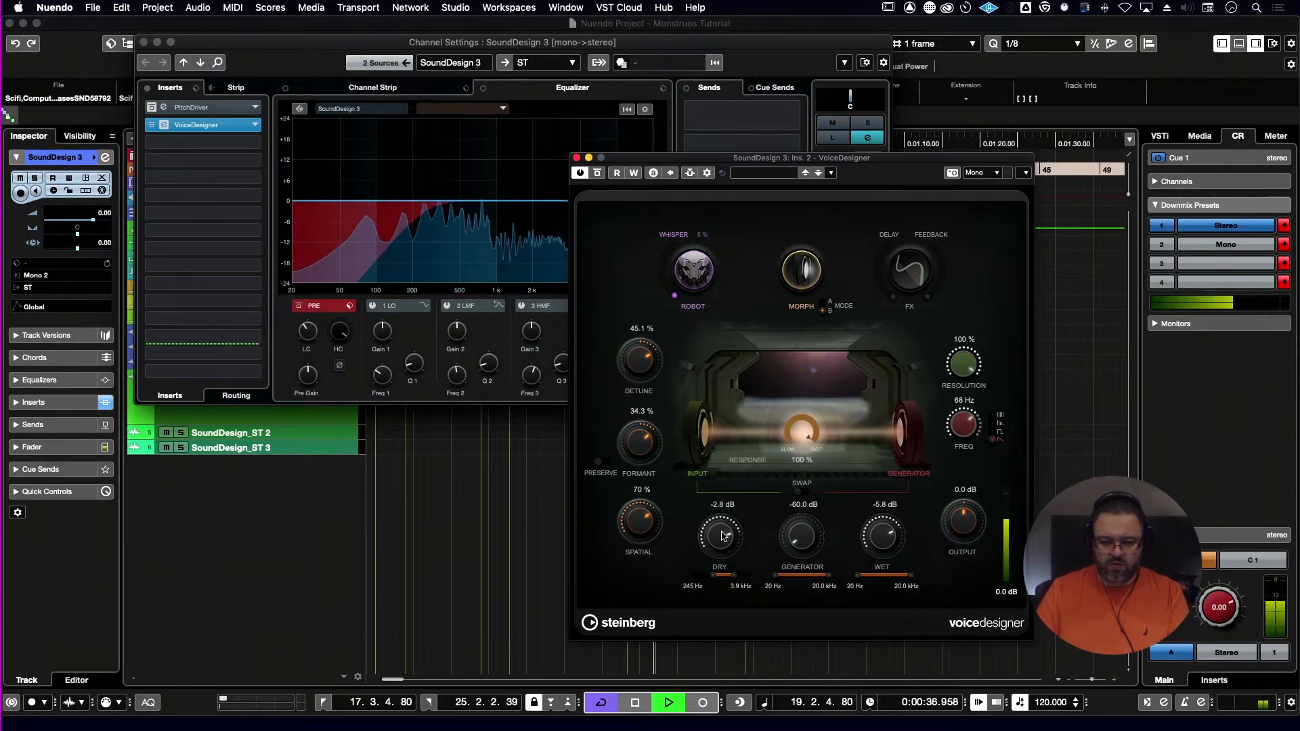
drag(723, 541, 713, 558)
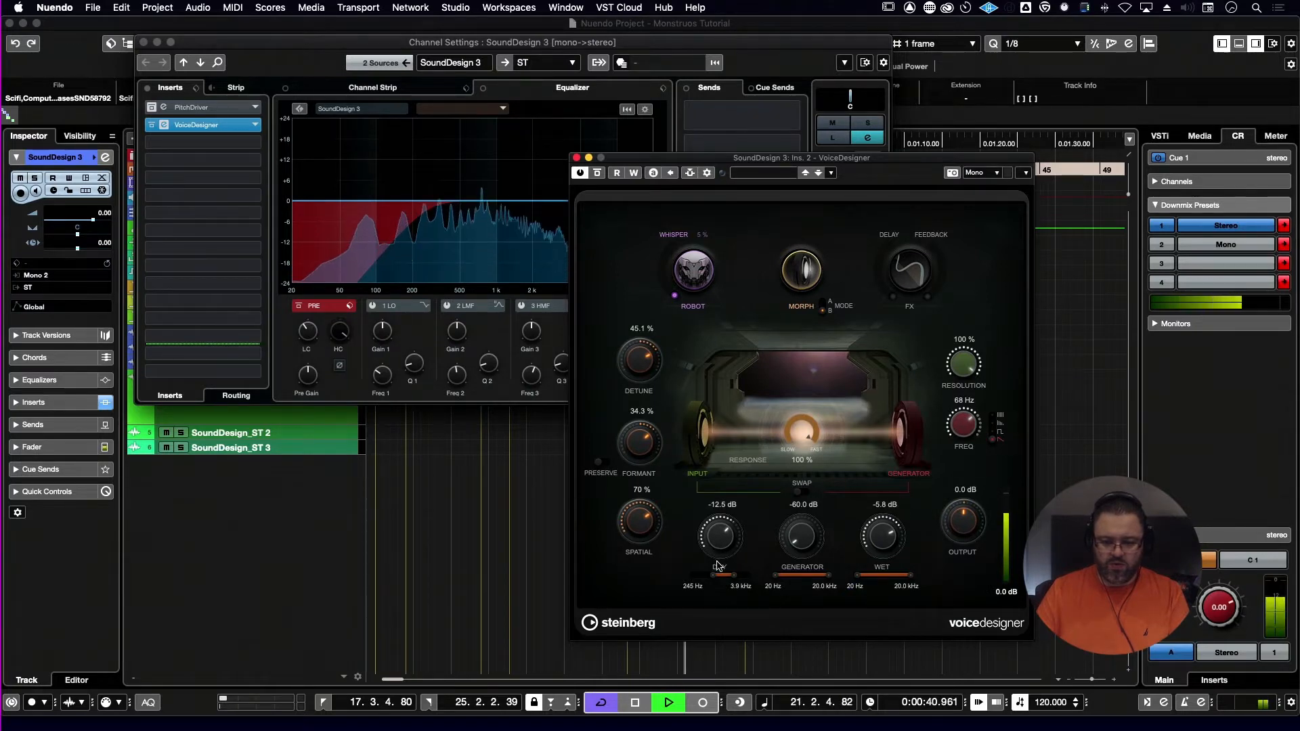
- Audition the Dry signal at 12.0 dB within 6.5–13.0 kHz, restore its full 20 Hz–20.0 kHz range at -60.0 dB and replay
drag(723, 576, 739, 505)
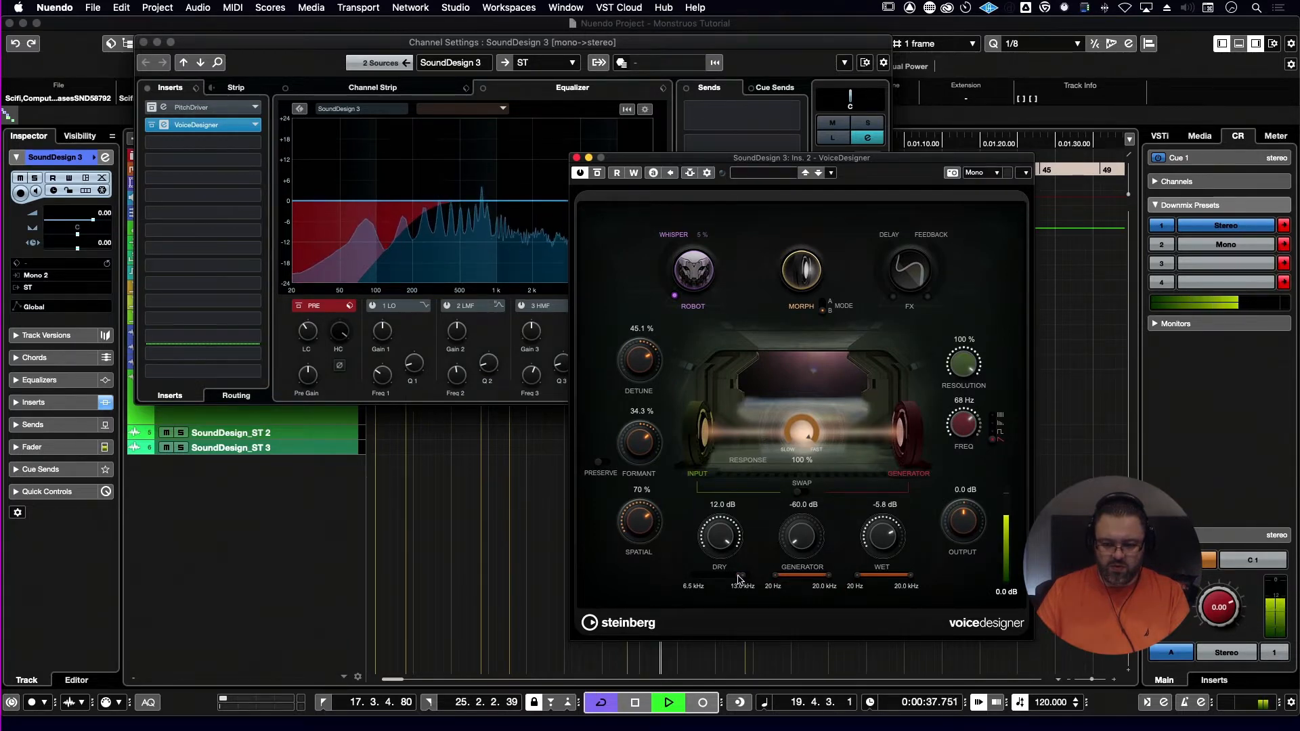
drag(738, 576, 723, 541)
key(space)
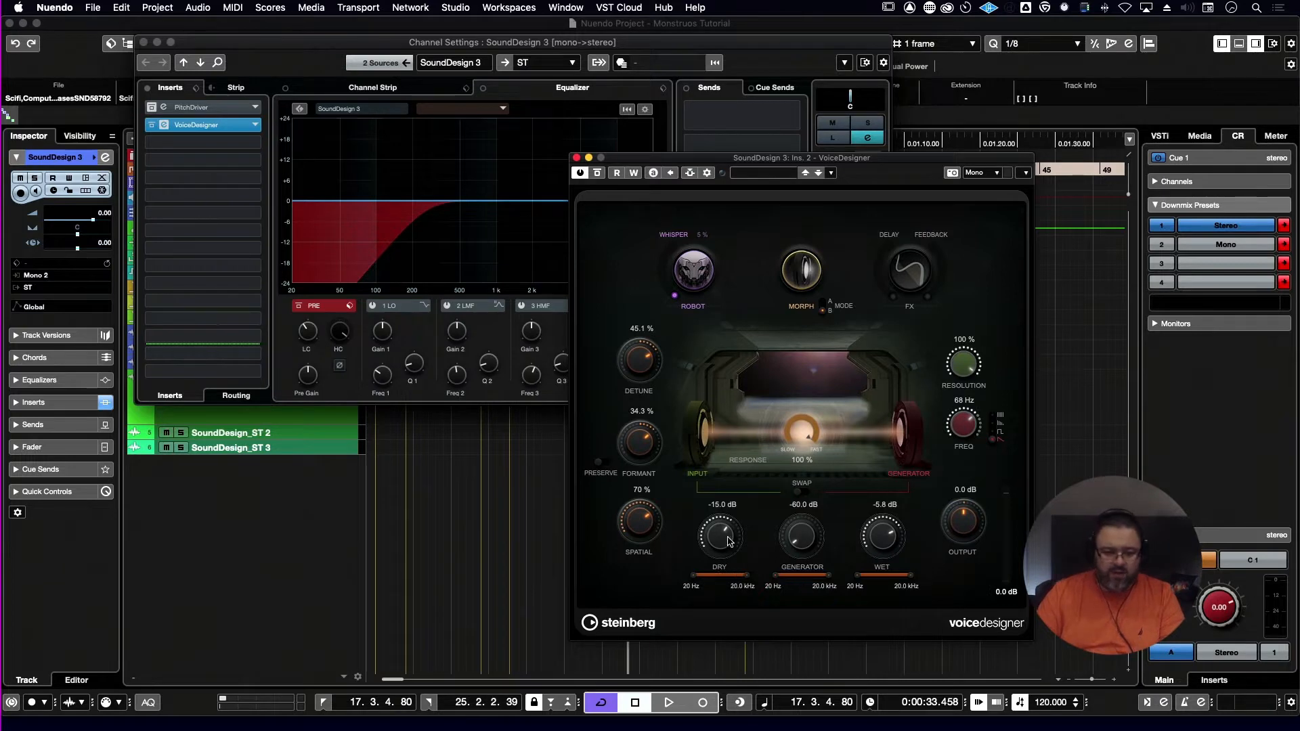
drag(728, 540, 689, 605)
key(space)
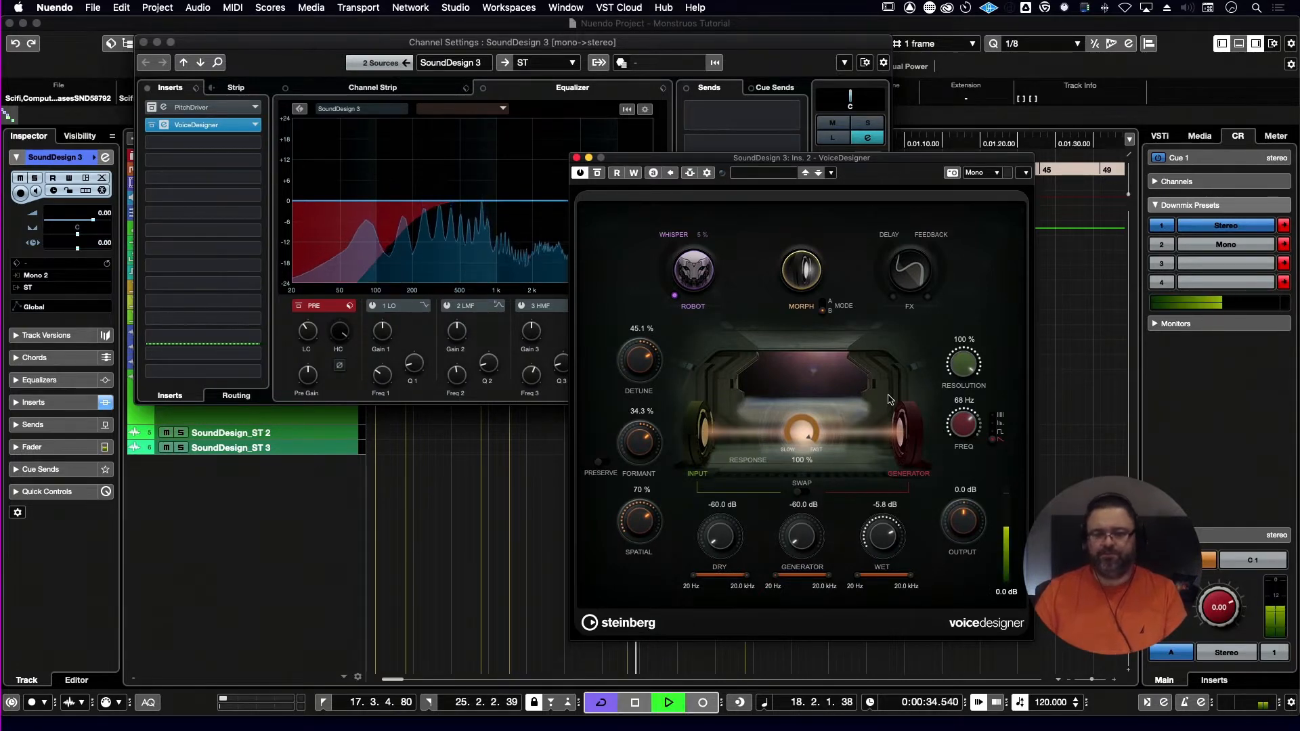
- Switch Morph to mode A and set its generator frequency to 72 Hz during playback
key(space)
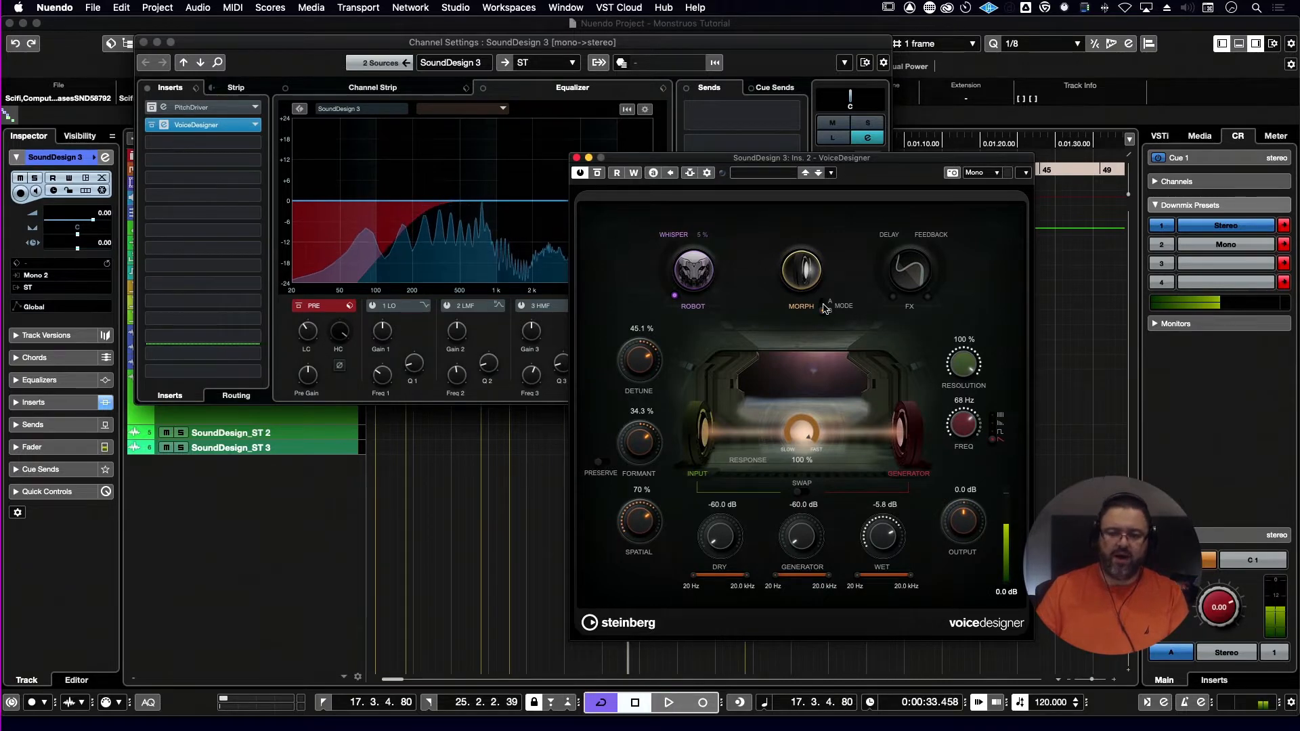
click(823, 305)
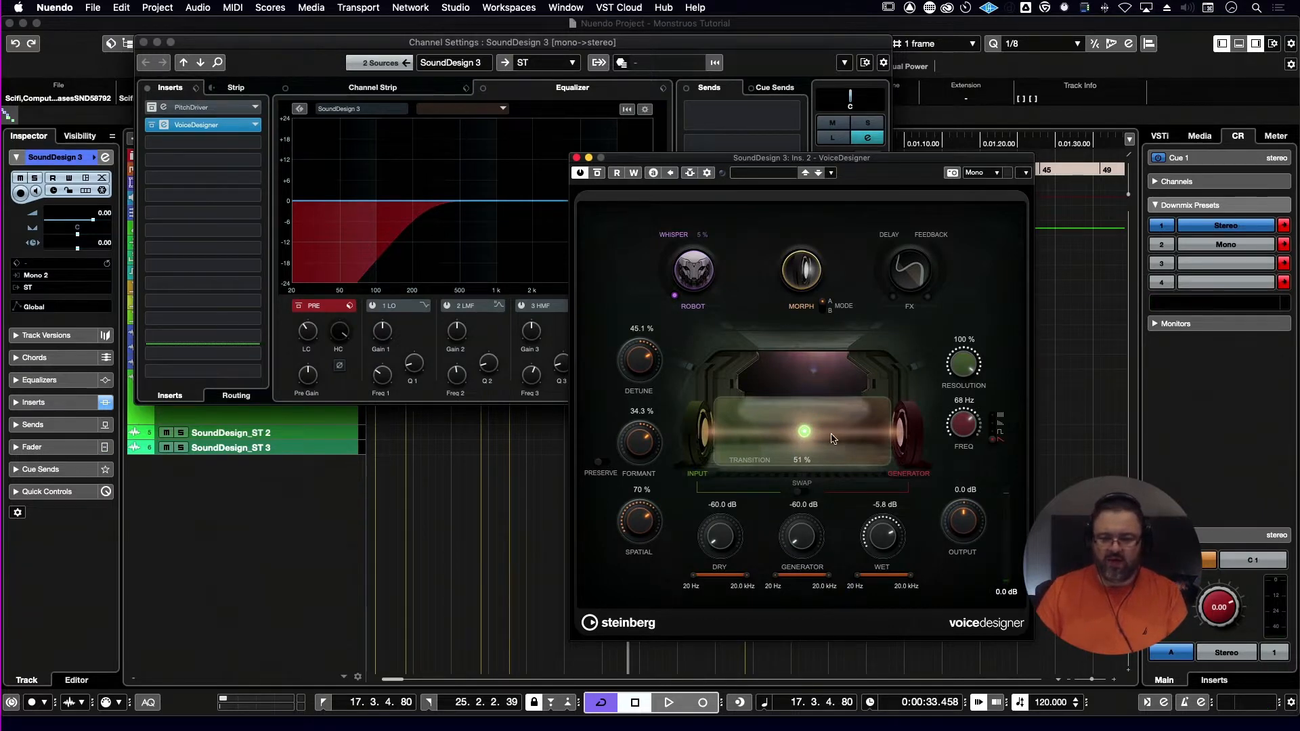
key(space)
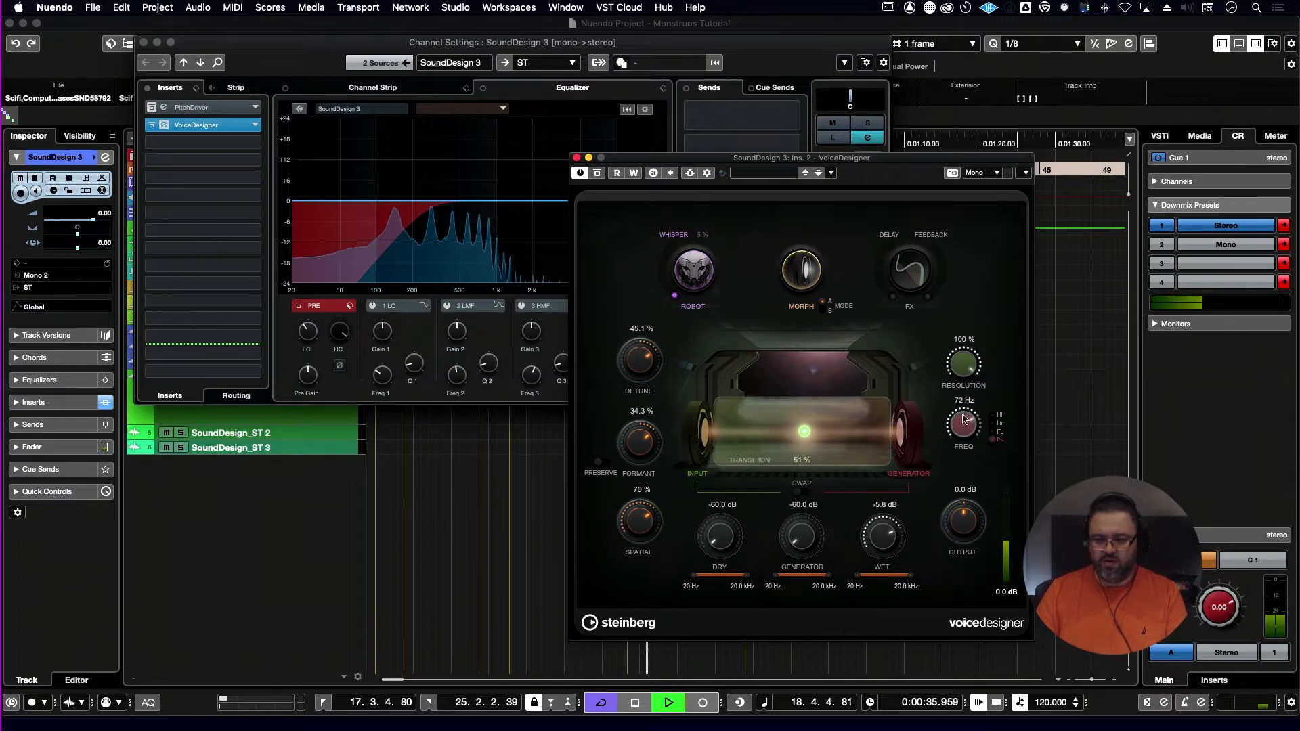
mouse_move(964, 419)
mouse_down()
mouse_move(956, 457)
mouse_move(964, 393)
mouse_move(968, 438)
mouse_up()
- Audition other Morph generator waveforms, choose the noise source and set Transition to 35%
click(999, 432)
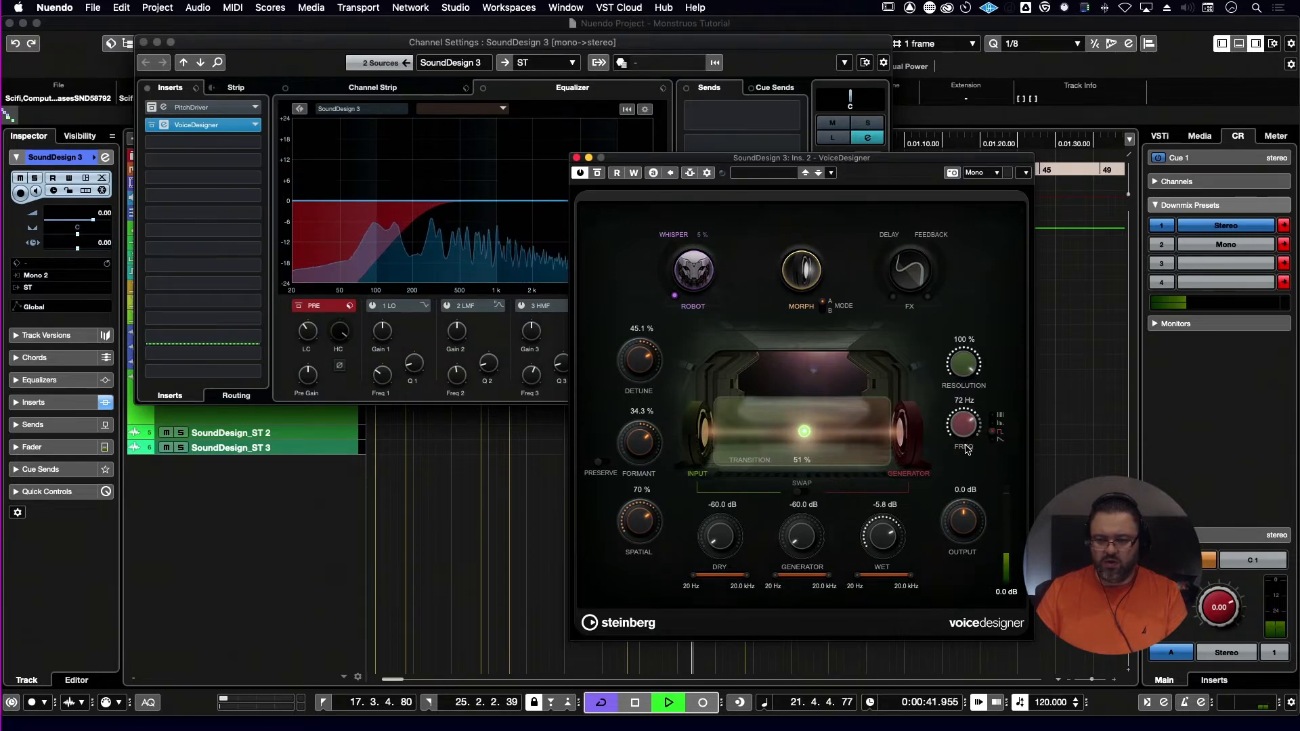
click(993, 416)
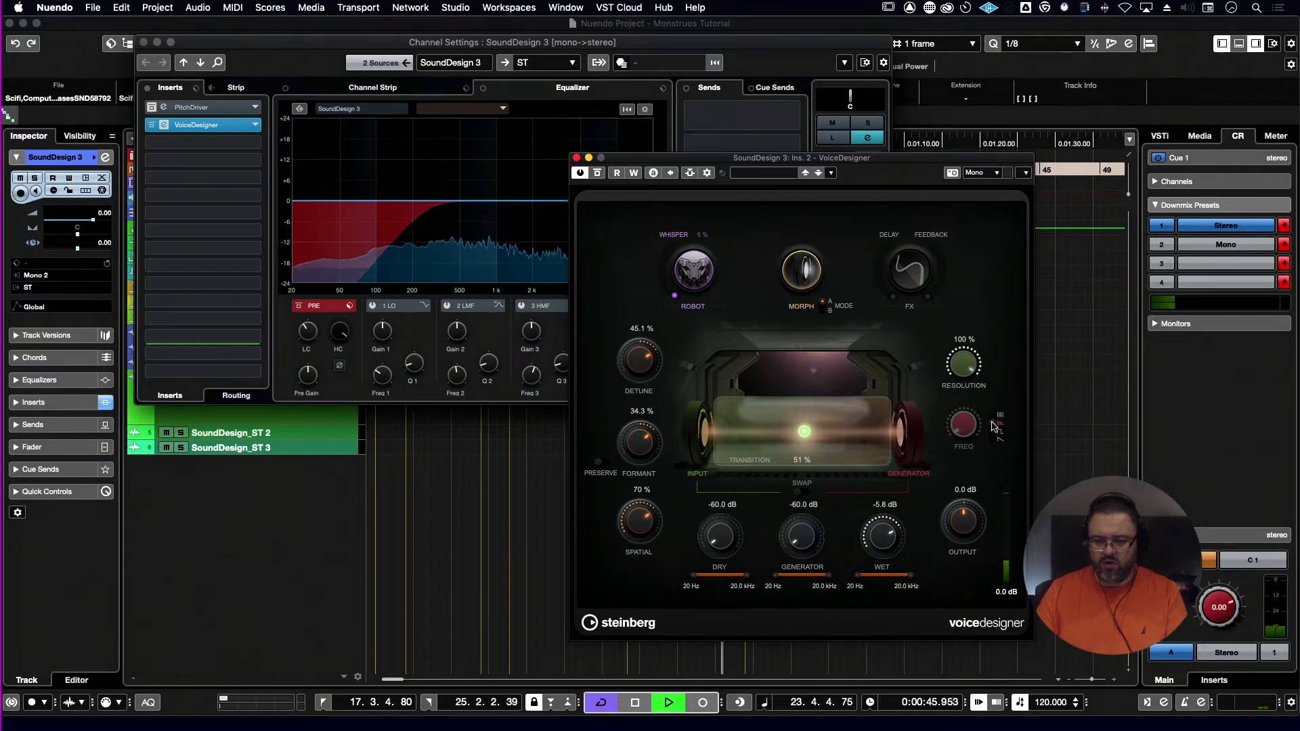
mouse_move(804, 434)
mouse_down()
mouse_move(864, 434)
mouse_move(759, 439)
mouse_move(783, 442)
mouse_up()
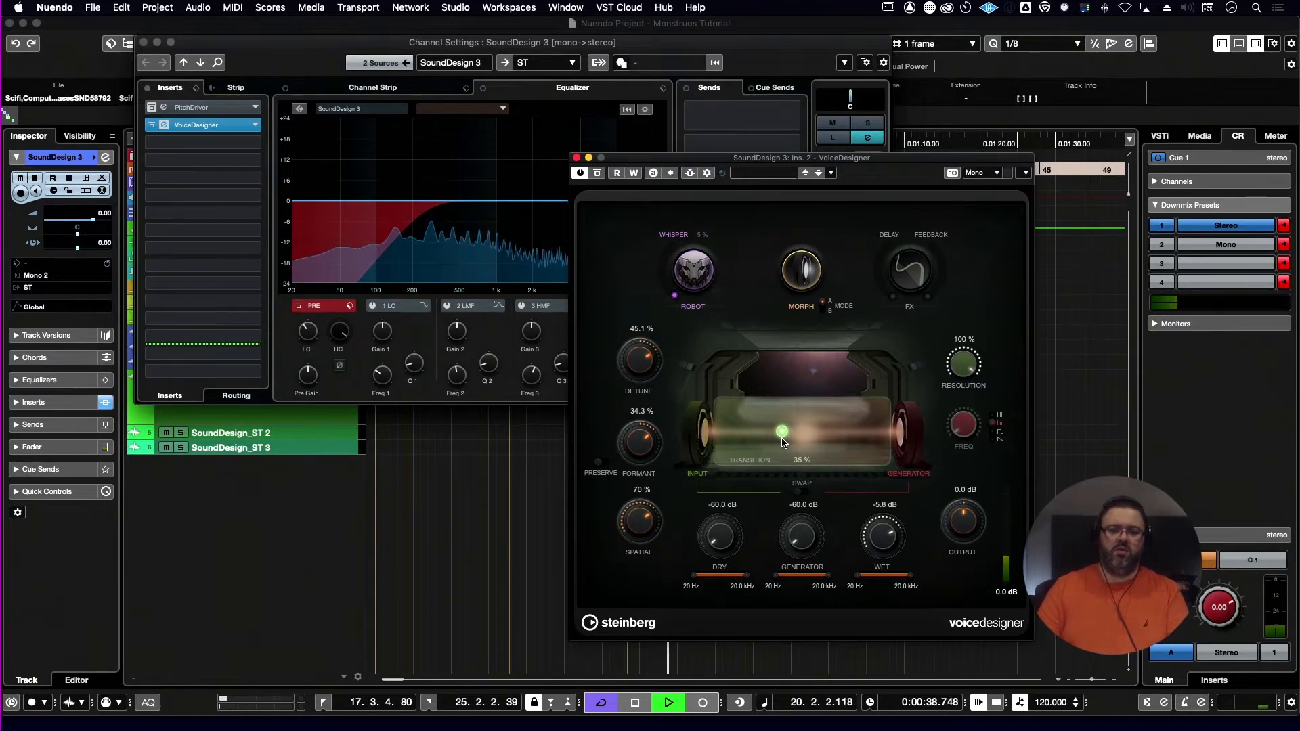
- Compare the morphed voice with and without the equalizer's low cut, leave the low cut off and replay
click(295, 319)
click(296, 319)
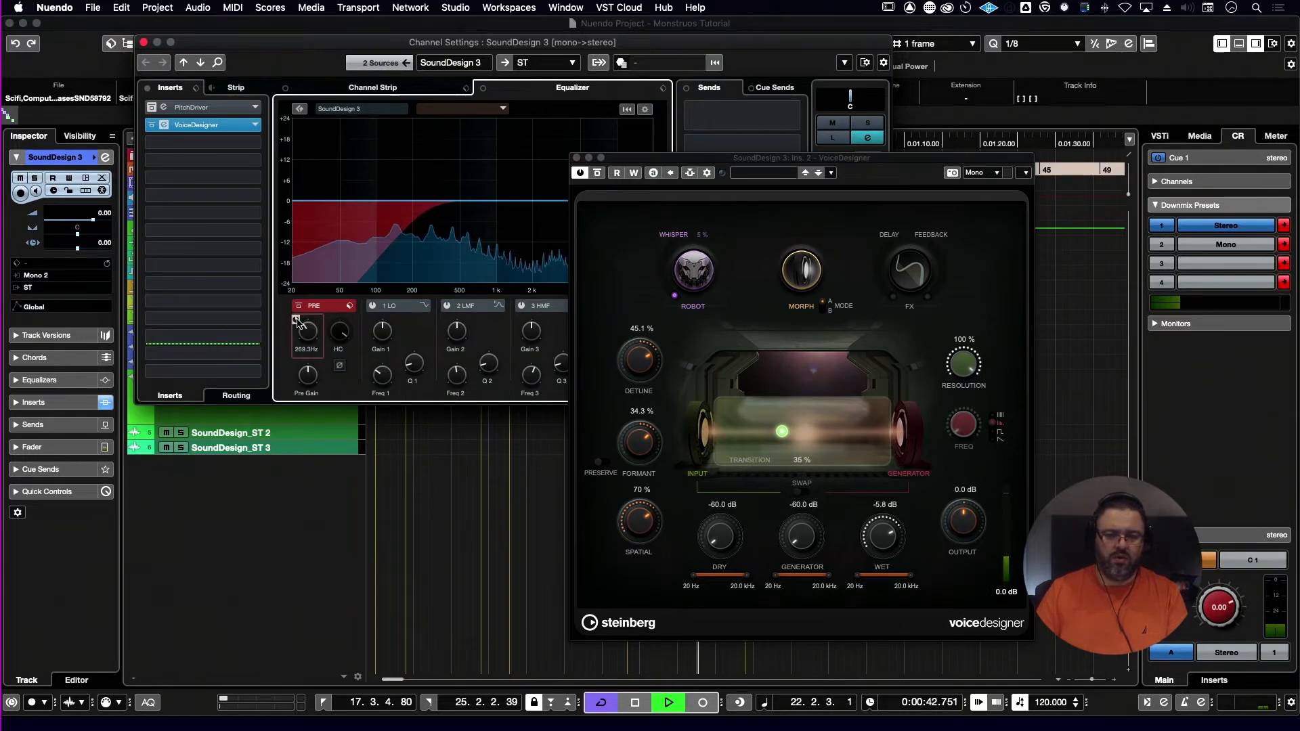
key(space)
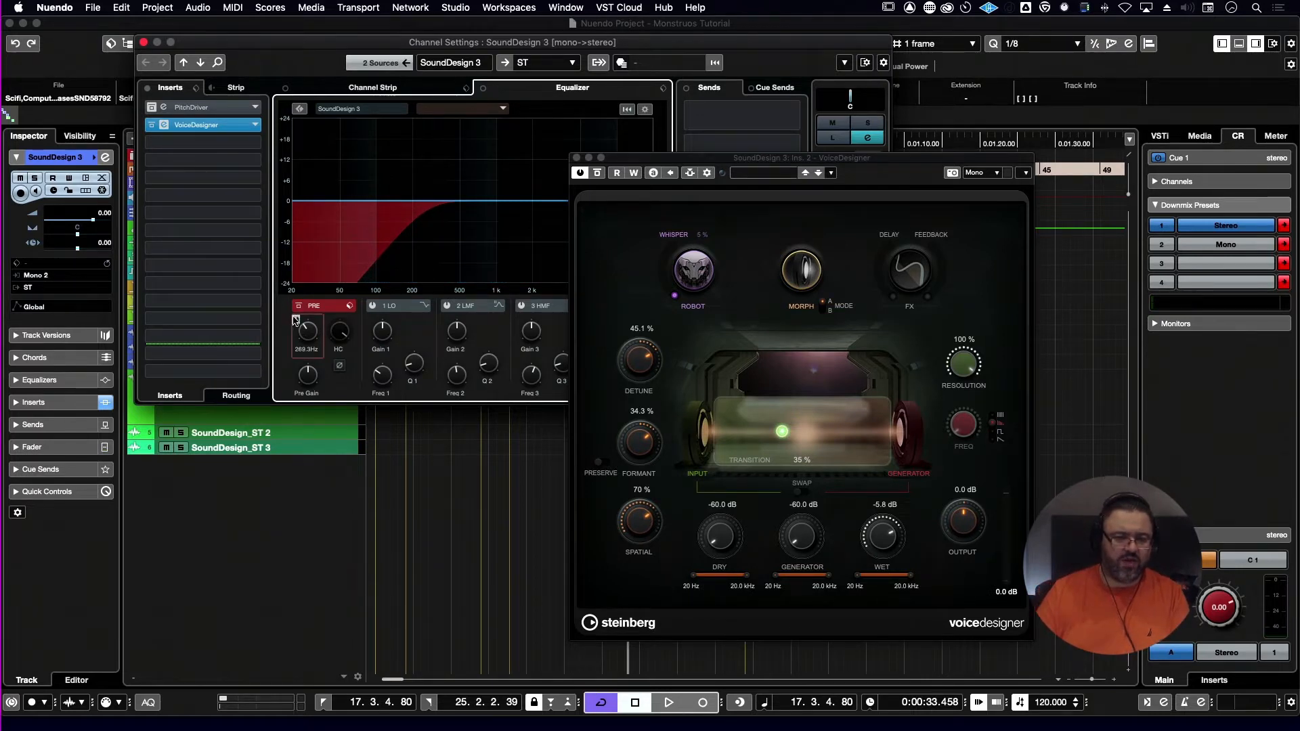
key(space)
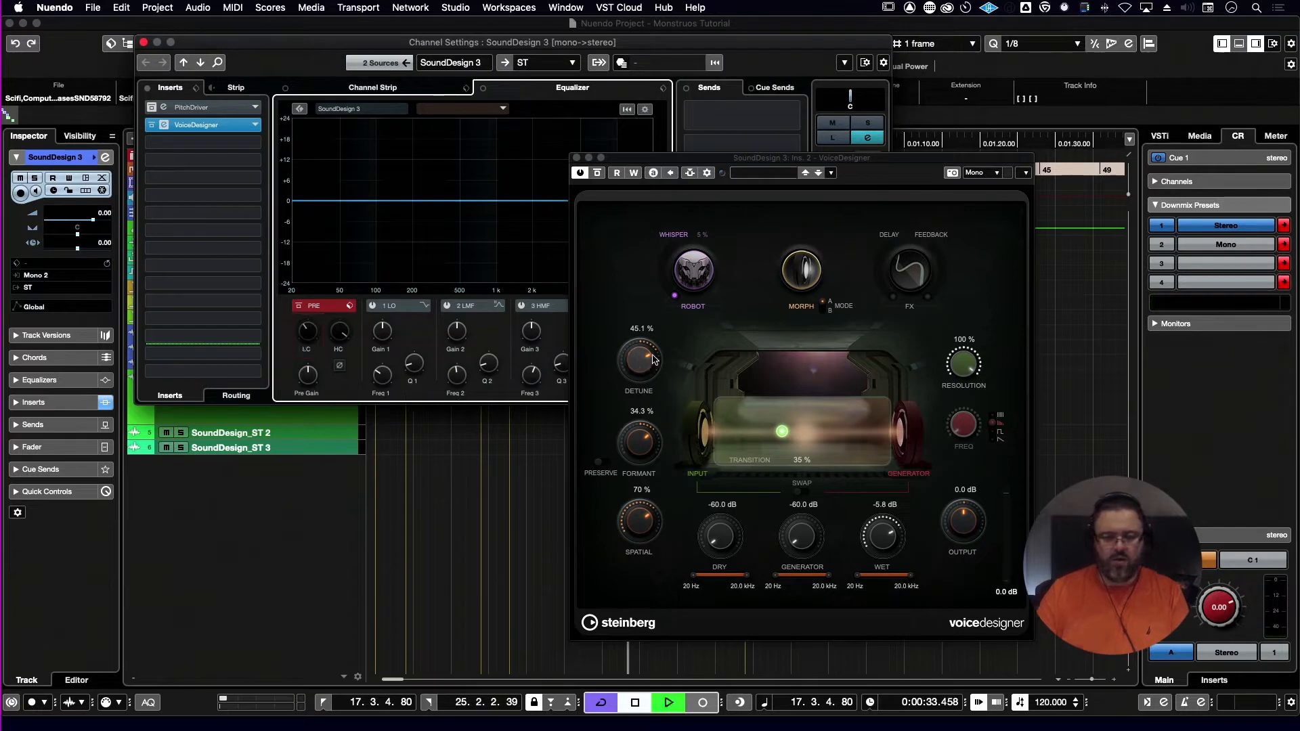
- Deactivate Morph during playback and adjust Detune to -58.8% and Formant to 14.7%, stopping playback at the end
drag(653, 359, 648, 366)
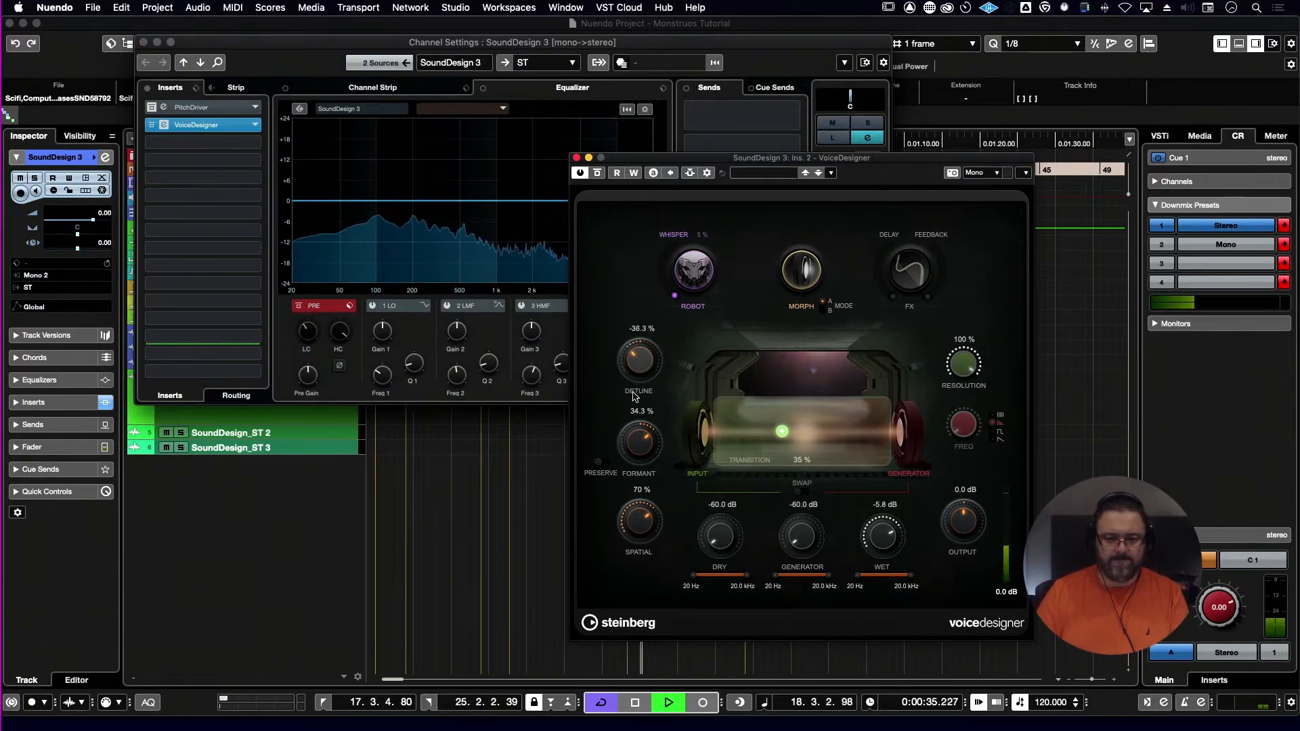
drag(640, 437, 630, 456)
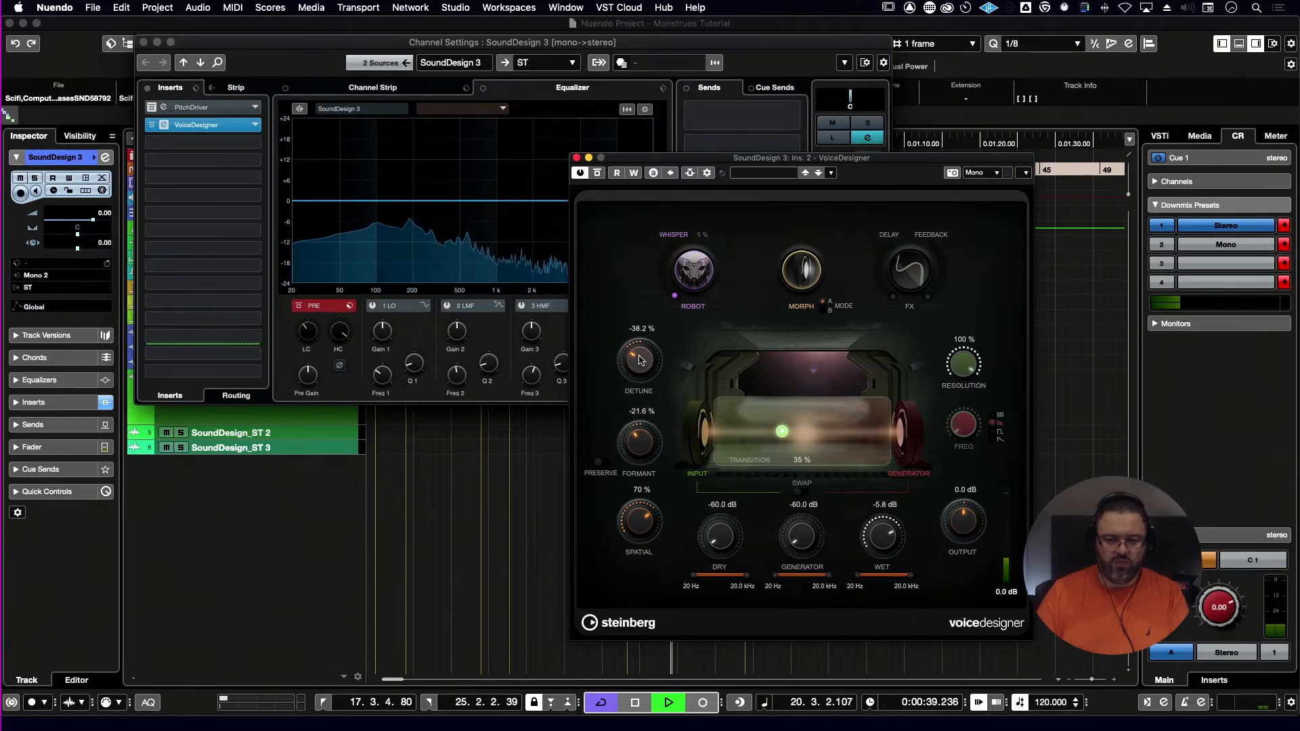
click(806, 282)
drag(645, 448, 653, 429)
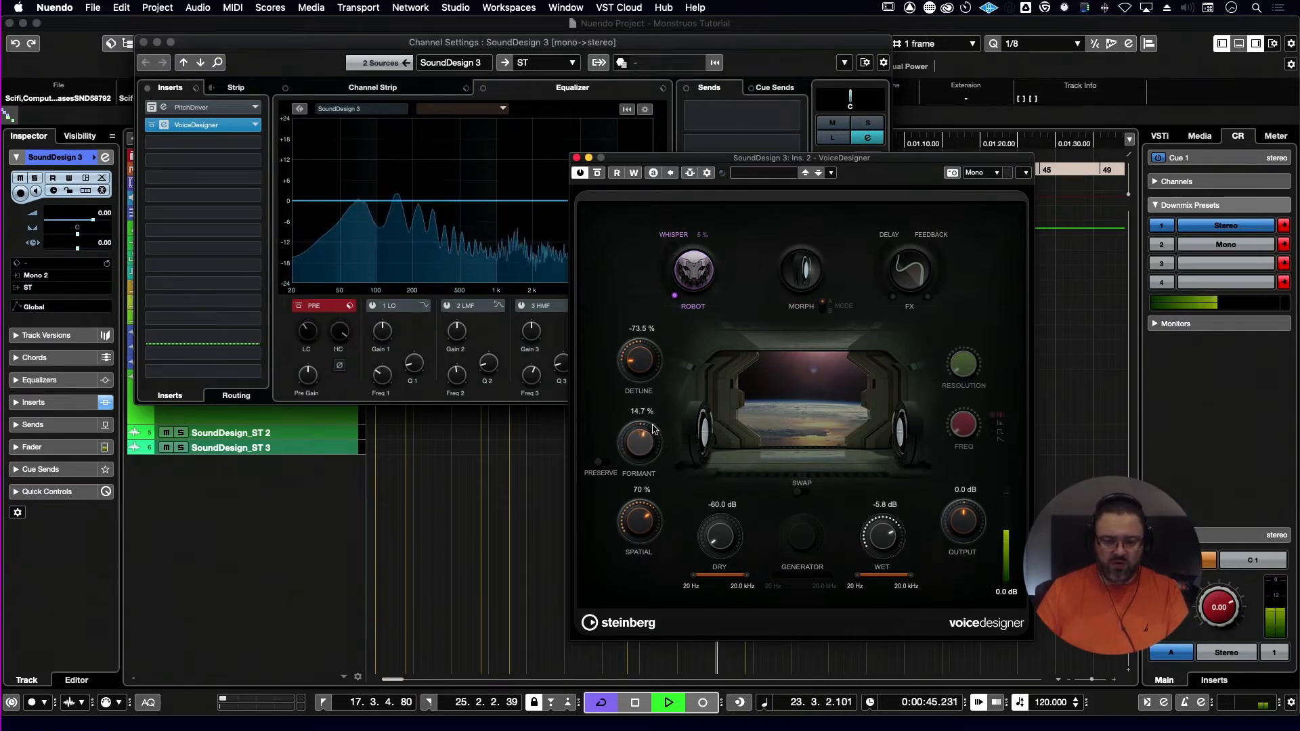
drag(641, 359, 641, 352)
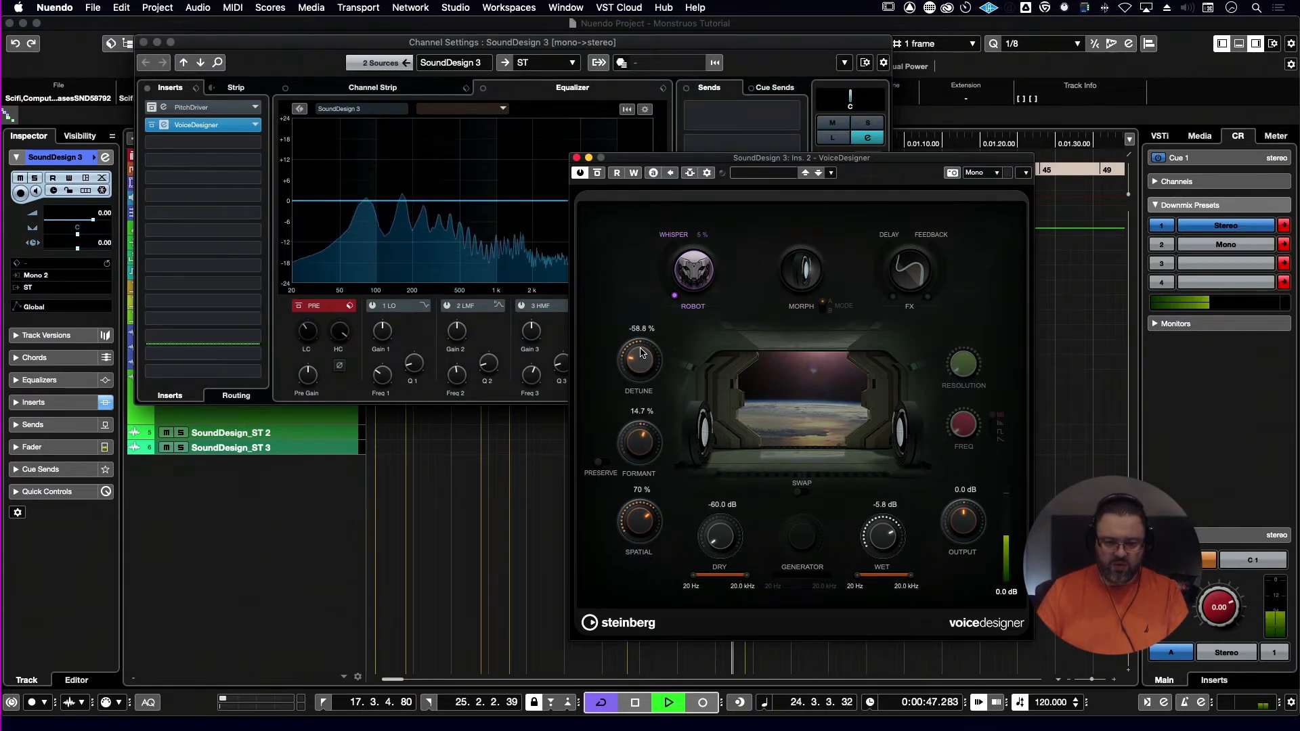
key(space)
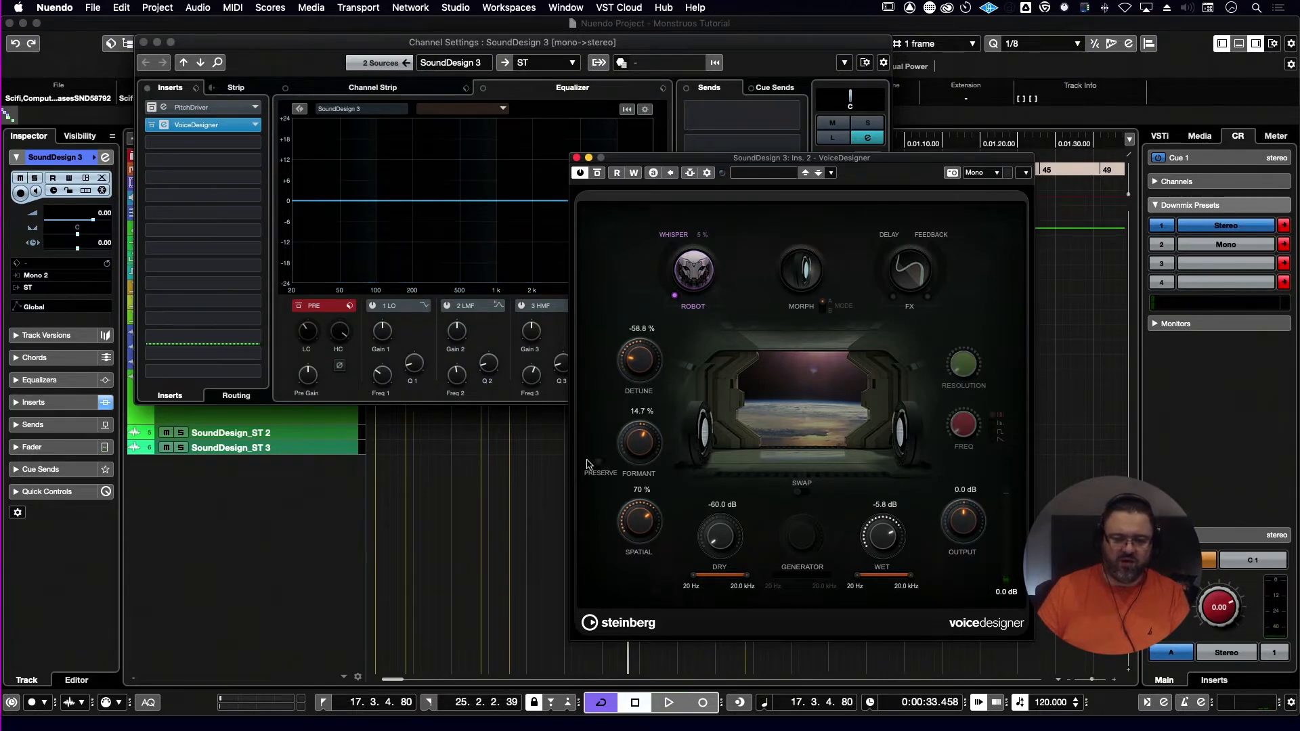
- Activate formant Preserve and audition the robot voice with Detune set to -75.5%
click(601, 467)
key(space)
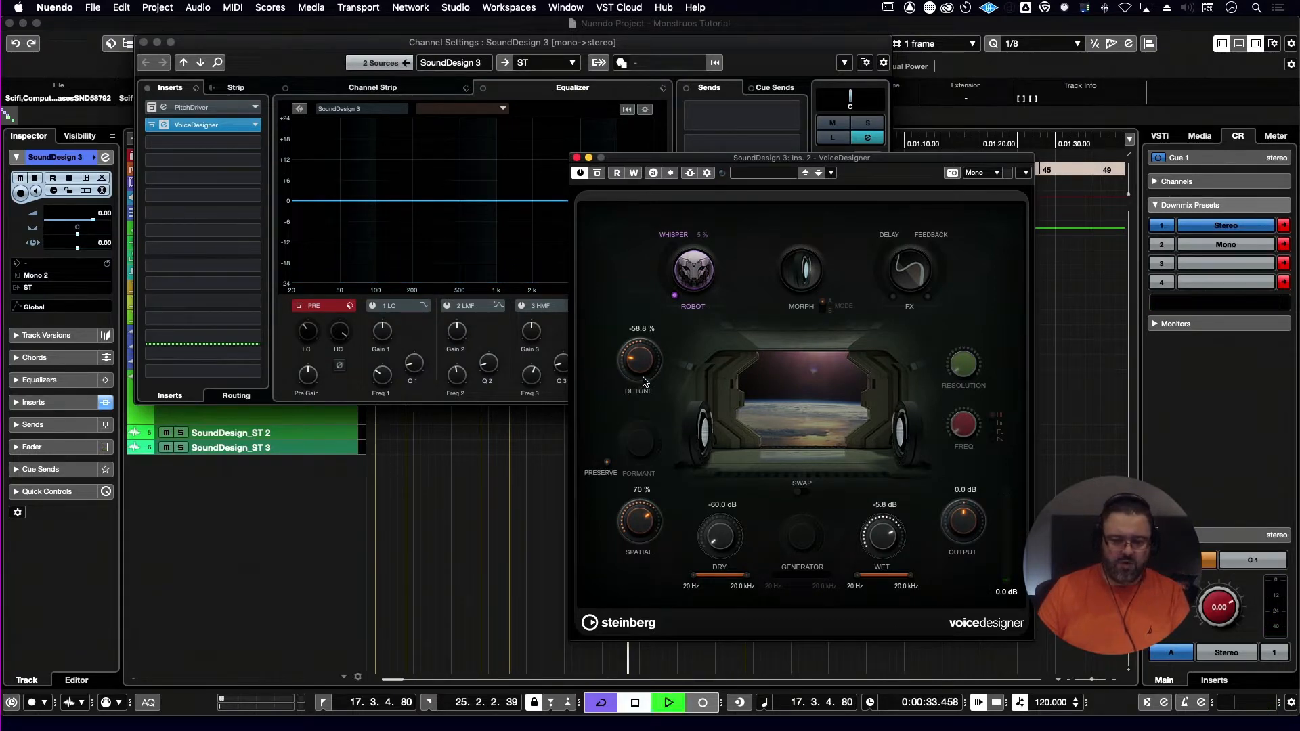
mouse_move(643, 381)
mouse_down()
mouse_move(634, 391)
mouse_move(629, 375)
mouse_up()
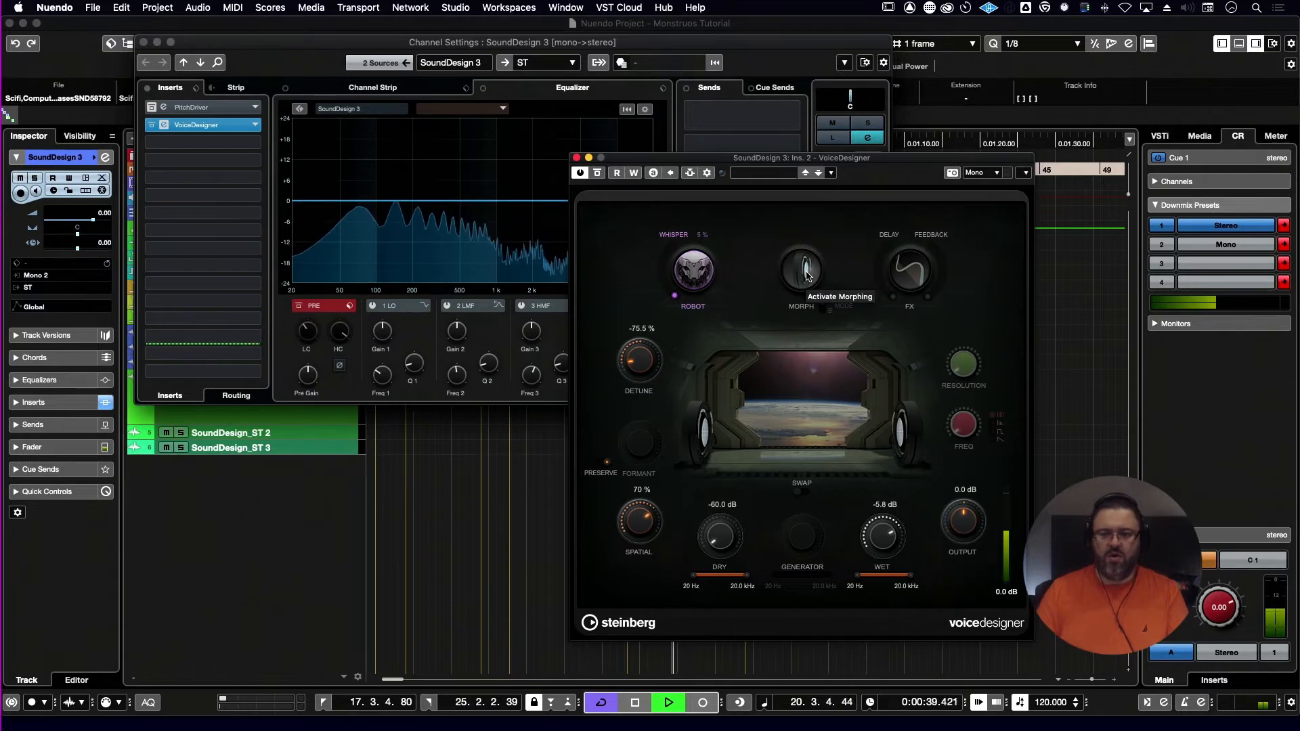
key(space)
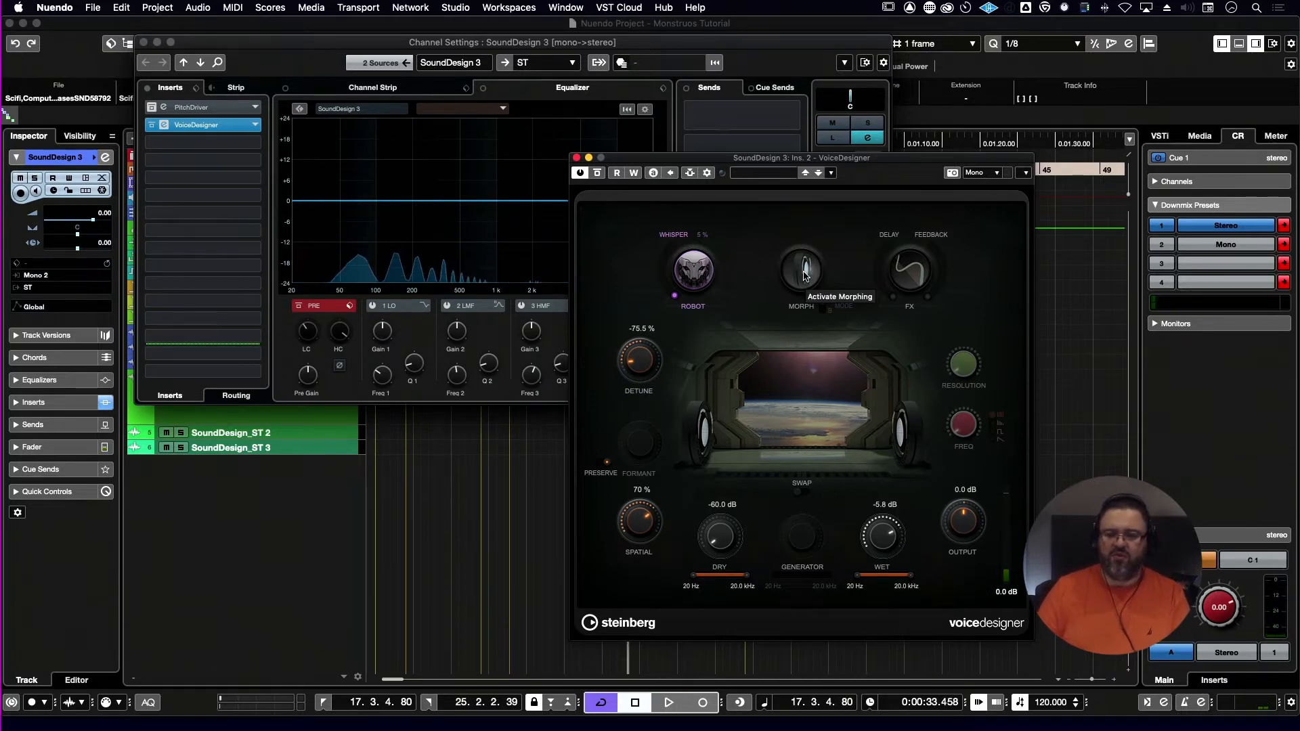
- Reactivate Morph during playback, change its generator from noise to the pitched waveform and set the frequency to 80 Hz
click(805, 271)
key(space)
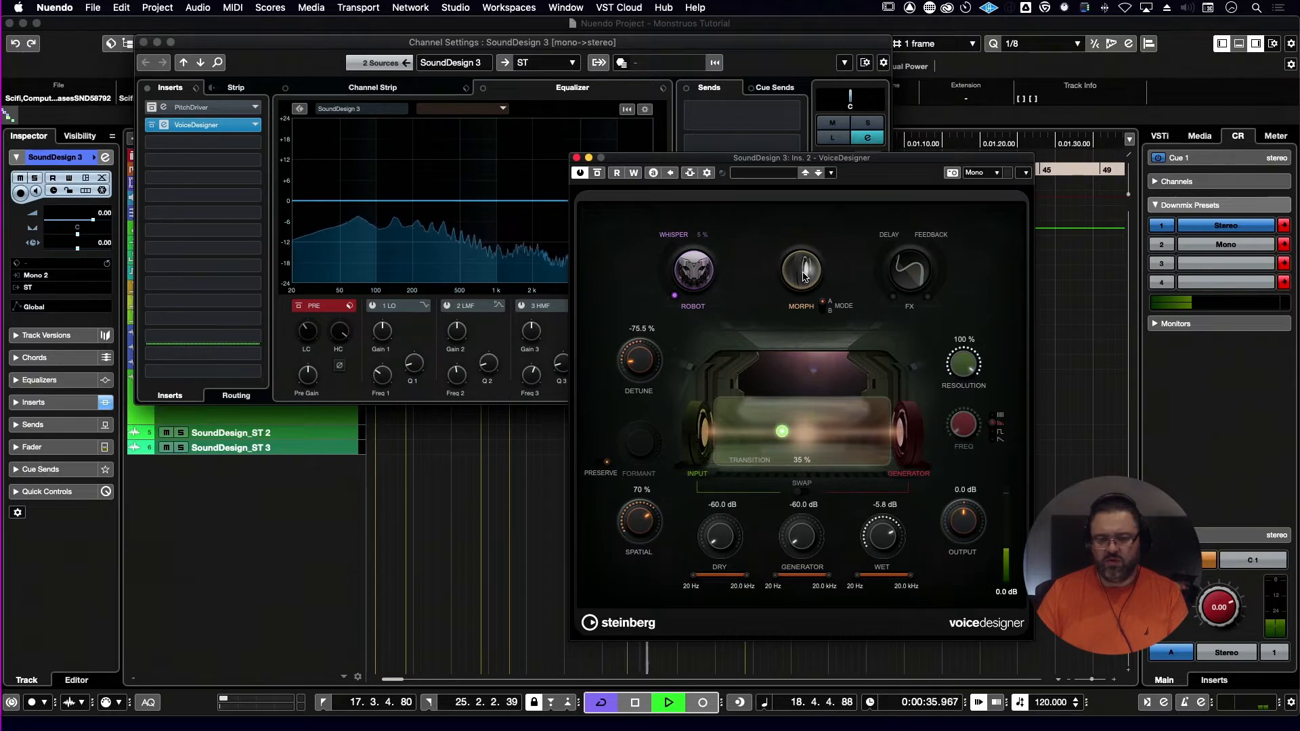
click(993, 431)
drag(968, 428, 968, 417)
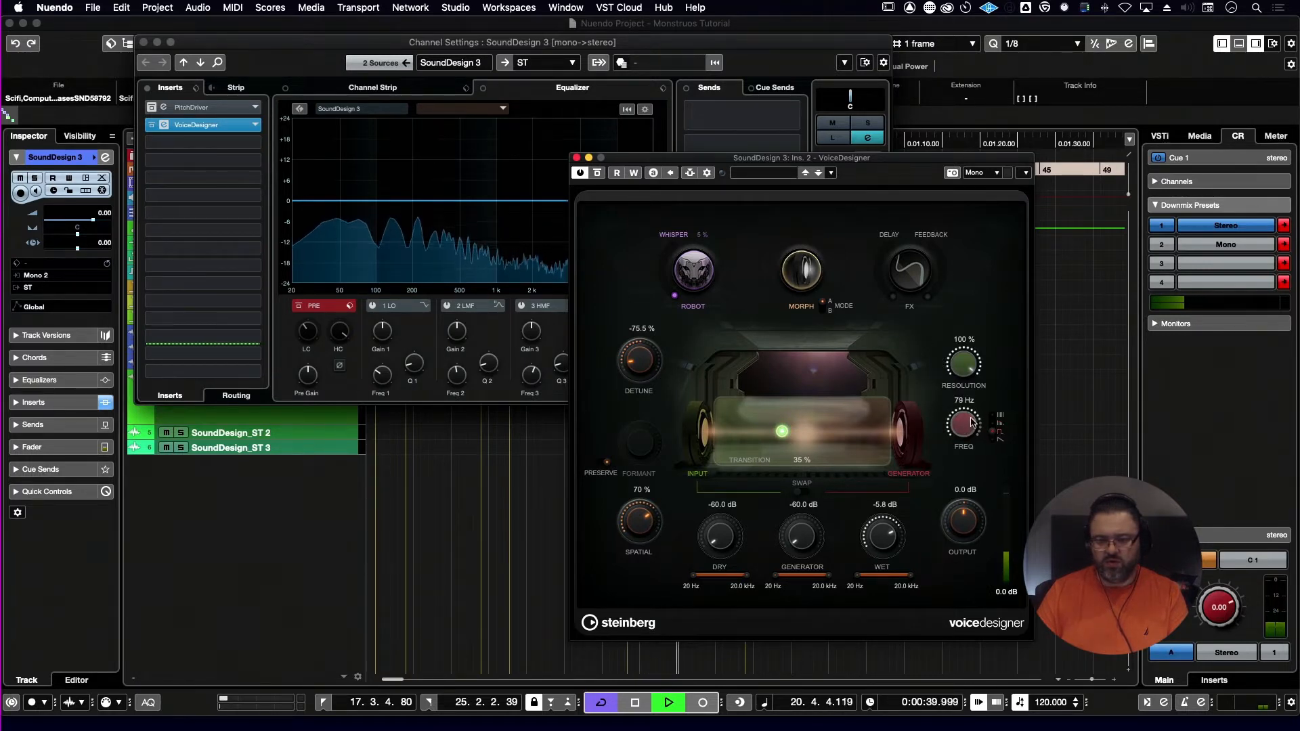
- Audition Morph in mode B, swap its source and target, and restart playback
click(826, 310)
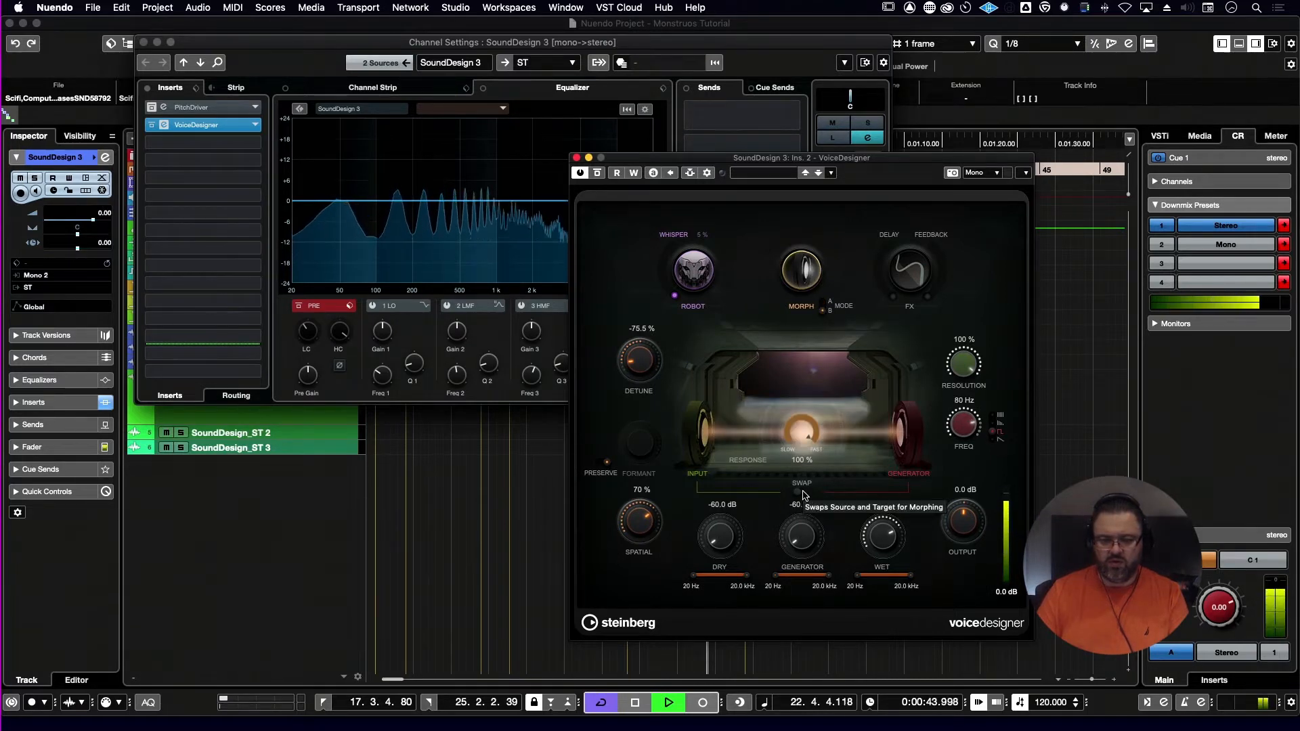
key(space)
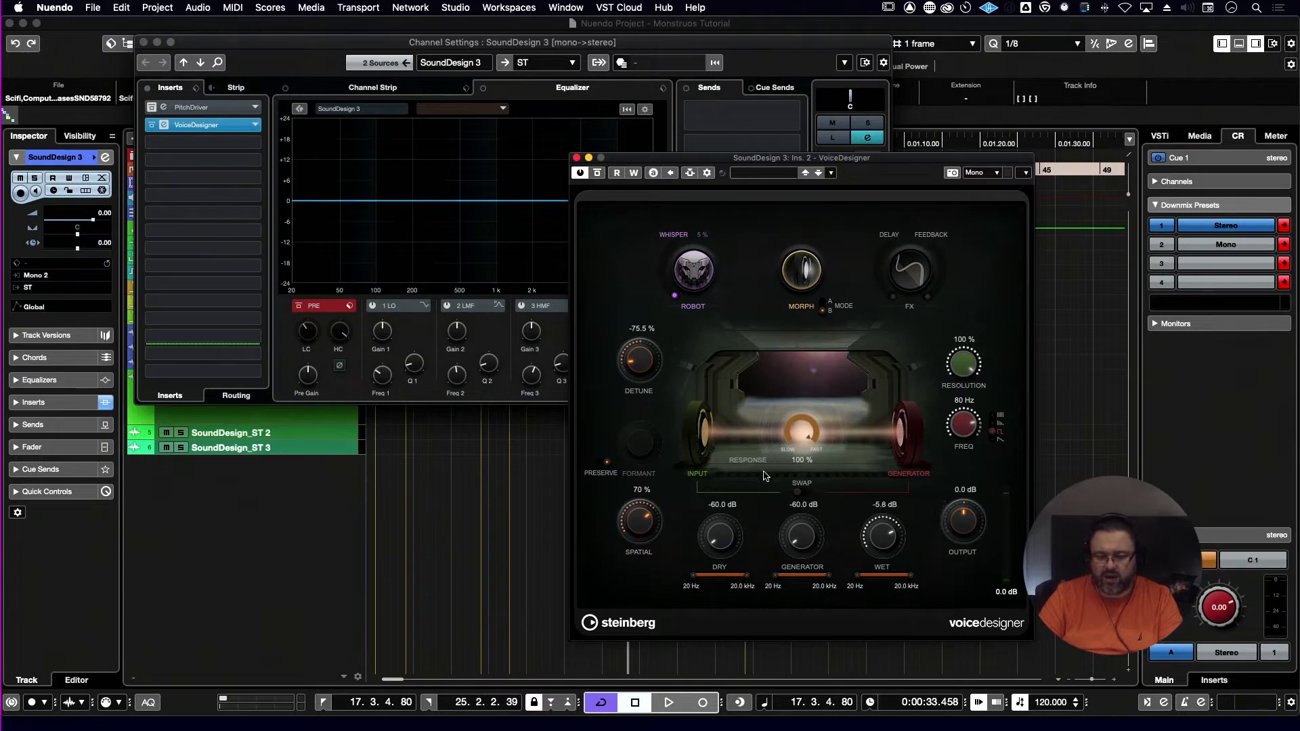
key(space)
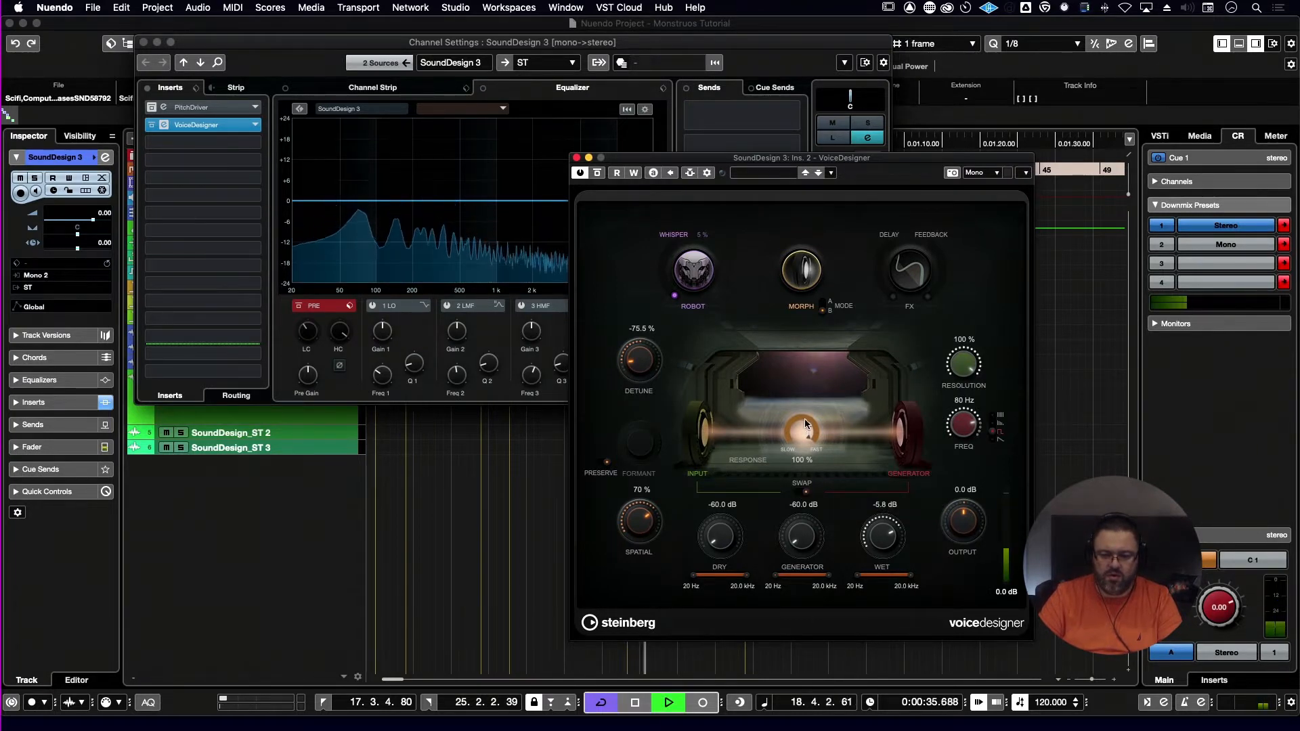
- Vary the swapped morph during playback, setting Resolution to 5%, generator frequency to 83 Hz and Response to 100%
drag(805, 423, 802, 483)
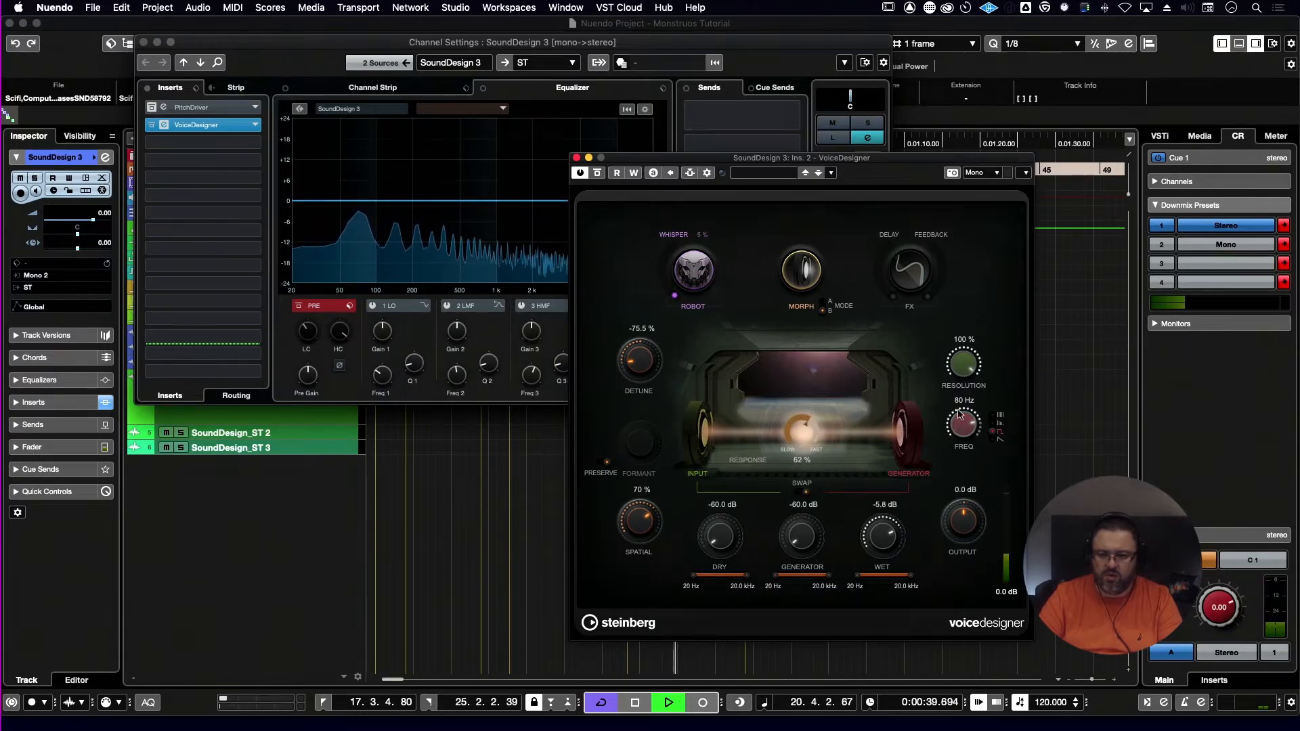
drag(963, 363, 923, 469)
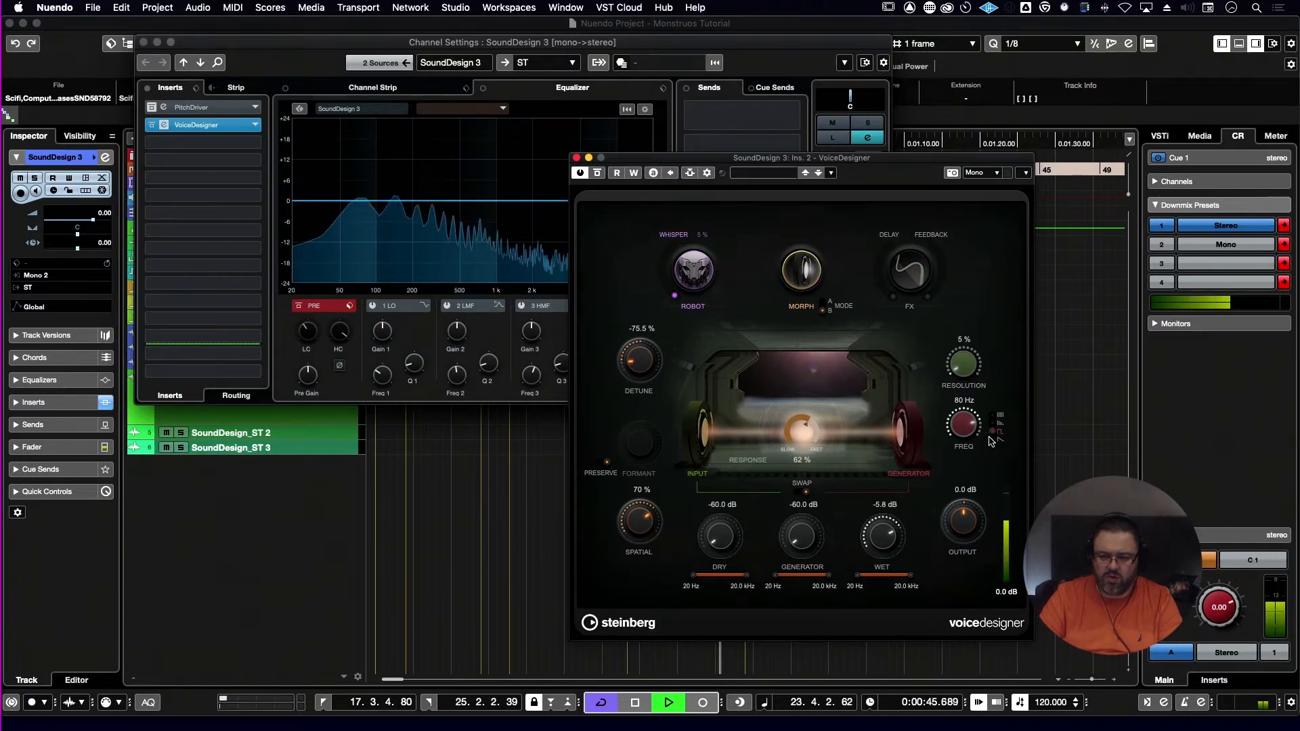
drag(964, 424, 779, 379)
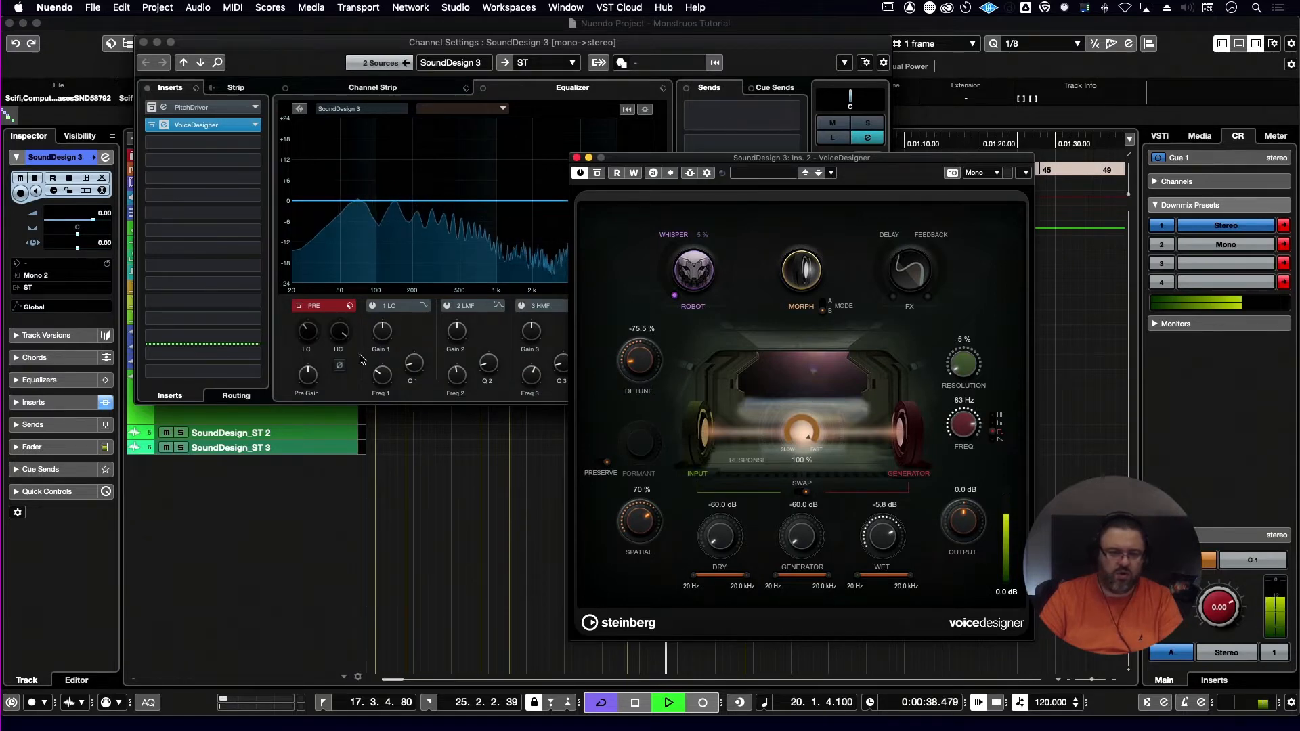
- Audition the voice with the low cut raised to about 560 Hz, deactivate Swap and switch the low cut off
click(296, 320)
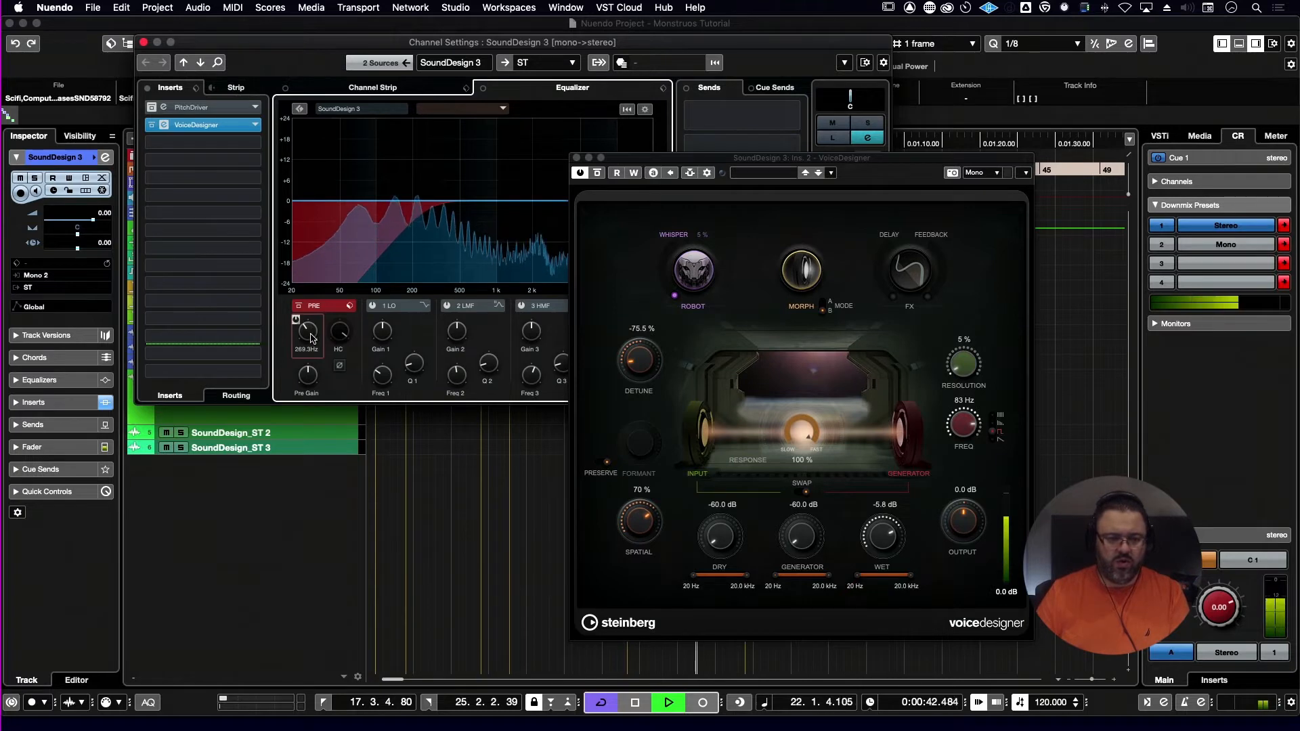
drag(310, 335, 314, 325)
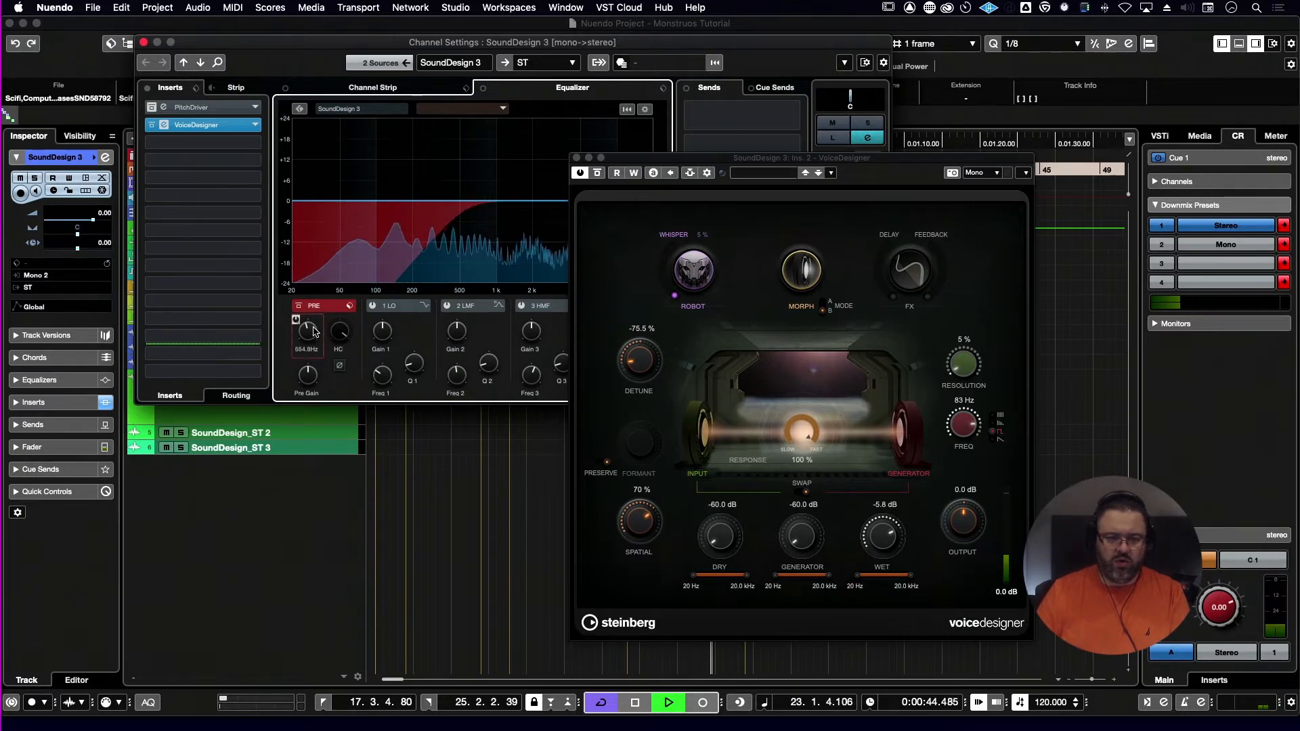
click(804, 493)
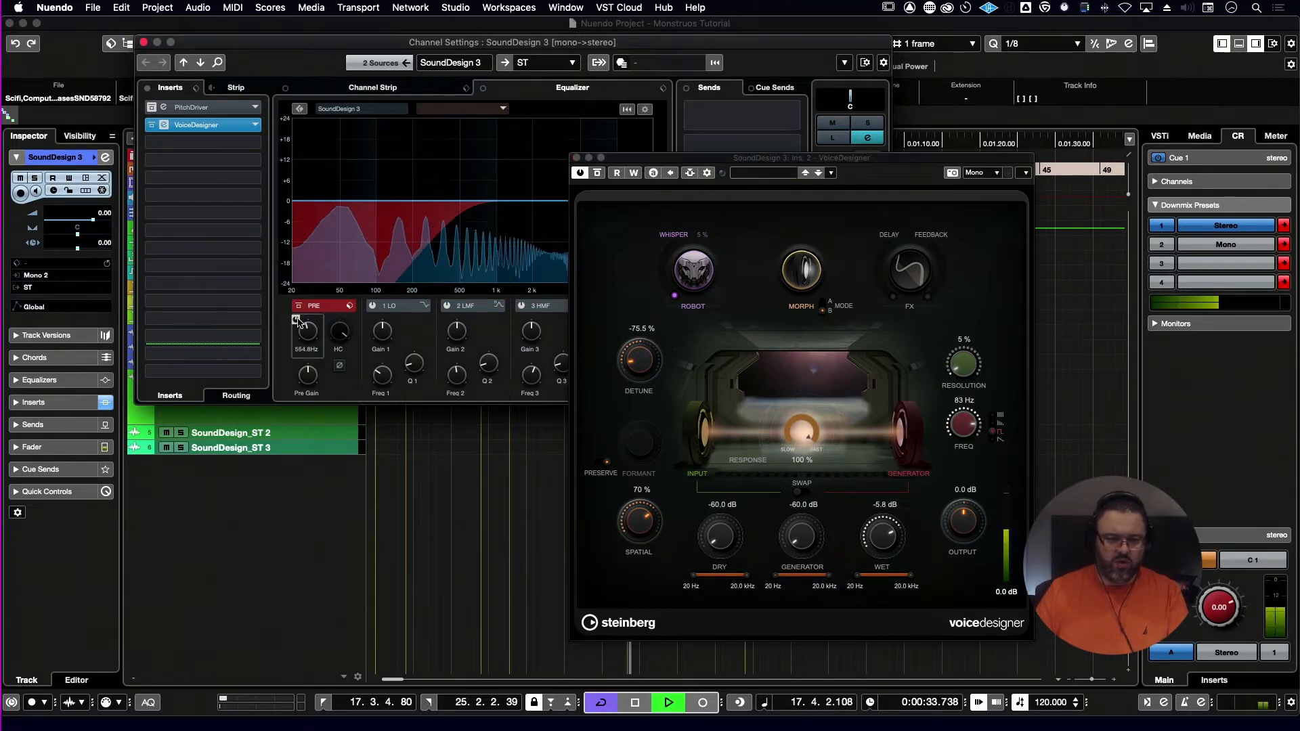
click(295, 319)
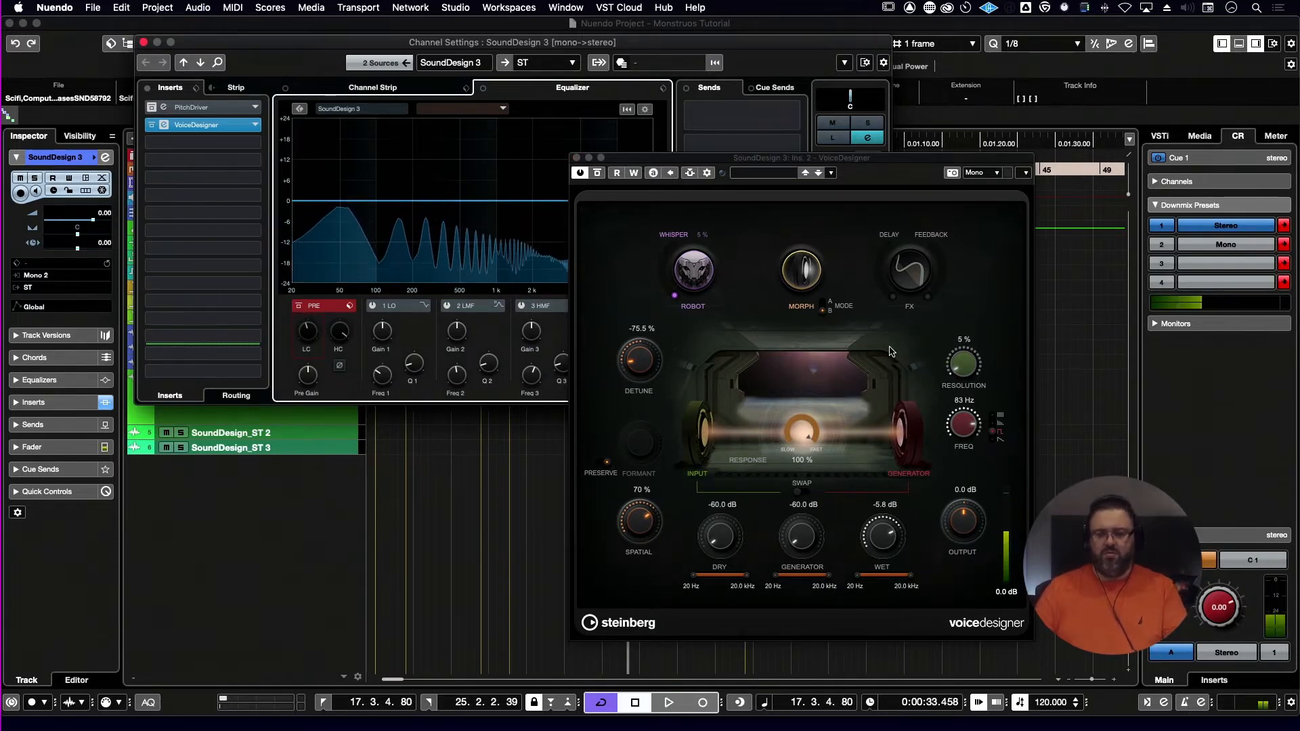
- Set Resolution to 100% and frequency to 55 Hz, and blend in Generator at -24.0 dB, limited to 26 Hz–4.2 kHz
key(space)
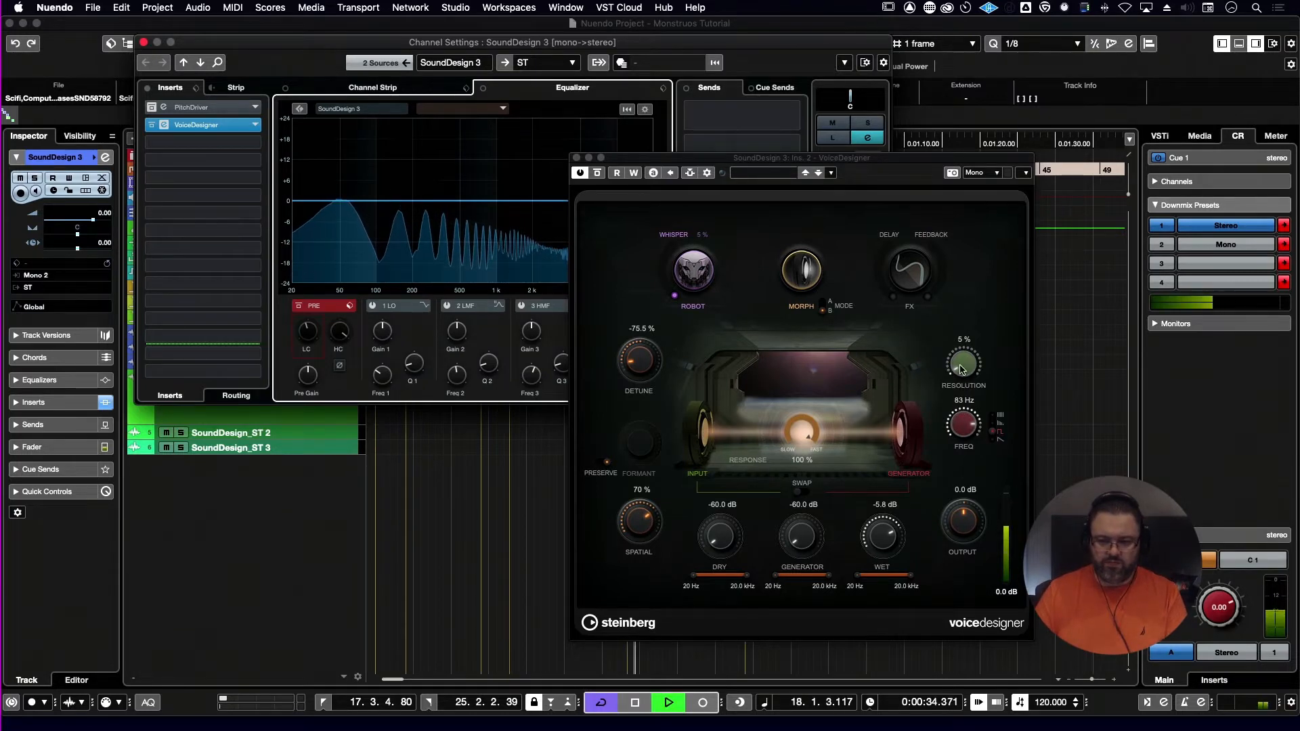
drag(959, 364, 1004, 249)
drag(977, 404, 958, 462)
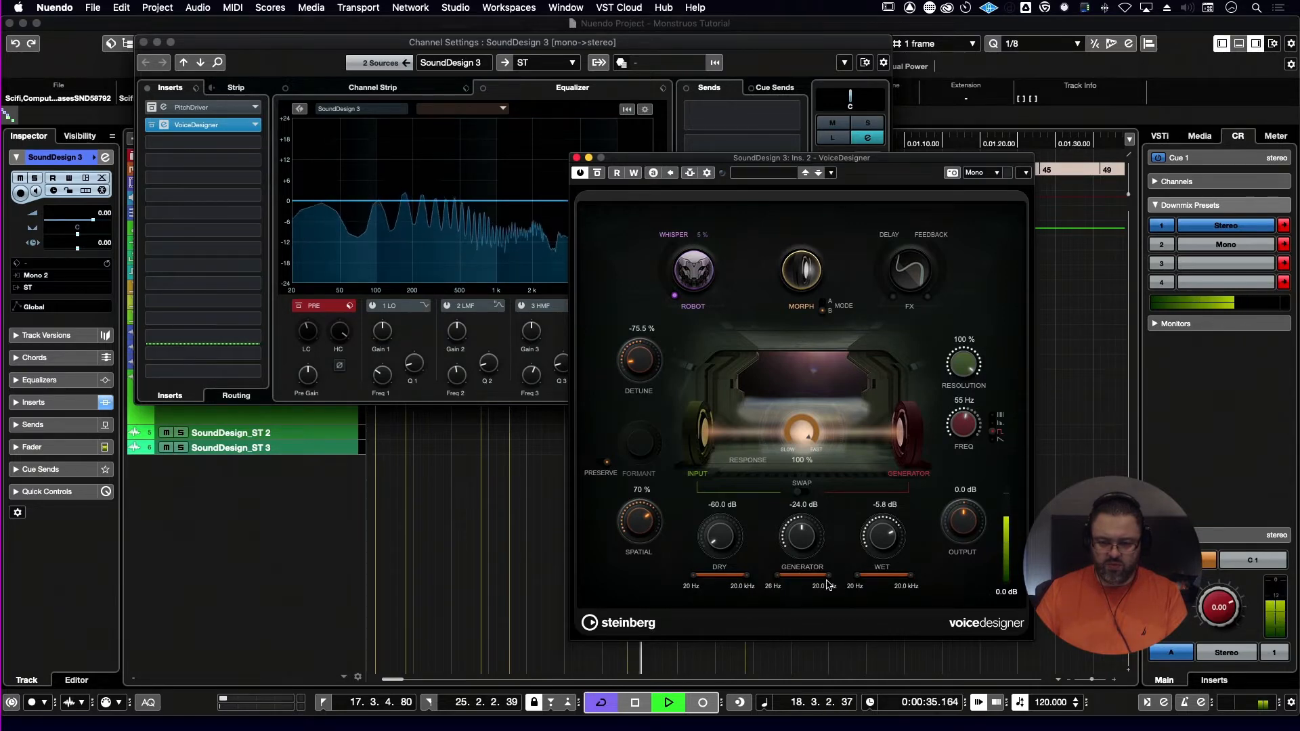
drag(824, 576, 801, 580)
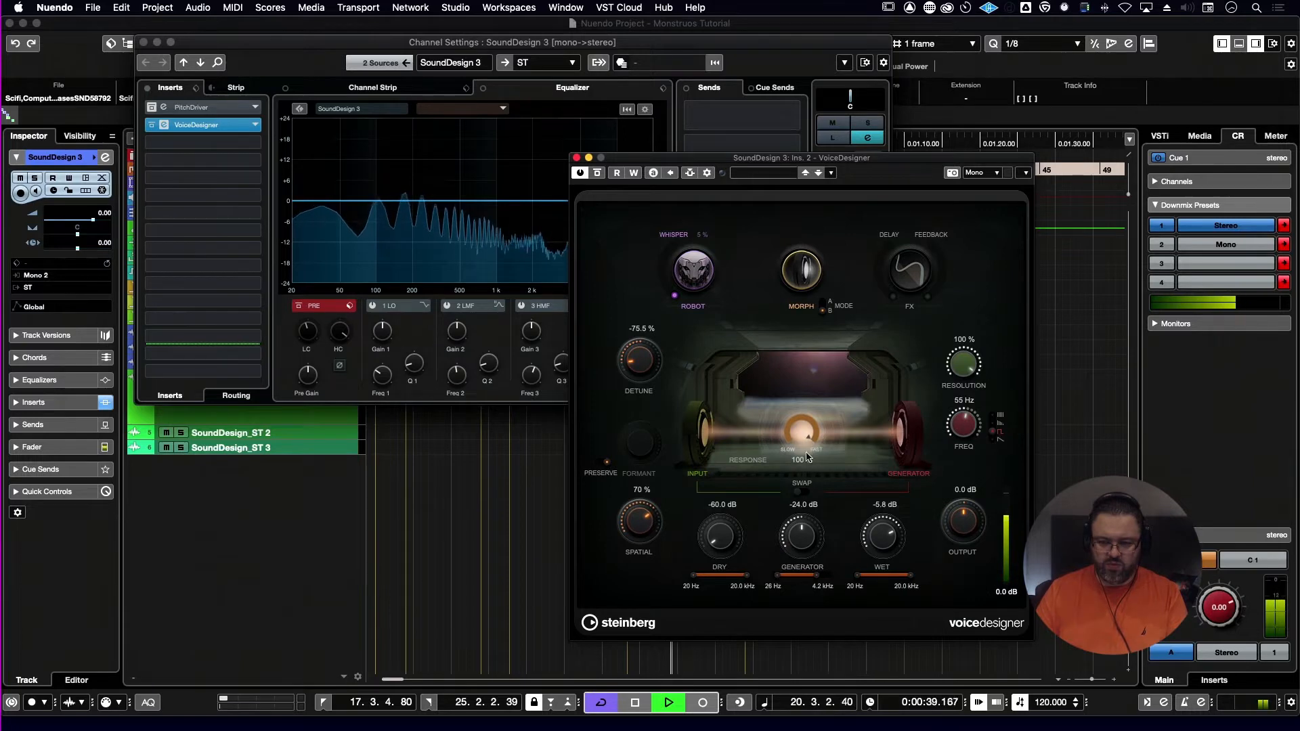
- Switch Morph to mode A, return Generator to -60.0 dB with a 20.0 kHz upper limit, and set Transition to 14%
click(824, 306)
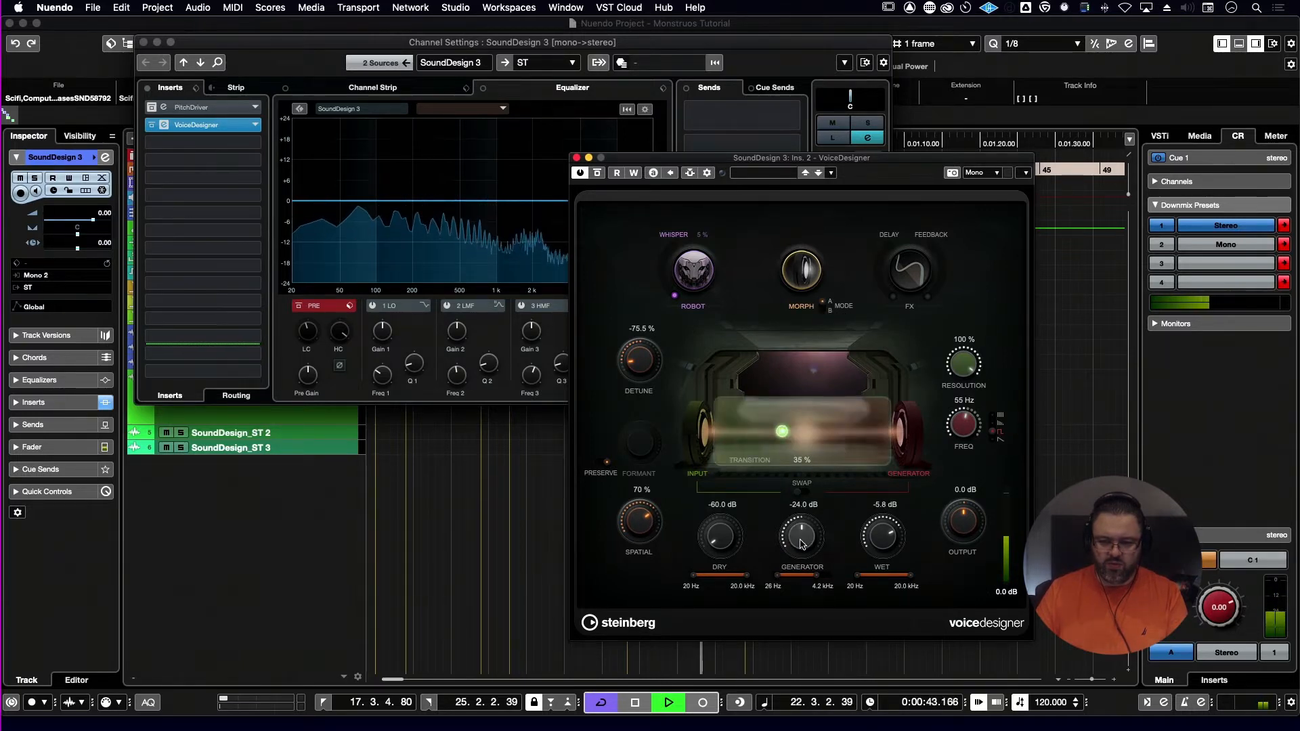
drag(804, 534, 830, 575)
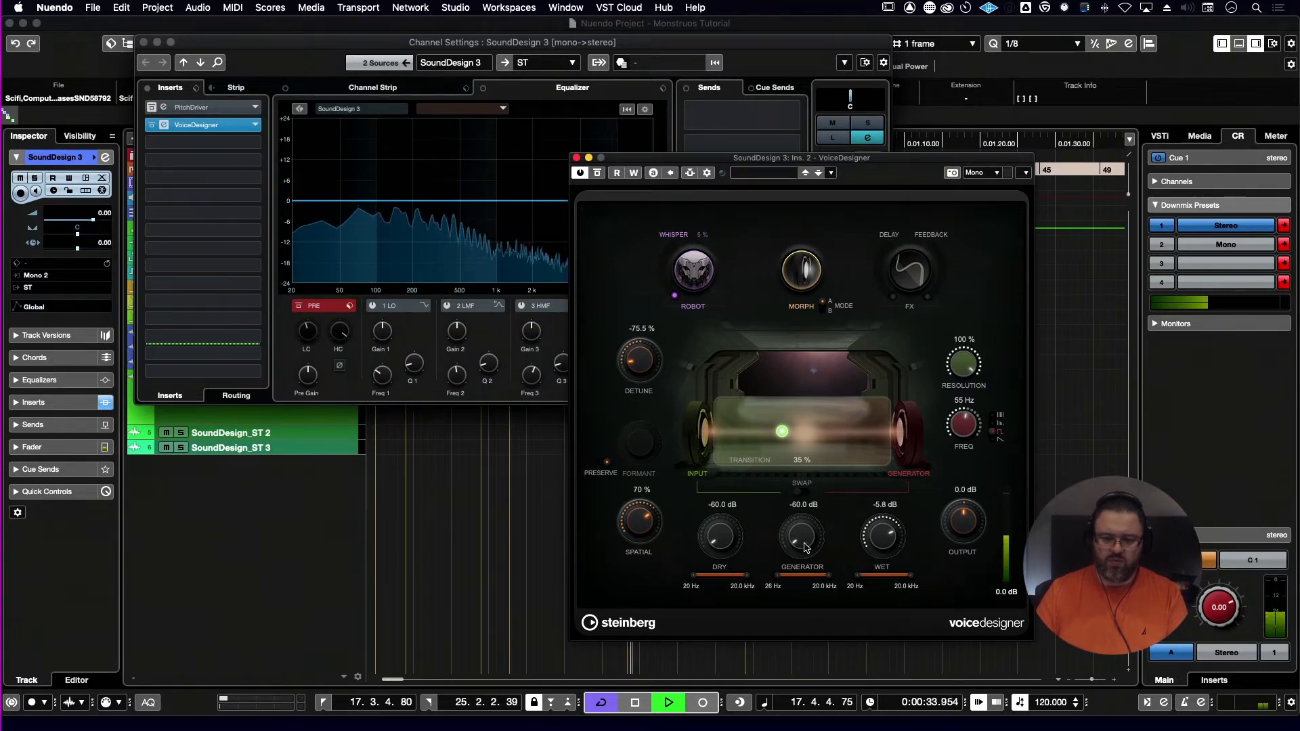
drag(782, 436, 753, 438)
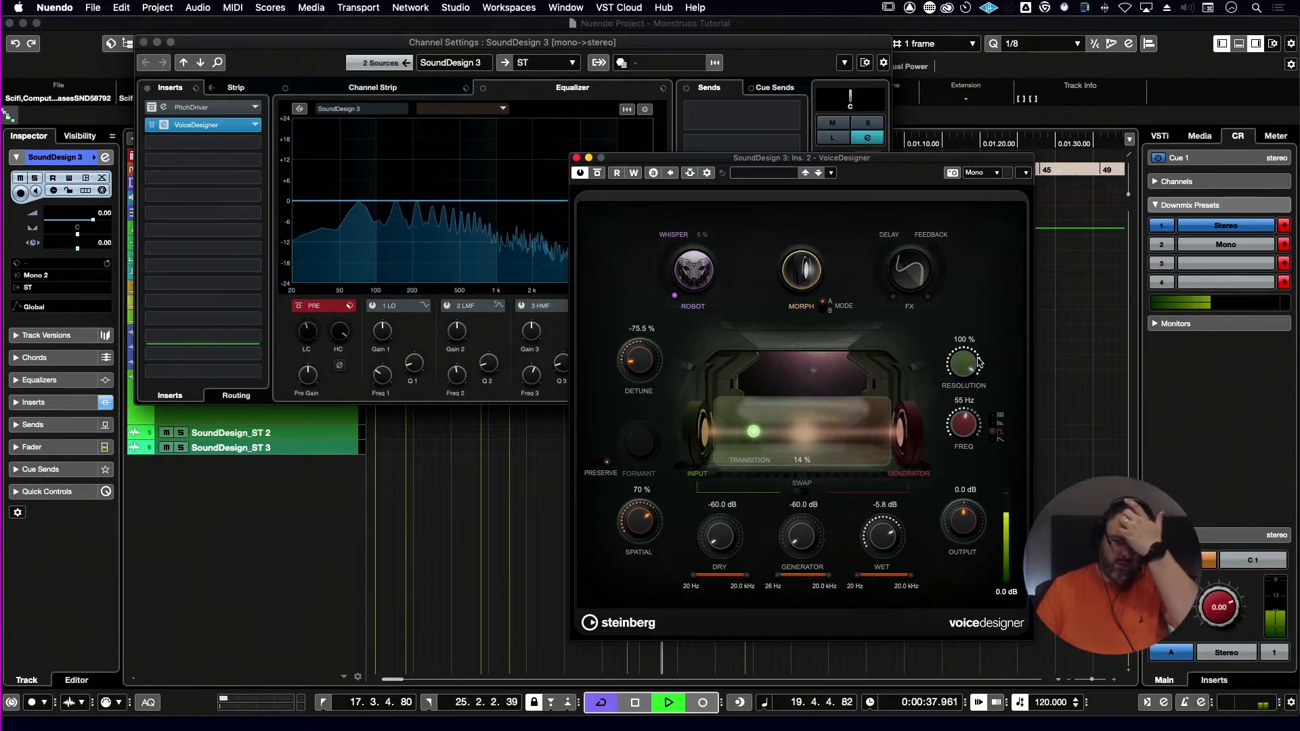
- Switch Morph to mode B with Response at 100%, Resolution at 50% and the generator frequency at 94 Hz
drag(968, 366, 966, 396)
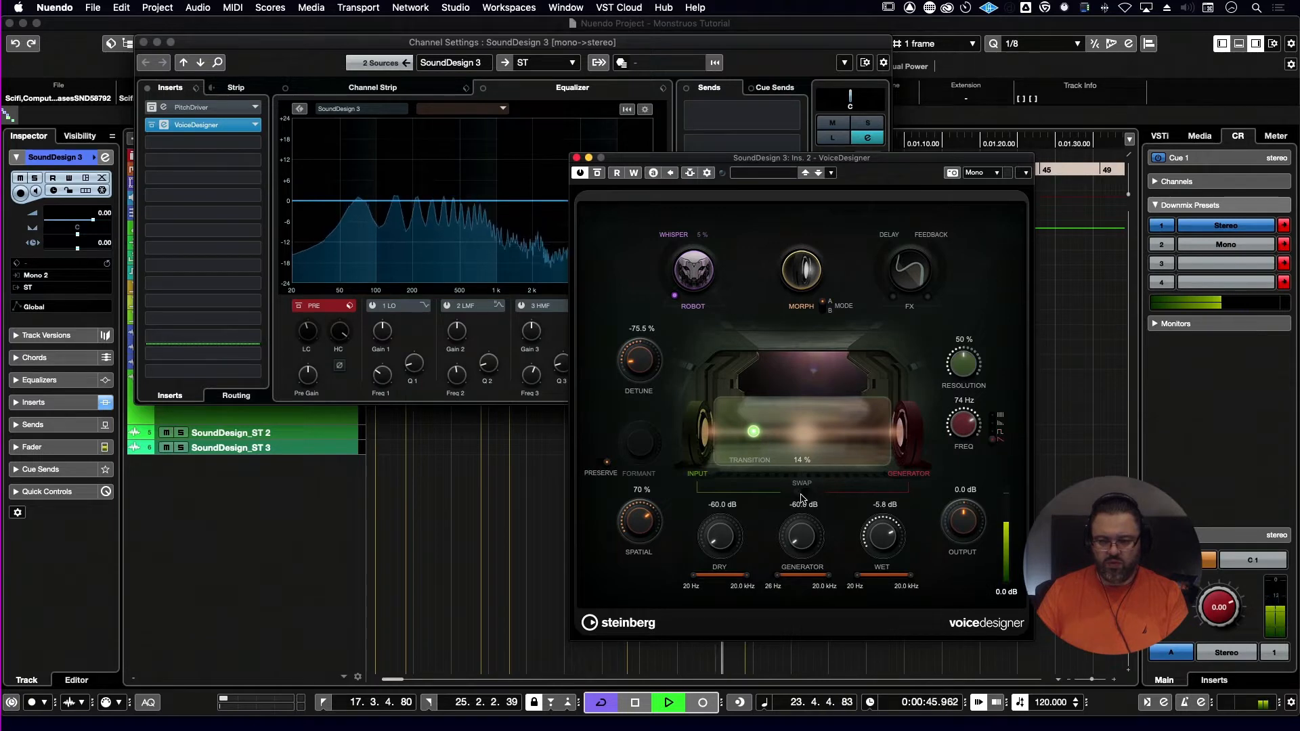
click(826, 305)
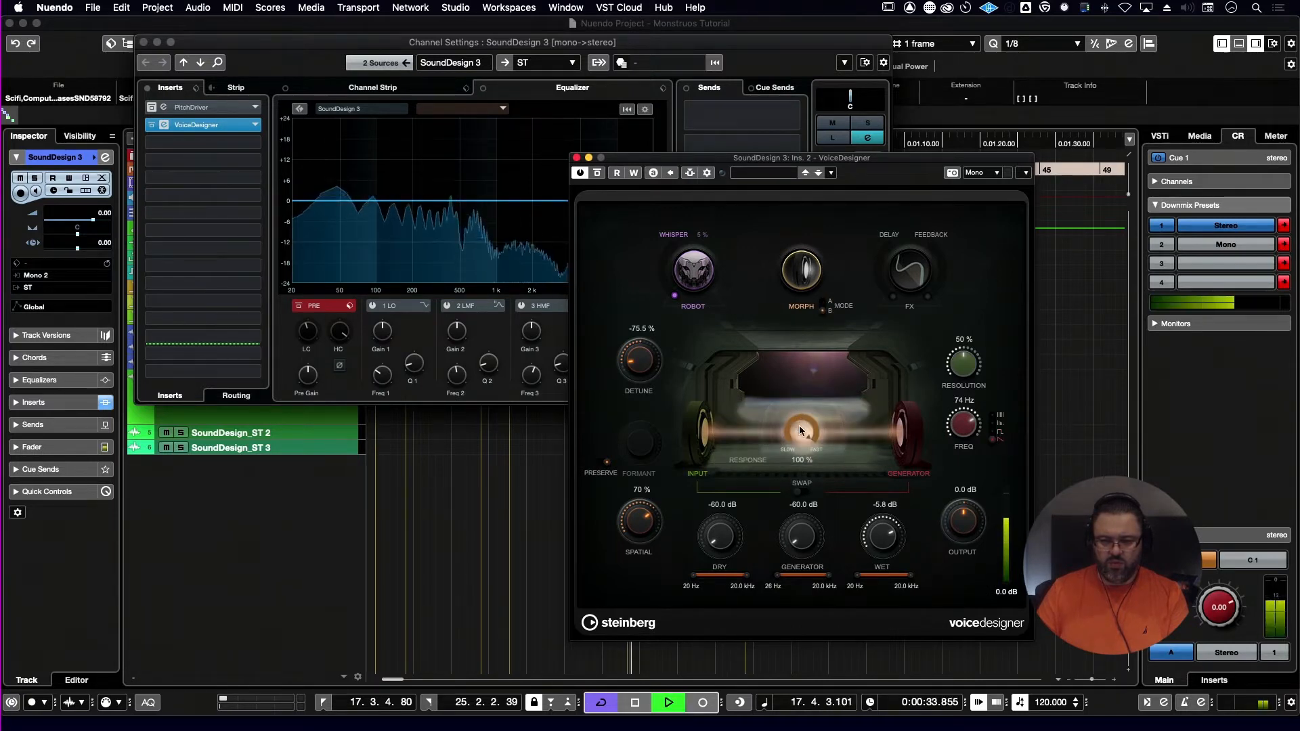
drag(799, 427, 781, 475)
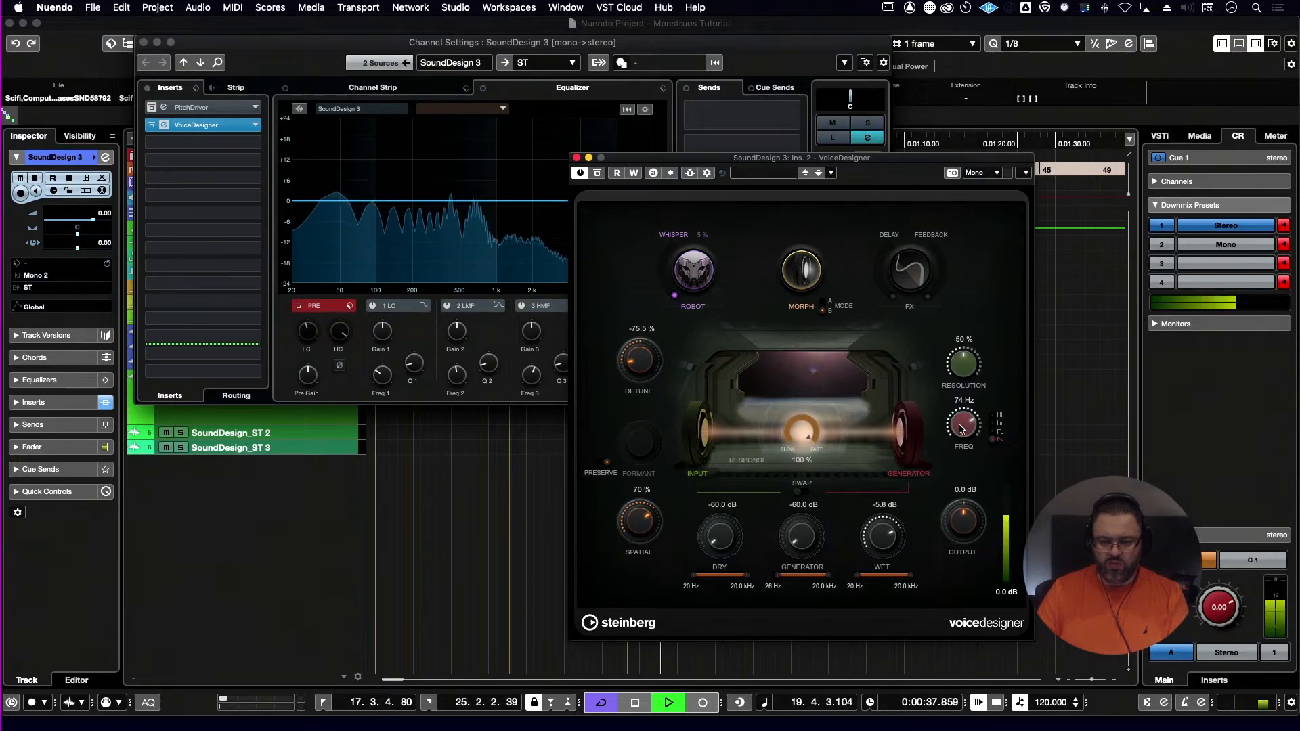
drag(963, 424, 966, 406)
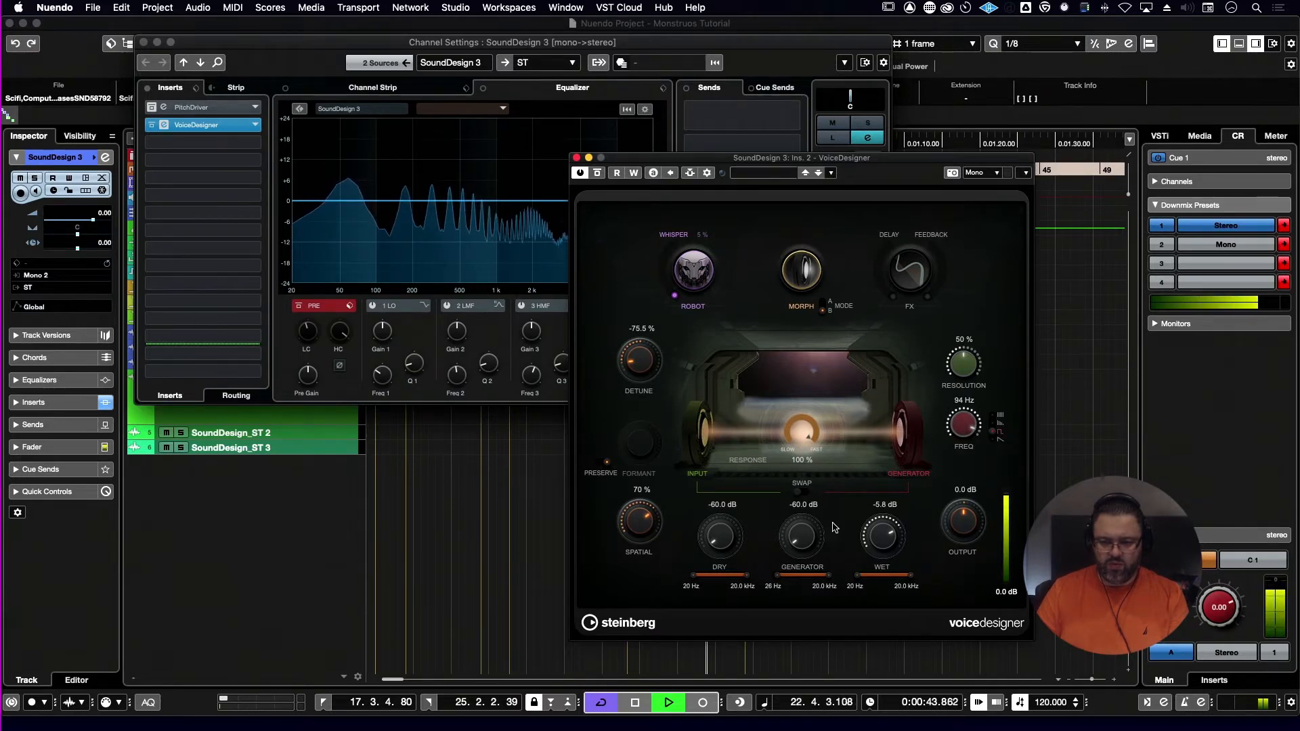
- Set Wet to 0.0 dB, audition Generator at 12.0 dB and return it to -60.0 dB
drag(882, 541, 884, 531)
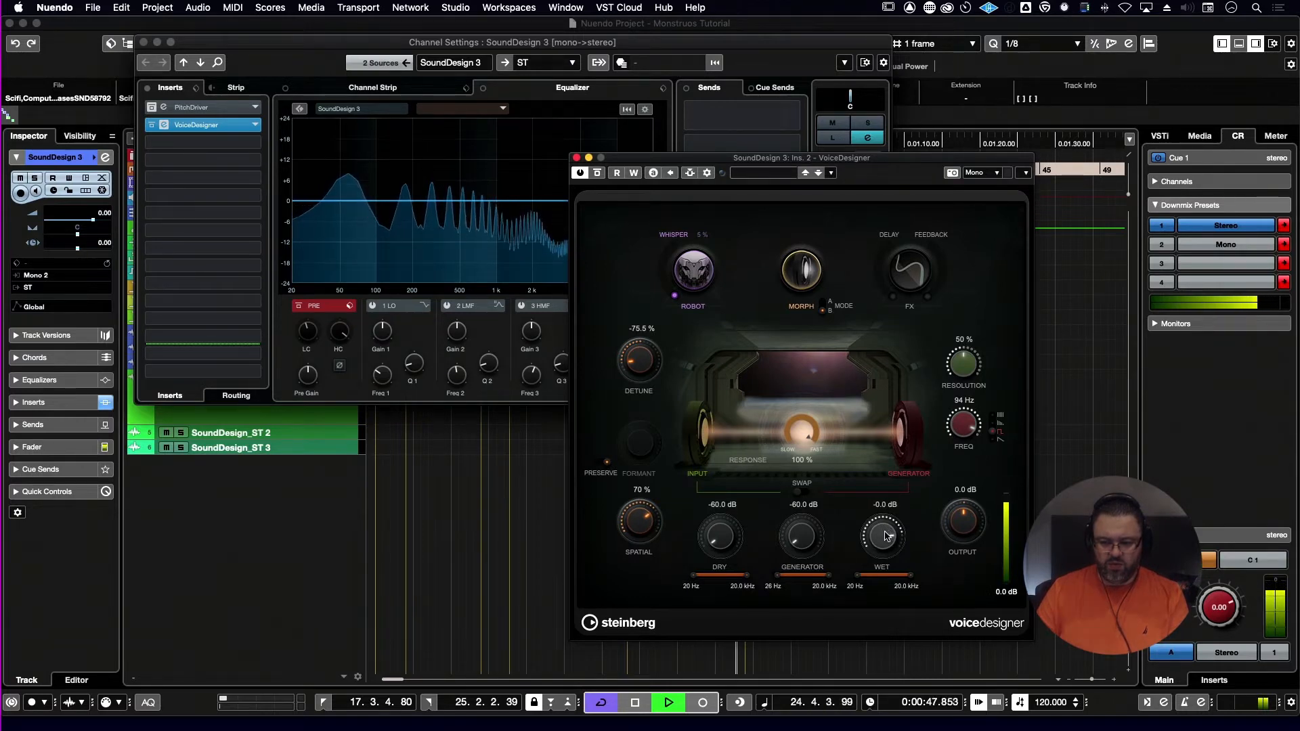
drag(800, 536, 802, 522)
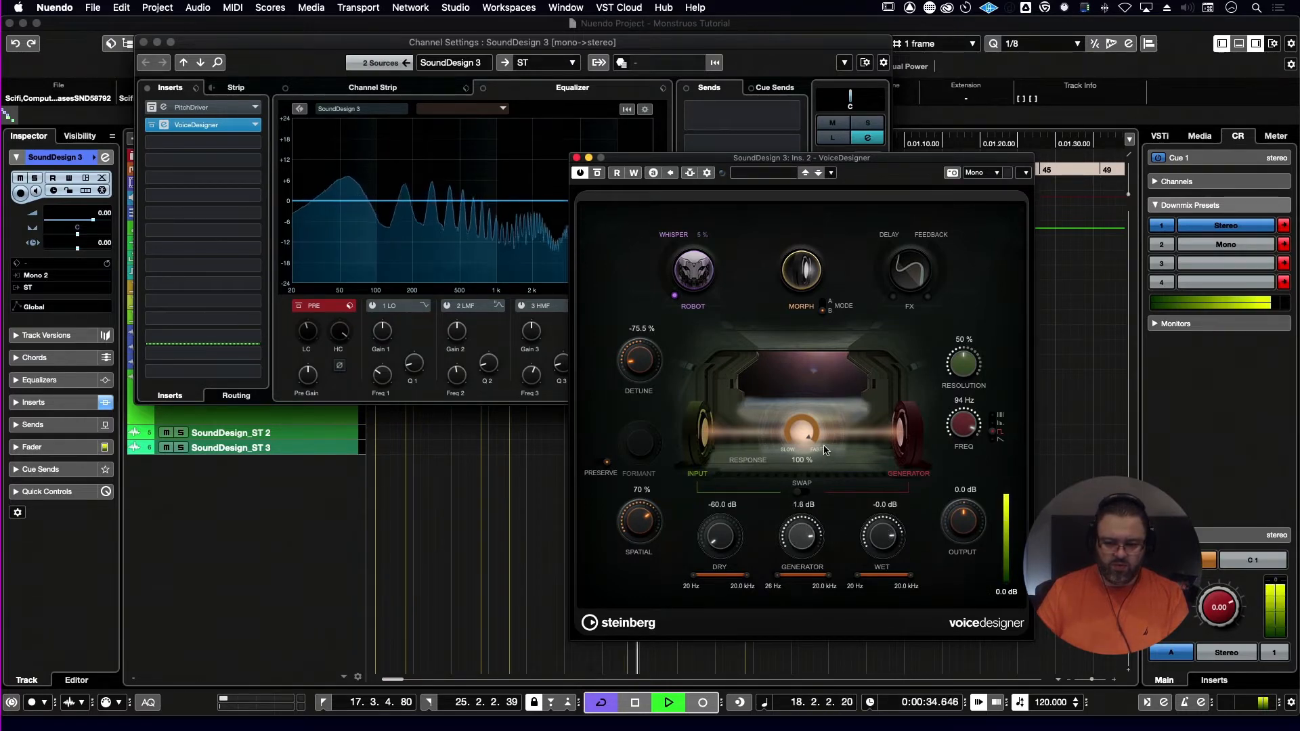
drag(824, 450, 835, 423)
key(space)
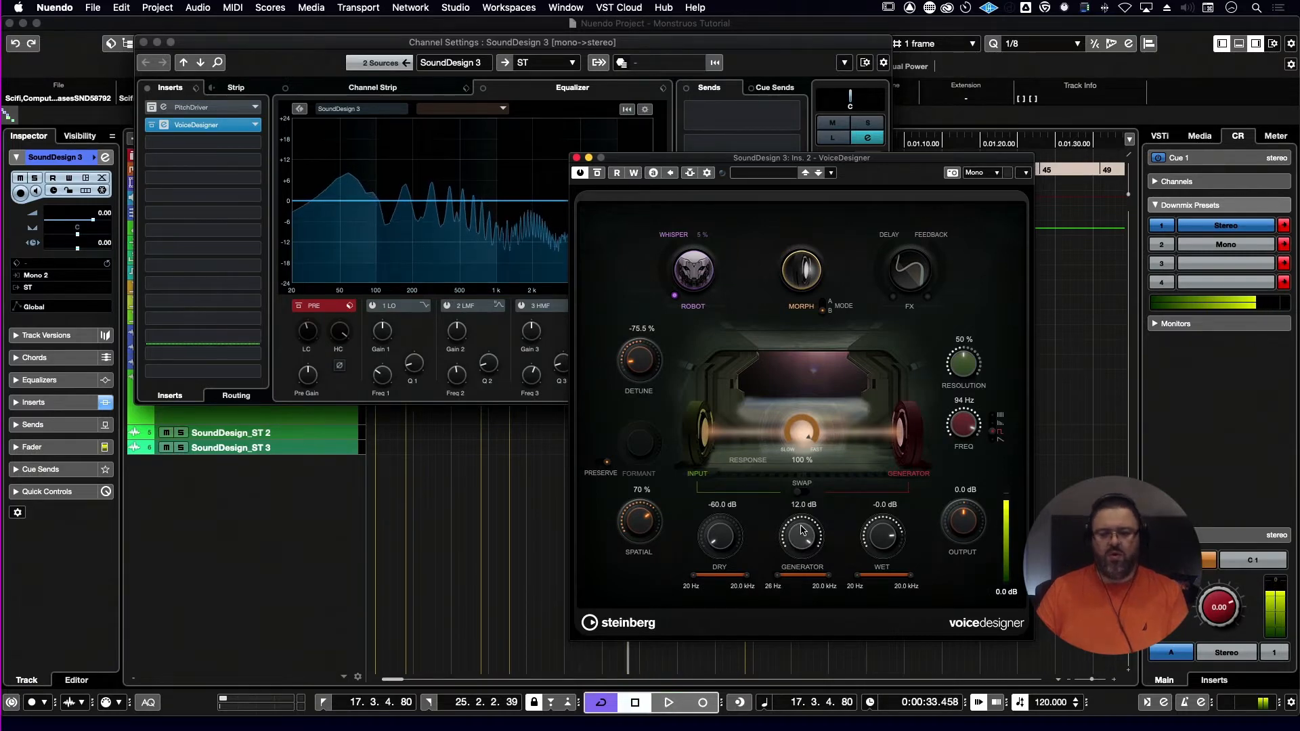
drag(801, 526, 833, 433)
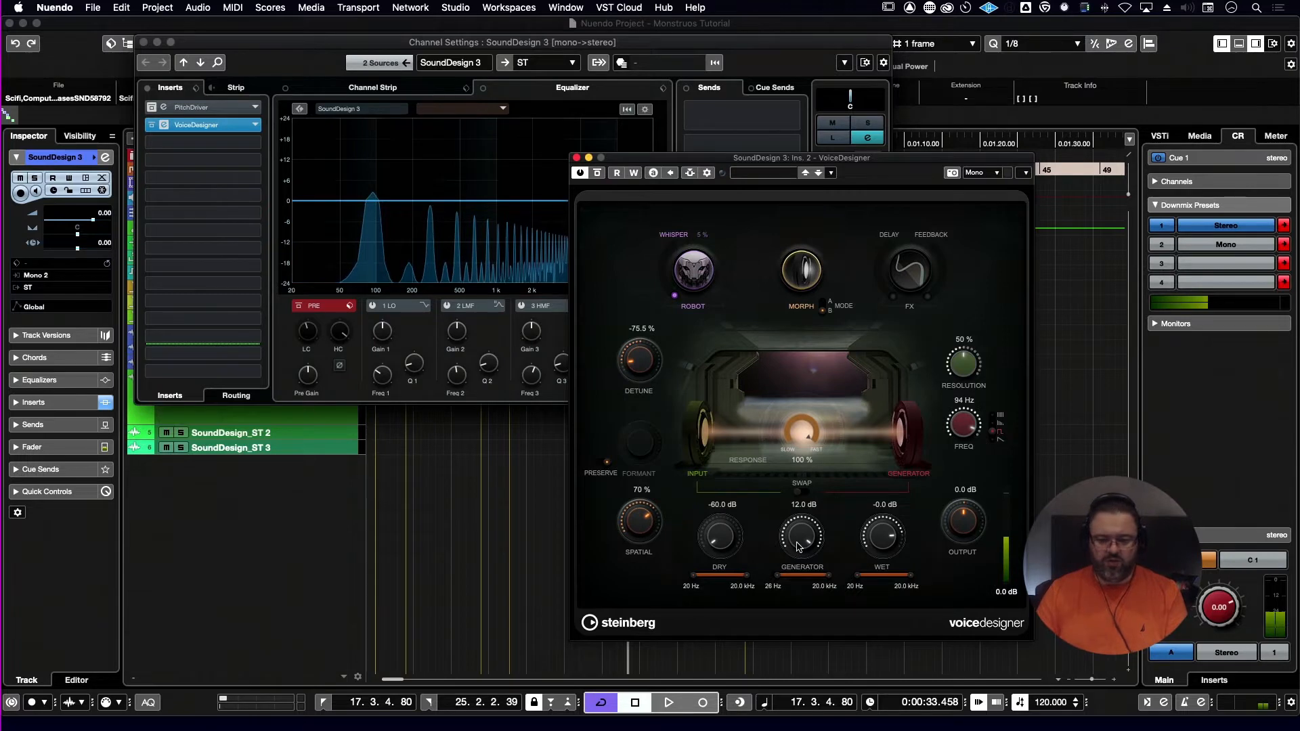
key(space)
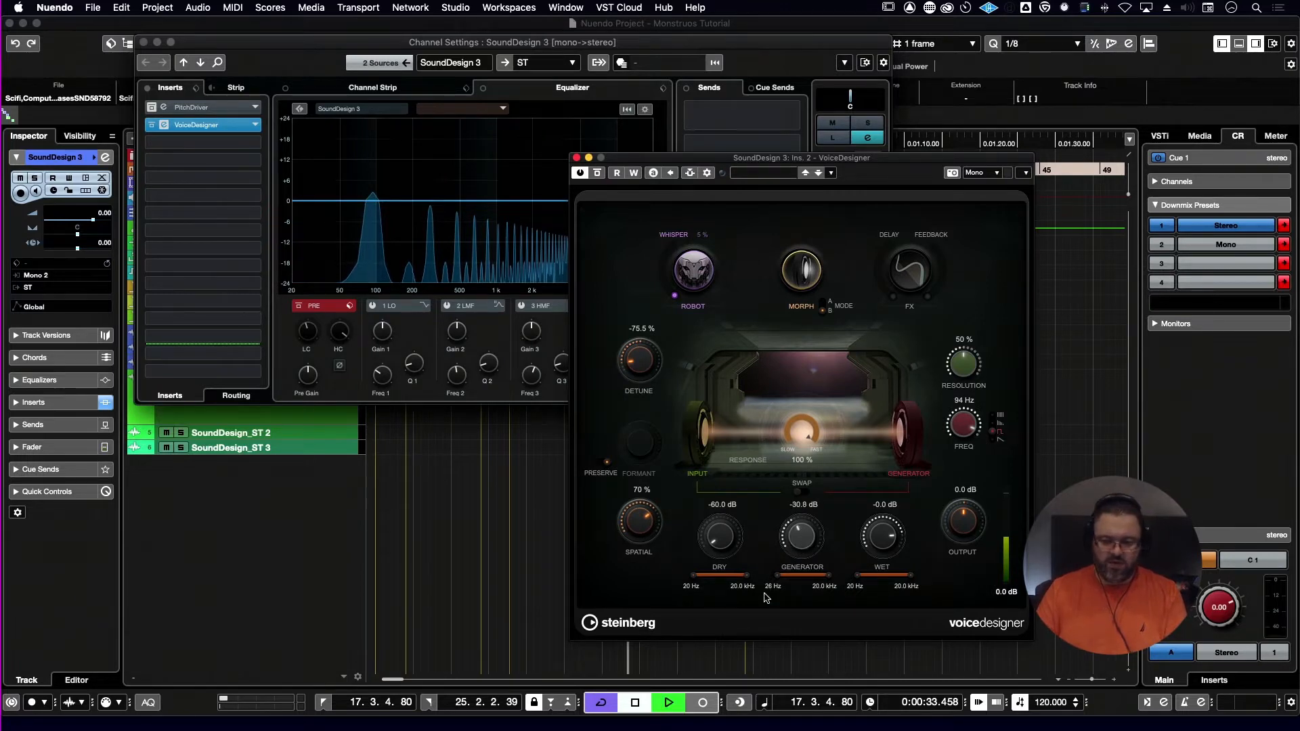
drag(766, 597, 795, 588)
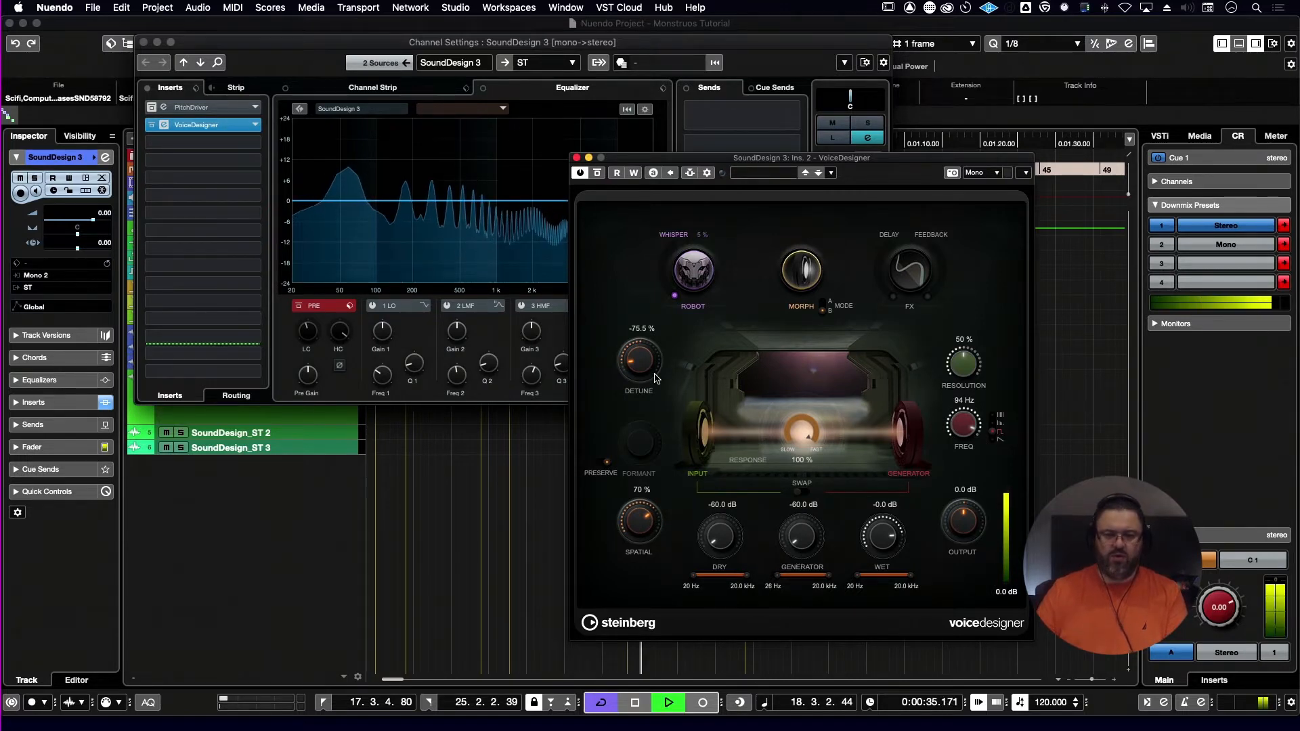
- Activate the SoundDesign 3 channel's low cut, set it to about 240 Hz during playback and stop
drag(308, 345, 308, 336)
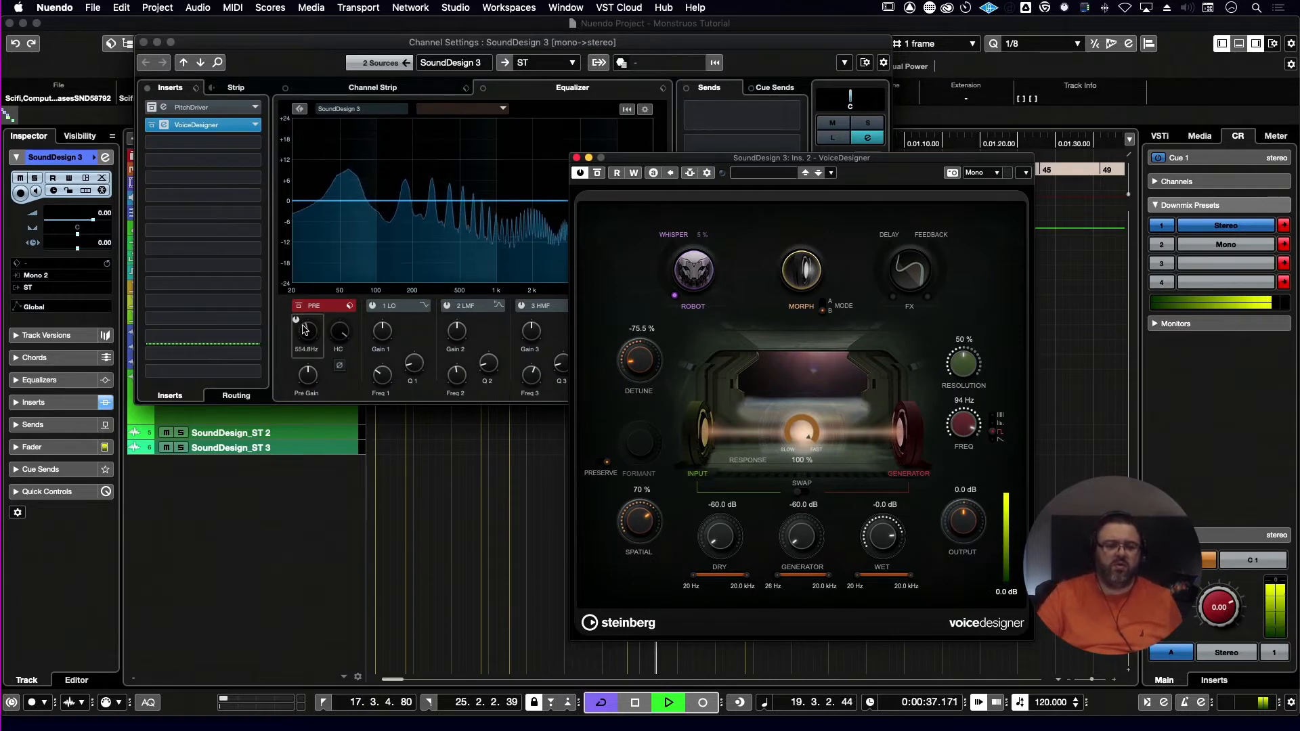
click(297, 320)
click(296, 320)
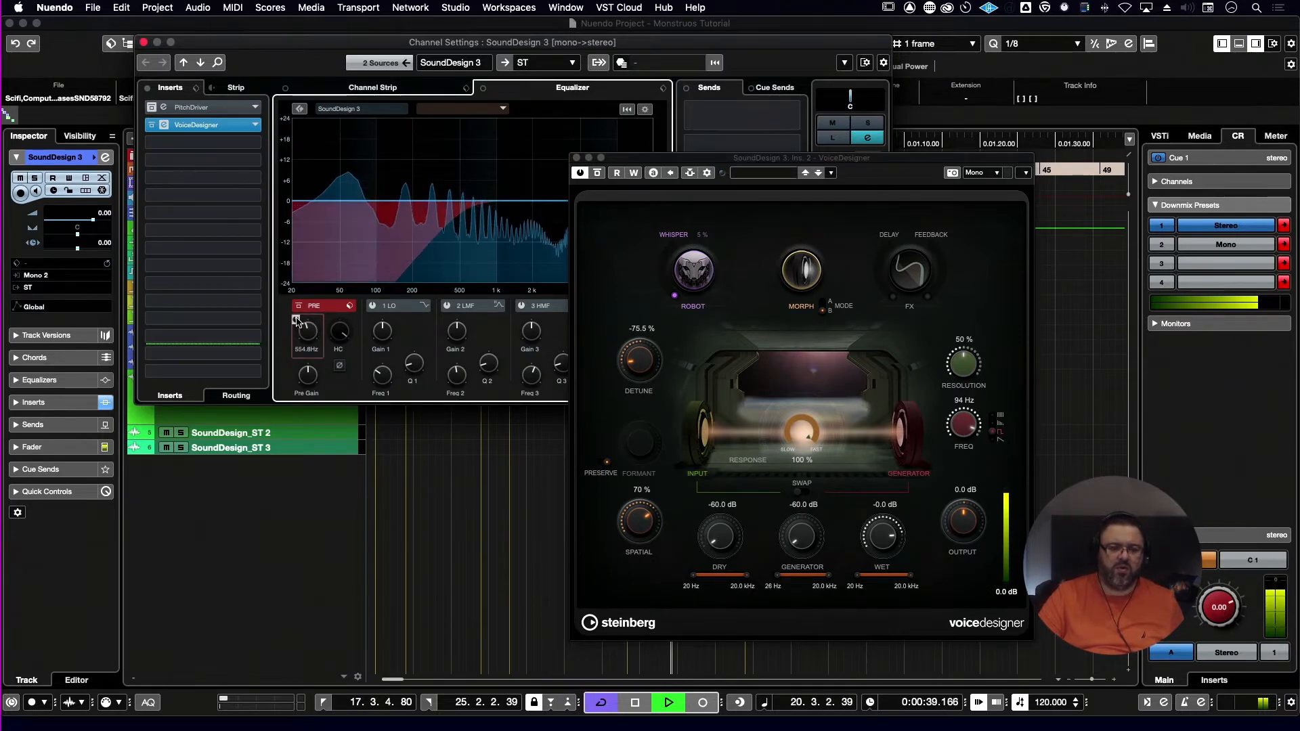
drag(307, 331, 307, 342)
key(space)
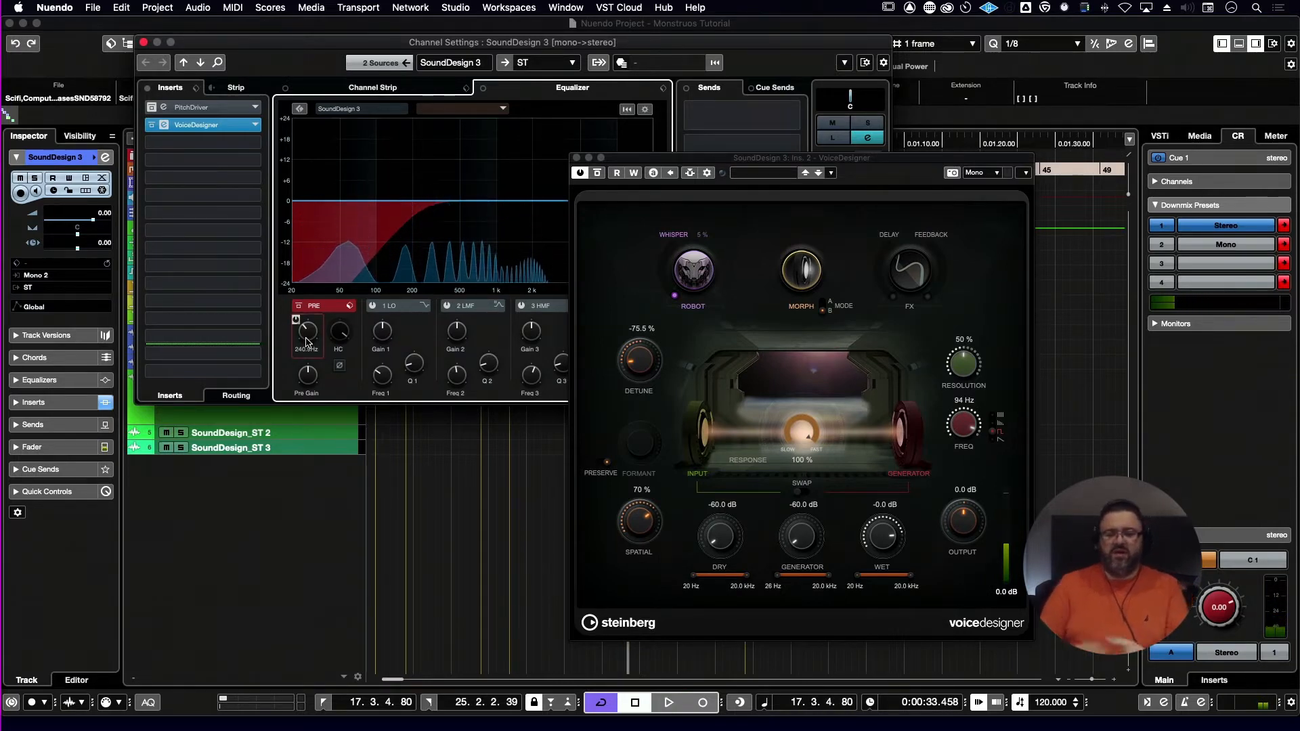
- Toggle Morph off and back on, and inspect the VoiceDesigner side-chain routing from the SoundDesign_ST 1 track
click(803, 266)
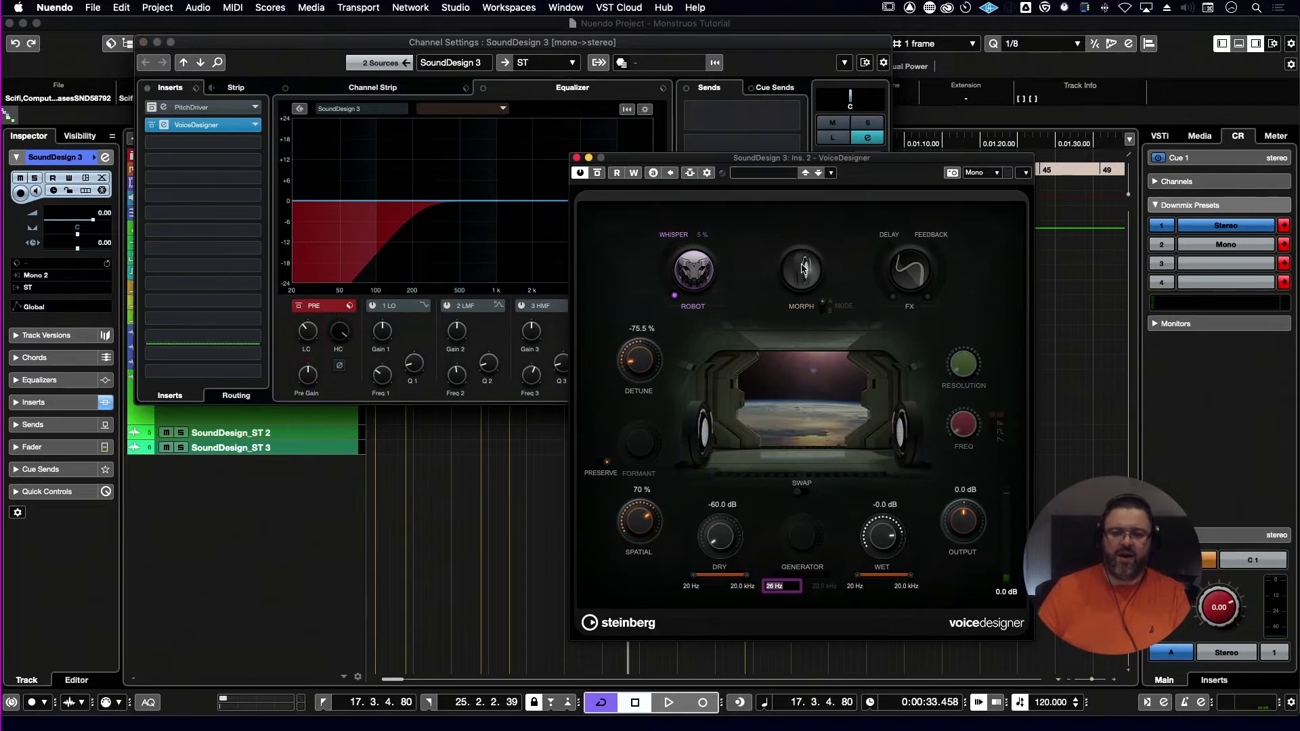
click(802, 266)
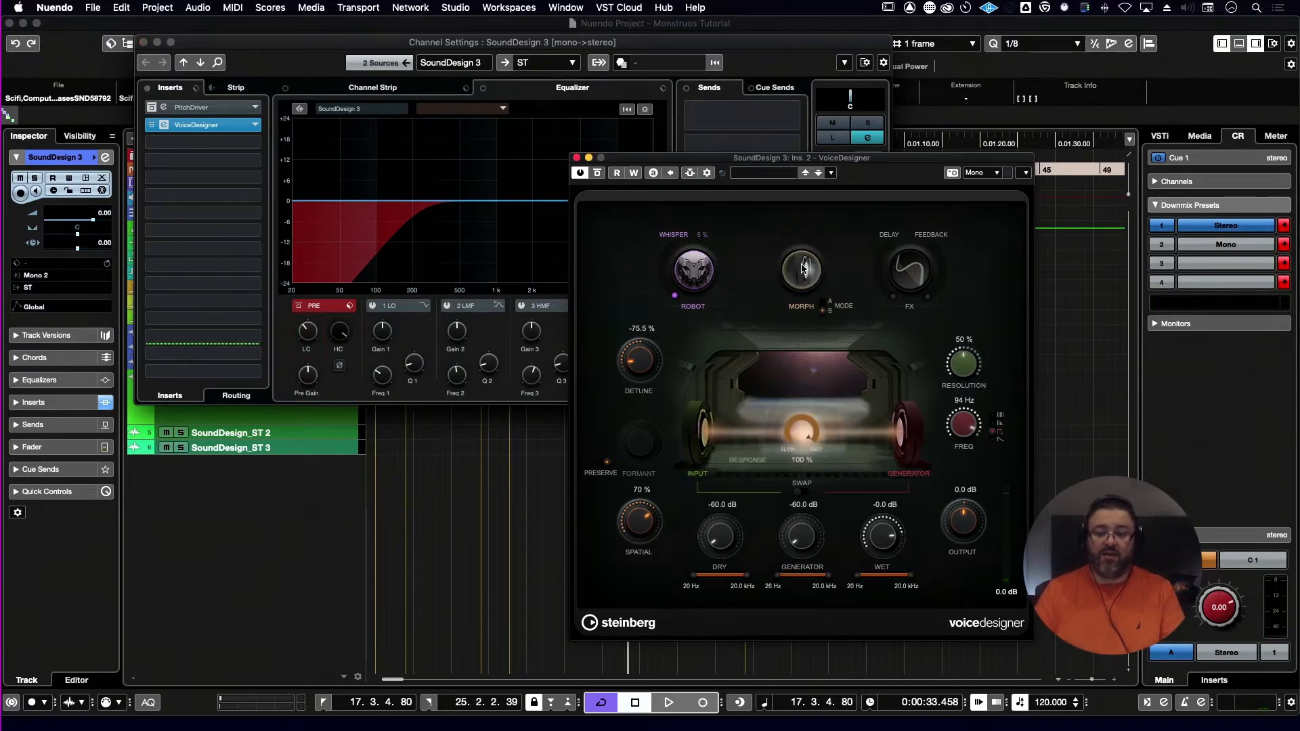
click(708, 174)
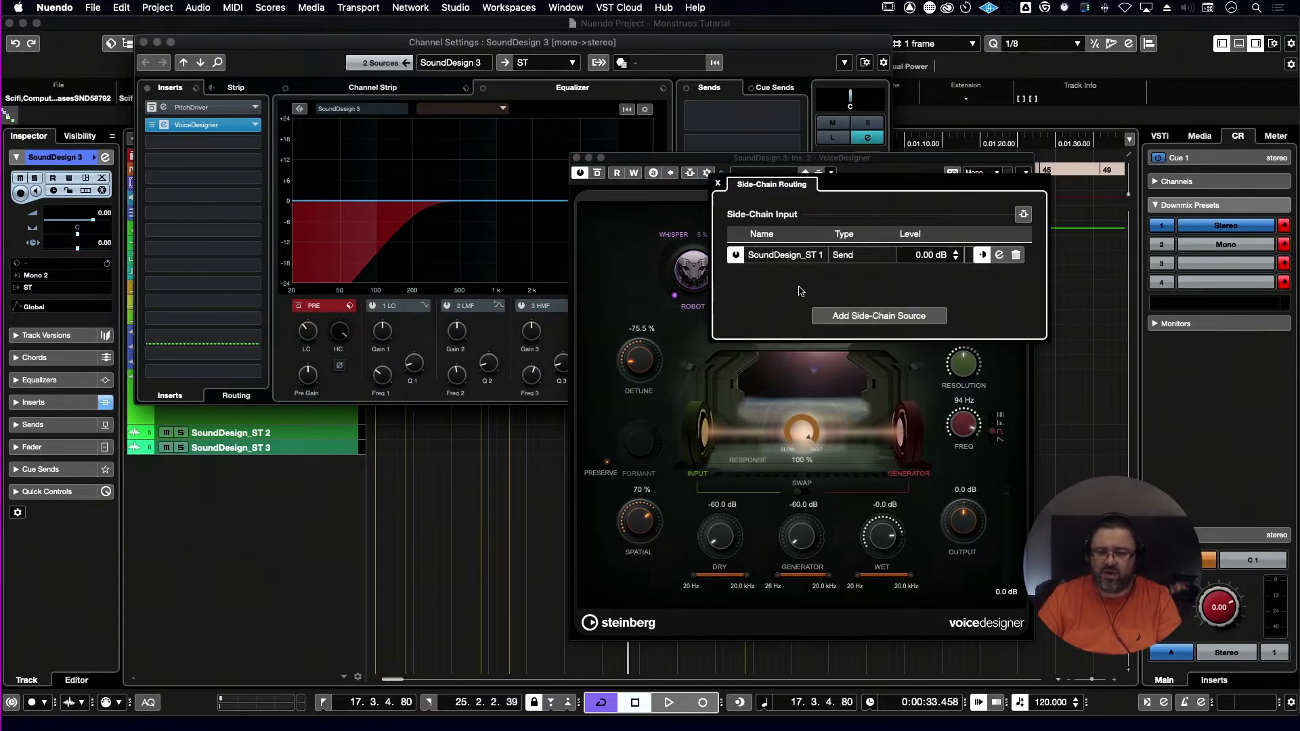
click(981, 255)
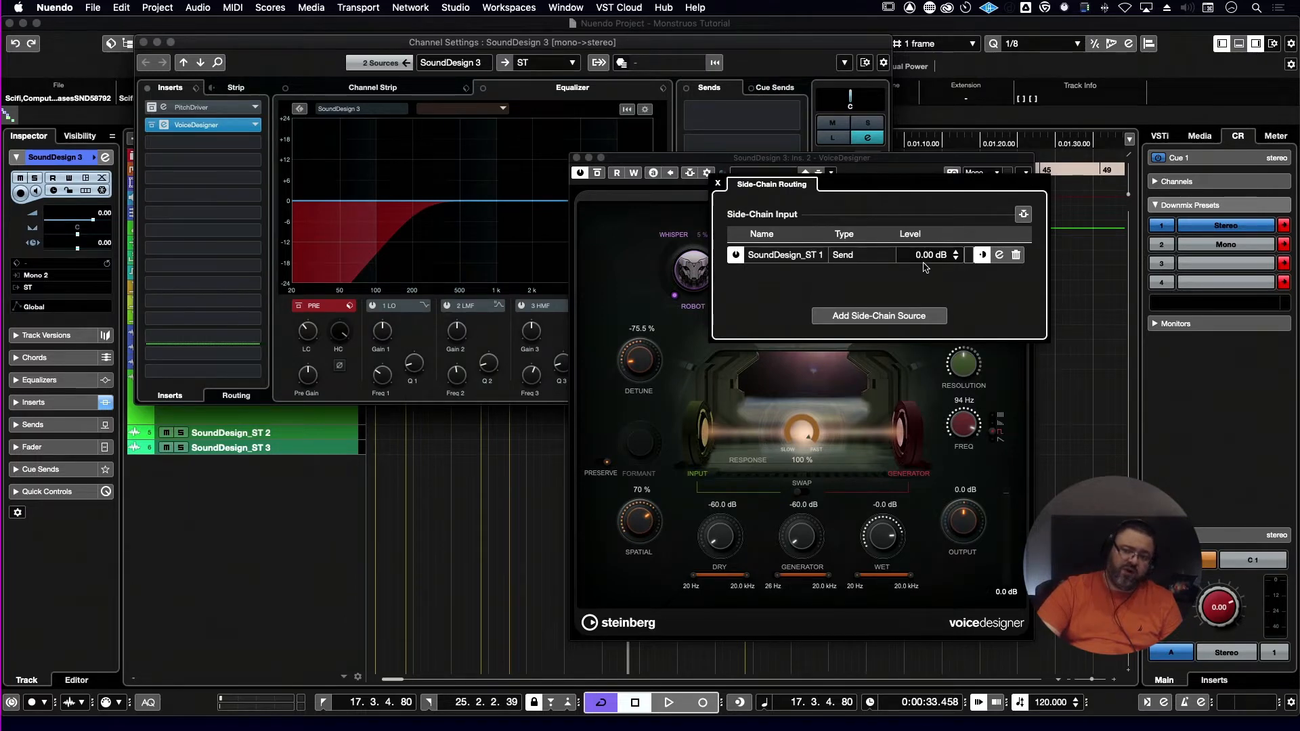
click(264, 416)
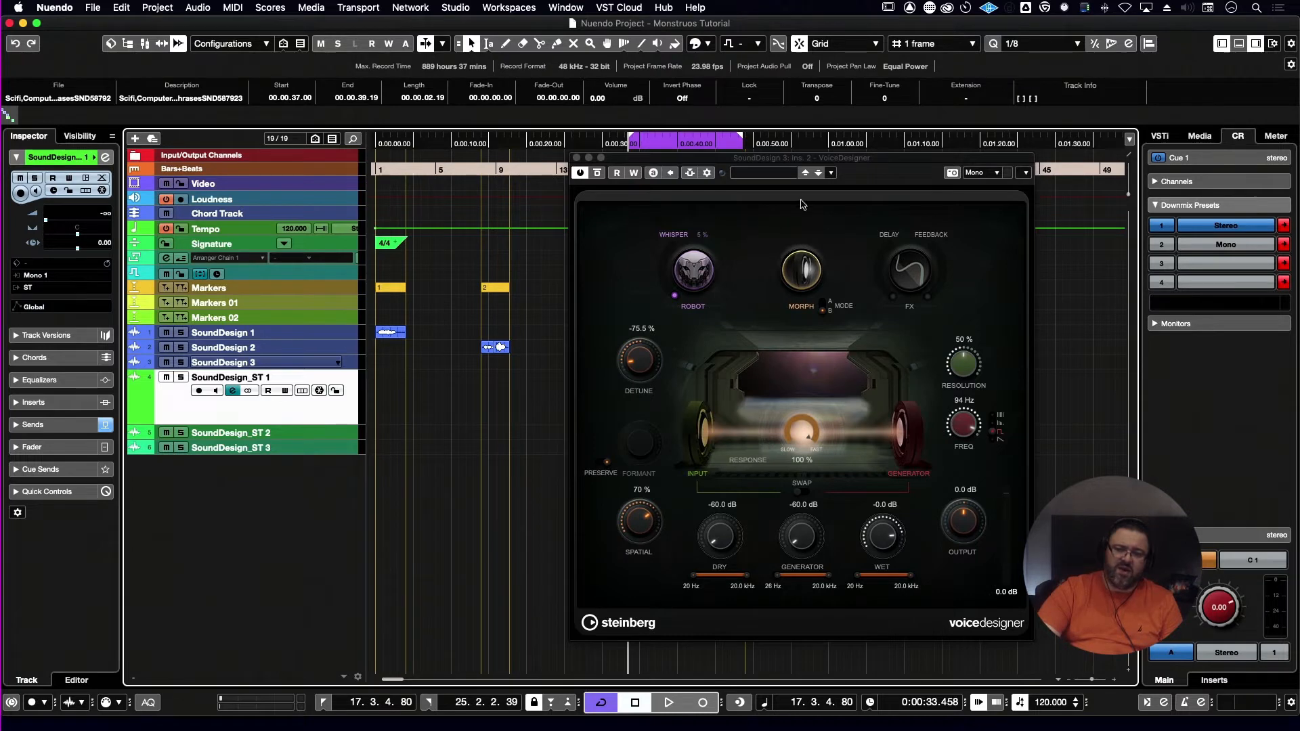
click(709, 173)
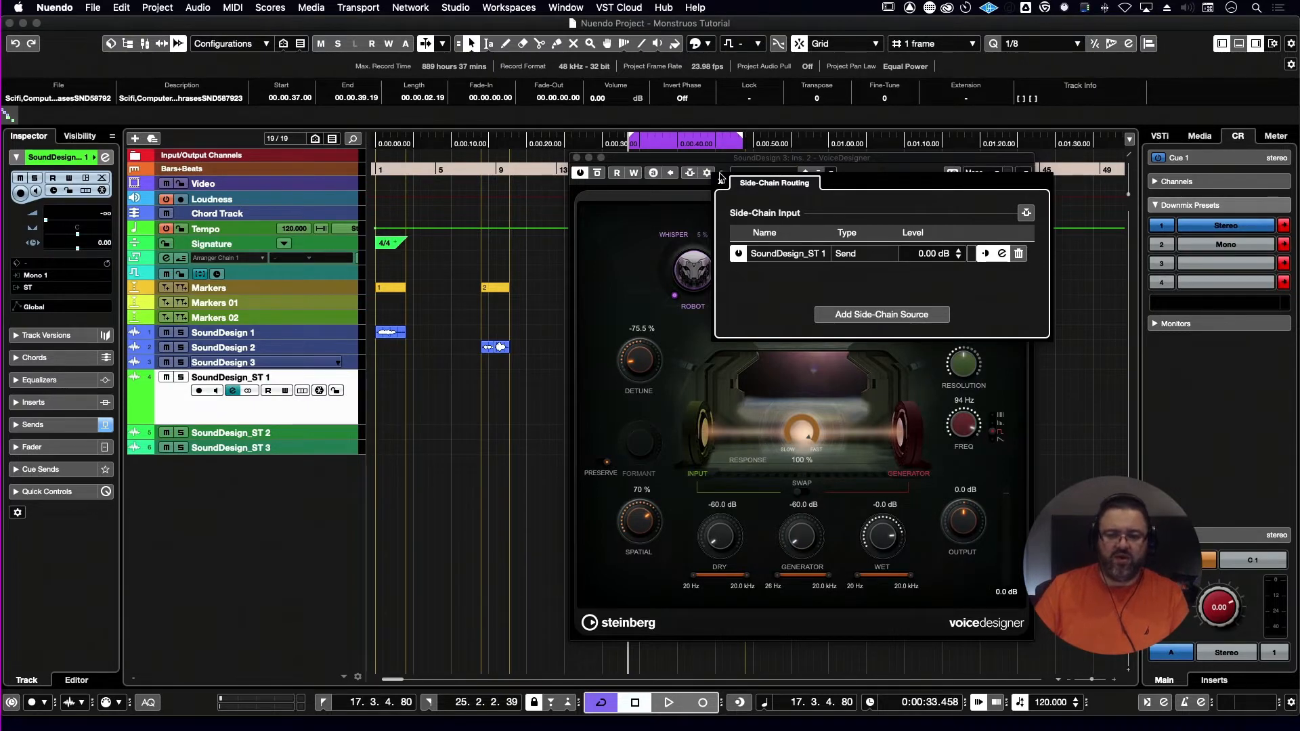
click(721, 183)
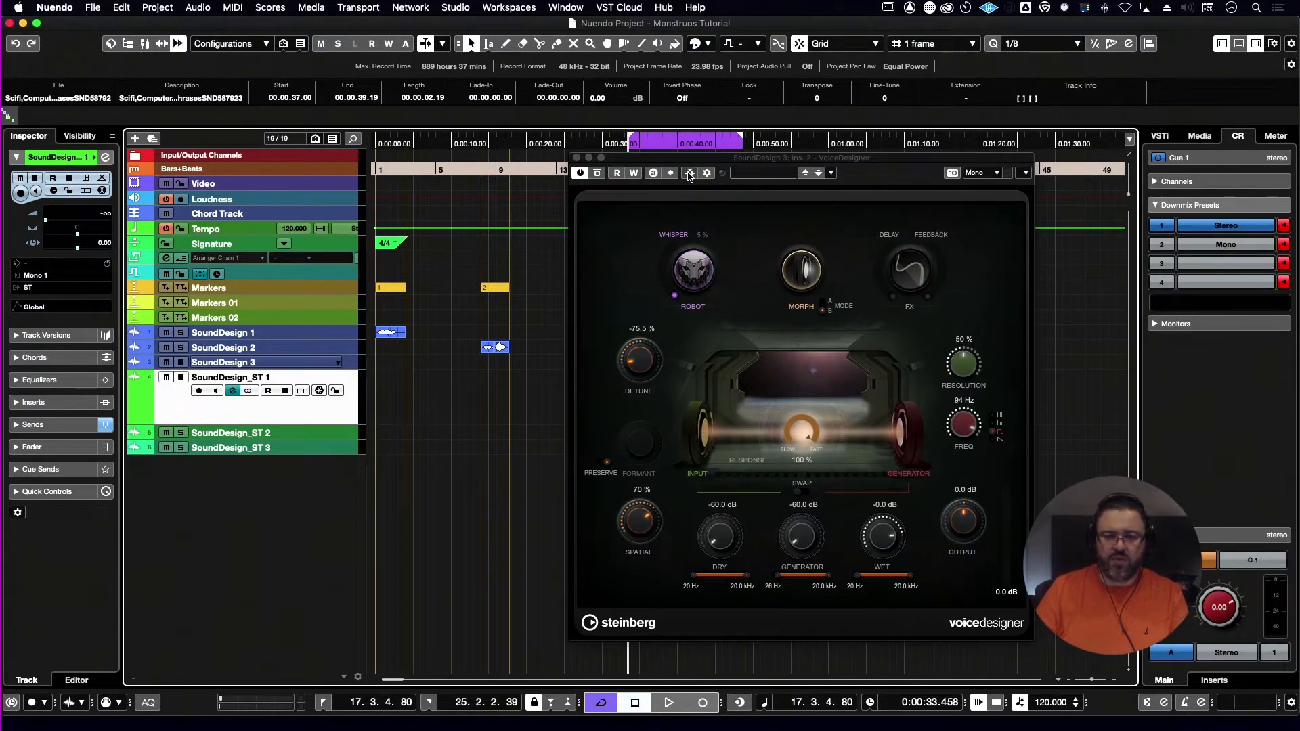
- Play the voice and toggle side-chaining to compare, leaving it activated as the morph source
key(space)
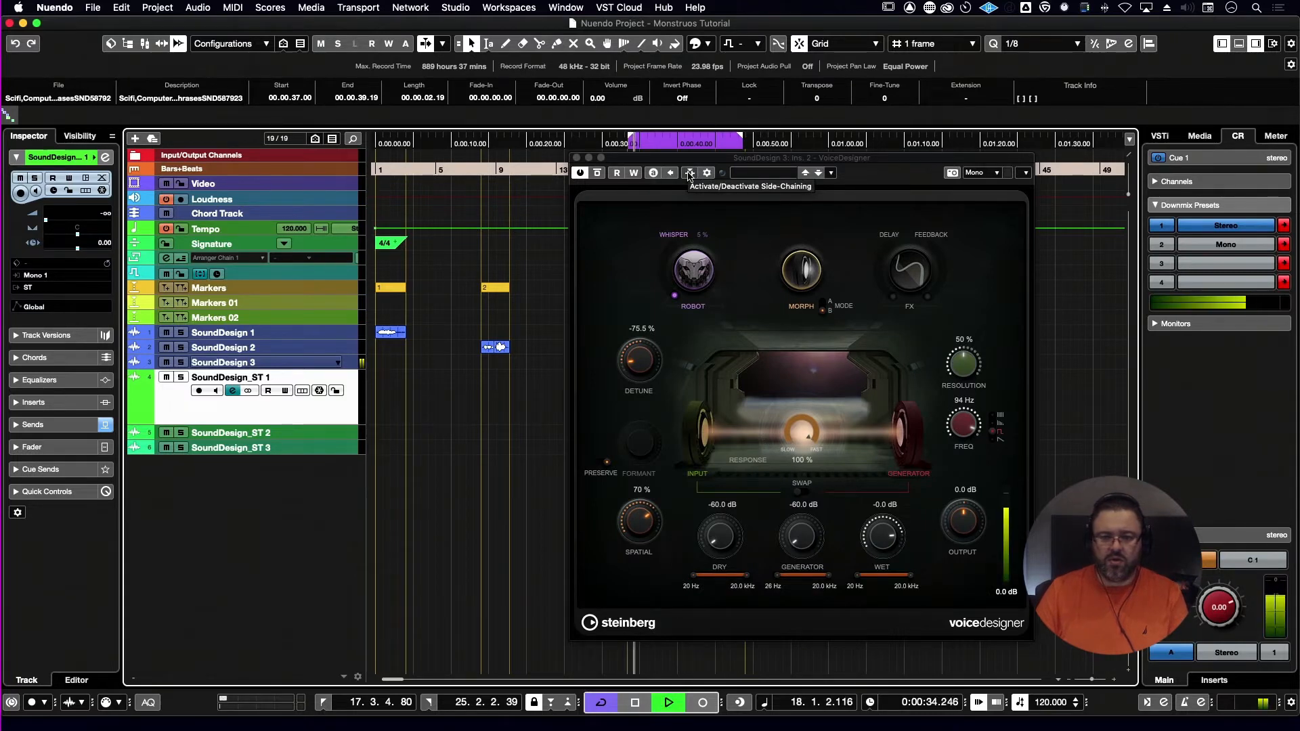
click(689, 174)
click(689, 173)
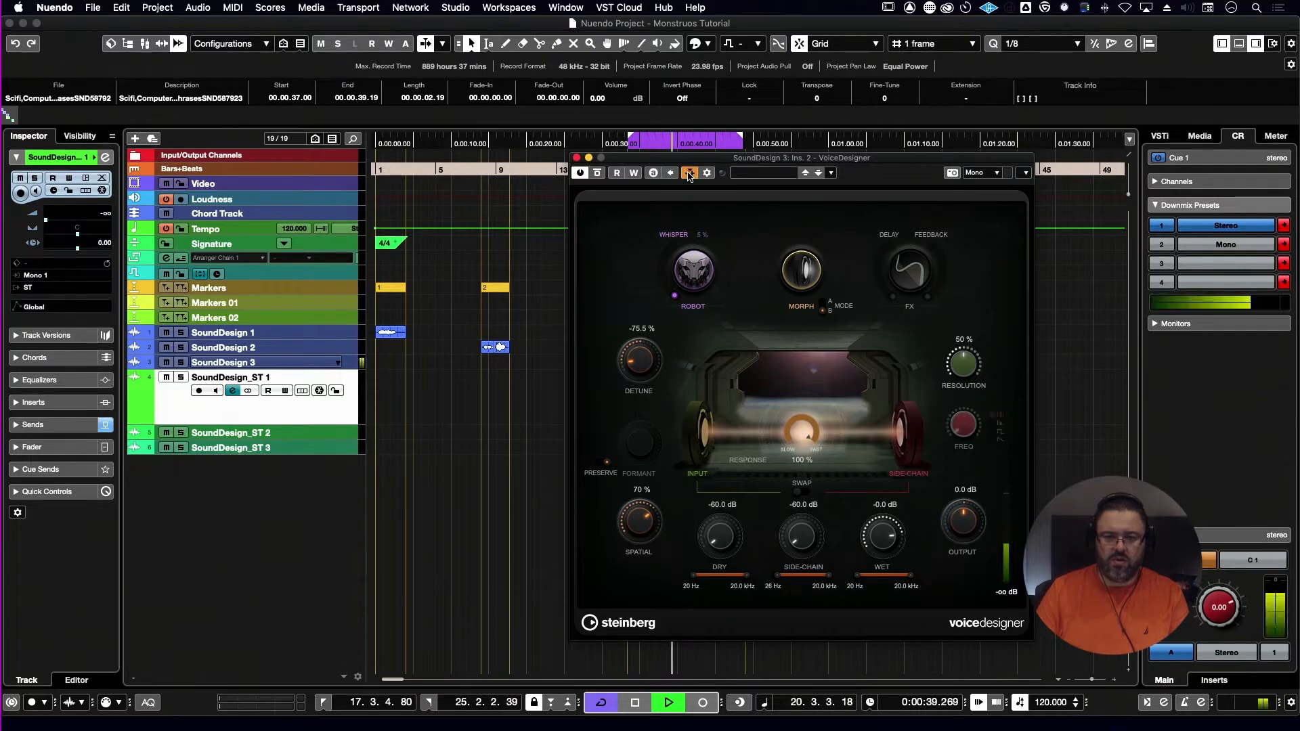
click(689, 173)
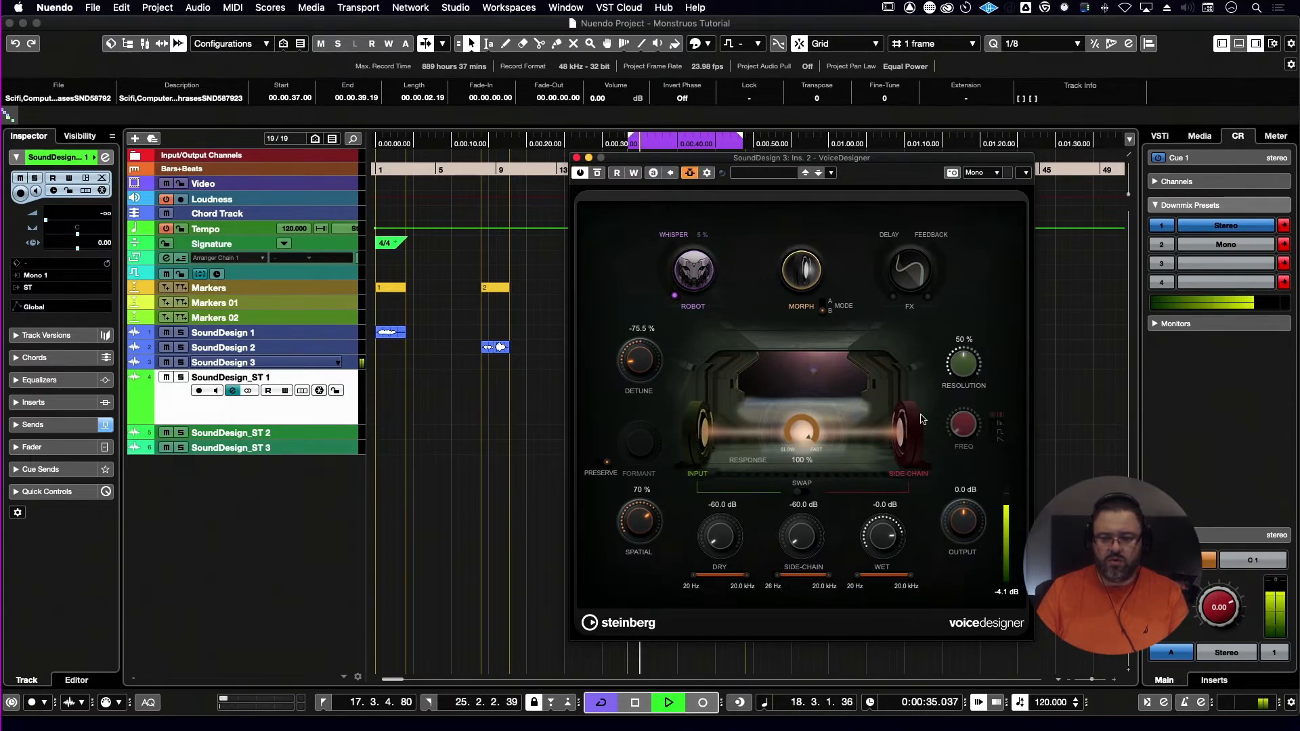
- Switch the side-chained Morph to mode A with Robot off, setting Resolution to 100% and Transition to 29%
click(823, 303)
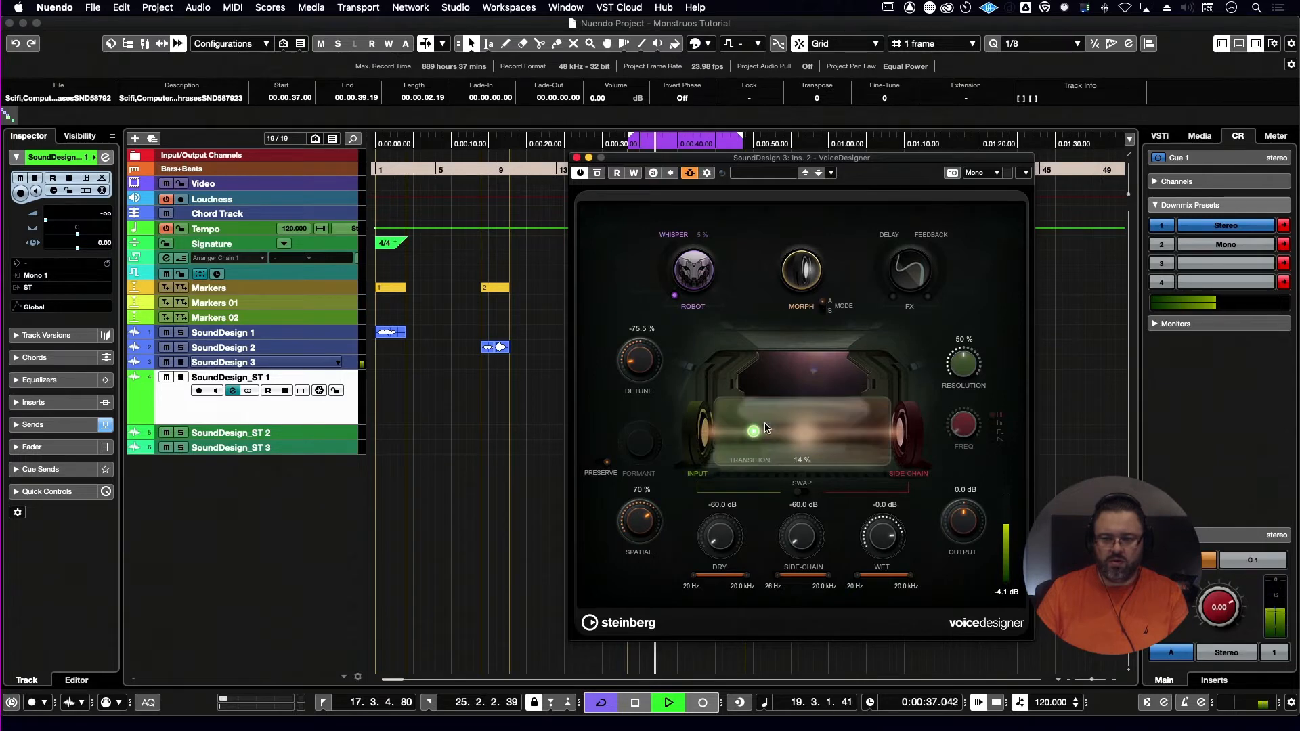
drag(766, 428, 844, 448)
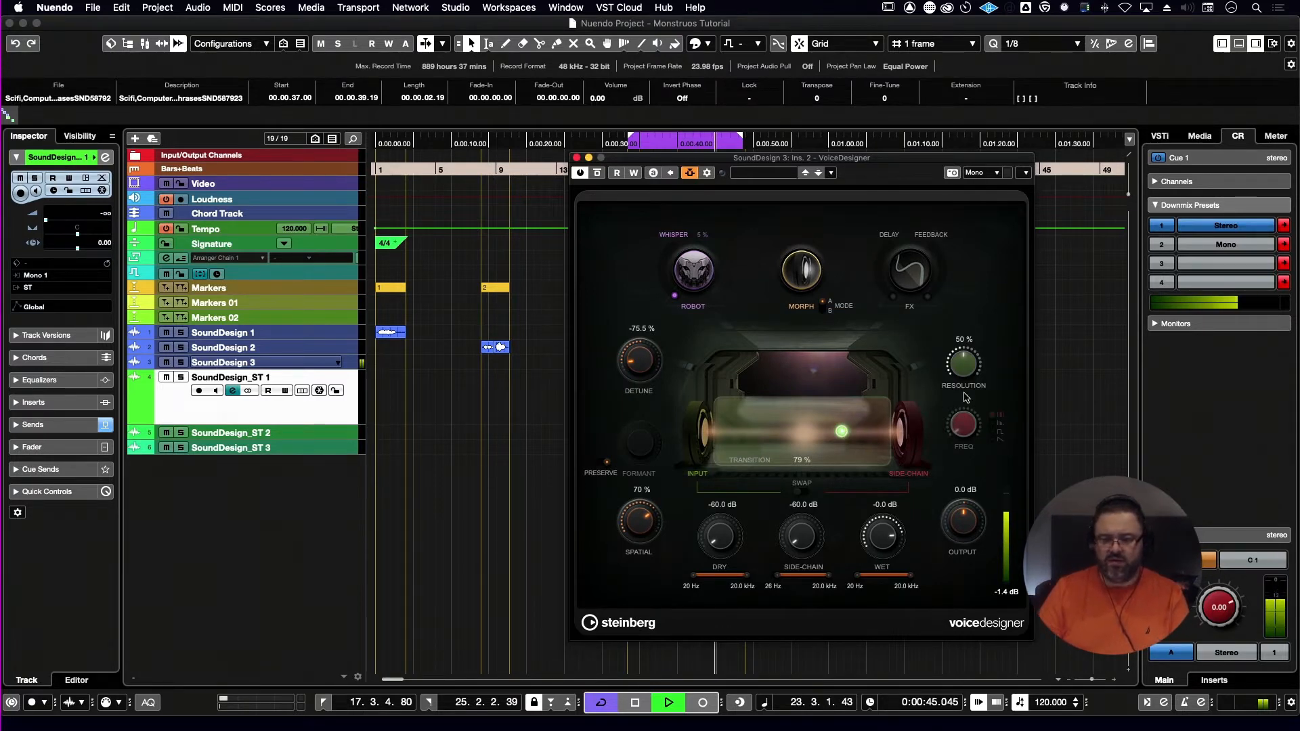
drag(963, 365, 995, 324)
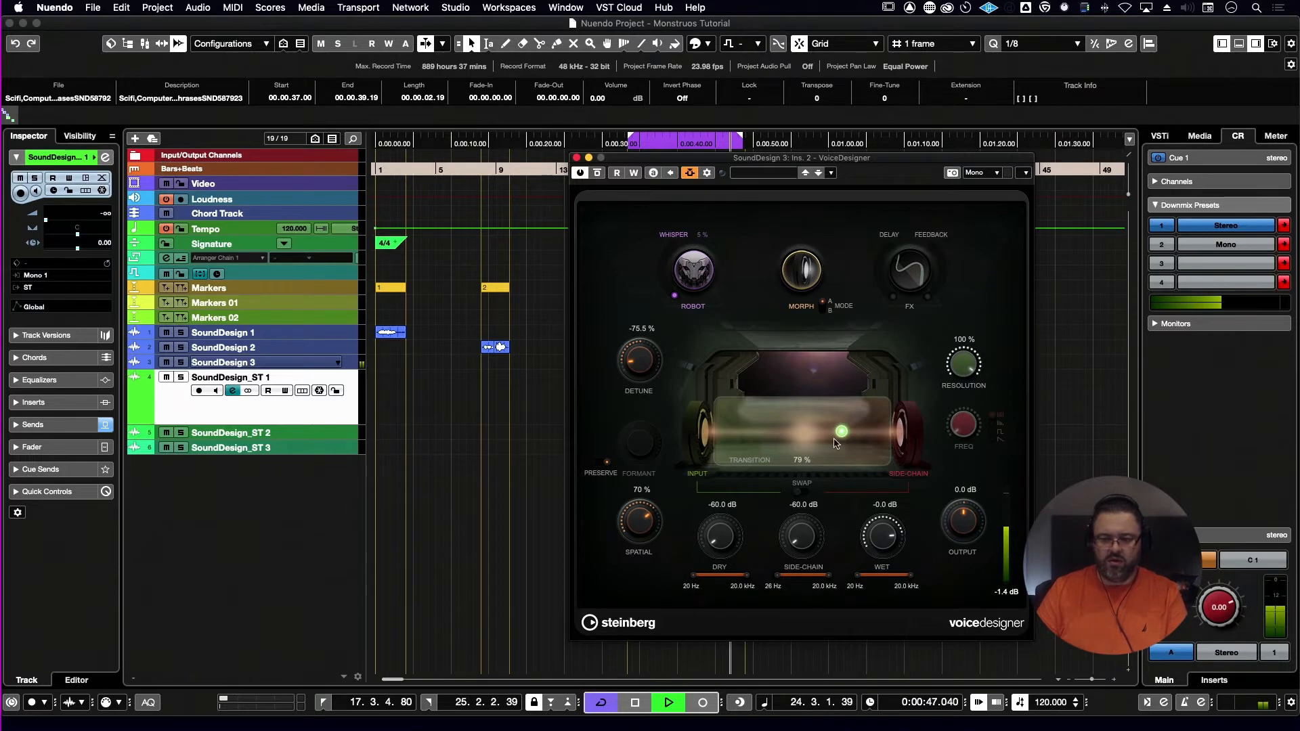
drag(841, 434, 775, 437)
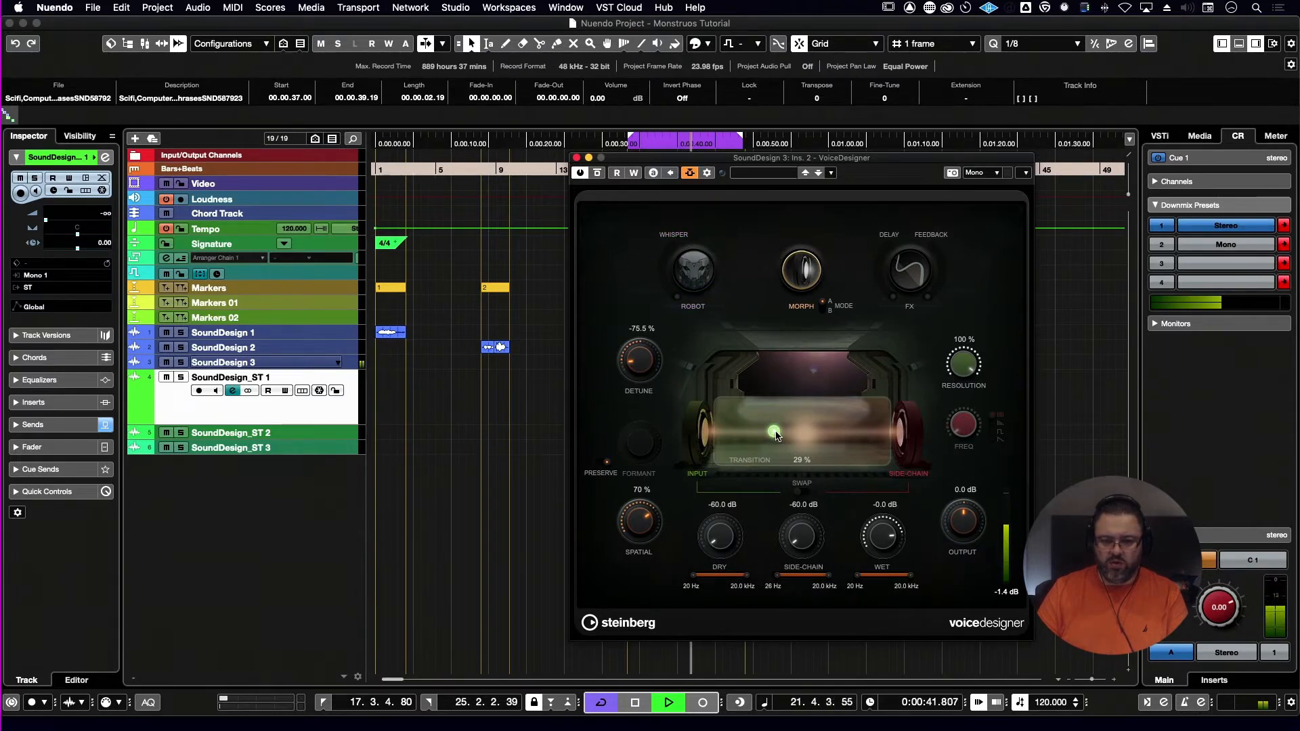
drag(776, 435, 781, 437)
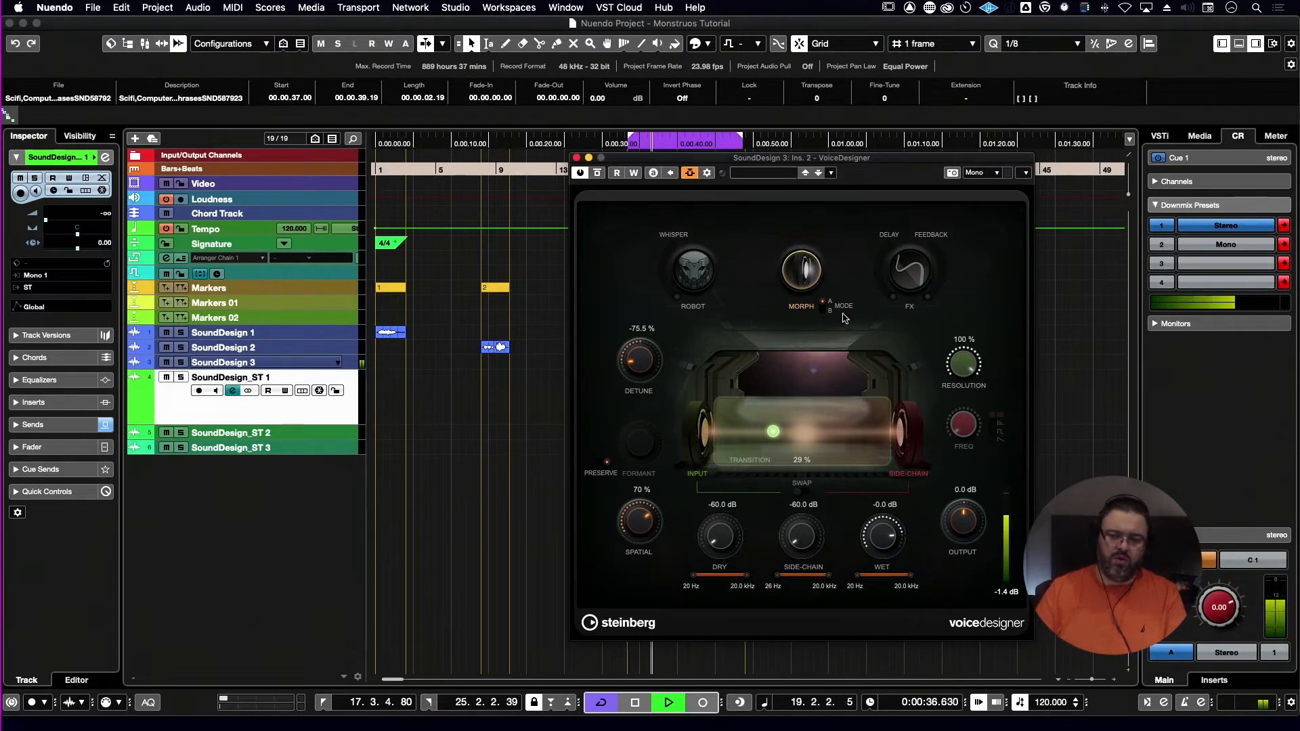
- Reset Detune to 0.0%, try a lower Resolution before restoring 100%, and raise Transition to about 37%
drag(960, 365, 954, 379)
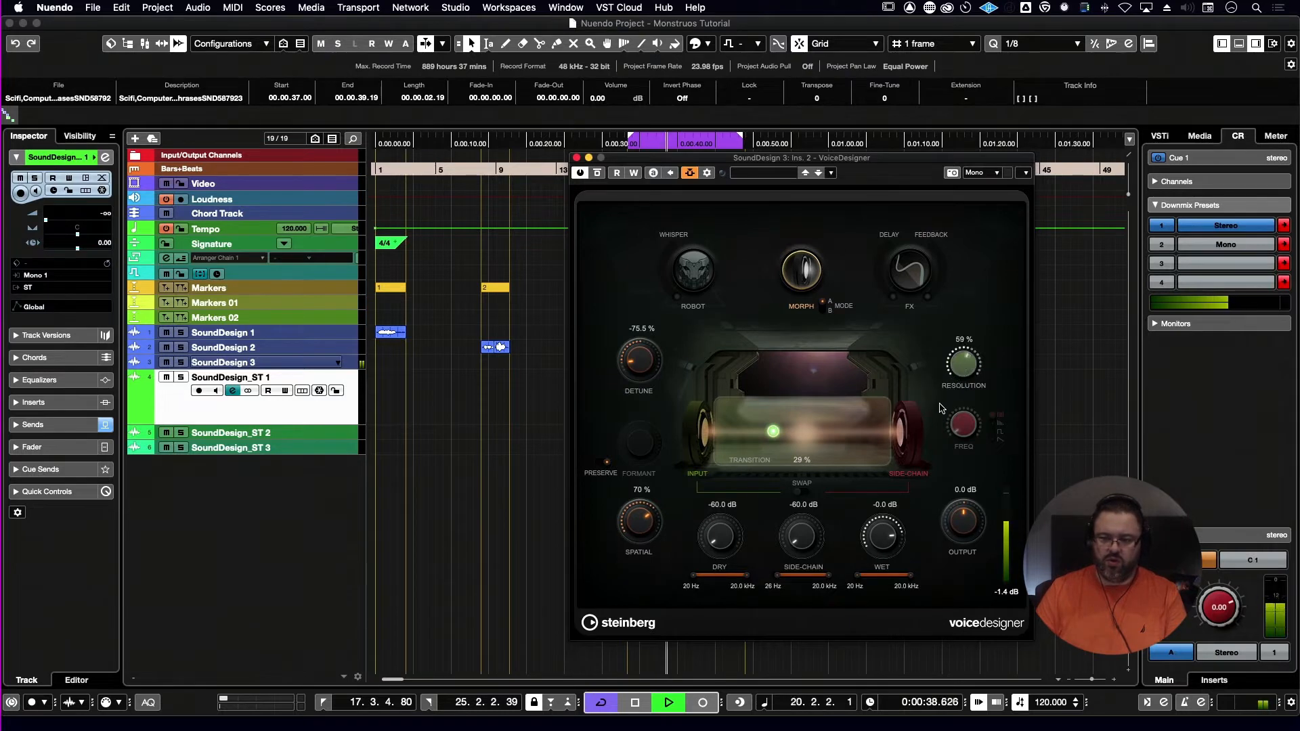
super+click(642, 361)
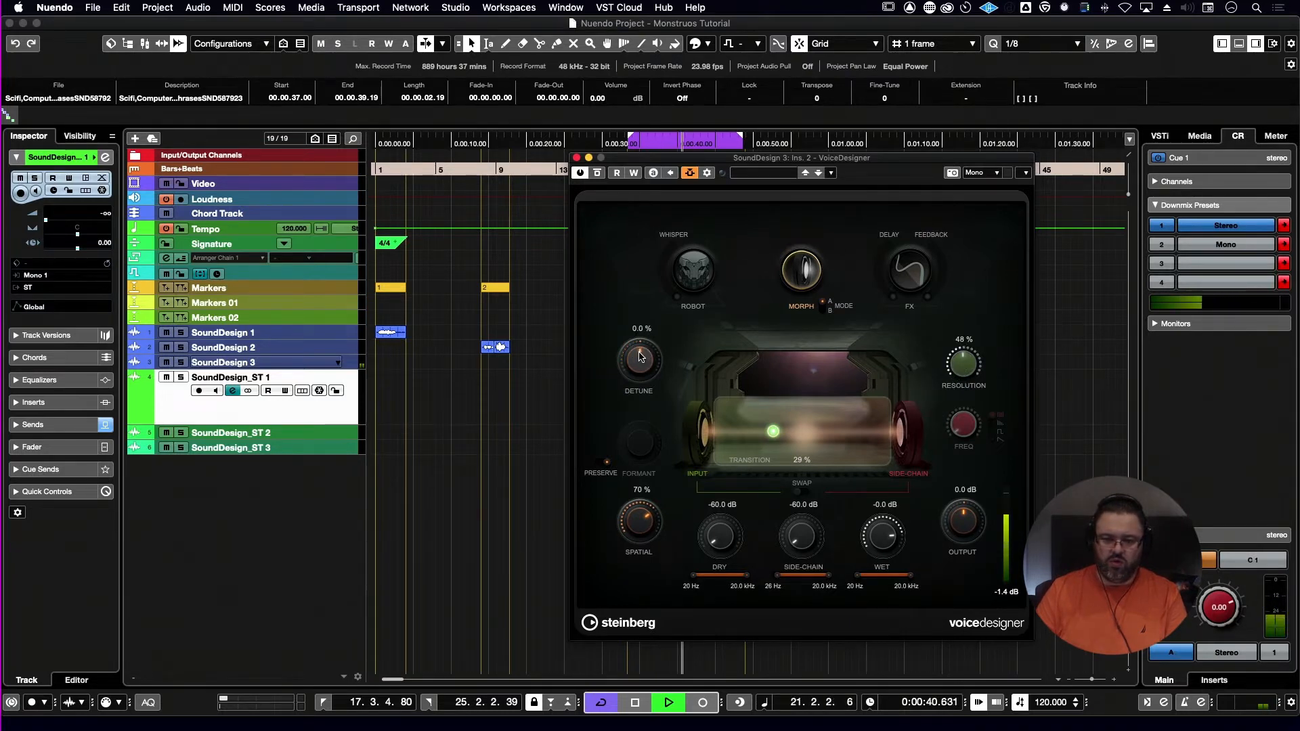
drag(966, 363, 962, 379)
super+click(962, 379)
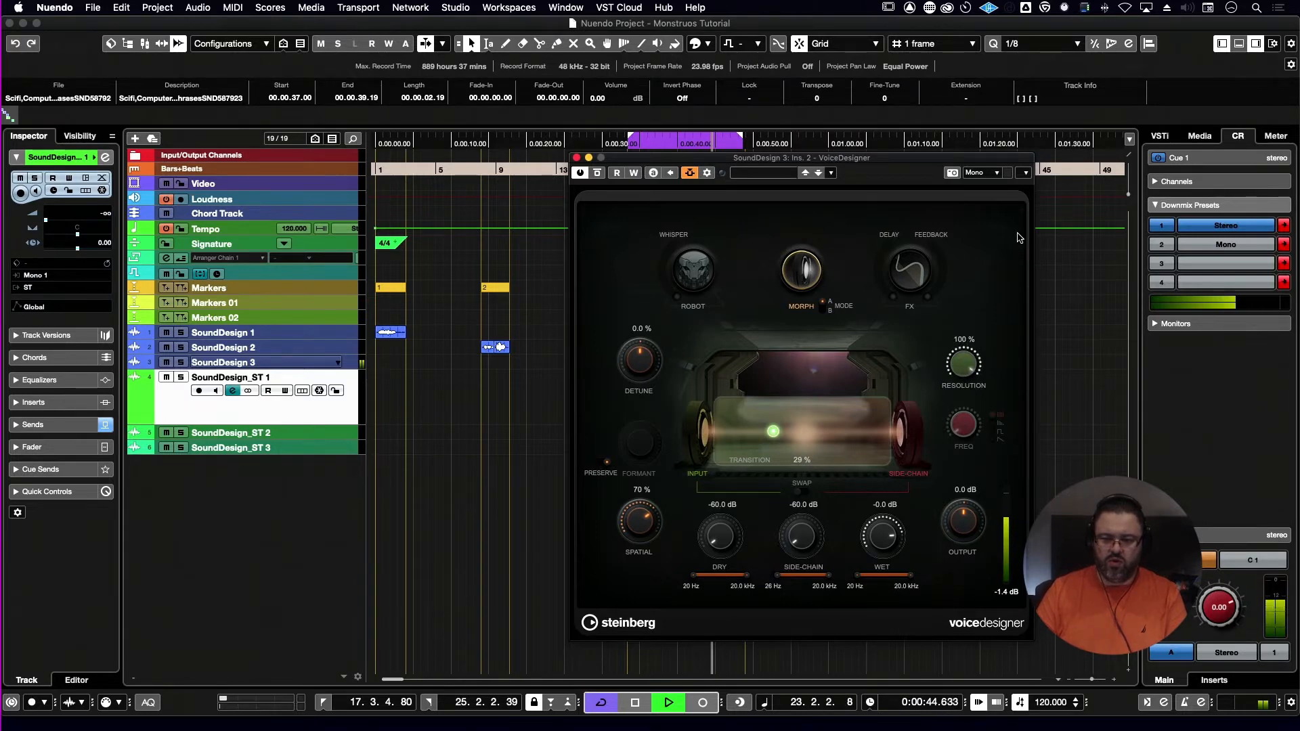
drag(773, 431, 779, 434)
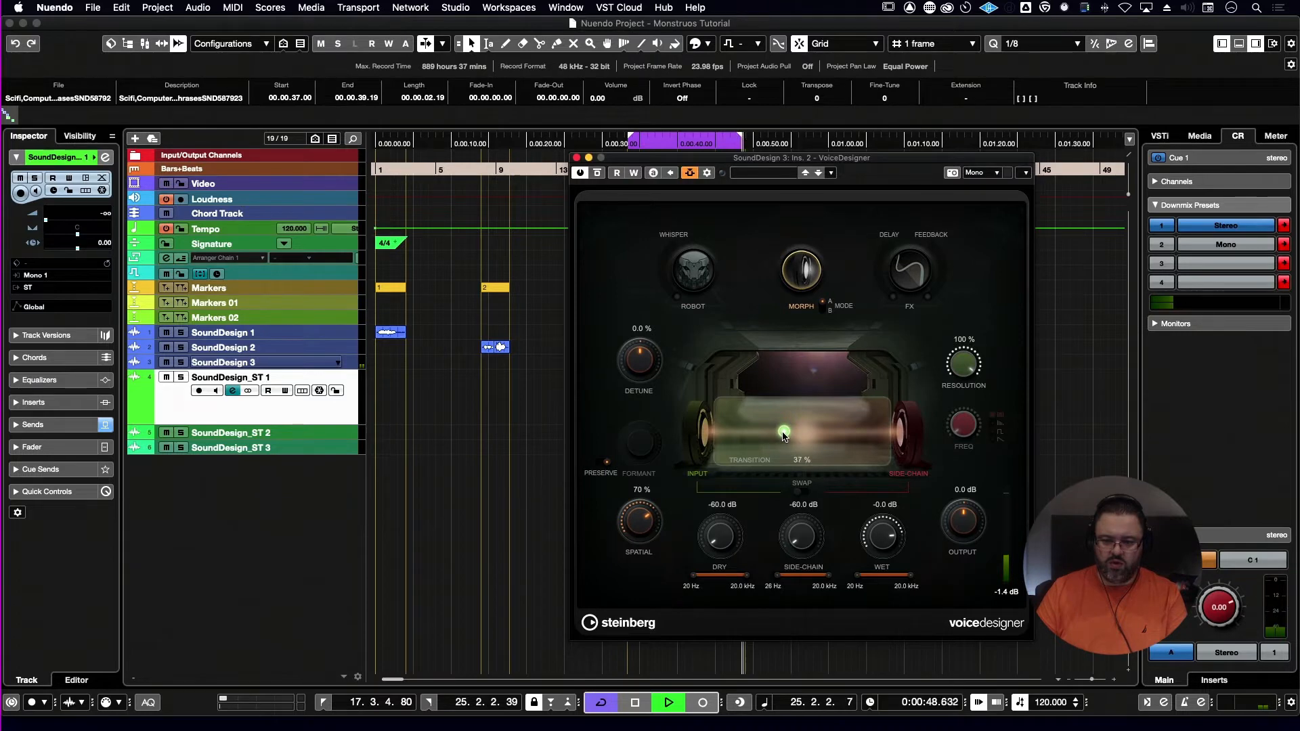
drag(784, 435, 788, 437)
- Switch the side-chained Morph to mode B, audition it with Response at 100% and stop playback
click(822, 310)
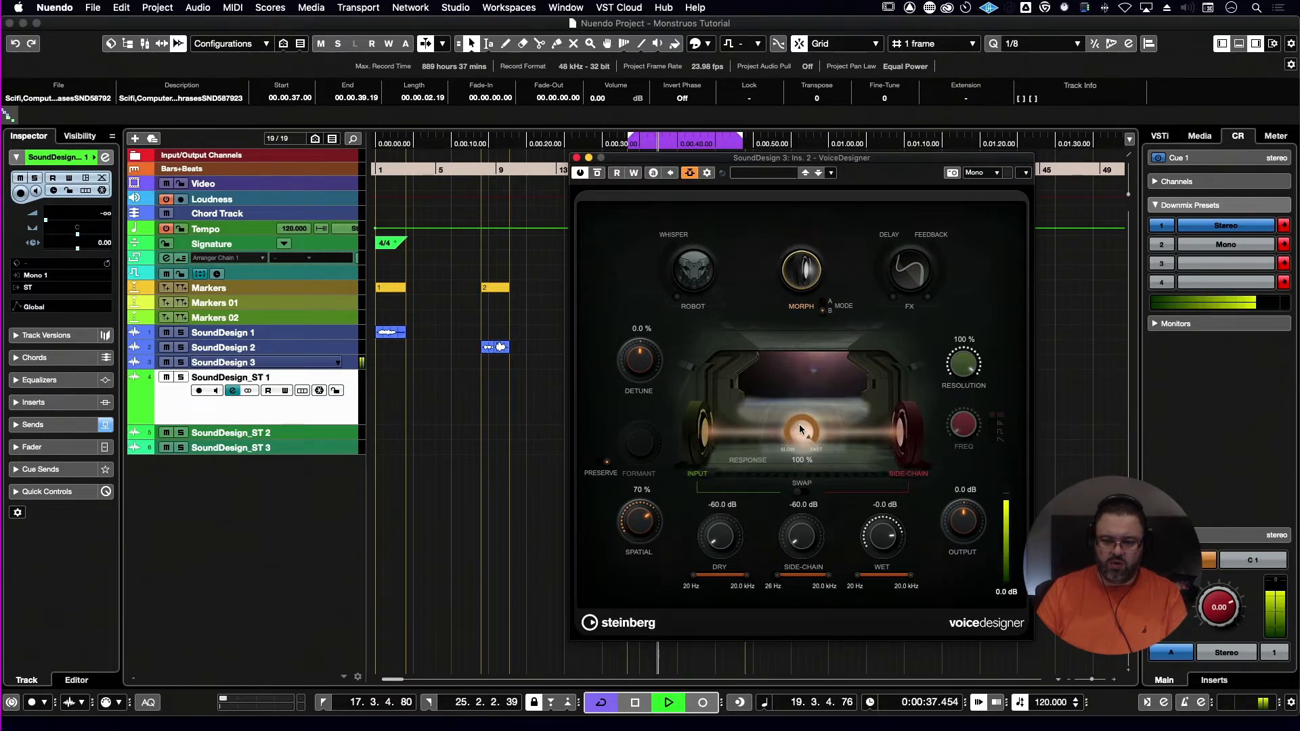
mouse_move(798, 424)
mouse_down()
mouse_move(777, 492)
mouse_move(796, 435)
mouse_up()
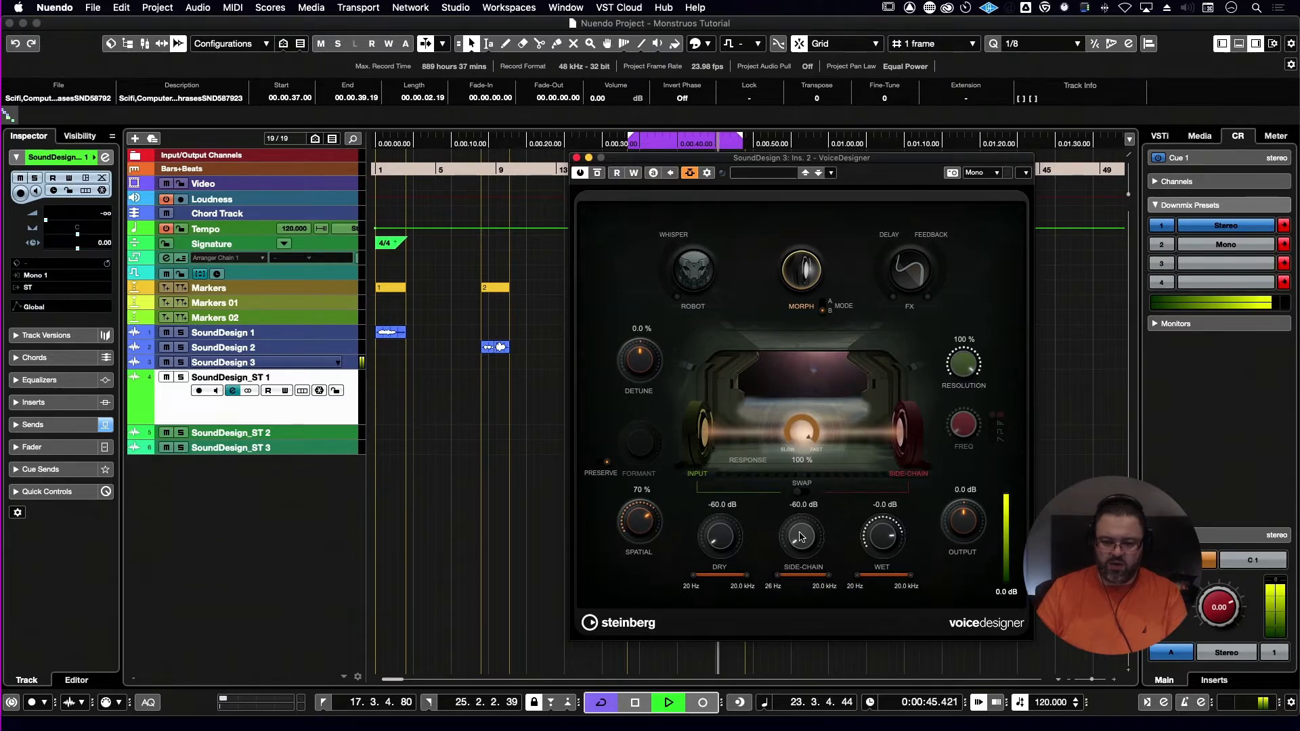
key(space)
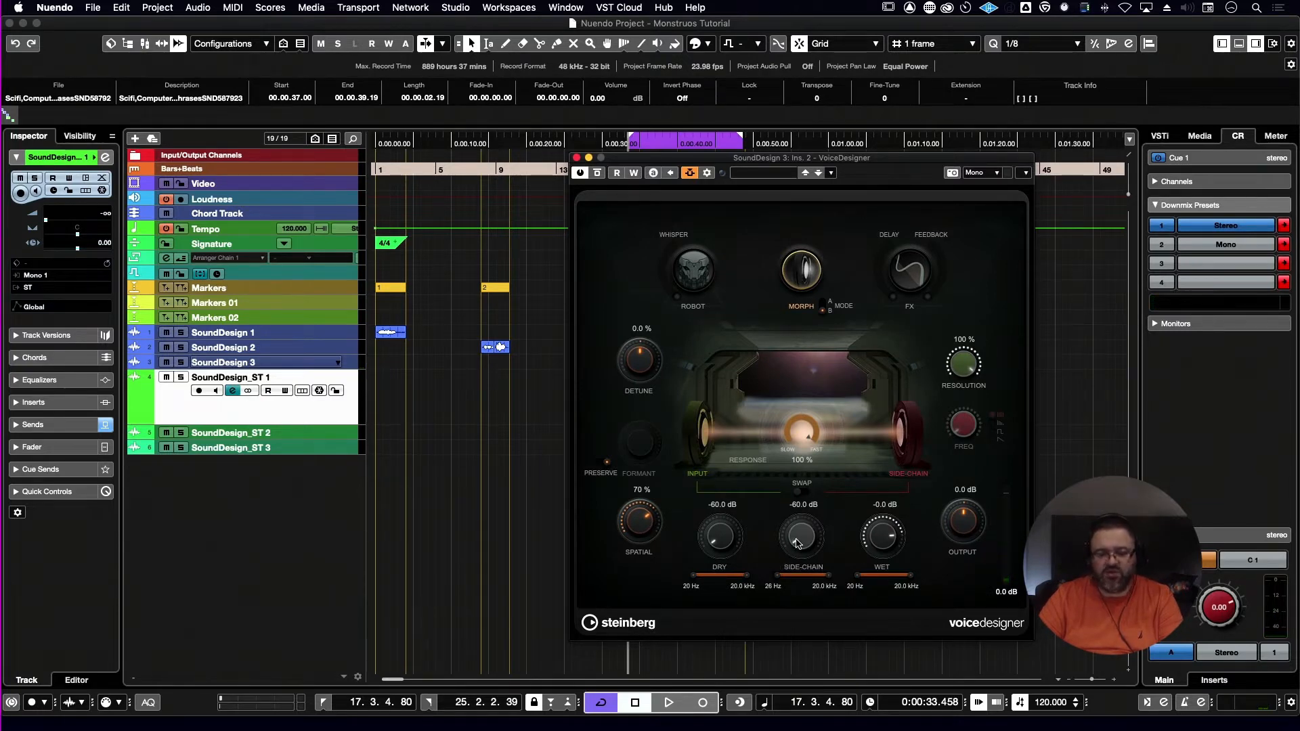
- Audition the side-chain level at 0.1 dB, then lower it in the mix and reduce the mode B Response to 64%
key(space)
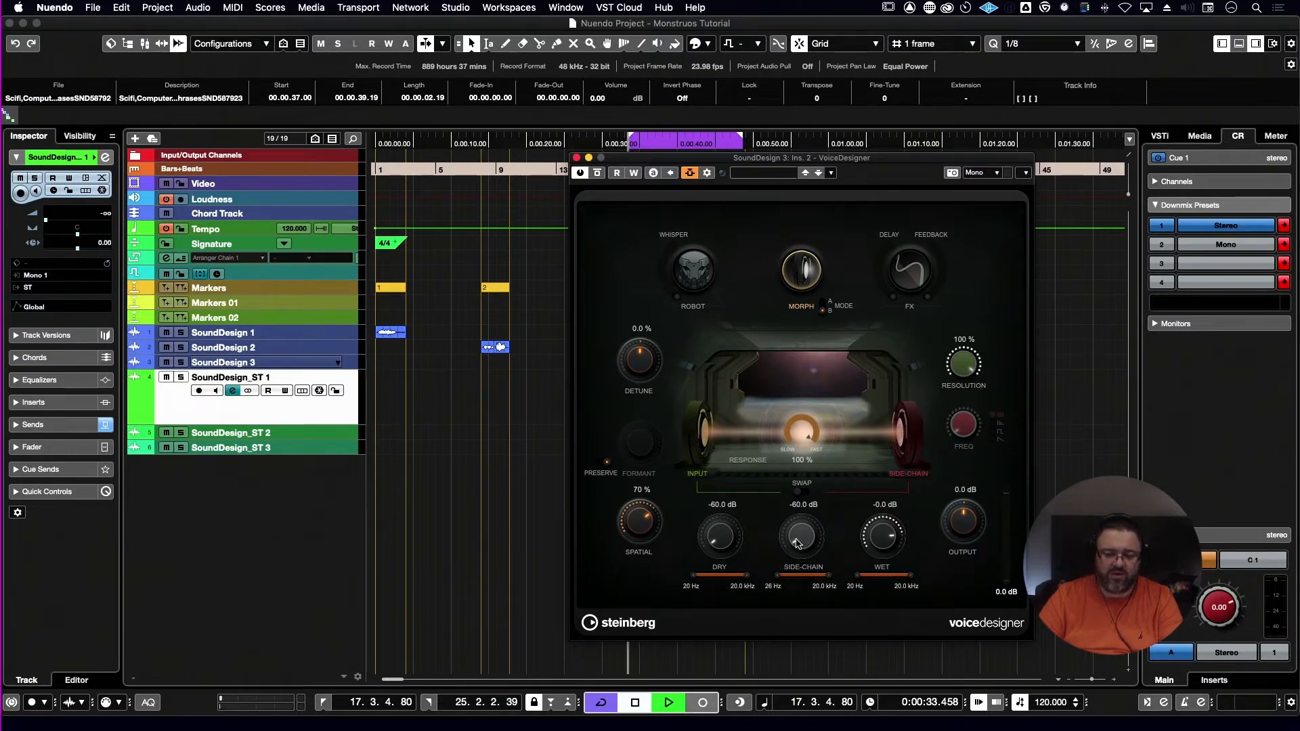
drag(817, 472, 822, 454)
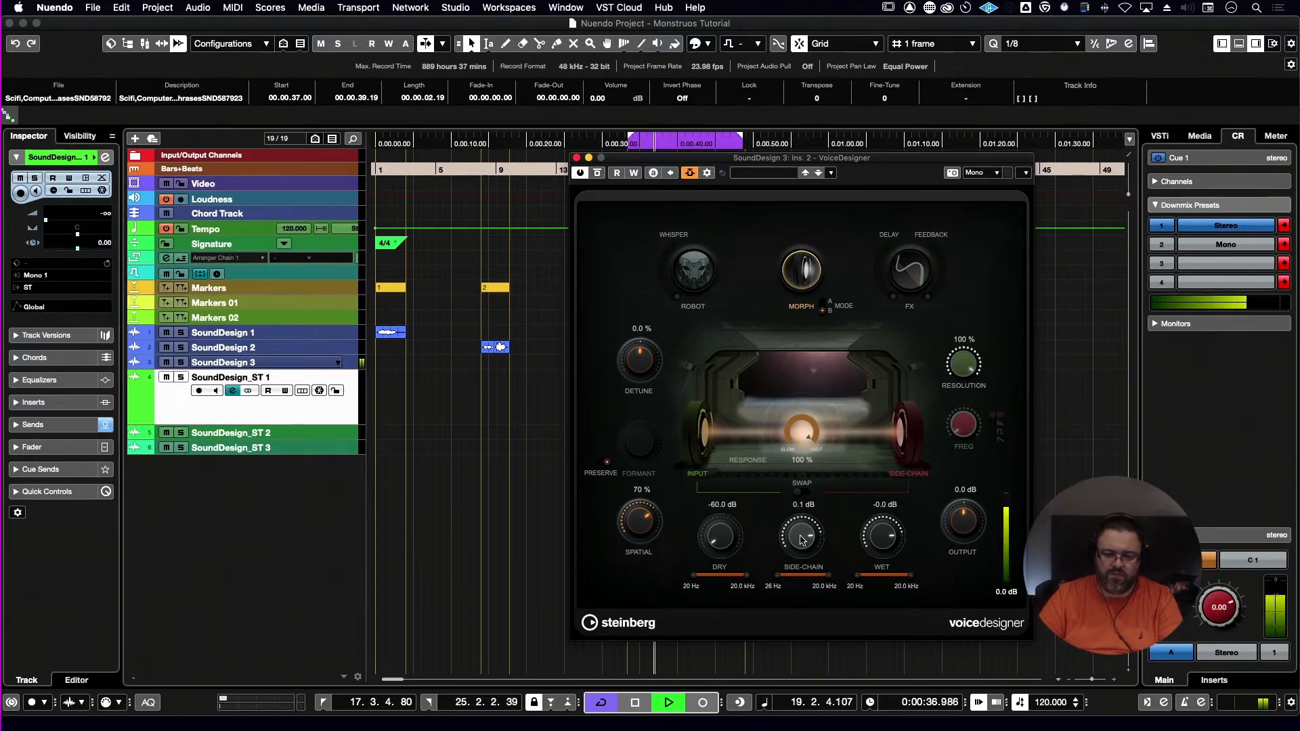
drag(802, 540, 785, 581)
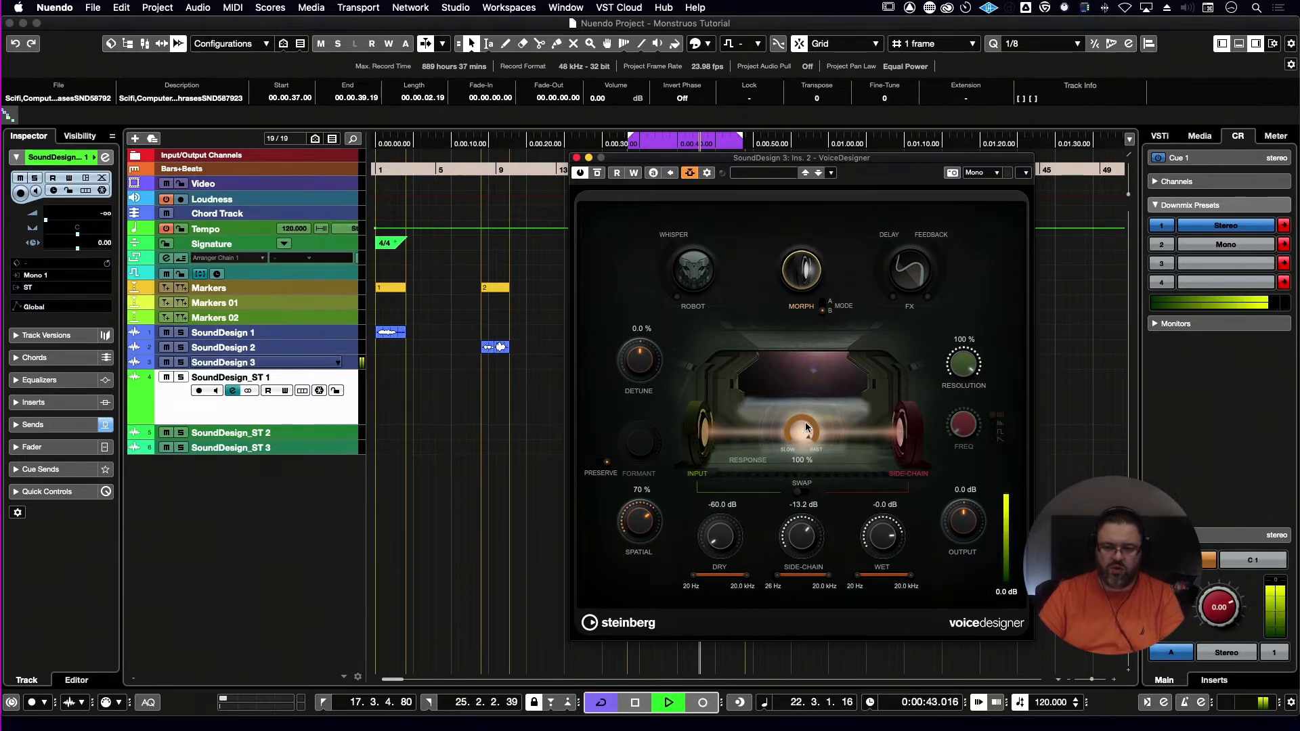
drag(804, 434, 798, 467)
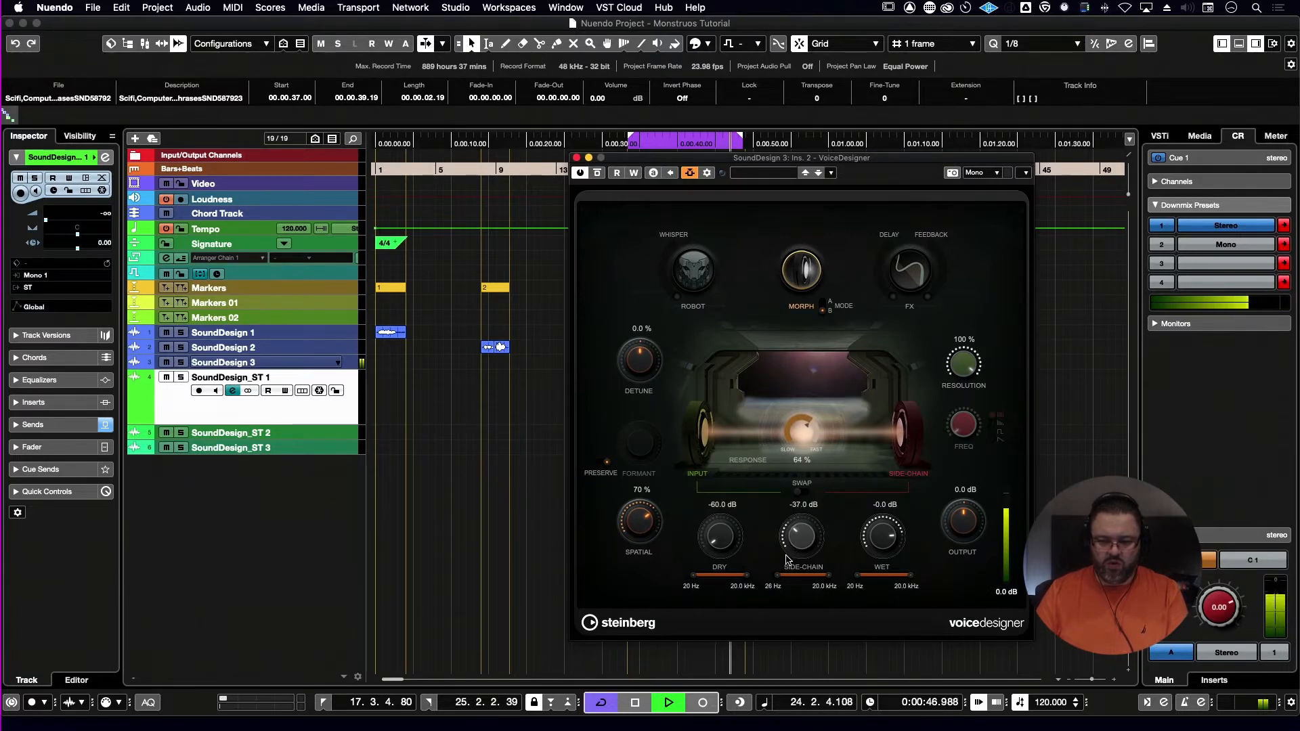
- Switch the side-chained Morph to mode A, lower Transition to 24% while listening, and stop playback
click(825, 305)
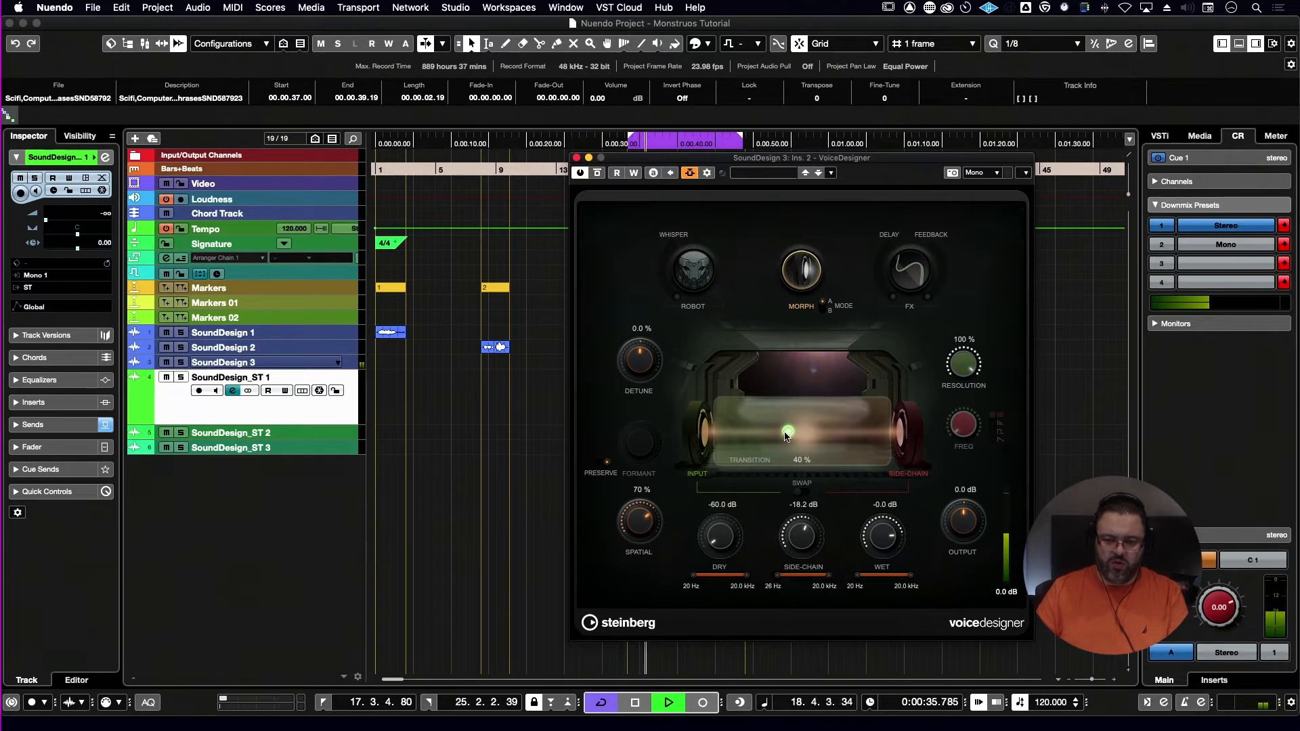
mouse_move(788, 437)
mouse_down()
mouse_move(811, 438)
mouse_move(762, 437)
mouse_up()
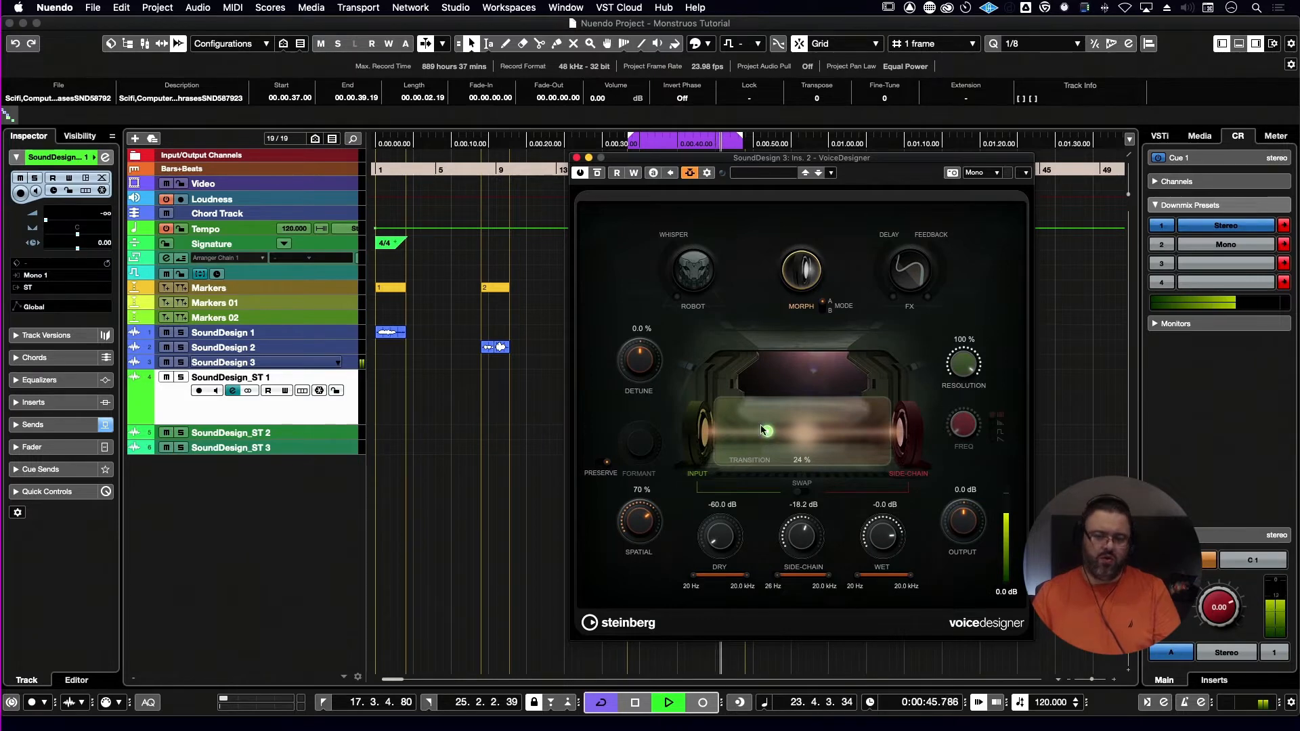
key(space)
- Turn off formant Preserve, set Formant to -32.3% and Detune to -29.4%, and audition the voice
click(599, 463)
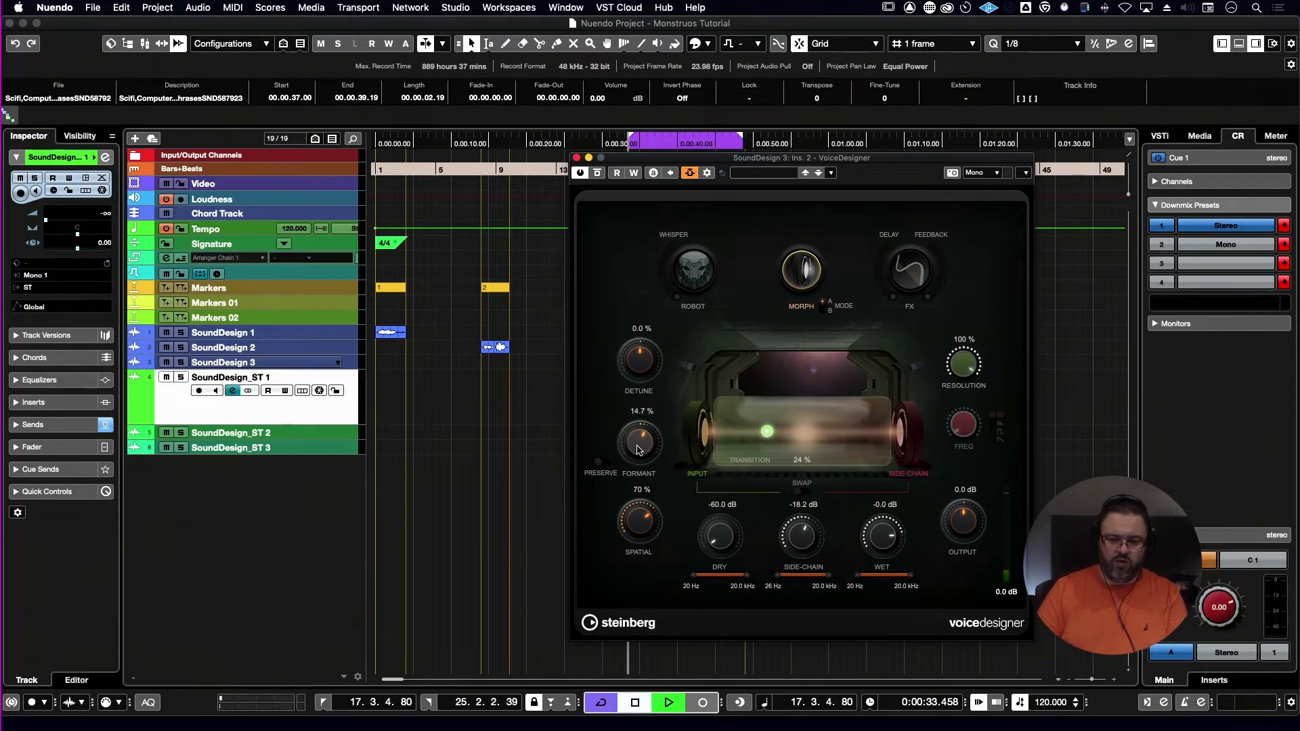
key(space)
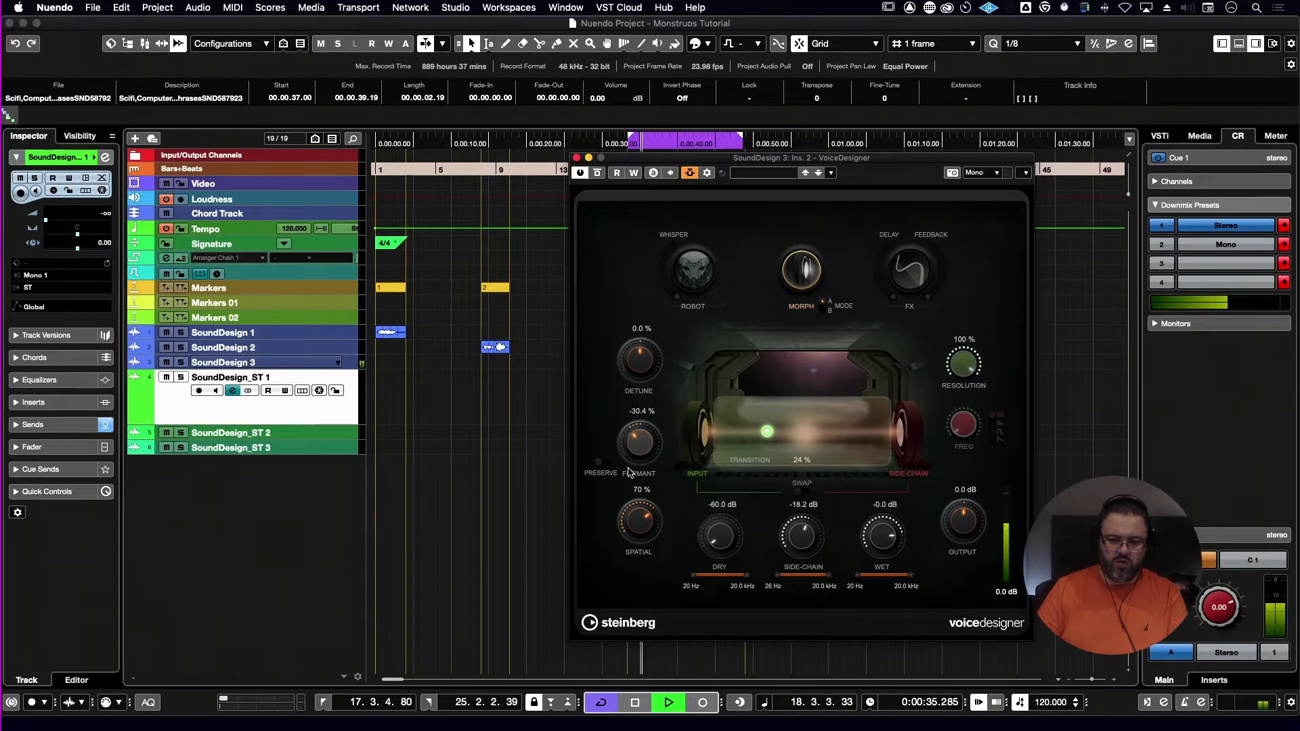
drag(628, 467, 628, 469)
drag(635, 360, 634, 378)
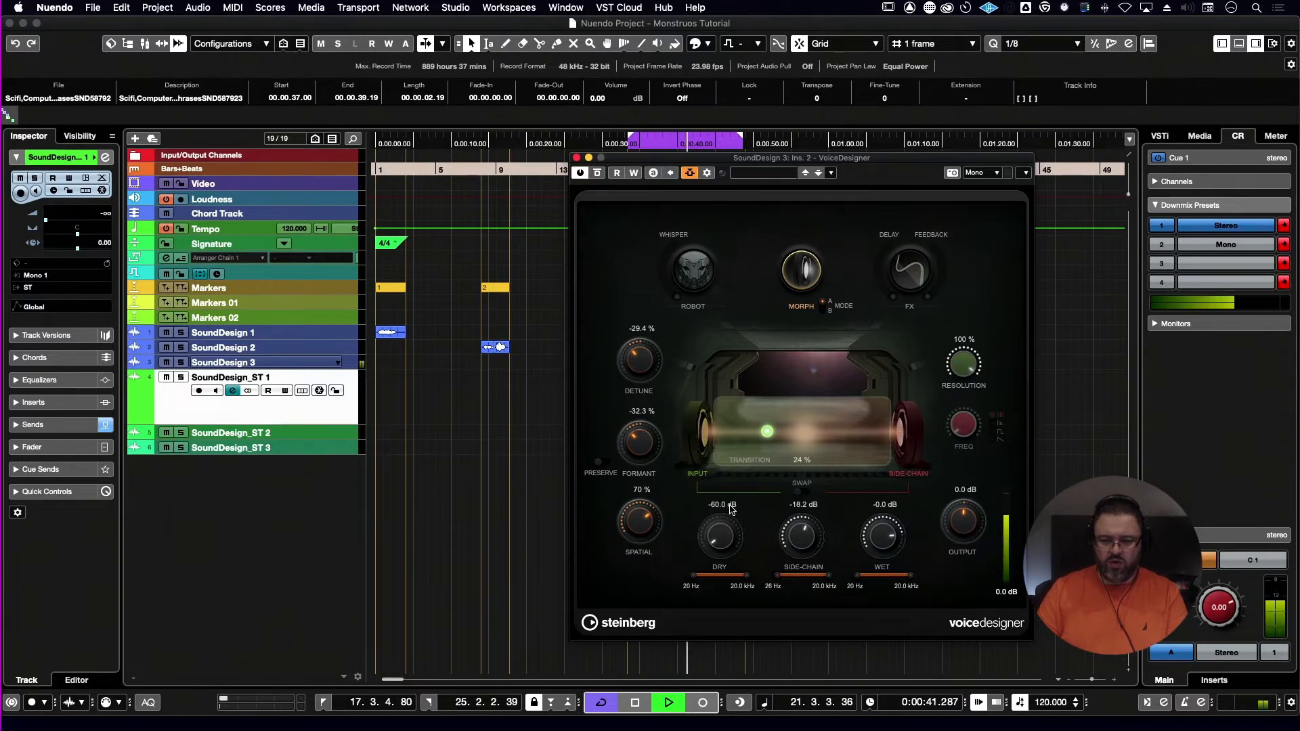
key(space)
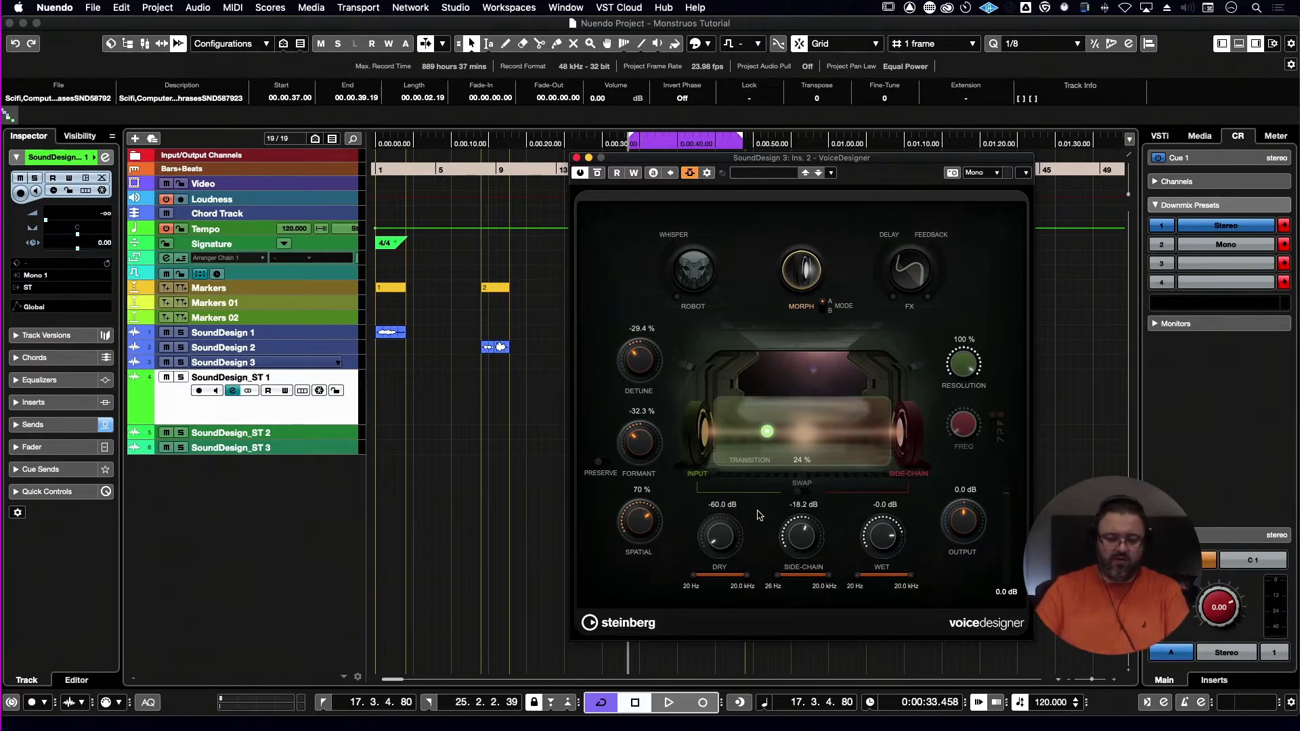
key(space)
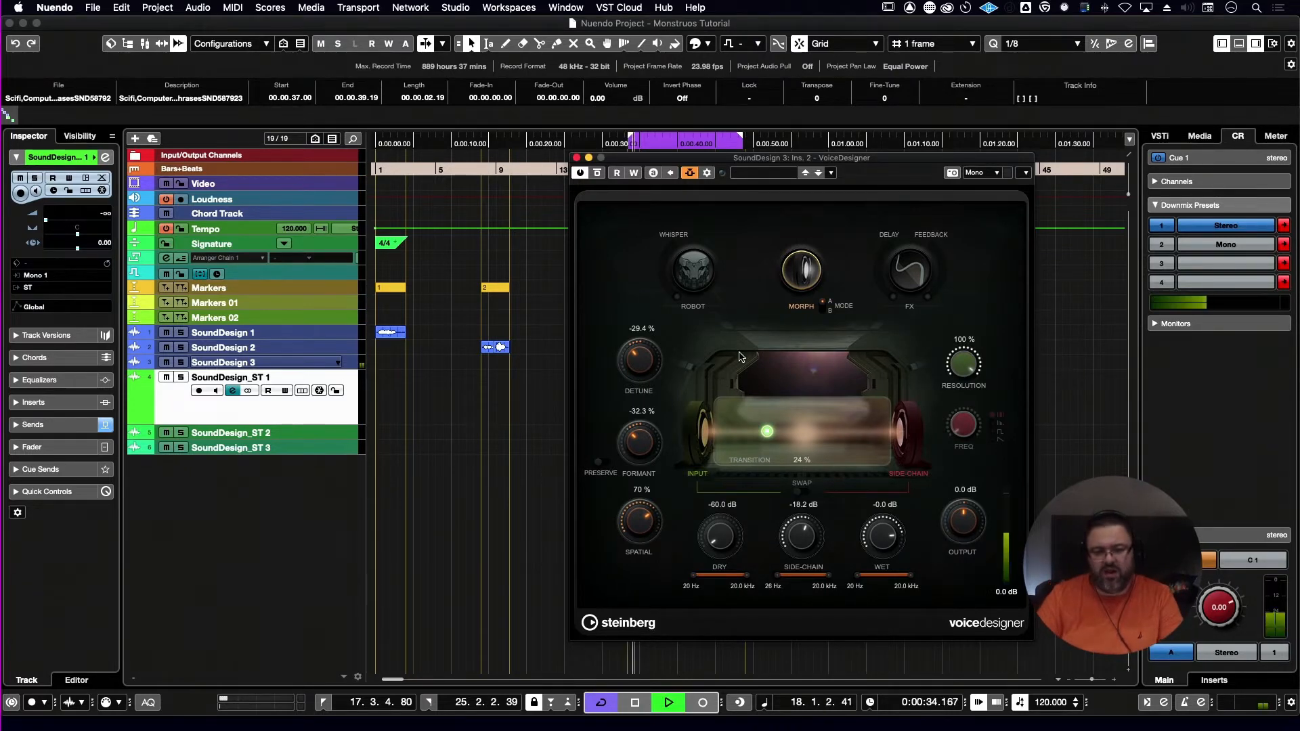
key(space)
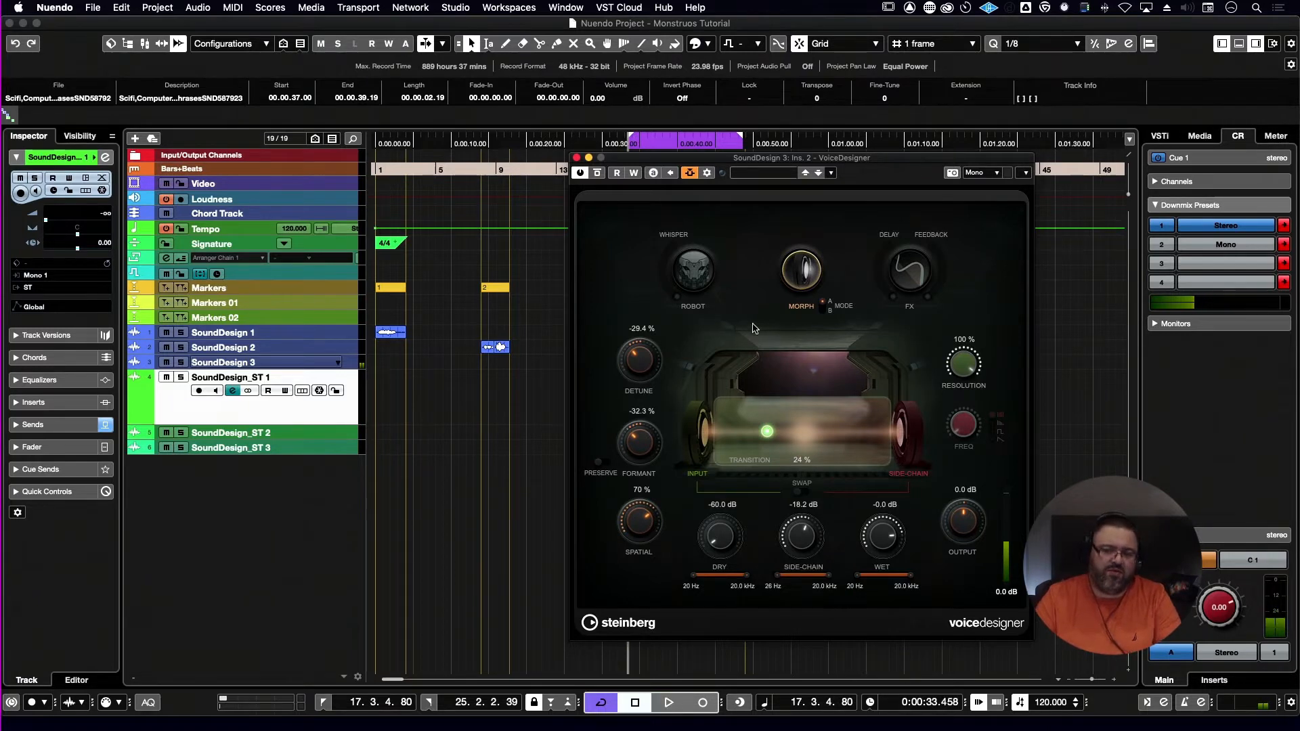
- Close VoiceDesigner, loop and play the clip on the SoundDesign 1 track, and enlarge that track's height
click(576, 157)
click(384, 331)
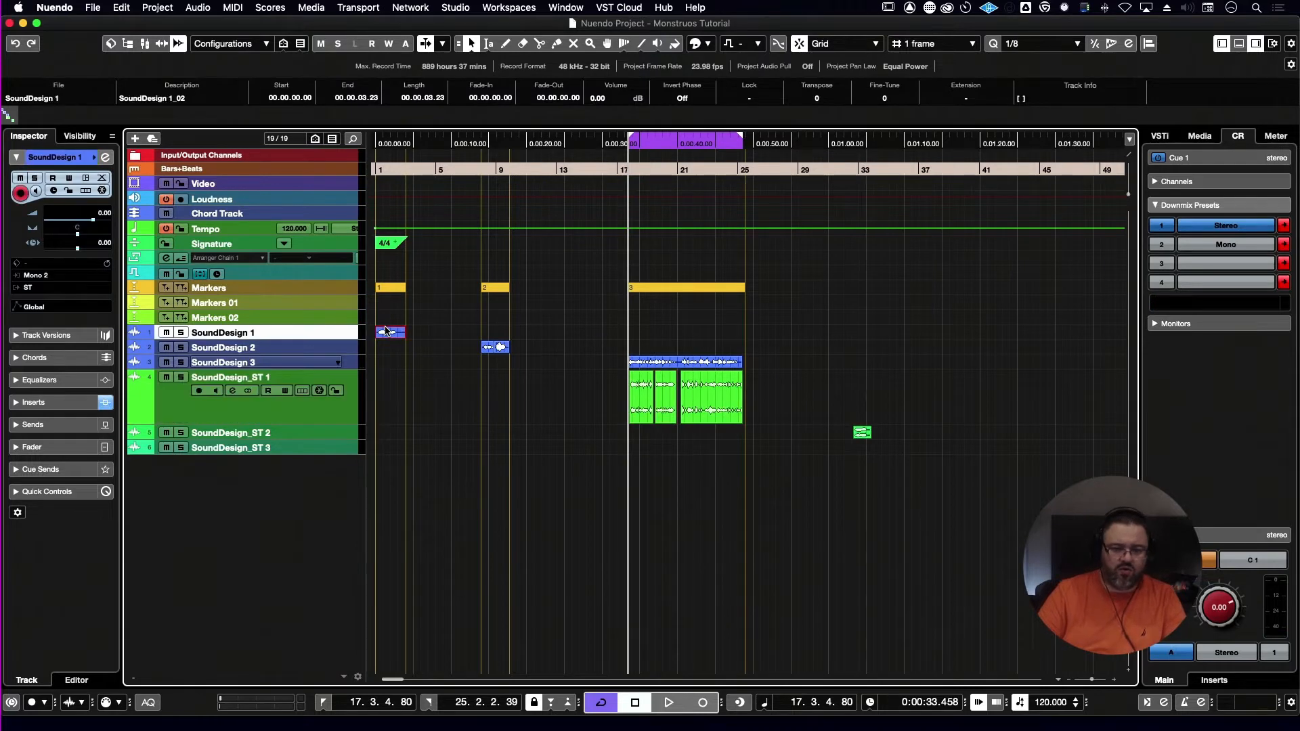
key(shift+g)
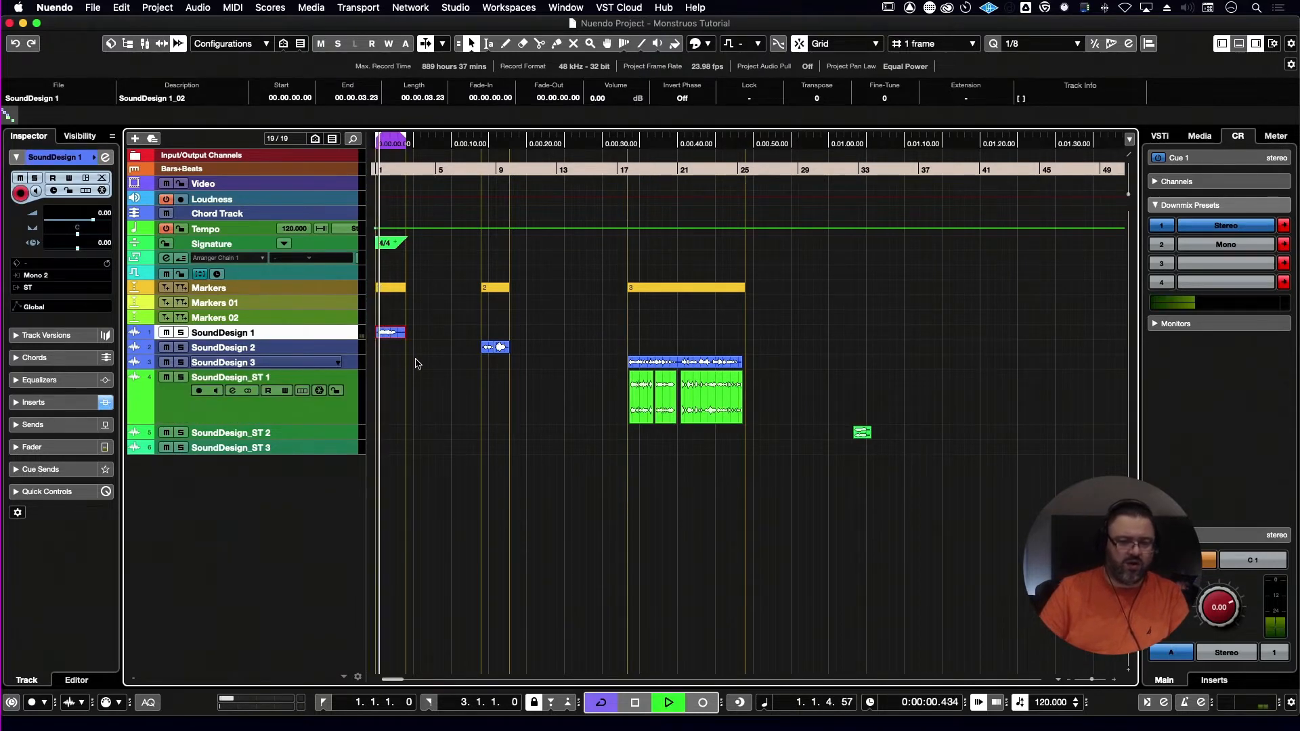
key(alt+Down)
key(alt+Down)
key(alt+Down)
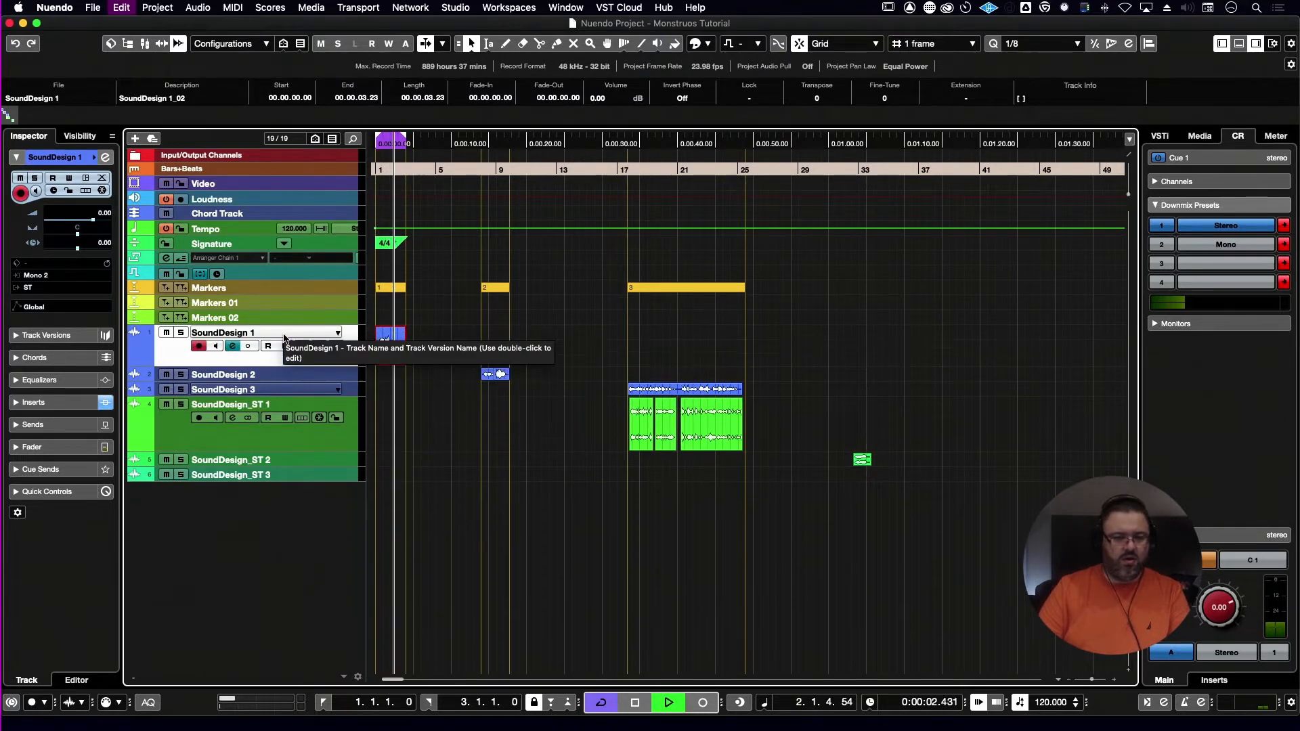
key(space)
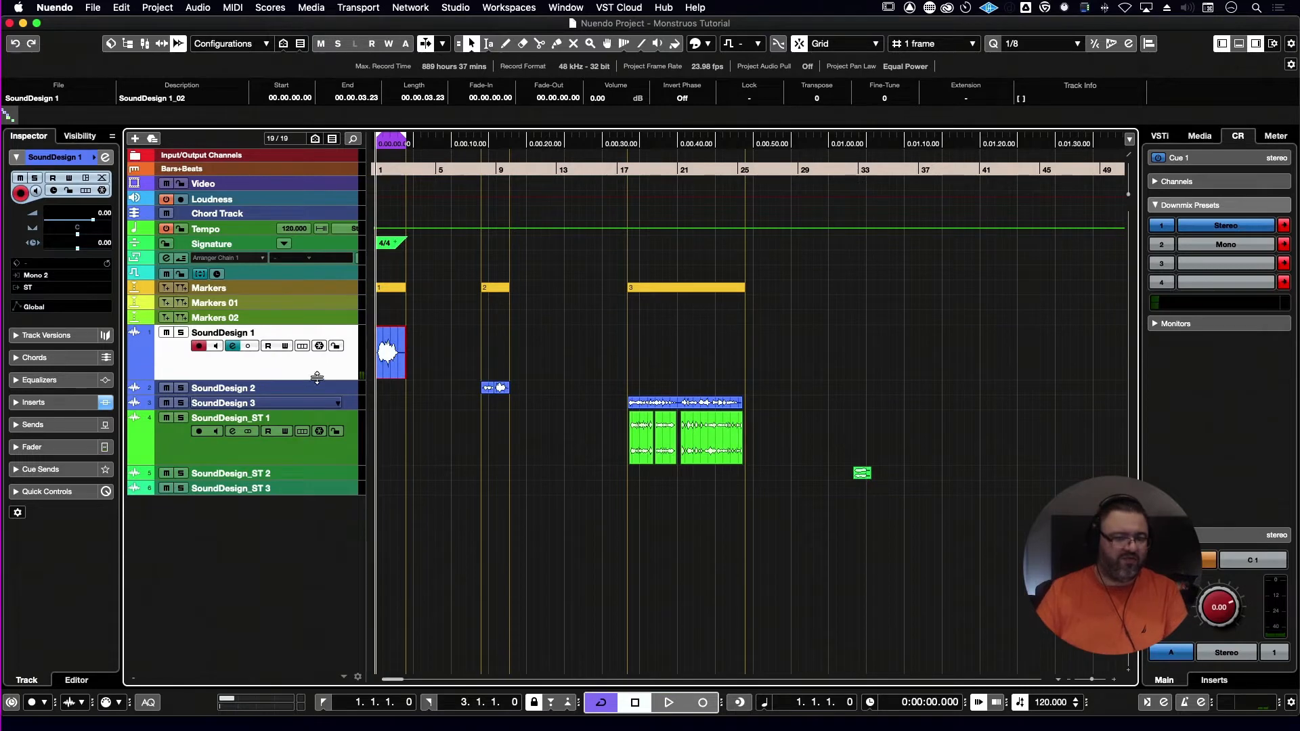
- Remove the Randomizer and Doppler inserts from SoundDesign 1 and open the track's VoiceDesigner
click(52, 402)
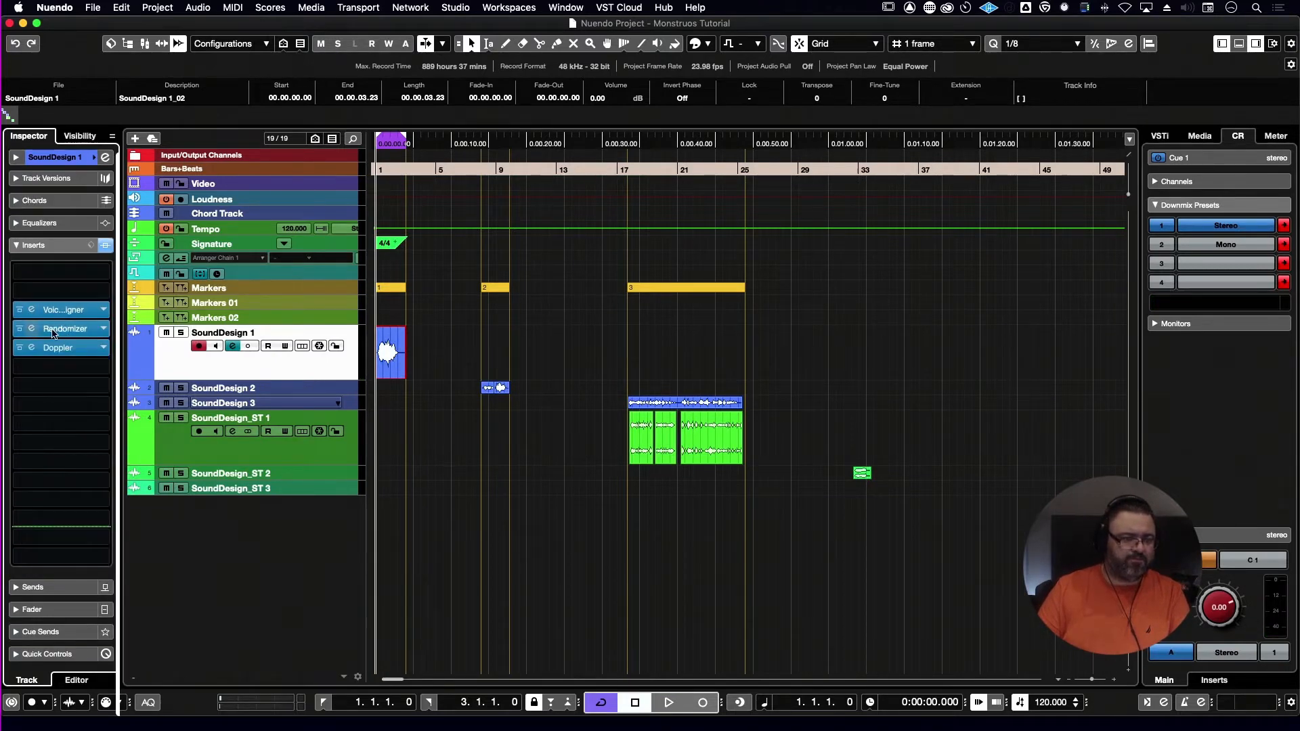
click(102, 329)
scroll(59, 356, up, 10)
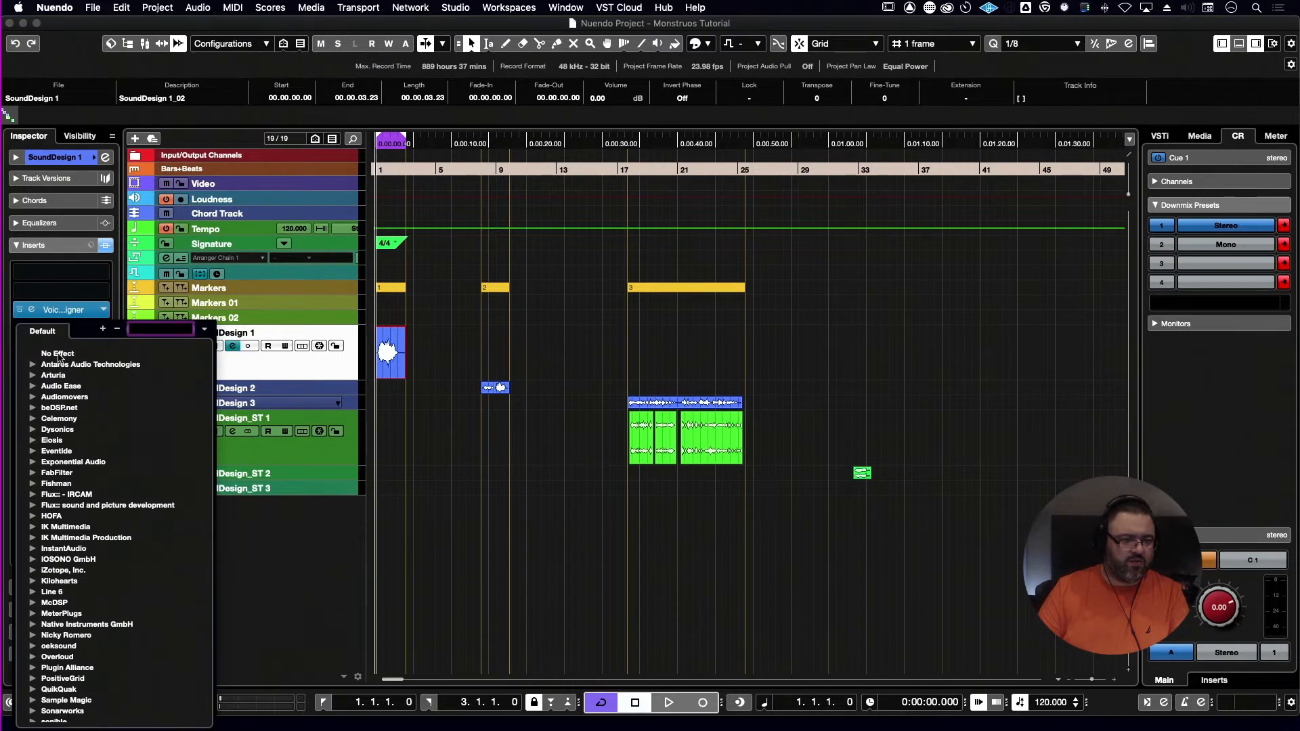
click(51, 354)
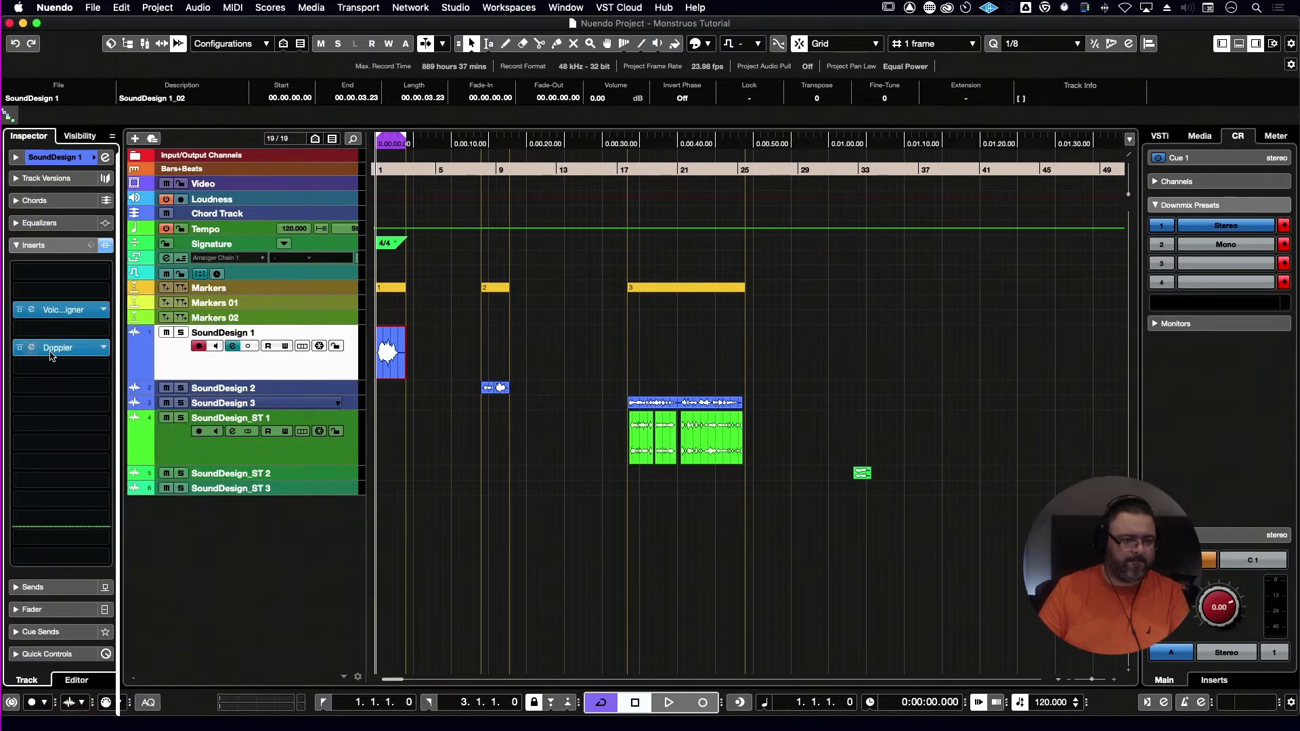
click(64, 310)
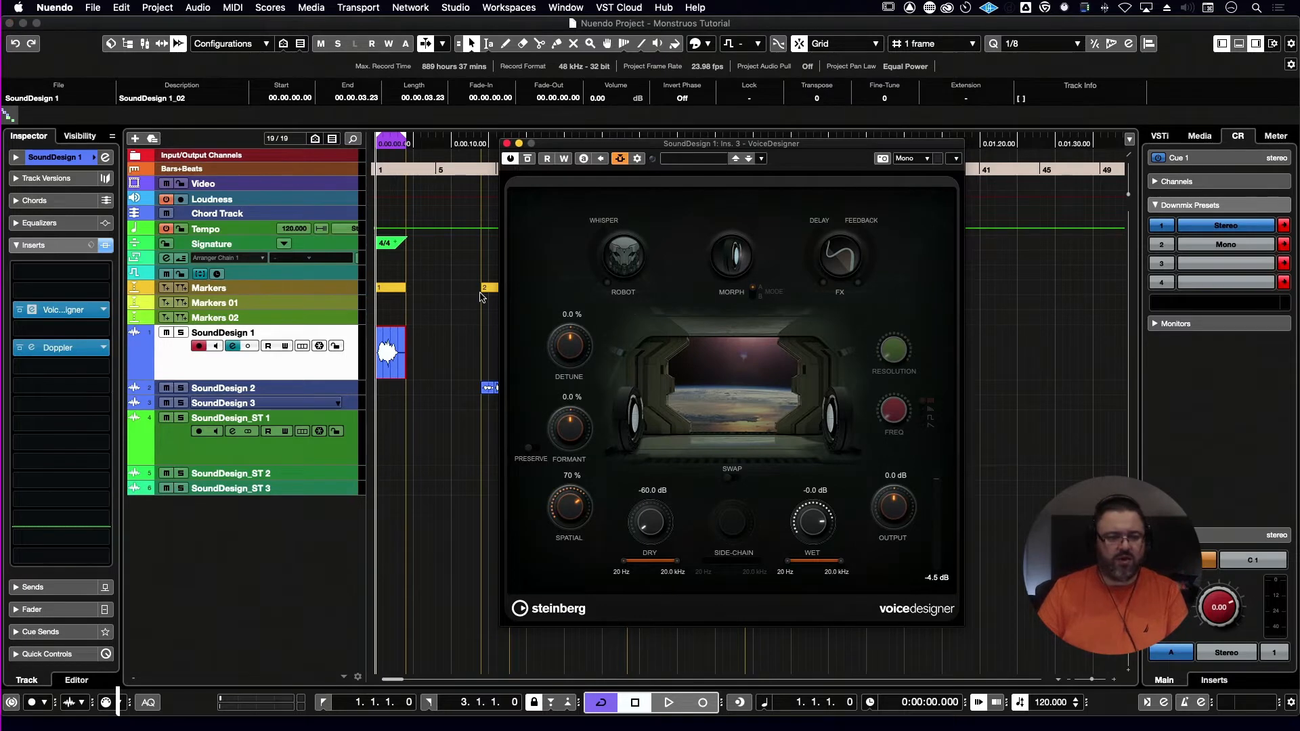
click(103, 348)
scroll(52, 384, up, 10)
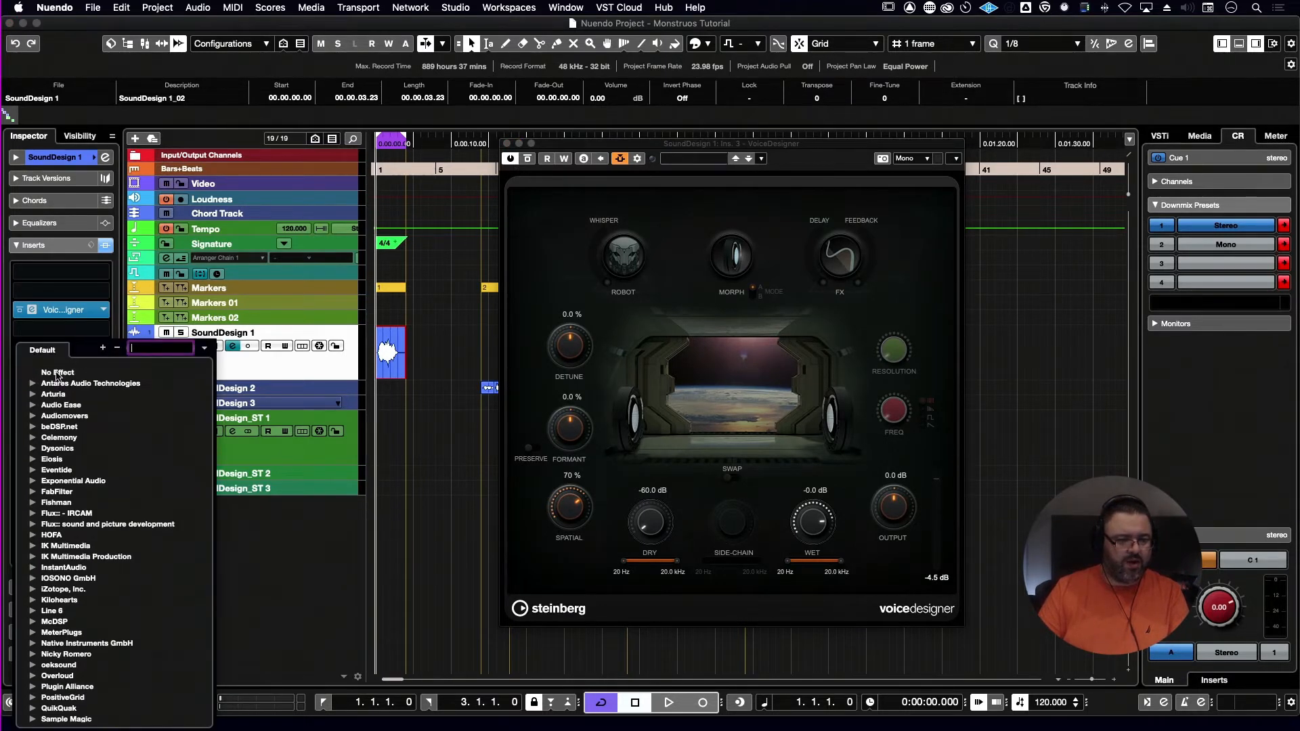
click(57, 372)
click(669, 217)
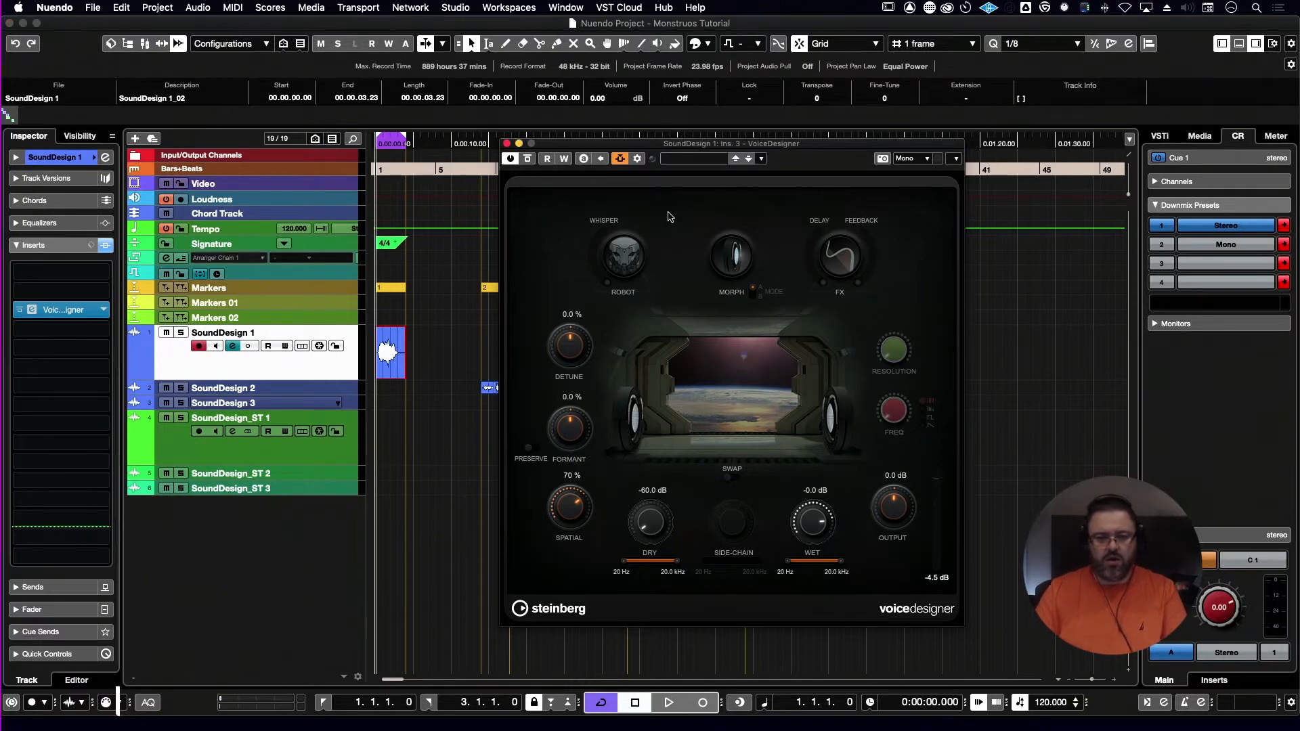
- Set Detune to -38.2% and Formant to 21.6% for SoundDesign 1 while auditioning the clip
key(space)
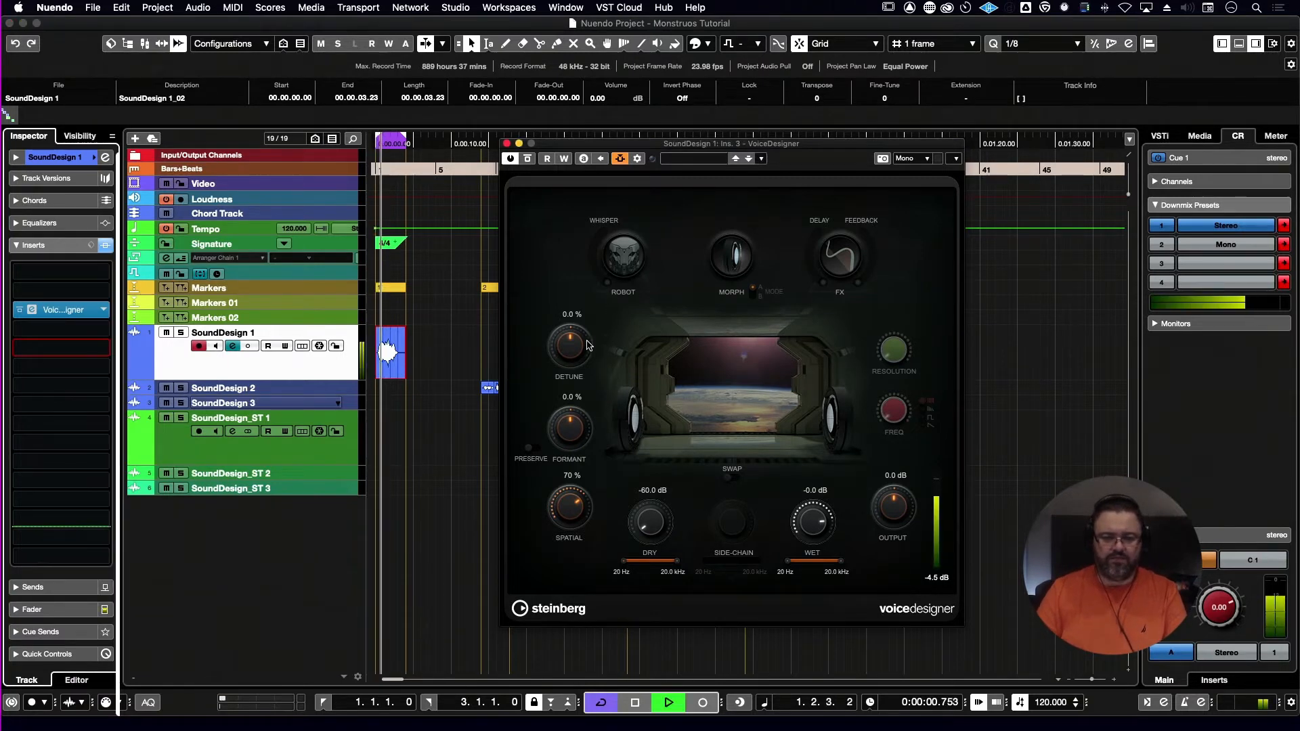
drag(588, 346, 564, 359)
key(space)
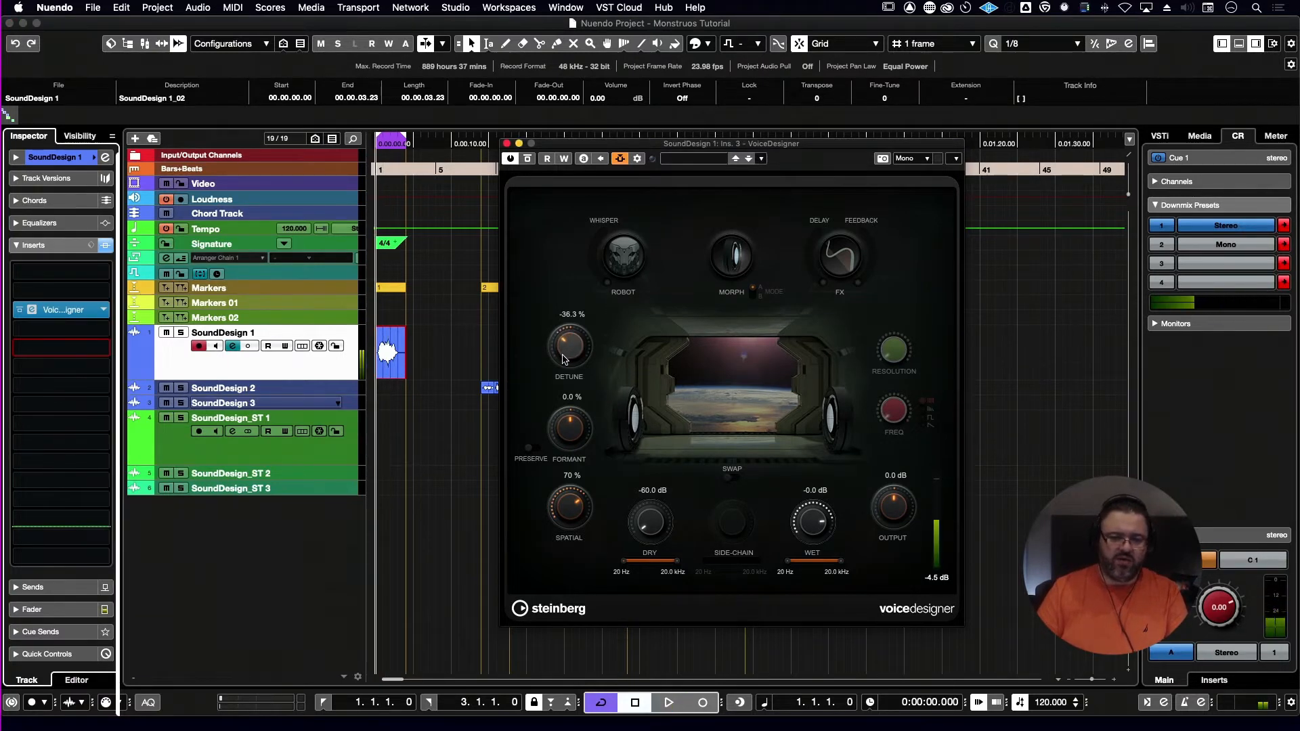
key(space)
drag(563, 359, 563, 360)
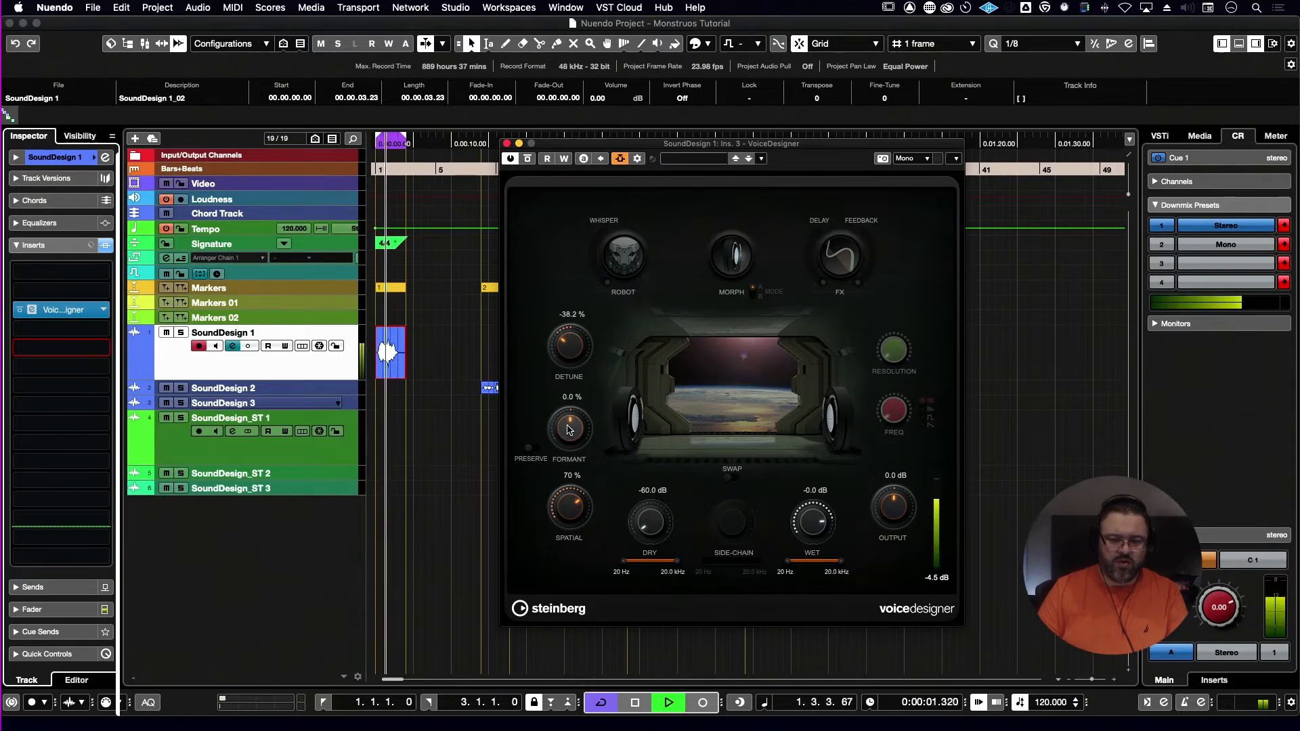
drag(568, 429, 565, 417)
key(space)
key(space)
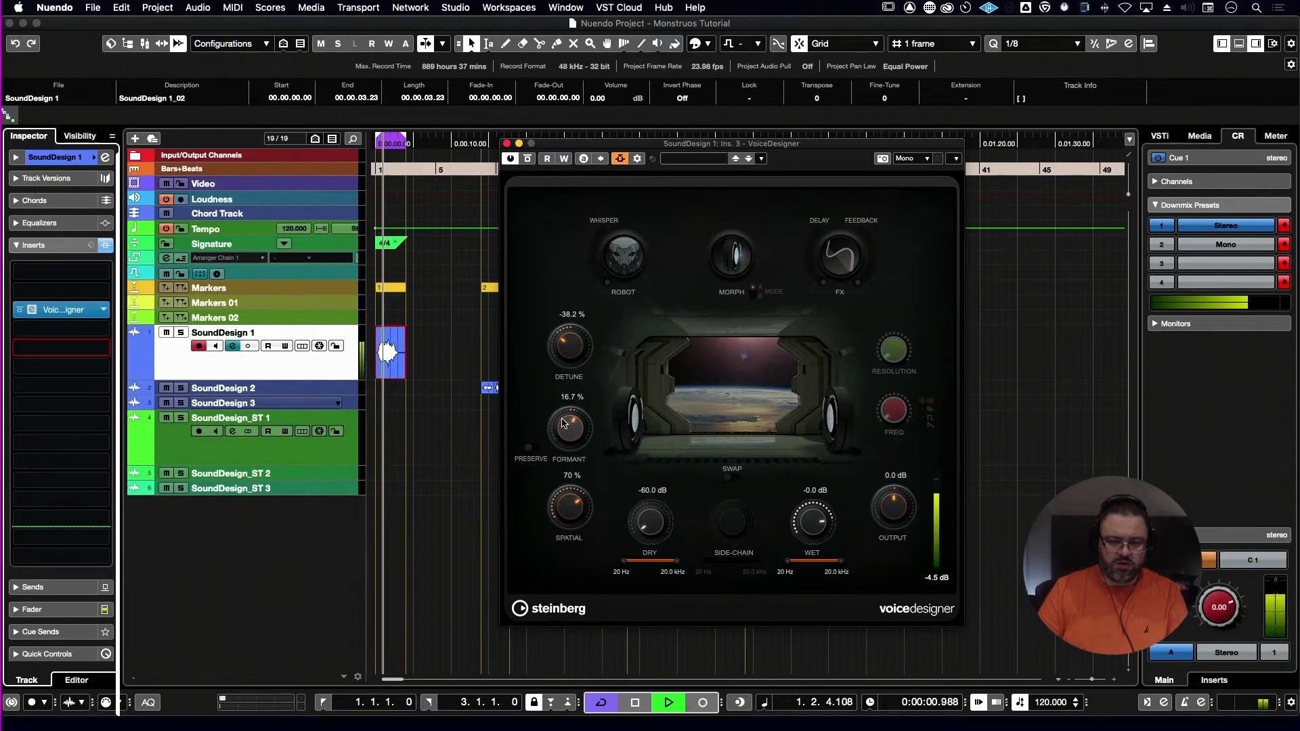
drag(563, 423, 563, 417)
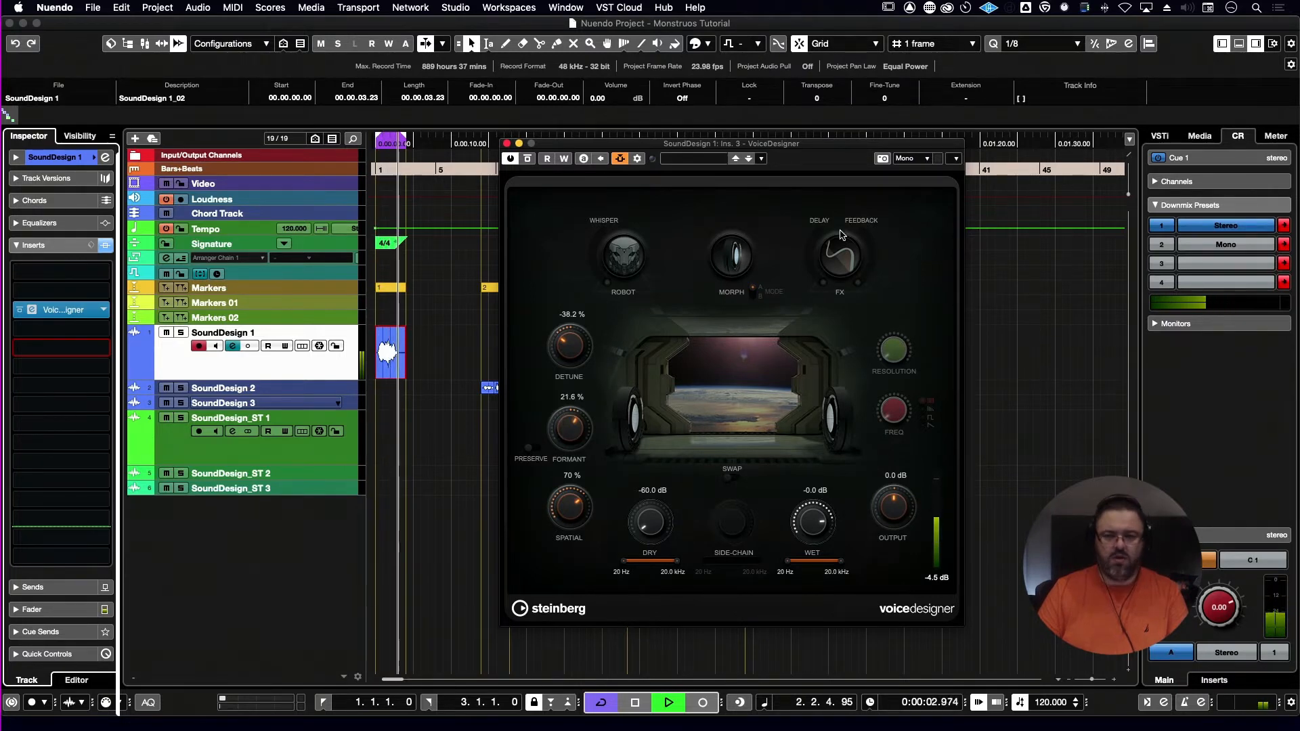
key(space)
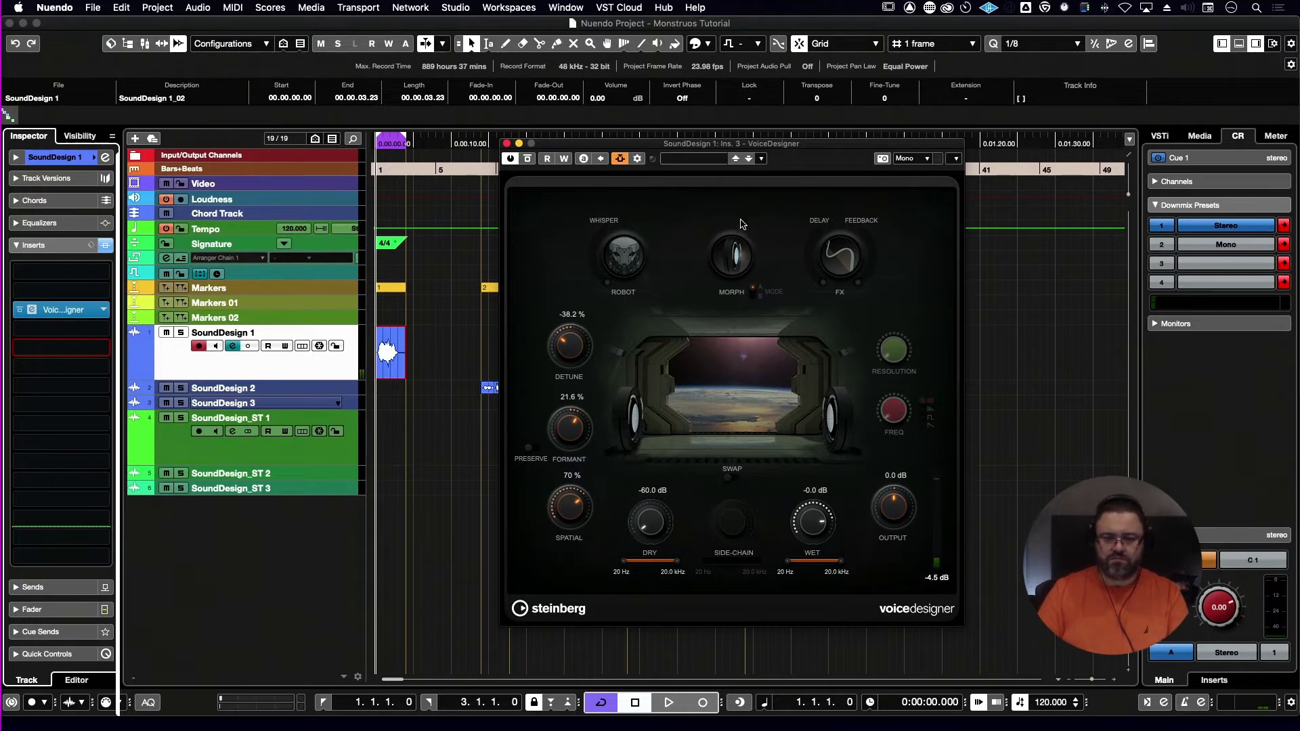
- Move the VoiceDesigner window away from the clips, play the voice, and enable Morph with Resolution at 100%
drag(653, 144, 848, 143)
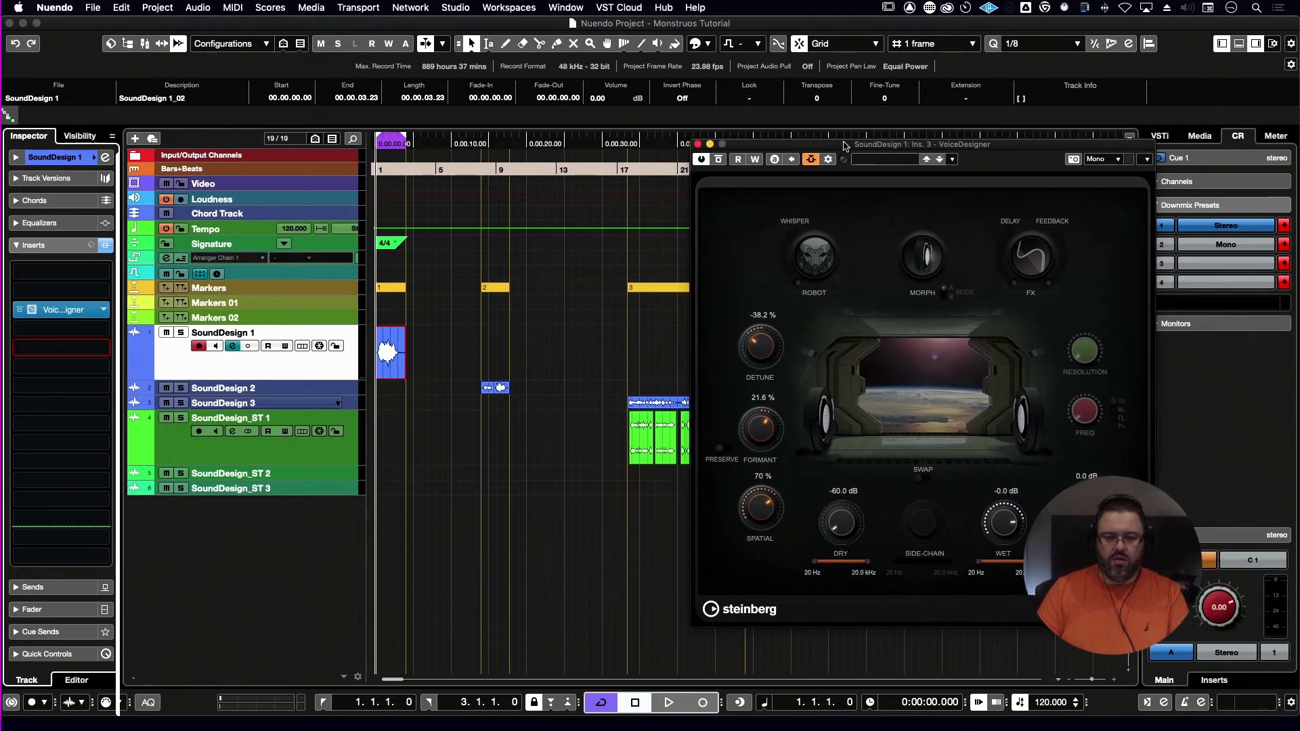
key(space)
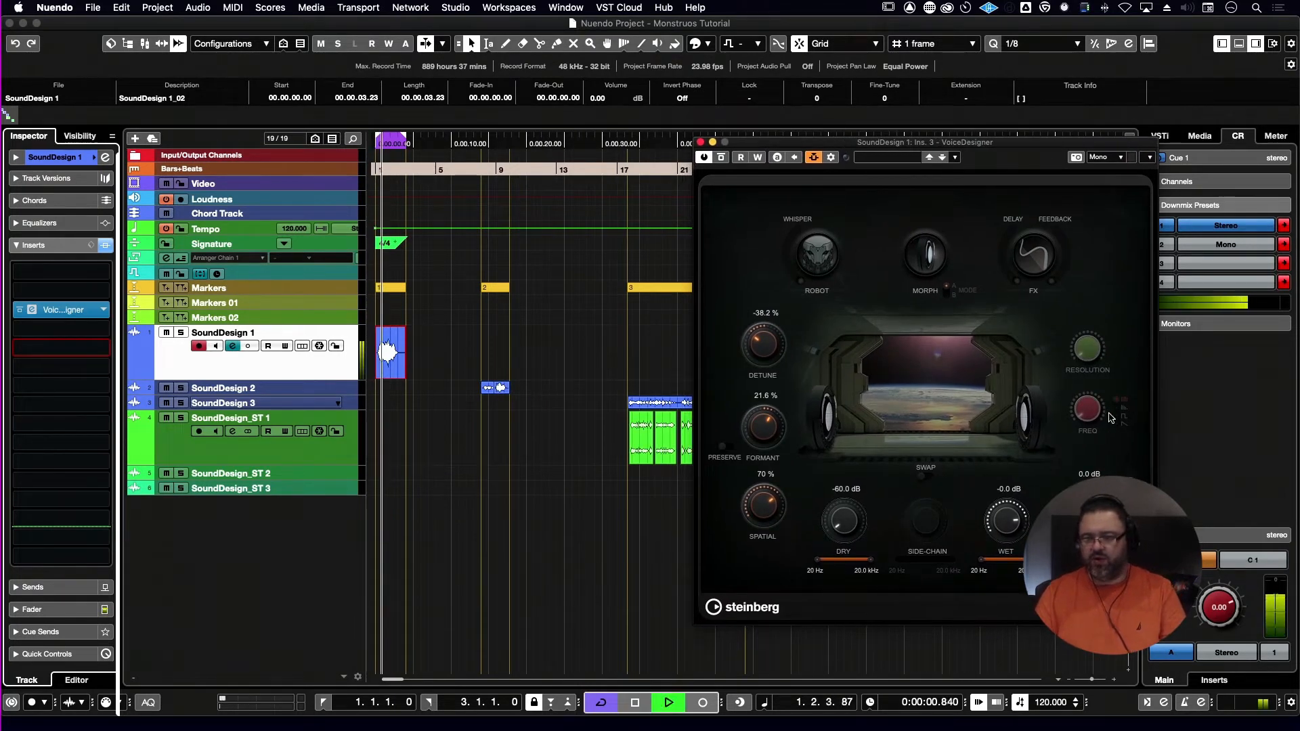
click(926, 266)
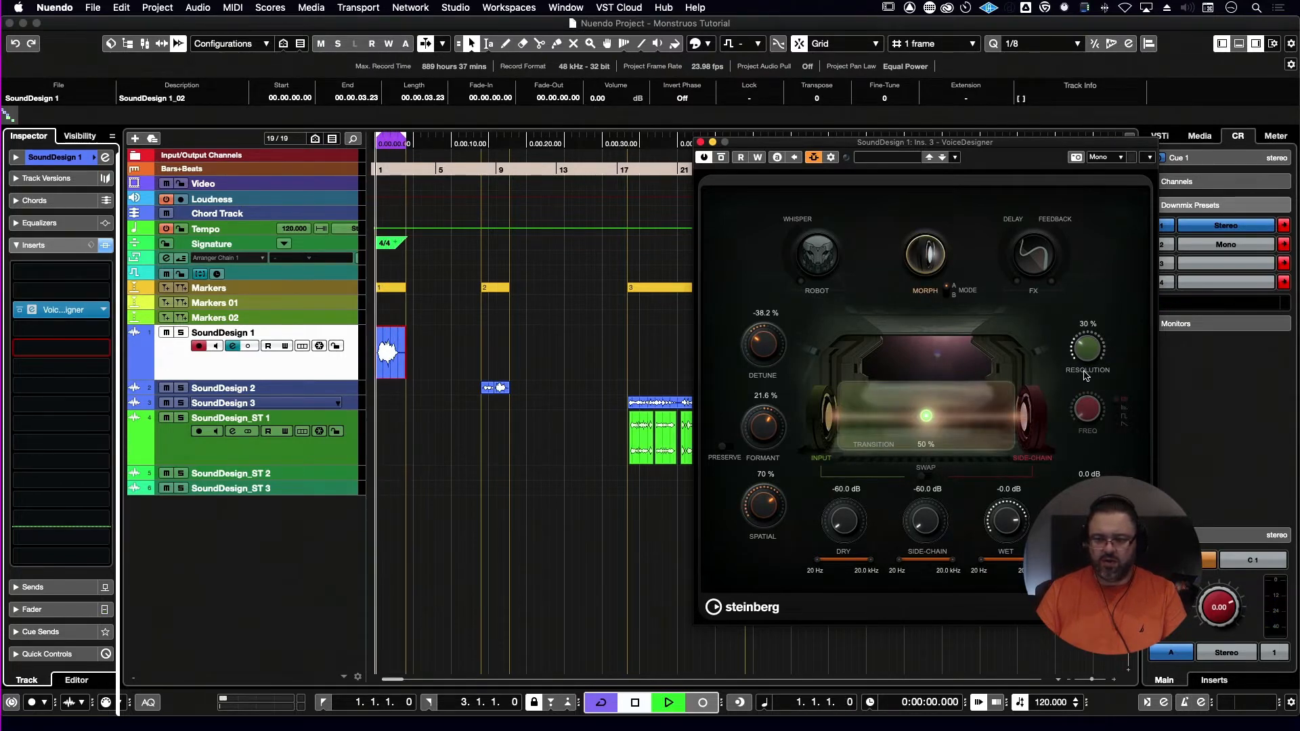
drag(1090, 349, 1127, 276)
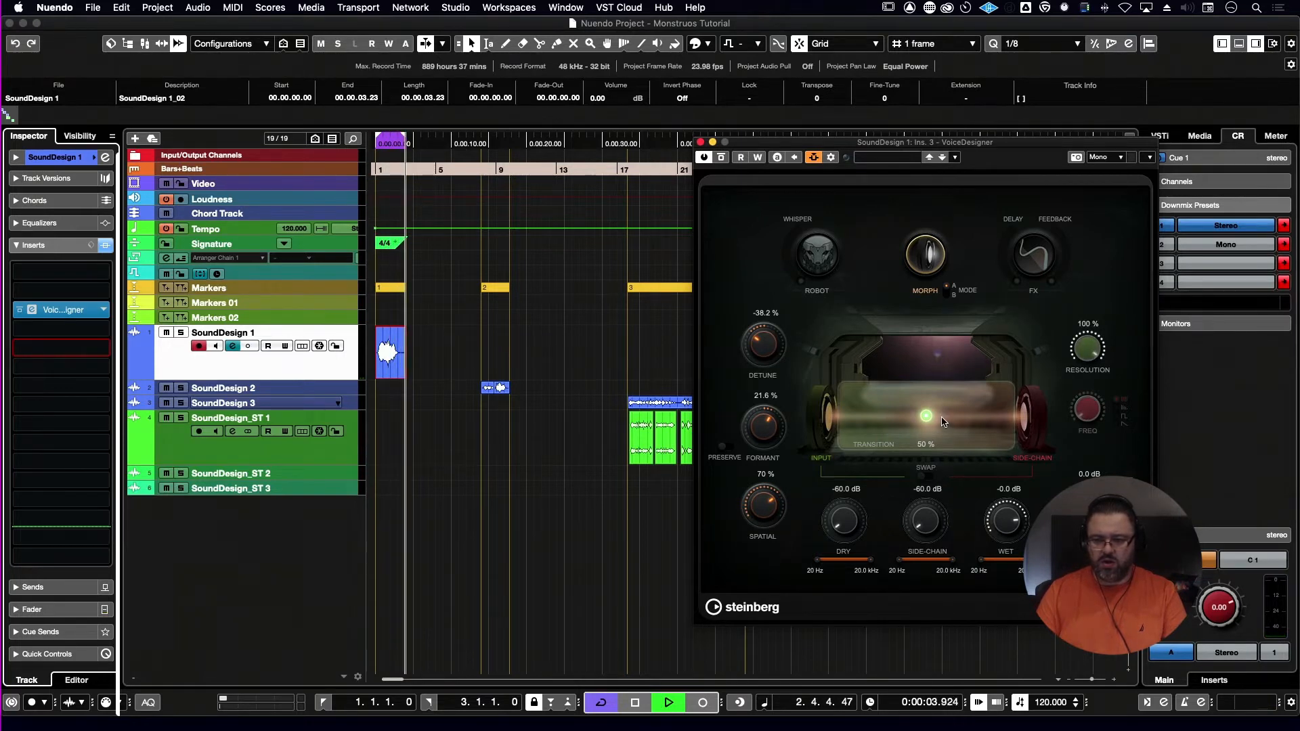
- Switch Morph to mode B, deactivate side-chaining to use the generator, and stop playback after auditioning
click(949, 292)
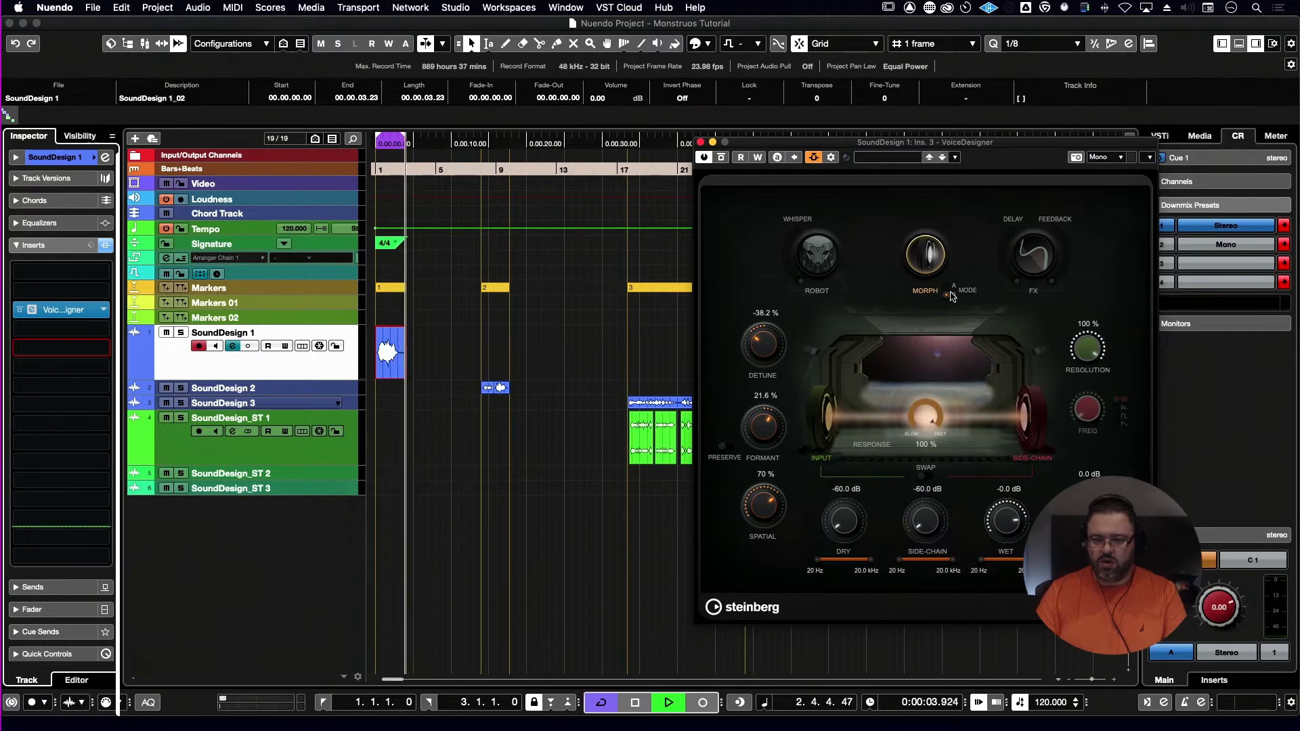
click(814, 158)
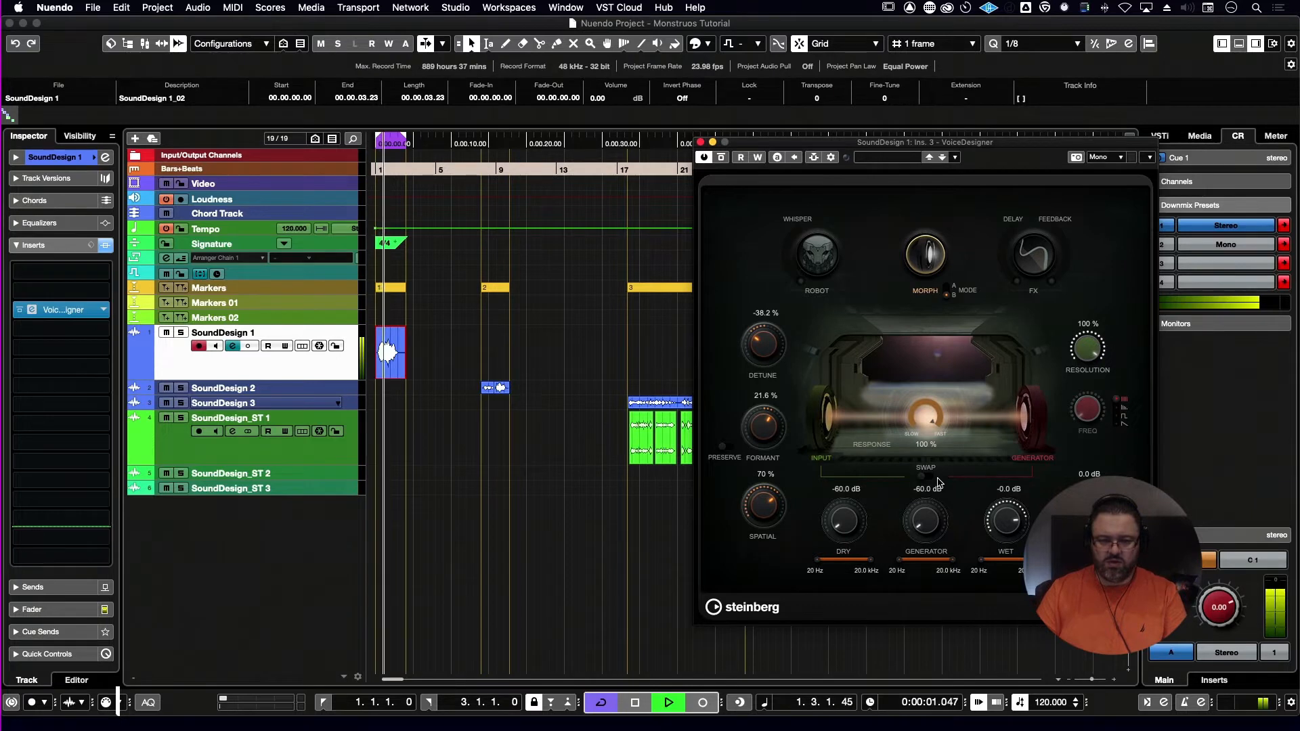
key(space)
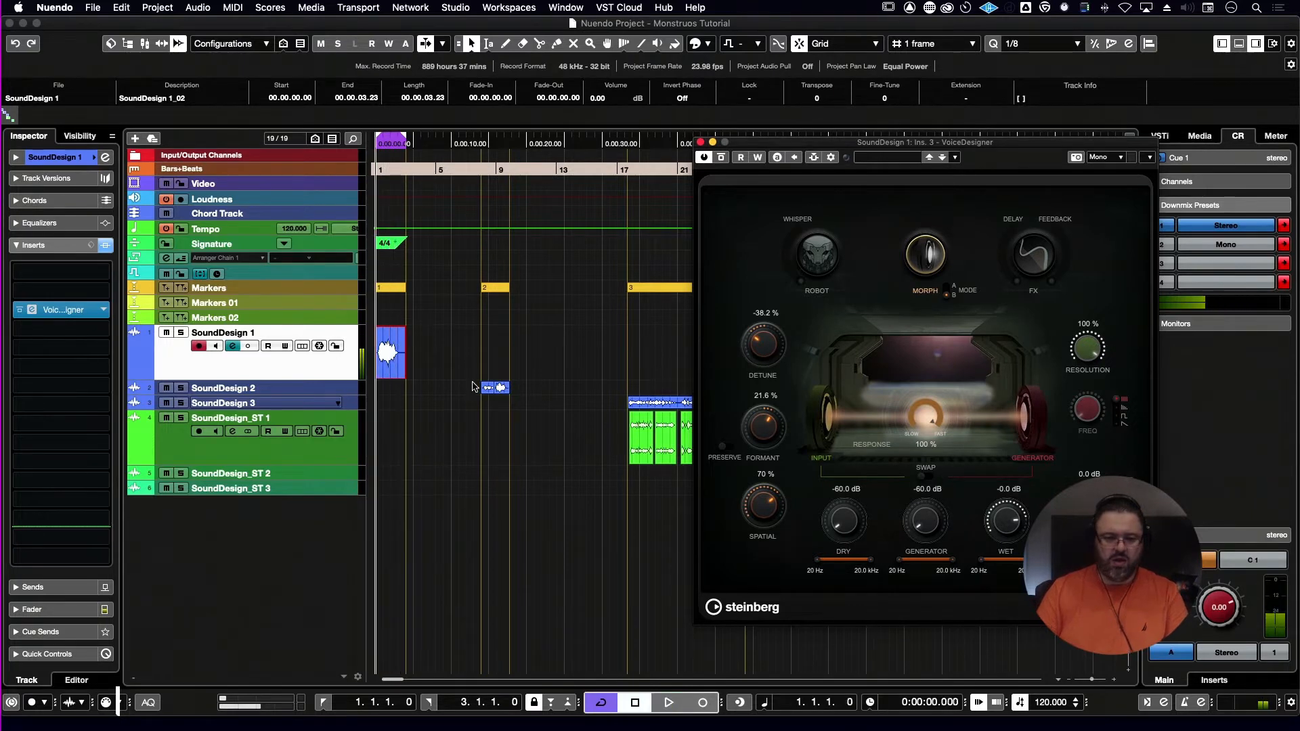
- Audition the second marker's clips on SoundDesign 2 as a loop, and move them up to SoundDesign 1 for playback
drag(530, 373, 446, 423)
key(p)
key(space)
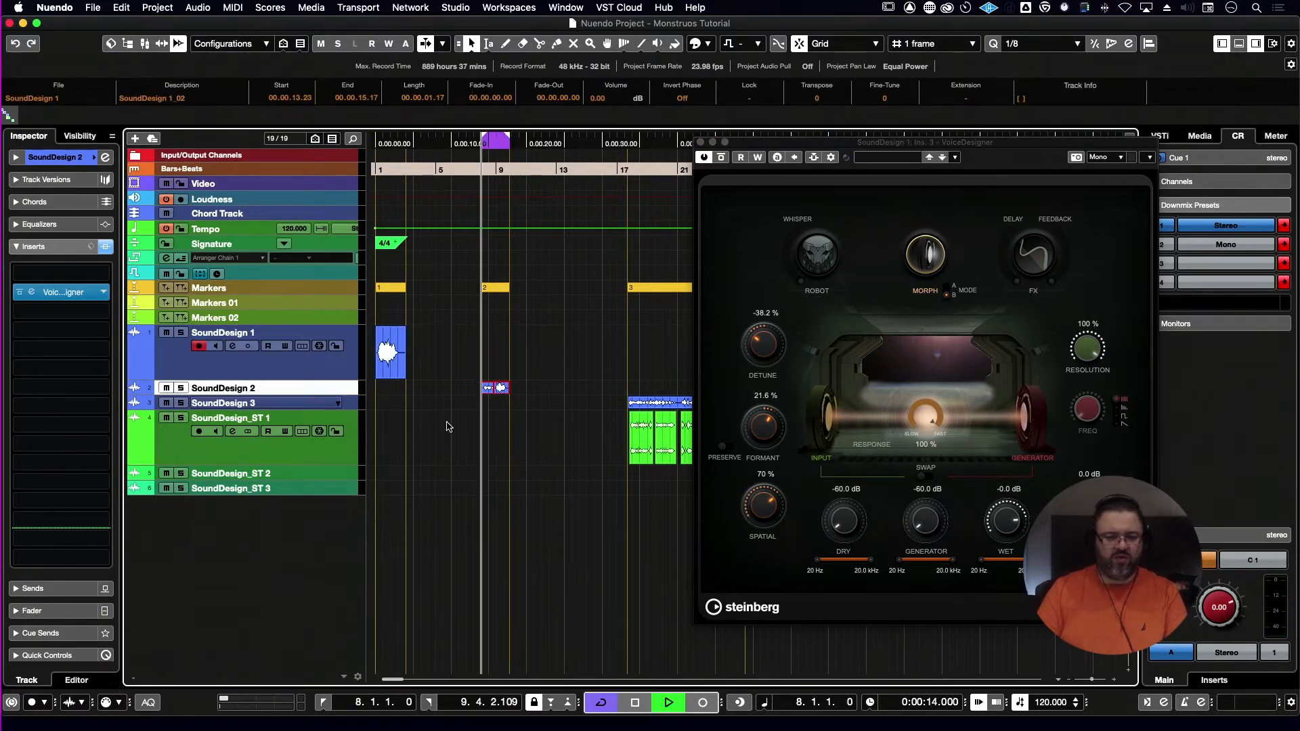
key(space)
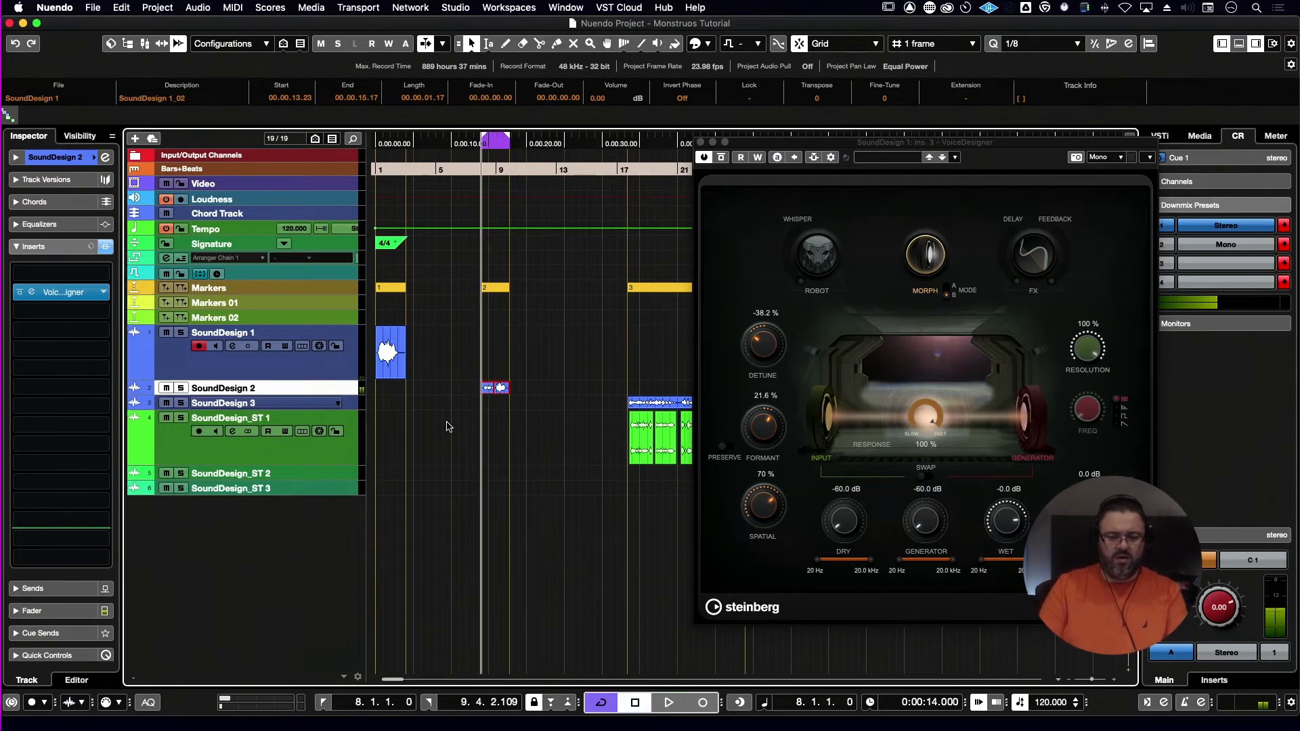
key(super+Up)
key(space)
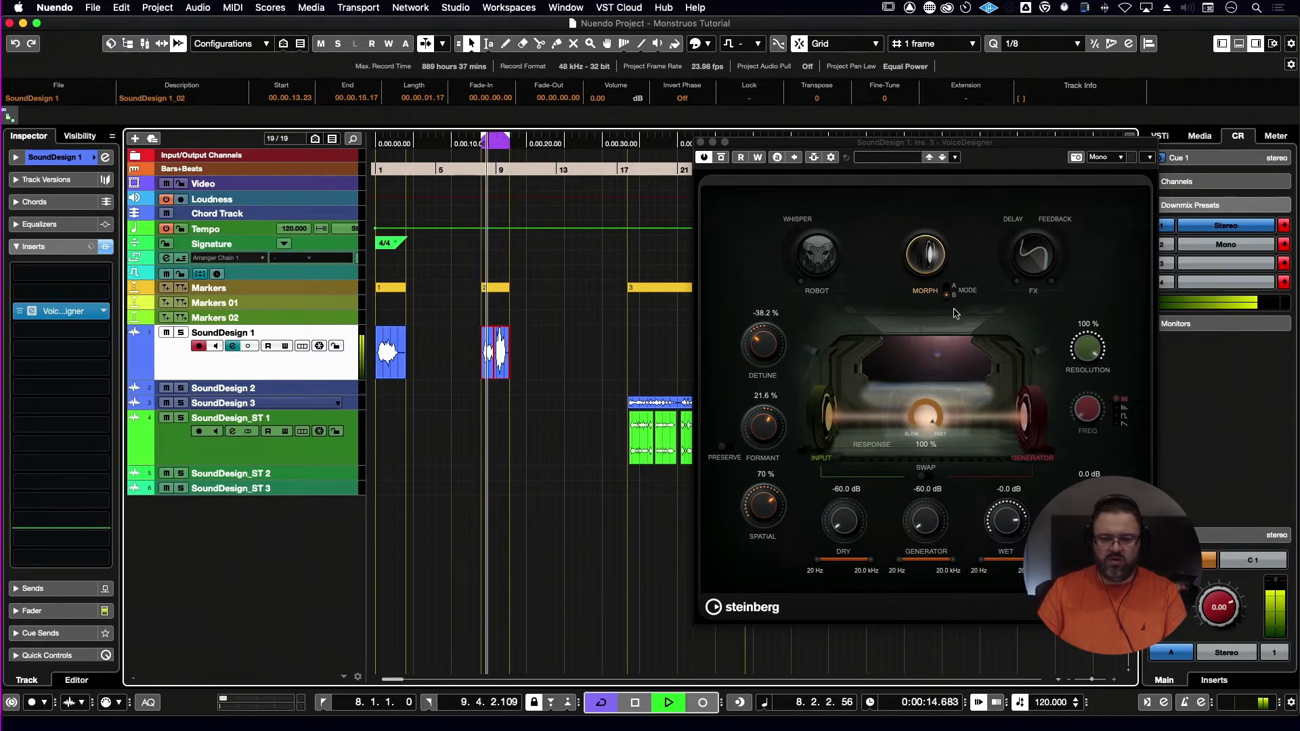
- Set VoiceDesigner's Detune to -57.8%, and switch Morph to mode A with Transition at about 17%
drag(765, 361, 759, 359)
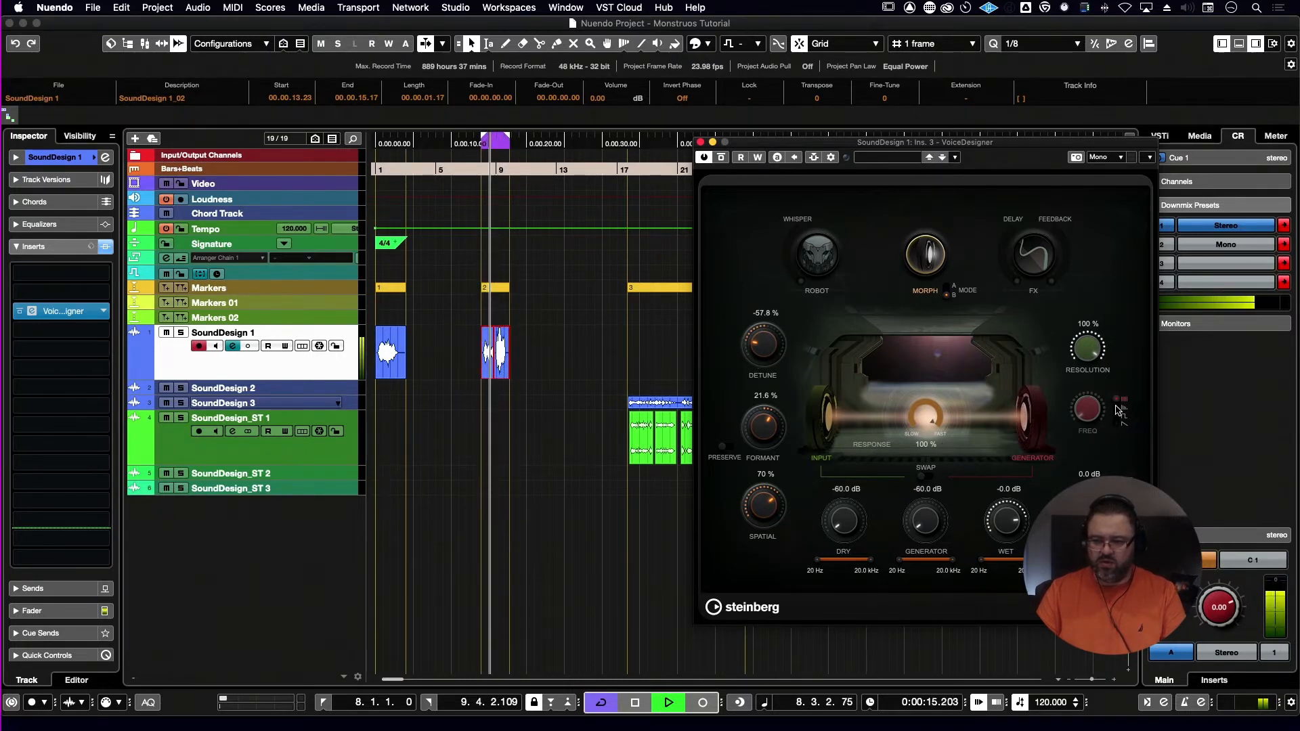
click(950, 290)
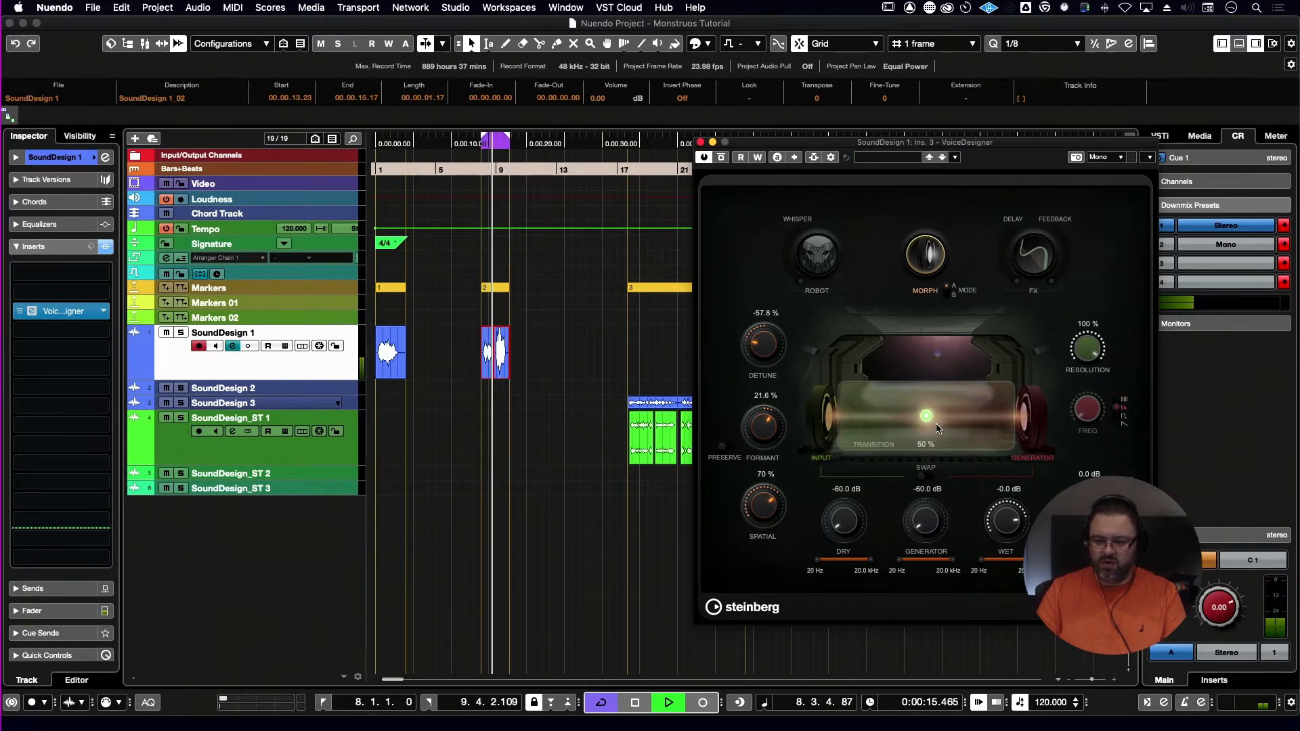
drag(926, 415, 877, 419)
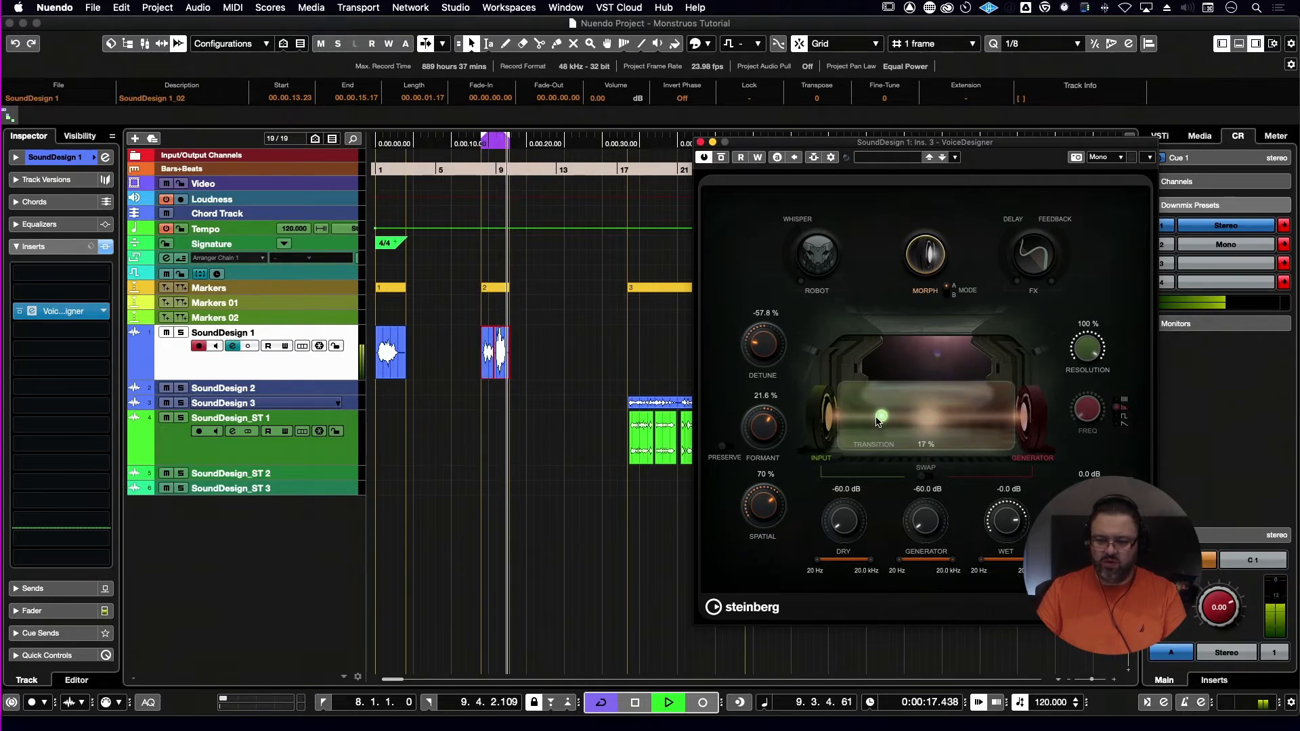
- Enable FX and set the morph to the third generator waveform at 59 Hz with Transition at 21%
click(1040, 252)
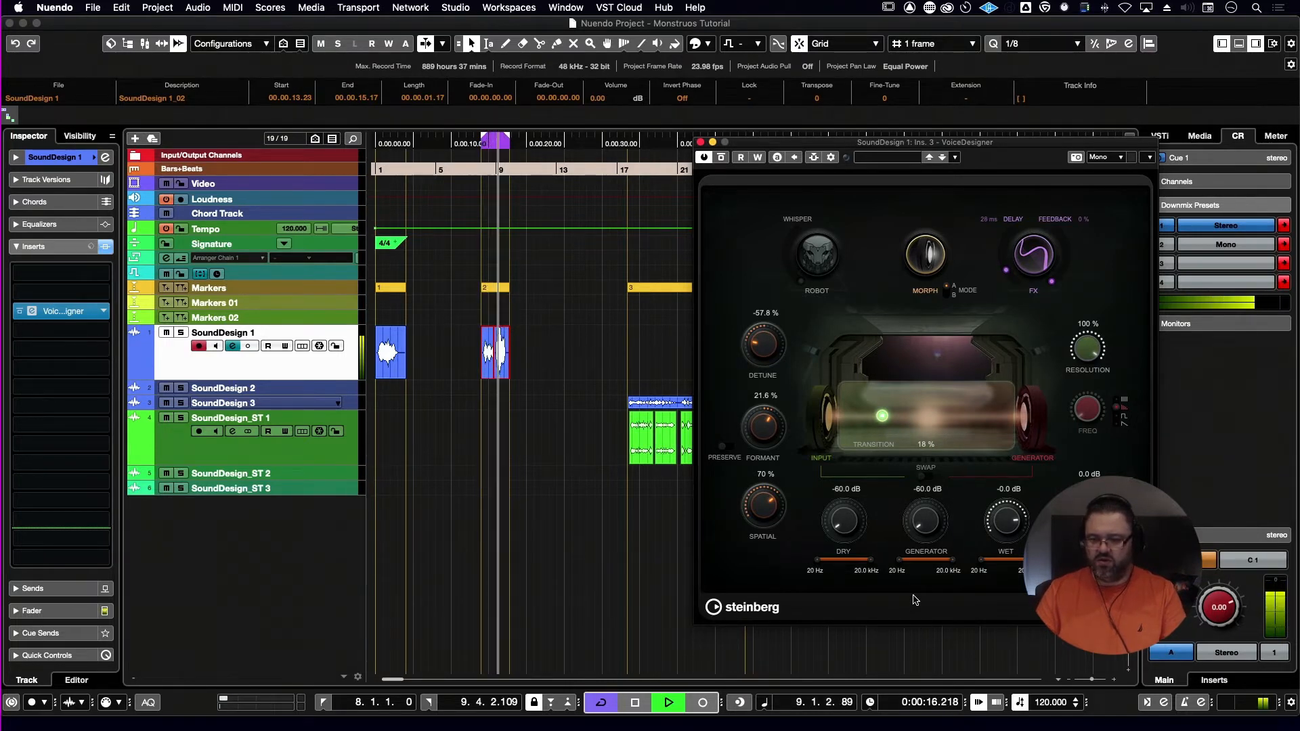
click(1116, 417)
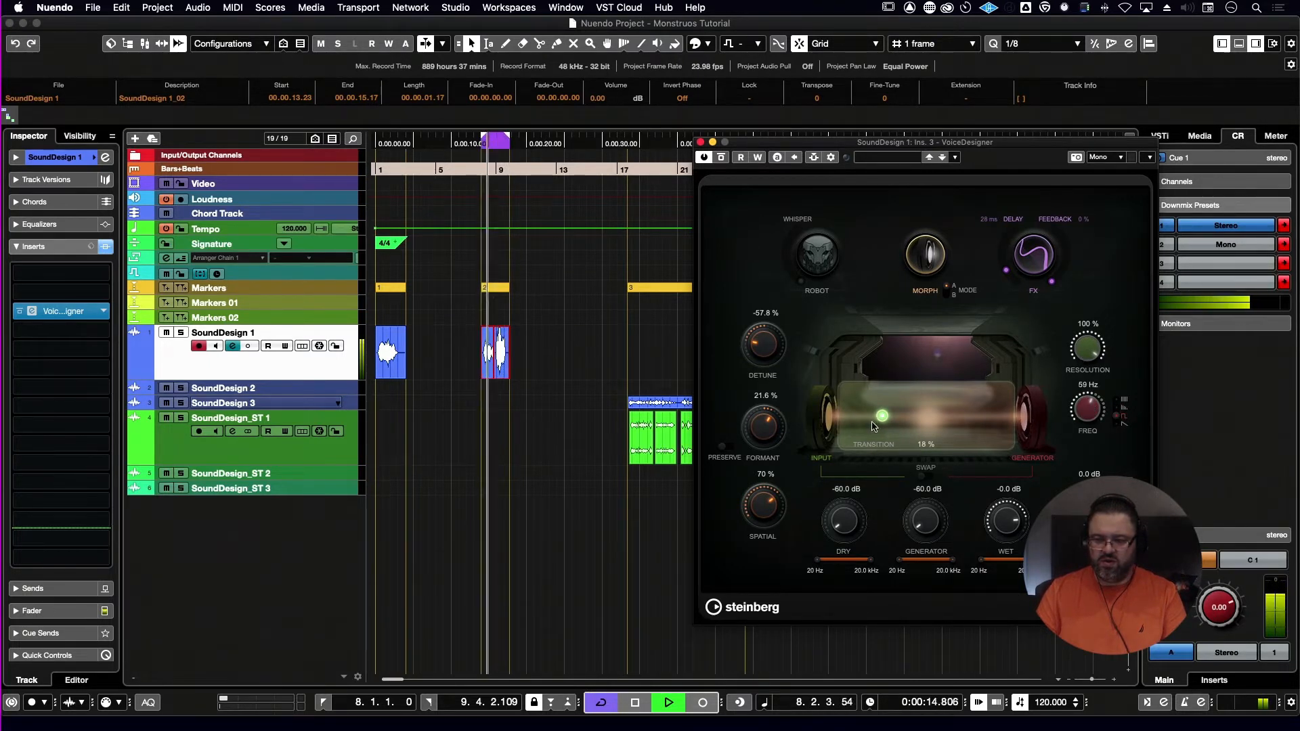
mouse_move(882, 419)
mouse_down()
mouse_move(926, 421)
mouse_move(883, 421)
mouse_up()
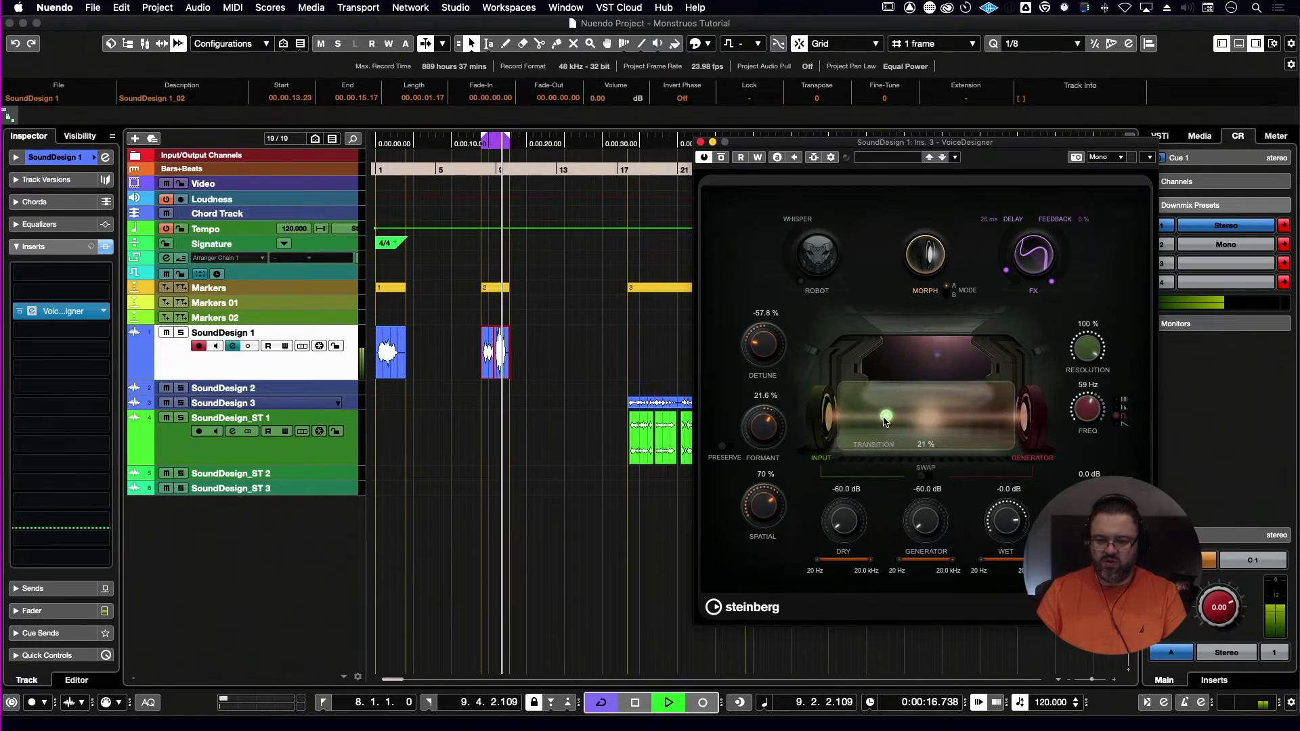
- Switch Morph to mode B and set the FX Feedback to 34% while auditioning both marker ranges, ending with playback stopped
click(949, 296)
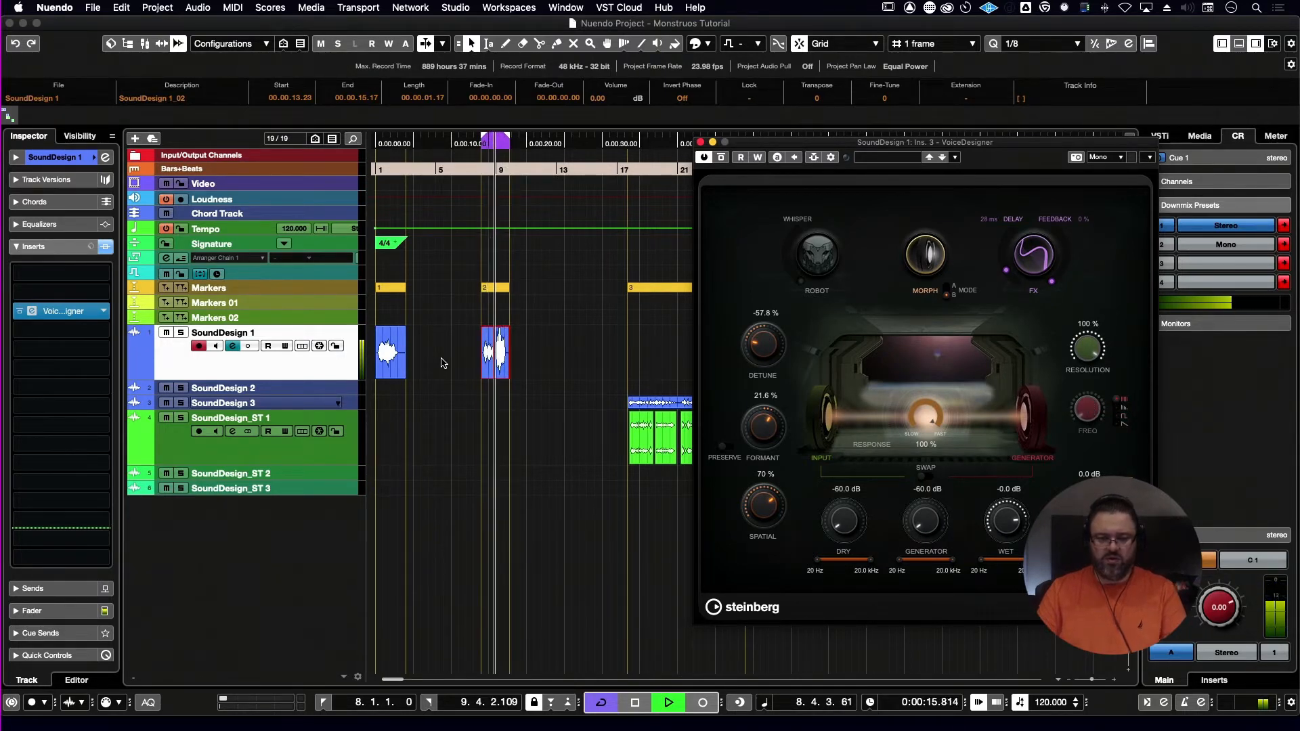
key(shift+1)
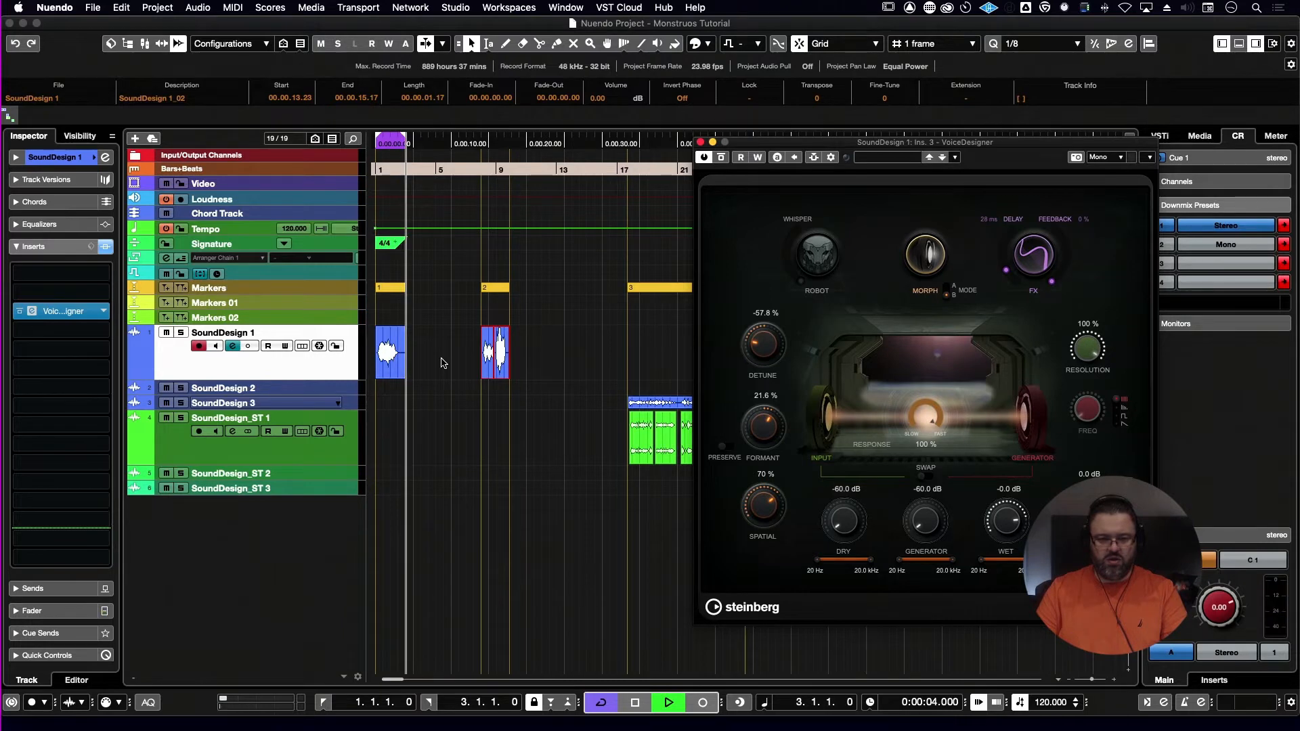
key(shift+2)
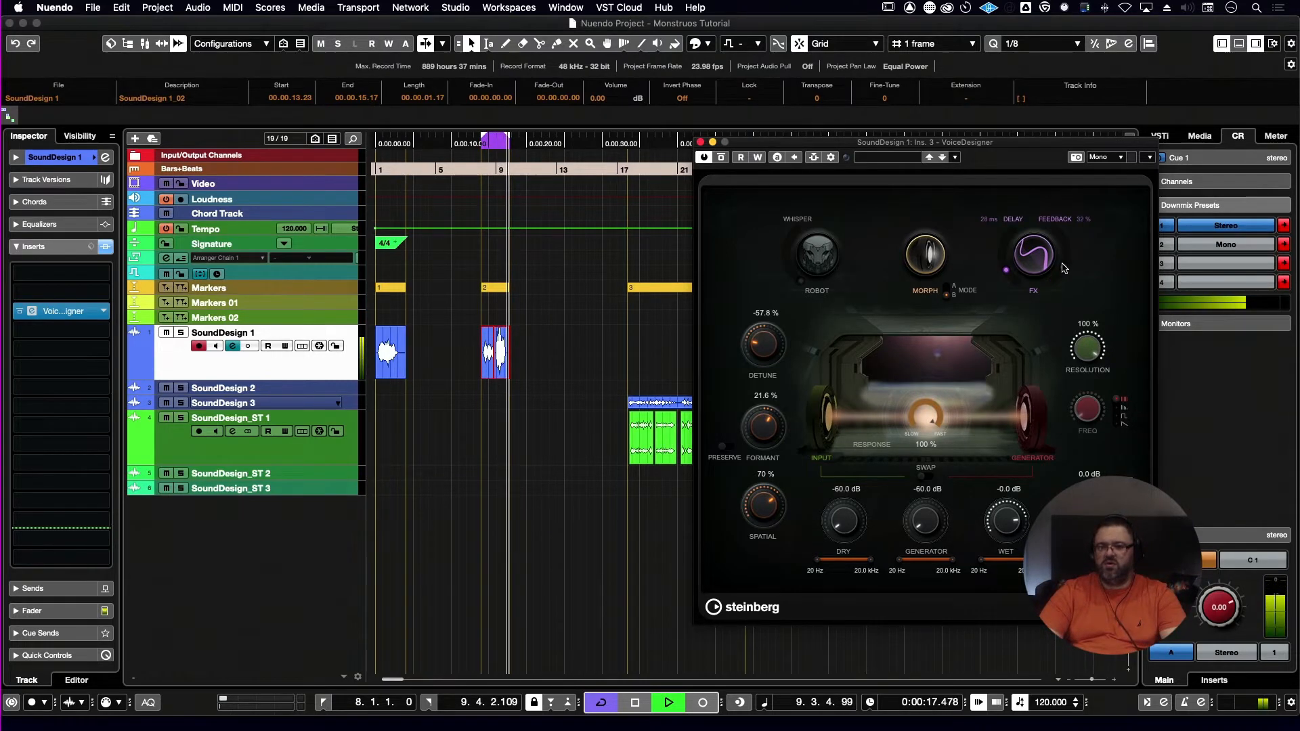
drag(1064, 267, 1068, 252)
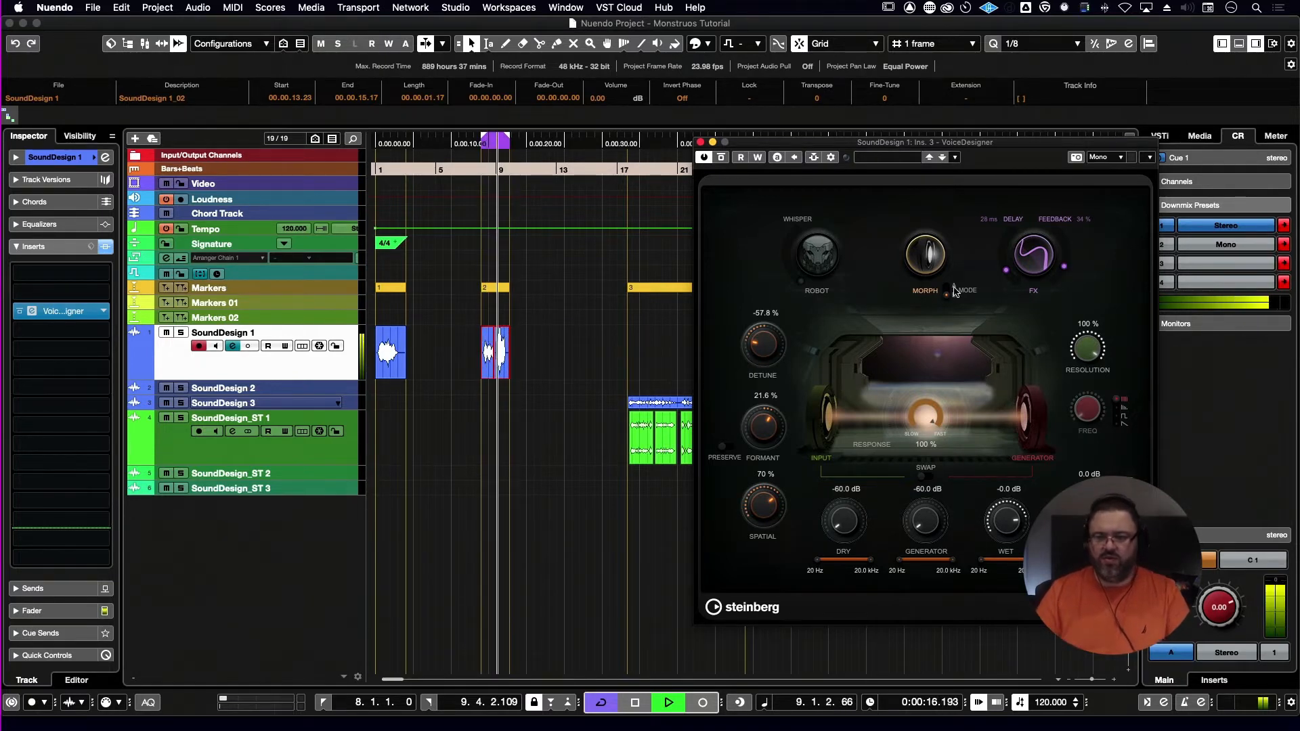
key(space)
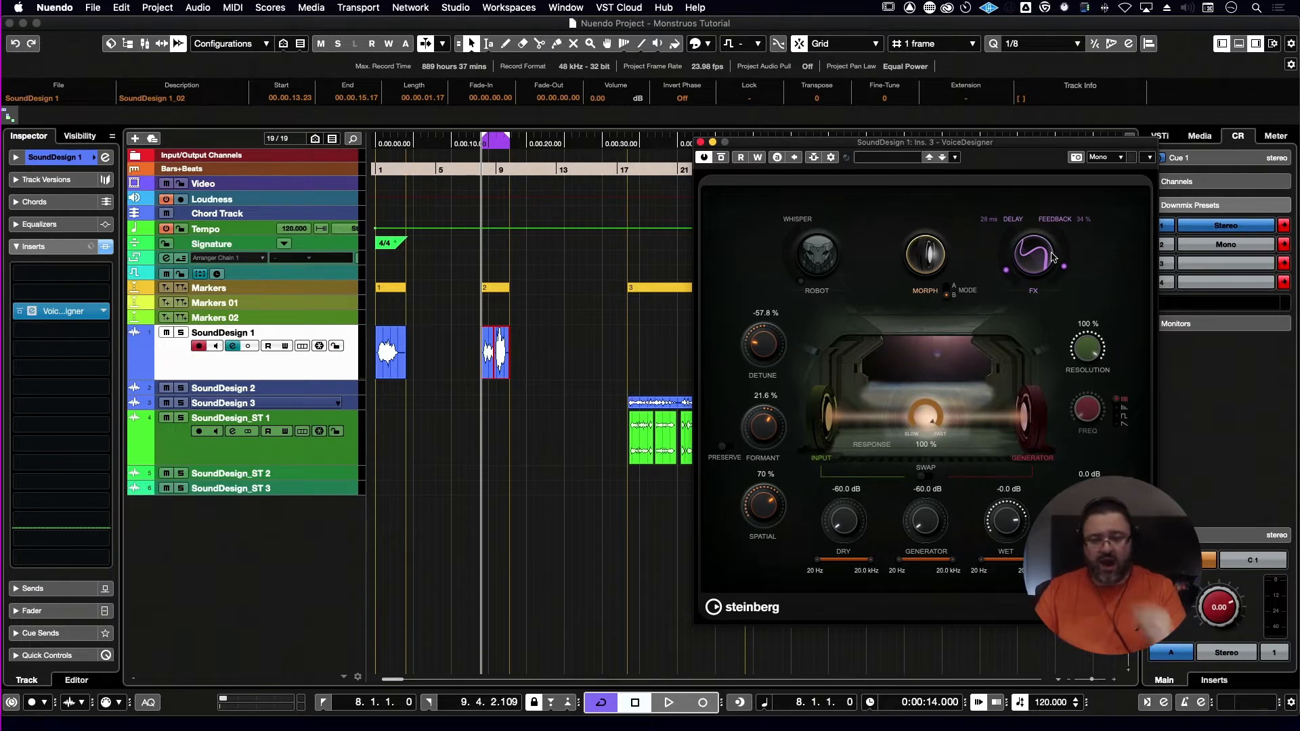
- Insert PitchDriver ahead of VoiceDesigner on SoundDesign 1 and move its window clear of VoiceDesigner
click(80, 292)
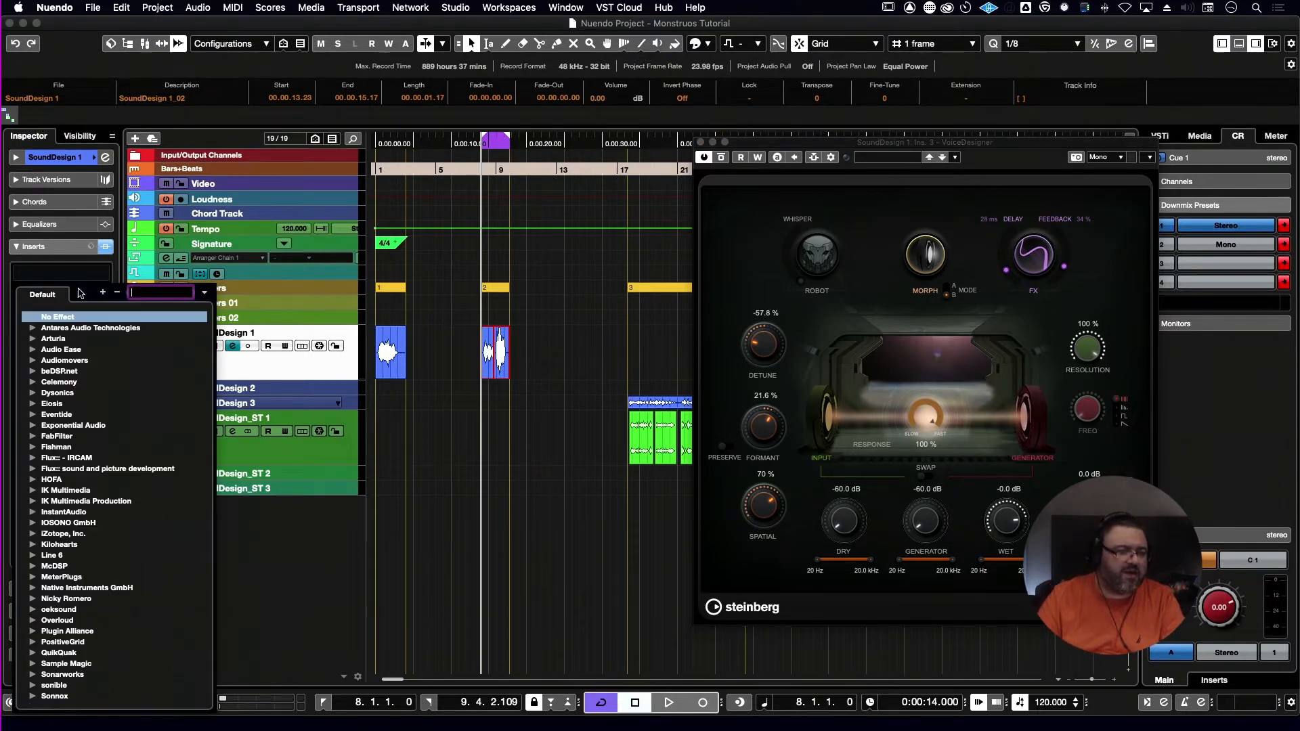
text(pitch)
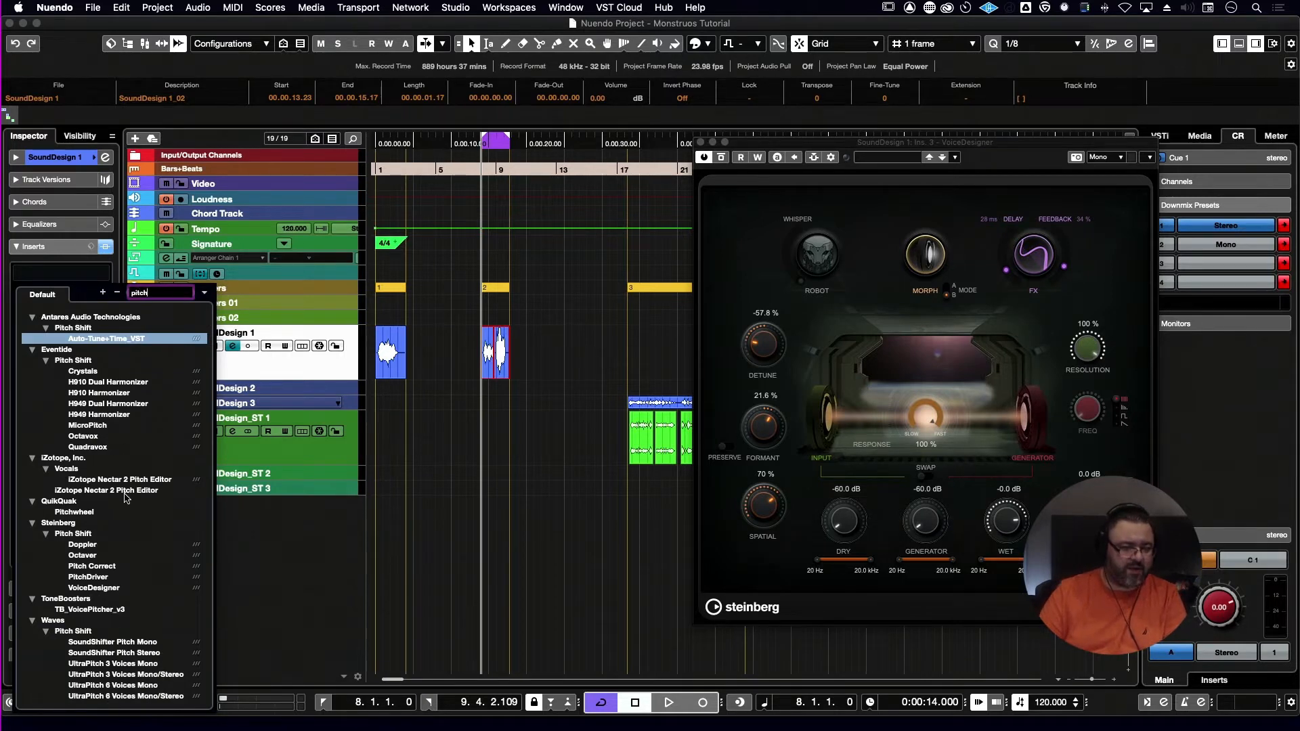
double_click(98, 578)
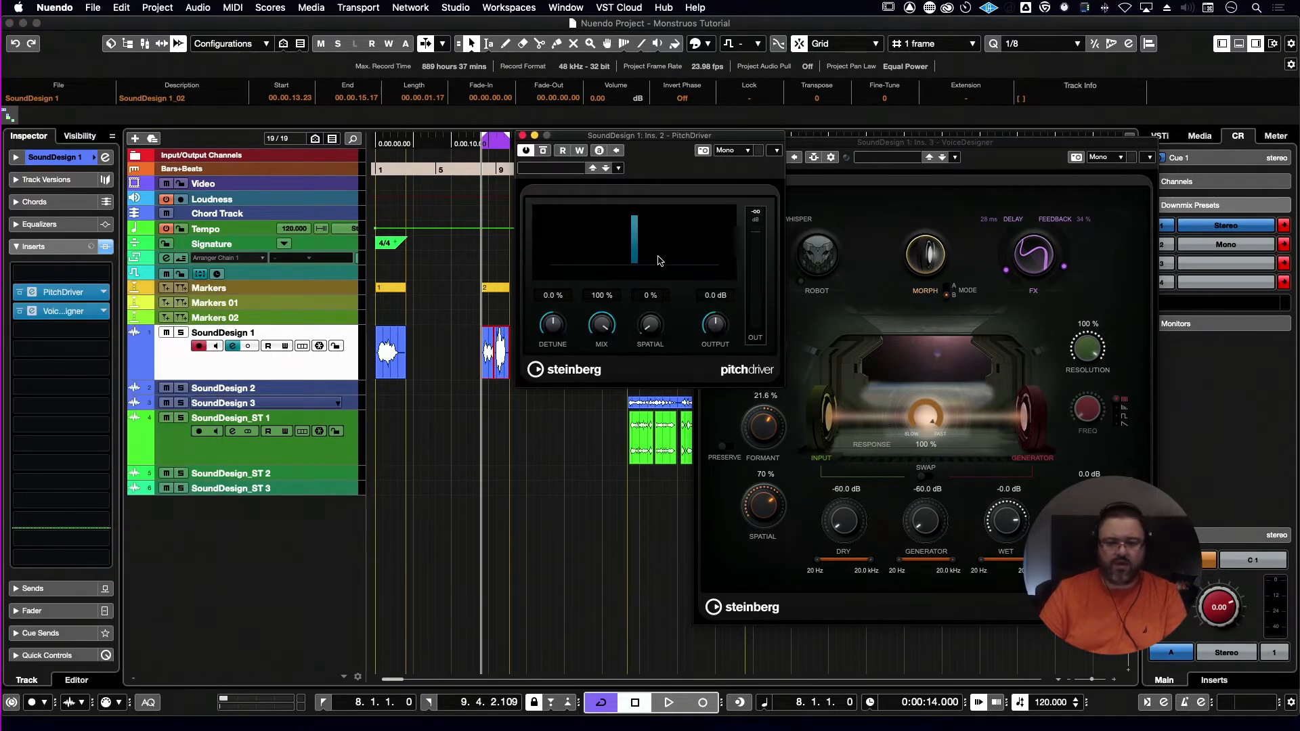
drag(740, 137, 604, 111)
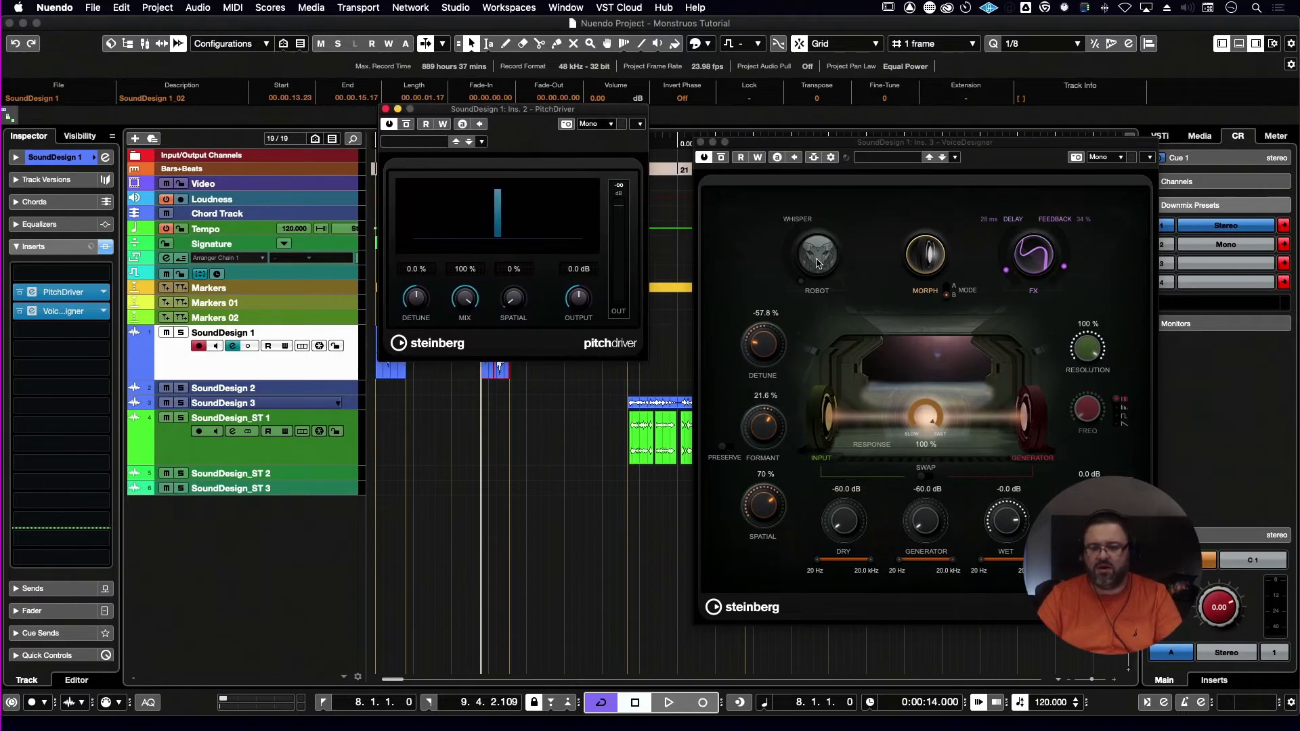
- Reset VoiceDesigner's Detune and Formant to 0.0%, and disable Morph and FX during playback
super+click(767, 343)
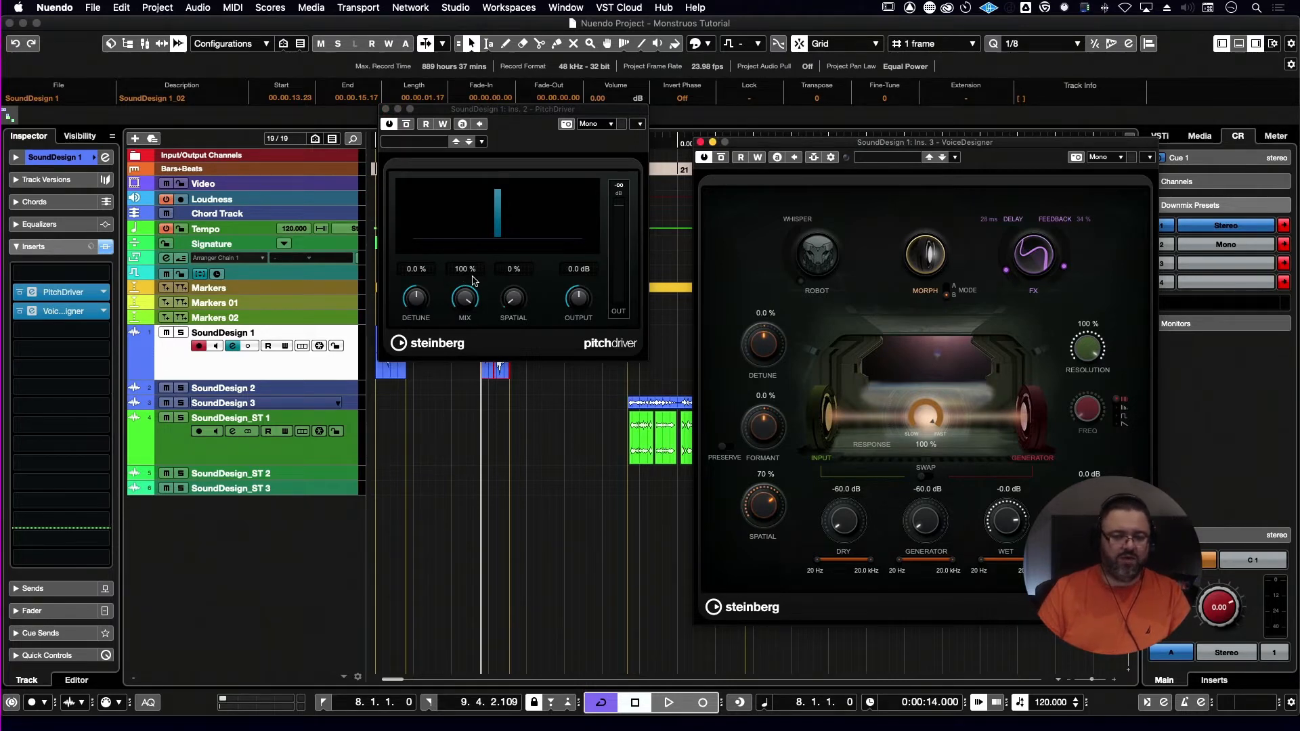
key(space)
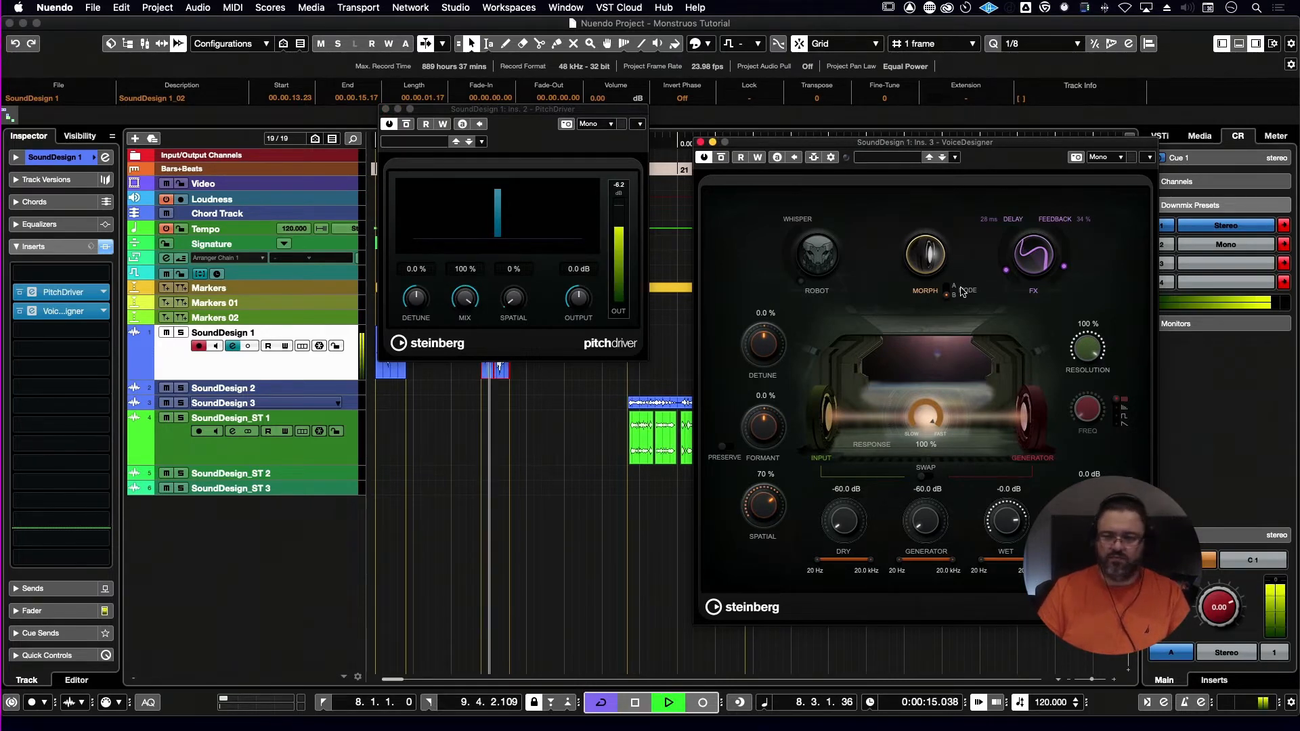
click(927, 263)
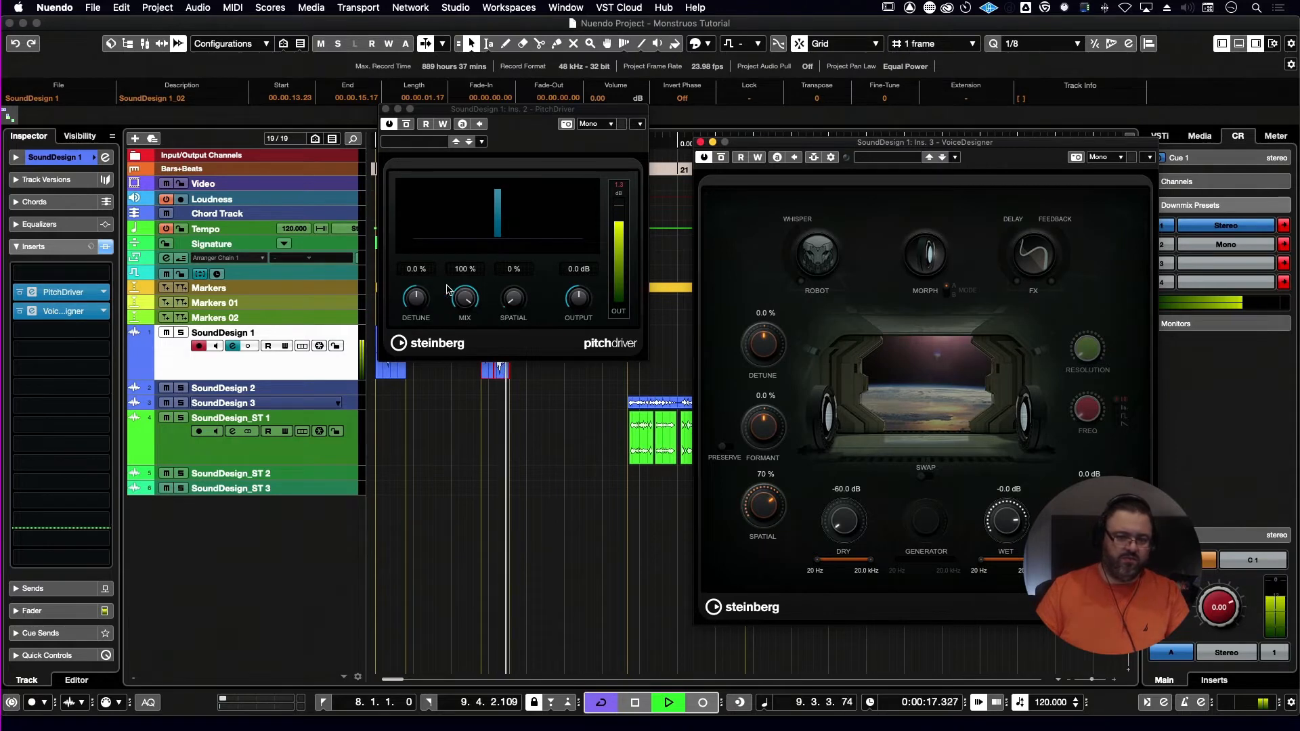
- Set PitchDriver's Detune to -24.5%, Mix to 82%, Spatial to 36% and Output to -3.8 dB
drag(414, 296, 446, 332)
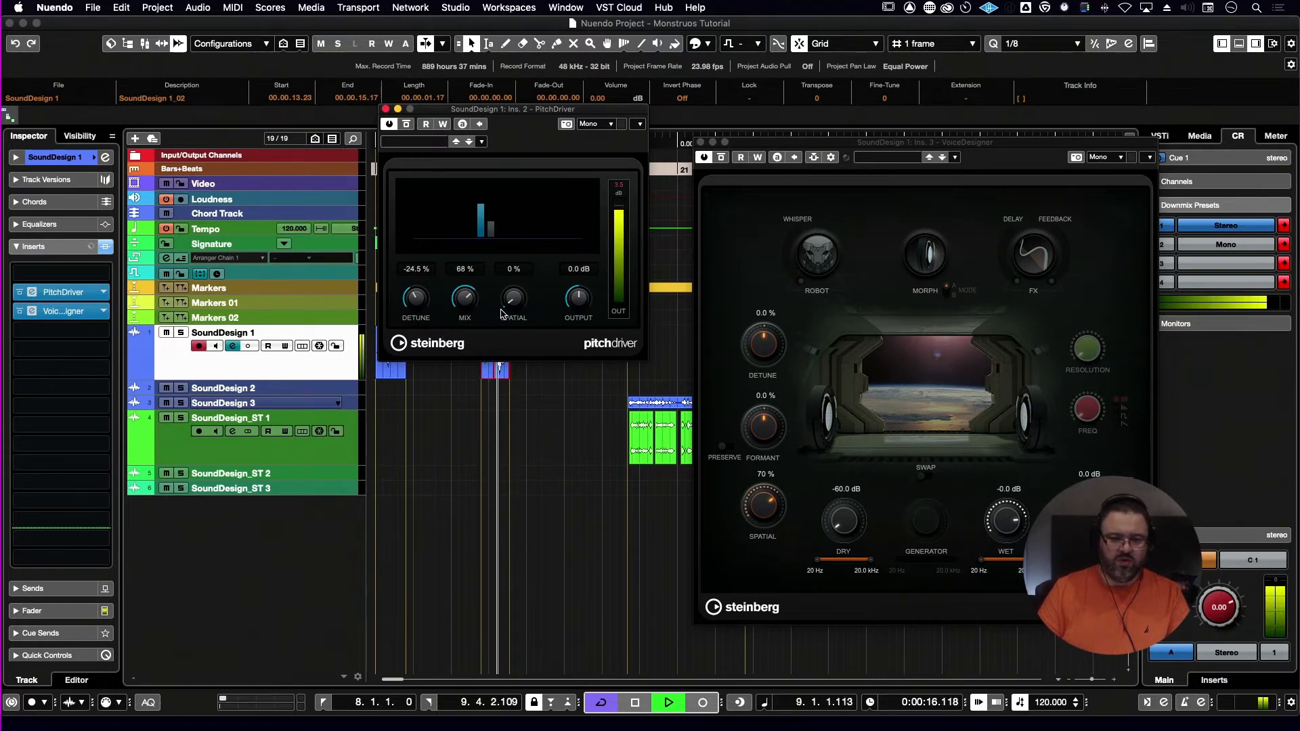
drag(505, 314, 636, 191)
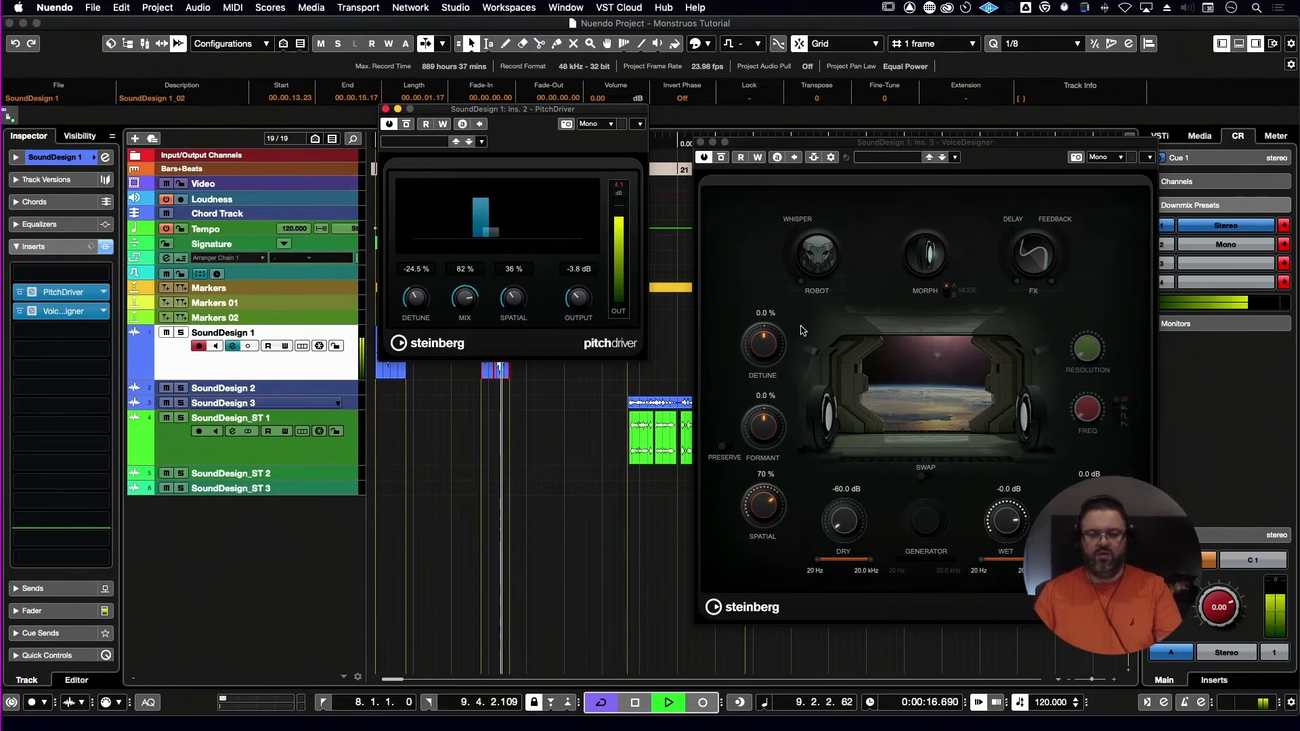
- Try VoiceDesigner with Formant at 41.2% and Detune at -45.1% on the playing clip
click(814, 278)
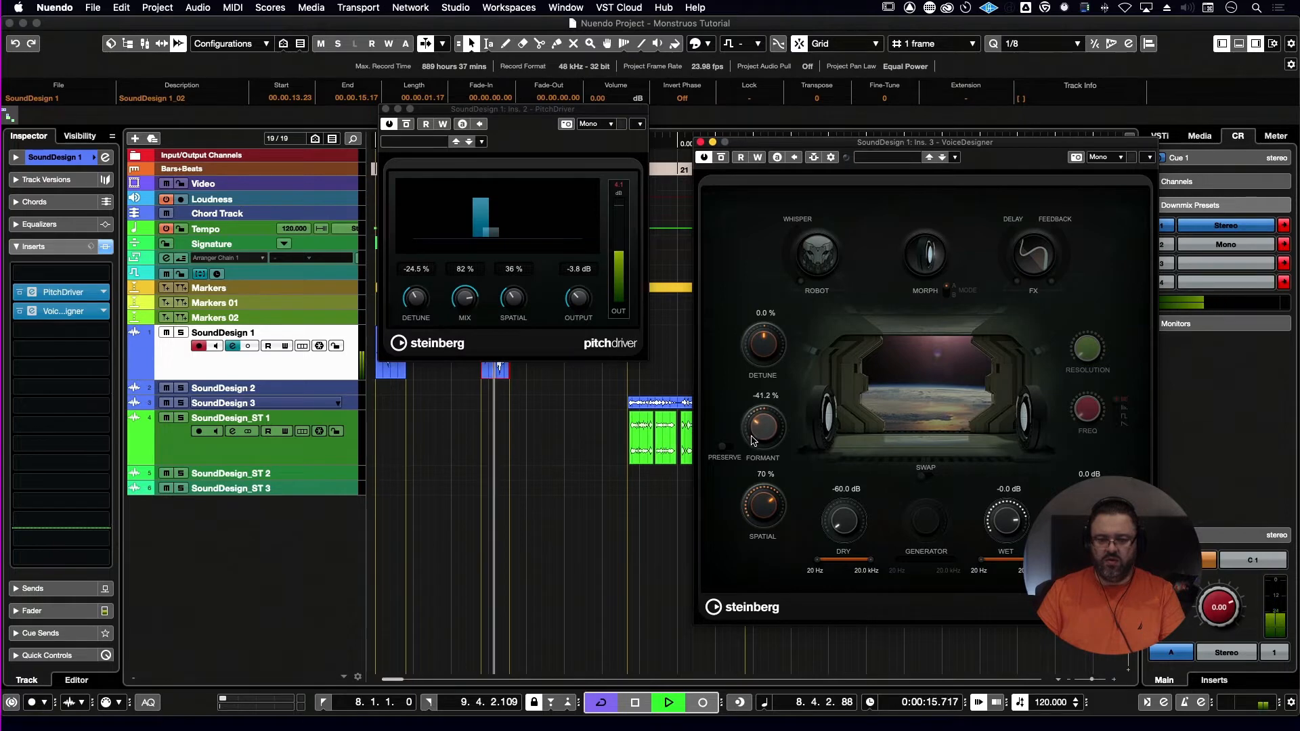
drag(751, 440, 774, 406)
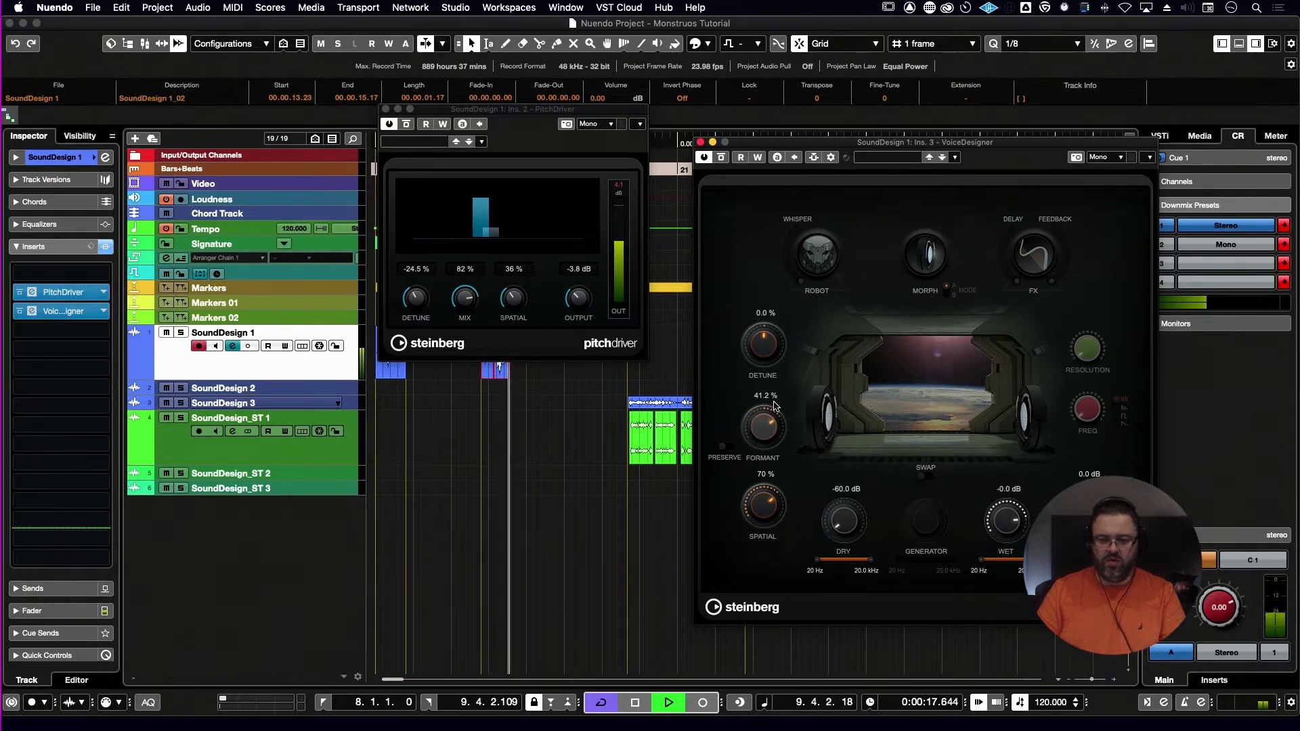
drag(763, 344, 747, 371)
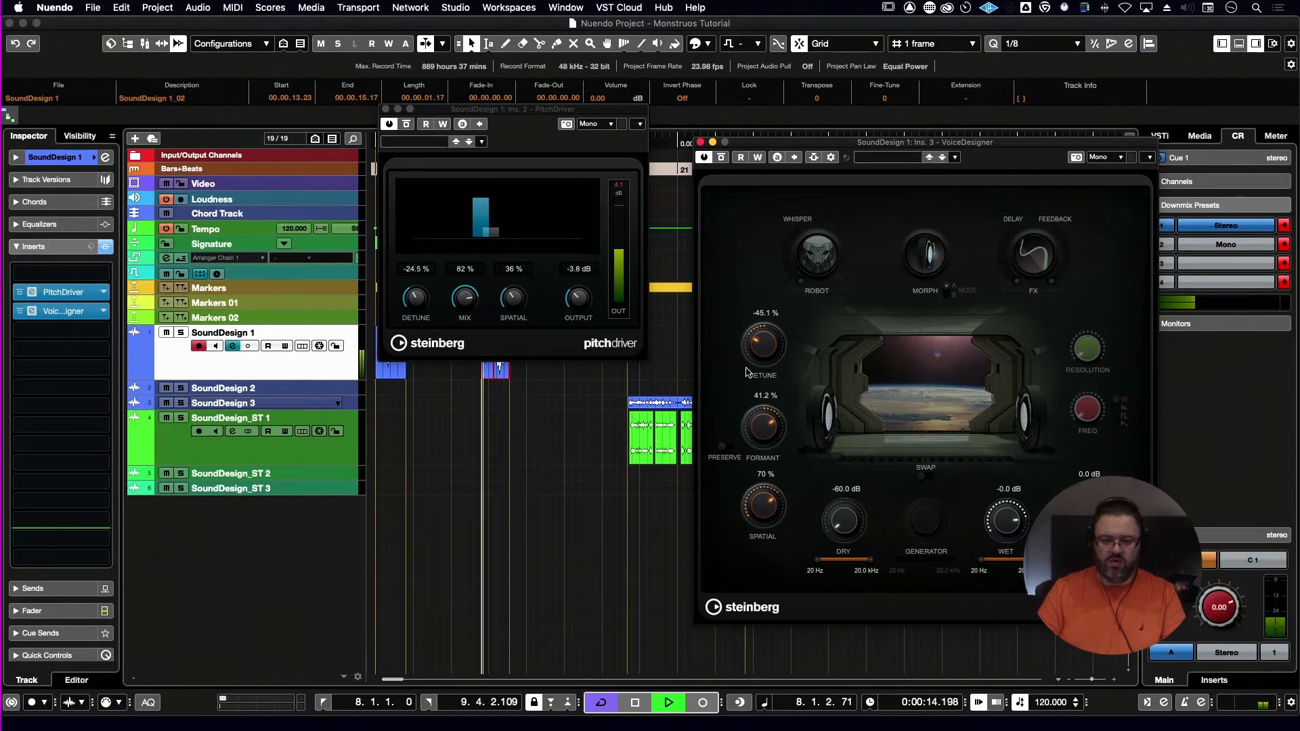
- Set PitchDriver's Detune to -98.0% and Mix to 100%, and reset VoiceDesigner's Detune and Formant to 0.0%
drag(423, 304, 405, 364)
drag(464, 297, 489, 203)
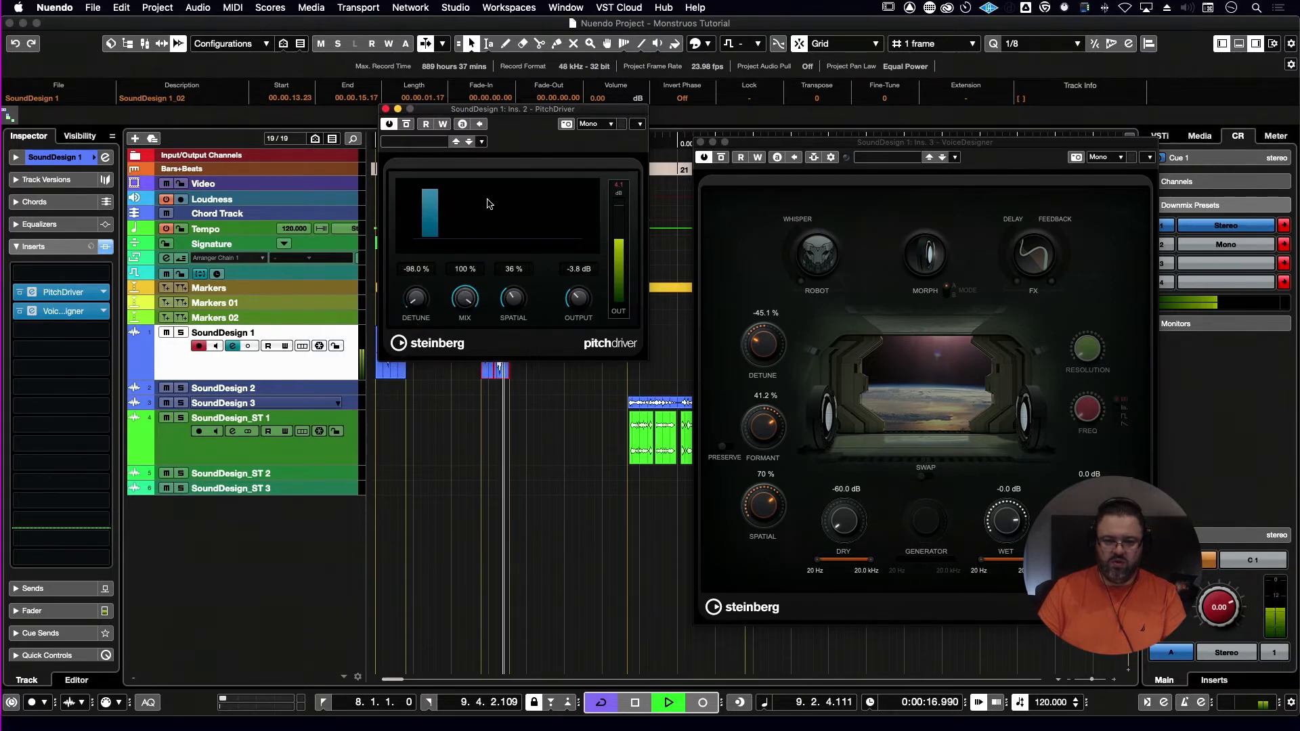
super+click(766, 349)
super+click(766, 431)
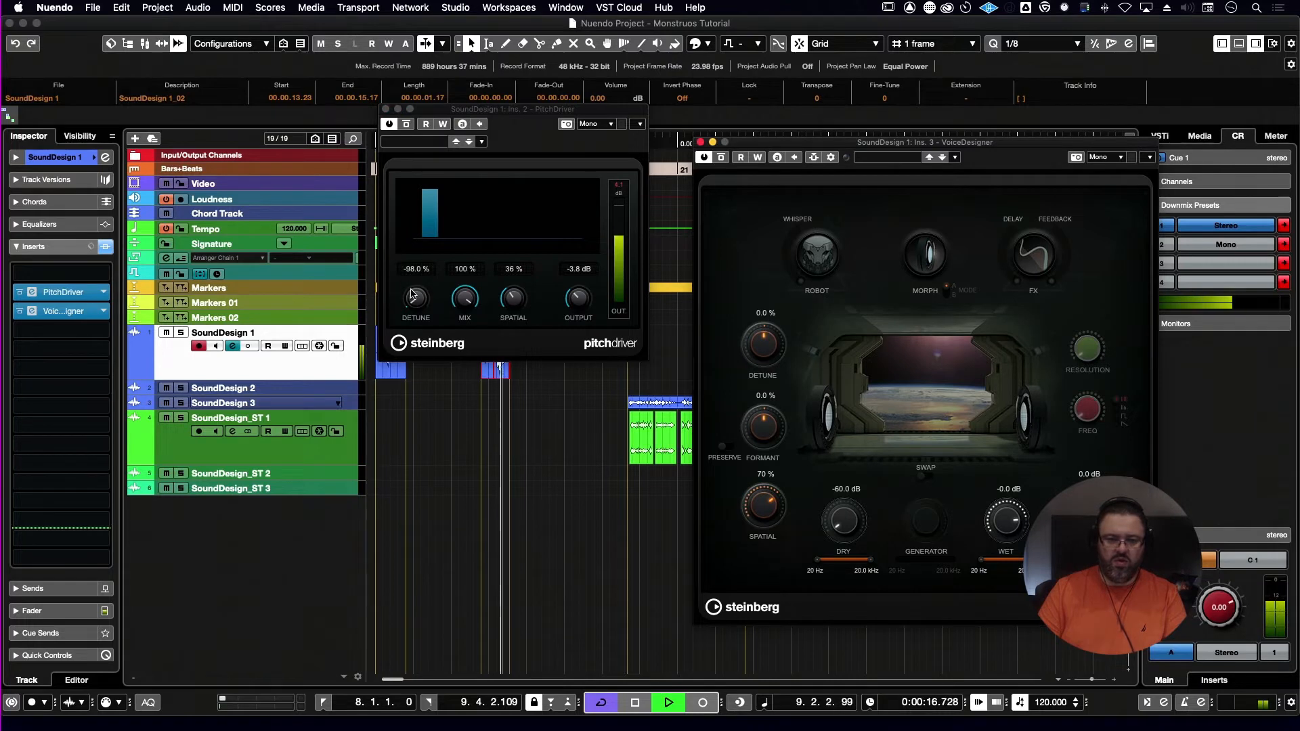
- Set PitchDriver's Detune to -51.9% and Mix to 40%, lower VoiceDesigner's Detune to -42.1%, and stop playback
drag(415, 302, 445, 362)
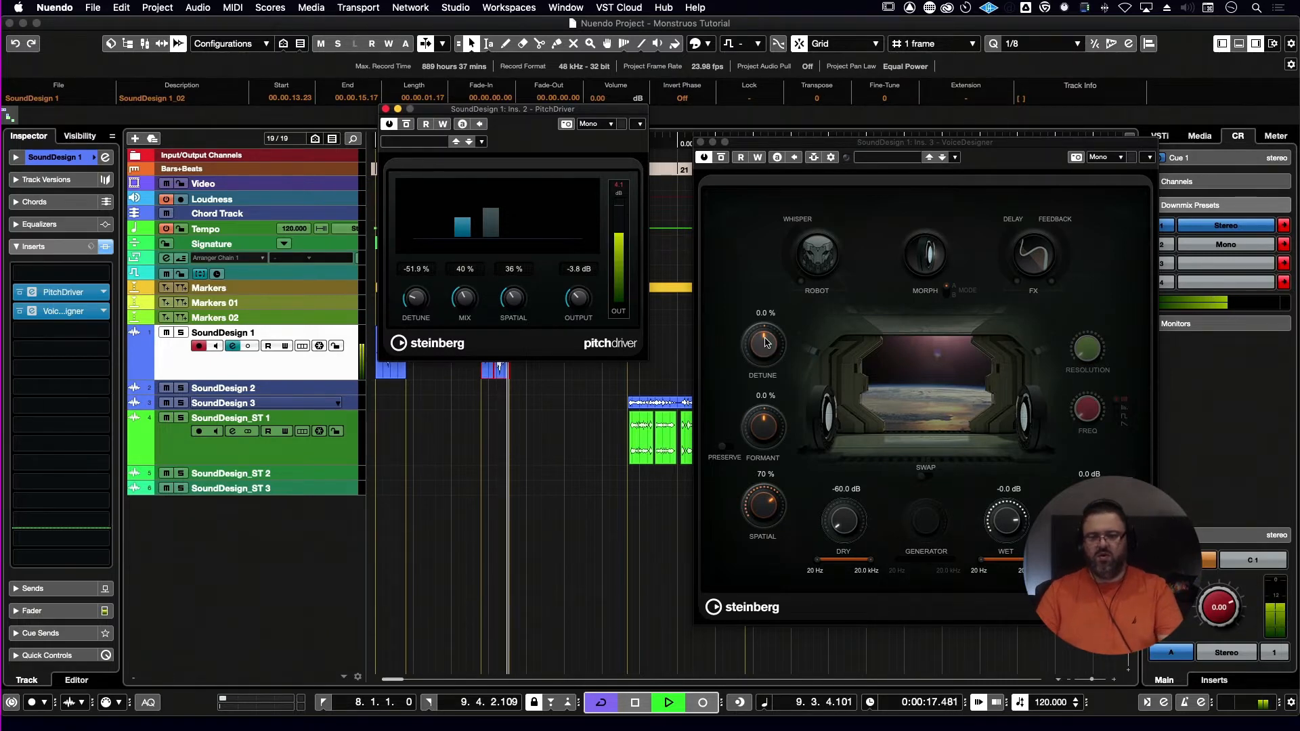
drag(765, 343, 756, 360)
key(space)
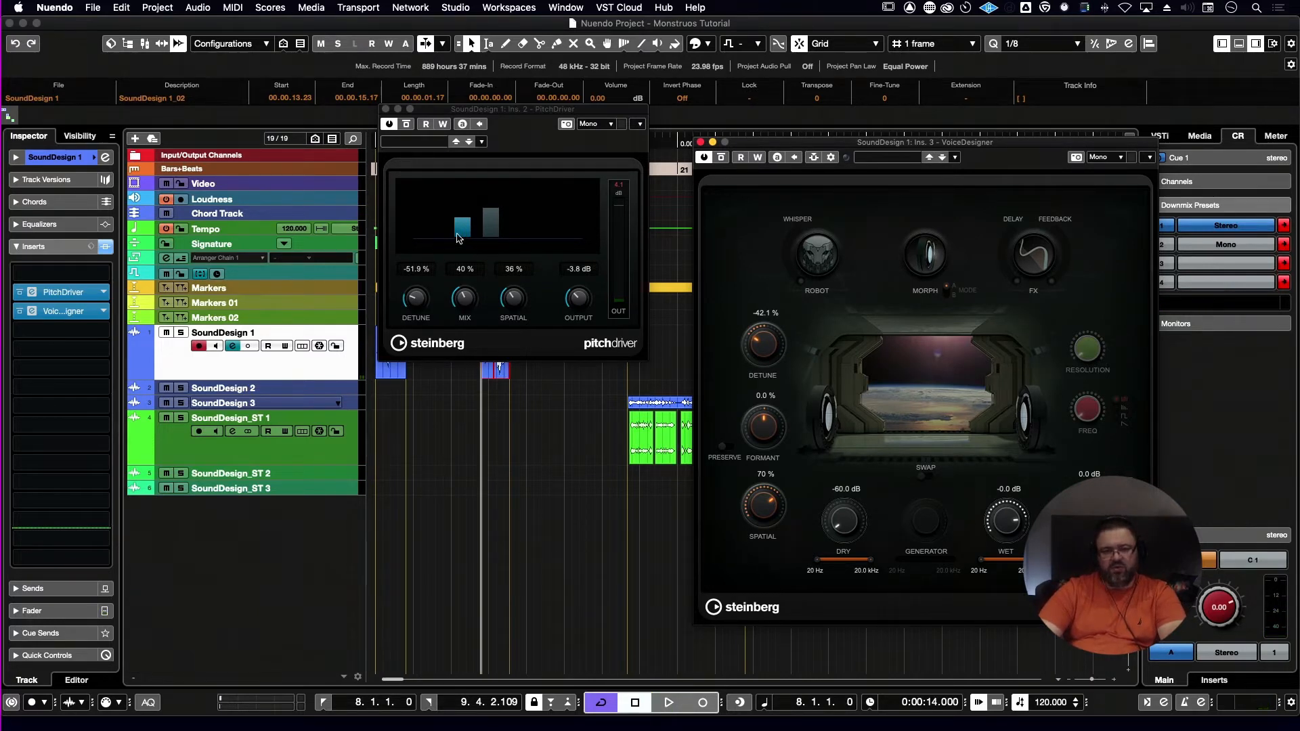
- Set VoiceDesigner's Formant to 17.6% and Detune to -37.2% while auditioning, and enable FX with playback stopped
key(space)
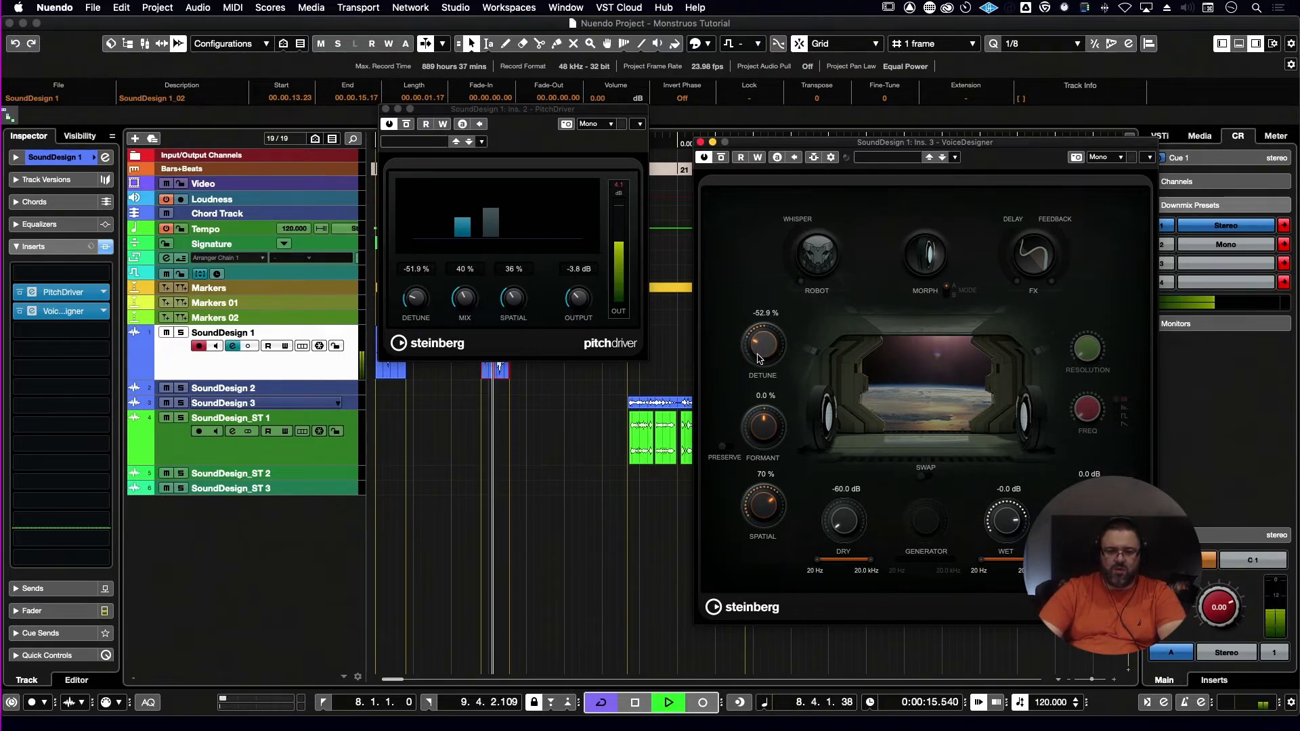
drag(758, 359, 758, 358)
mouse_move(764, 429)
mouse_down()
mouse_move(767, 416)
mouse_move(766, 428)
mouse_up()
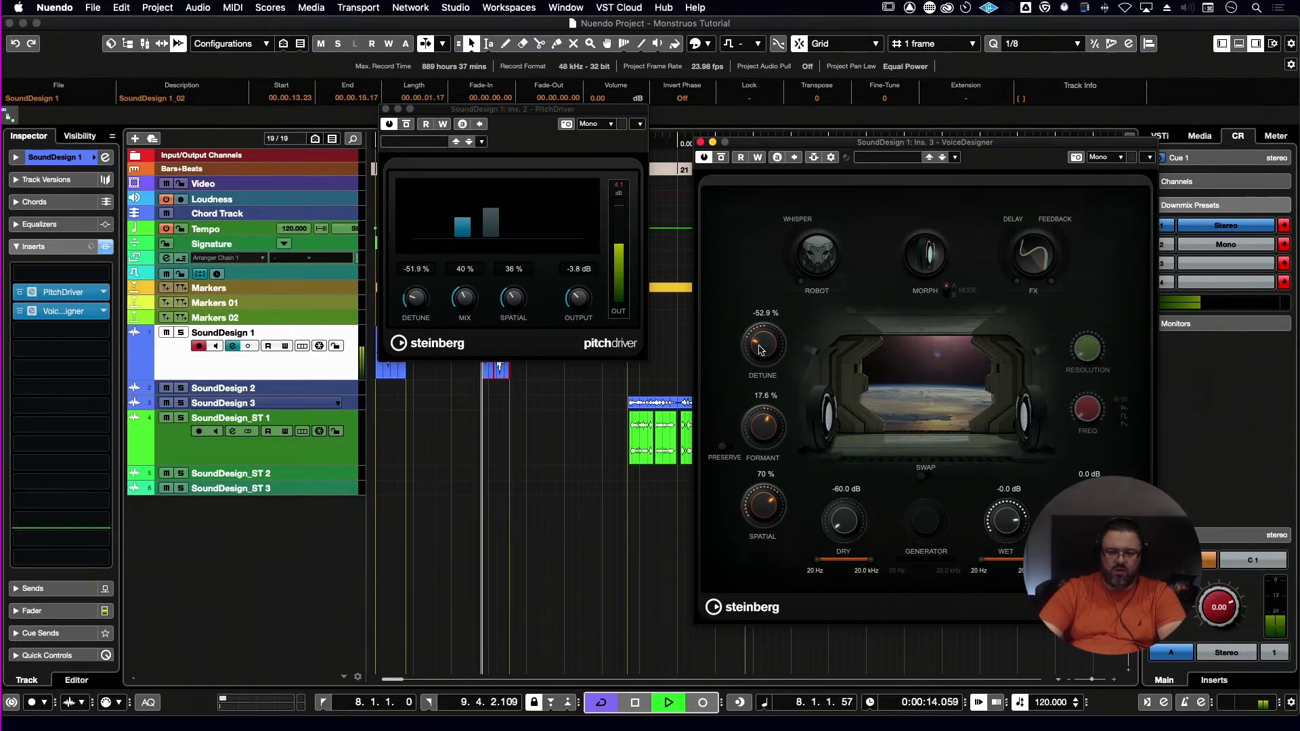
drag(760, 350, 762, 340)
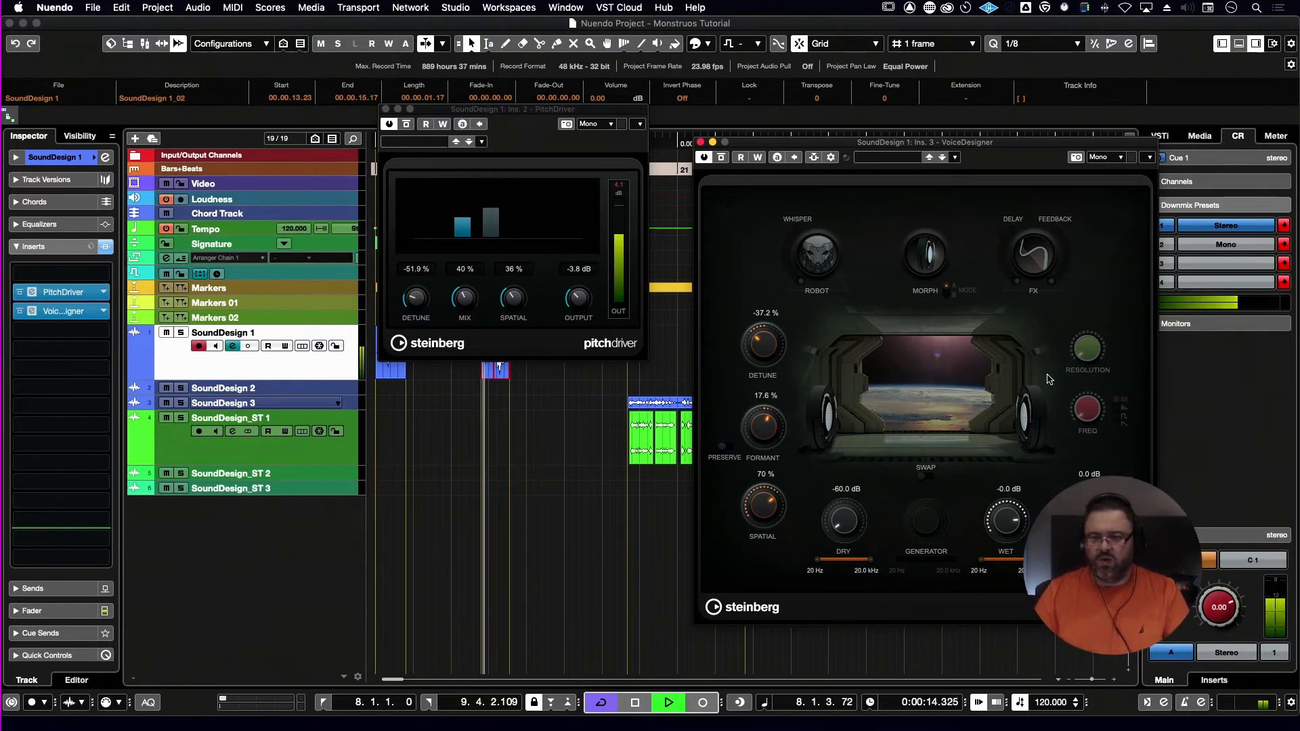
key(space)
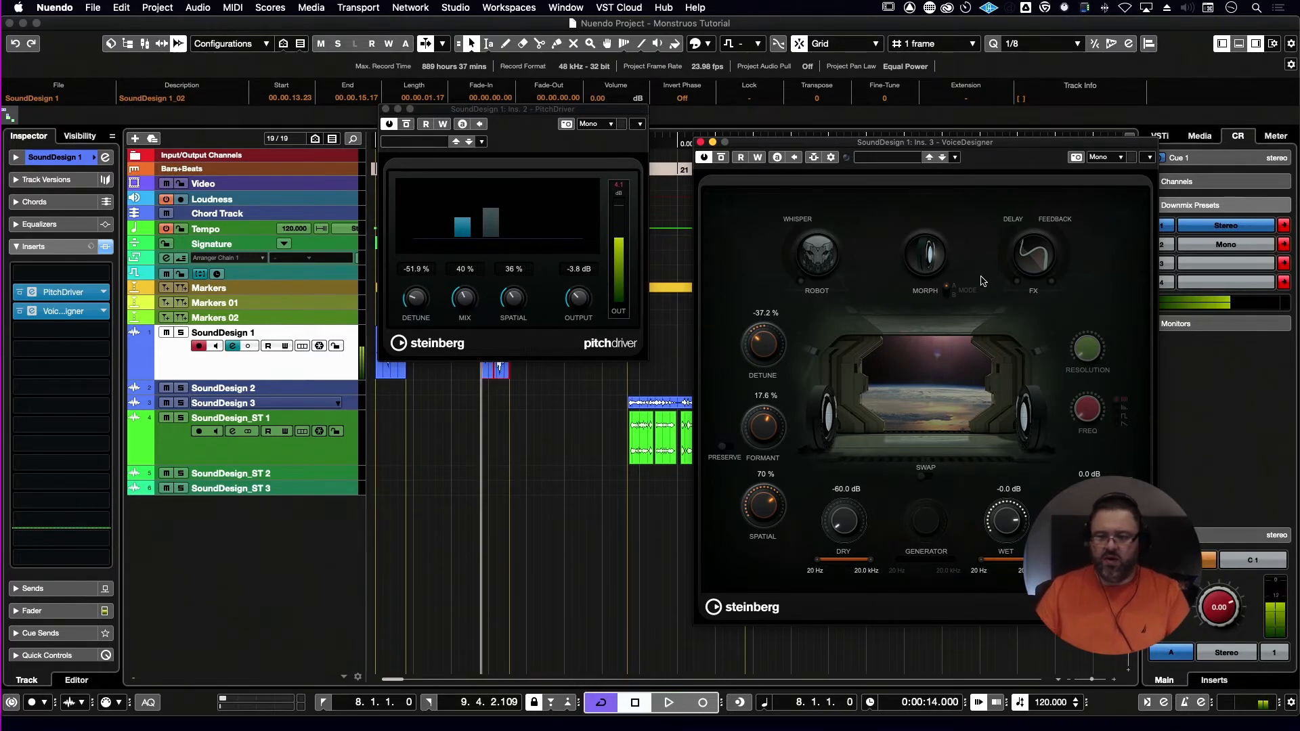
click(1035, 263)
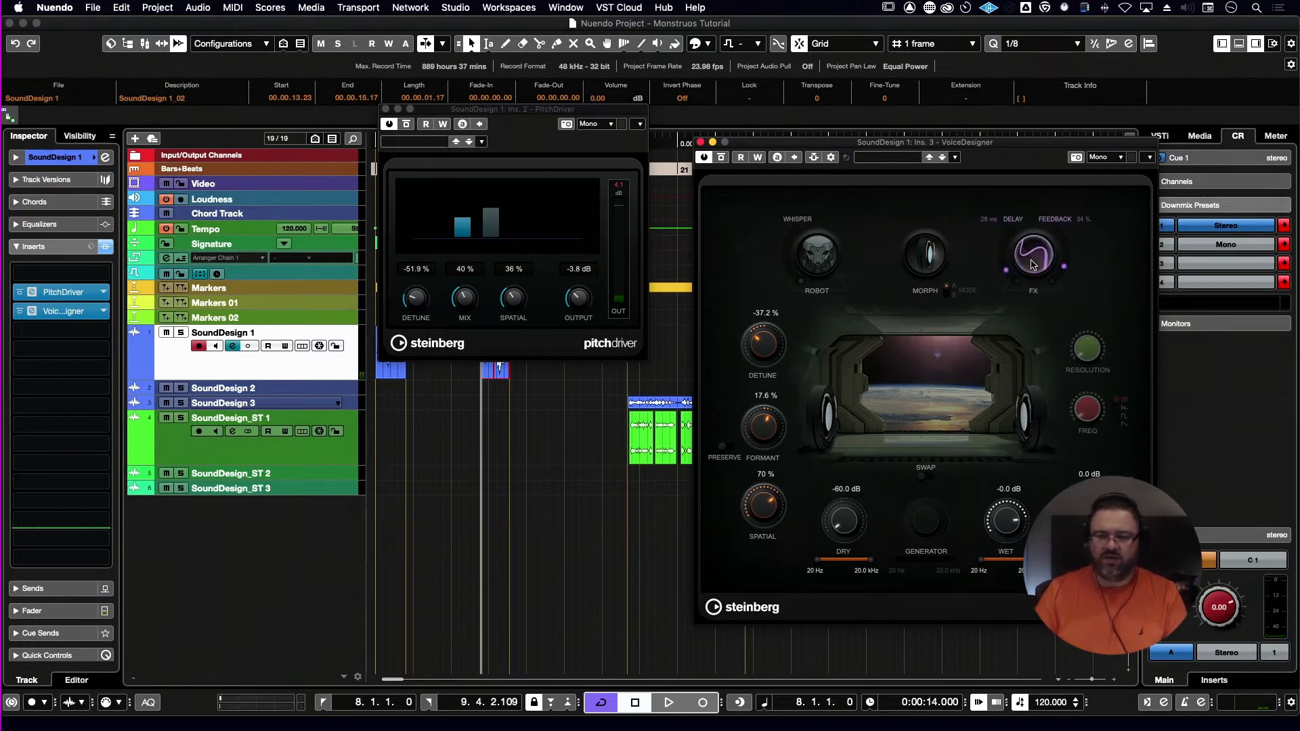
- Set VoiceDesigner's FX delay to 21 ms and feedback to 0%, and audition the clips at bar 1 and bar 8
key(space)
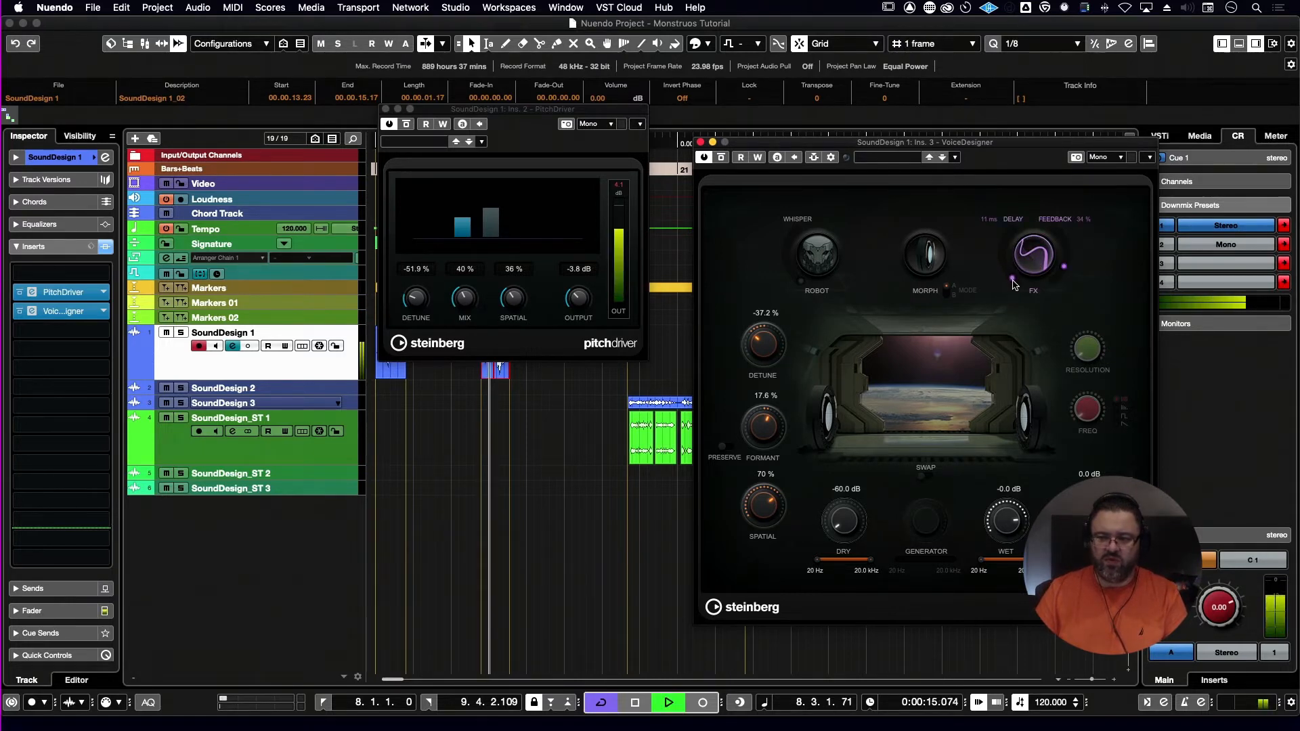
drag(1014, 284, 1054, 286)
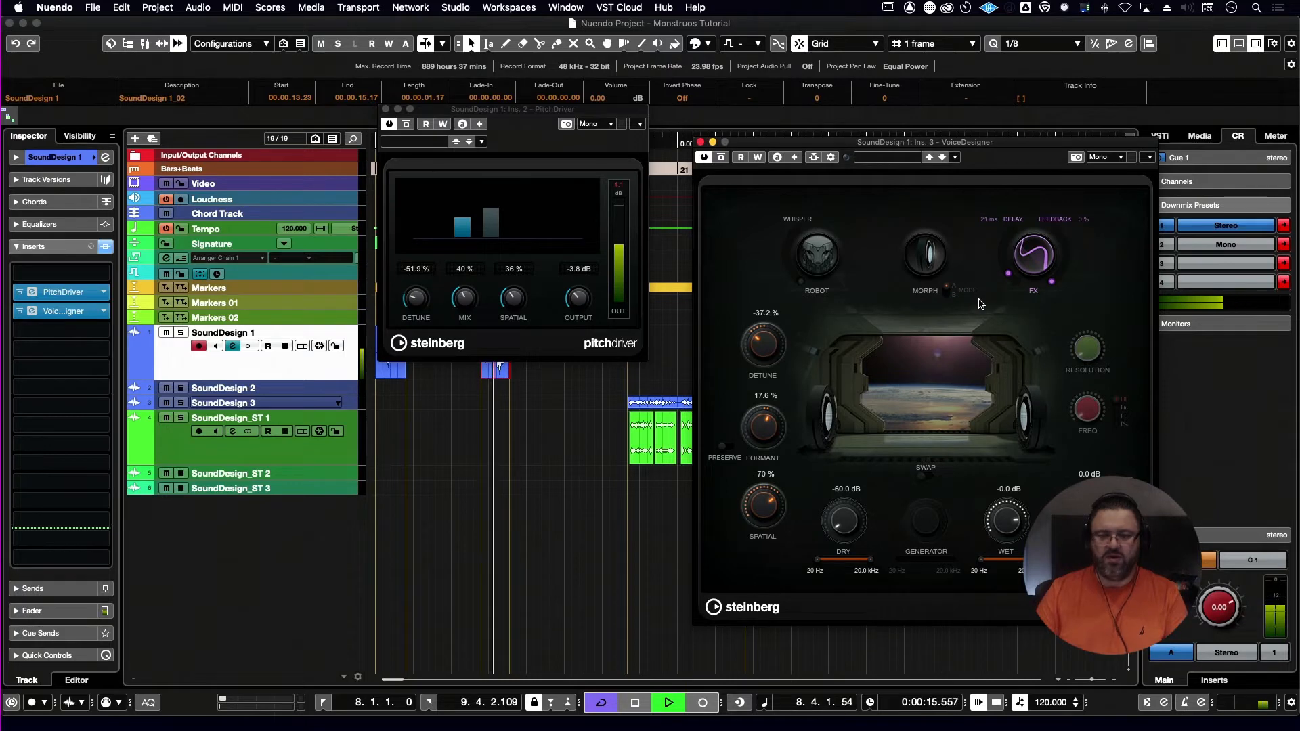
key(shift+KP_1)
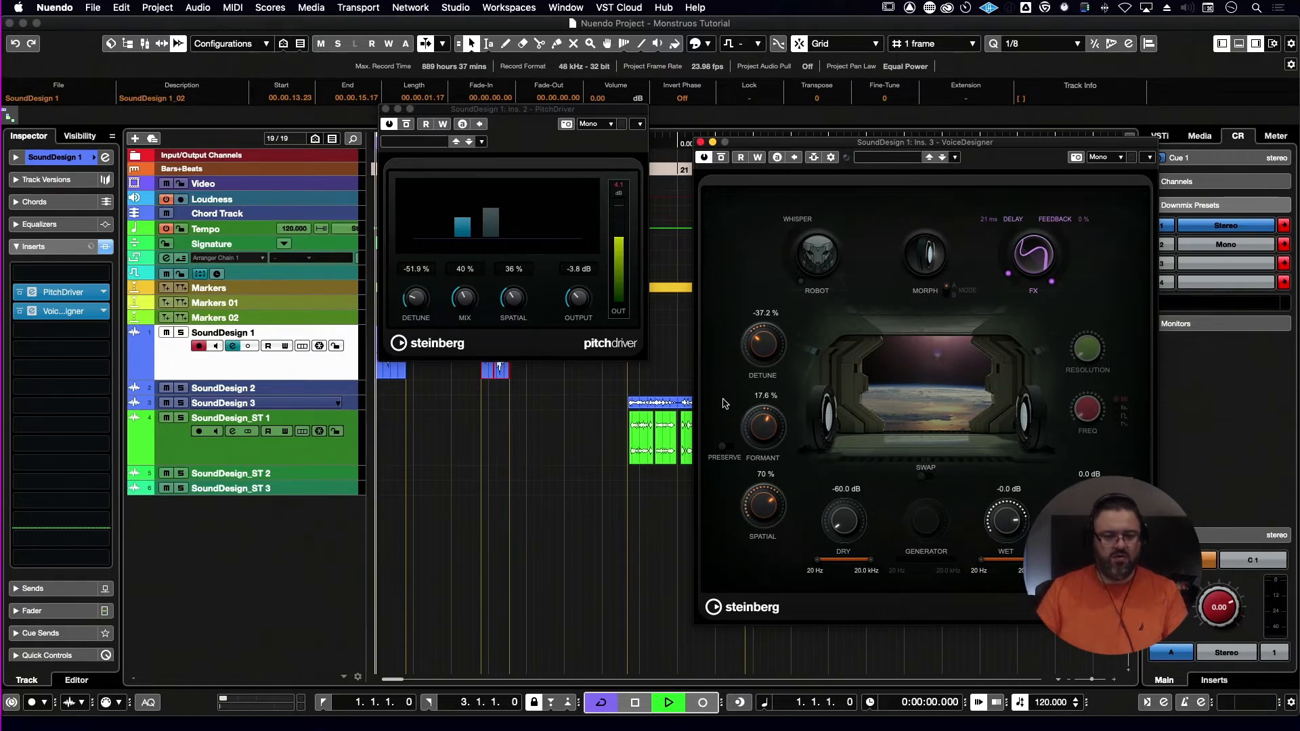
key(space)
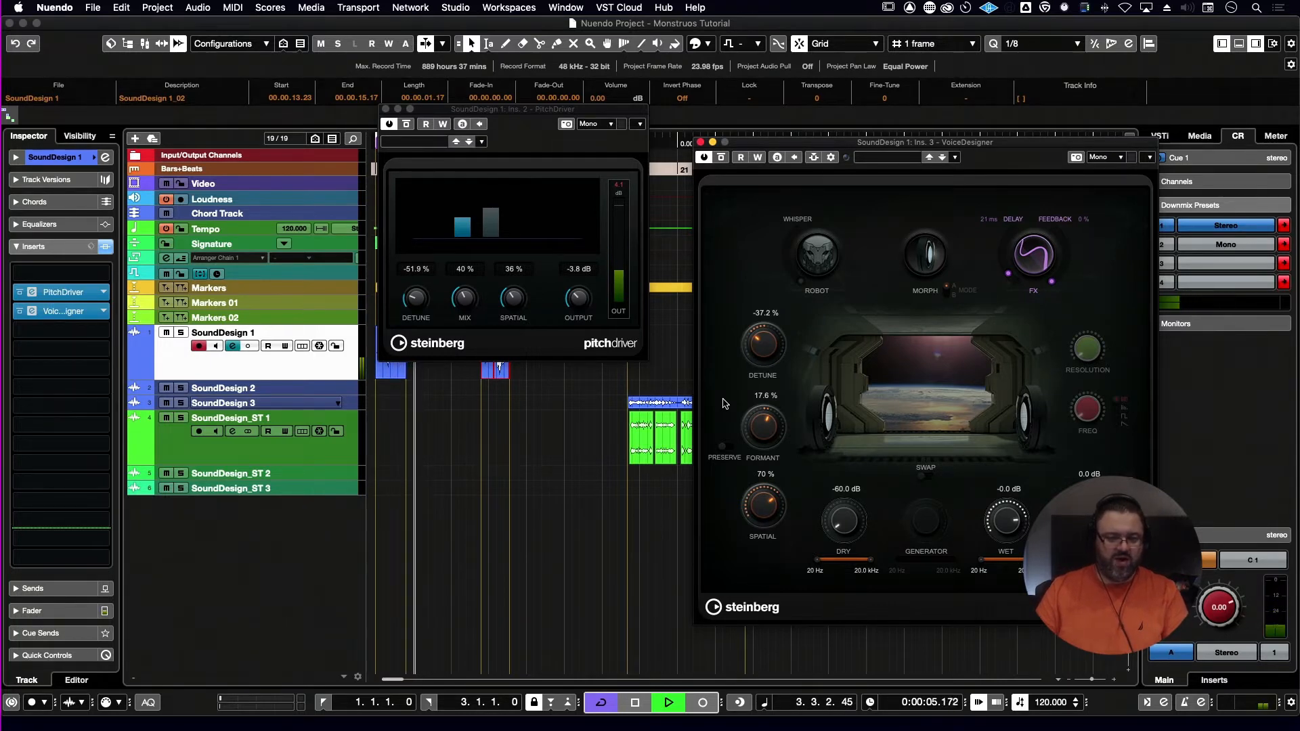
key(shift+g)
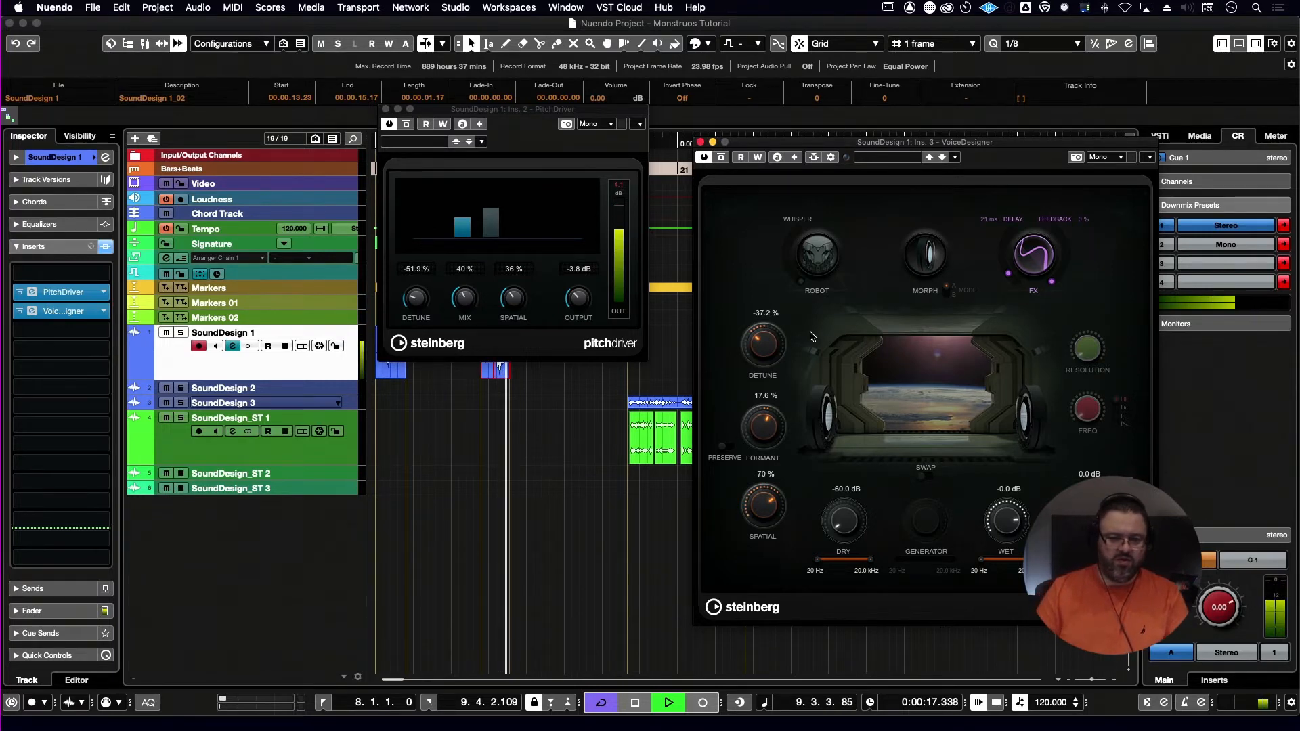
key(space)
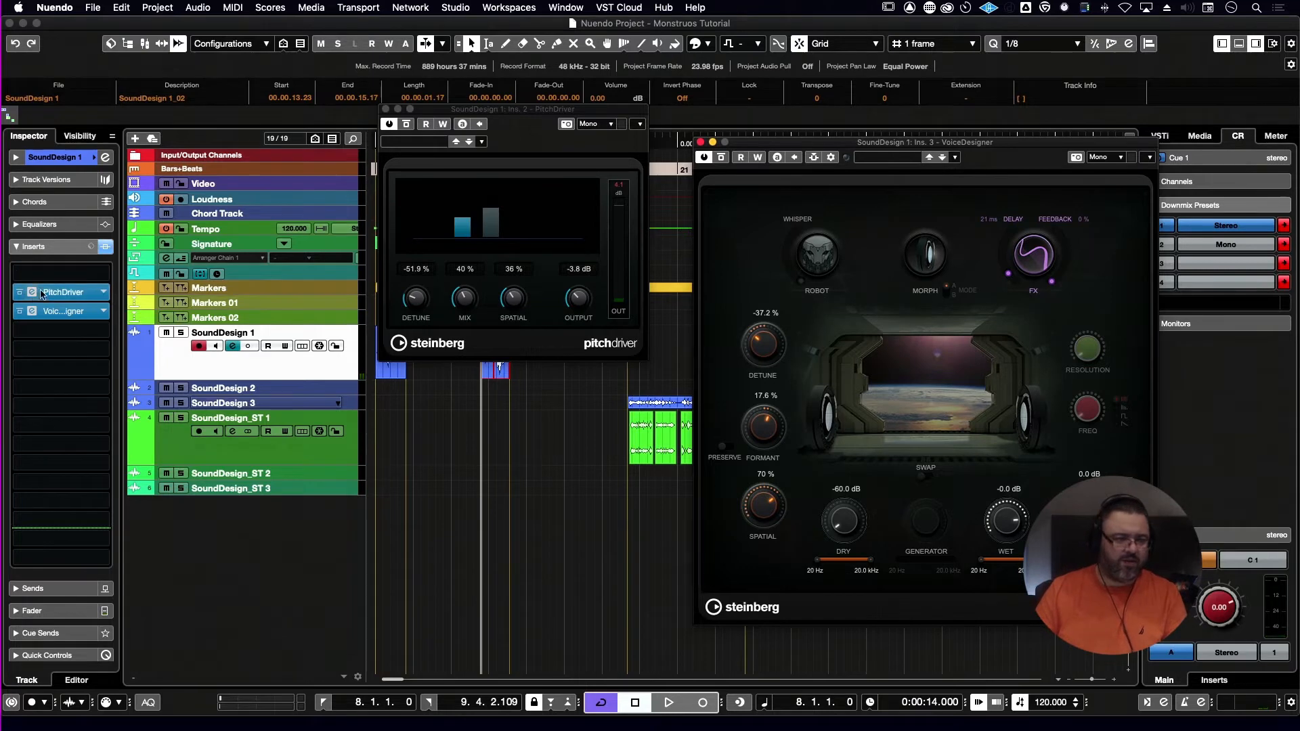
- Bypass PitchDriver on SoundDesign 1 and set VoiceDesigner's Detune to 49.0% and Formant to 47.0% while auditioning
click(19, 292)
key(space)
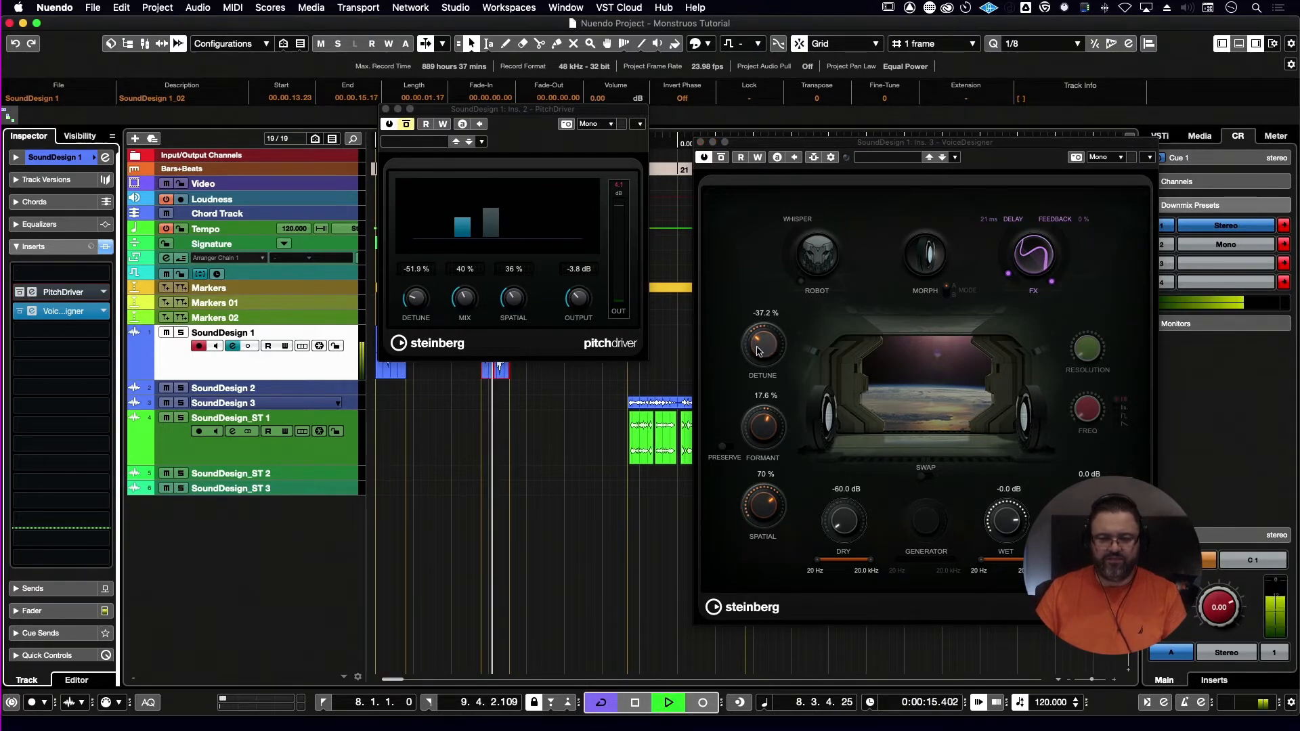
drag(763, 351, 767, 319)
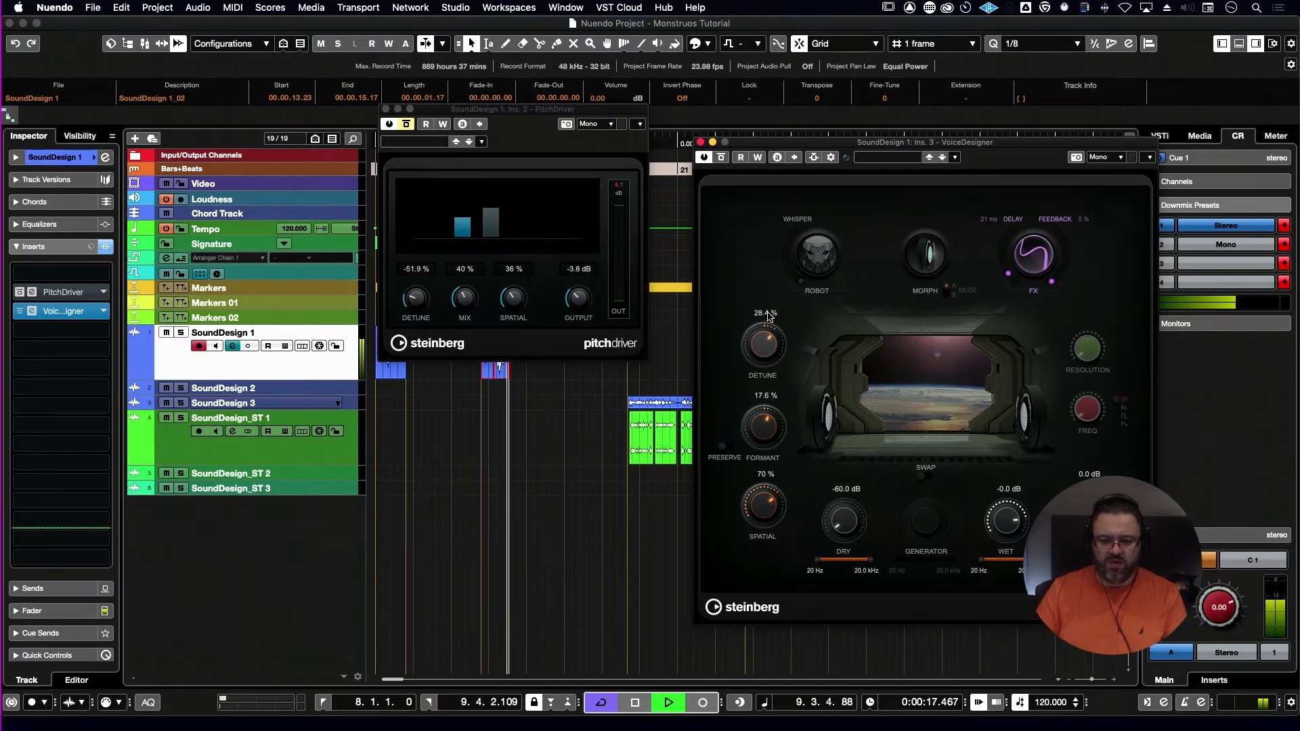
key(space)
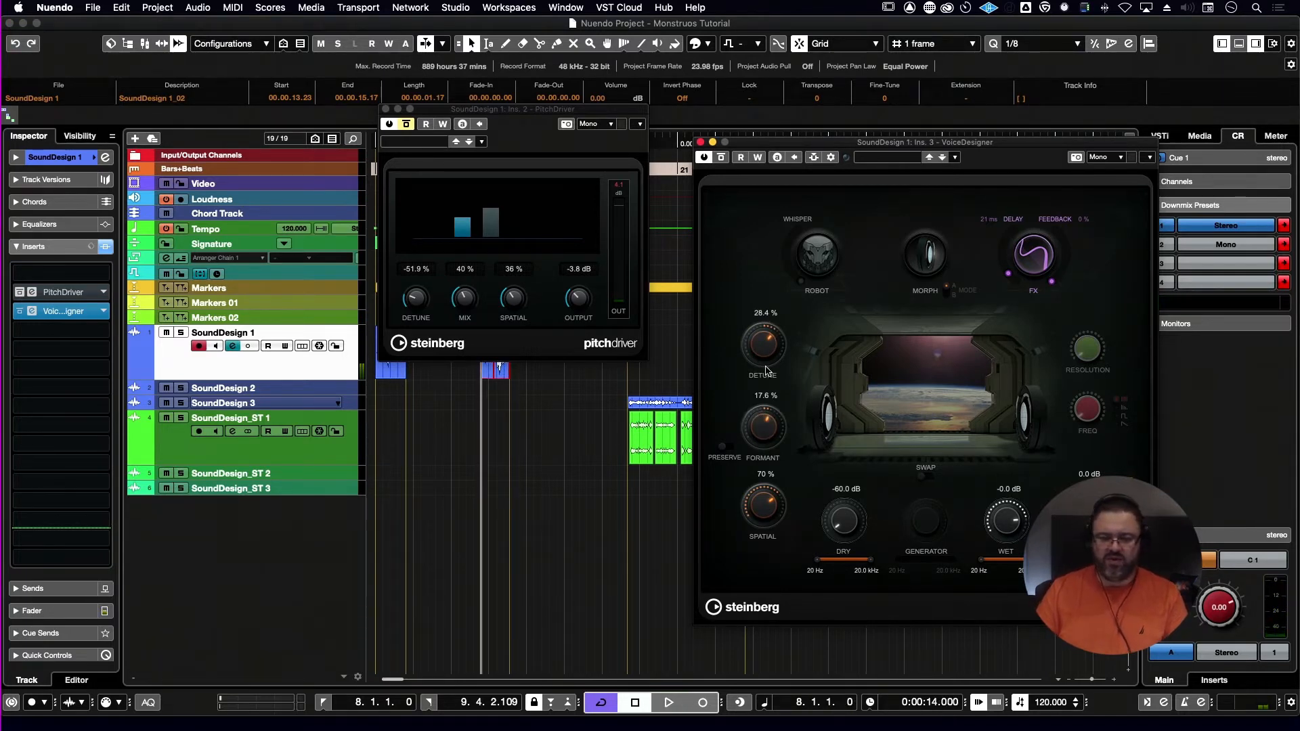
key(space)
drag(750, 352, 754, 340)
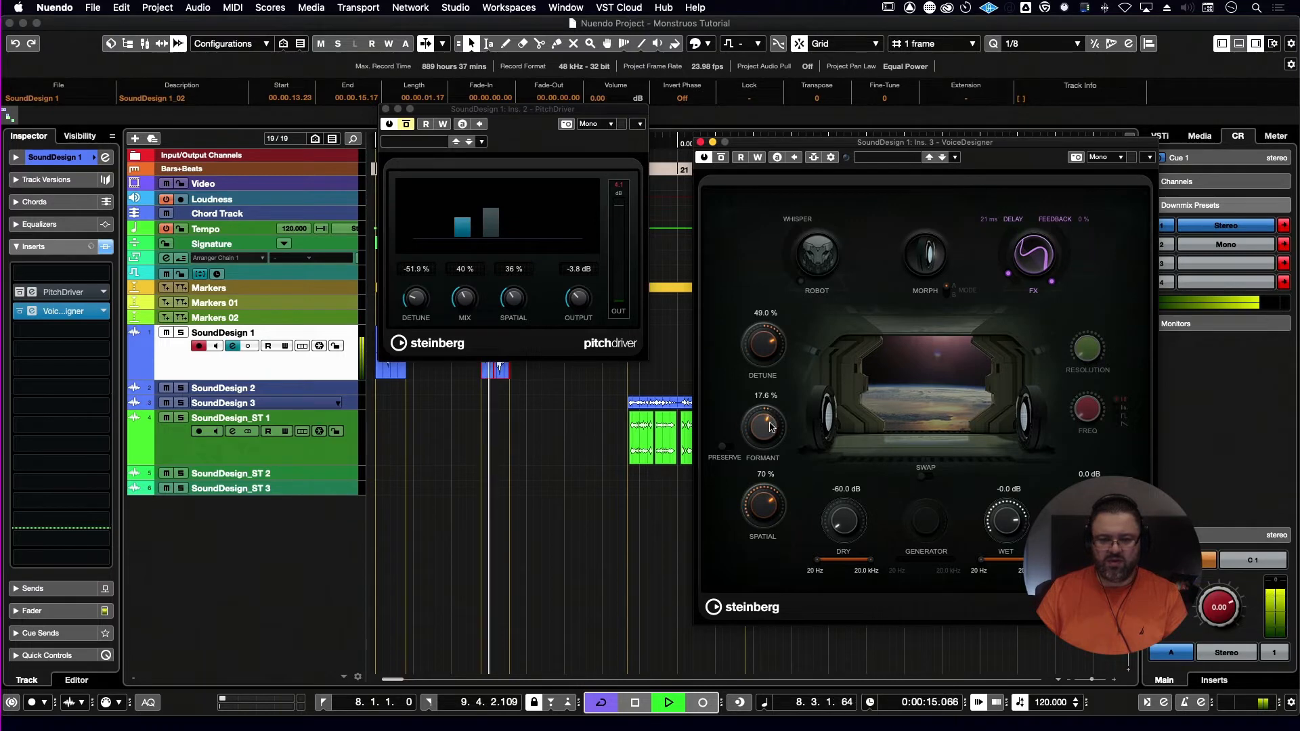
drag(770, 427, 774, 419)
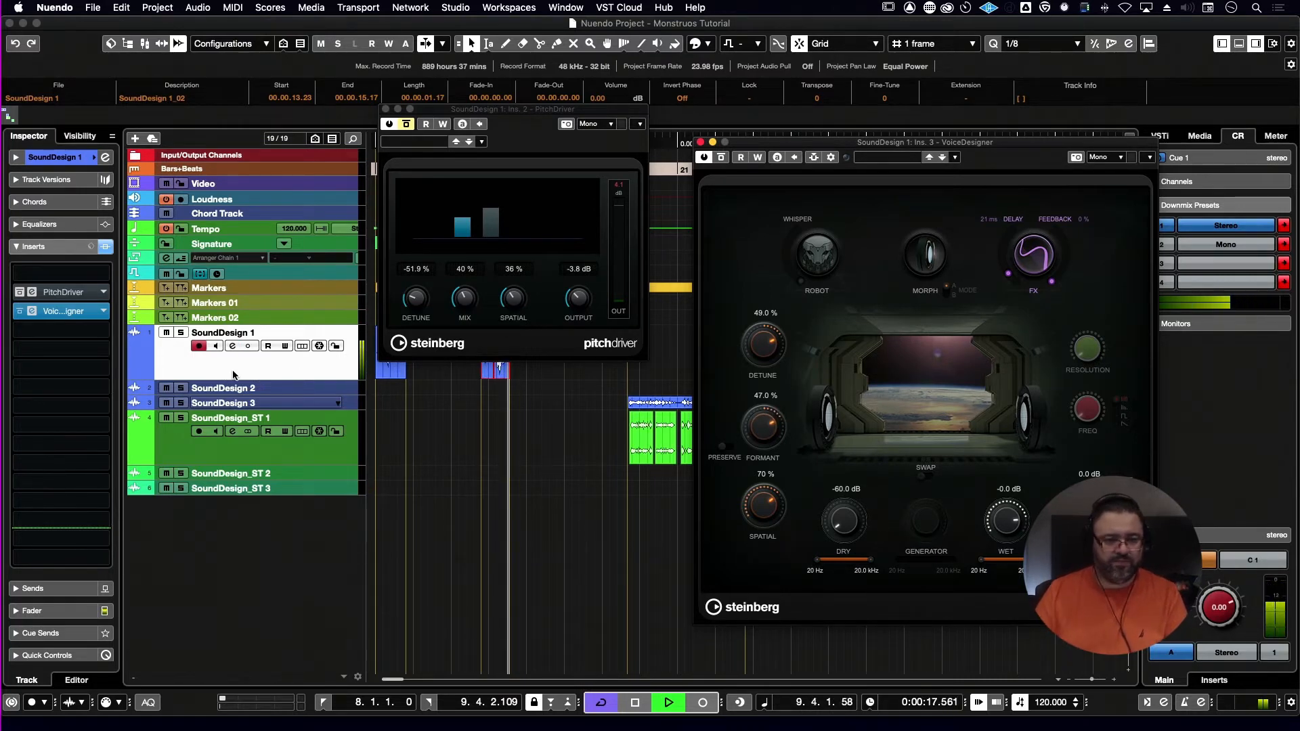
- In SoundDesign 1's channel EQ, enable a low cut at about 170 Hz and add a band 3 cut of about -15 dB near 425 Hz
key(e)
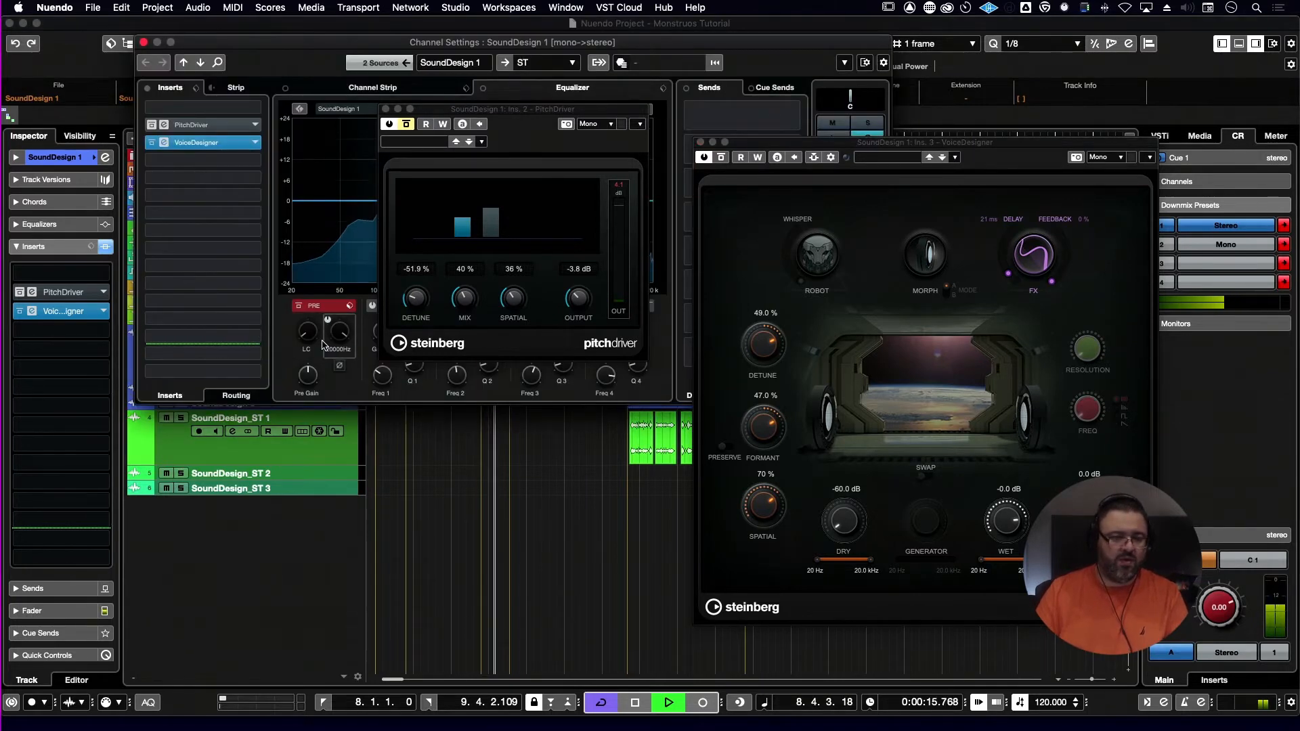
click(296, 320)
drag(307, 331, 325, 305)
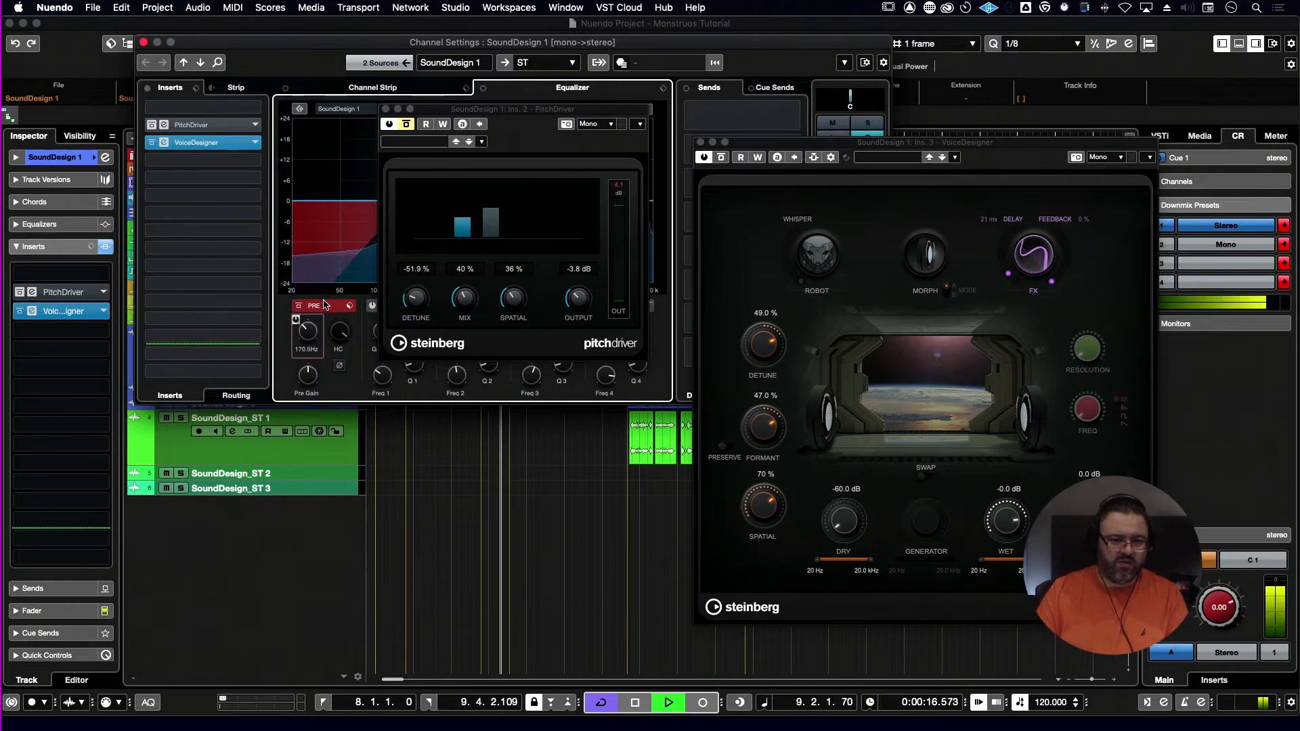
click(387, 109)
drag(476, 202, 461, 253)
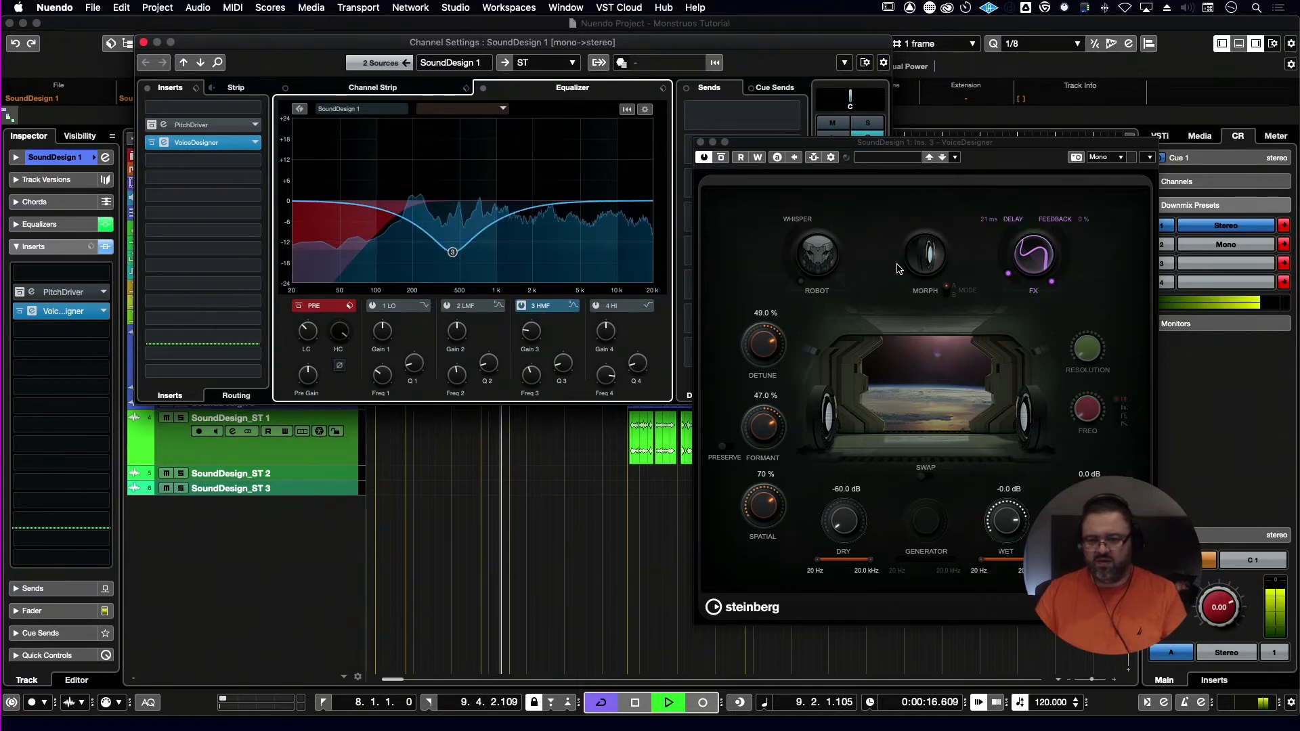
- Turn off VoiceDesigner's FX and raise Detune to 53.9% and Formant to 55.9%
click(1032, 256)
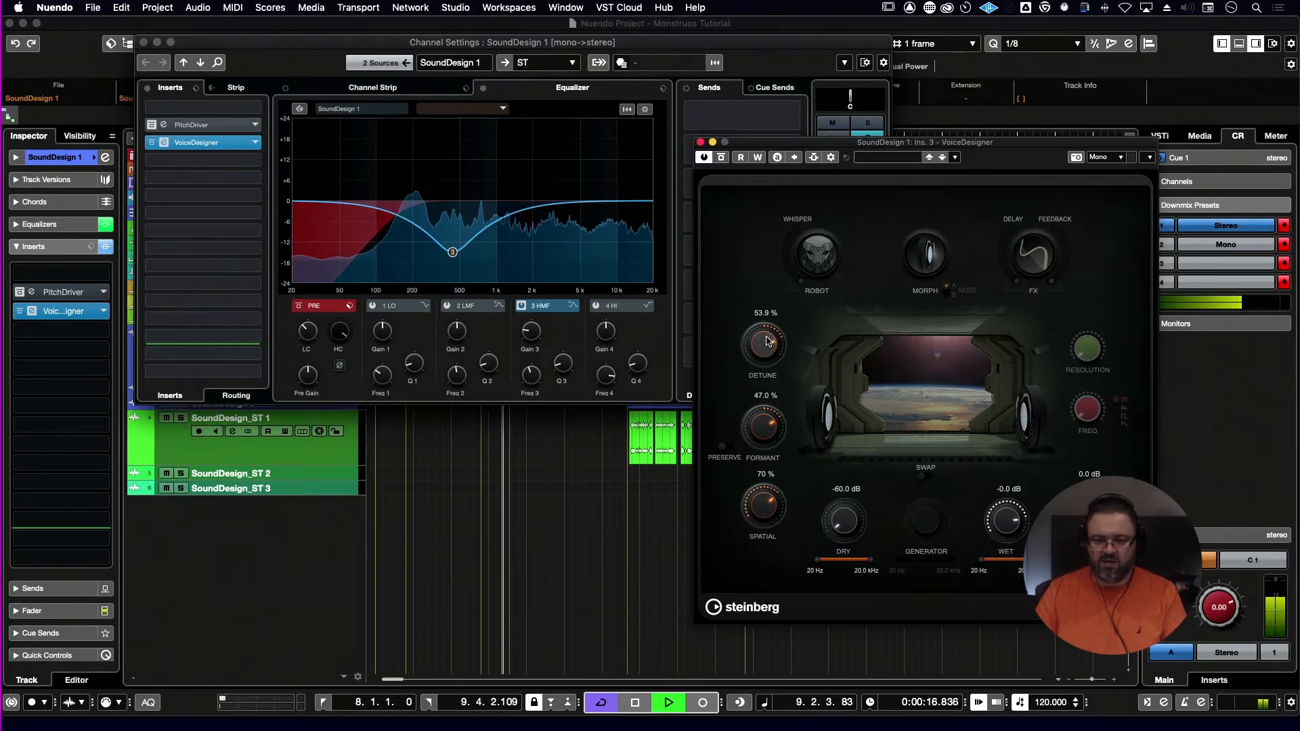
drag(770, 427, 770, 421)
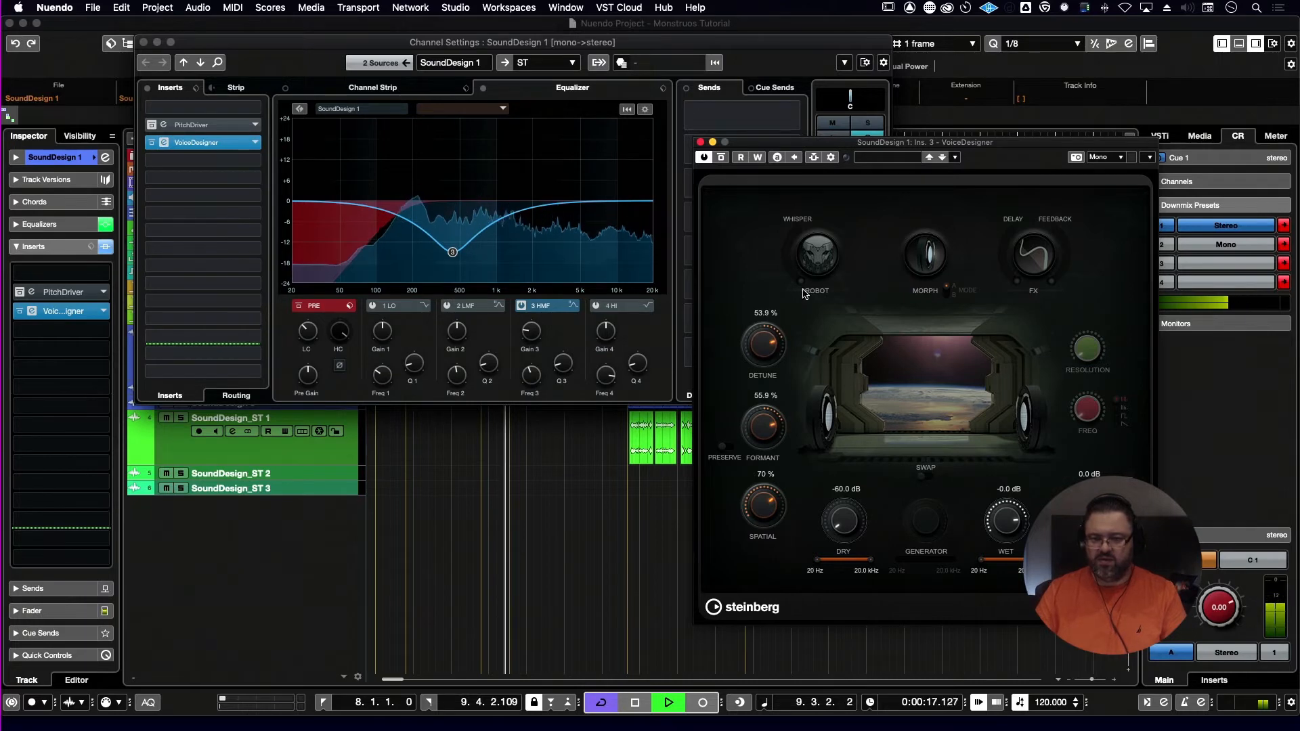
- Enable VoiceDesigner's Morph in mode A with the third generator waveform, an 11% transition and a 69 Hz generator frequency
click(946, 292)
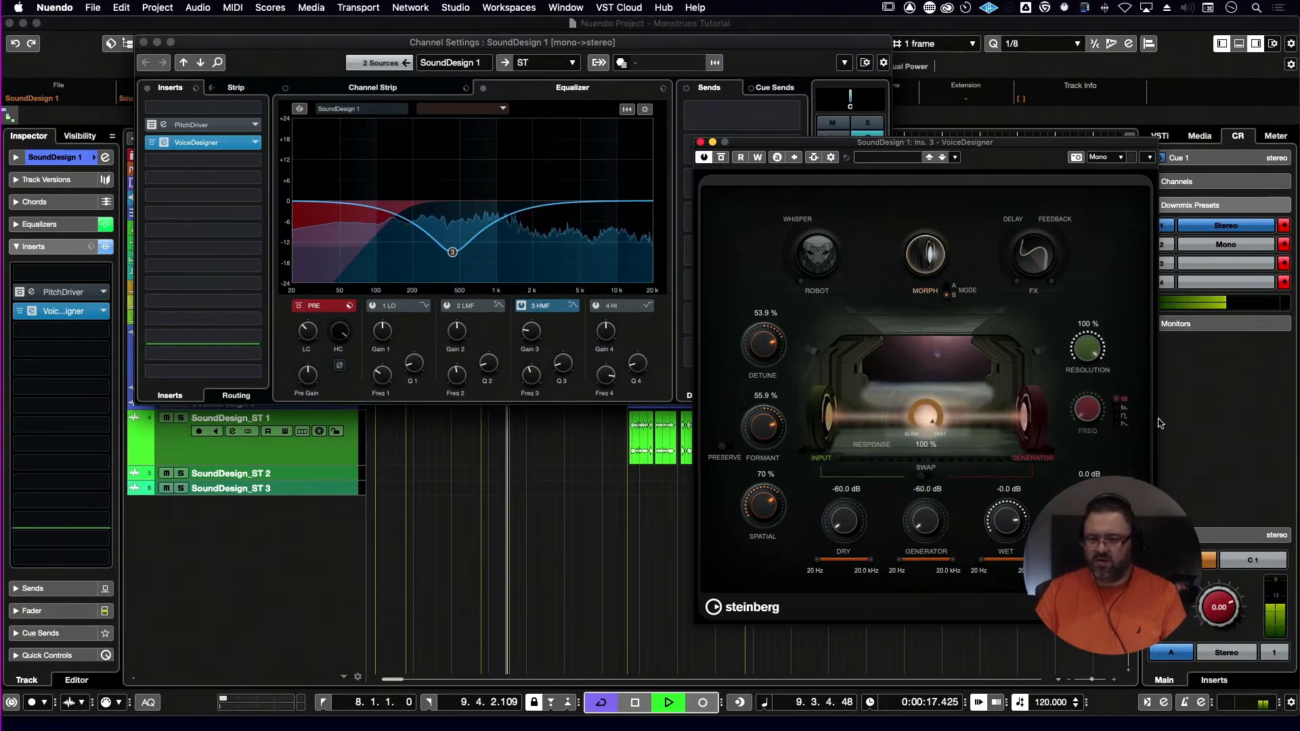
click(1116, 416)
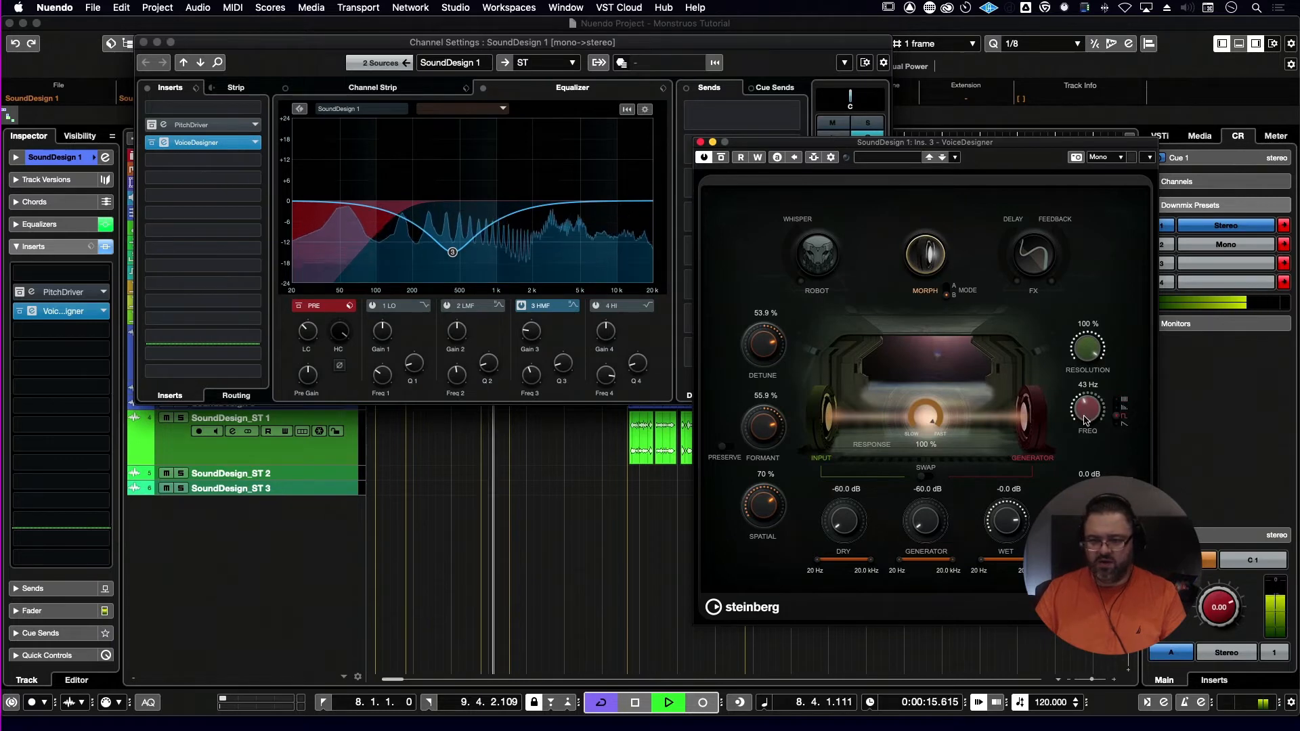
click(947, 291)
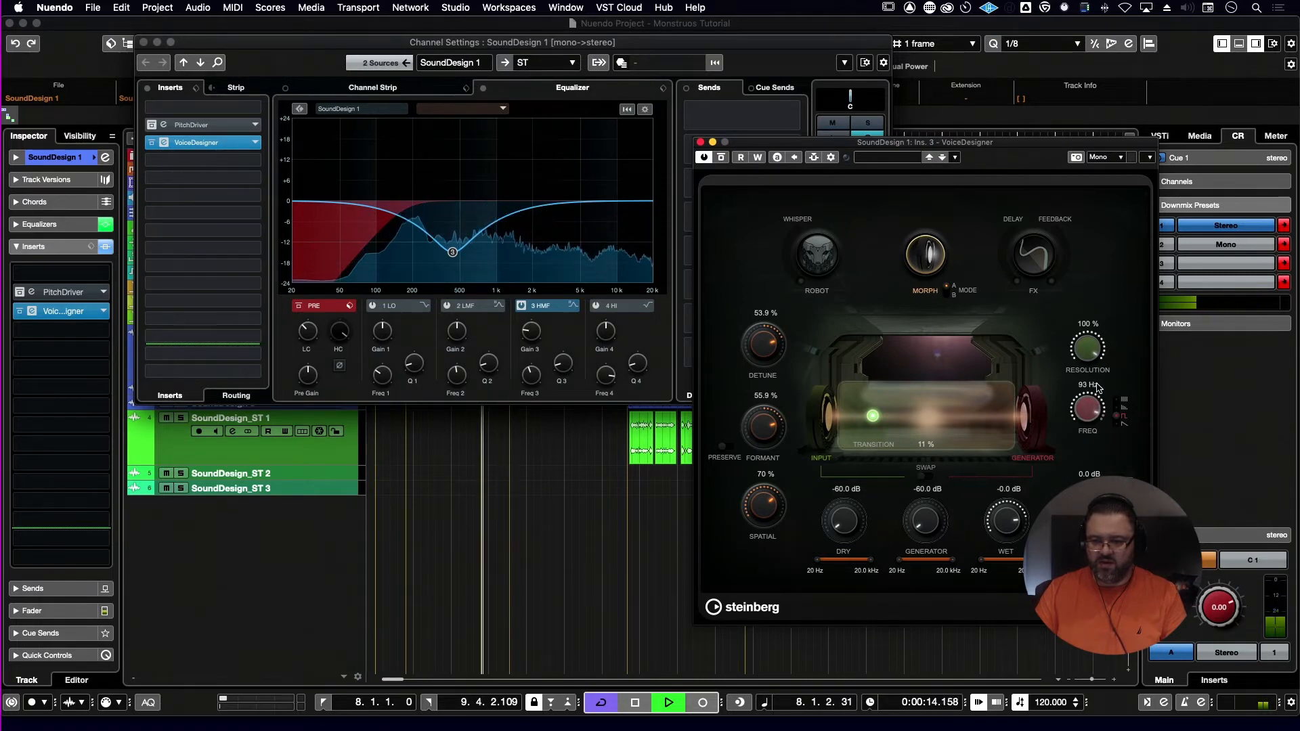
drag(1092, 405, 1091, 414)
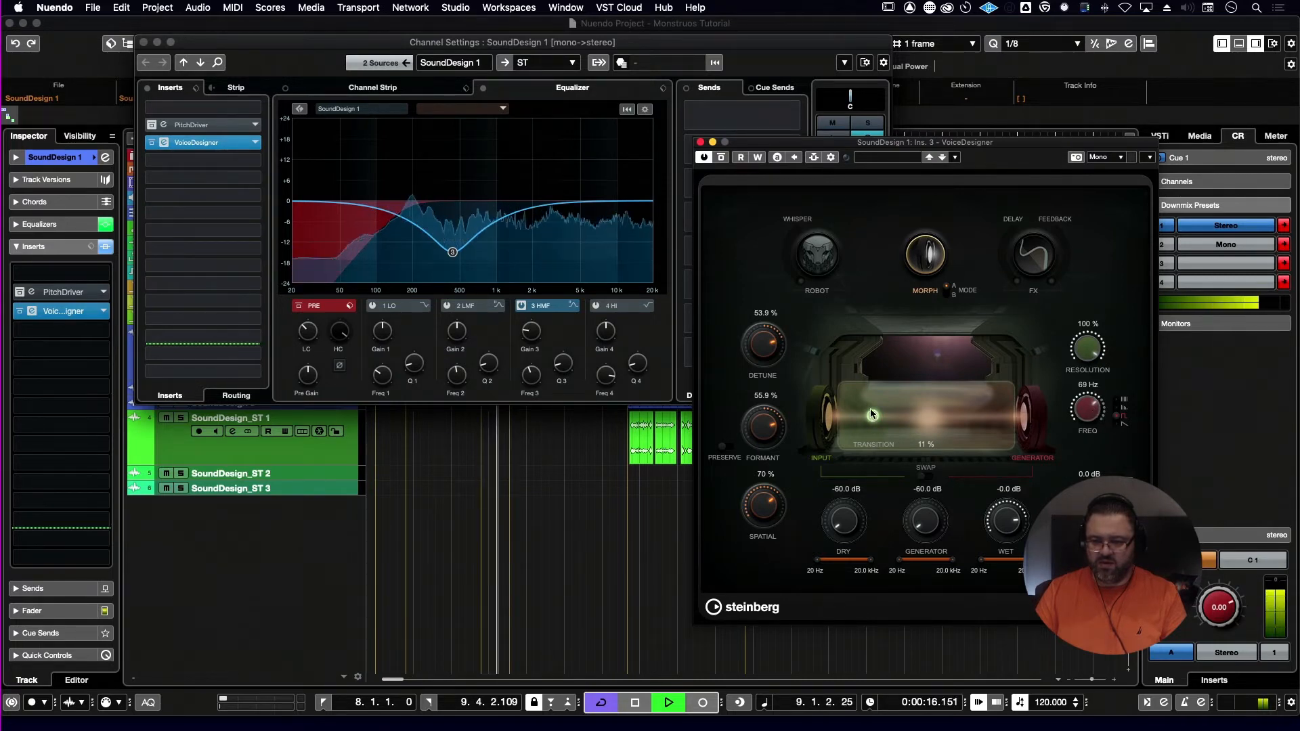
- Switch the Morph generator to the fourth waveform, with its frequency at 54 Hz and the transition at 5%
mouse_move(872, 416)
mouse_down()
mouse_move(944, 427)
mouse_move(883, 434)
mouse_up()
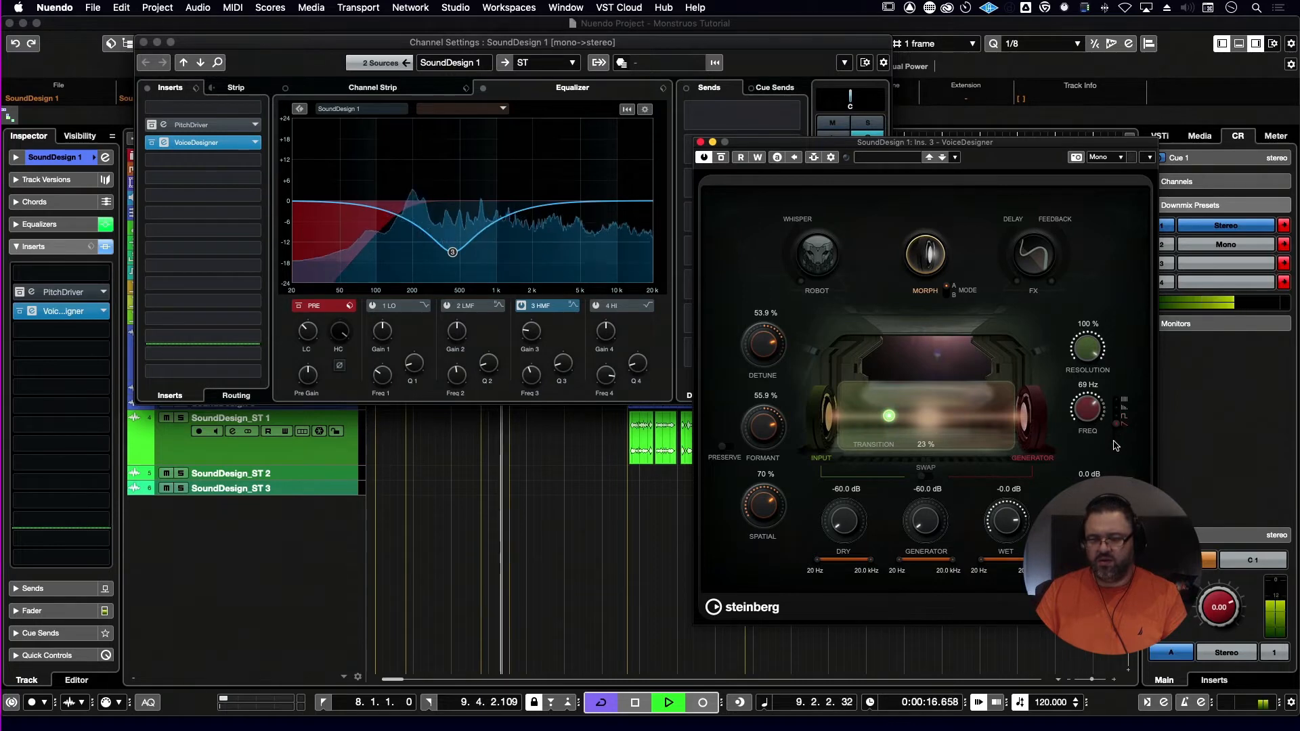
drag(1095, 403, 1100, 385)
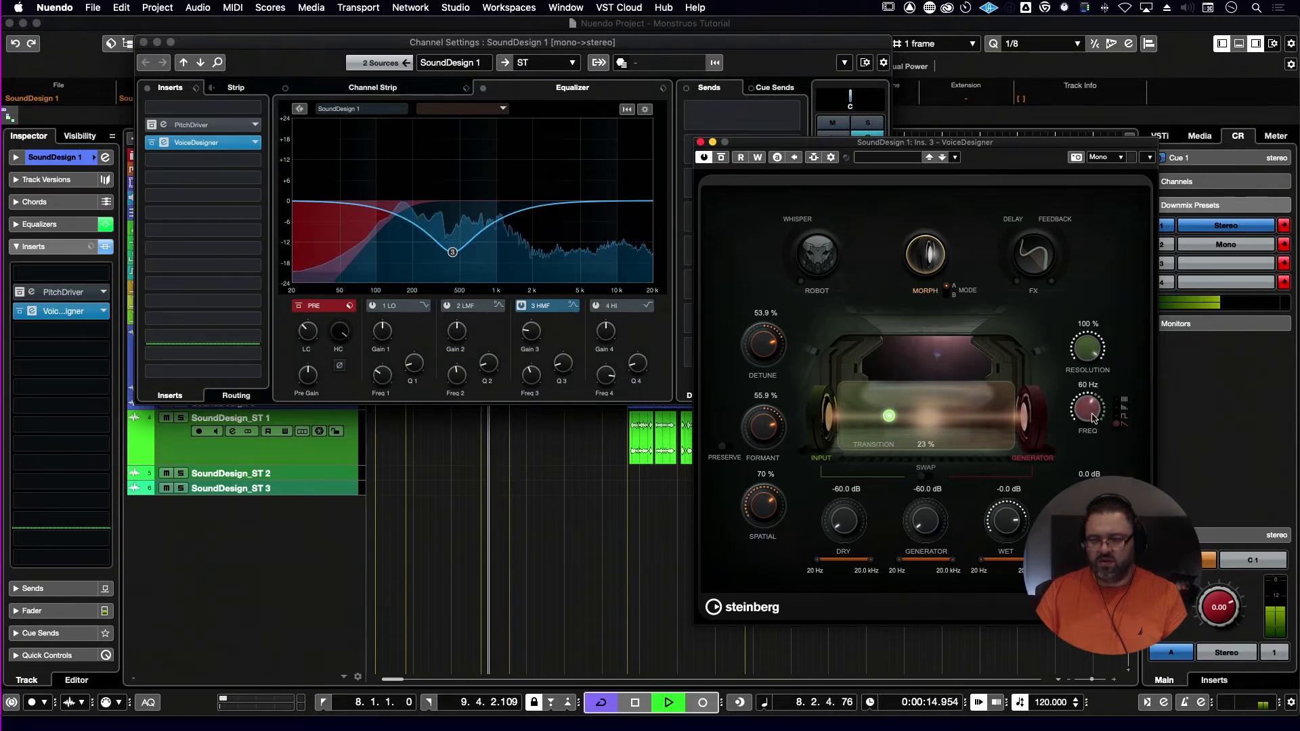
mouse_move(888, 415)
mouse_down()
mouse_move(926, 419)
mouse_move(865, 422)
mouse_up()
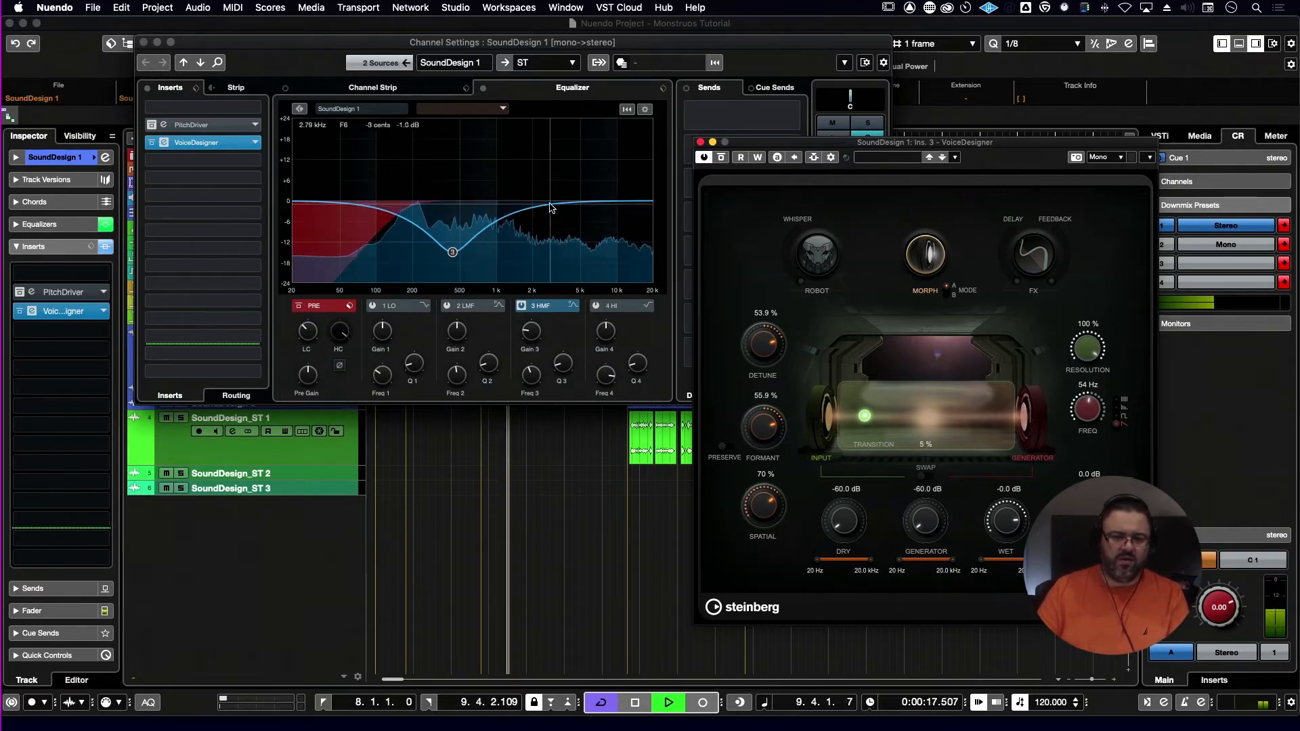
- Add an EQ band 2 cut of about -7 dB near 3.5 kHz, move band 3 to 588.0 Hz at -11.8 dB, and stop playback
mouse_move(550, 208)
mouse_down()
mouse_move(536, 234)
mouse_move(565, 235)
mouse_move(563, 223)
mouse_up()
mouse_move(453, 252)
mouse_down()
mouse_move(439, 257)
mouse_move(474, 274)
mouse_move(470, 242)
mouse_up()
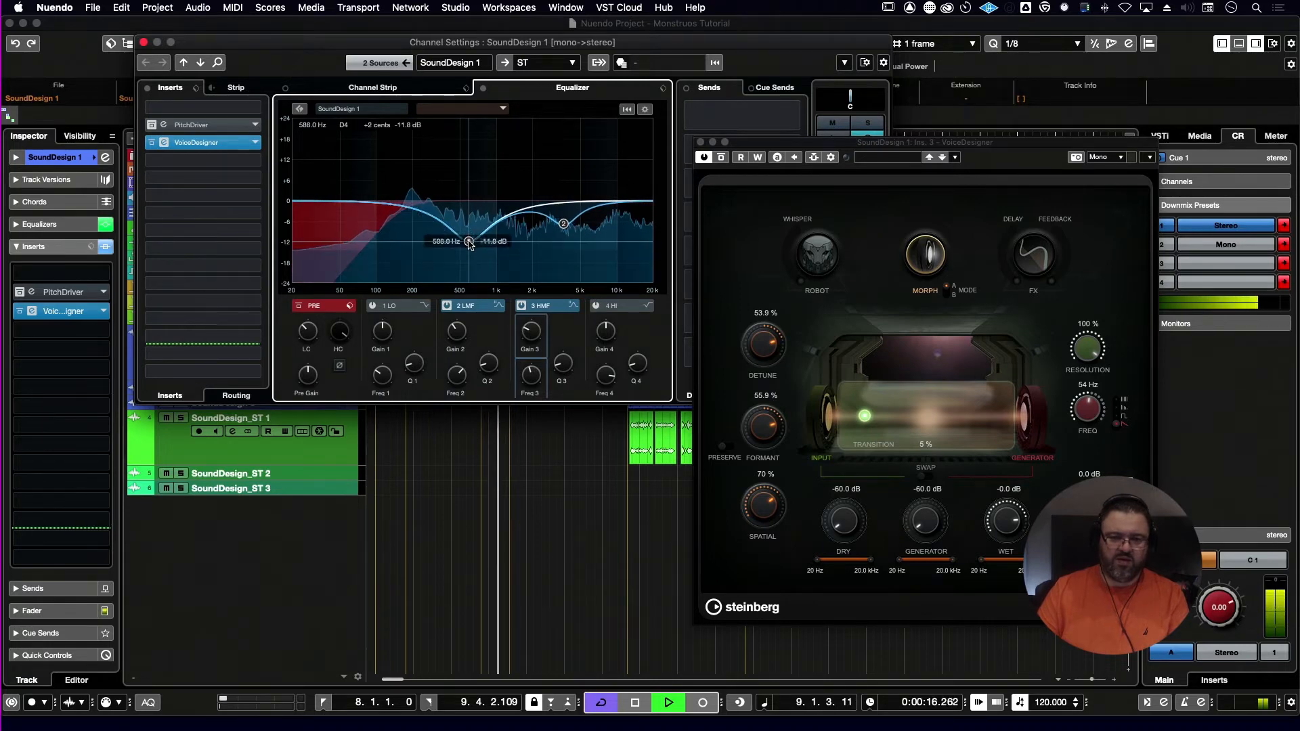
key(space)
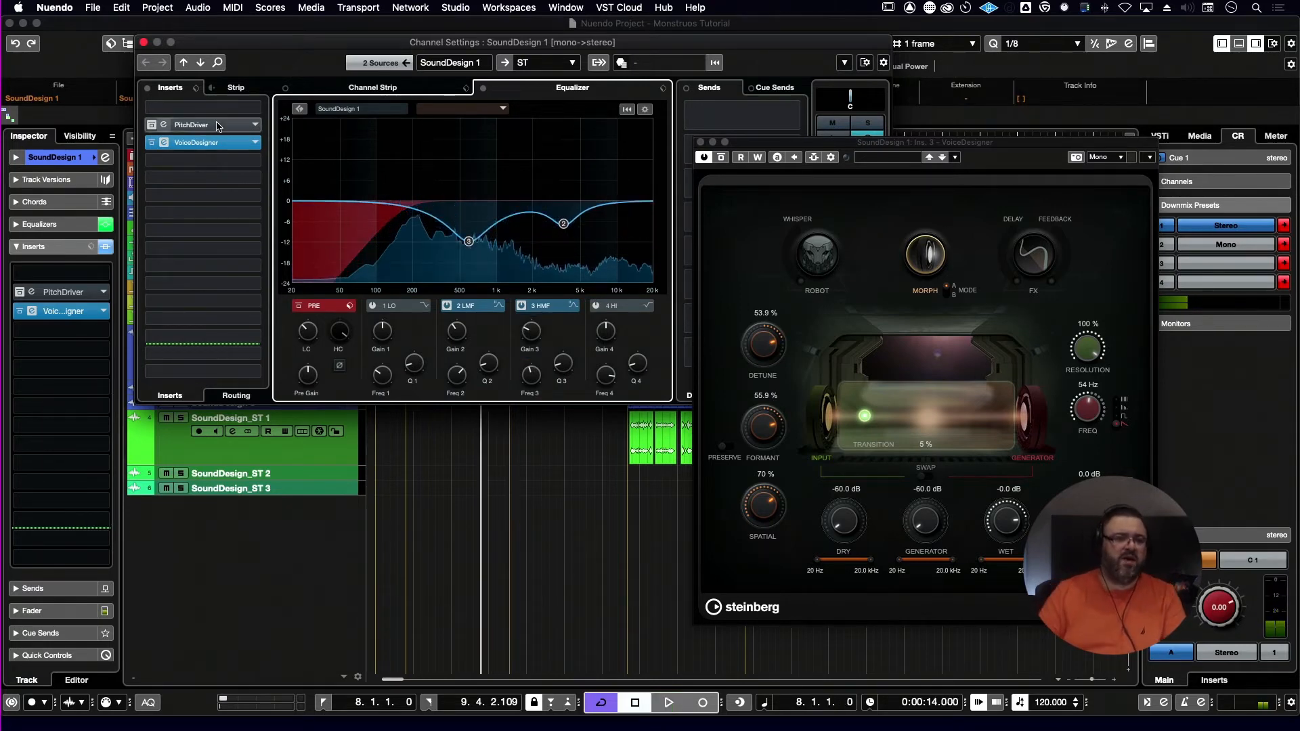
- Move PitchDriver below VoiceDesigner in the SoundDesign 1 inserts, switch it on and open its settings
drag(203, 125, 208, 171)
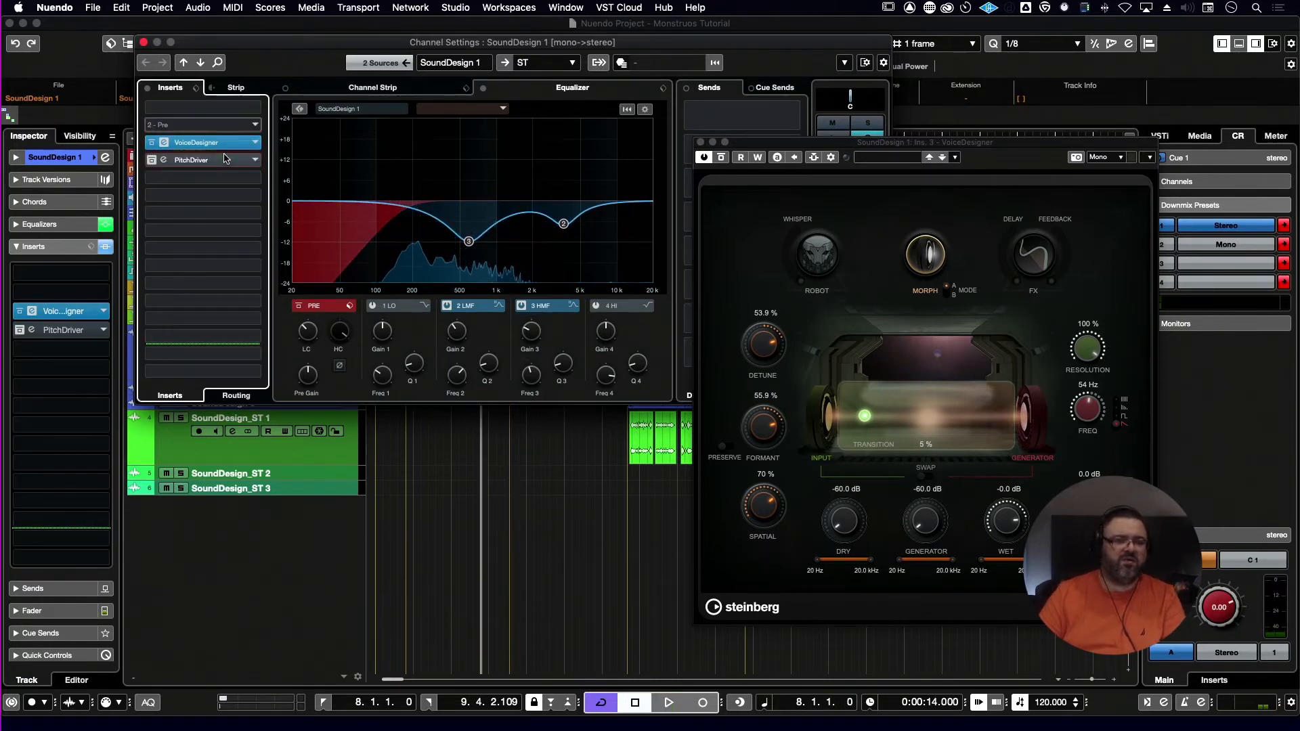
click(152, 162)
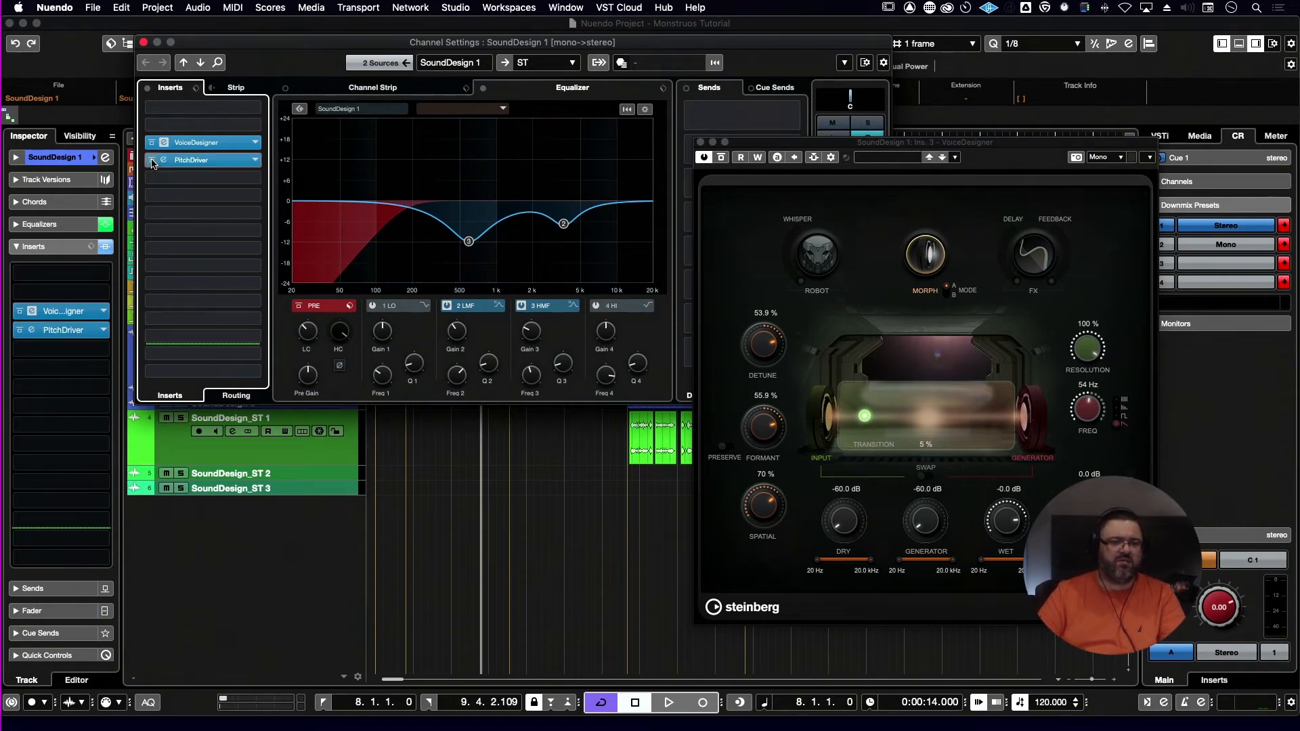
click(191, 161)
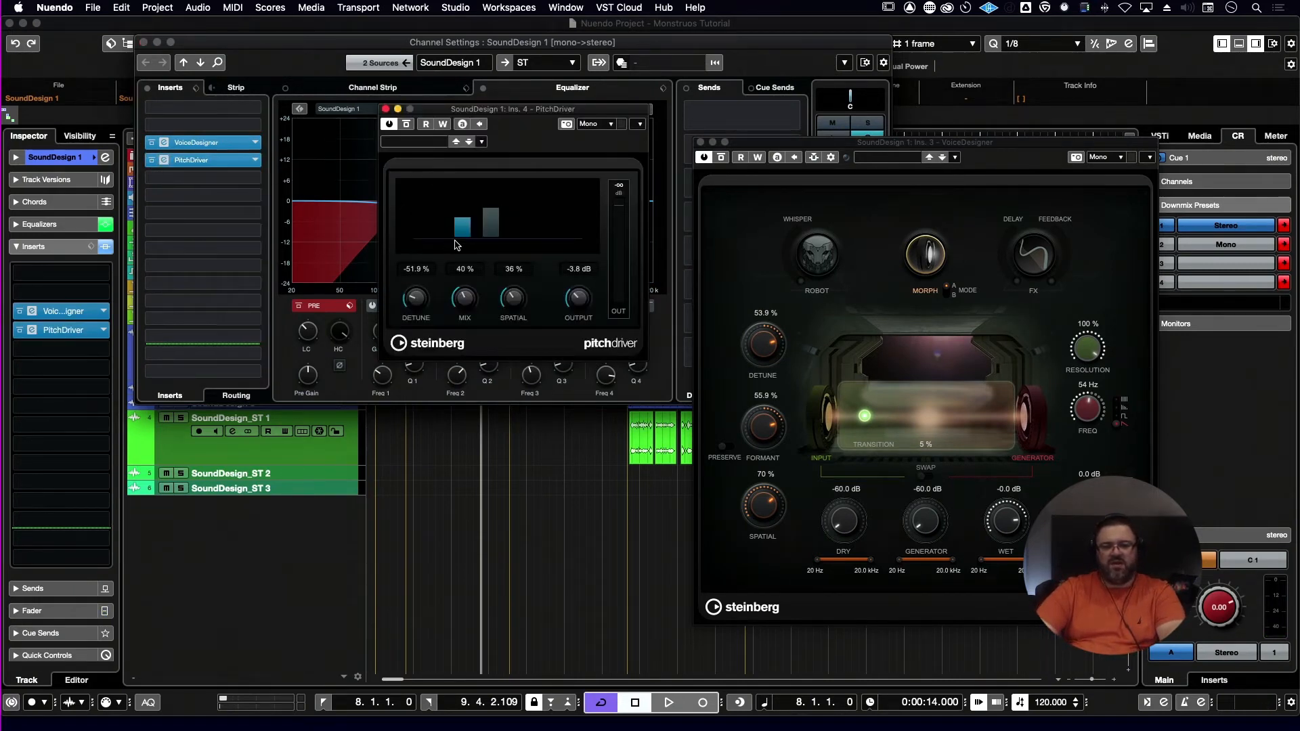
- While playing the looped section, set PitchDriver's mix to 100% and its detune to about 4.9%
key(space)
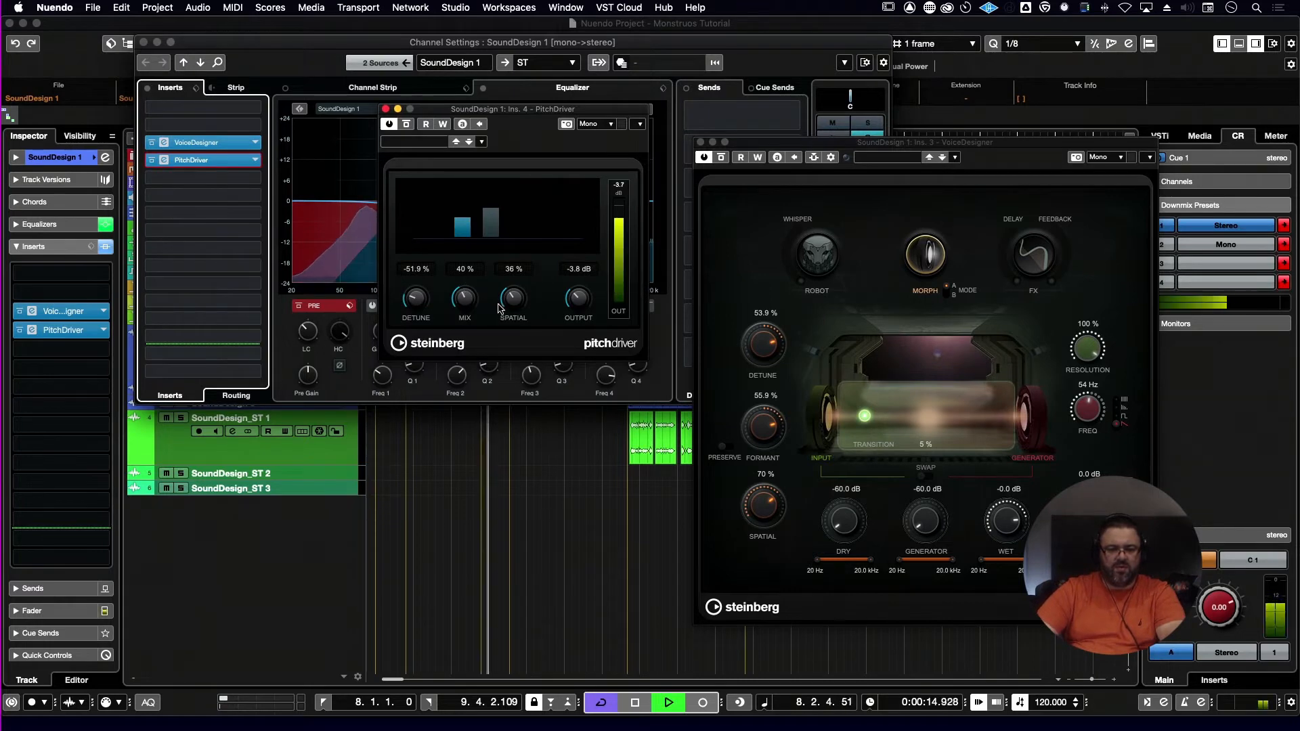
drag(465, 305, 526, 142)
mouse_move(426, 298)
mouse_down()
mouse_move(435, 264)
mouse_move(436, 276)
mouse_up()
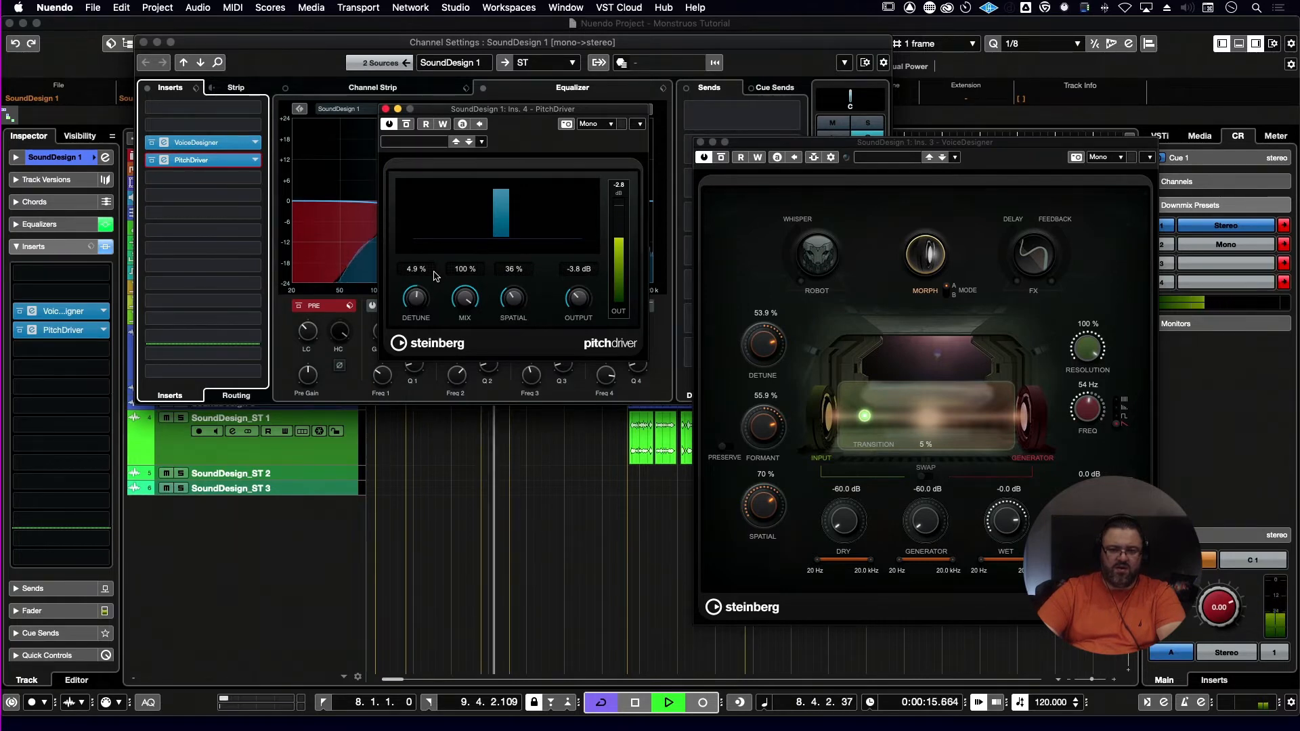
- Compare the looped sound with PitchDriver bypassed and active
click(407, 124)
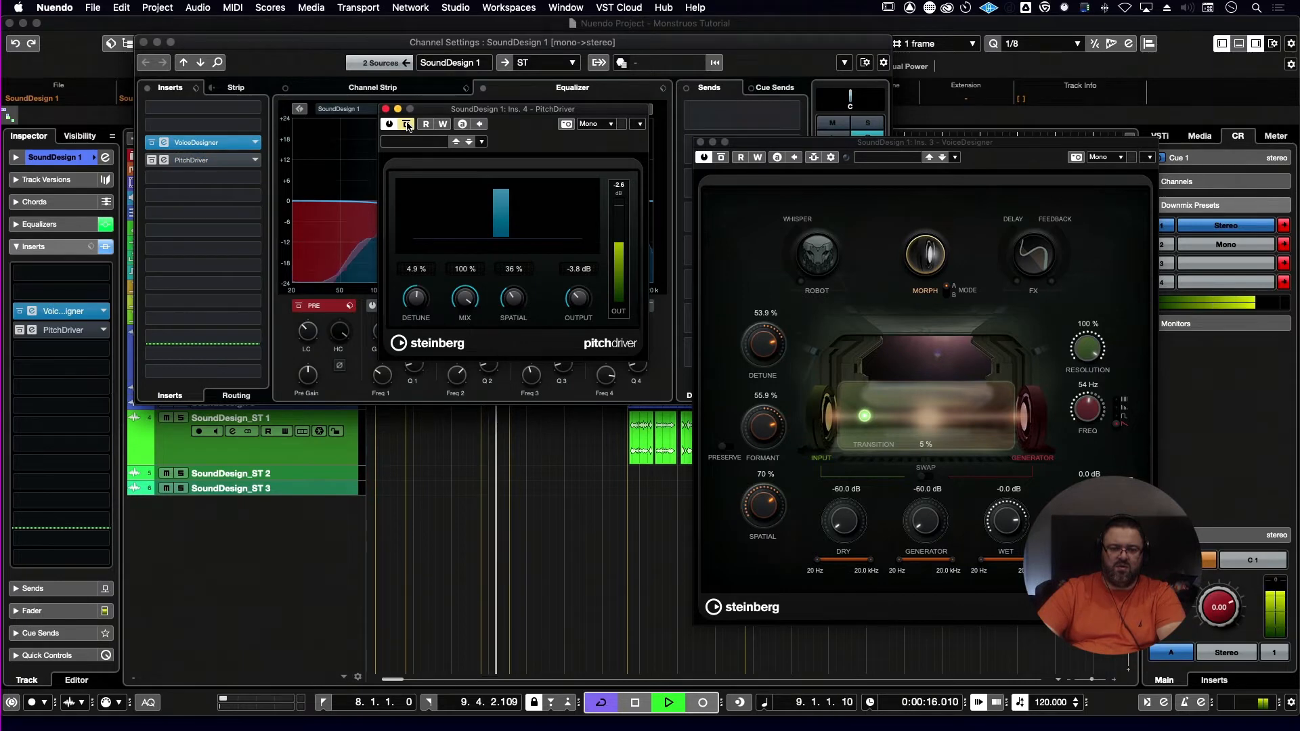
click(407, 125)
key(space)
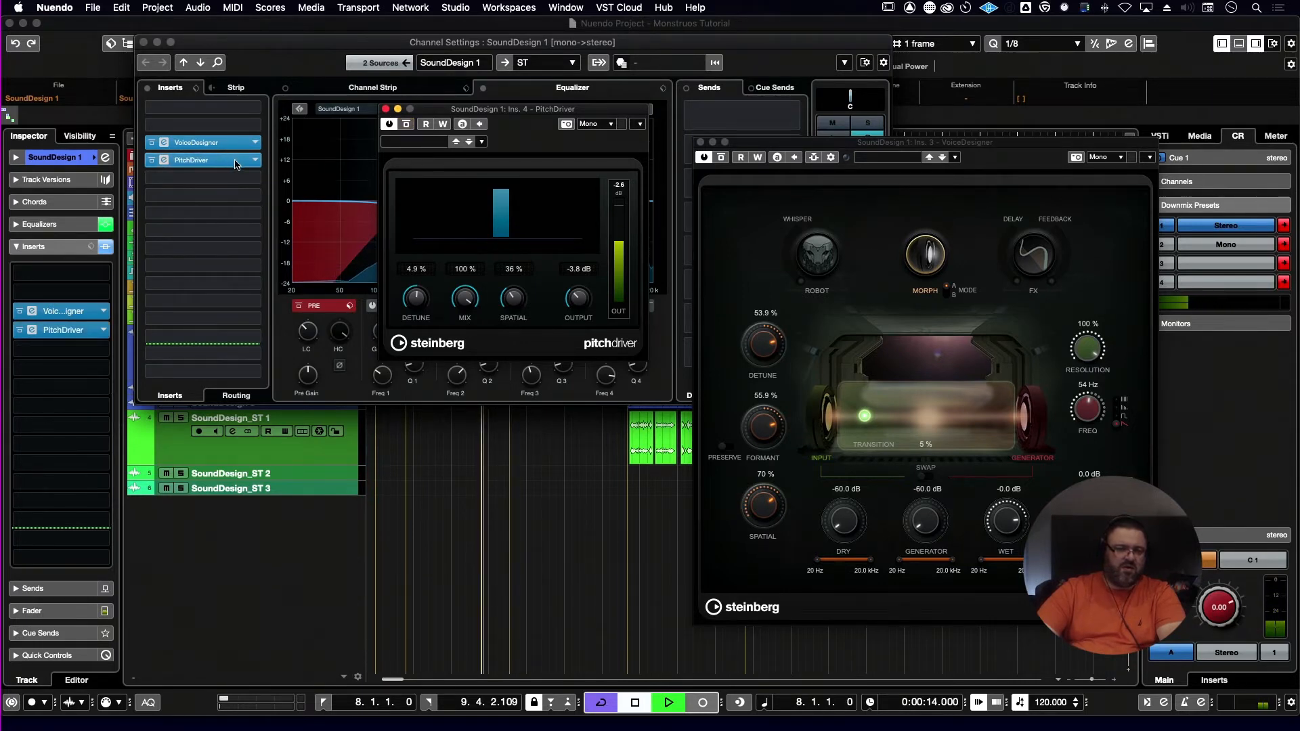
- Close the PitchDriver, SoundDesign 1 channel settings and VoiceDesigner windows
click(238, 163)
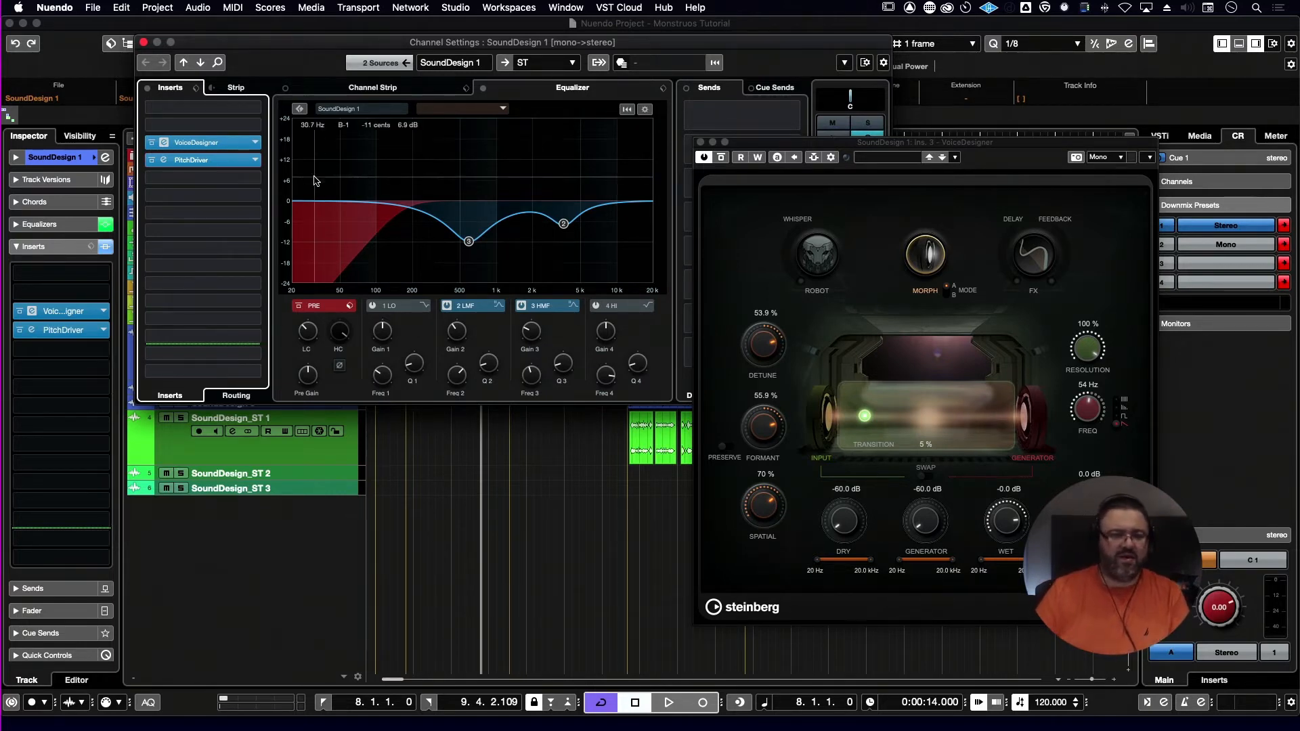
click(143, 43)
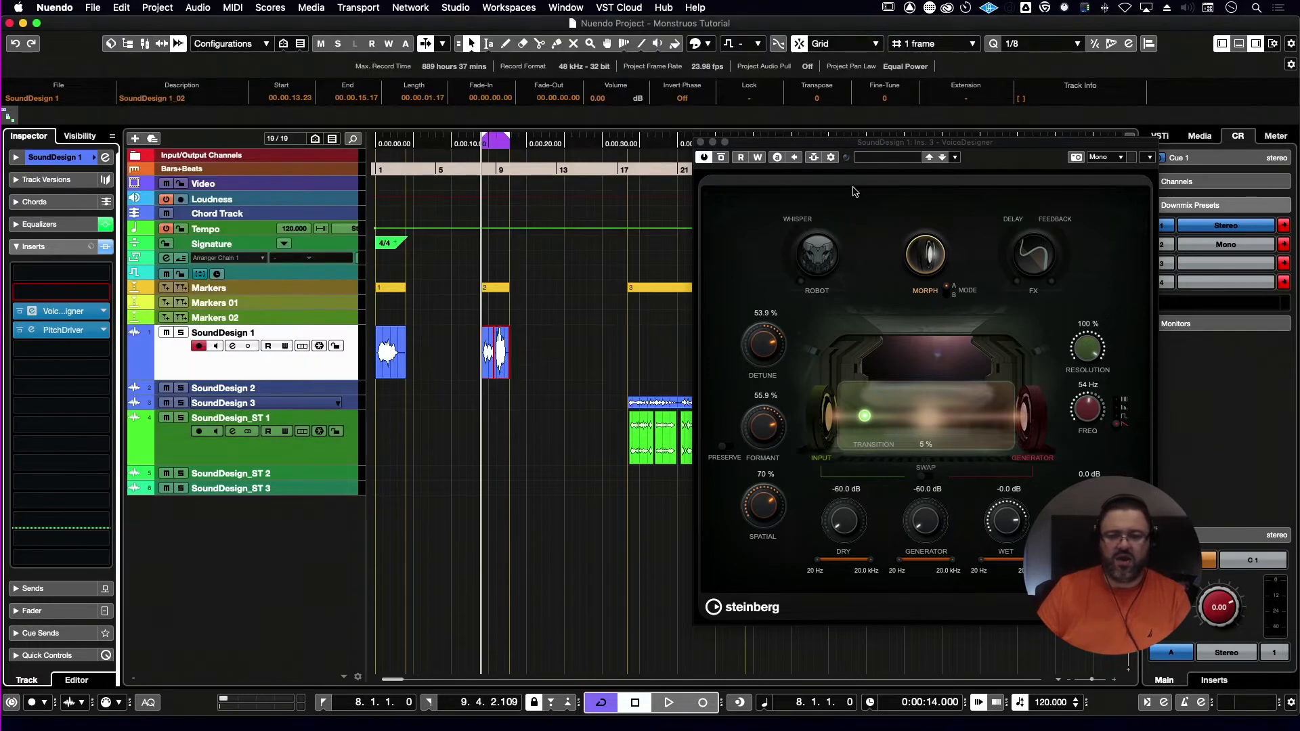
click(700, 142)
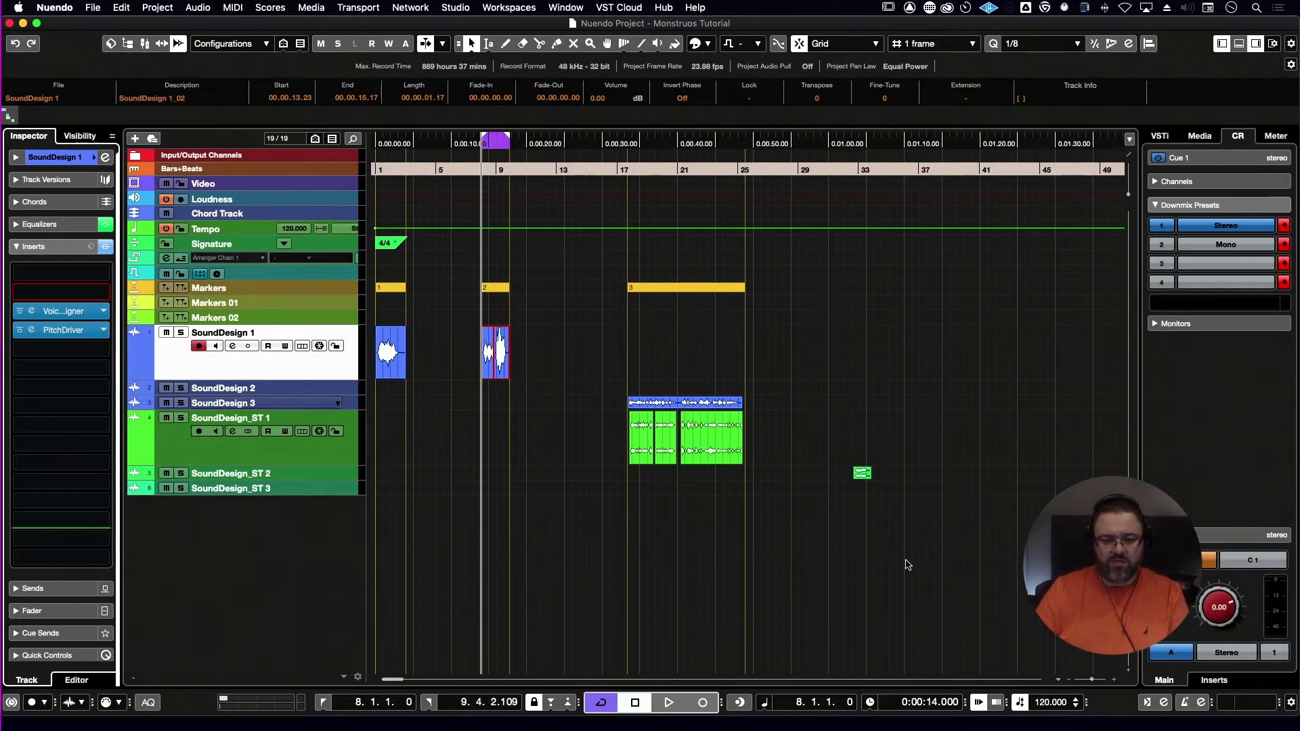
- Select the Cartoon, Musical clip on SoundDesign_ST 2, enlarge its track and audition the clip in a loop
drag(891, 456, 885, 473)
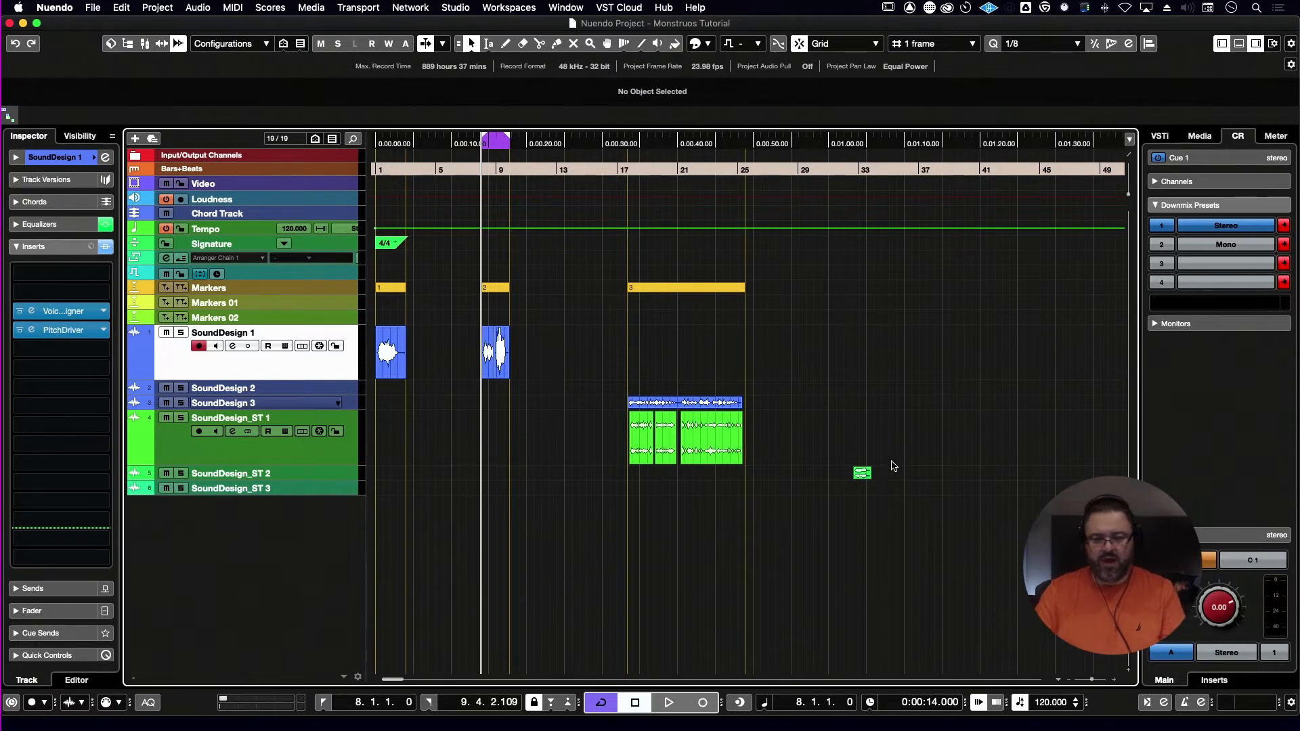
click(860, 476)
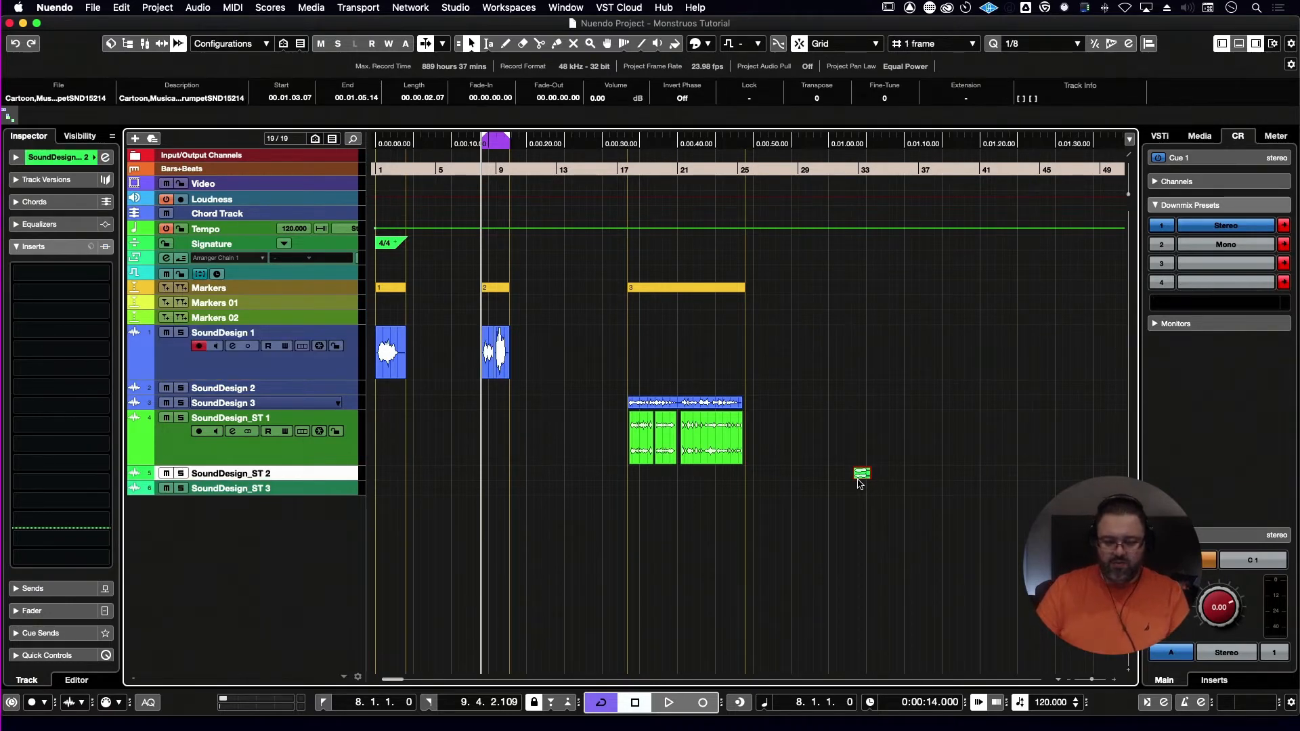
scroll(859, 483, up, 4)
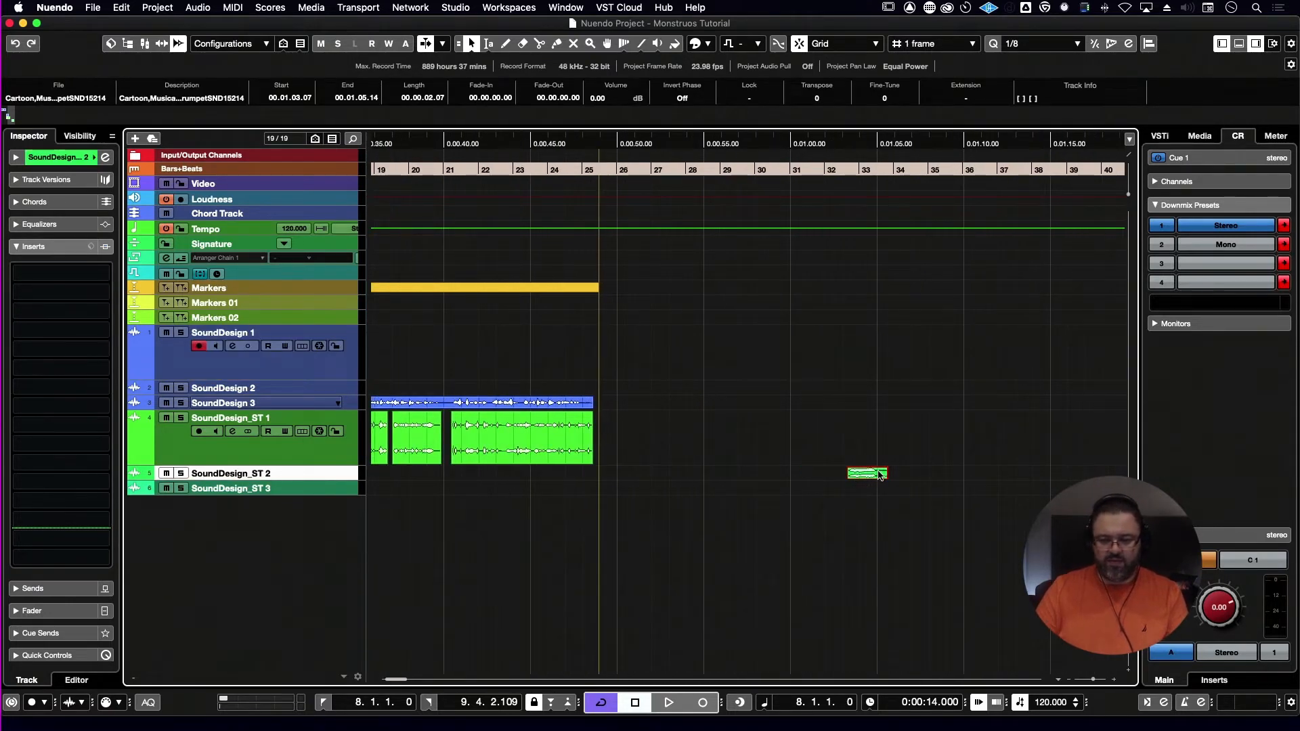
key(alt+Down)
key(shift+g)
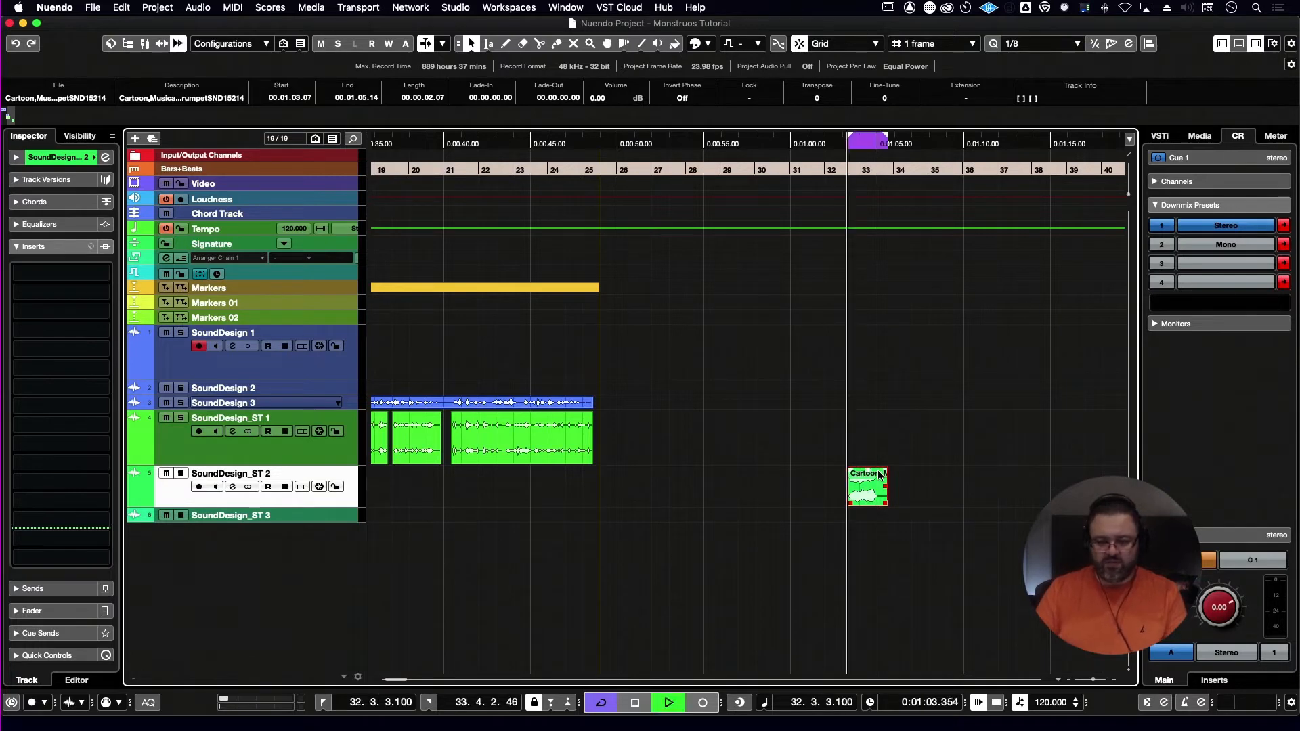
key(space)
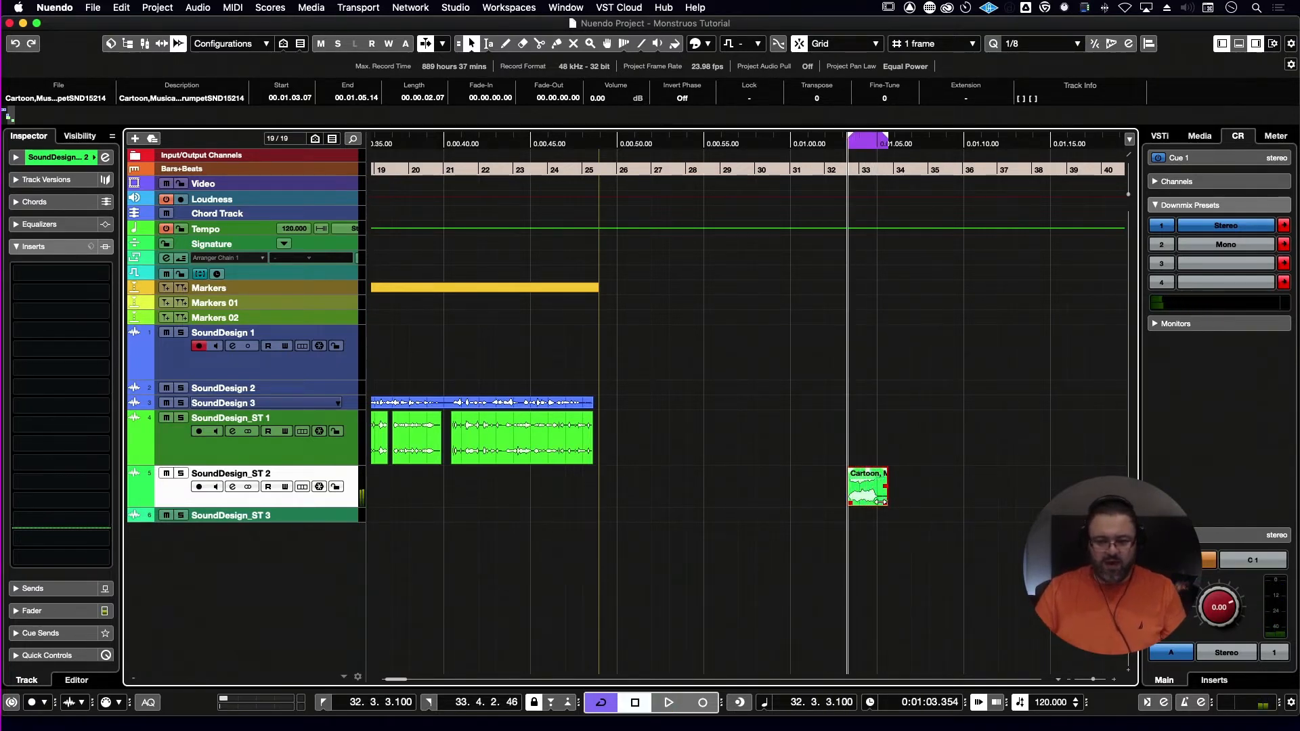
- Trim the end of the Cartoon, Musical clip to 00.01.05.07 and create a sampler track from it
drag(879, 502, 873, 502)
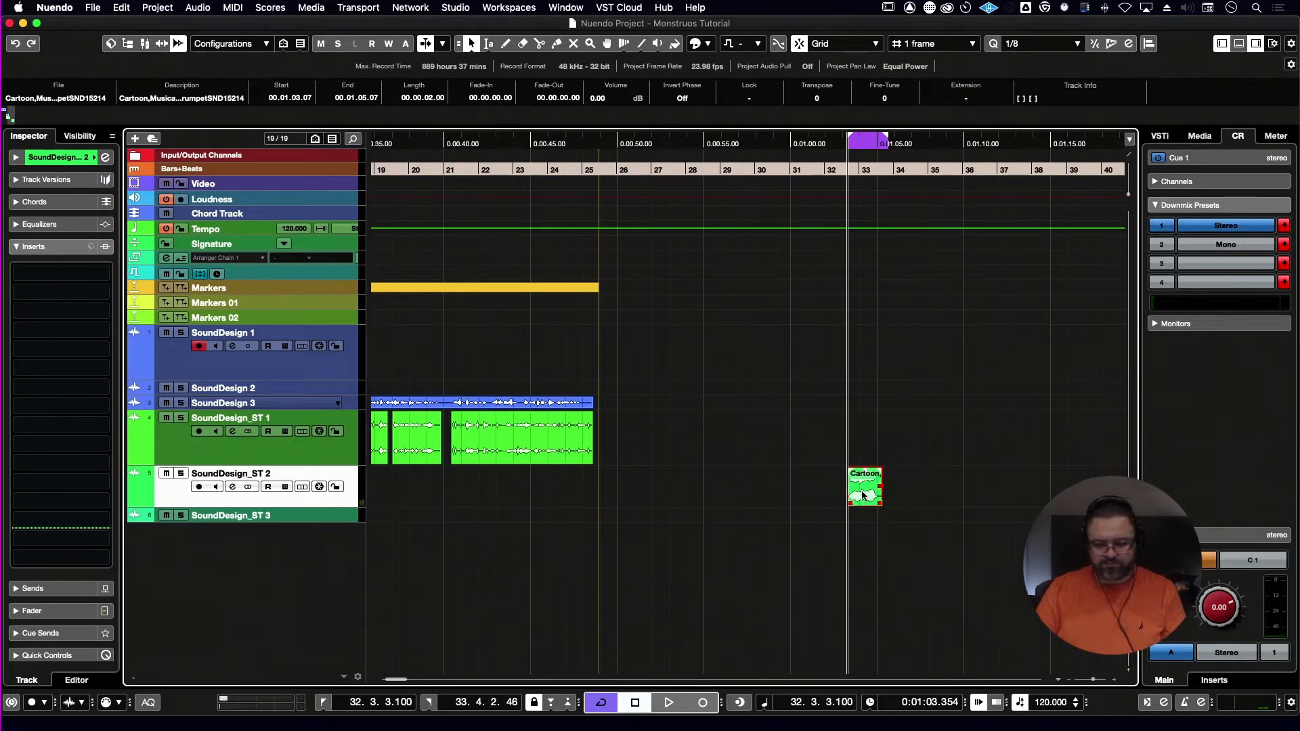
right_click(863, 496)
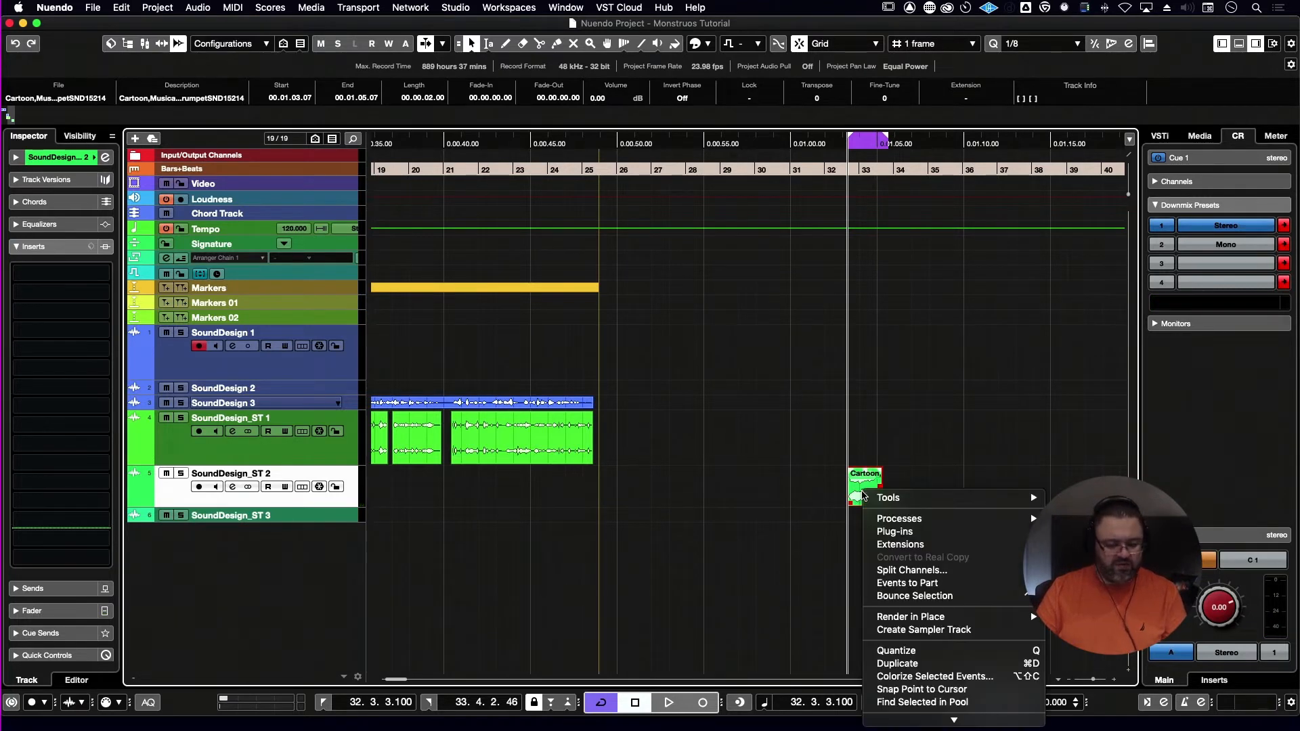
click(862, 494)
right_click(862, 494)
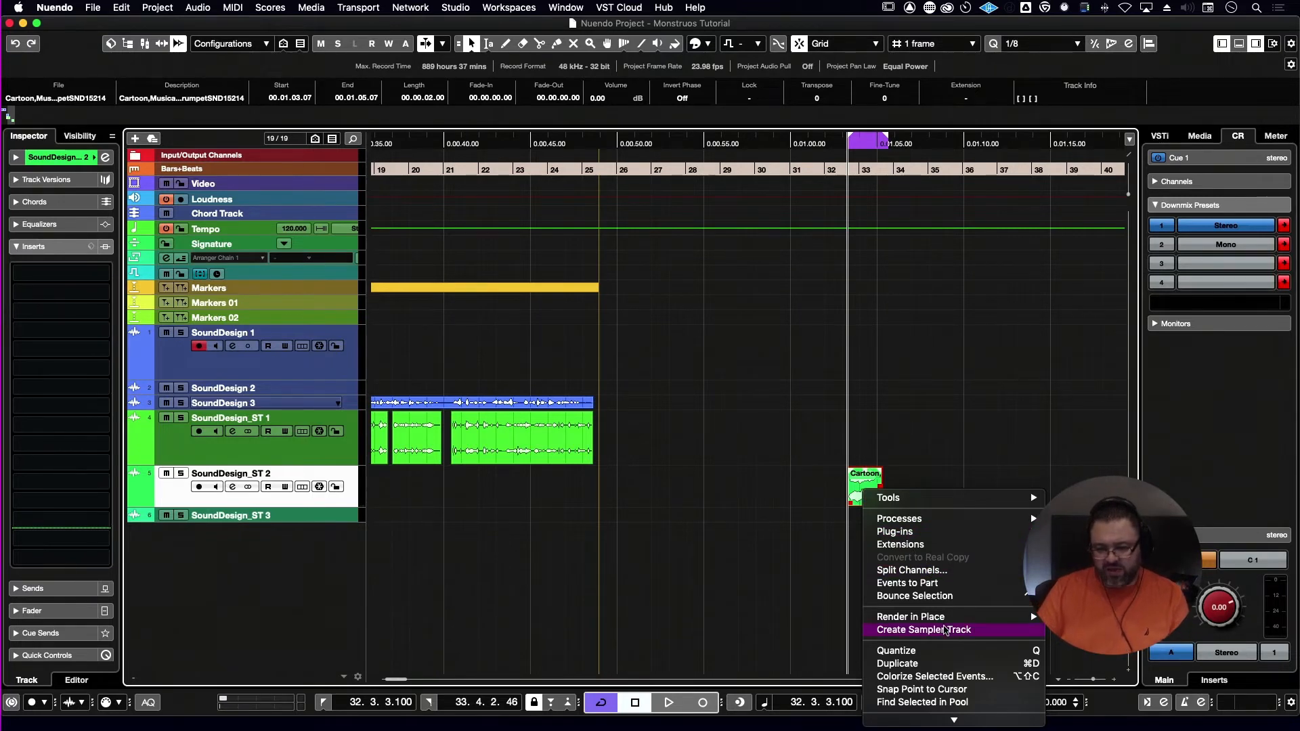
click(966, 631)
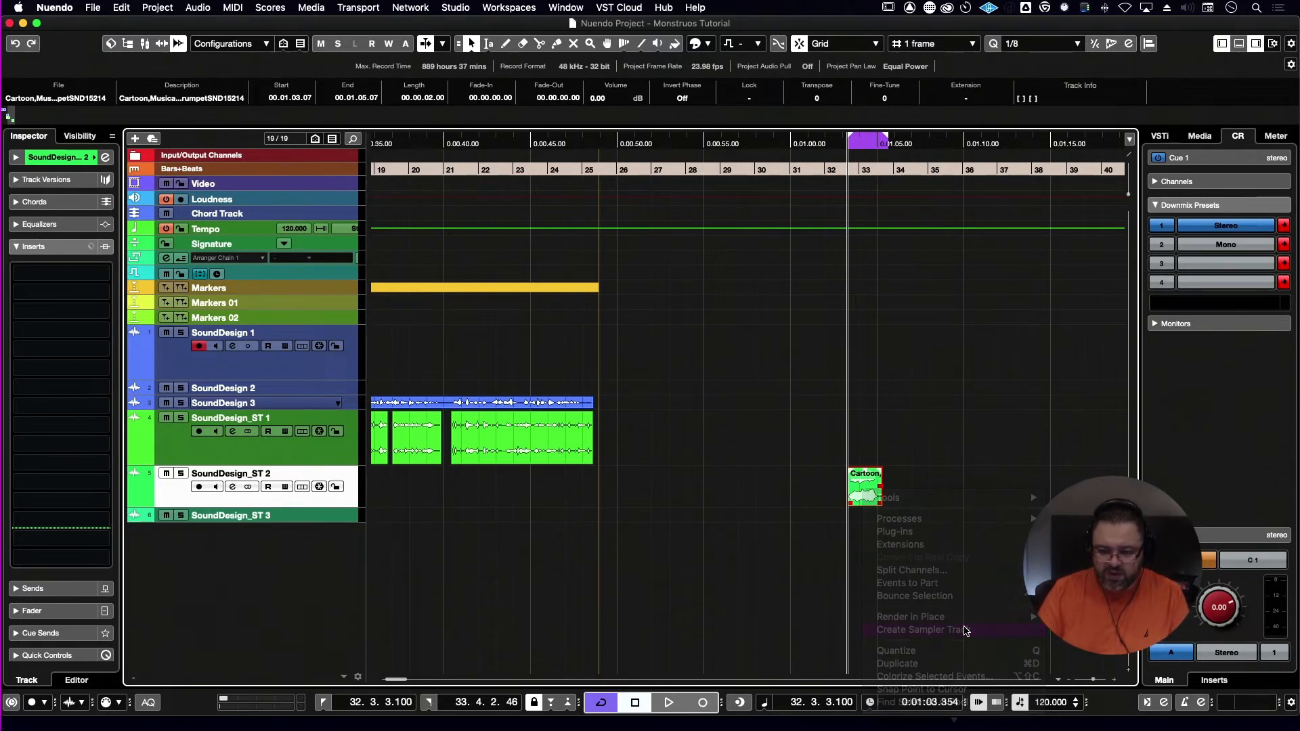
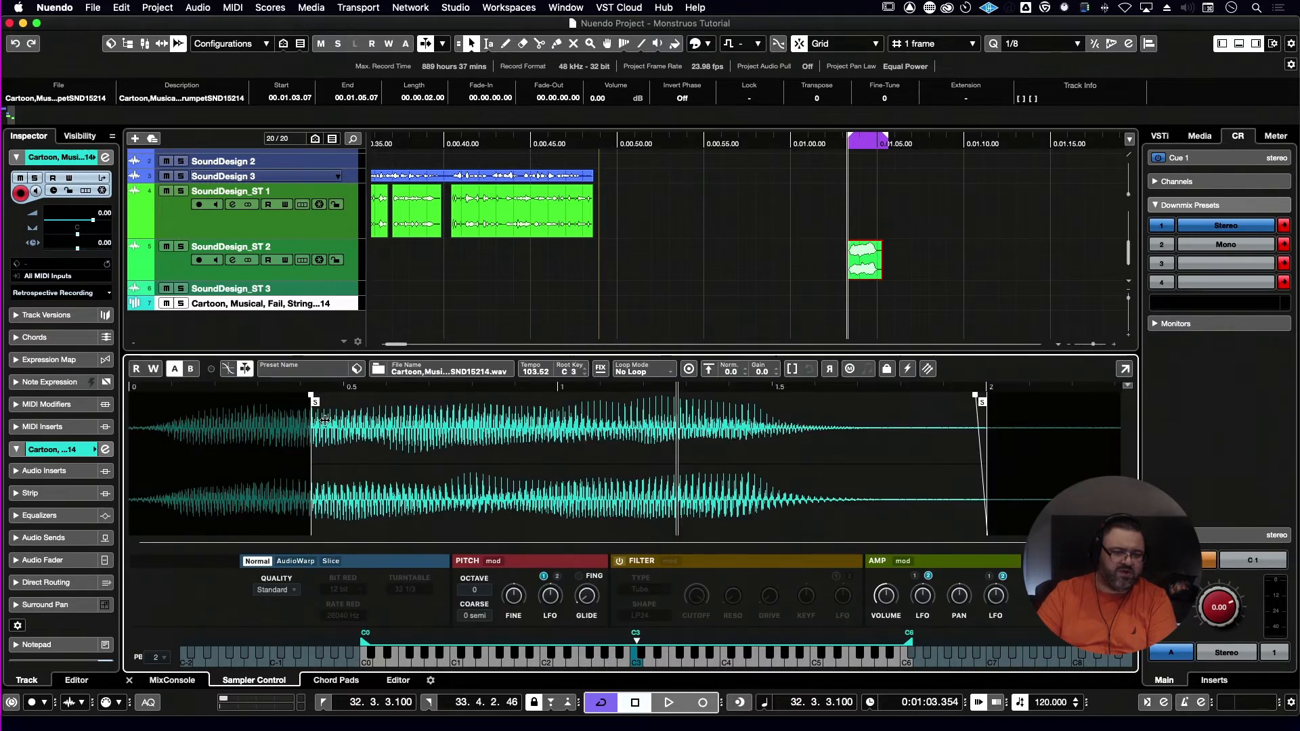
- Narrow the sample range to start at about 0.5 s and end at about 1.15 s
drag(317, 402, 405, 402)
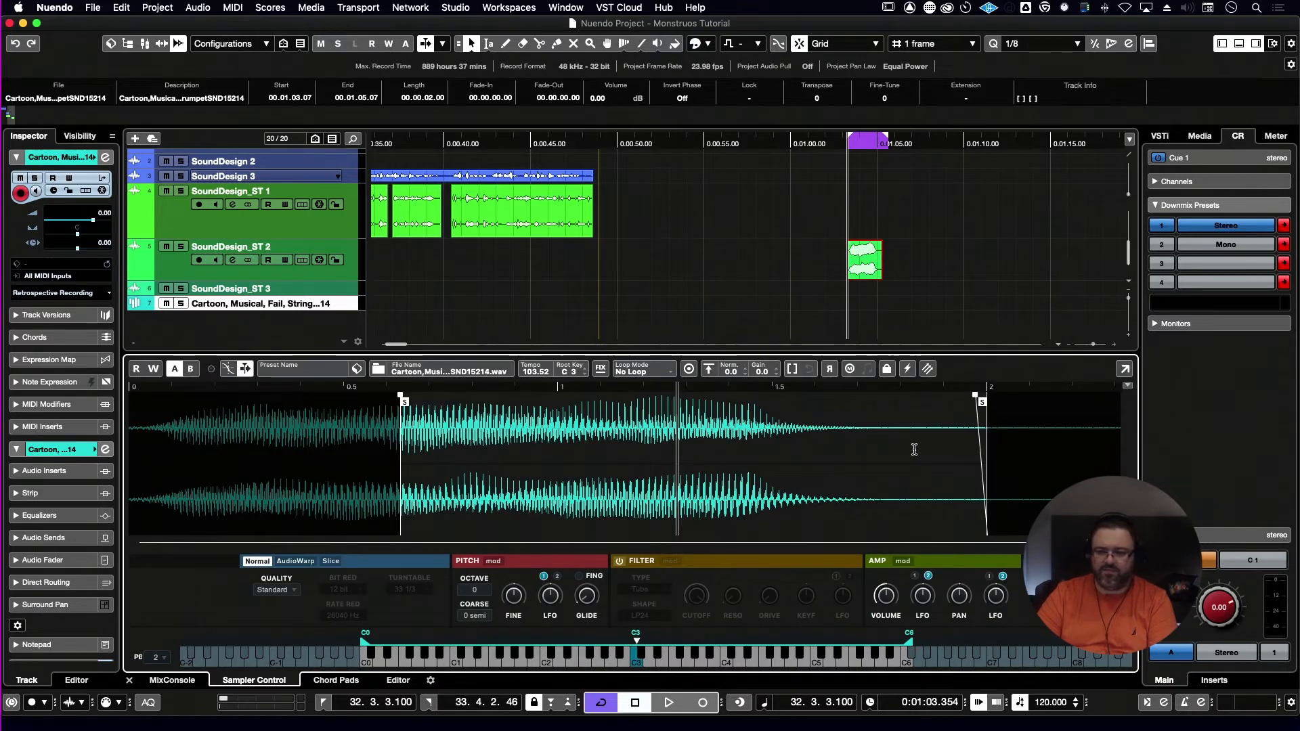
drag(986, 404, 625, 394)
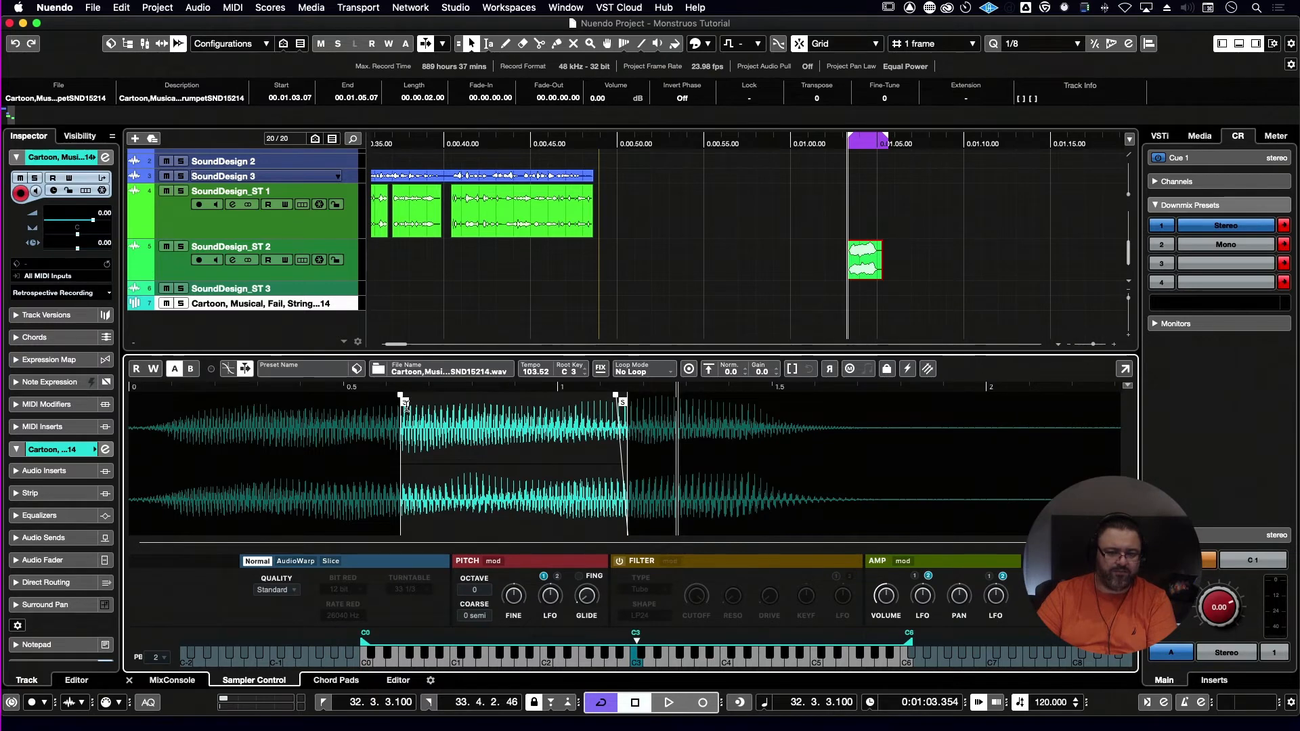
mouse_move(400, 401)
mouse_down()
mouse_move(435, 402)
mouse_move(336, 402)
mouse_up()
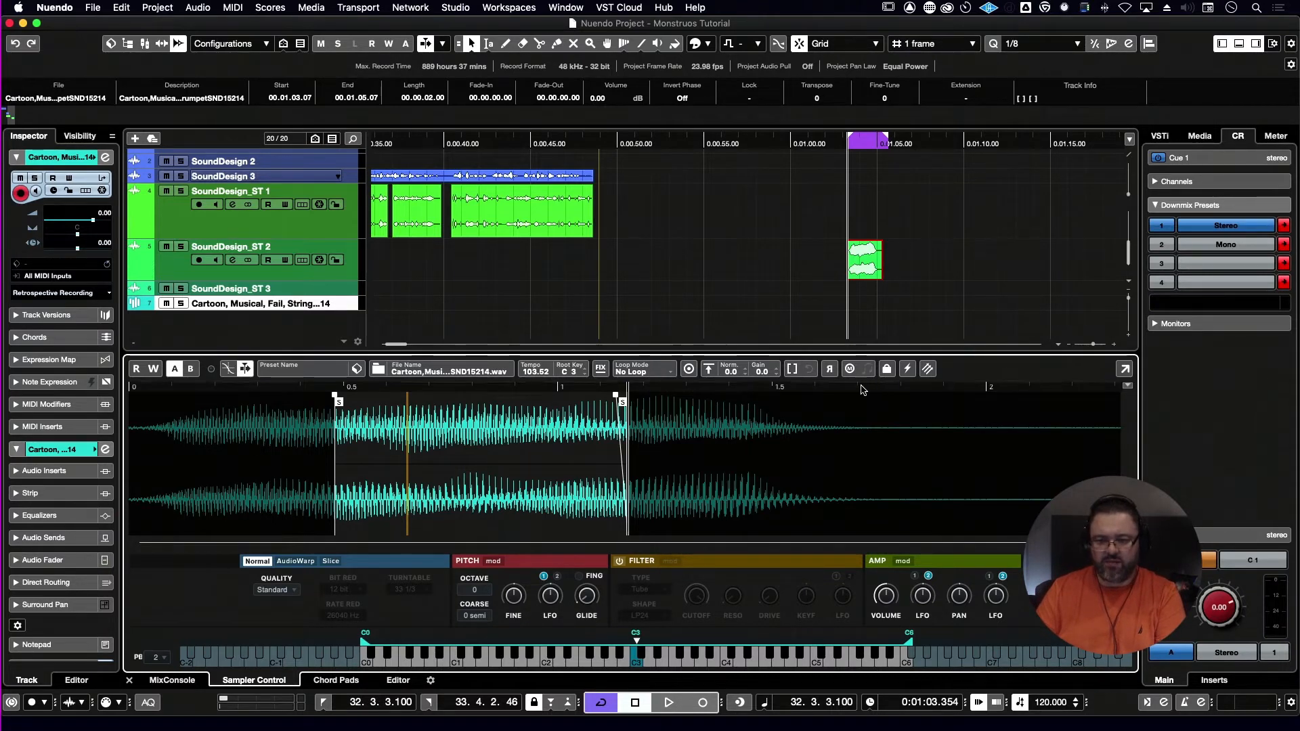
- Transfer the trimmed sample from Sampler Control to a Padshop 2 instrument
click(1125, 369)
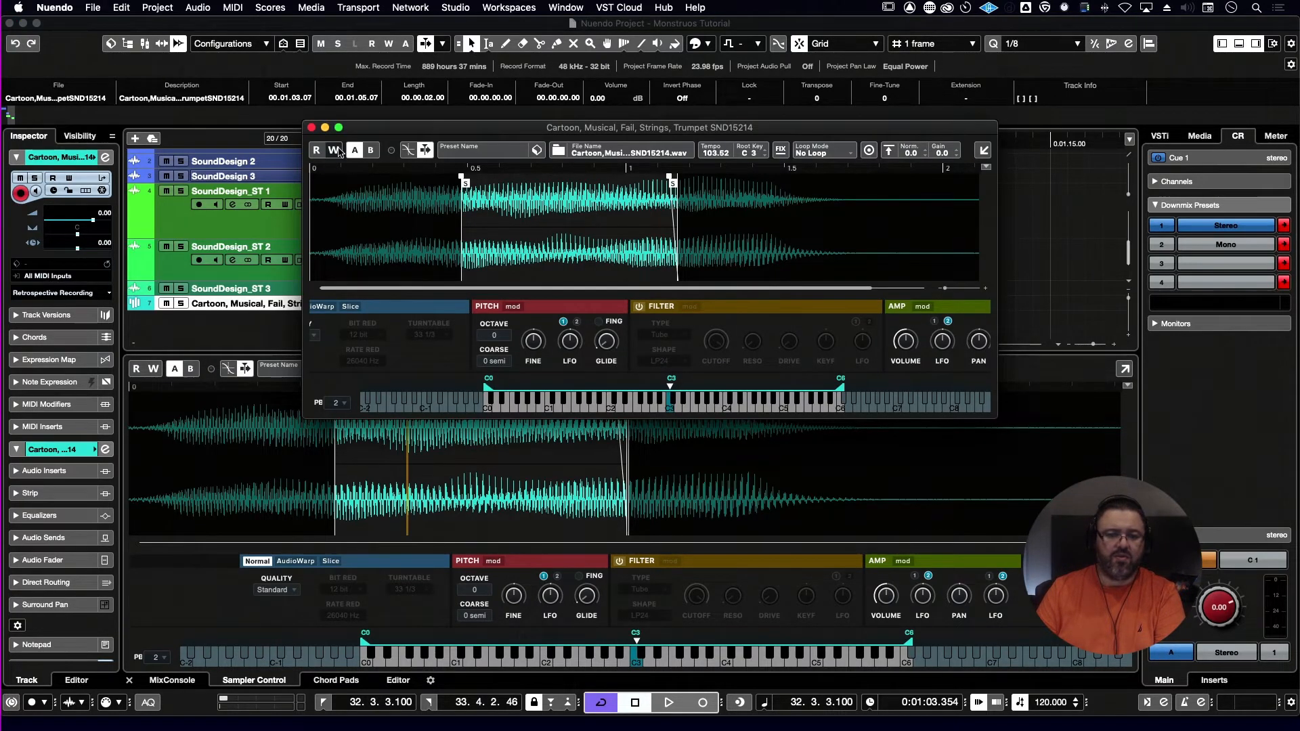
click(312, 128)
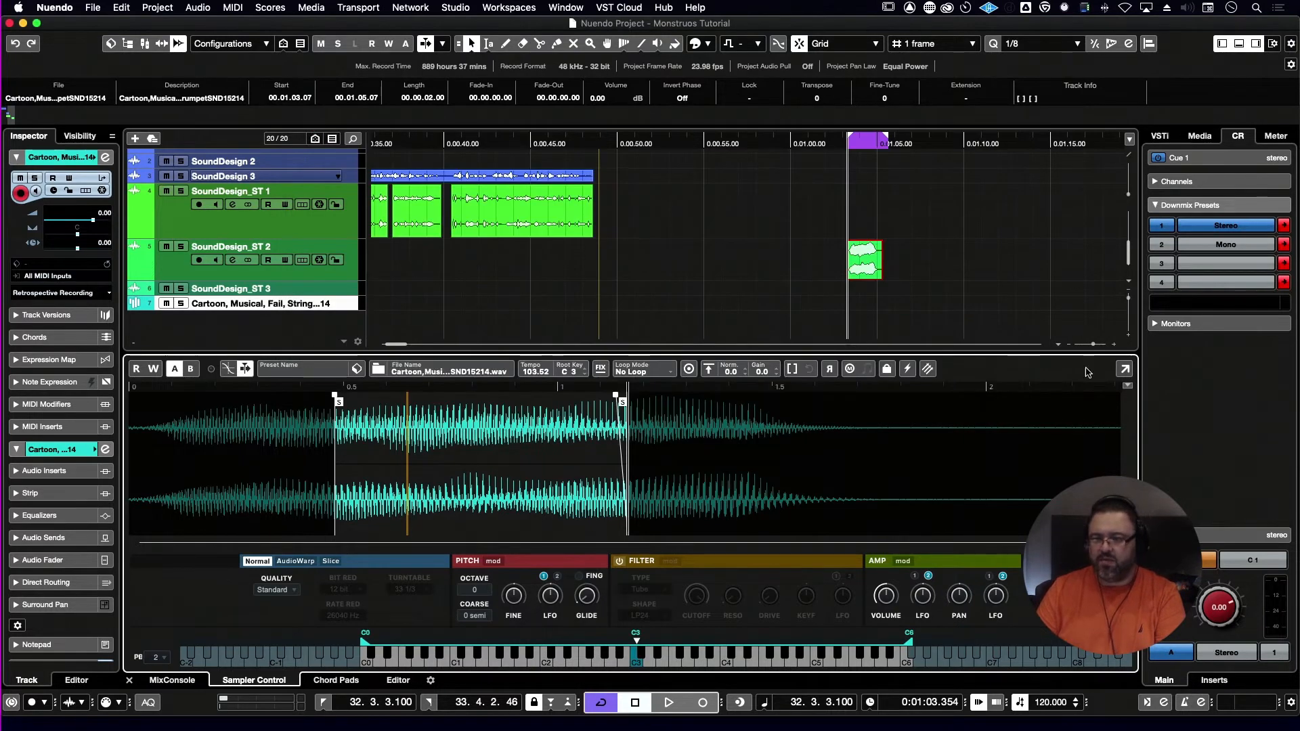
click(927, 369)
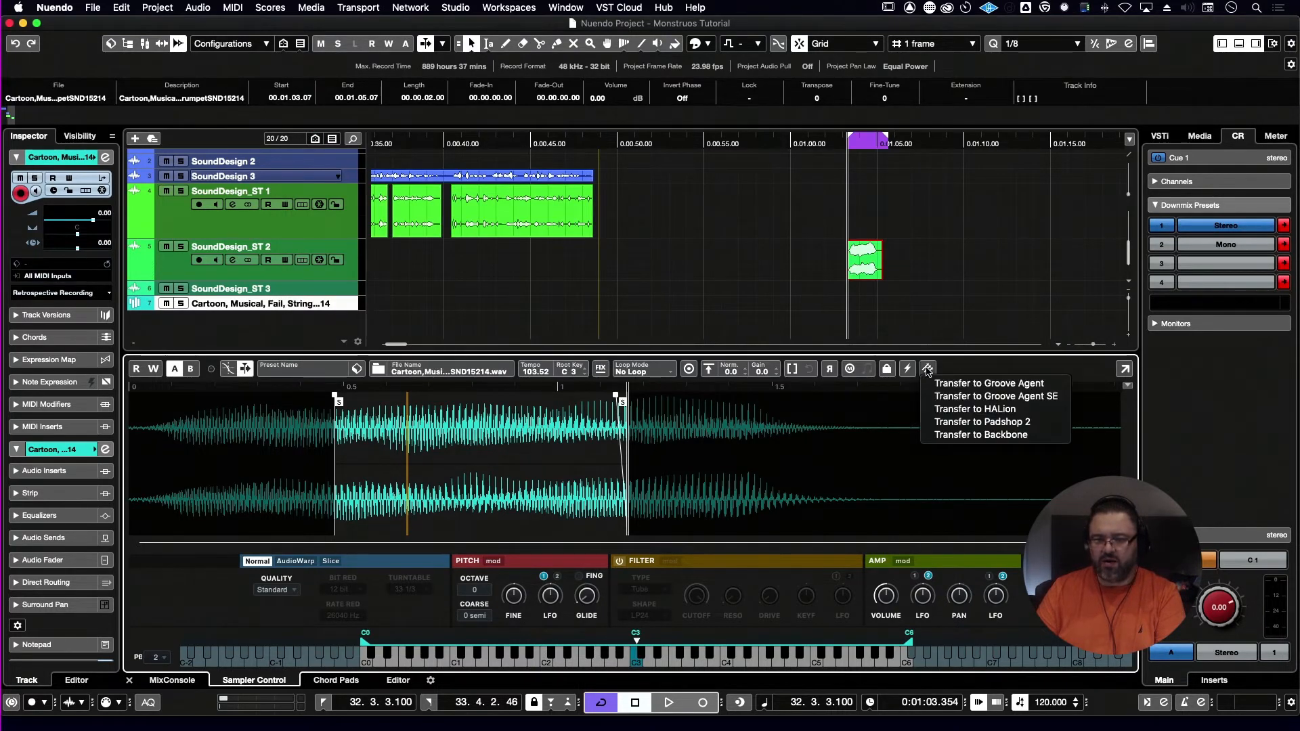
click(1030, 422)
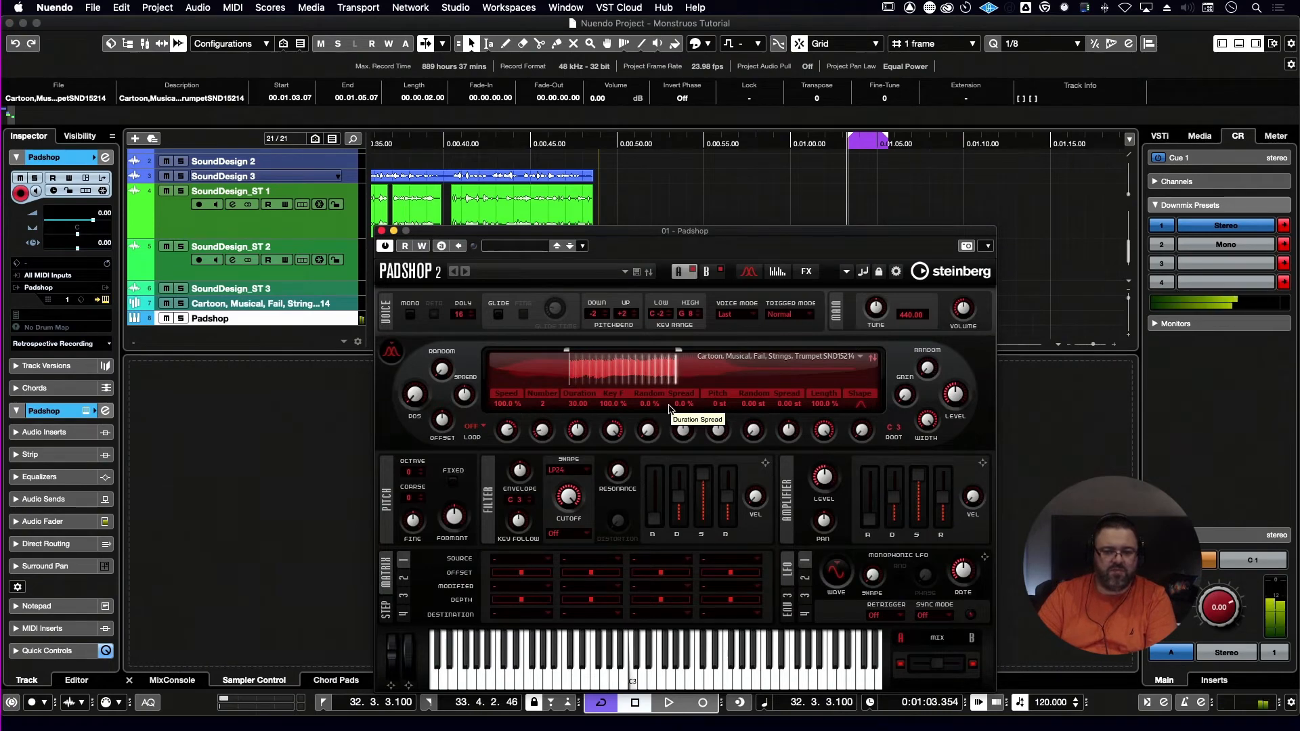
- Set Padshop's sample loop to back-and-forth mode and switch layer A from the granular to the spectral oscillator
click(473, 426)
click(483, 438)
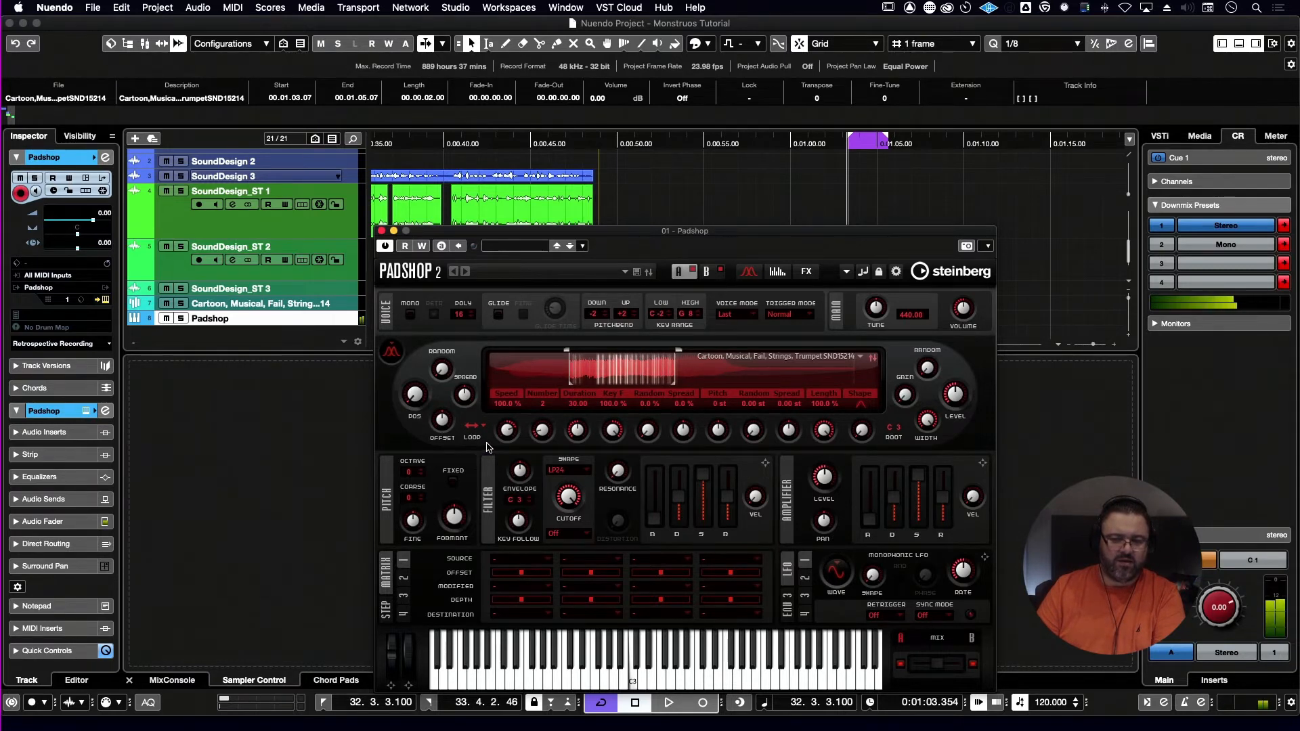
click(393, 352)
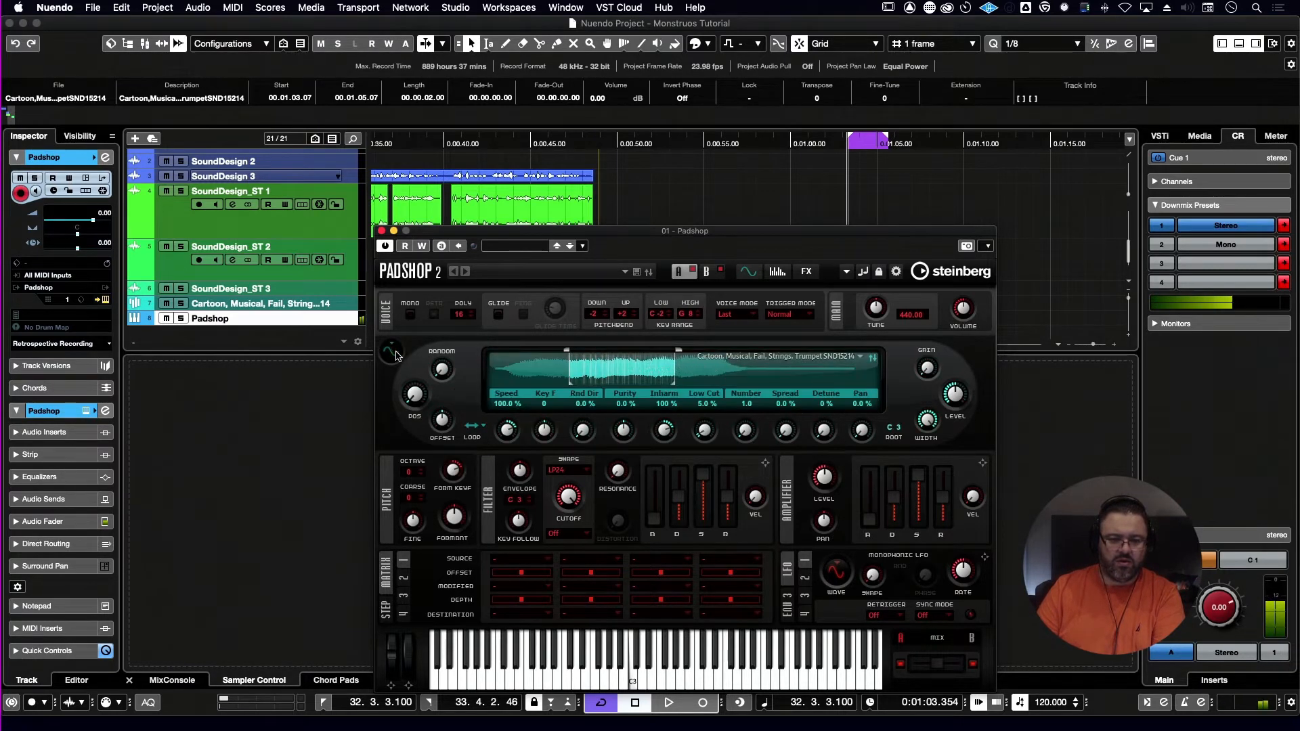
- Shape the spectral sound by adjusting the position, random, offset and Low Cut controls, with Purity at -35%
drag(419, 388, 428, 354)
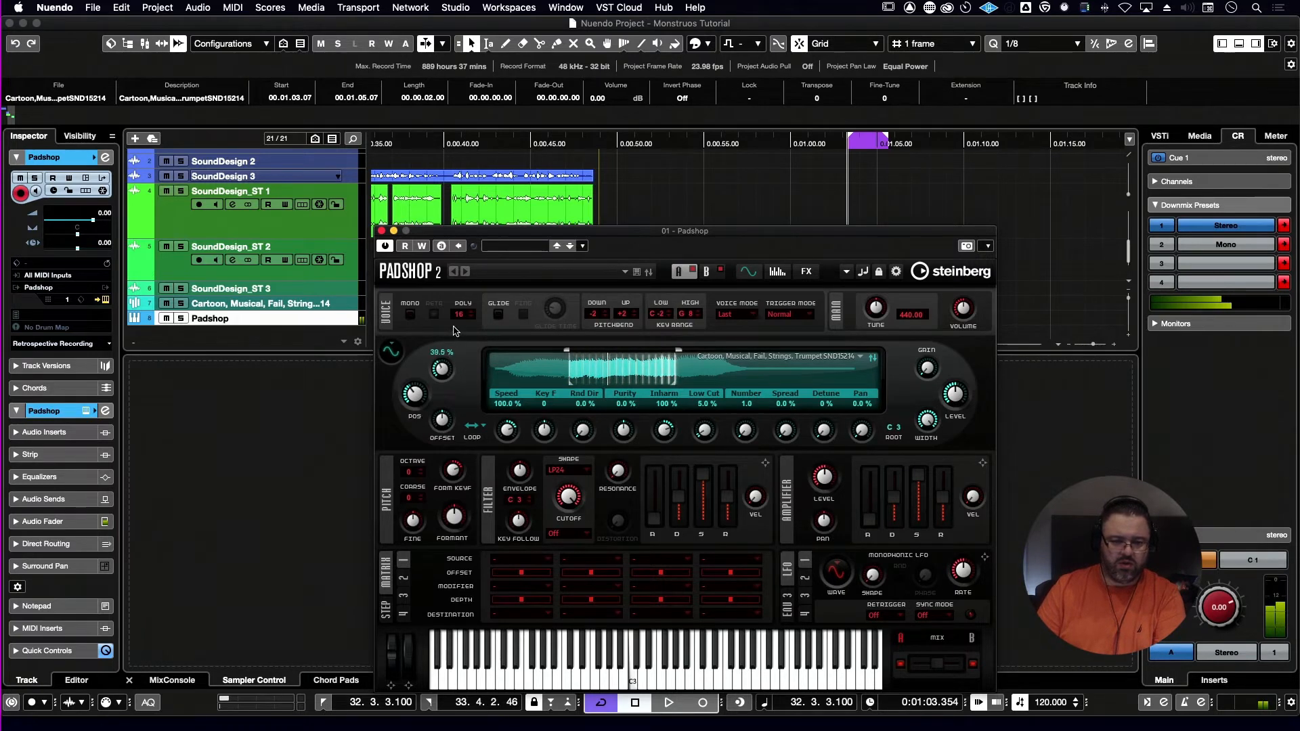
drag(438, 415, 432, 444)
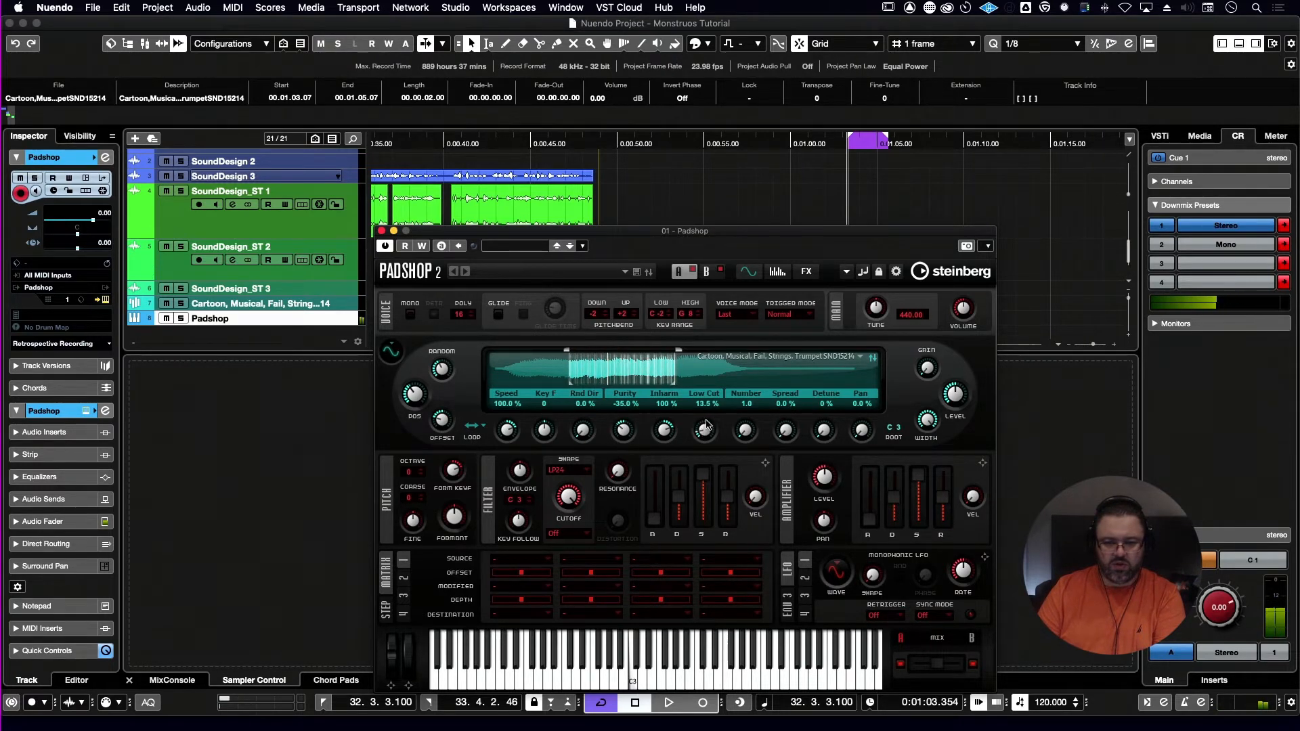
drag(709, 409, 705, 423)
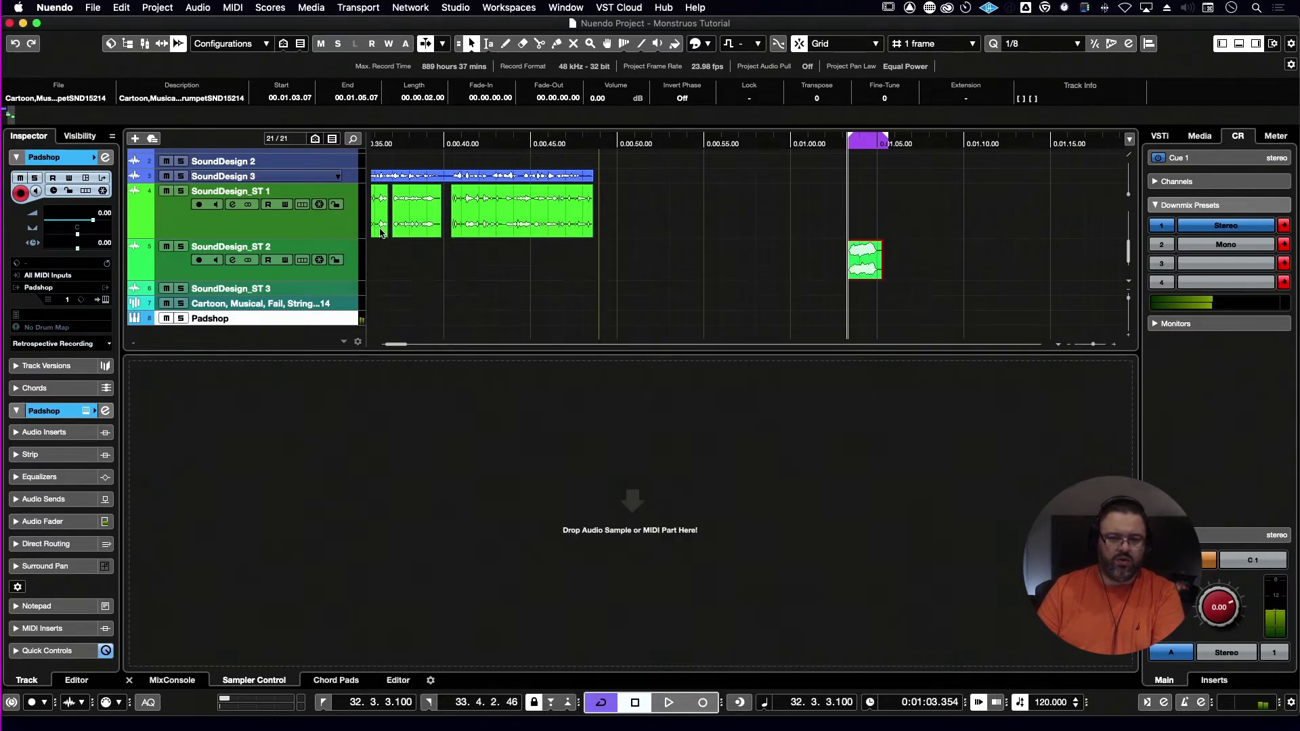
- Close the Padshop 2 window and hide the Sampler Control area to return to the full project view
click(381, 231)
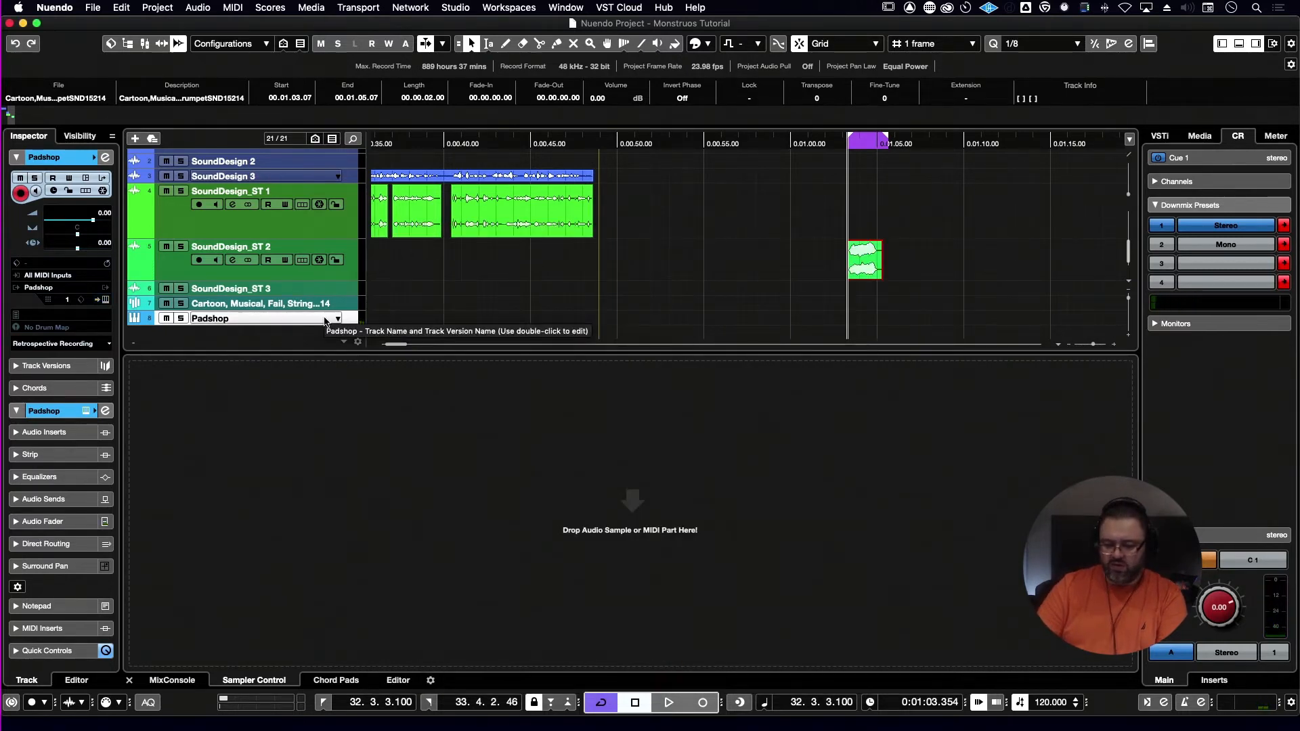
key(space)
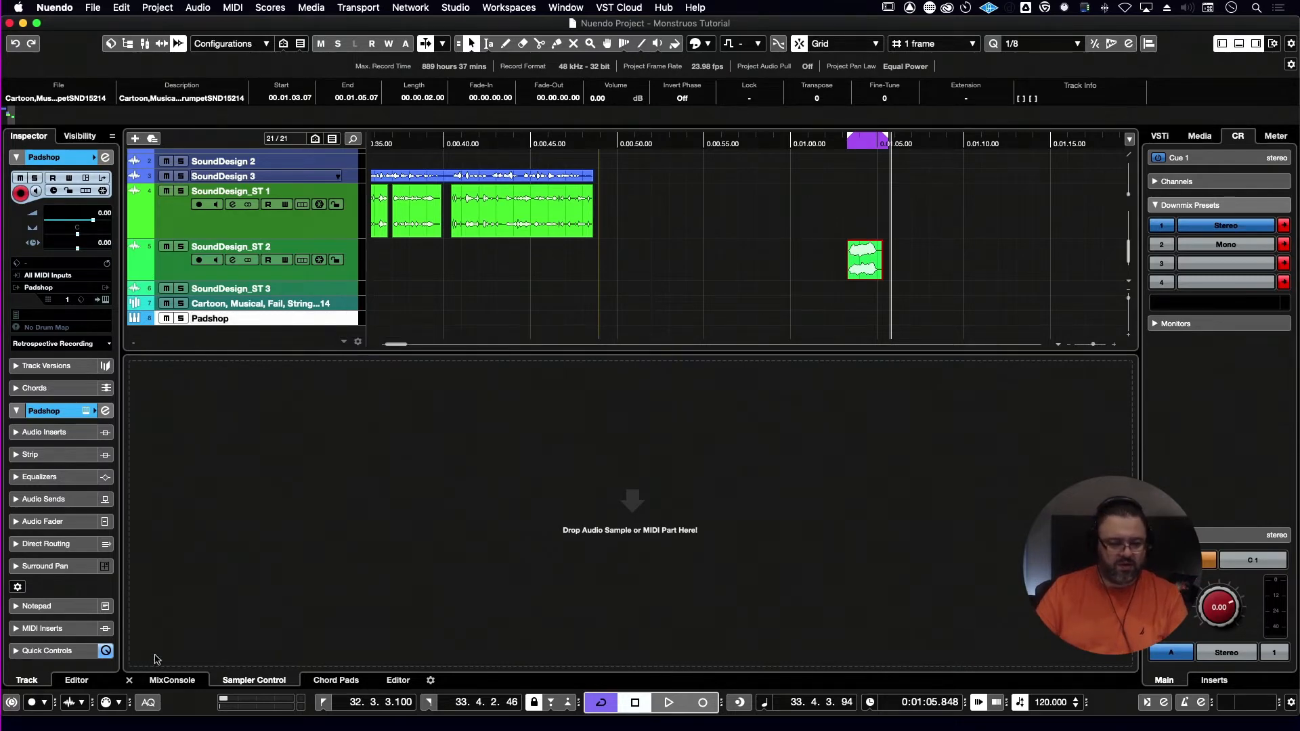
click(128, 680)
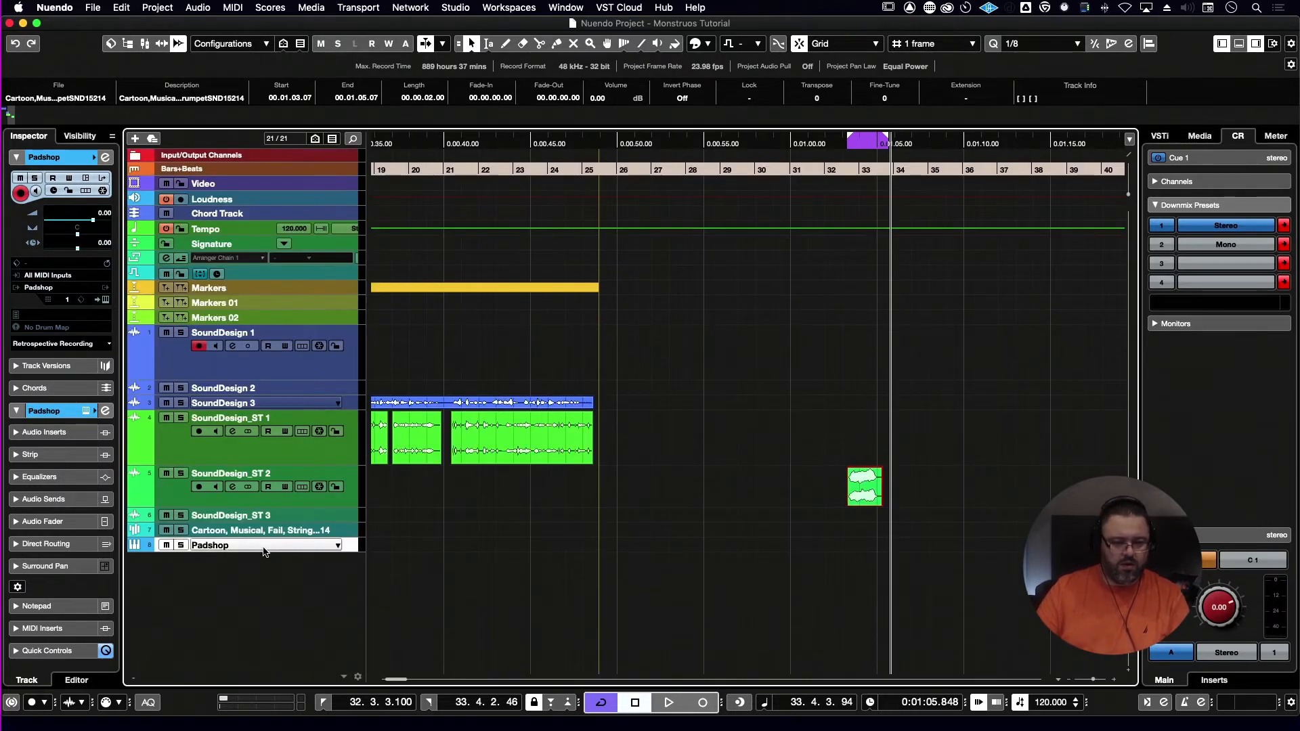
- Enlarge the Padshop track and record a MIDI performance on it from the cursor position after the trumpet clip
key(alt+Down)
key(alt+Down)
key(alt+Down)
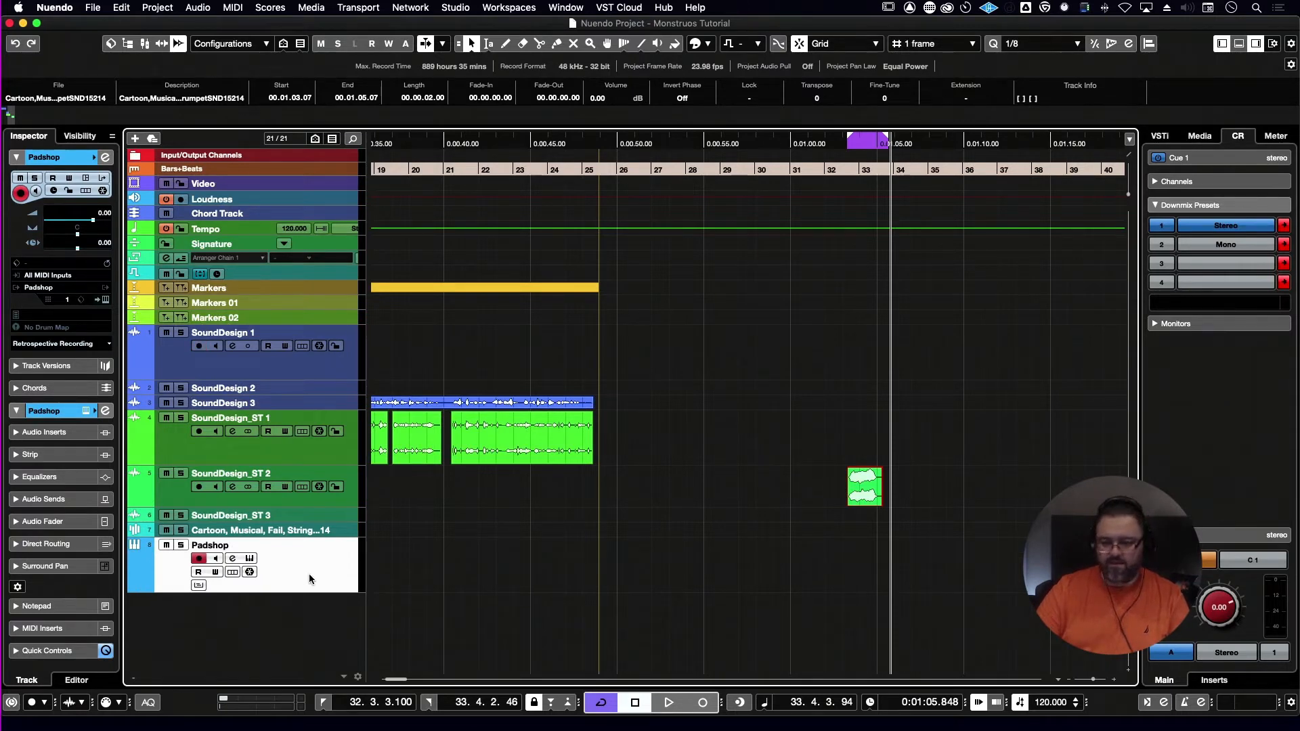
key(KP_Multiply)
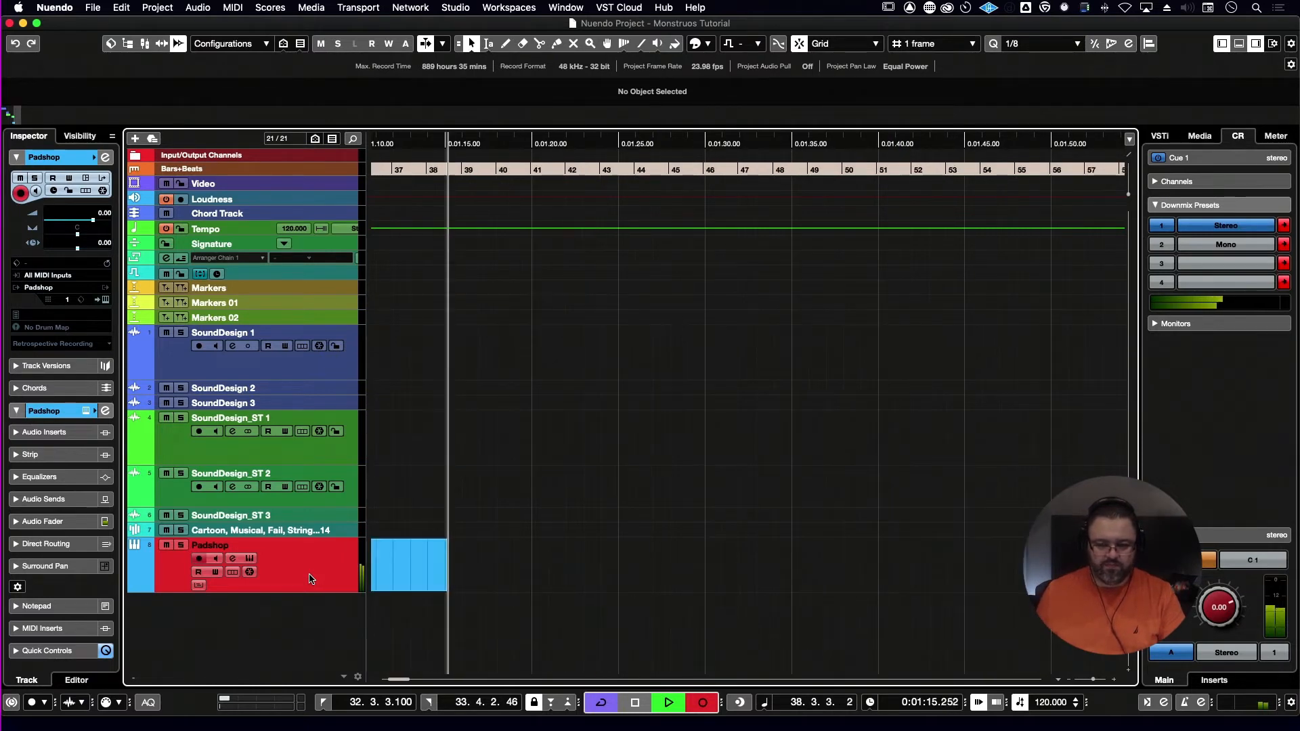
key(space)
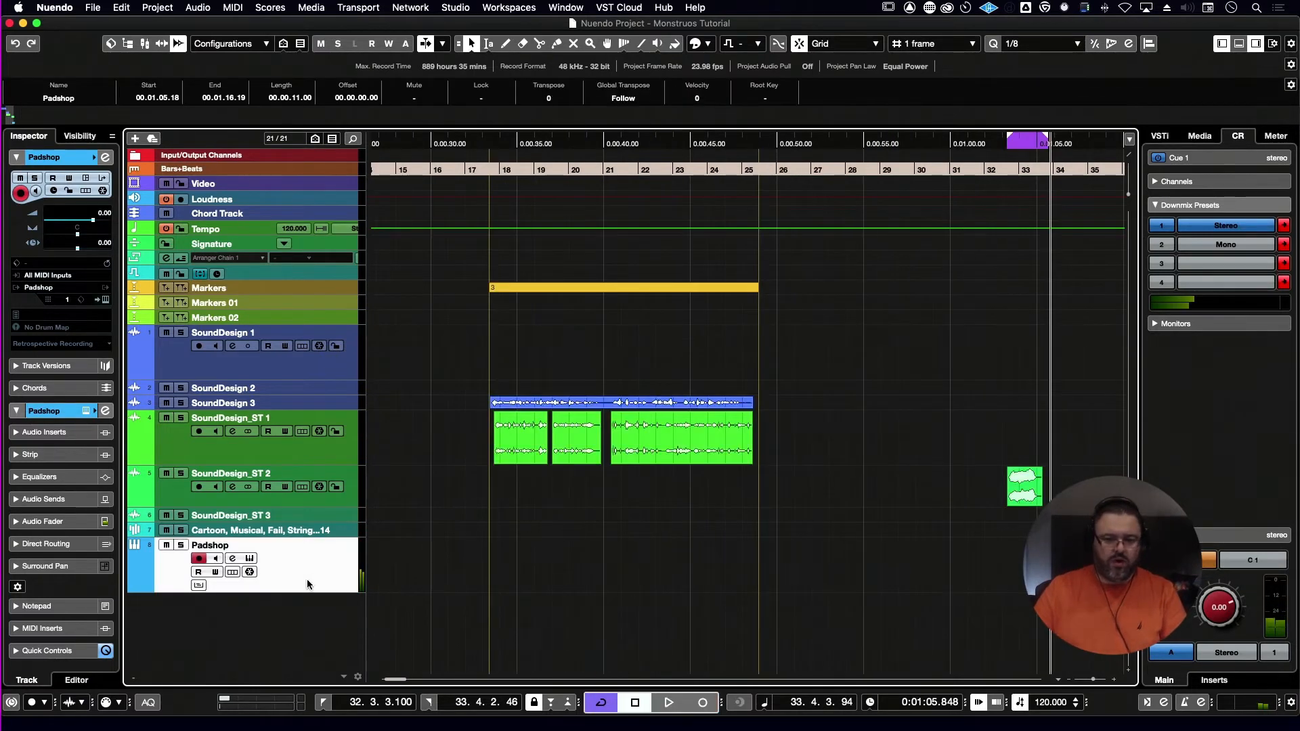
- Play back the original trumpet clip on SoundDesign_ST 2 for comparison with the Padshop recording
scroll(770, 530, right, 5)
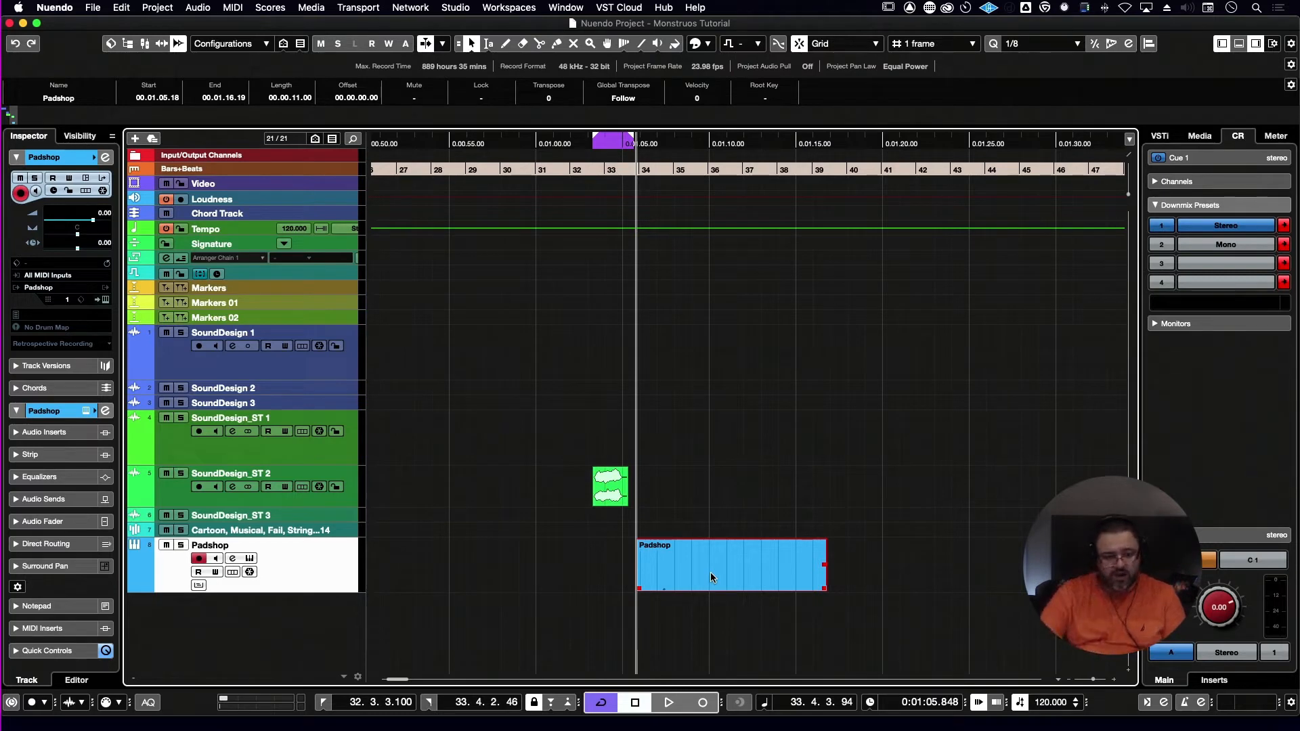
click(602, 499)
key(space)
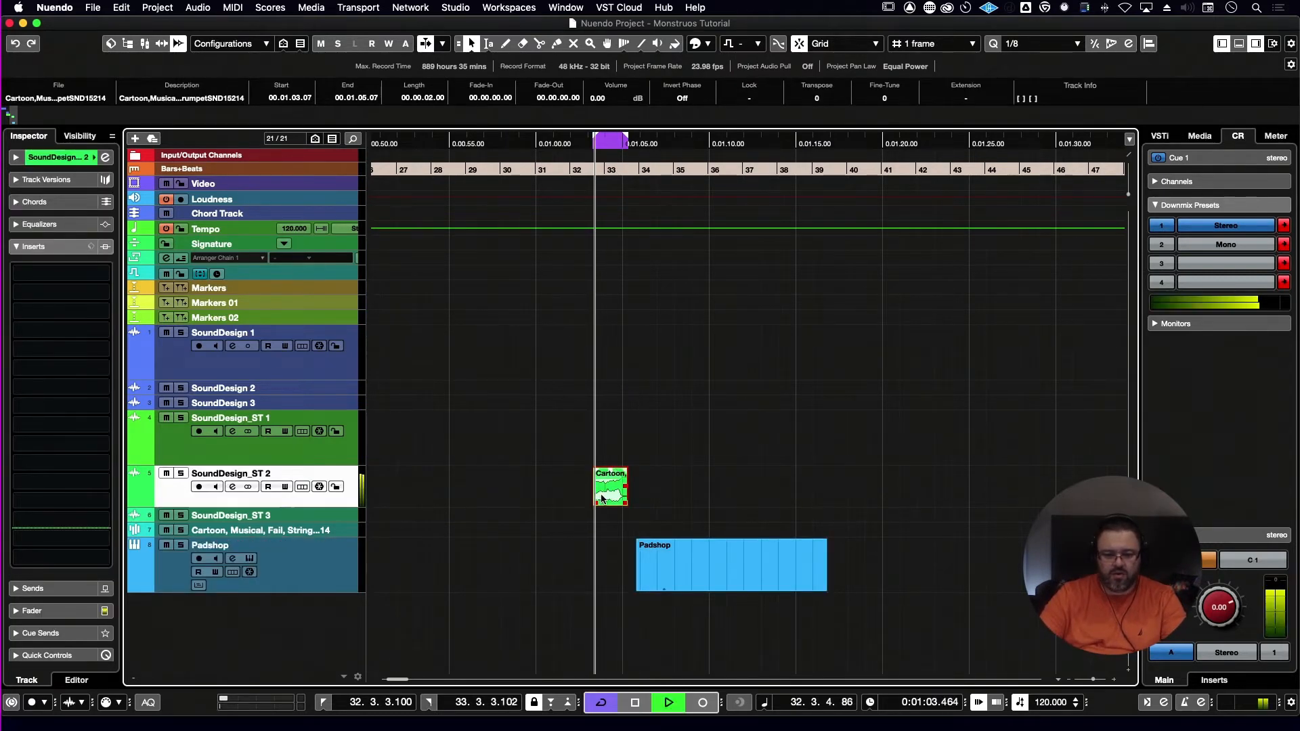
key(space)
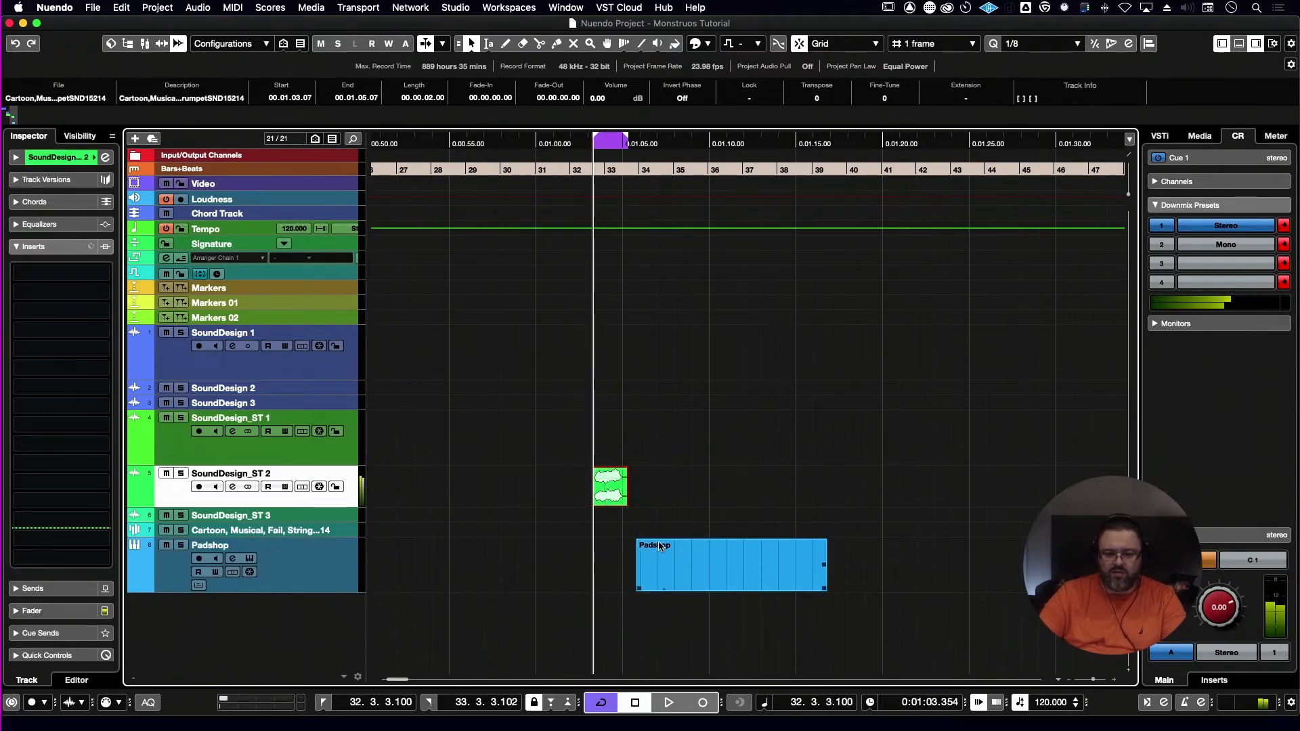
- Trim the start of the recorded Padshop part to 00.01.07.04, set the locators around it and audition it
click(643, 582)
drag(638, 588, 660, 588)
key(p)
key(space)
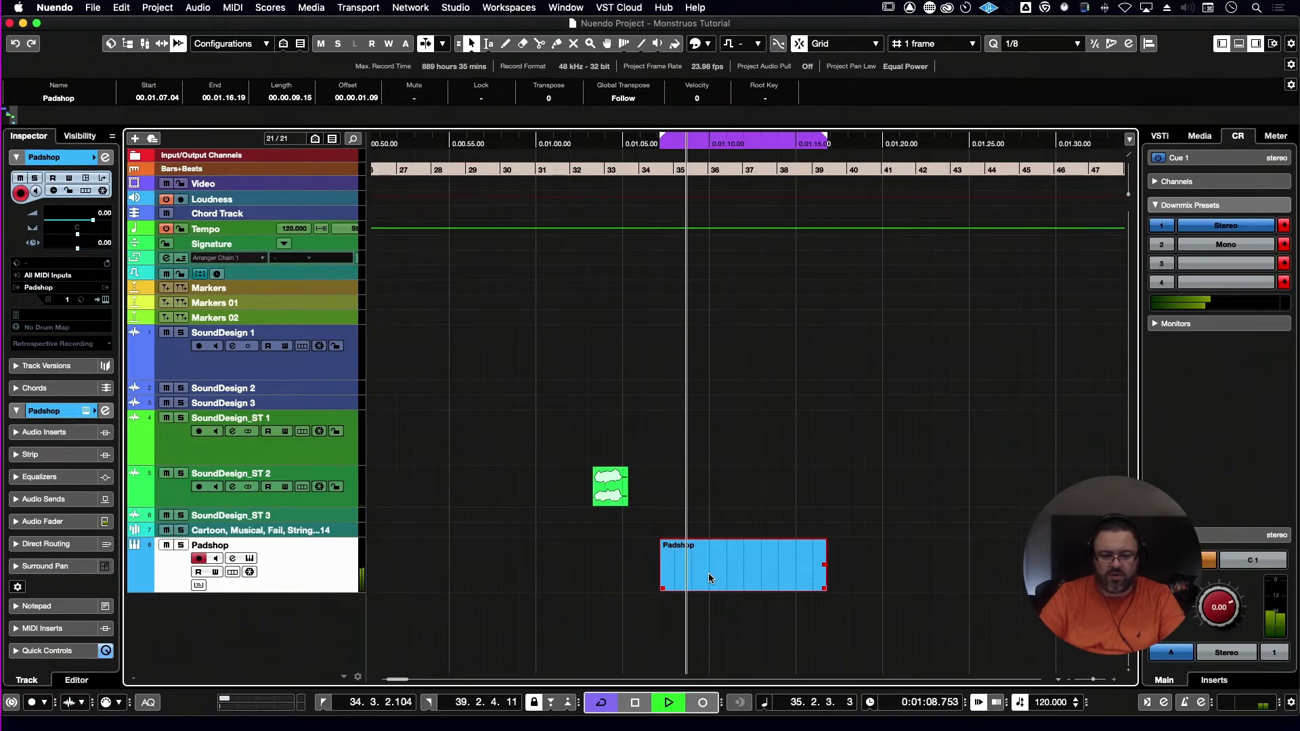
key(space)
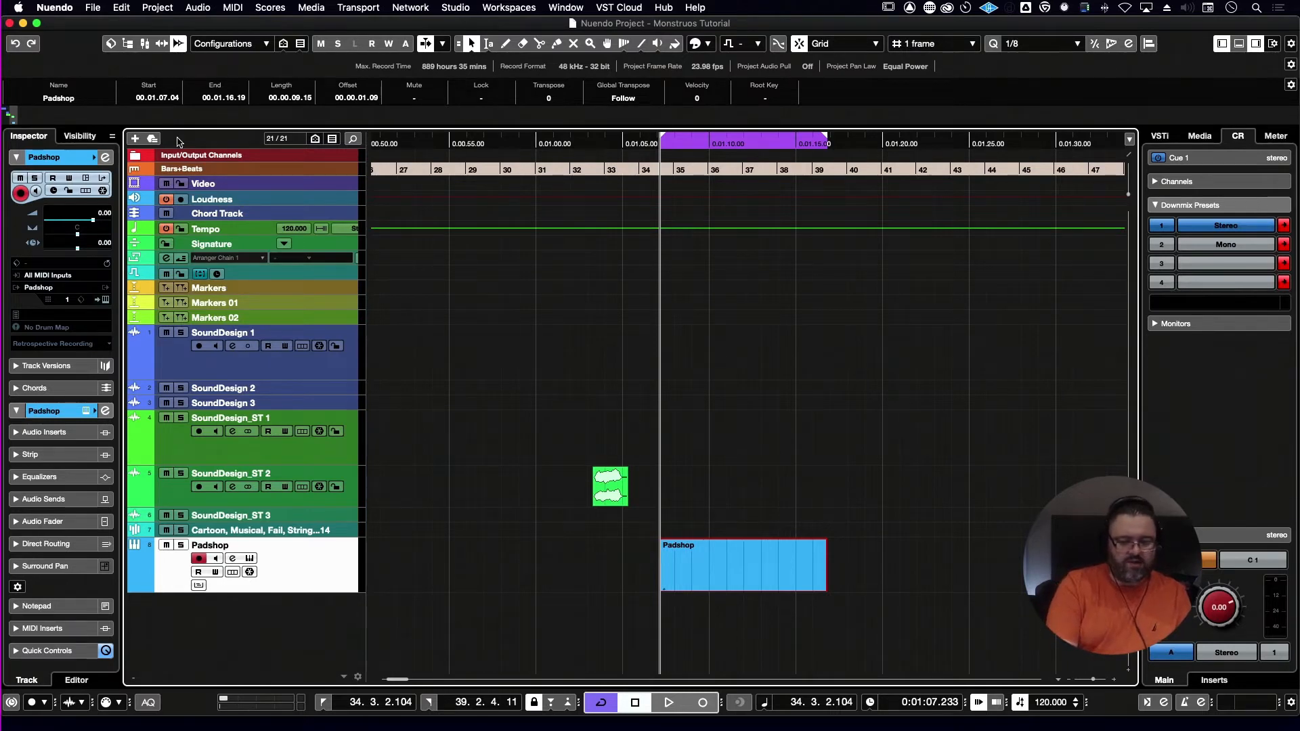
- Render the Padshop part to audio as separate events with Channel Settings processing, muting the source events
key(alt+r)
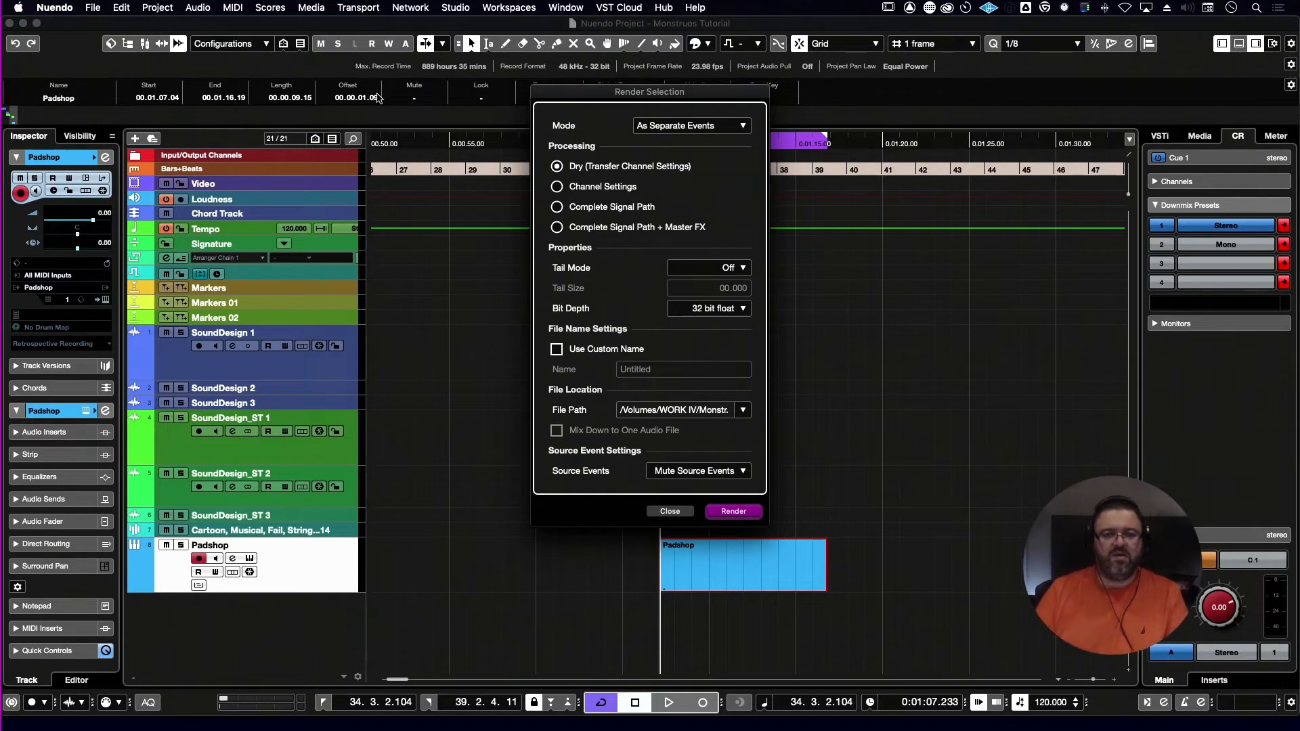
click(589, 187)
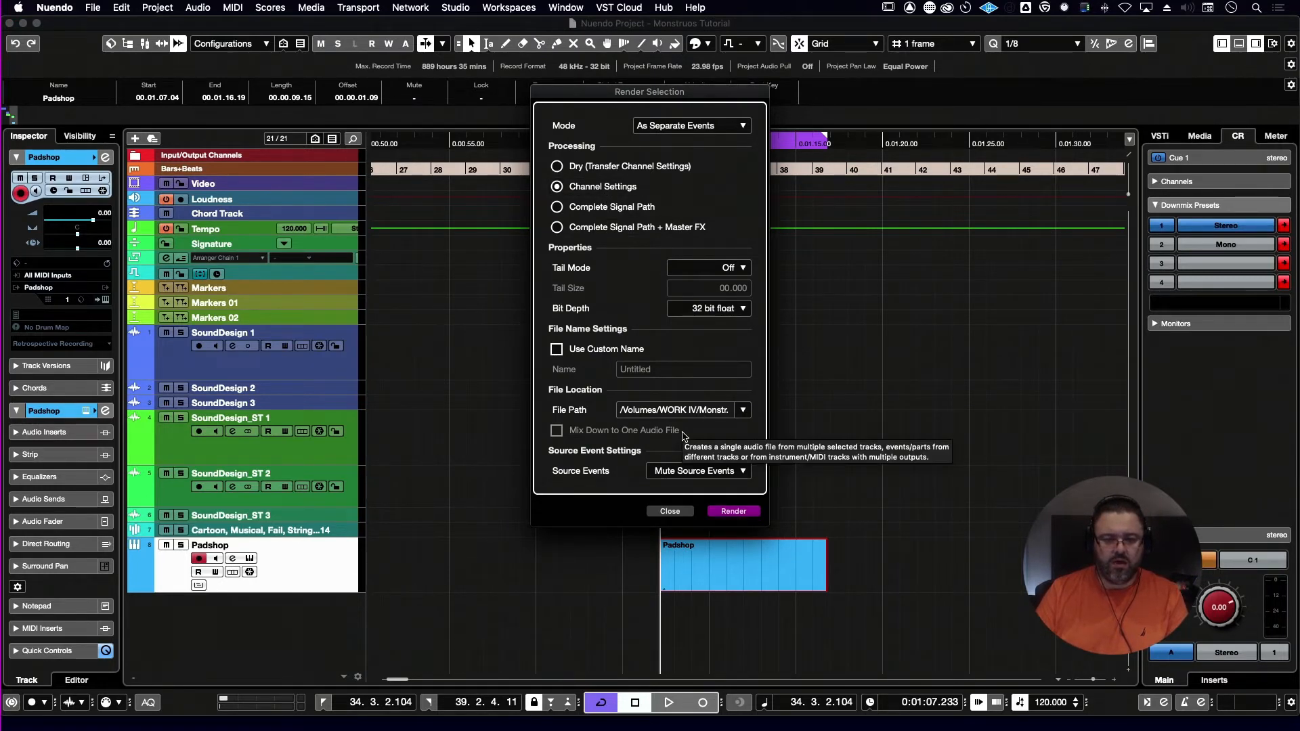
click(732, 511)
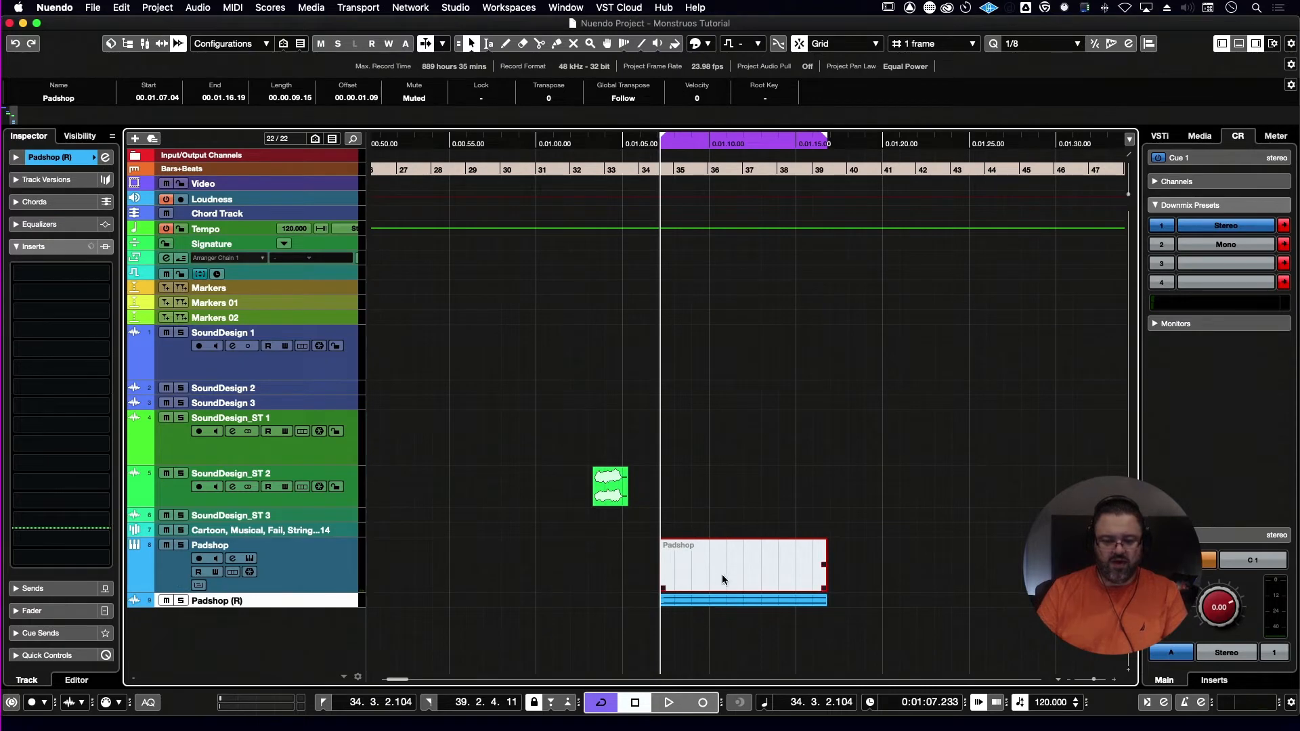
- Select the rendered audio event on the Padshop (R) track and play it back
click(738, 604)
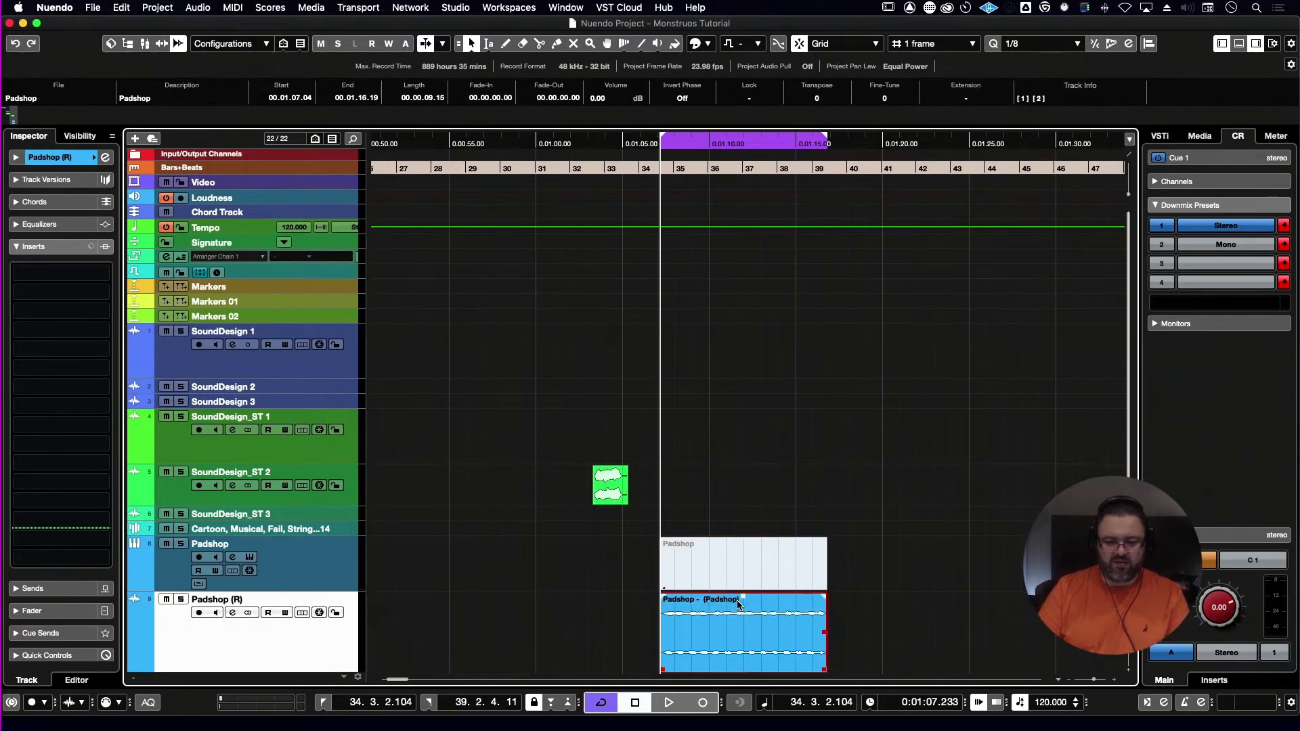
key(space)
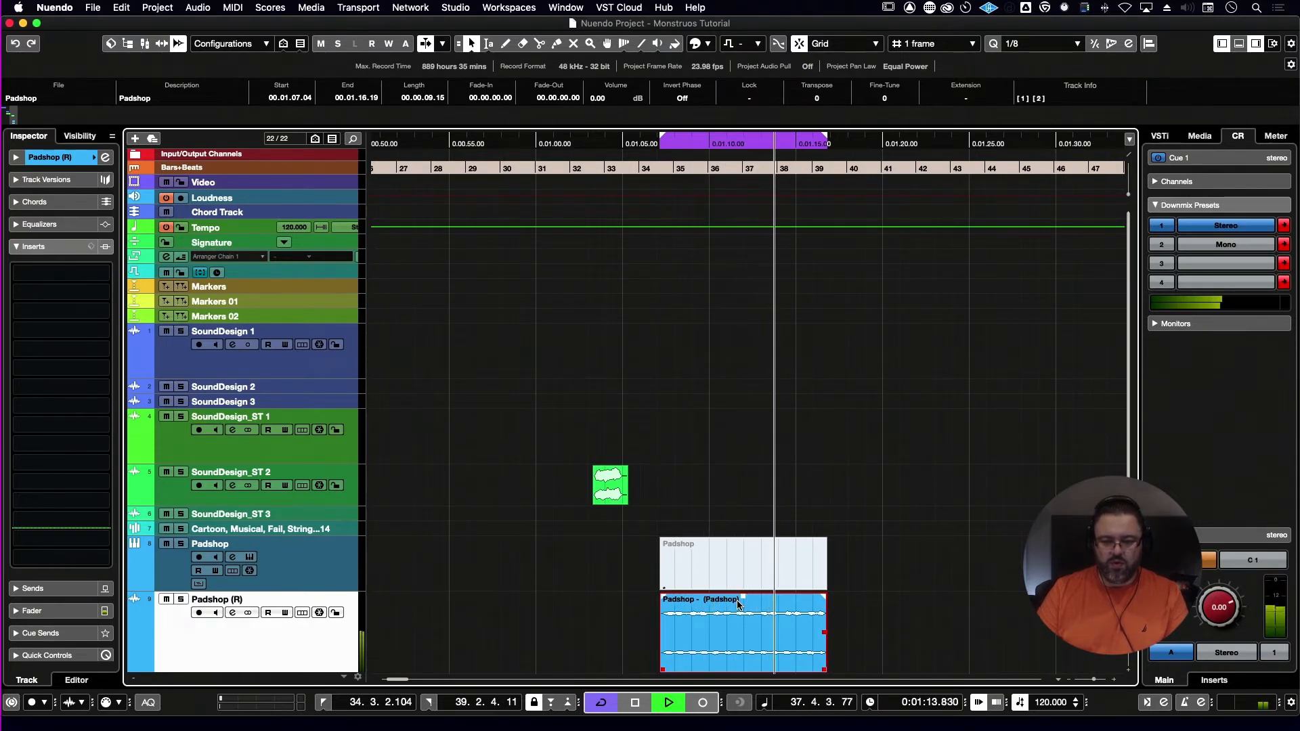
key(space)
scroll(816, 503, down, 1)
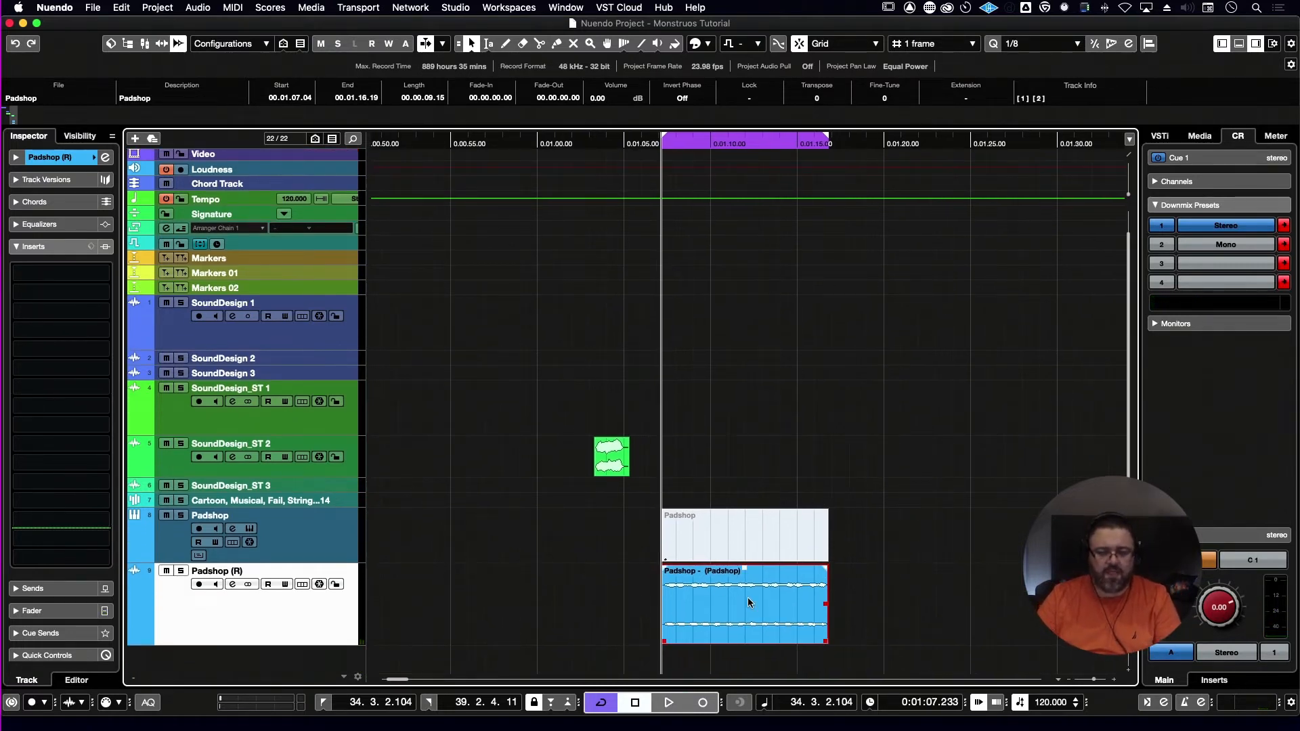
- Open the Game Sound-FX library among the media browser's Loops & Samples, widening the browser area
click(1203, 137)
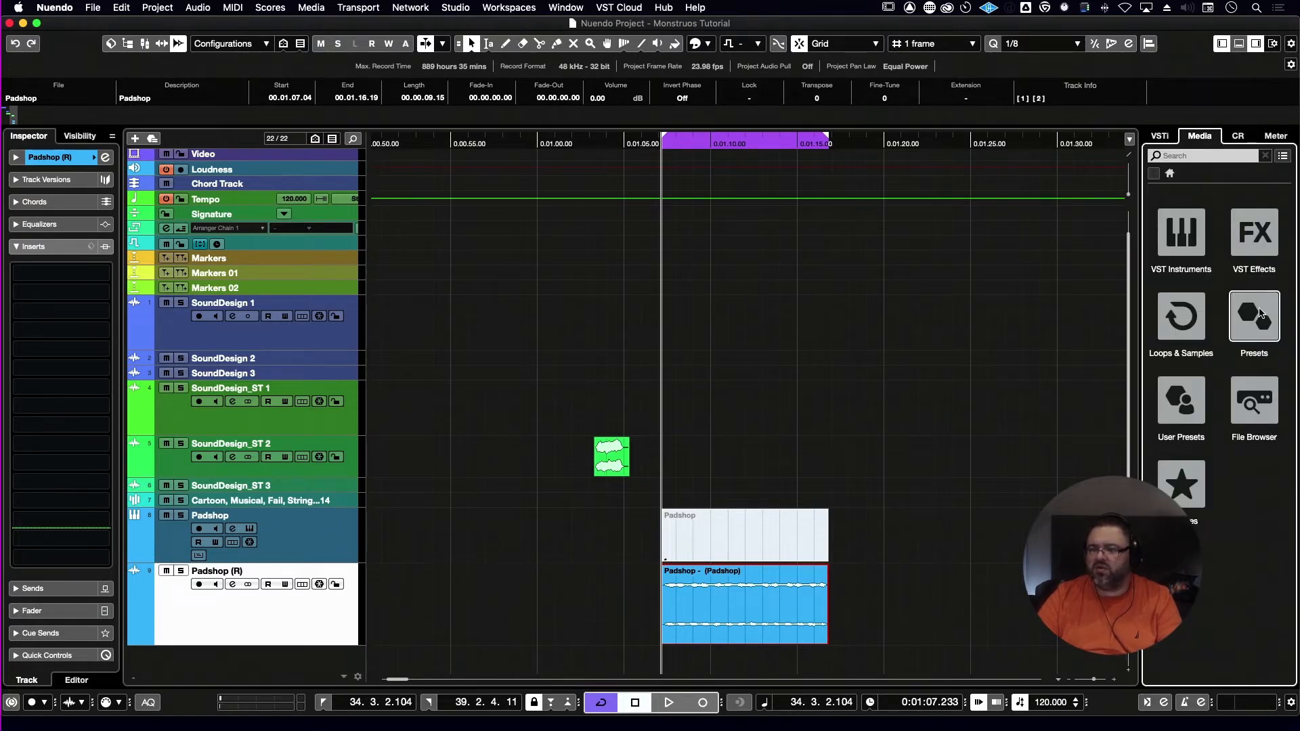
click(1181, 341)
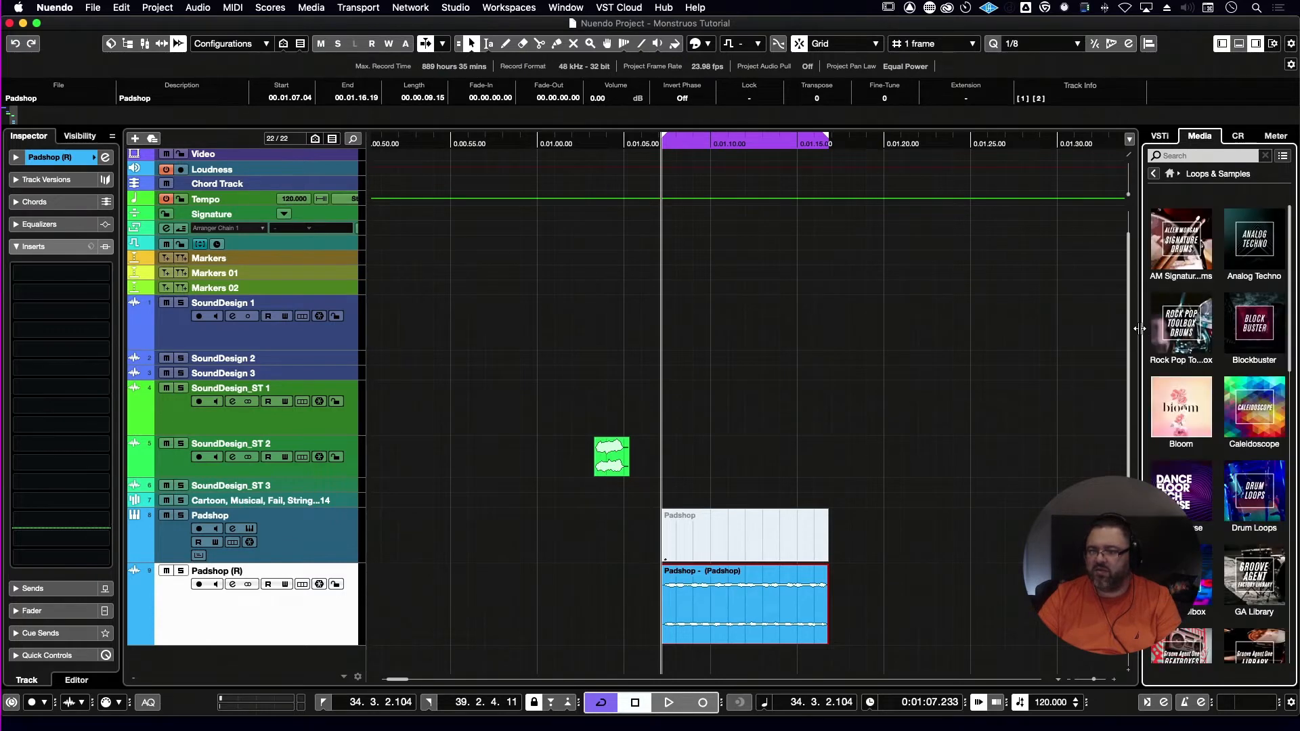
drag(1139, 328, 1083, 328)
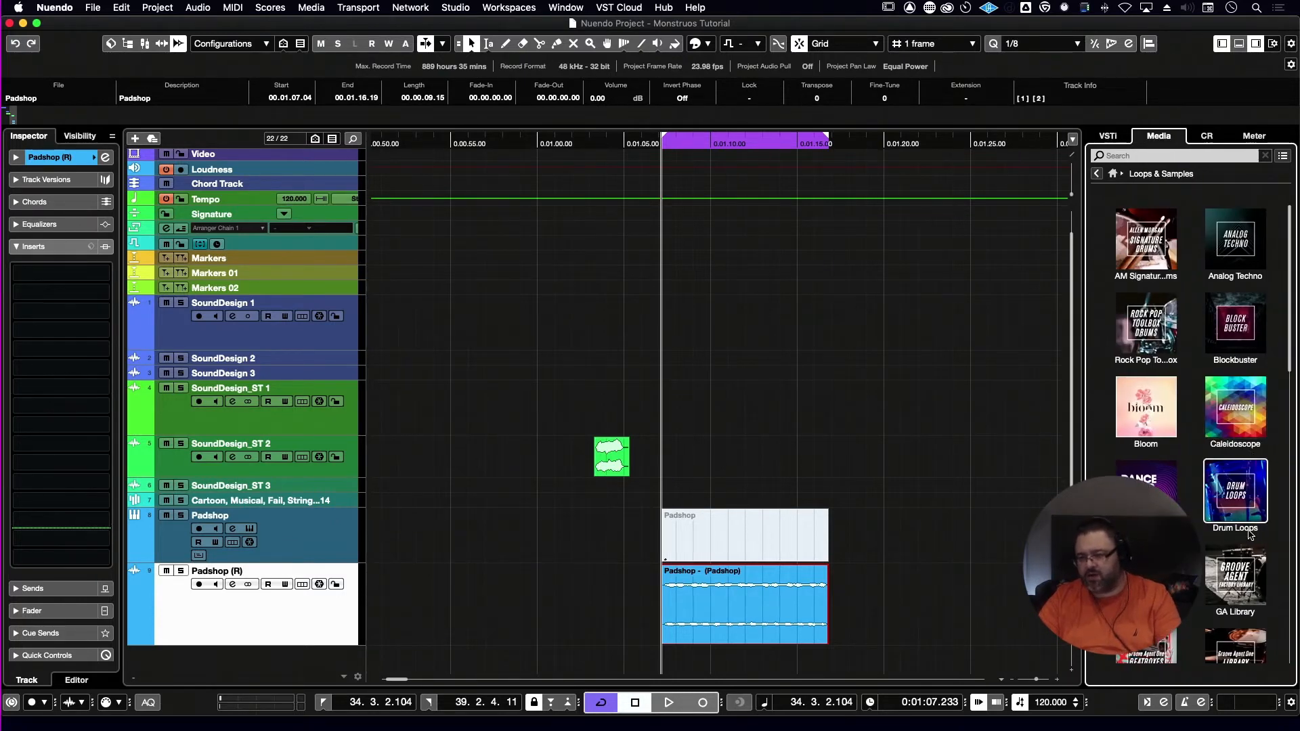
scroll(1249, 560, down, 2)
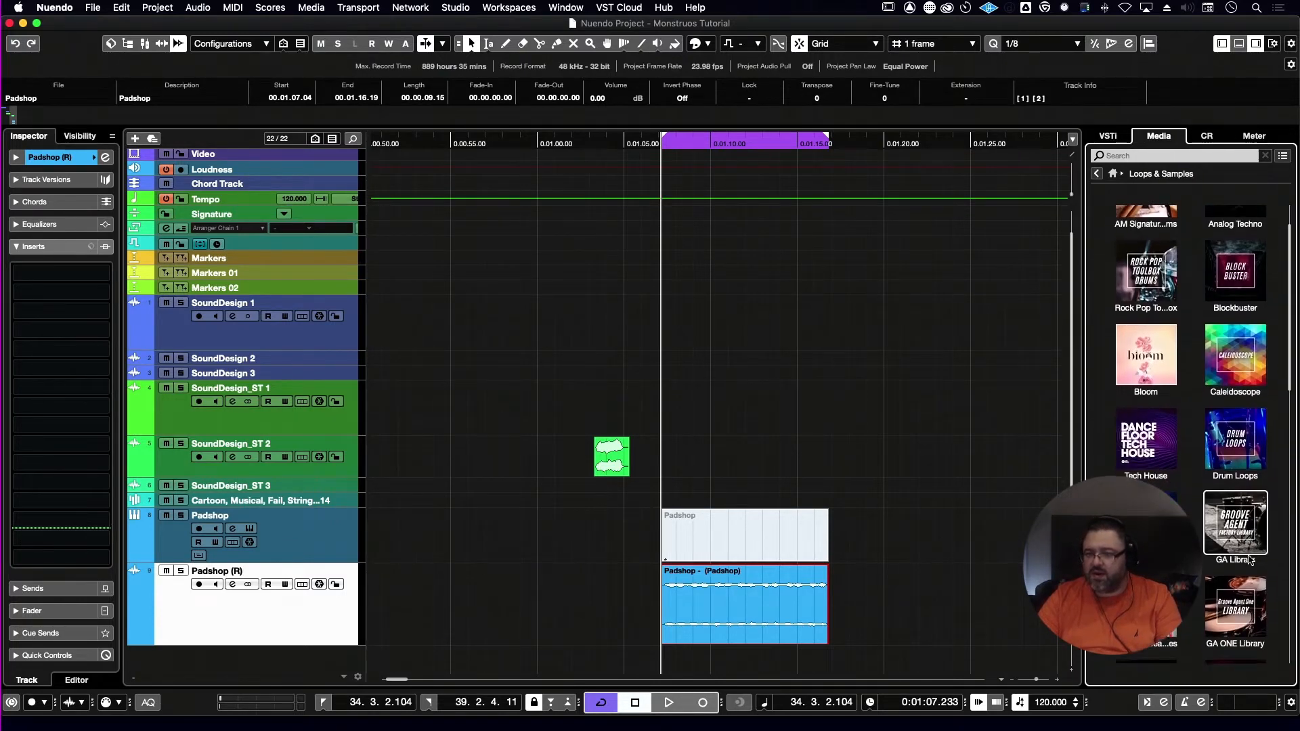
scroll(1249, 560, down, 3)
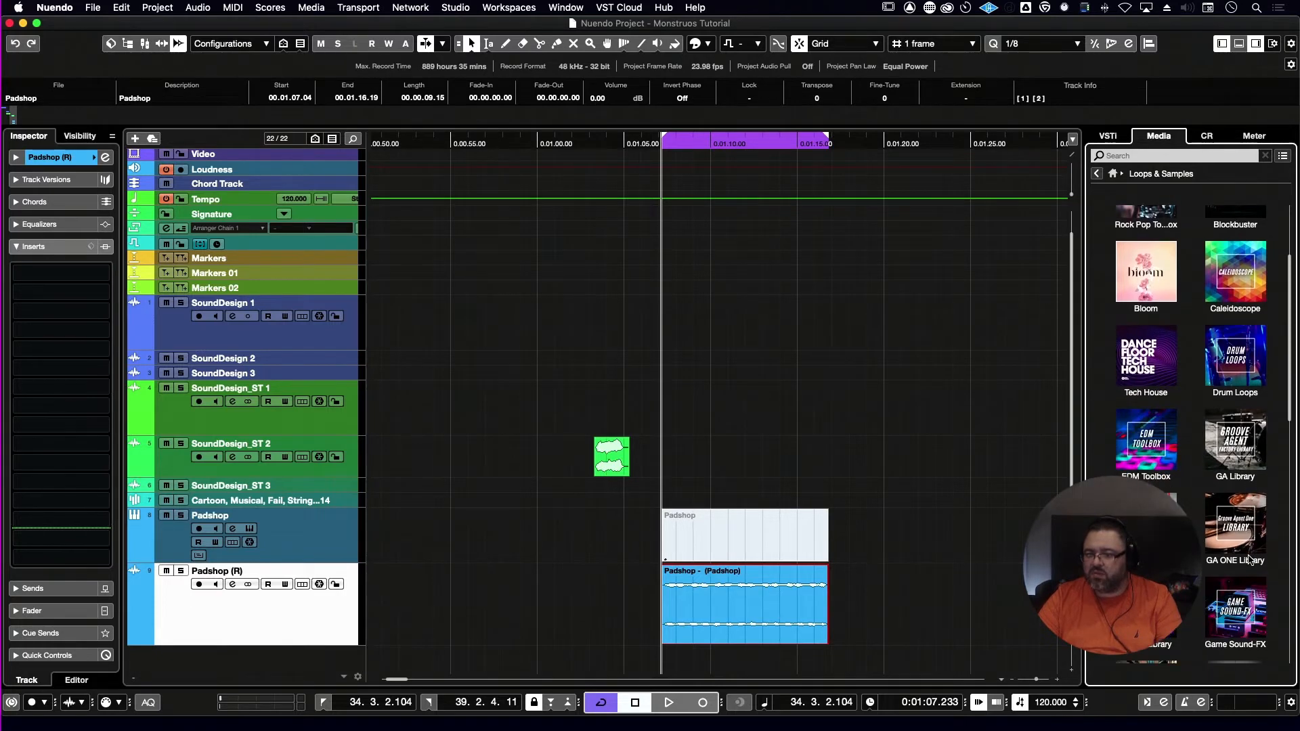
click(1235, 609)
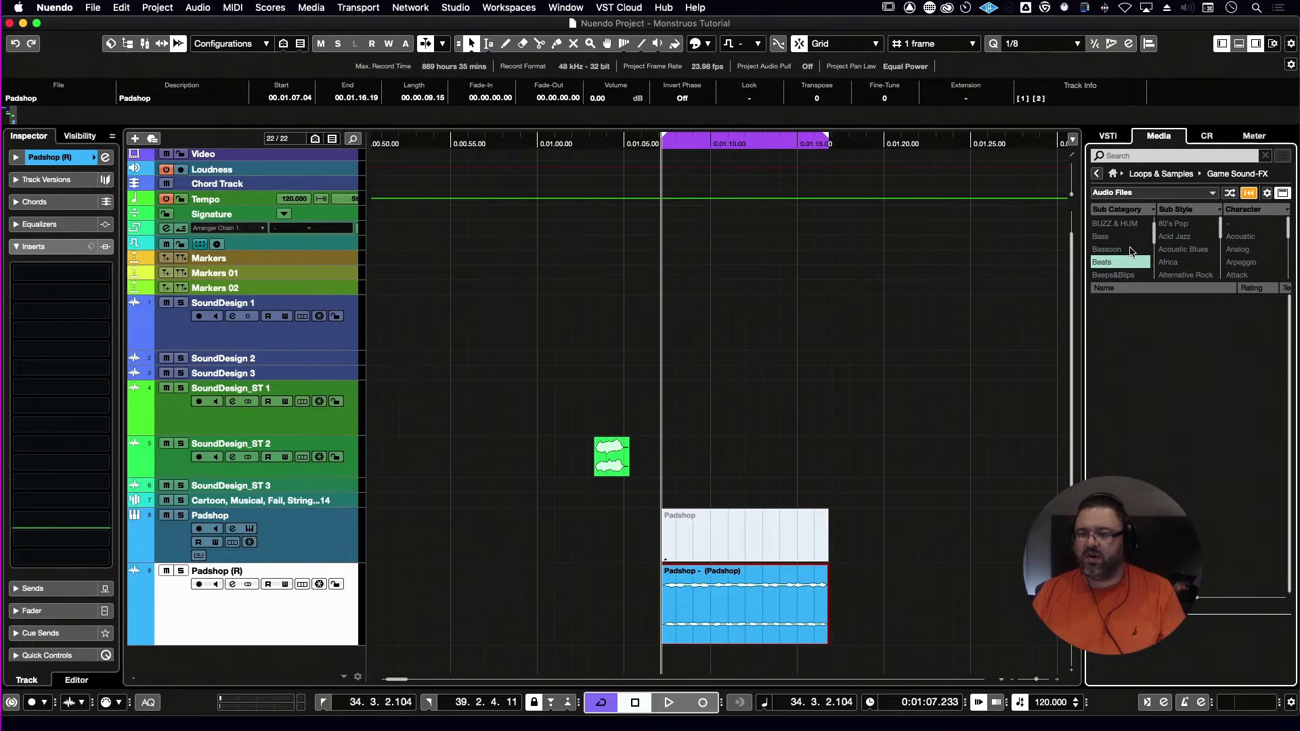
- Search the Game Sound-FX audio files for "engine" with the existing attribute filter
scroll(1131, 252, up, 2)
scroll(1131, 251, up, 2)
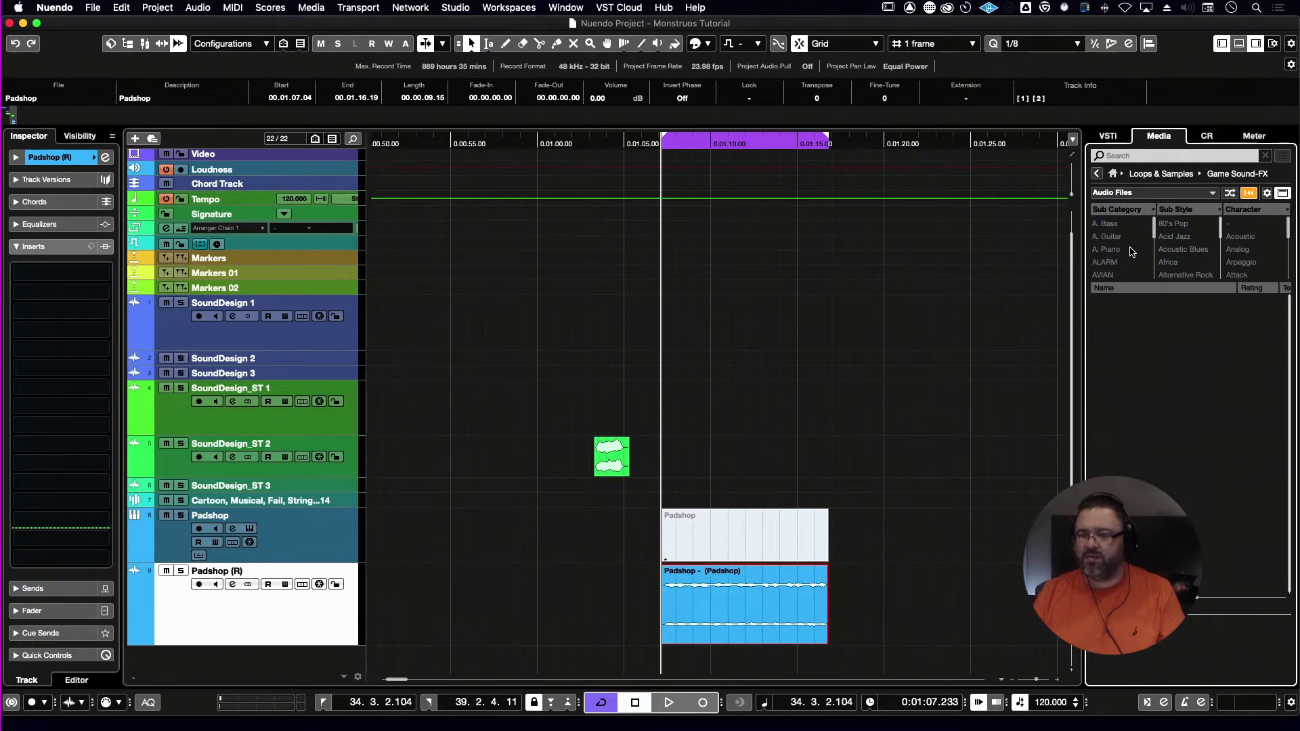
click(1121, 156)
text(en)
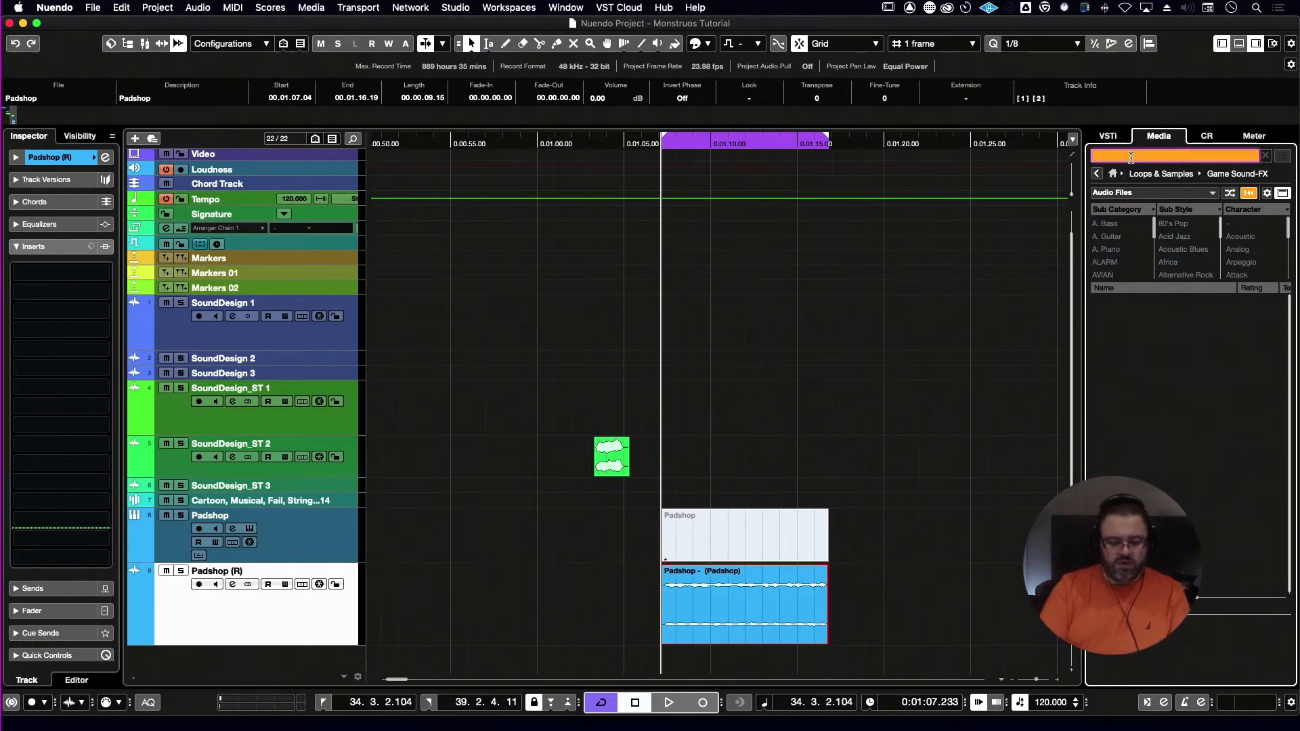
text(gine)
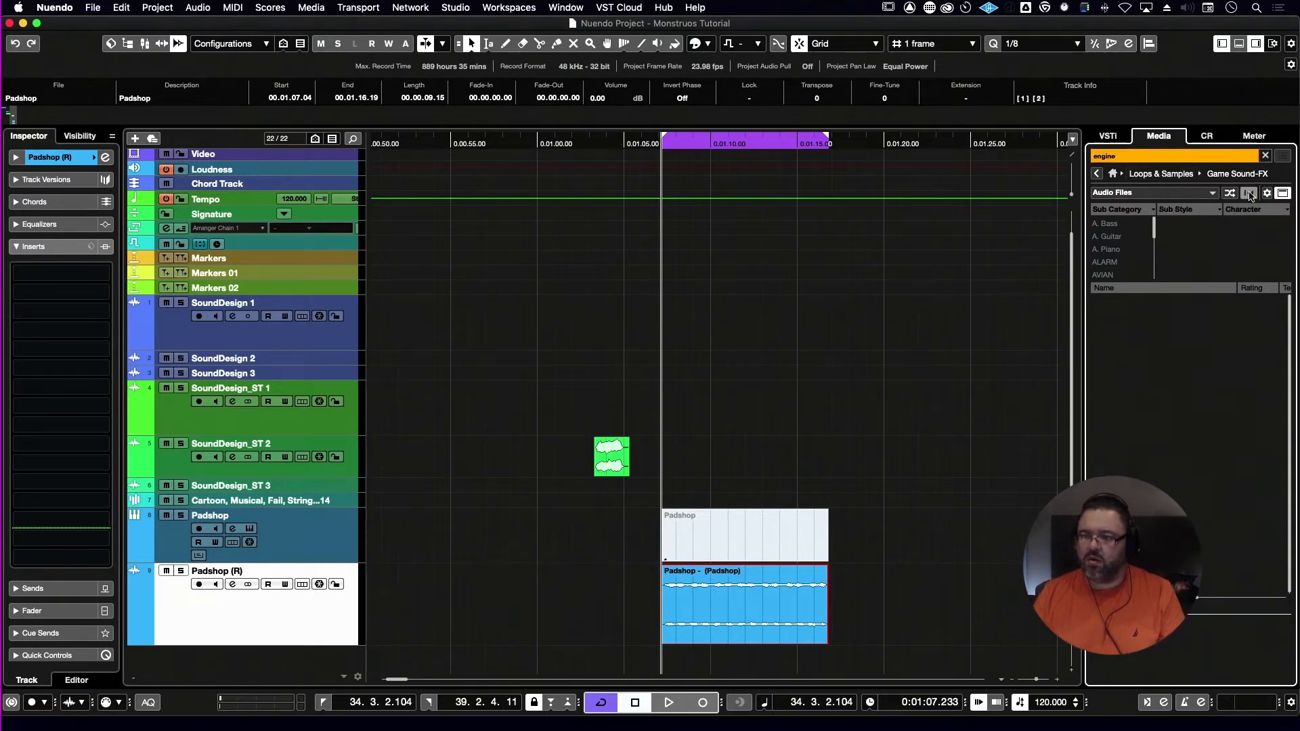
- Reset the attribute filter and search all media types in Game Sound-FX for "eng"
click(1250, 194)
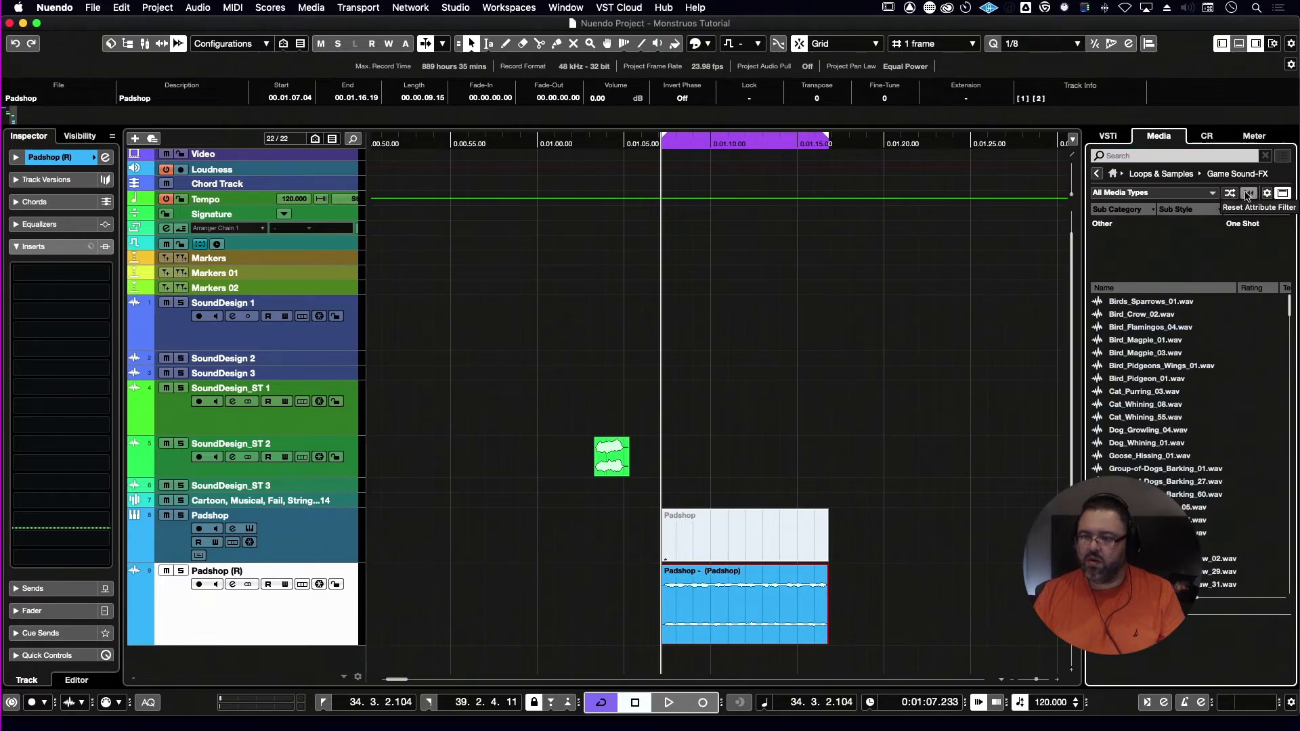
scroll(1188, 431, down, 3)
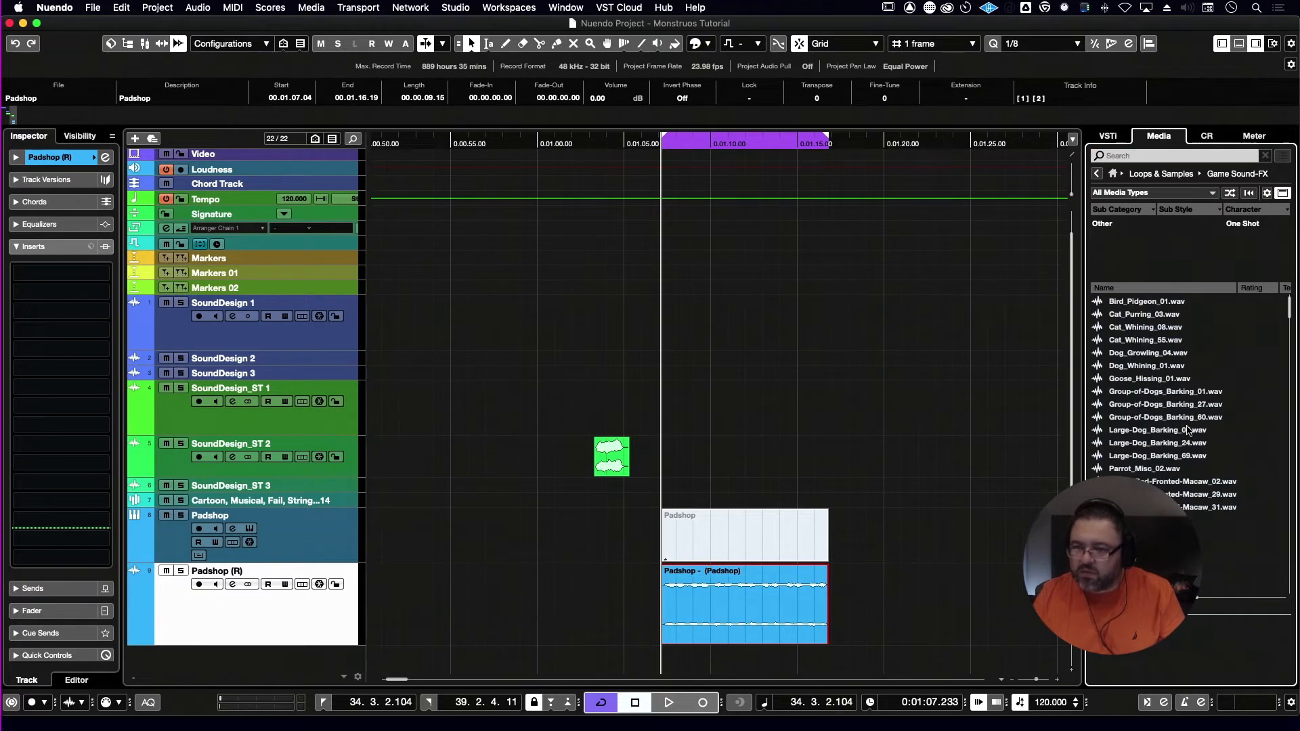
click(1137, 153)
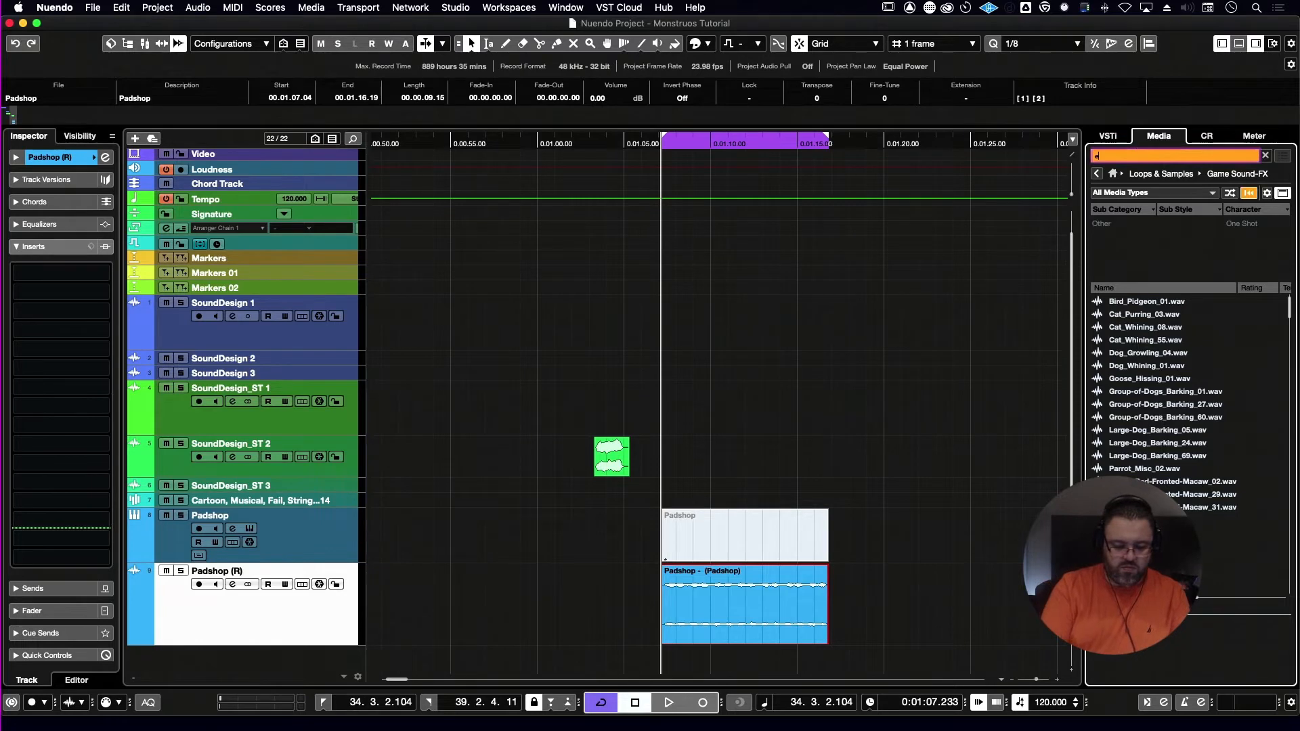
text(eng)
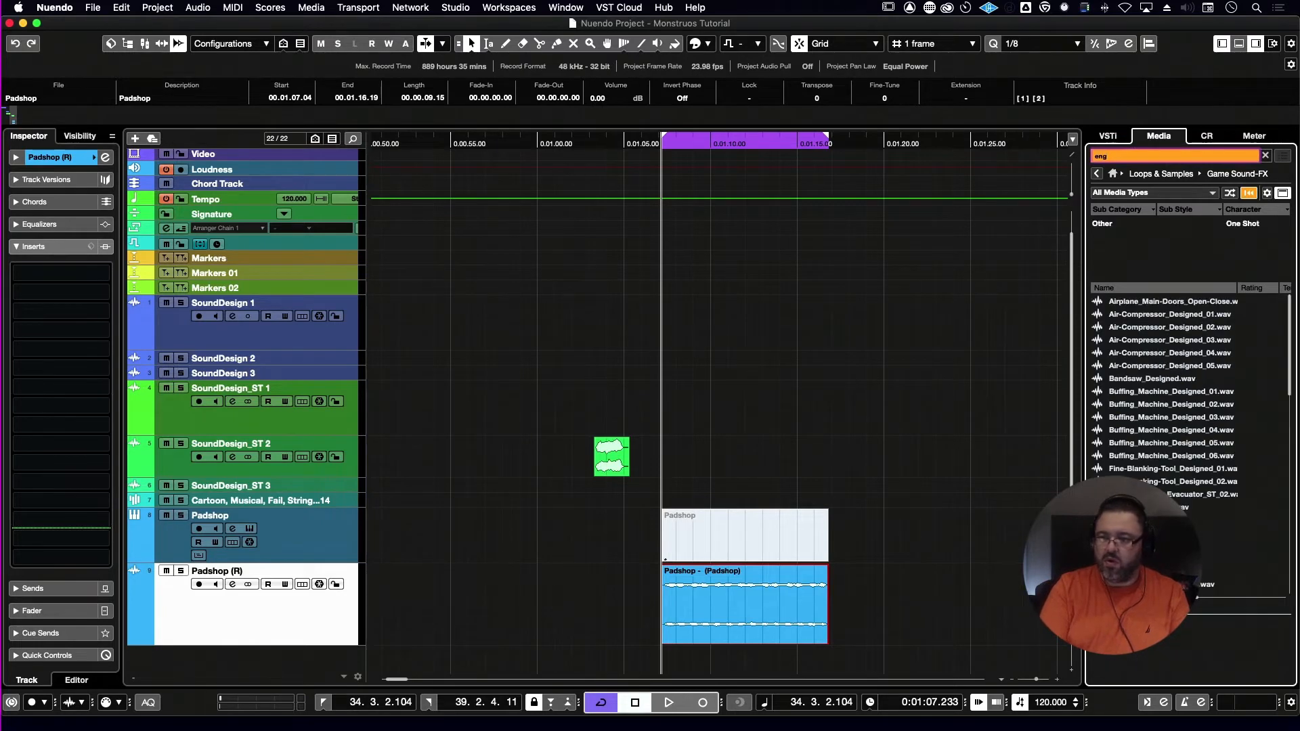
- Preview several machine and engine samples among the results, including Buffing_Machine_Designed_01, Fine-Blanking-Tool_Designed_01 and the scooter Driving-Loop_01
click(1161, 393)
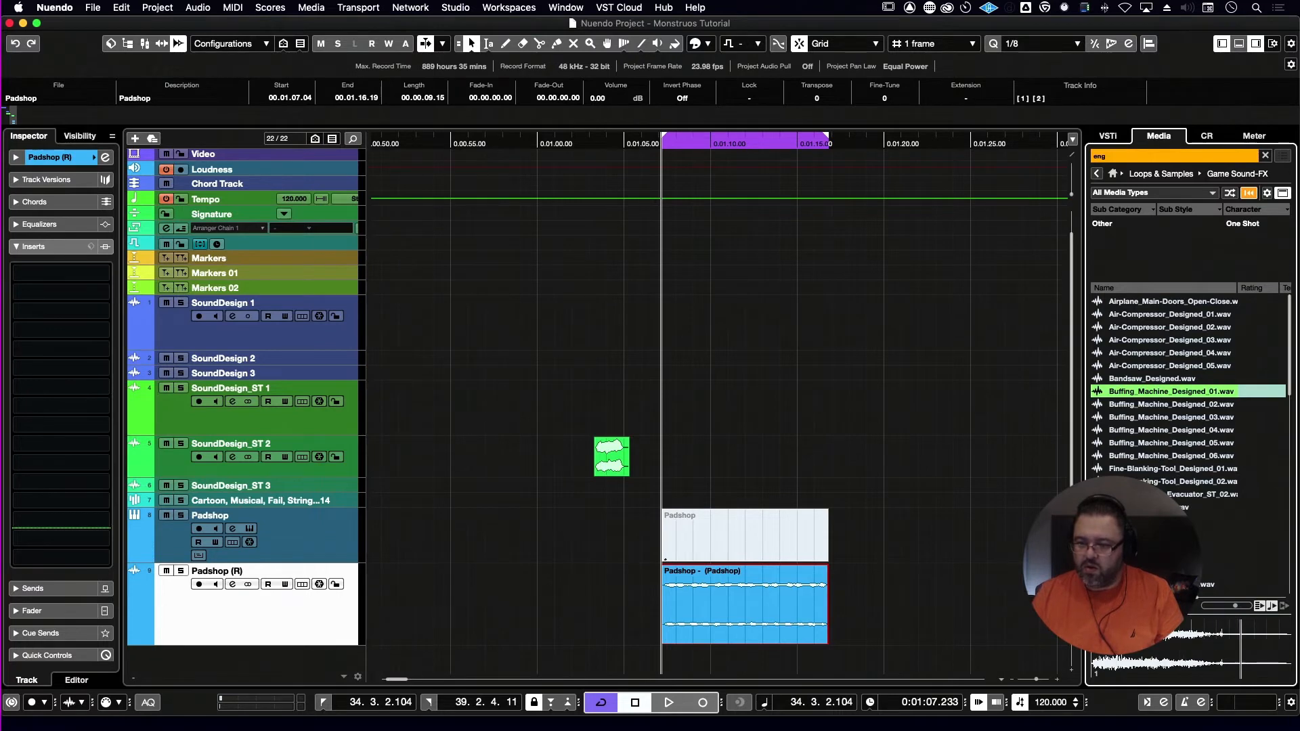
click(1154, 507)
click(1156, 470)
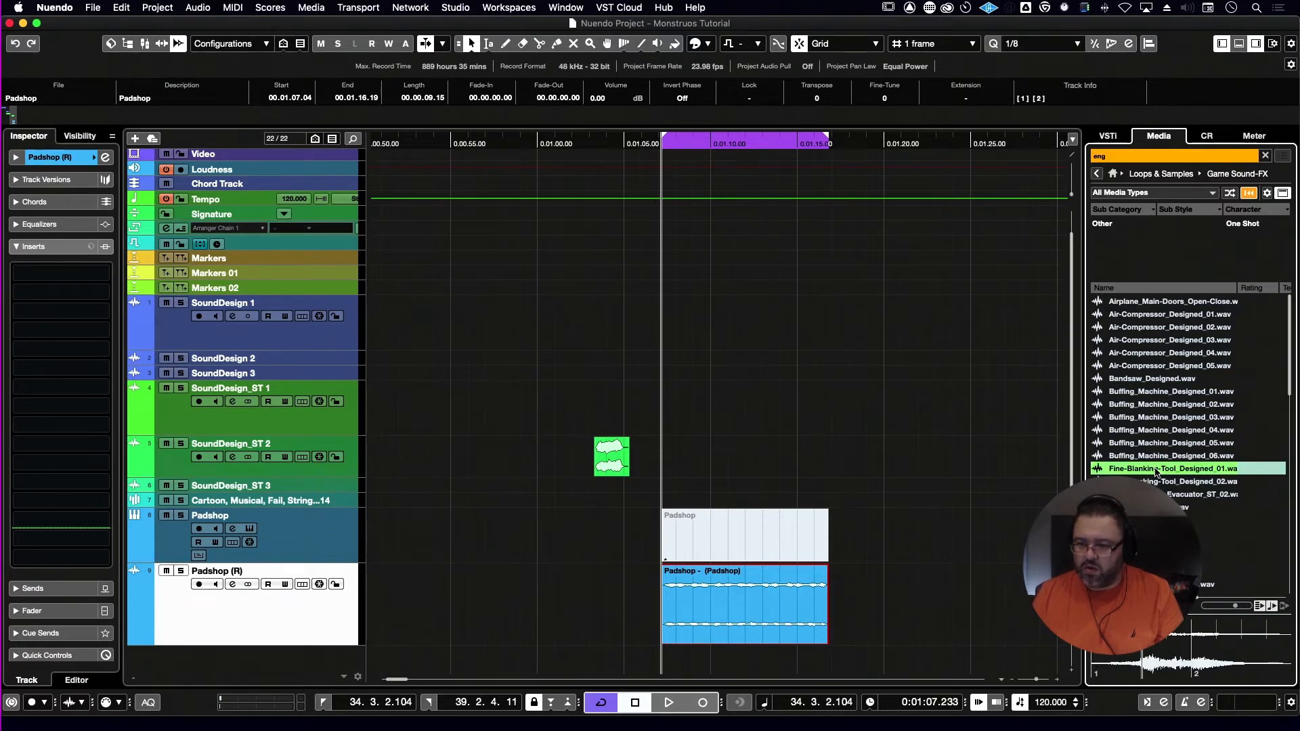
scroll(1156, 473, down, 15)
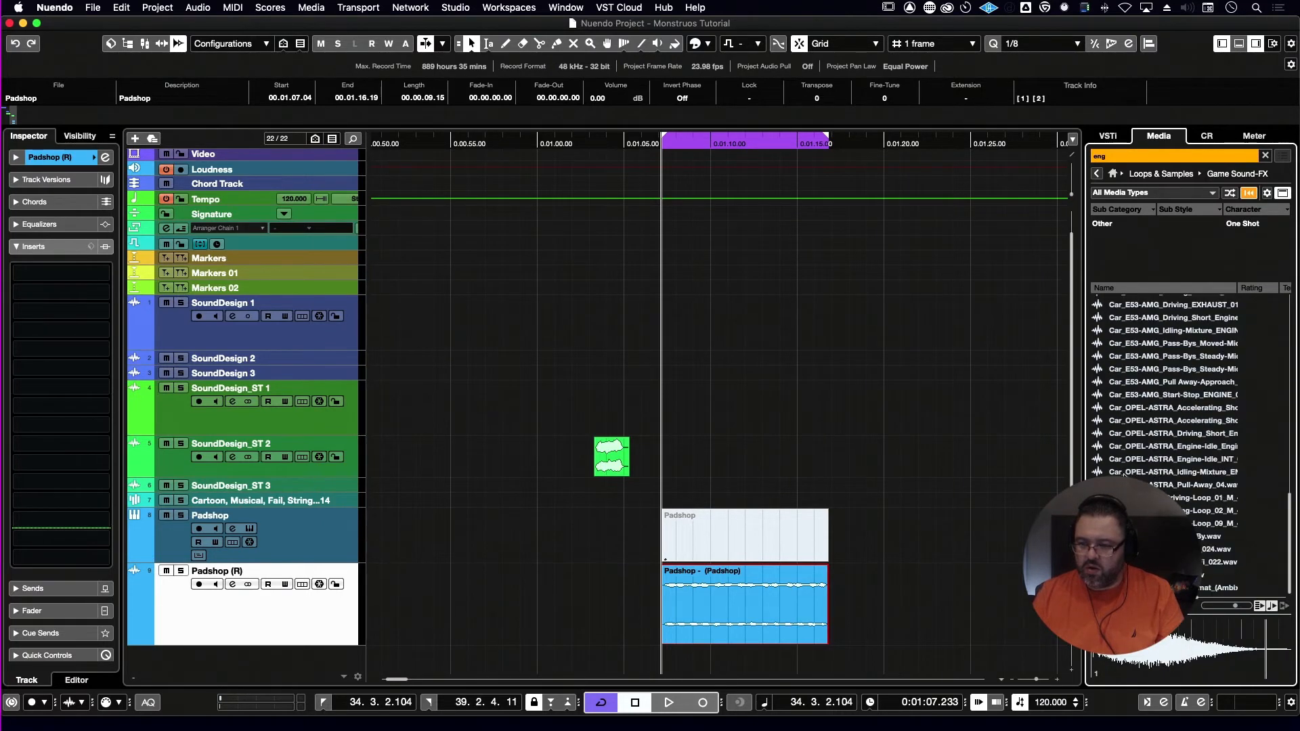
click(1156, 498)
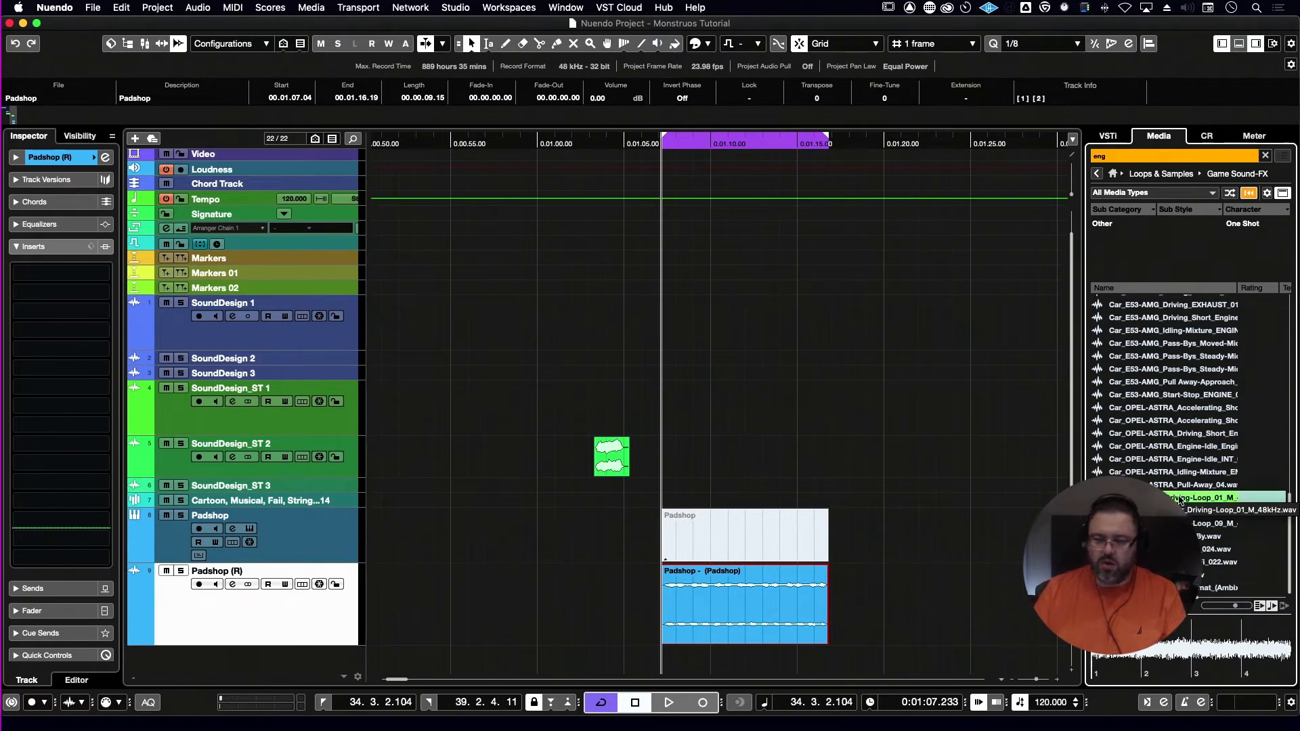
- Place Motor-Scooter Driving-Loop_01_M_48kHz on a new track aligned under the rendered Padshop event, and trim that event's end to match
drag(1192, 498, 621, 679)
drag(659, 662, 651, 662)
scroll(853, 594, down, 1)
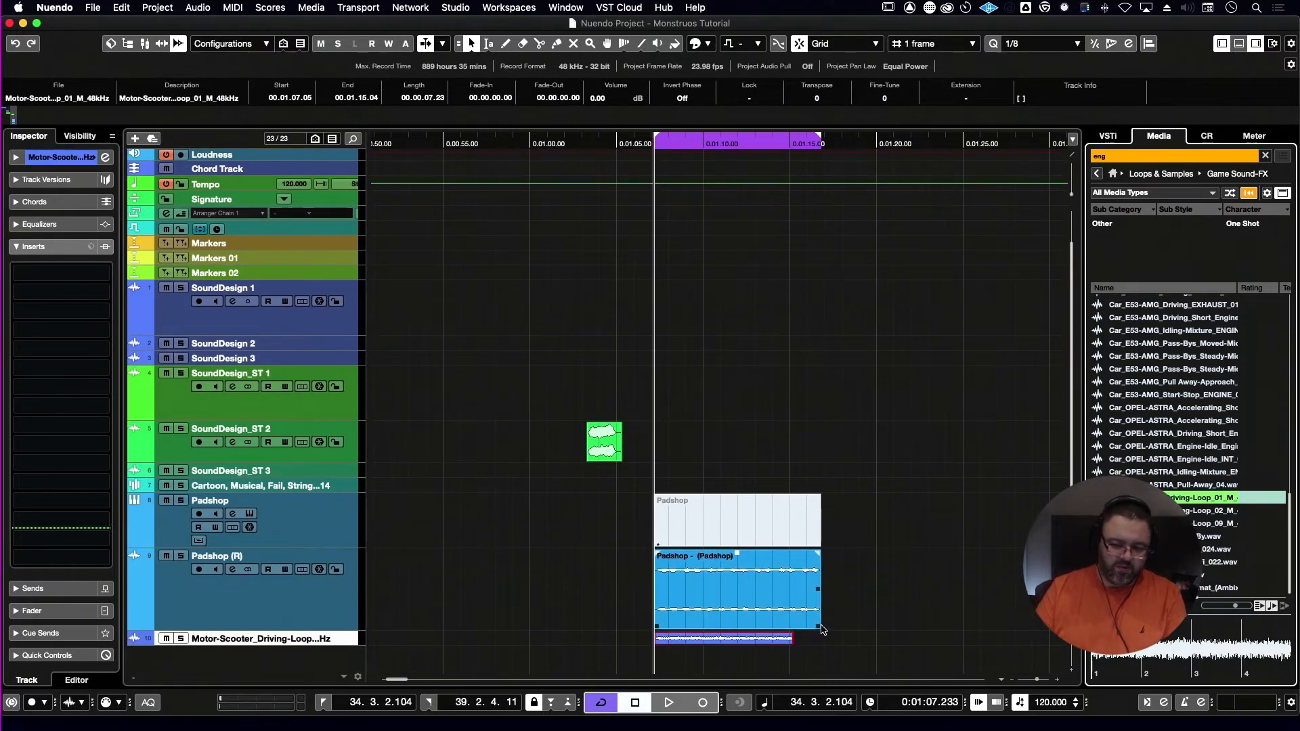
drag(813, 626, 790, 626)
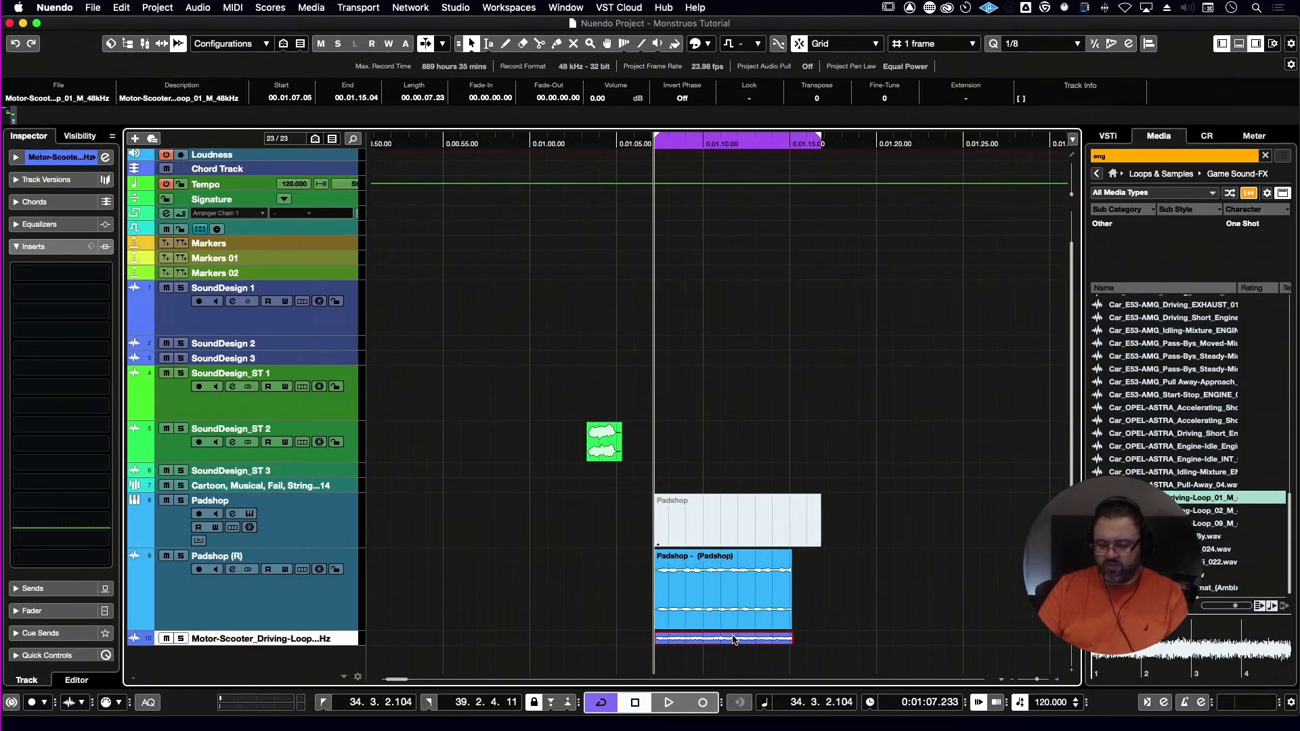
- Set the locators around the scooter loop, play it together with the rendered Padshop audio and enlarge the scooter track
key(p)
key(space)
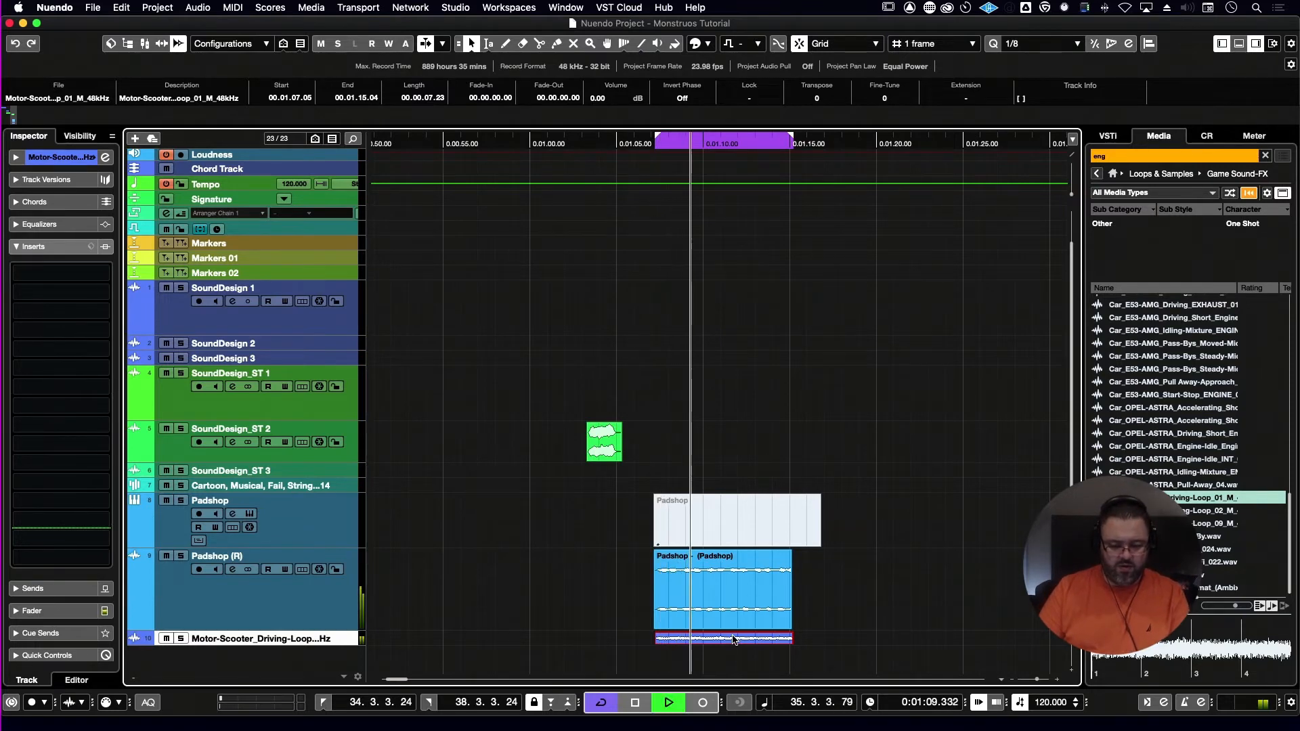
key(alt+Down)
key(alt+Down)
scroll(838, 632, down, 2)
scroll(838, 632, left, 1)
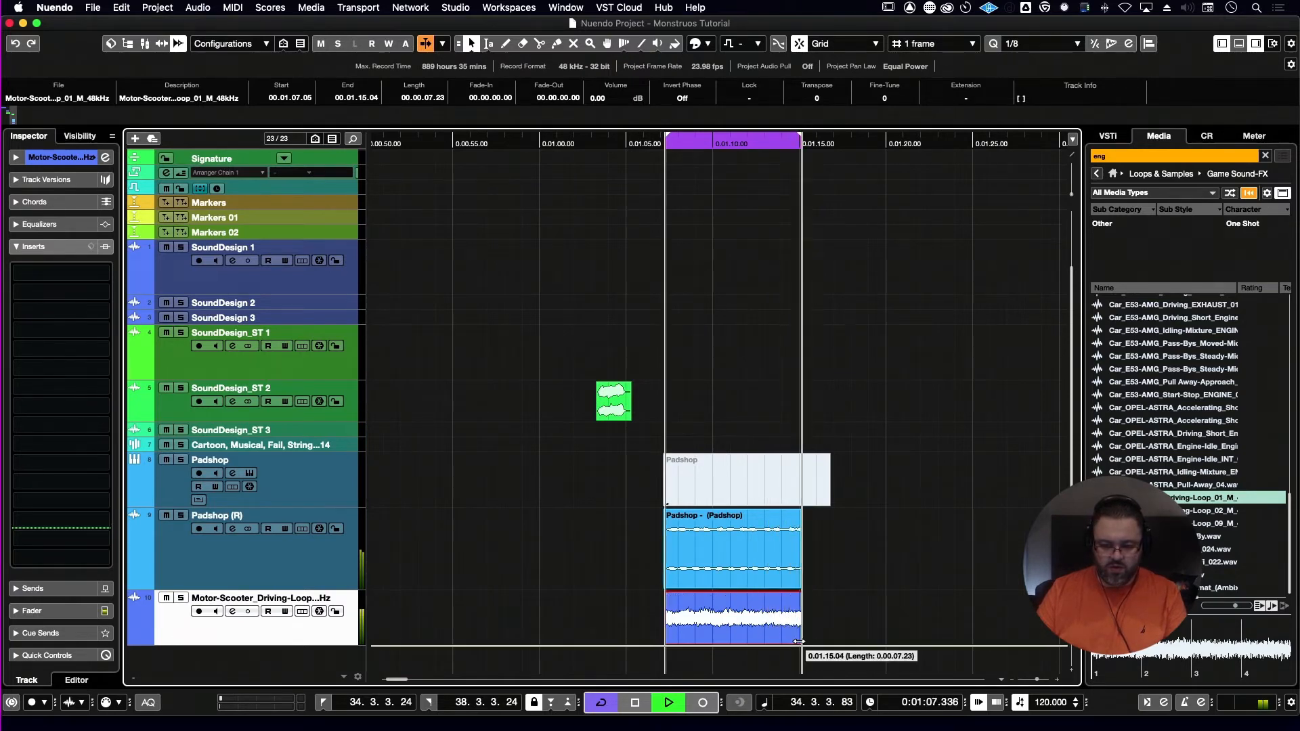
- Trim the end of the scooter loop event slightly and lower its event volume to -6.37 dB during playback
drag(799, 643, 798, 643)
drag(737, 600, 737, 626)
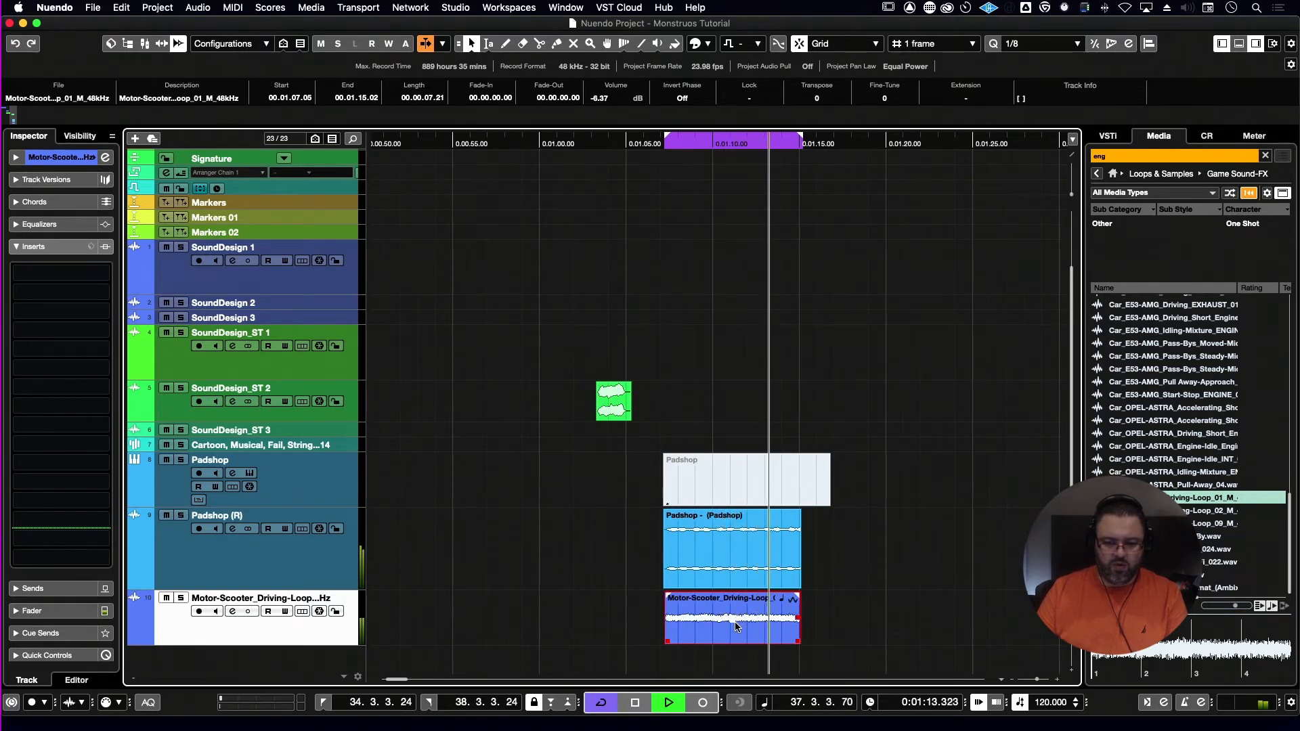
key(space)
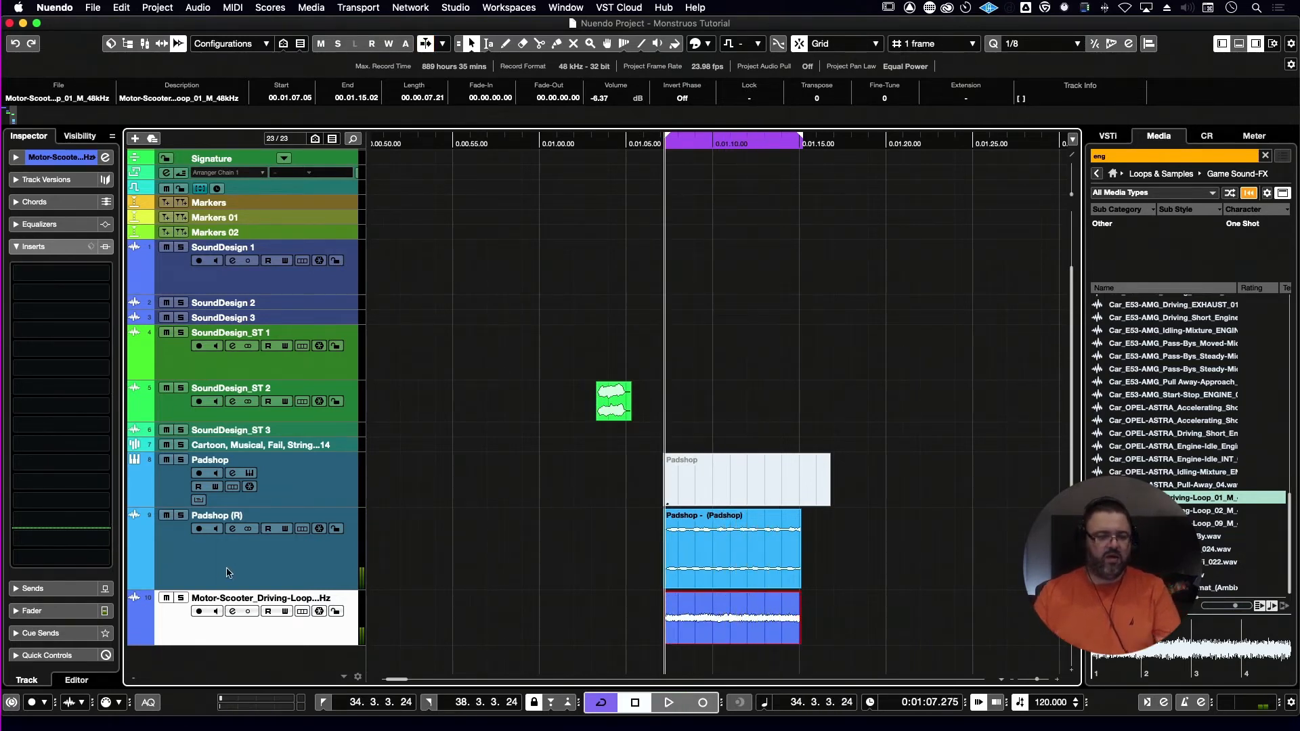
- Insert VoiceDesigner on the Padshop (R) track, move its window clear of the events and audition the result
click(246, 566)
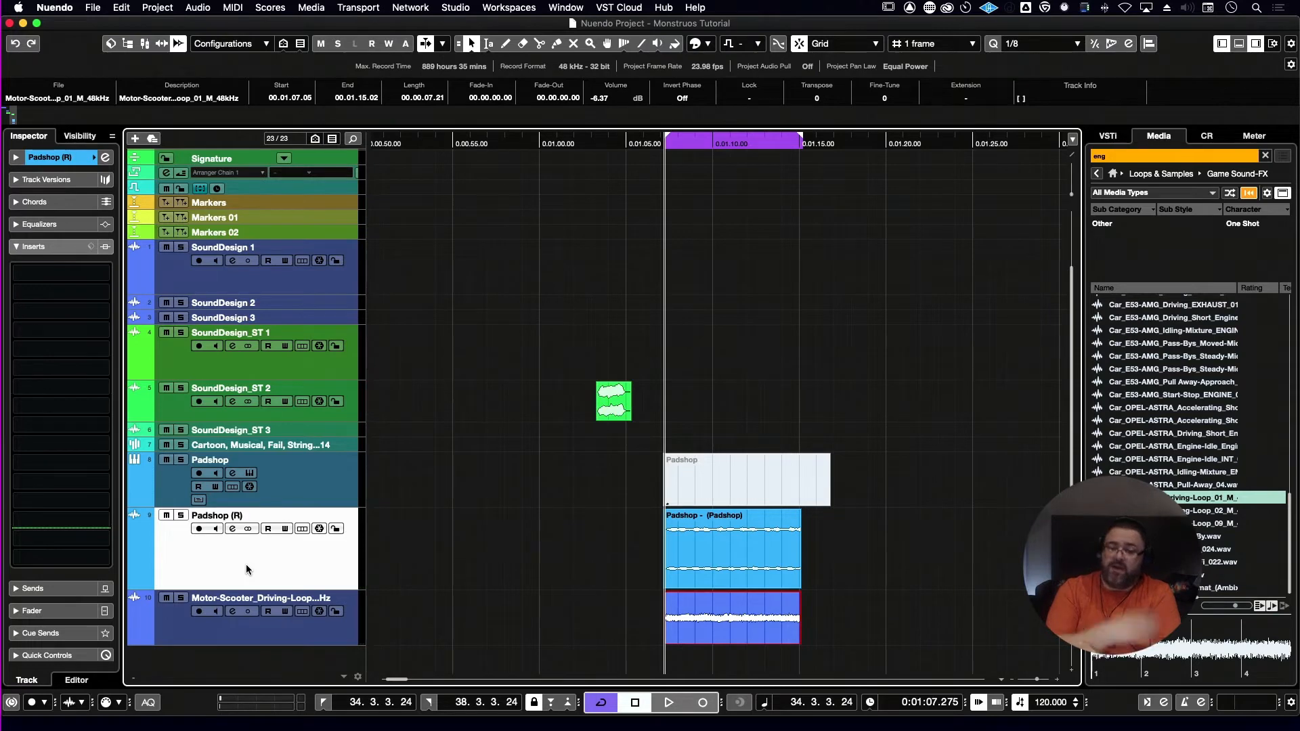
click(76, 271)
text(voiv)
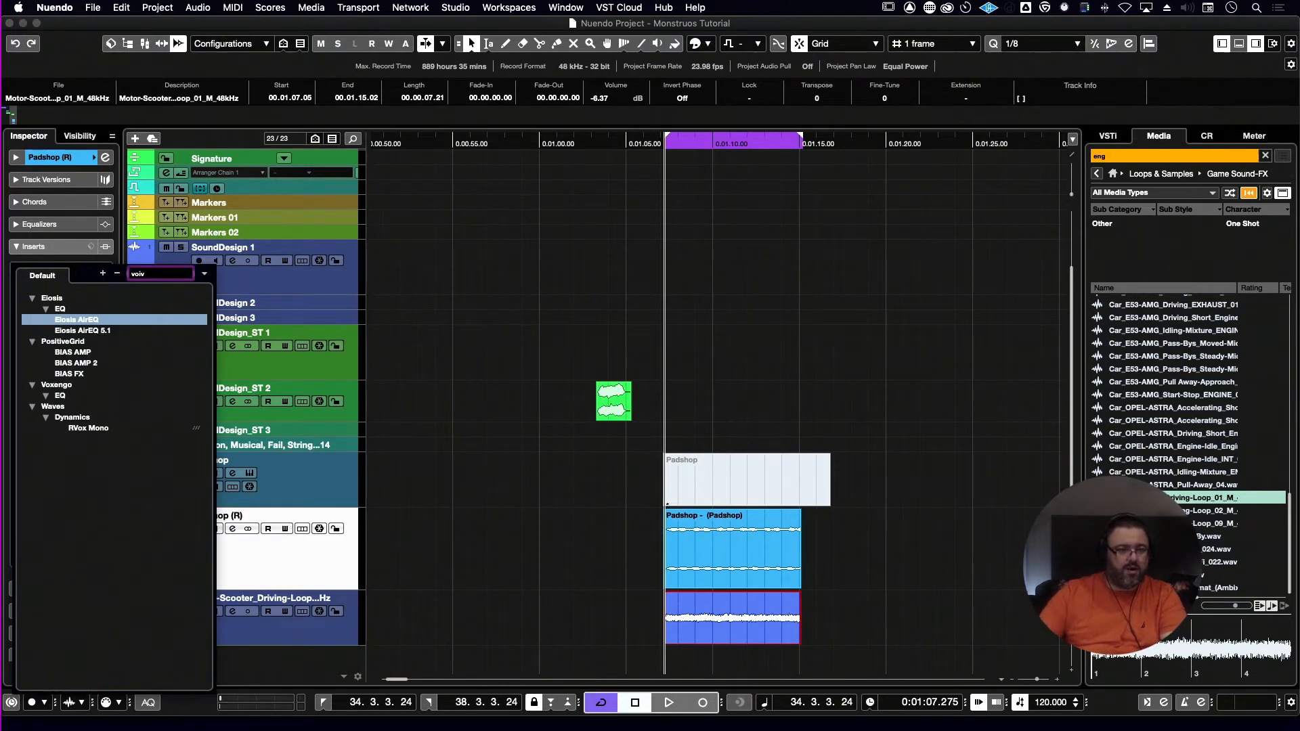
key(BackSpace)
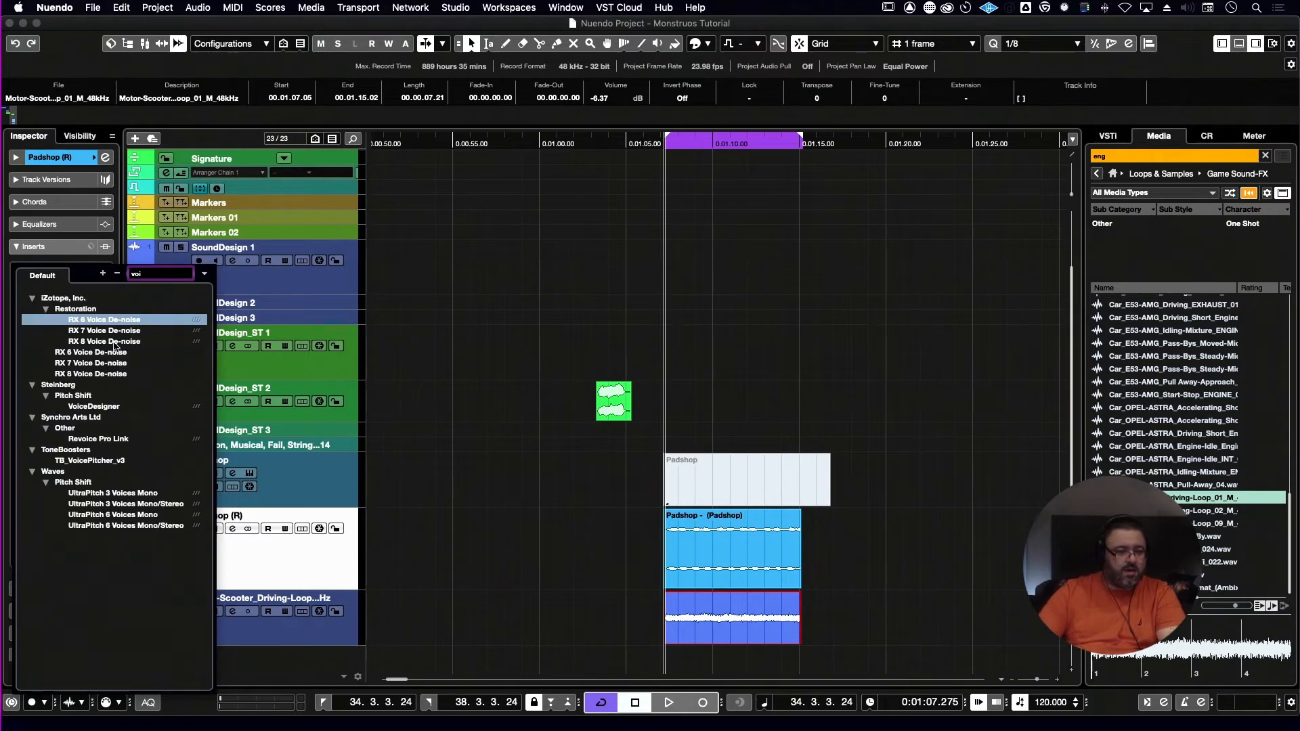
click(112, 398)
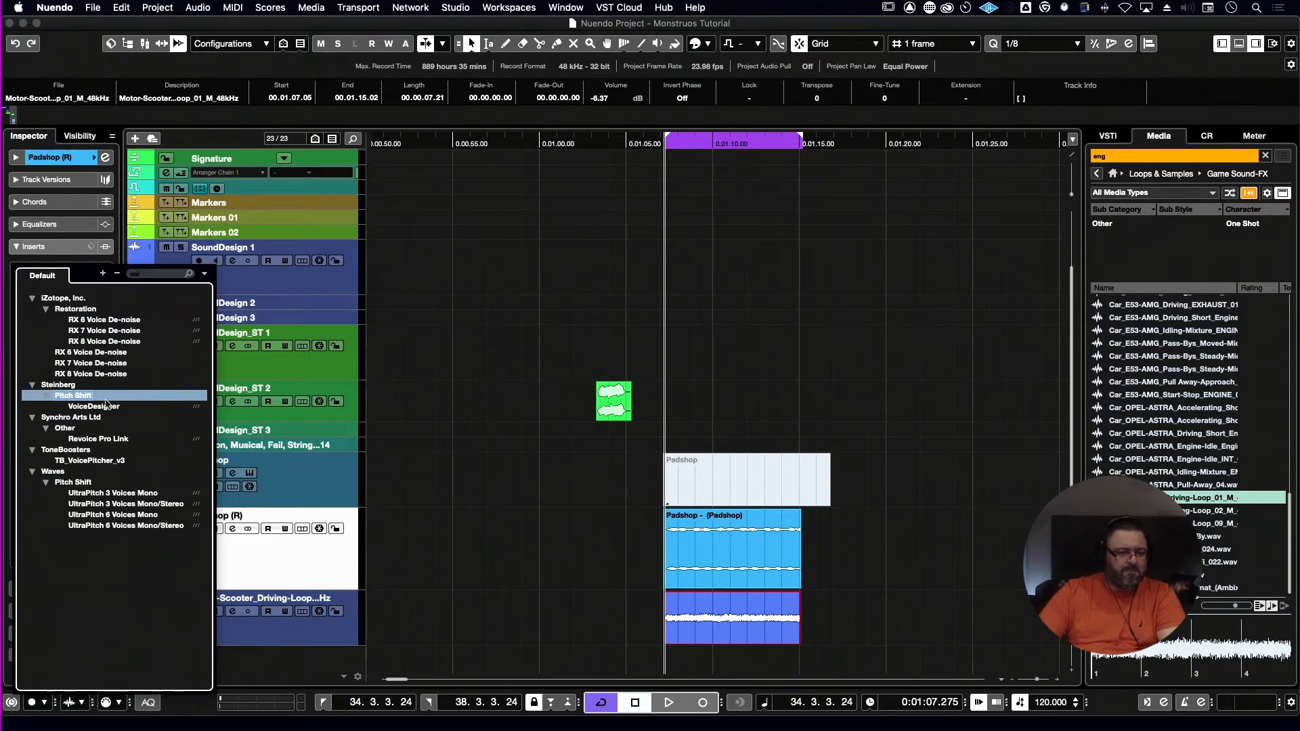
click(98, 406)
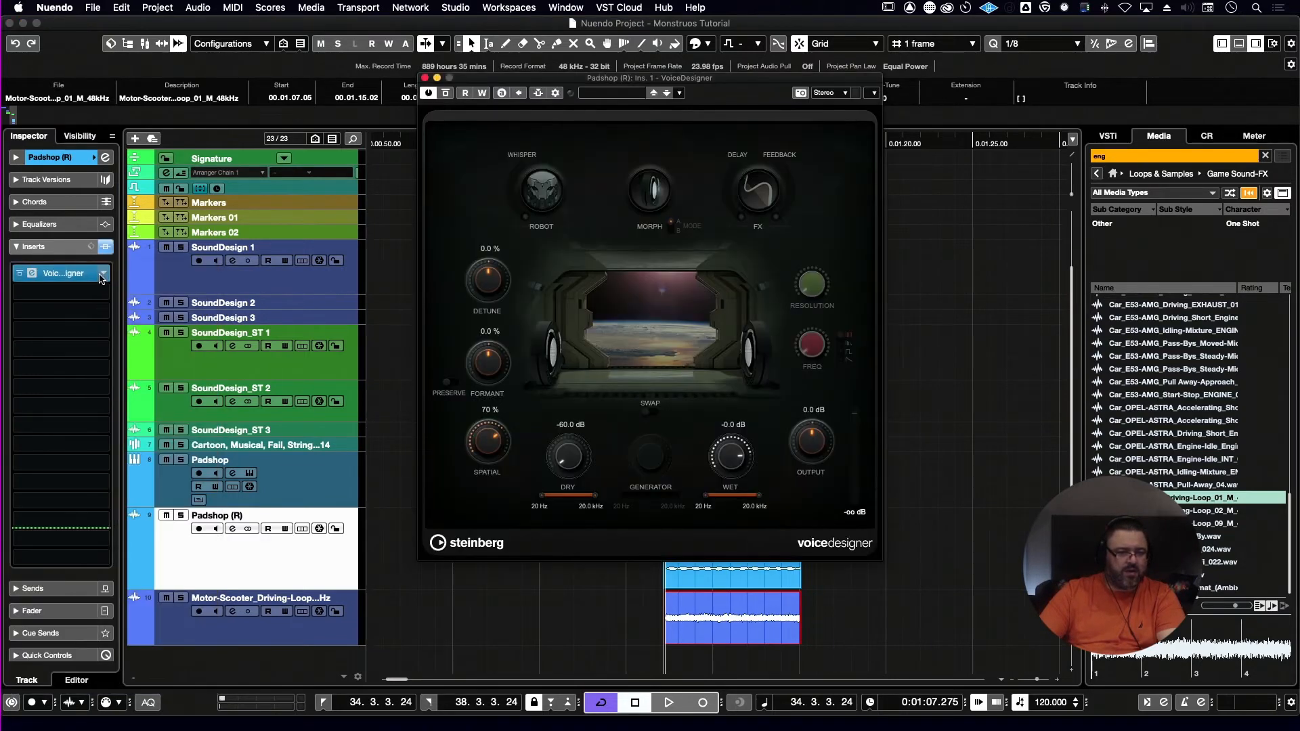
drag(633, 80, 1004, 72)
key(space)
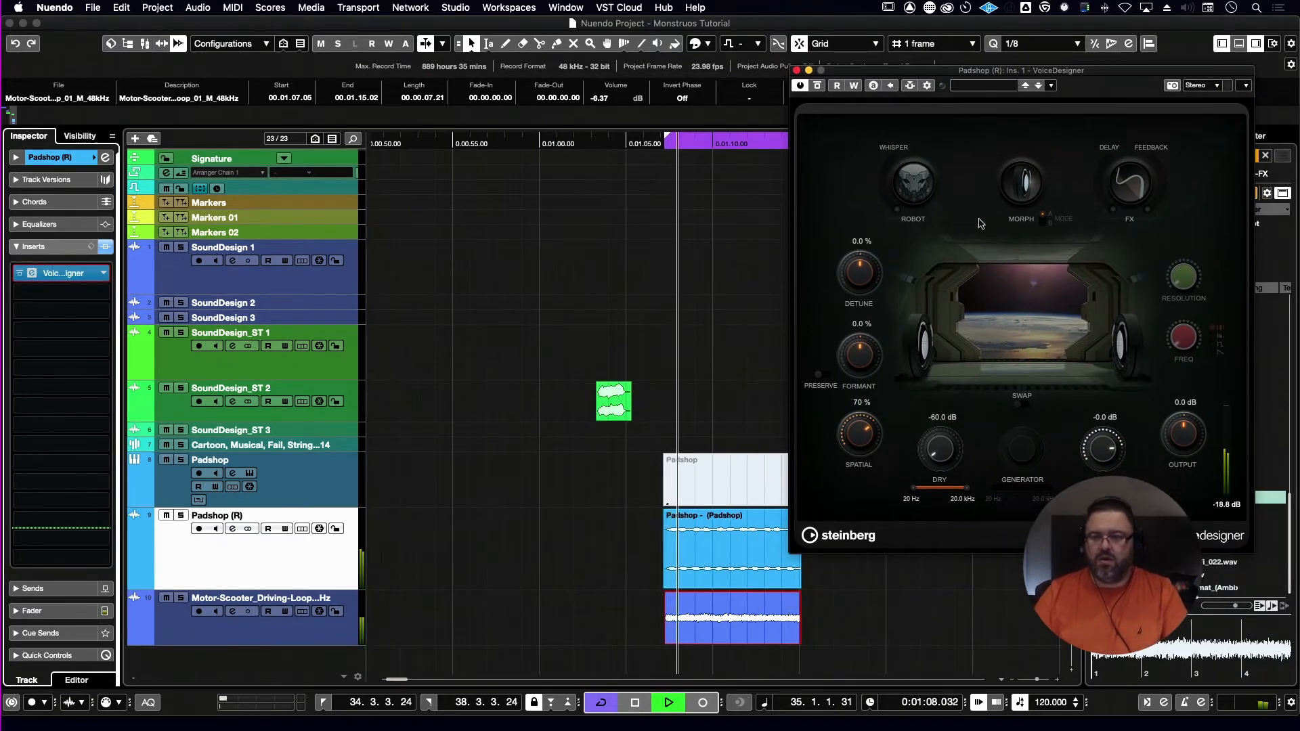
key(space)
- Lower the scooter track's fader to -∞ and add that track as a pre-fader side-chain source for VoiceDesigner
click(289, 641)
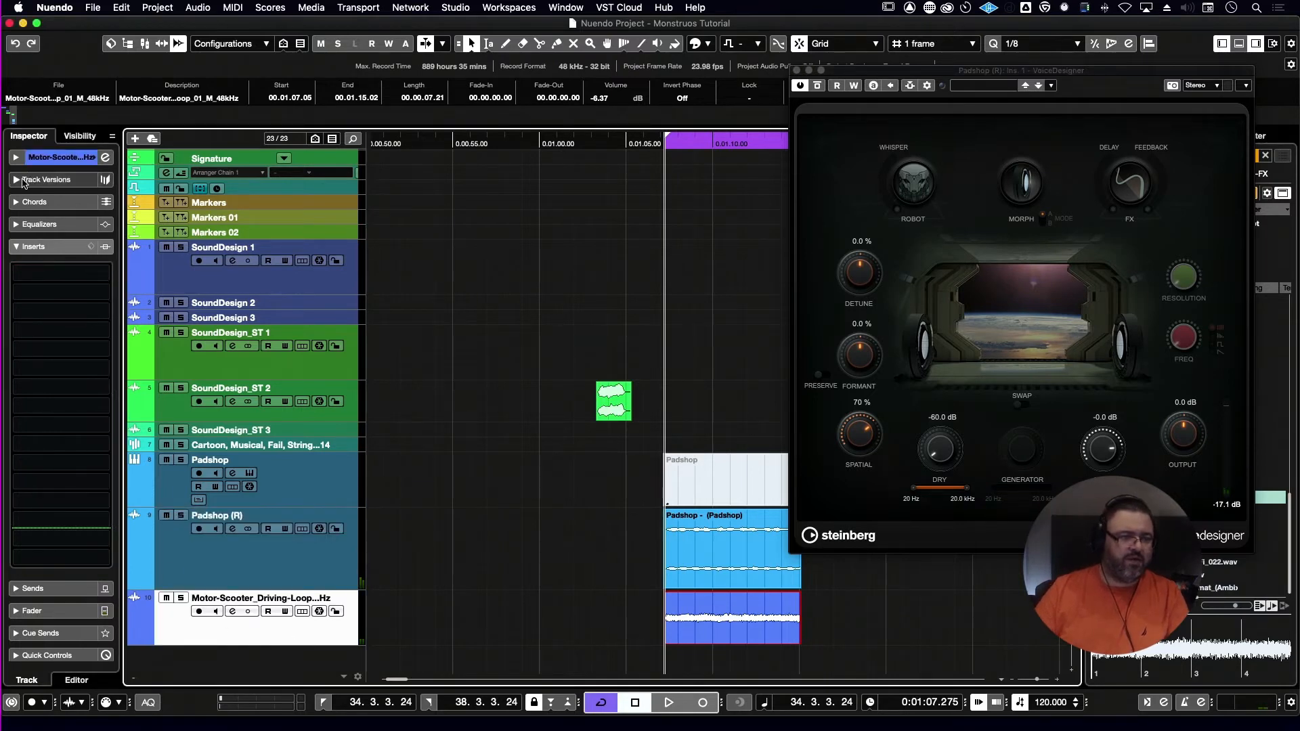
click(15, 158)
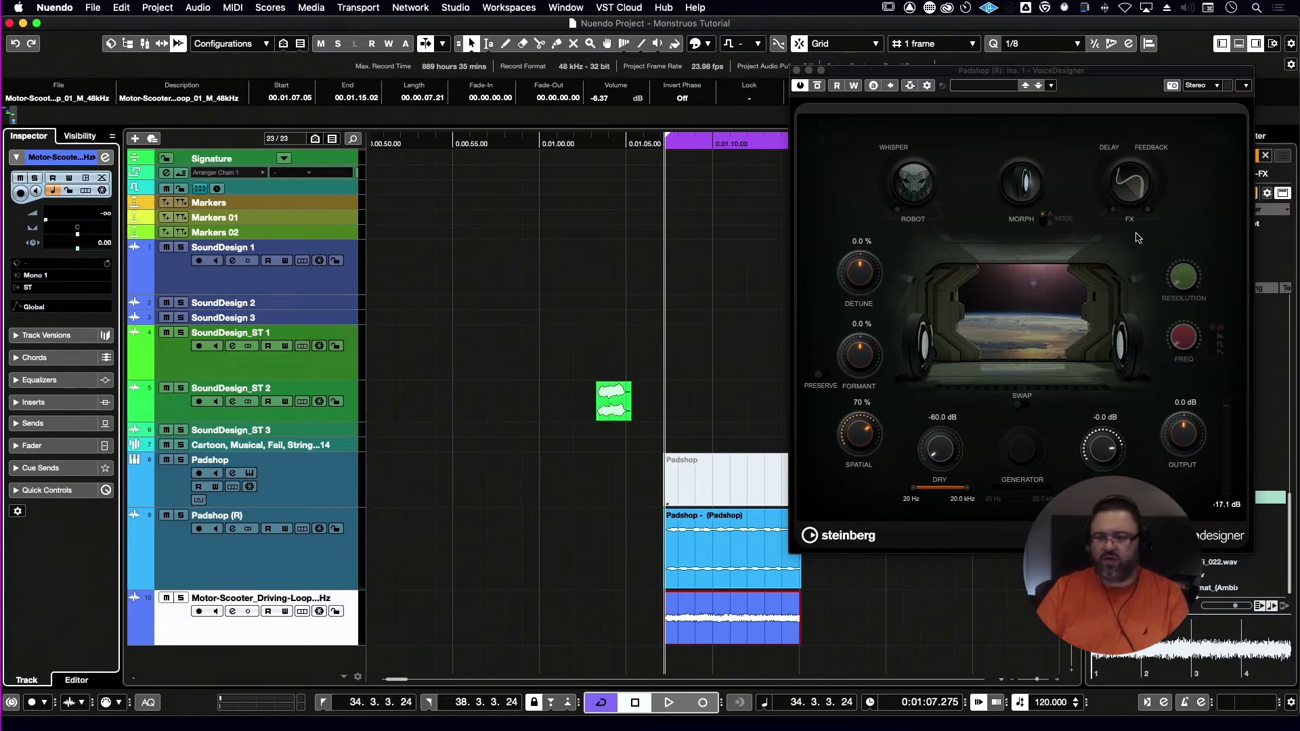
click(962, 117)
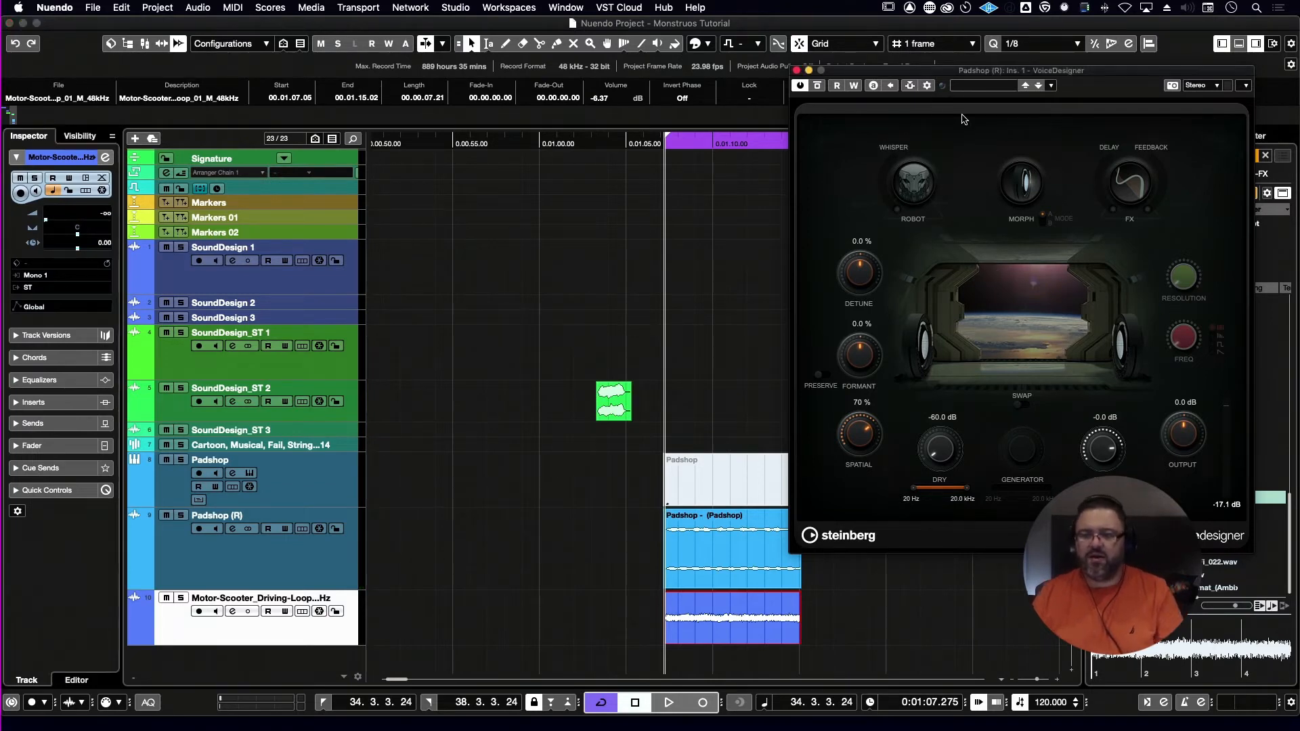
click(927, 86)
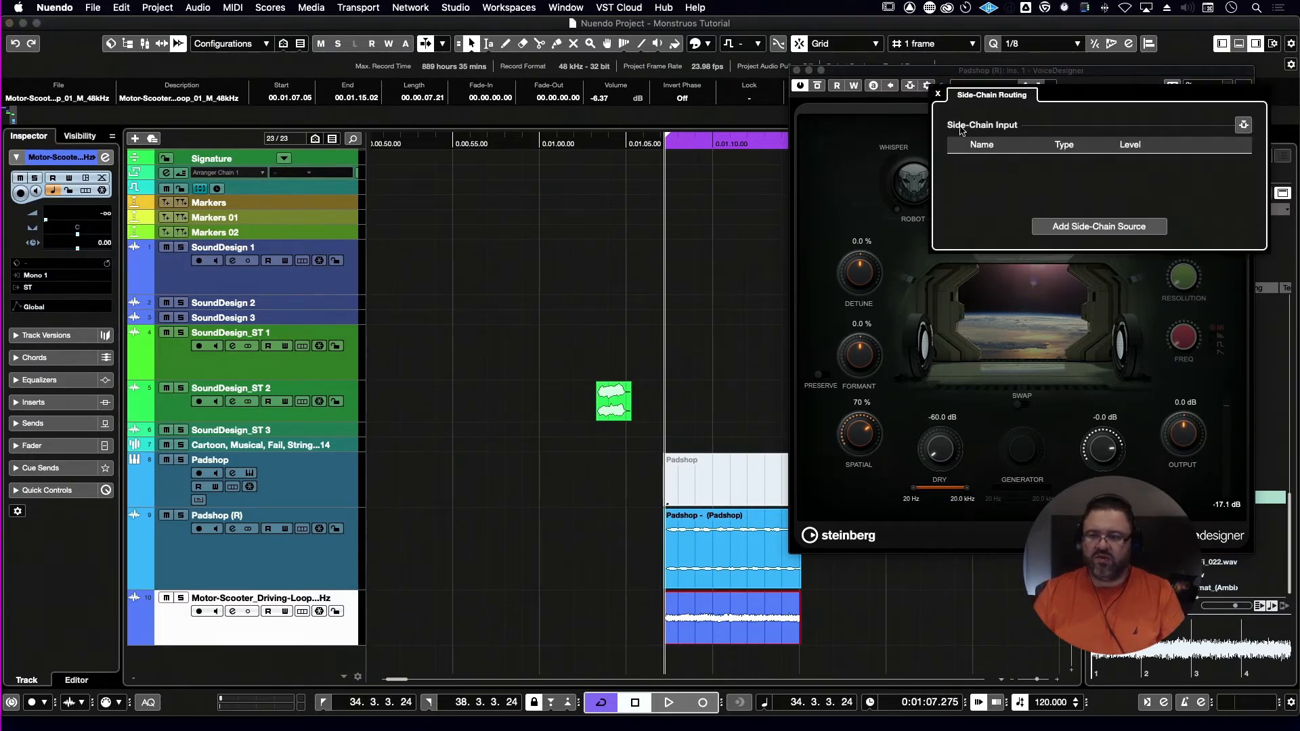
click(1068, 222)
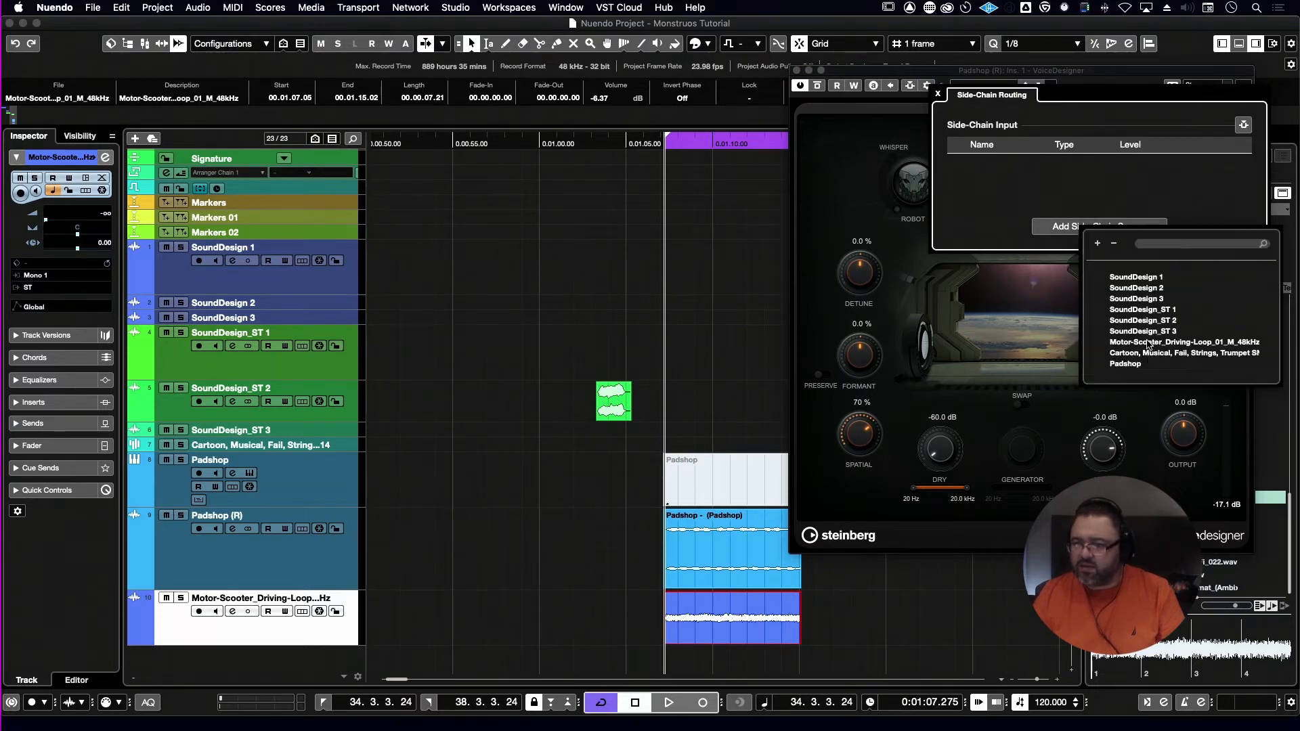
click(1149, 343)
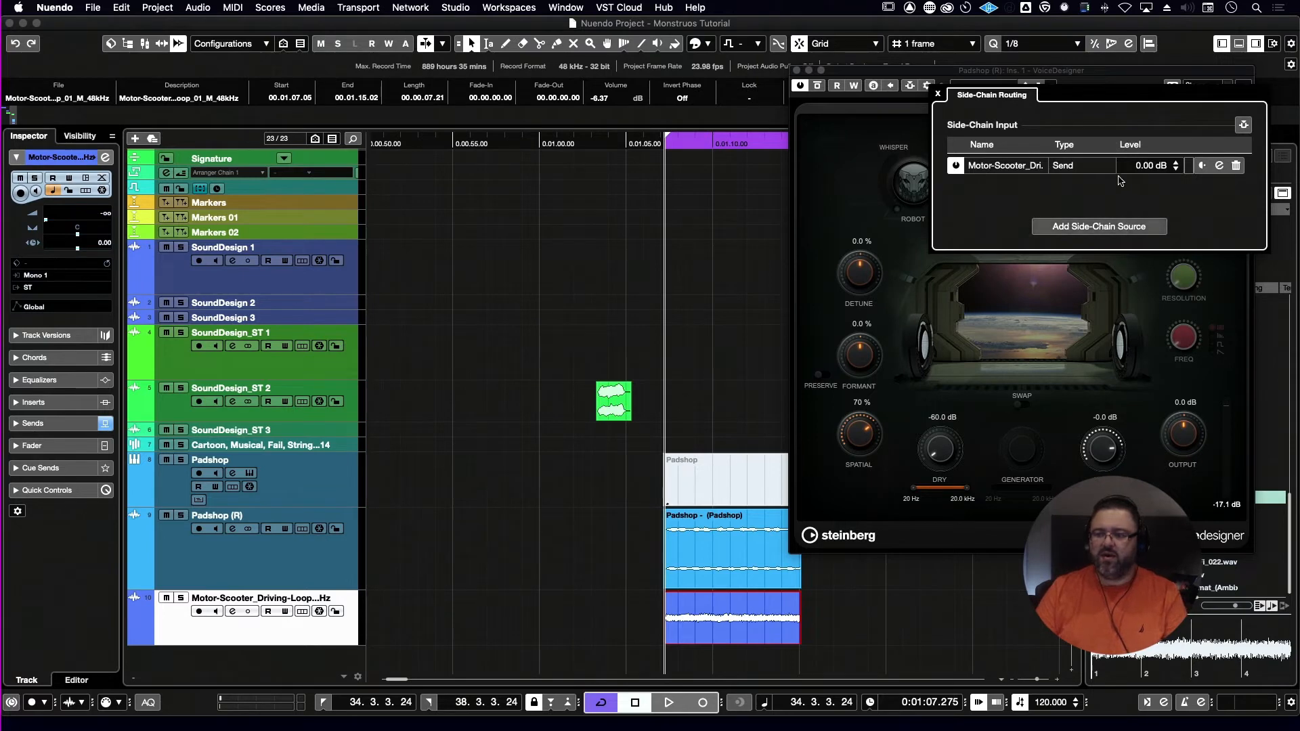
click(1202, 168)
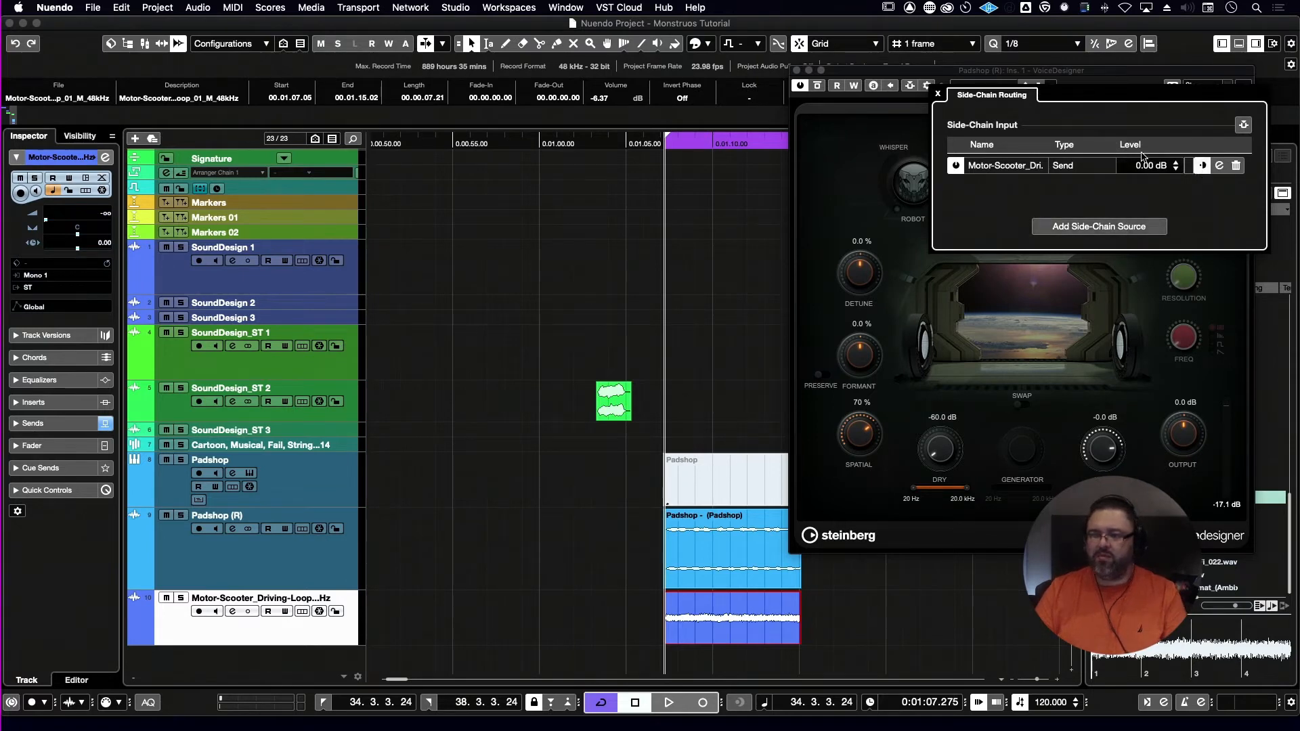
click(938, 95)
- Set VoiceDesigner's Detune to -24.5 % and Formant to -53.9 % while the Padshop audio plays
key(space)
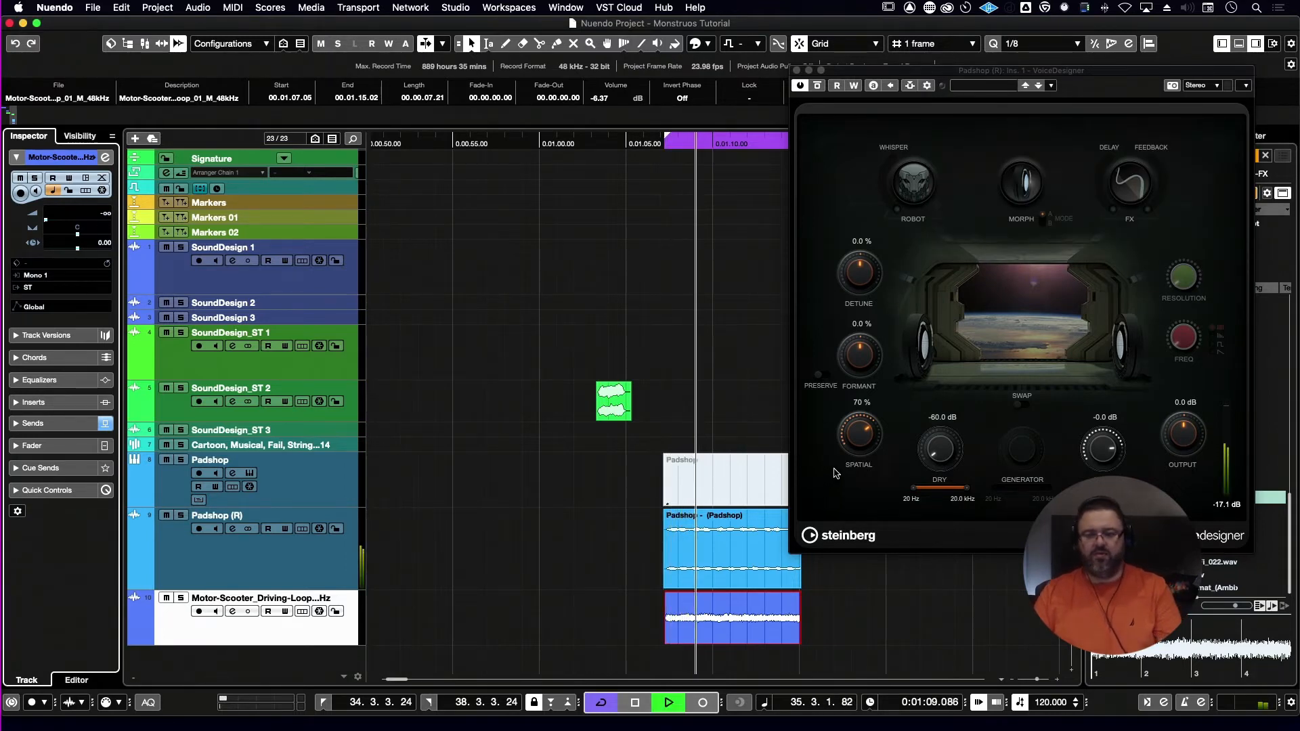
key(space)
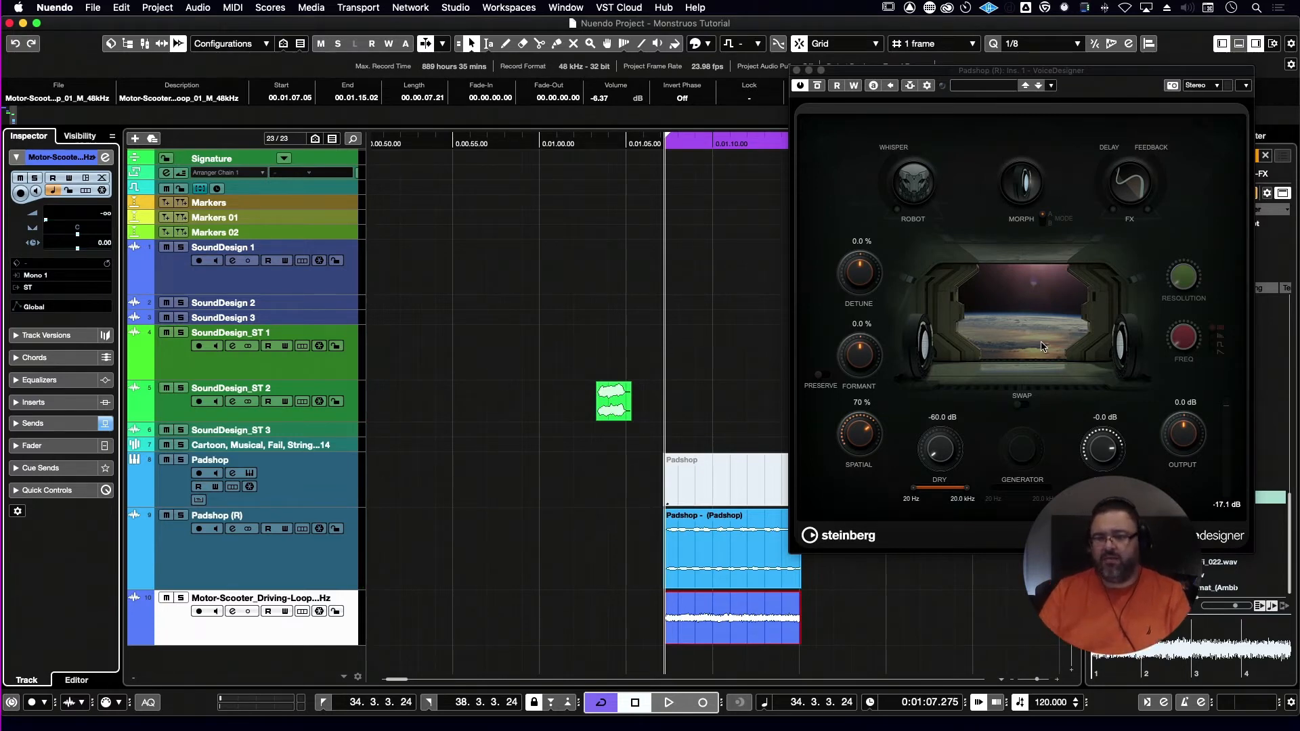
key(space)
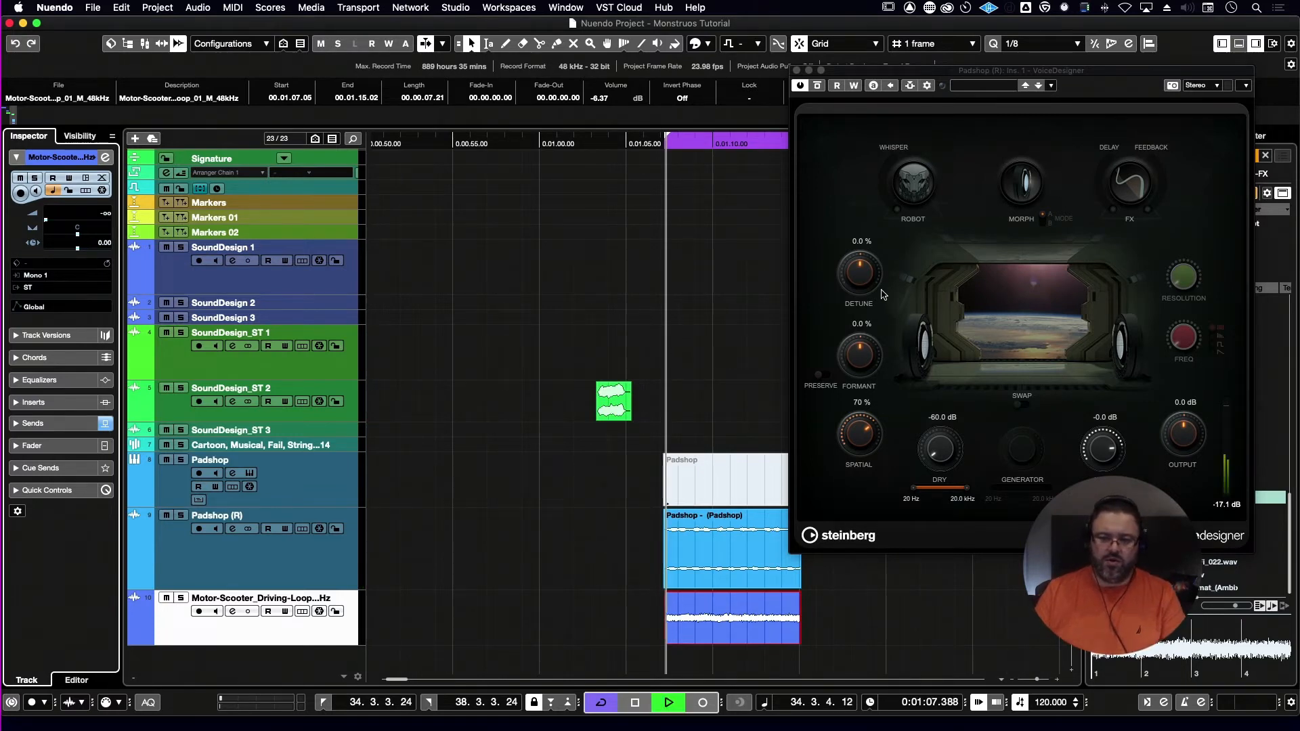
drag(859, 272, 857, 286)
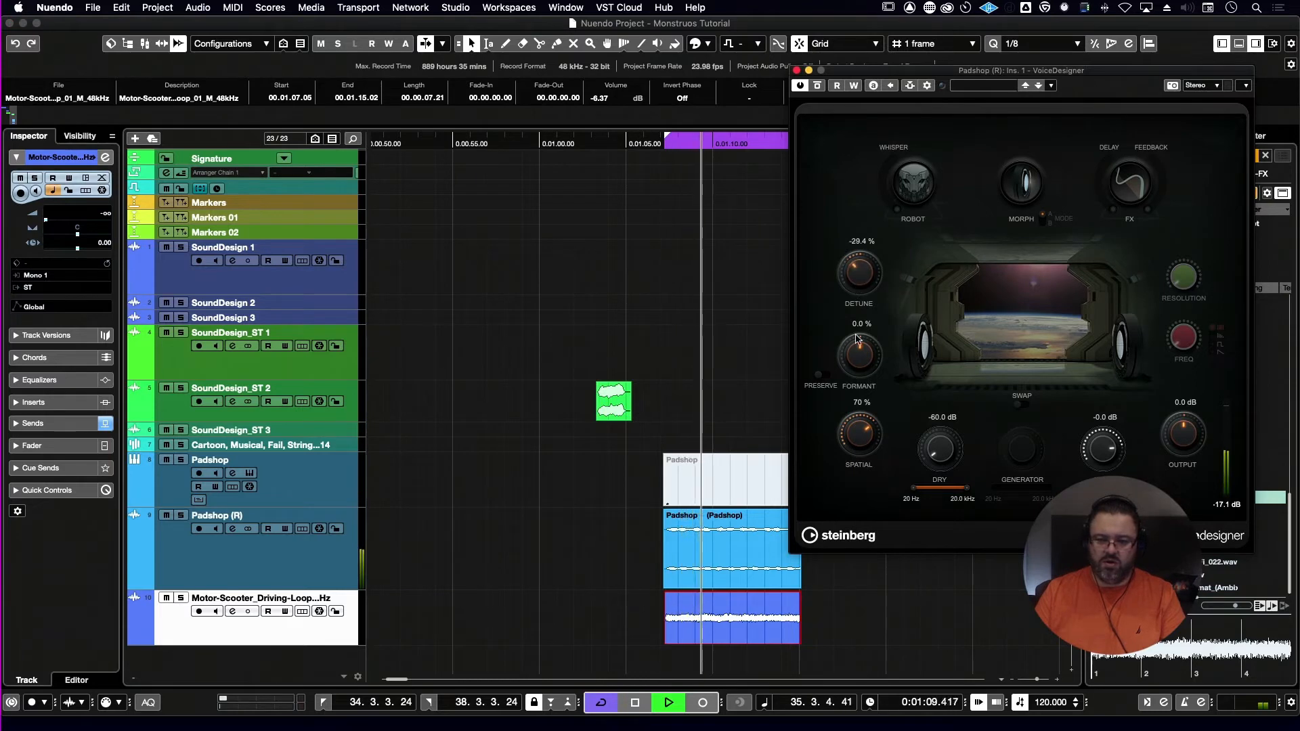
drag(860, 354, 840, 378)
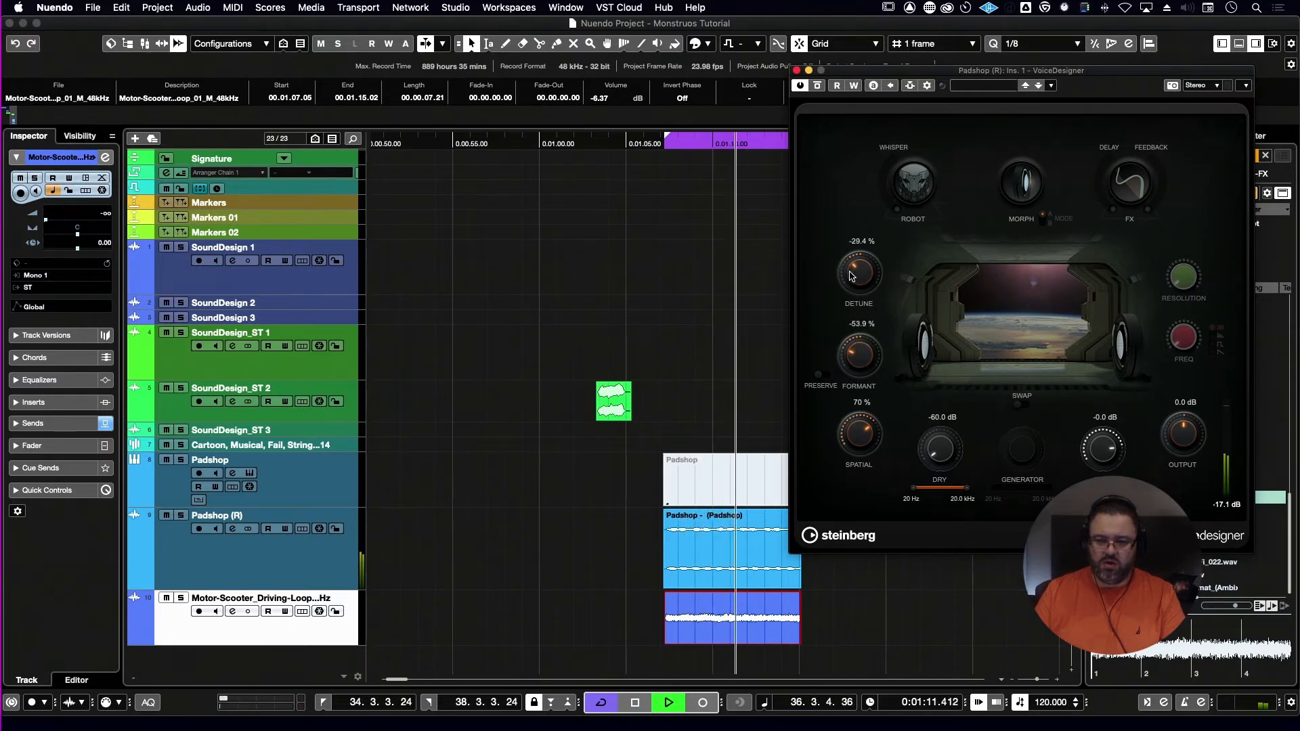
drag(857, 273, 852, 264)
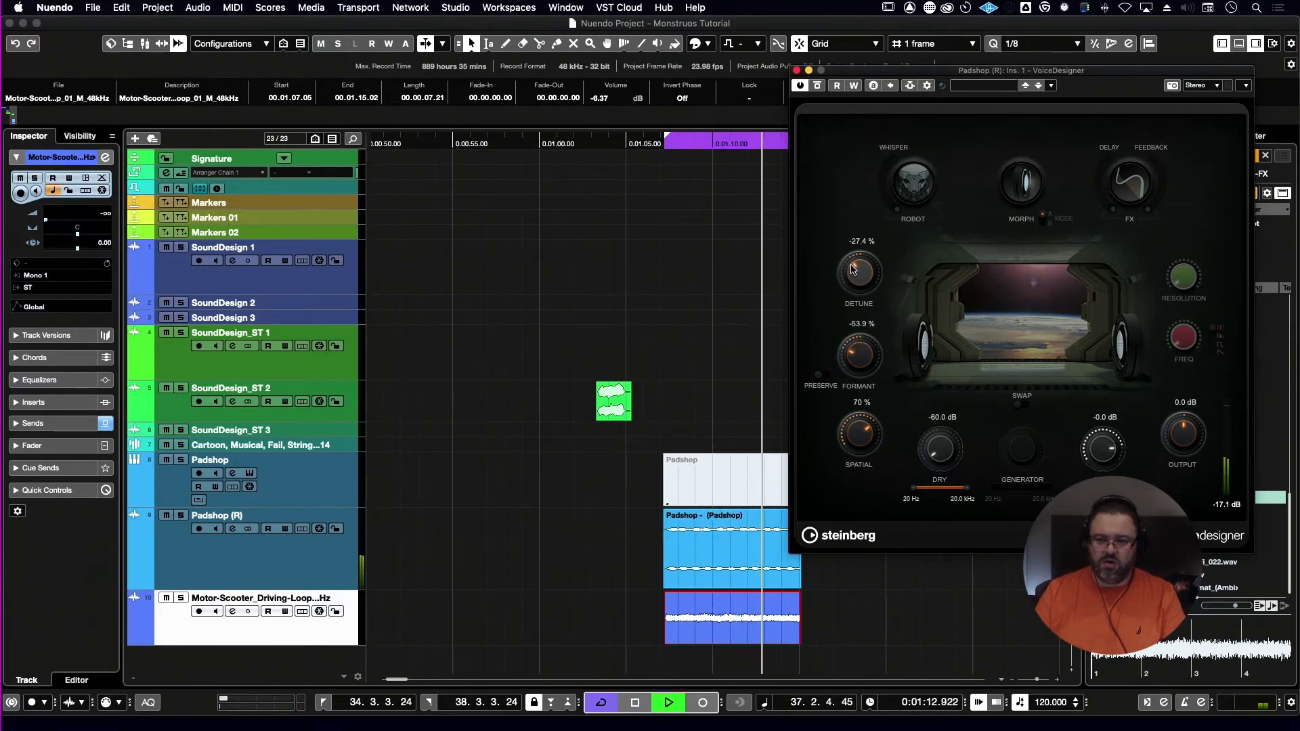
- Enable Morph and the side-chain input in VoiceDesigner, with Transition at 7 % and Resolution at 100 %
click(1015, 188)
click(909, 85)
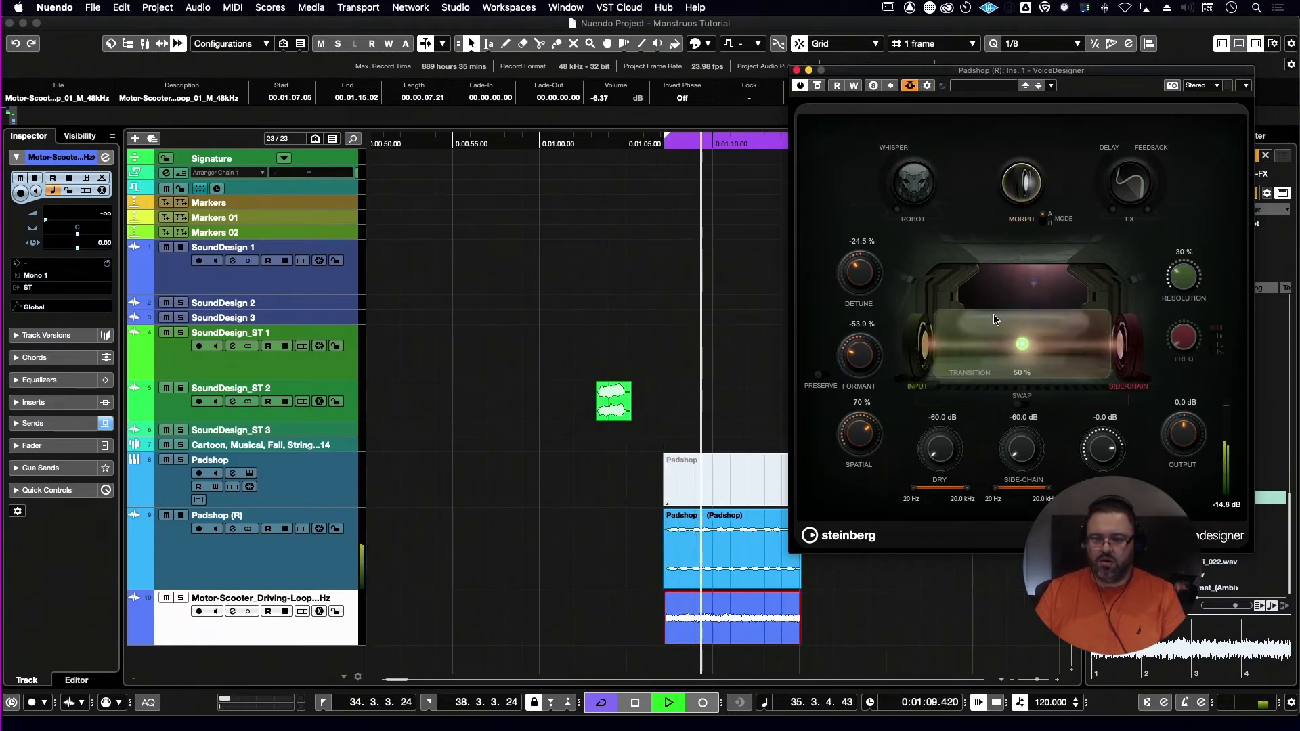
drag(1027, 347, 962, 359)
key(space)
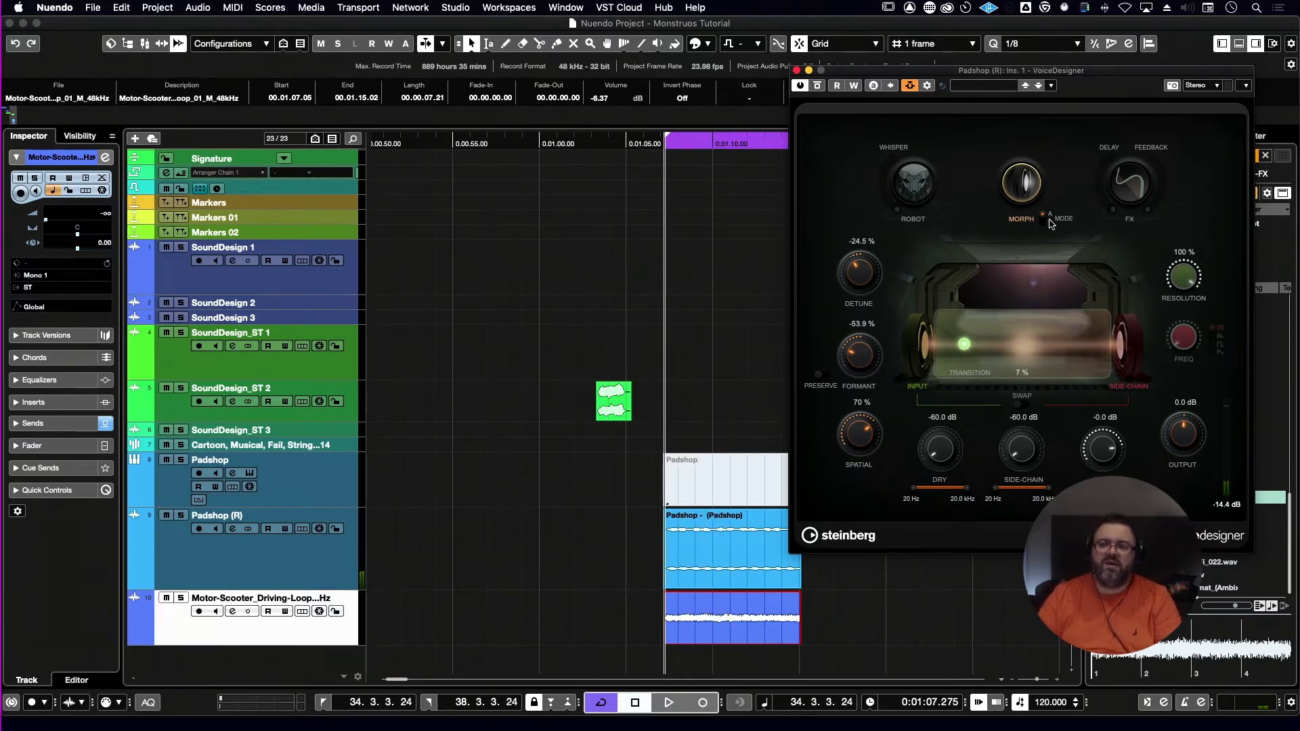
- Switch Morph to mode B, reduce Response, set Resolution to 60 % and swap the input and side-chain, auditioning the result
click(1046, 223)
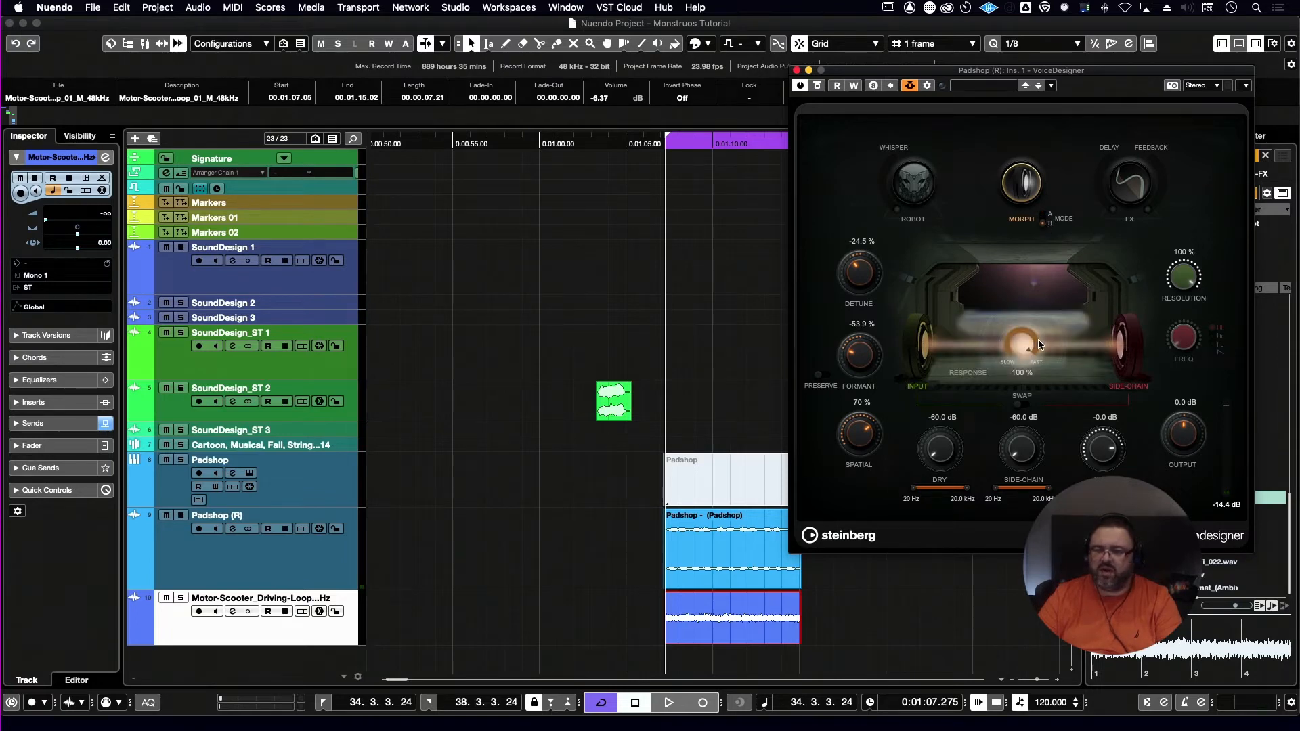
key(space)
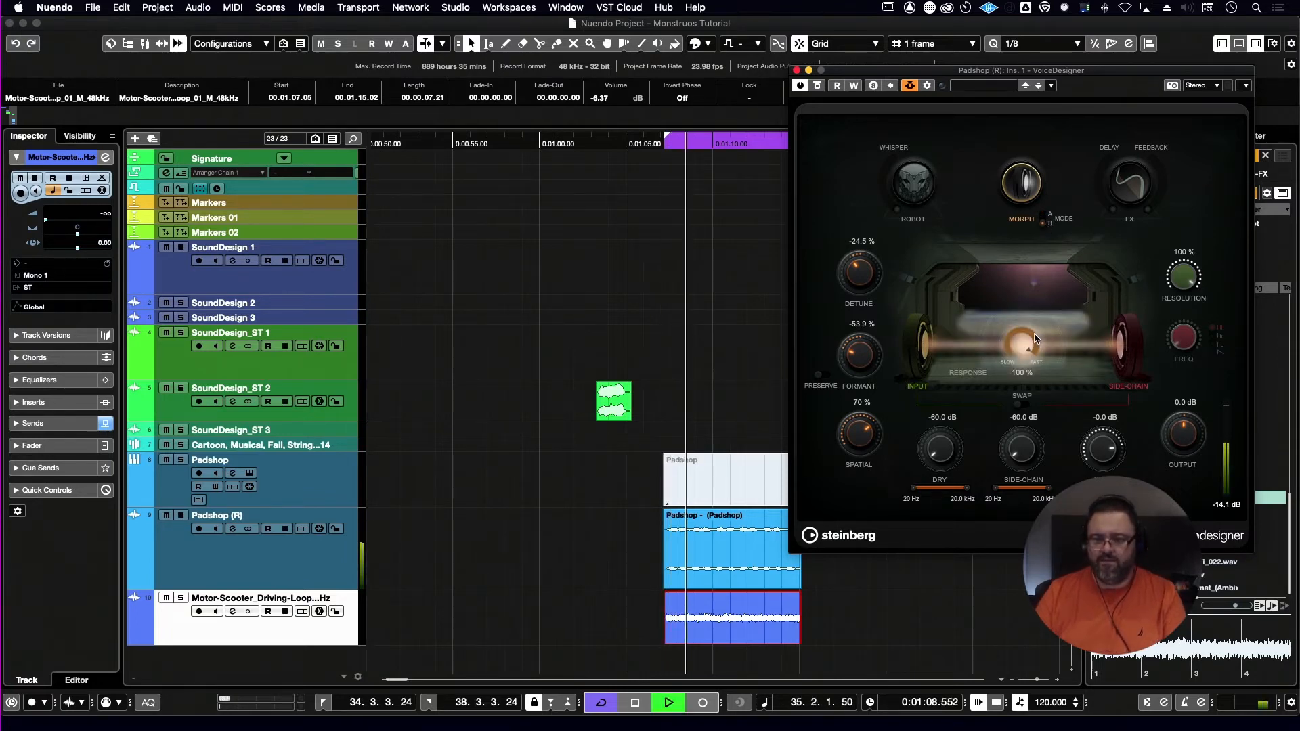
drag(1033, 343, 1014, 346)
drag(997, 441, 1018, 370)
drag(1179, 279, 1160, 326)
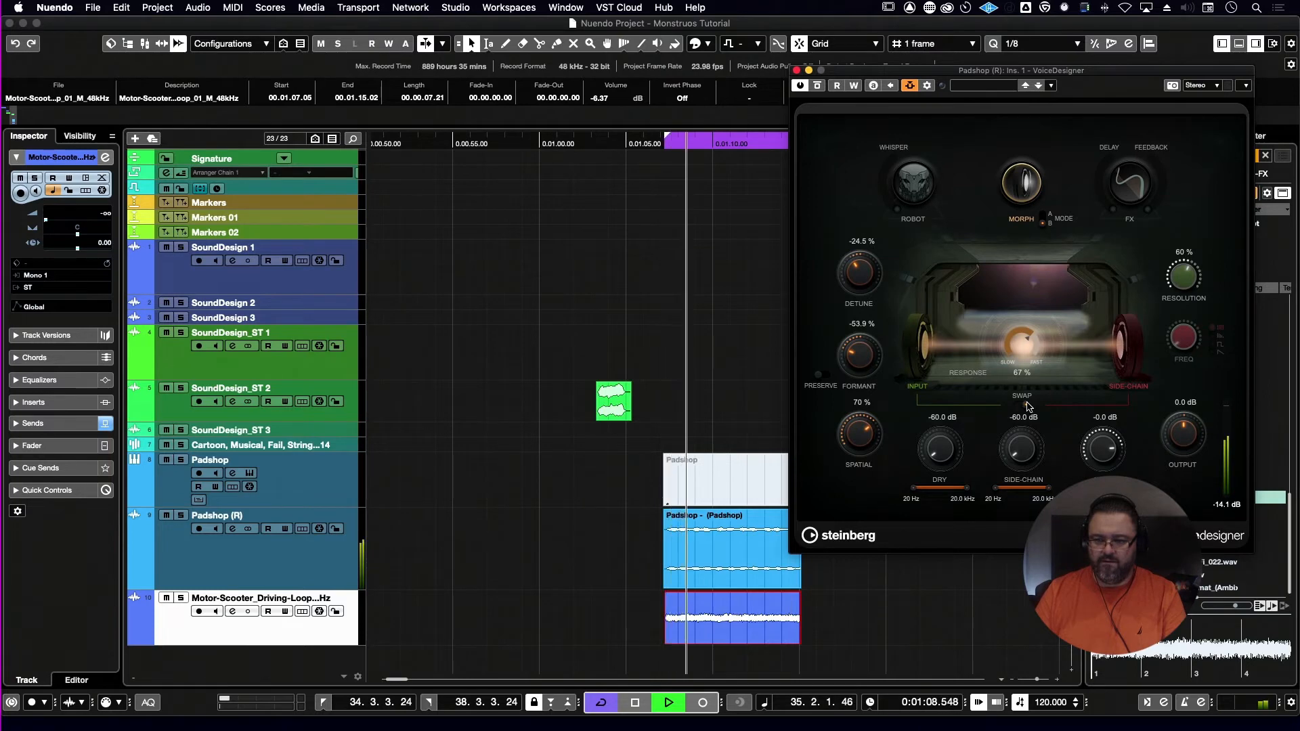
mouse_move(1019, 353)
mouse_down()
mouse_move(1006, 403)
mouse_move(1019, 376)
mouse_up()
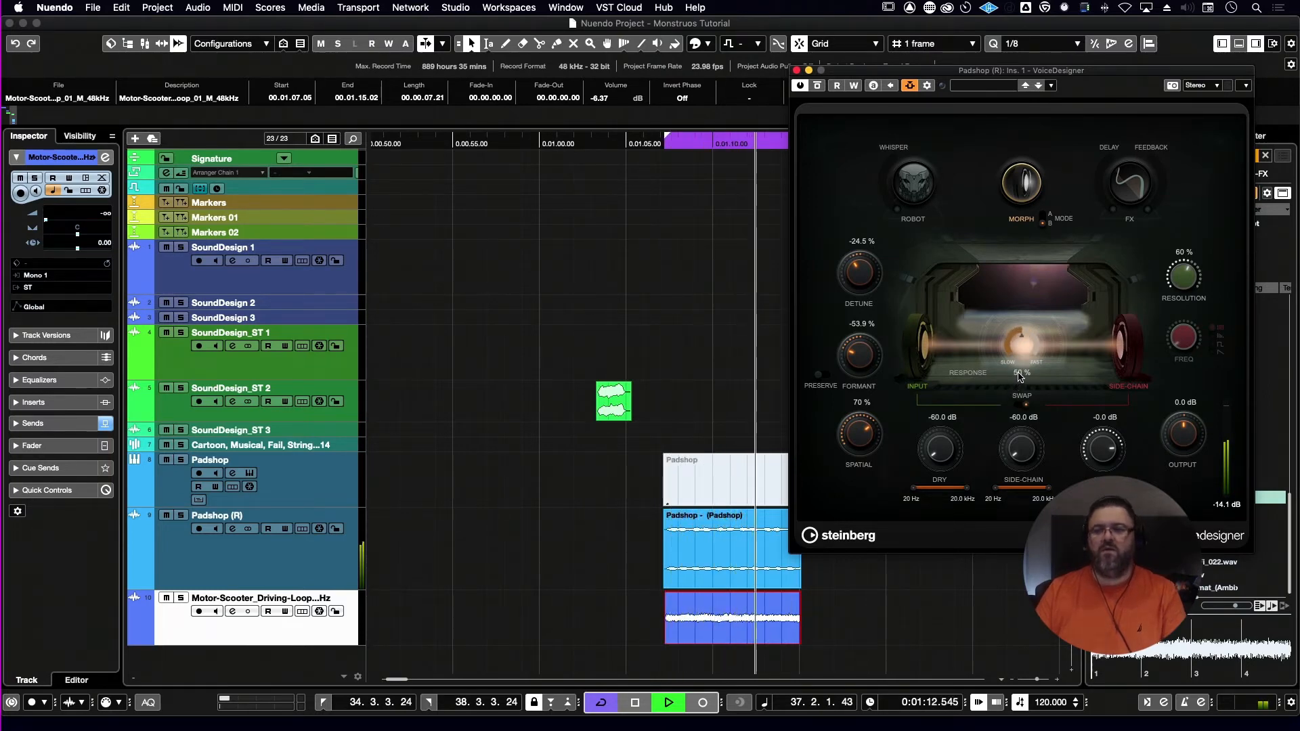
click(796, 70)
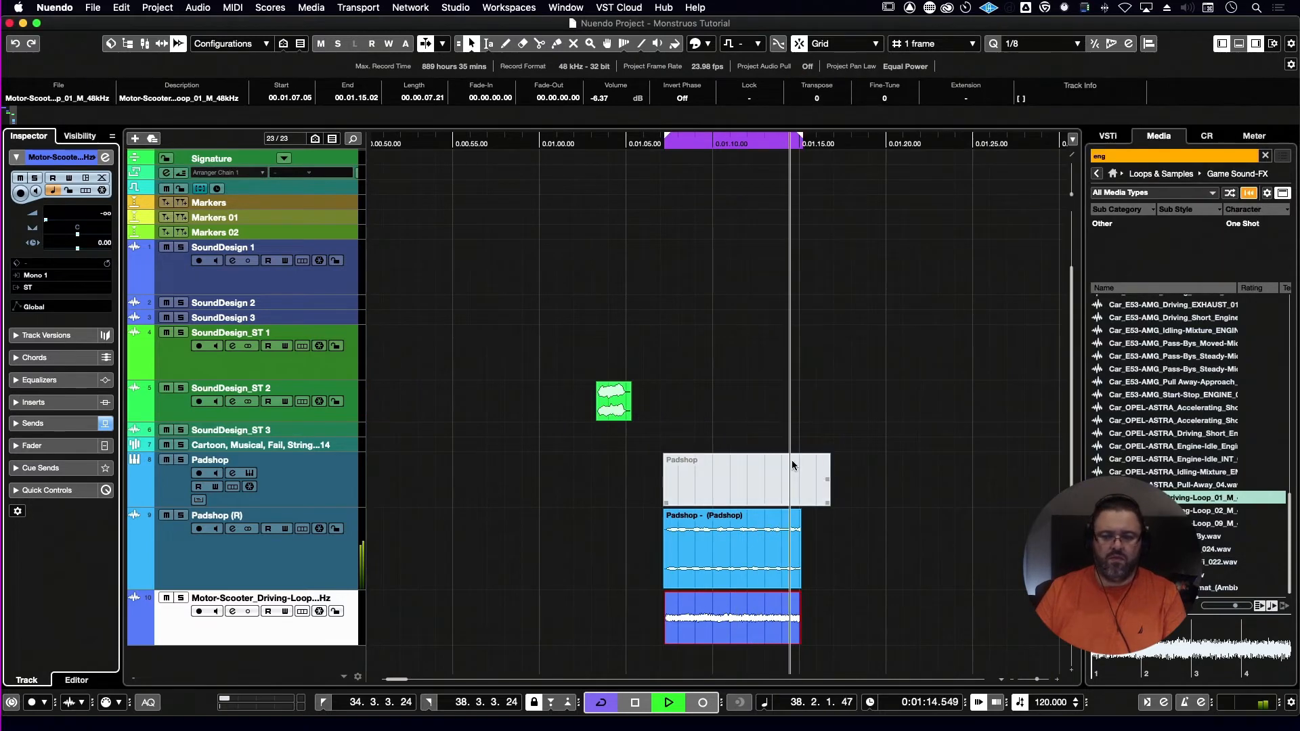
key(space)
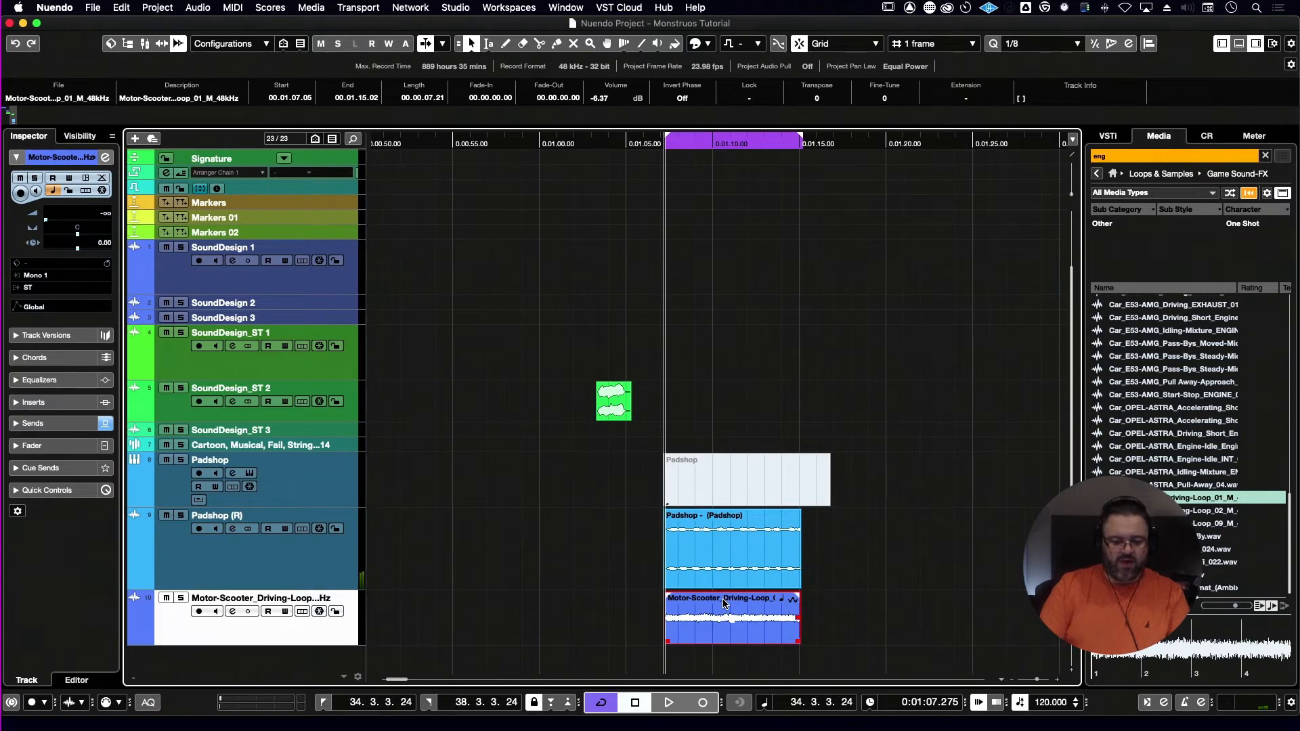
key(alt+r)
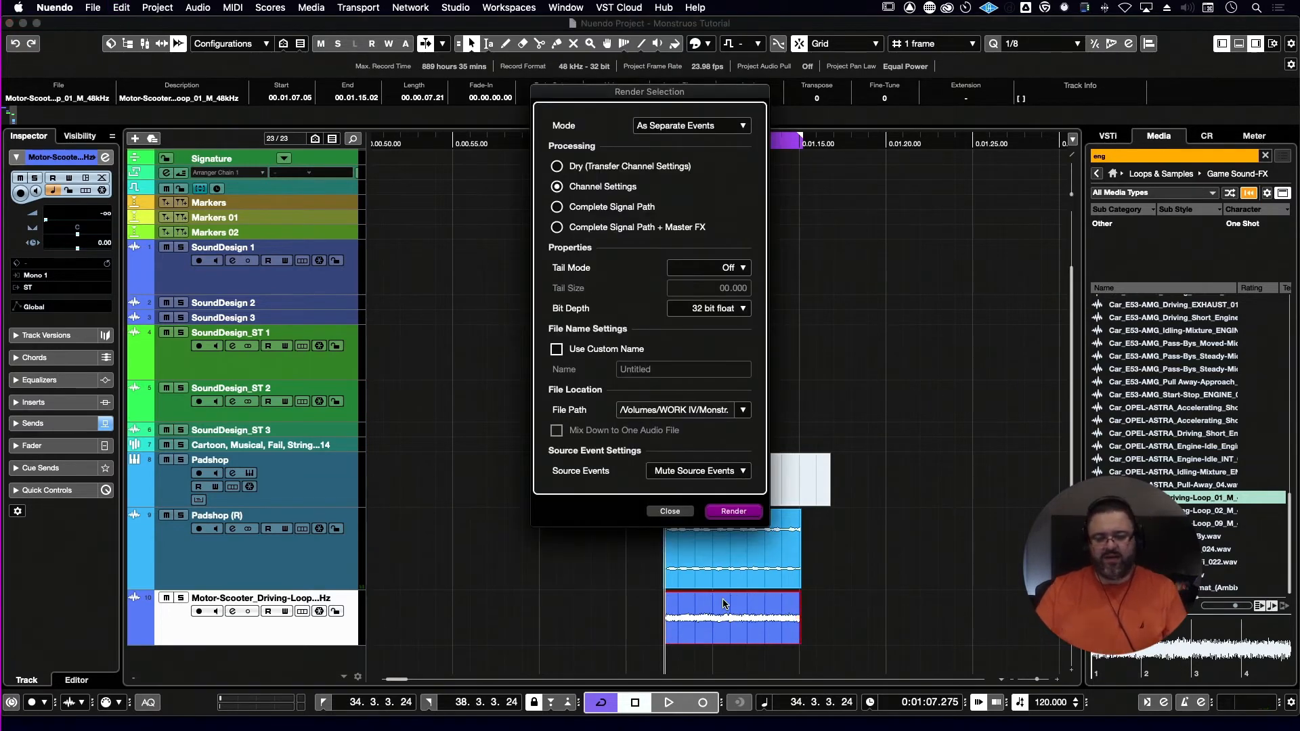
click(733, 511)
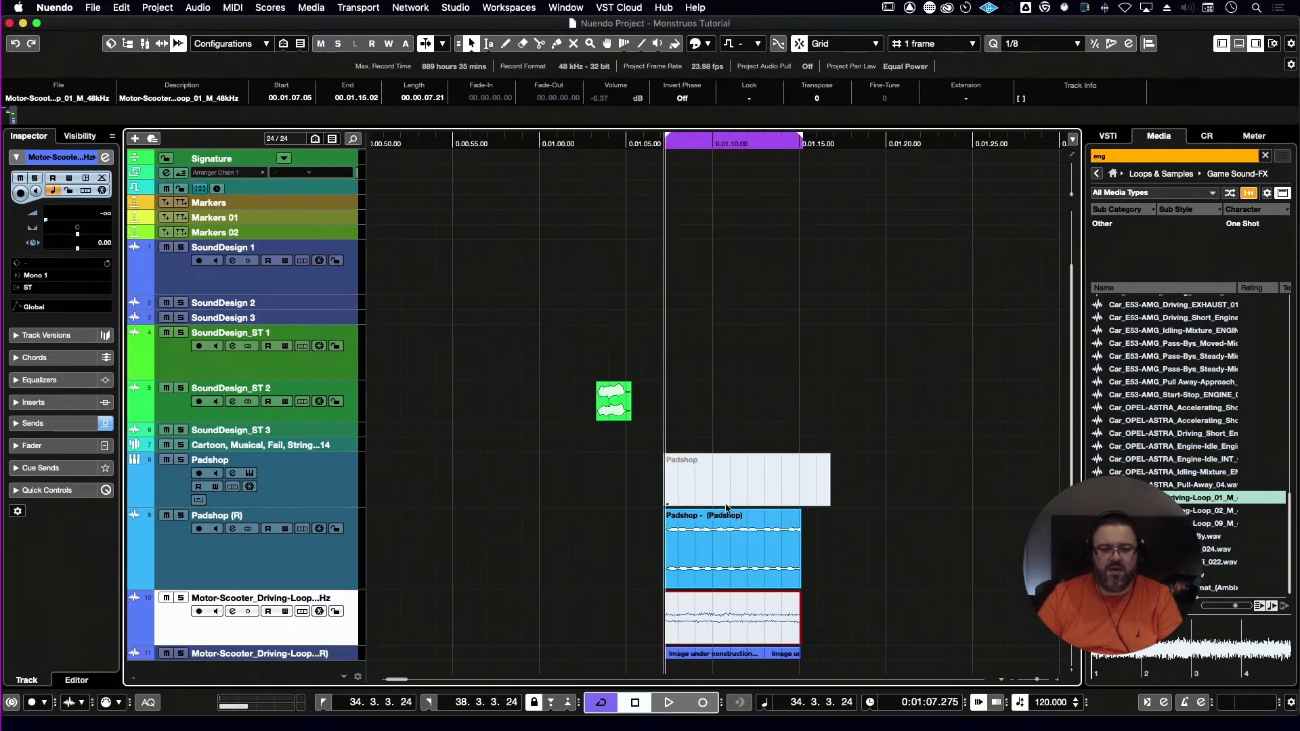
key(space)
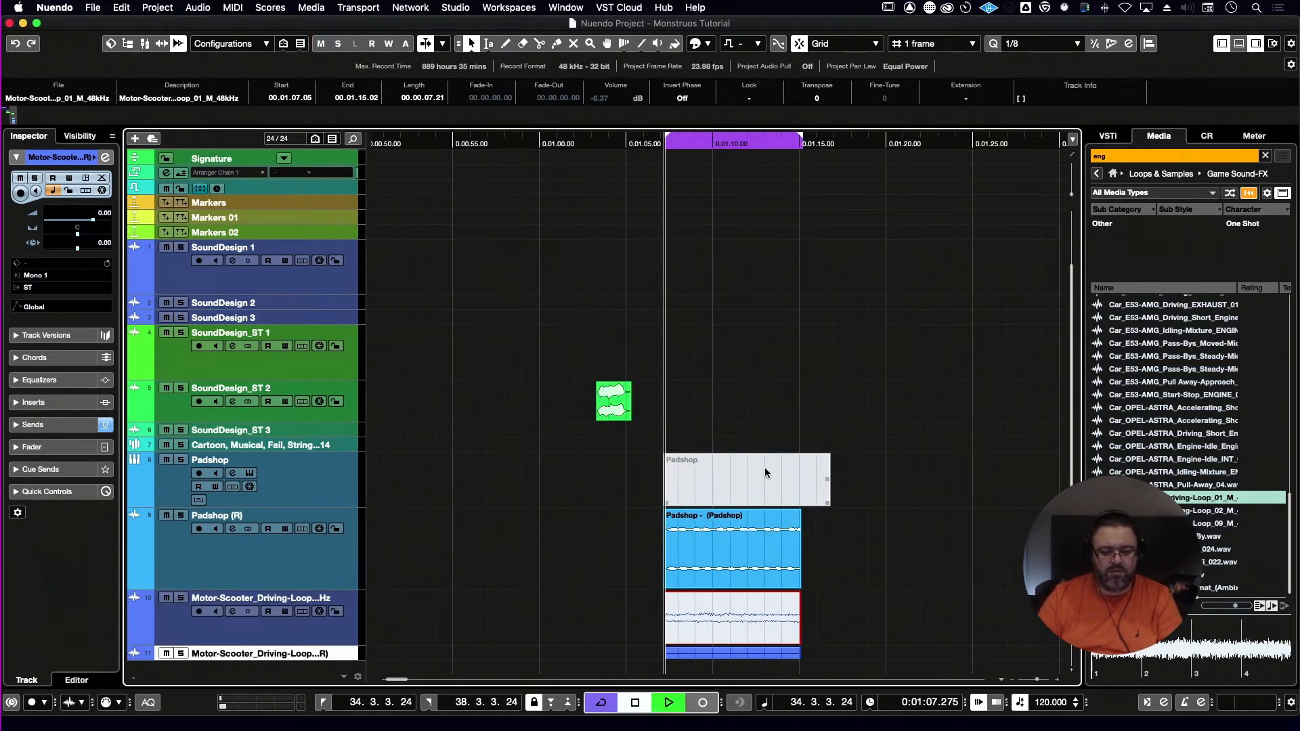
key(super+z)
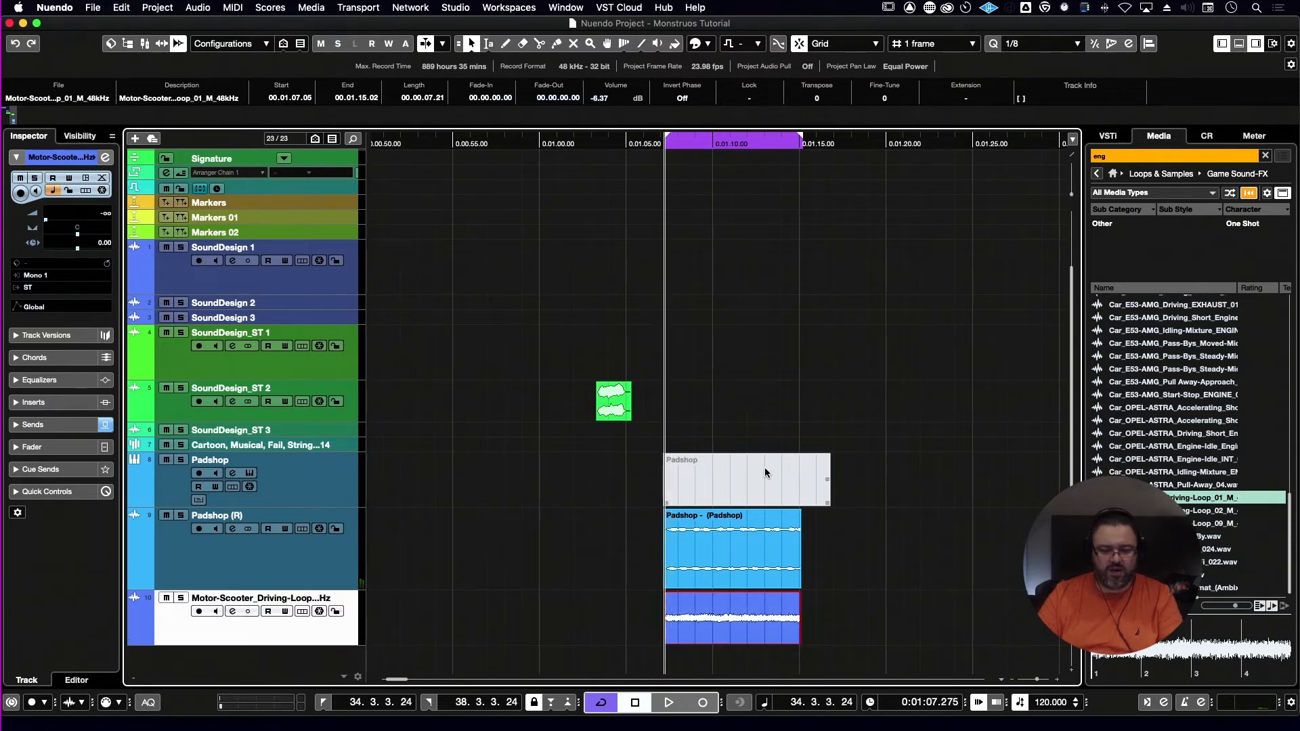
- Render the Padshop (R) and scooter events together in As One Event mode with Complete Signal Path + Master FX processing
drag(819, 548, 749, 609)
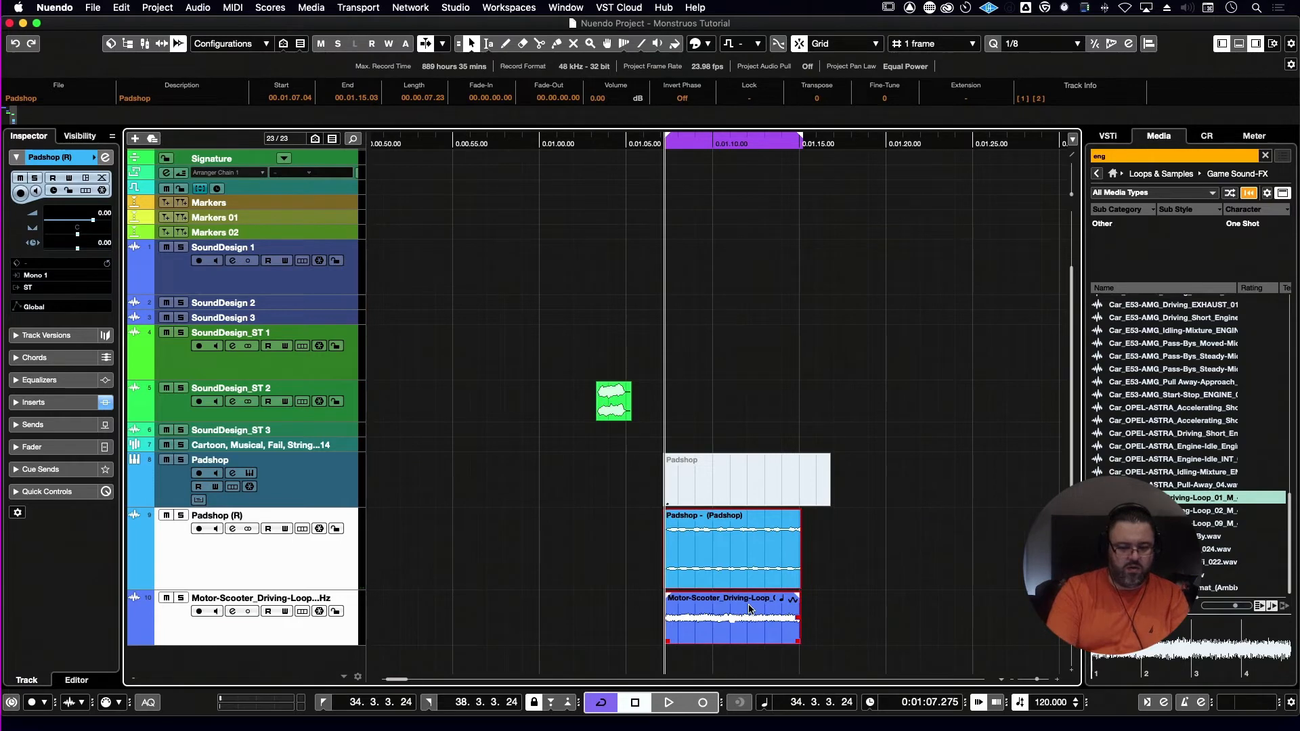
key(alt+r)
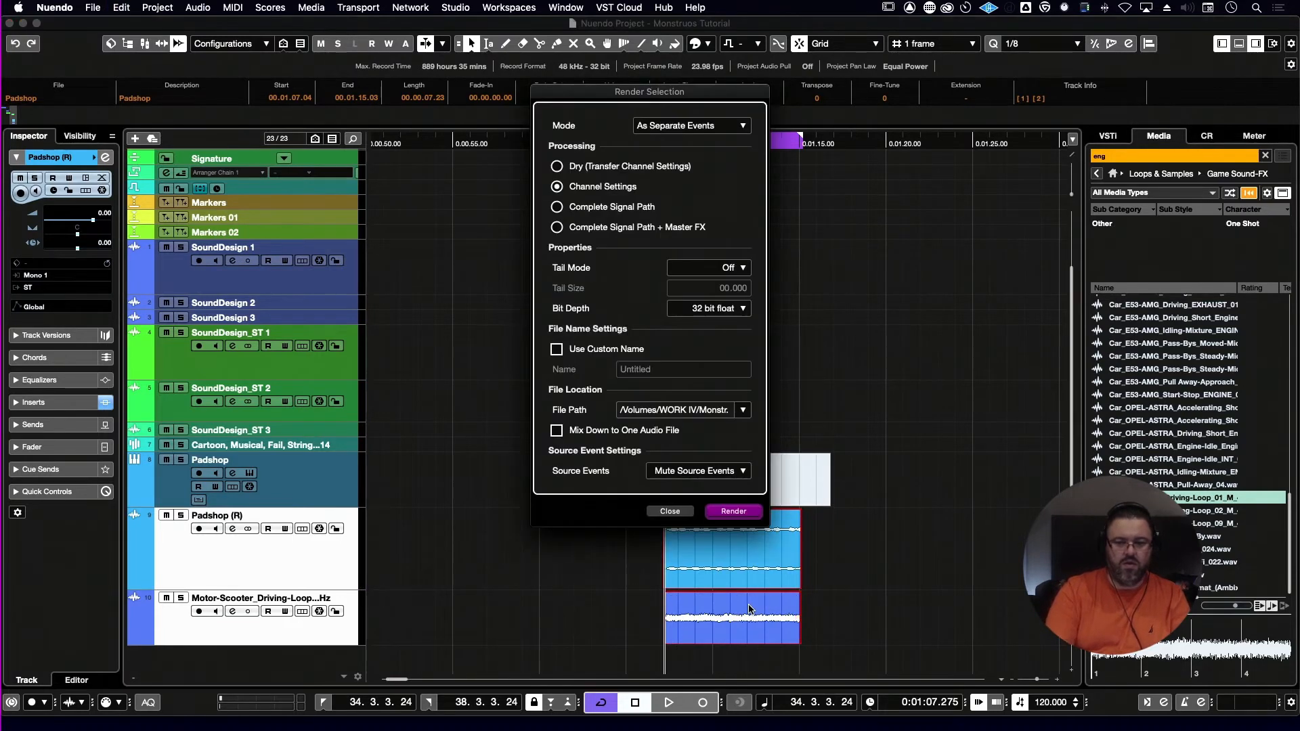
click(642, 228)
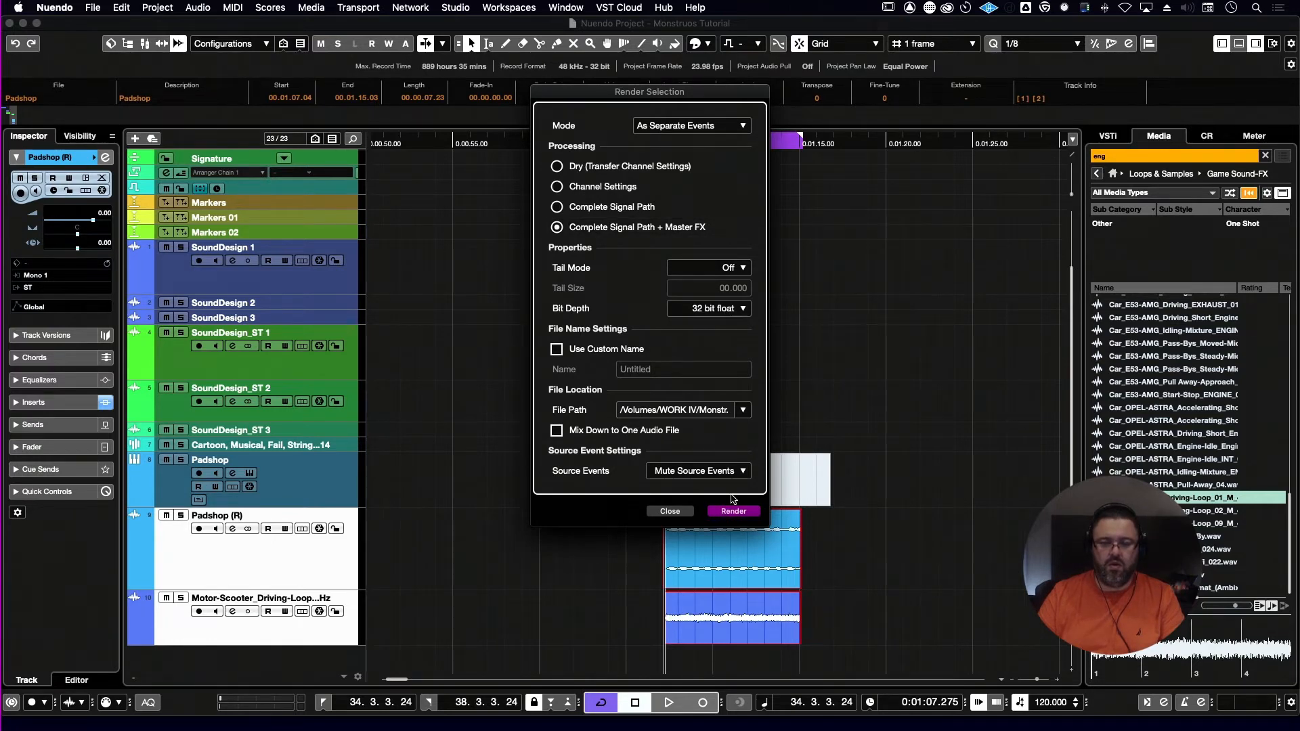
click(727, 127)
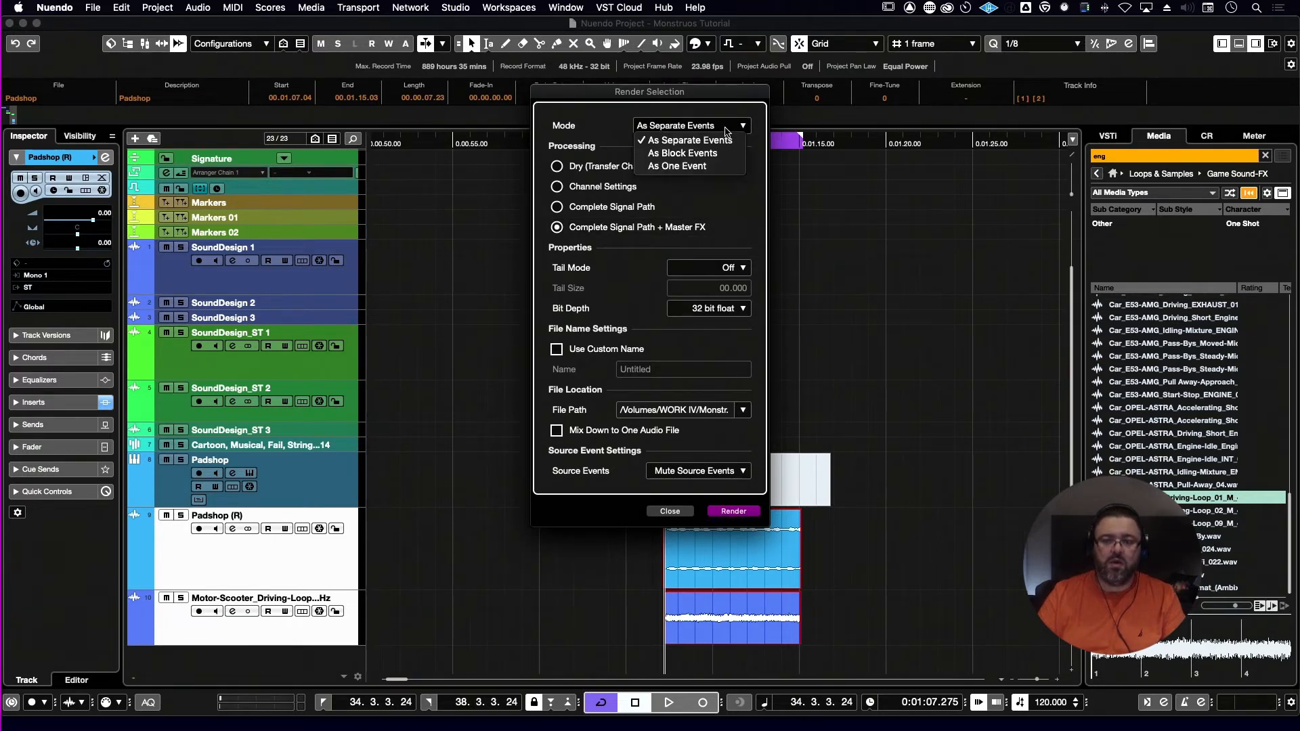
click(714, 167)
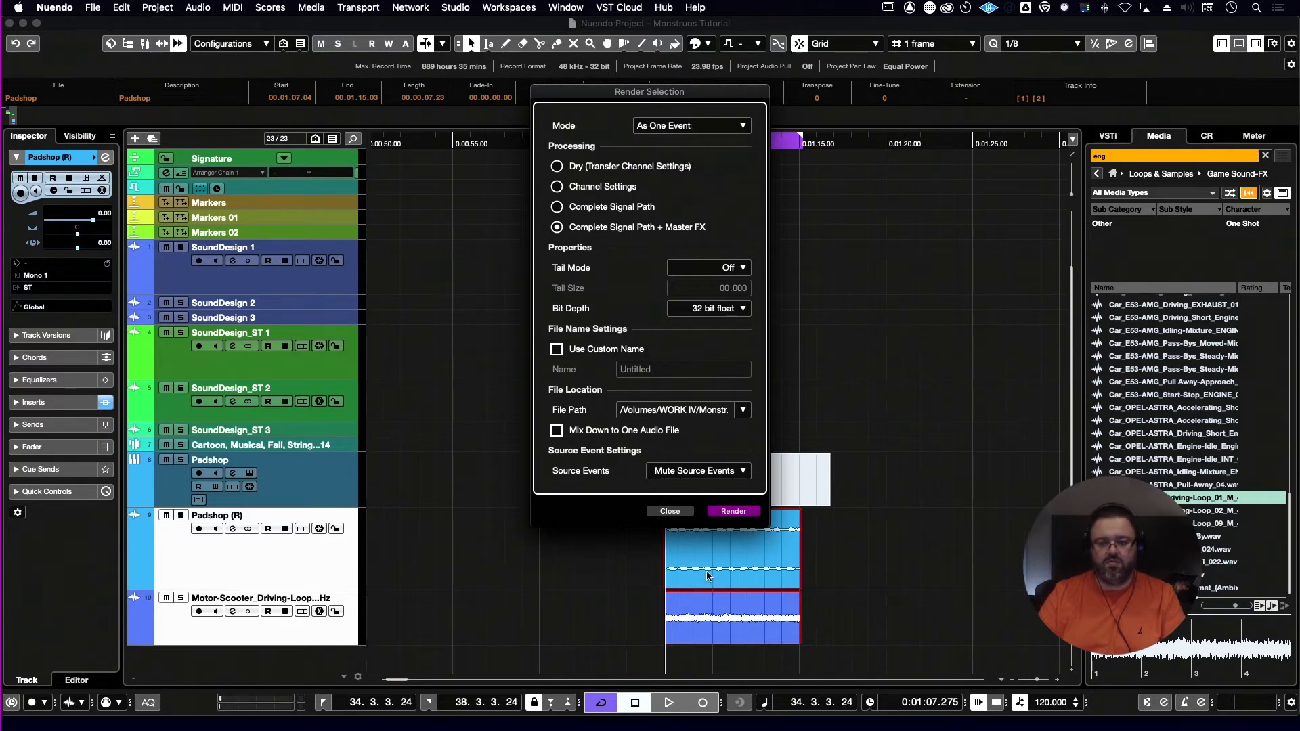
click(744, 511)
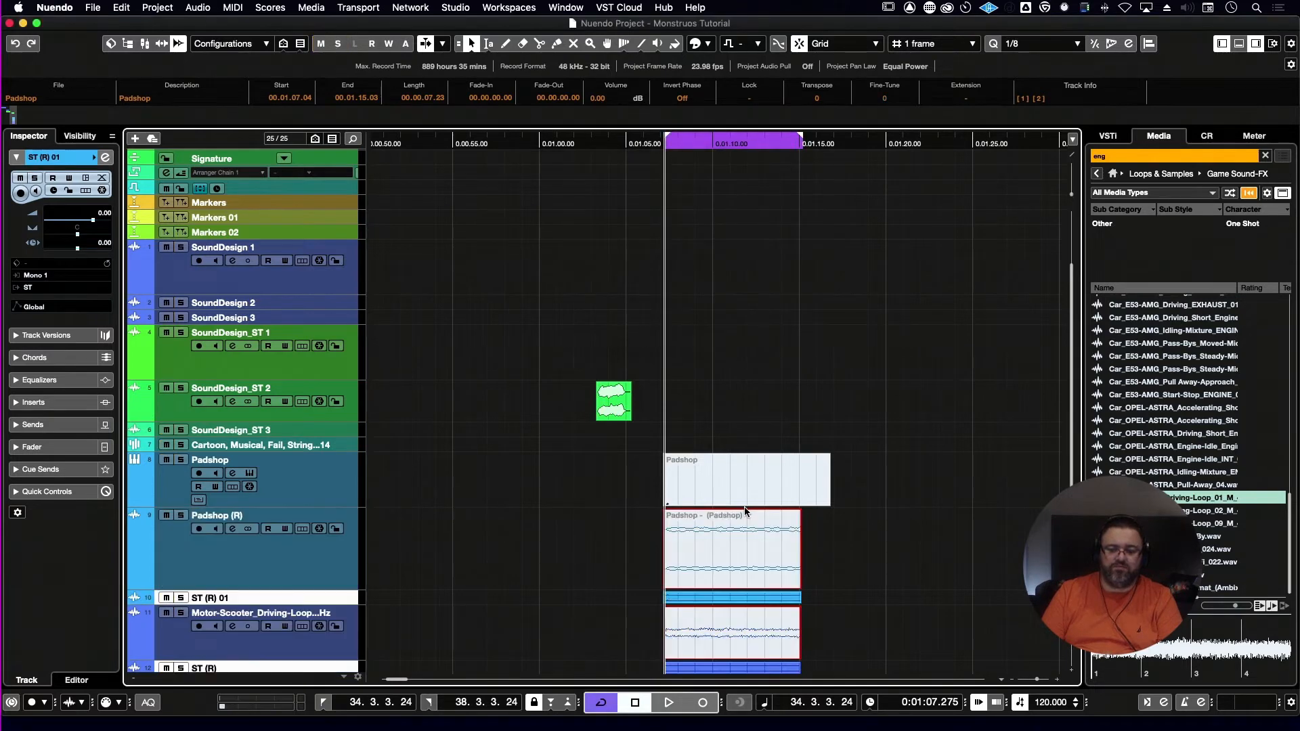
- Delete the two newly rendered ST (R) tracks and unmute the Padshop and scooter source events
scroll(744, 511, down, 1)
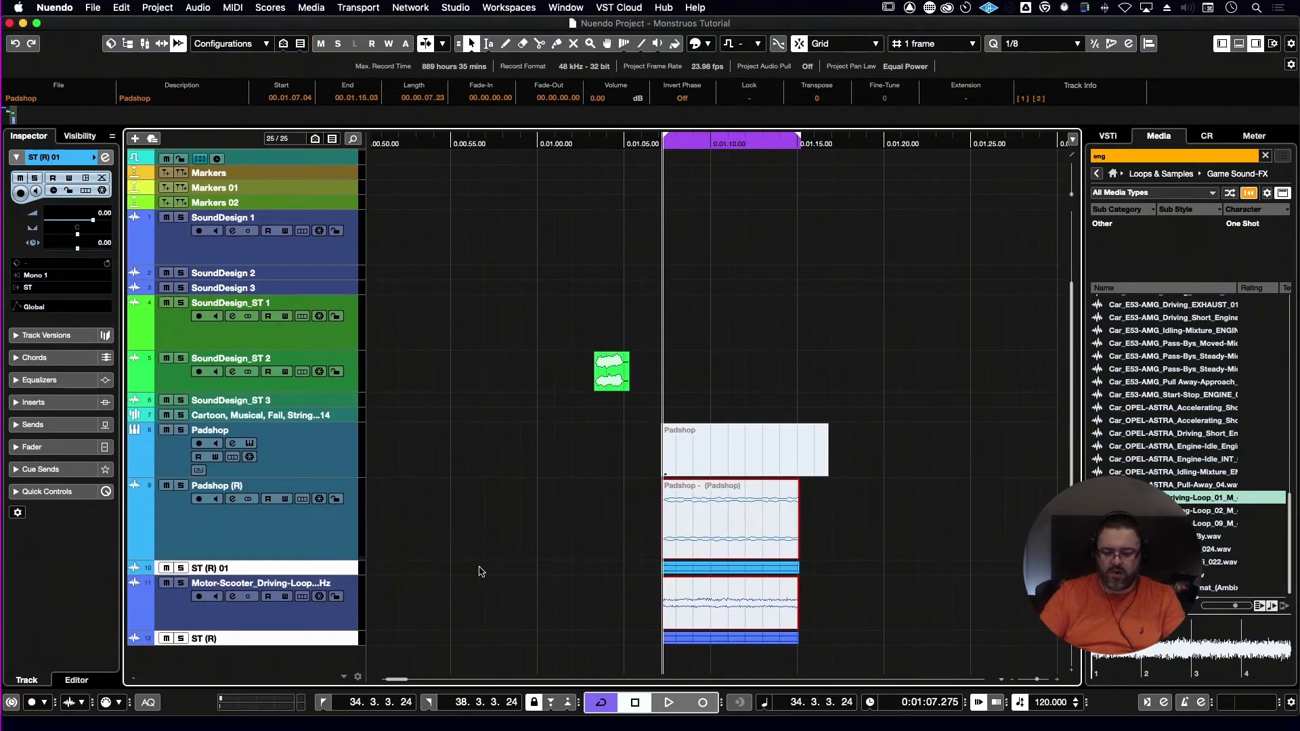
key(BackSpace)
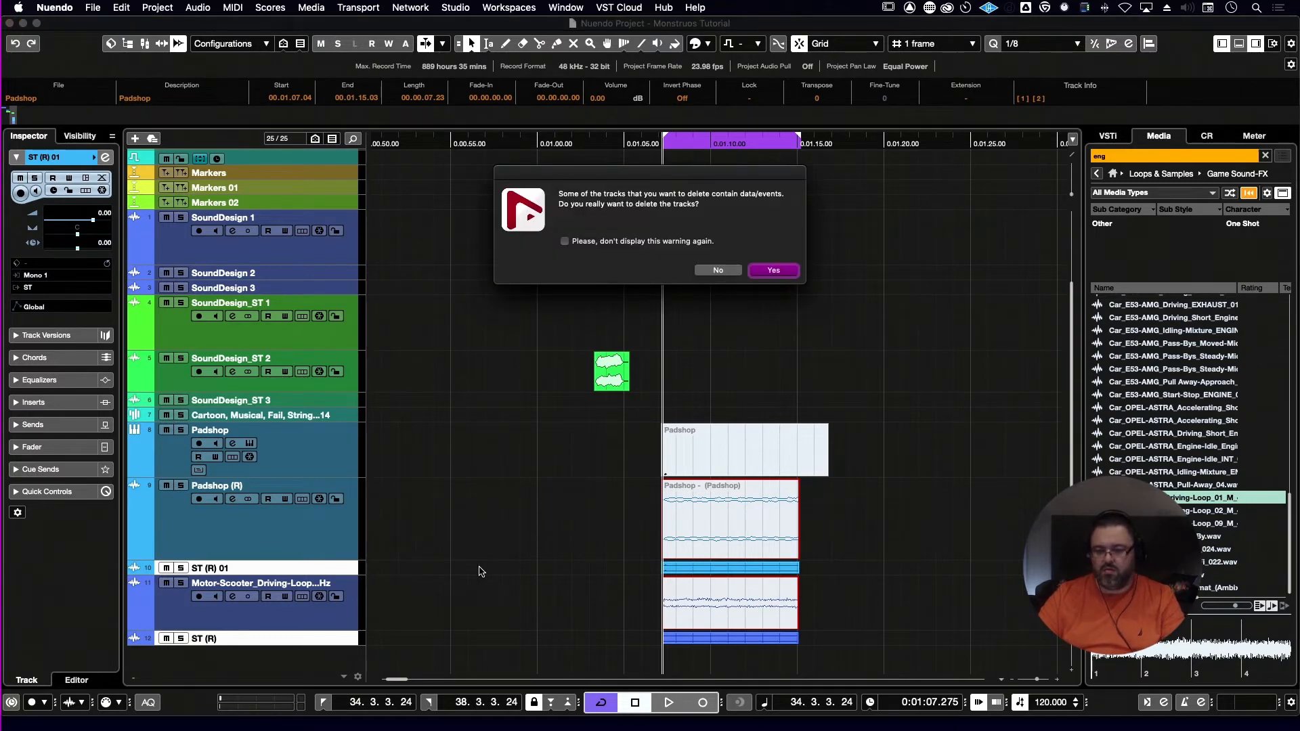
key(Return)
click(719, 627)
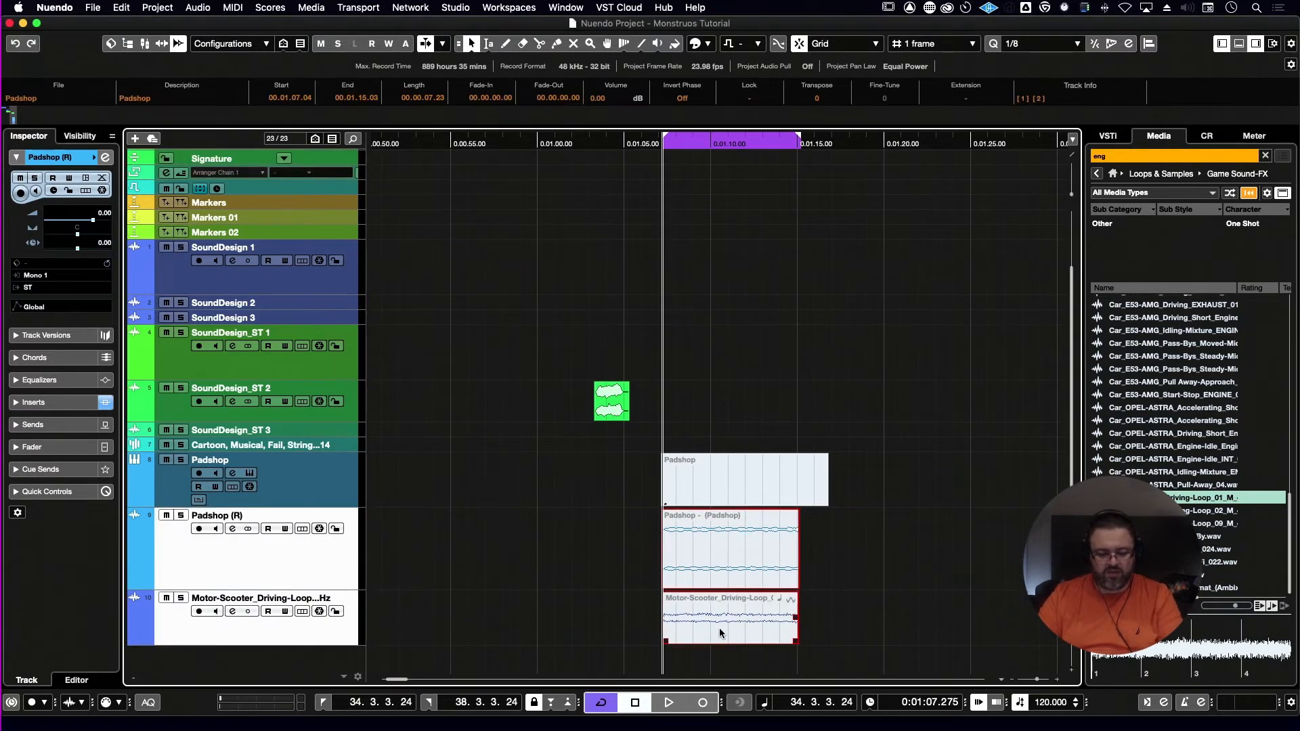
key(shift+u)
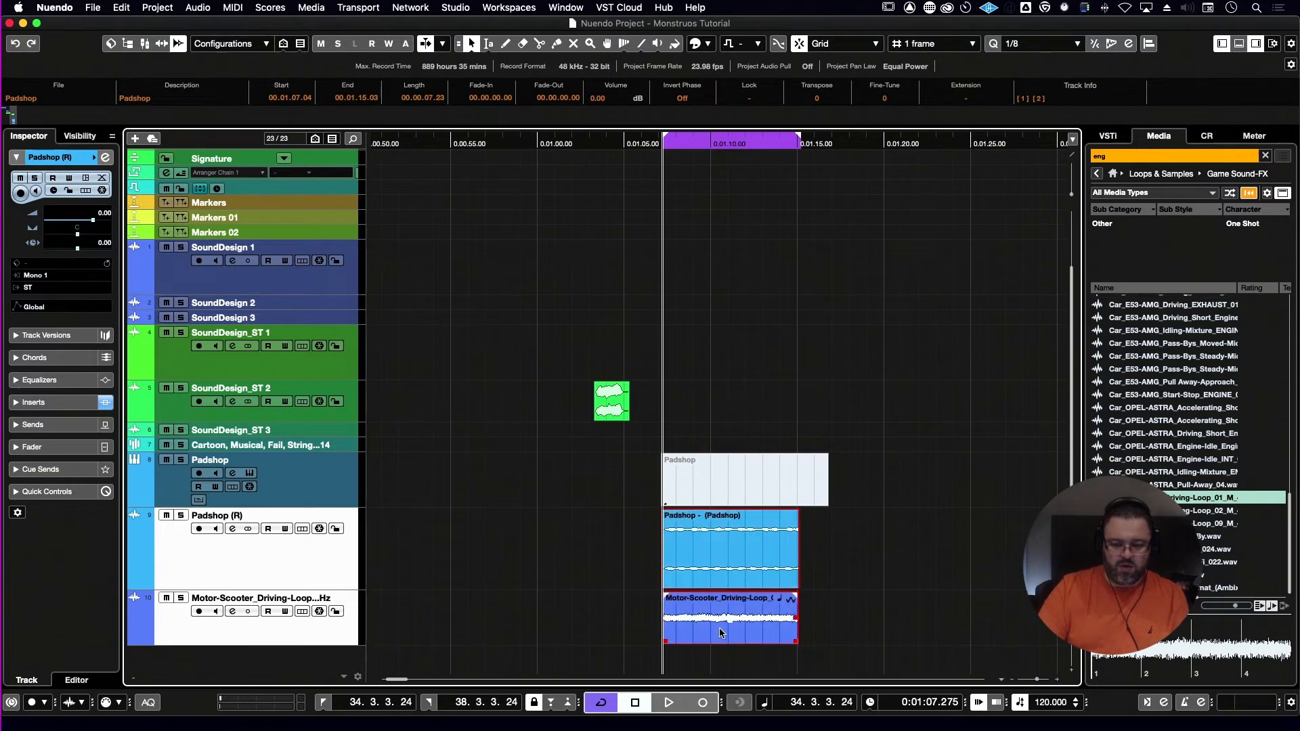
- Render the Padshop and scooter events again as one event, with Mix Down to One Audio File enabled
click(156, 8)
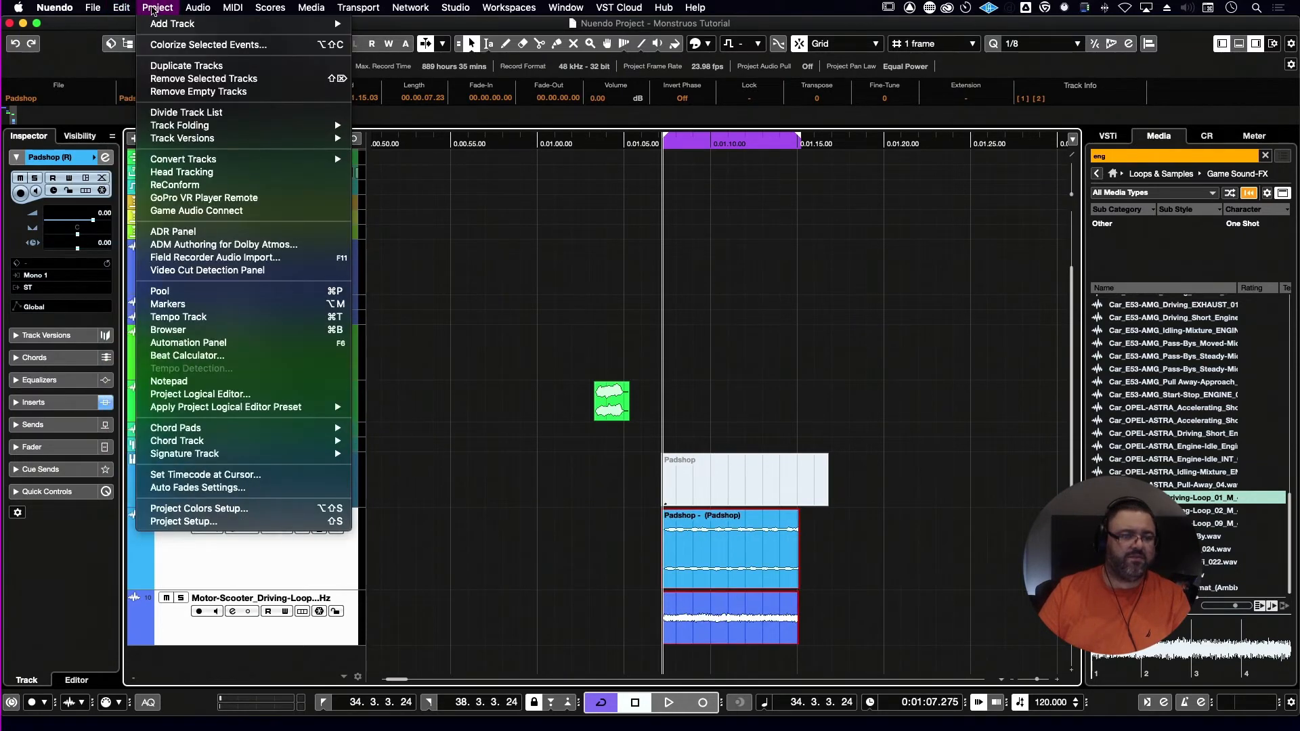
click(153, 10)
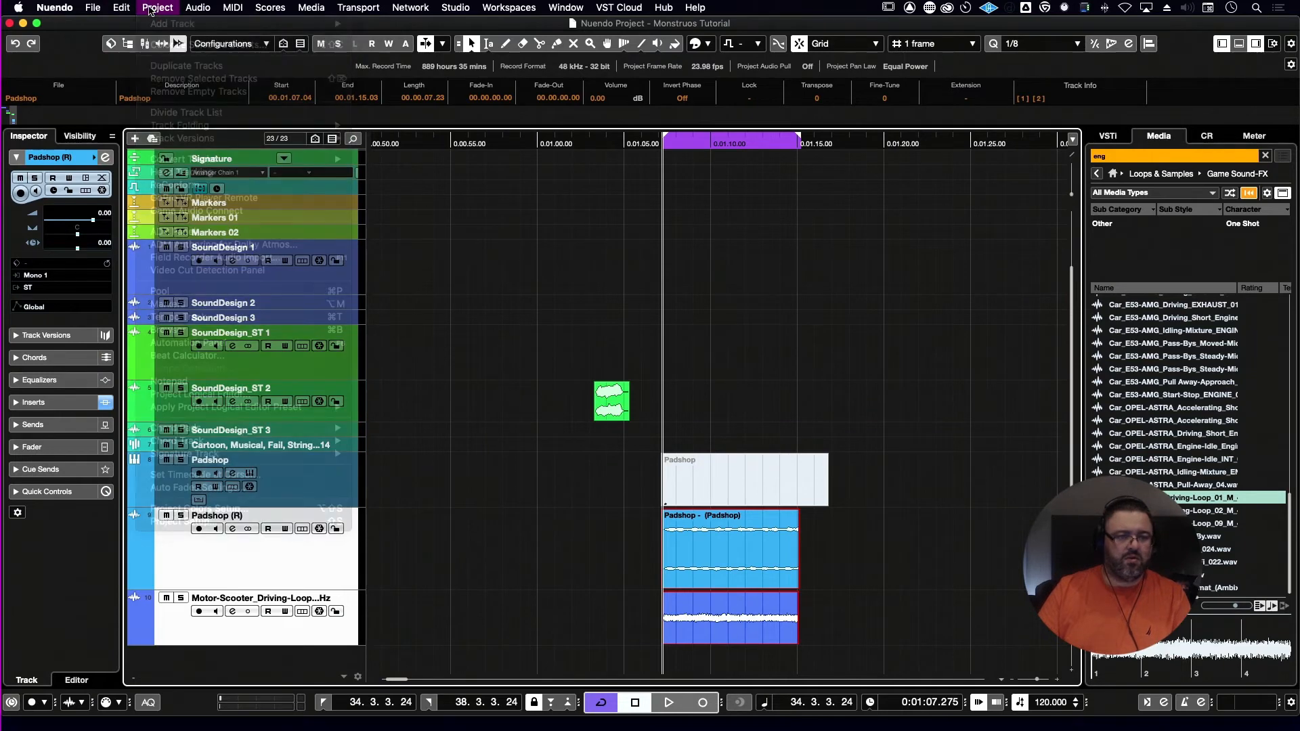
key(alt+r)
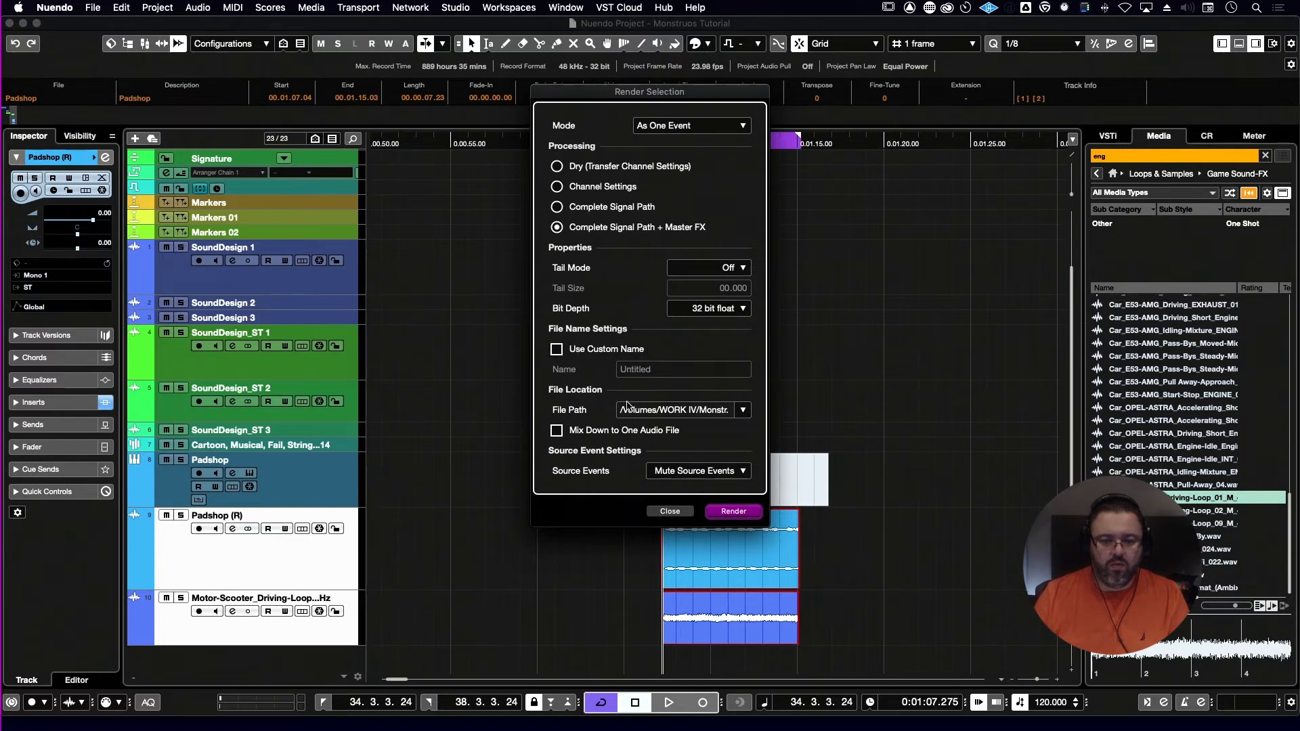
click(556, 431)
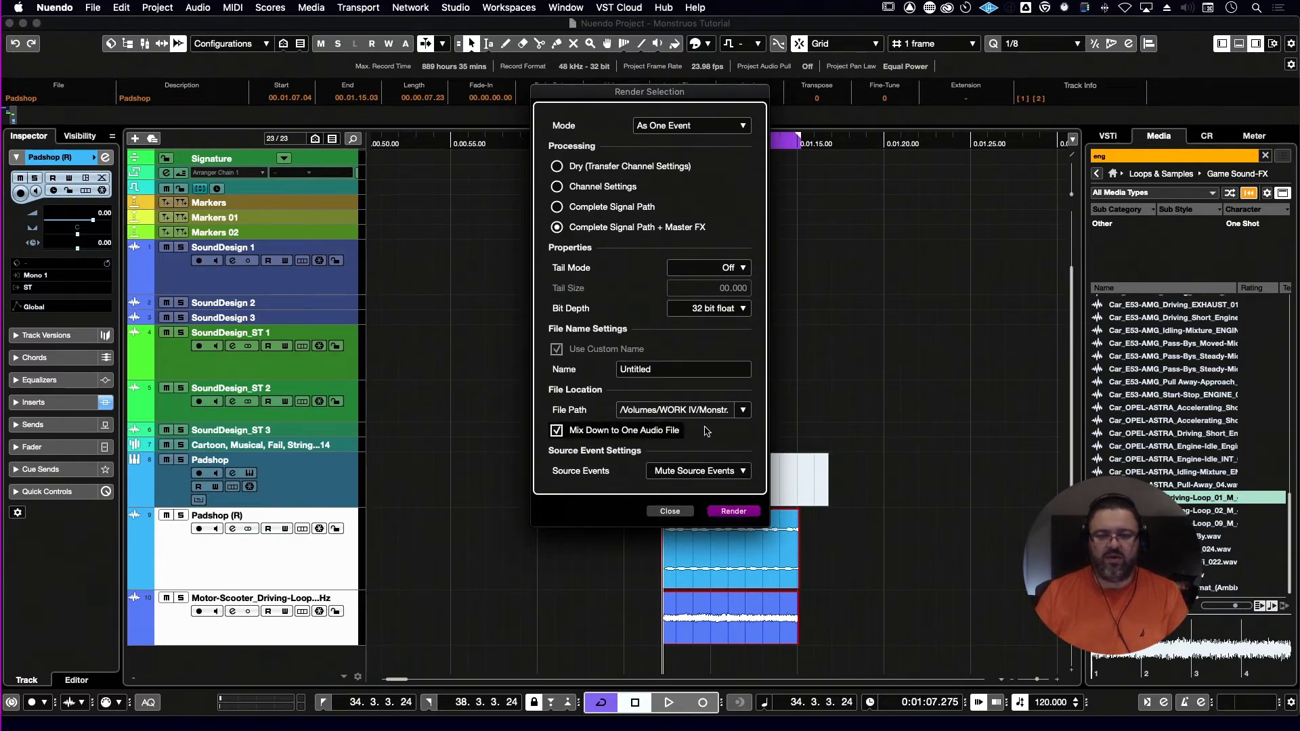
click(733, 511)
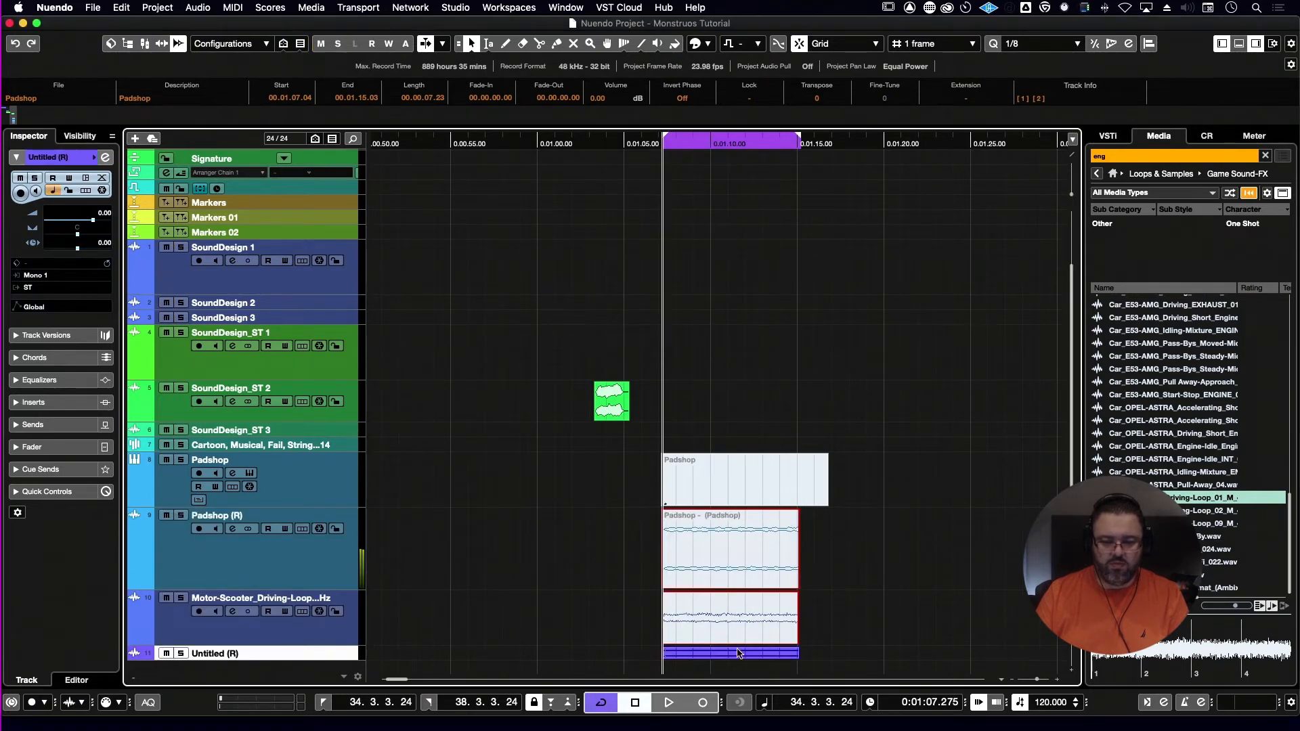
- Audition the mixed-down Untitled event, solo its track and increase the track's height
click(738, 653)
key(space)
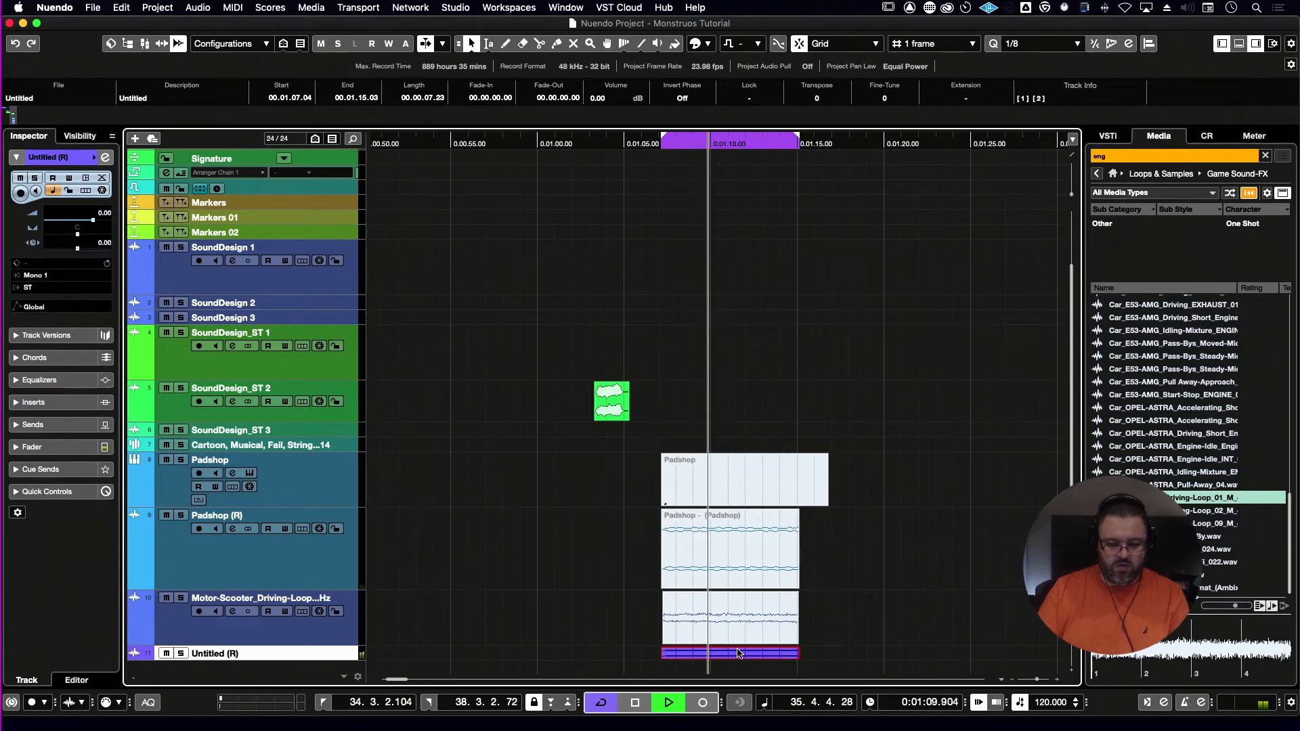
key(s)
key(alt+Down)
key(alt+Down)
key(alt+Down)
key(alt+Down)
key(space)
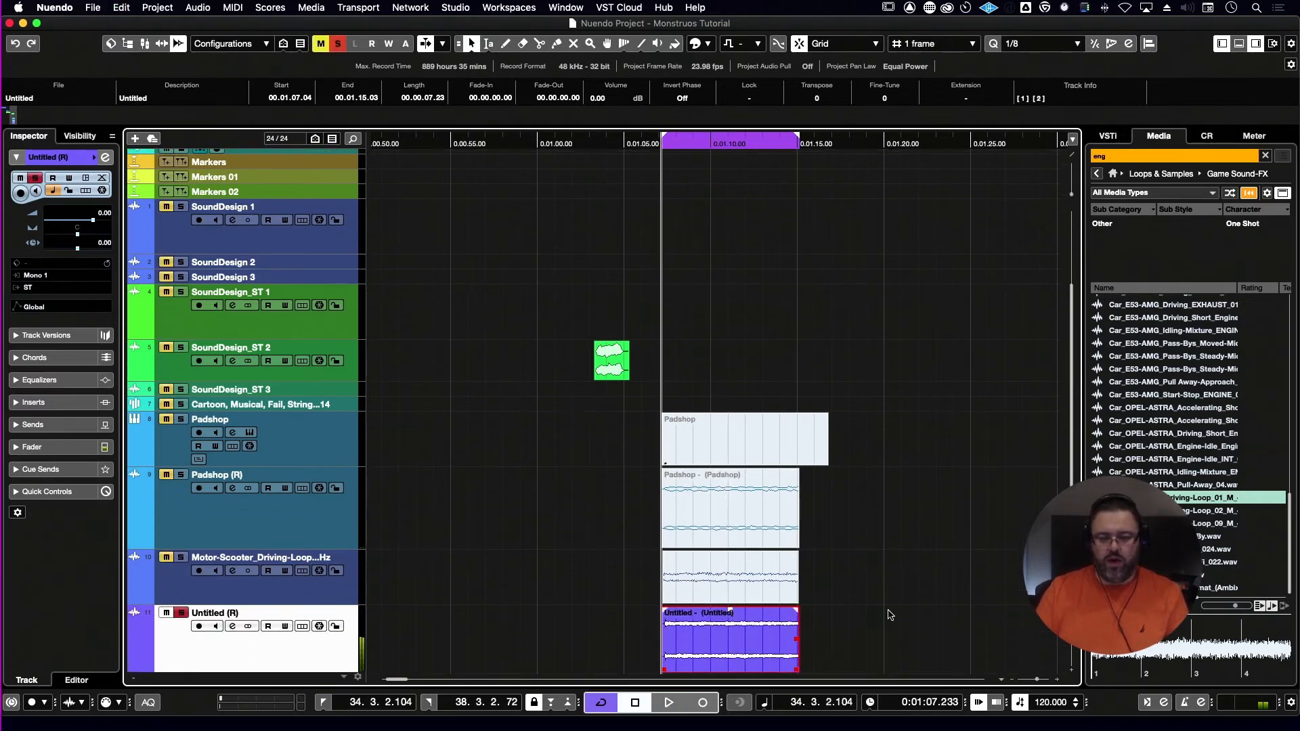
- Trim the Untitled event at both ends so it runs from 00.01.07.19 to 00.01.14.17
scroll(890, 615, down, 5)
key(super+z)
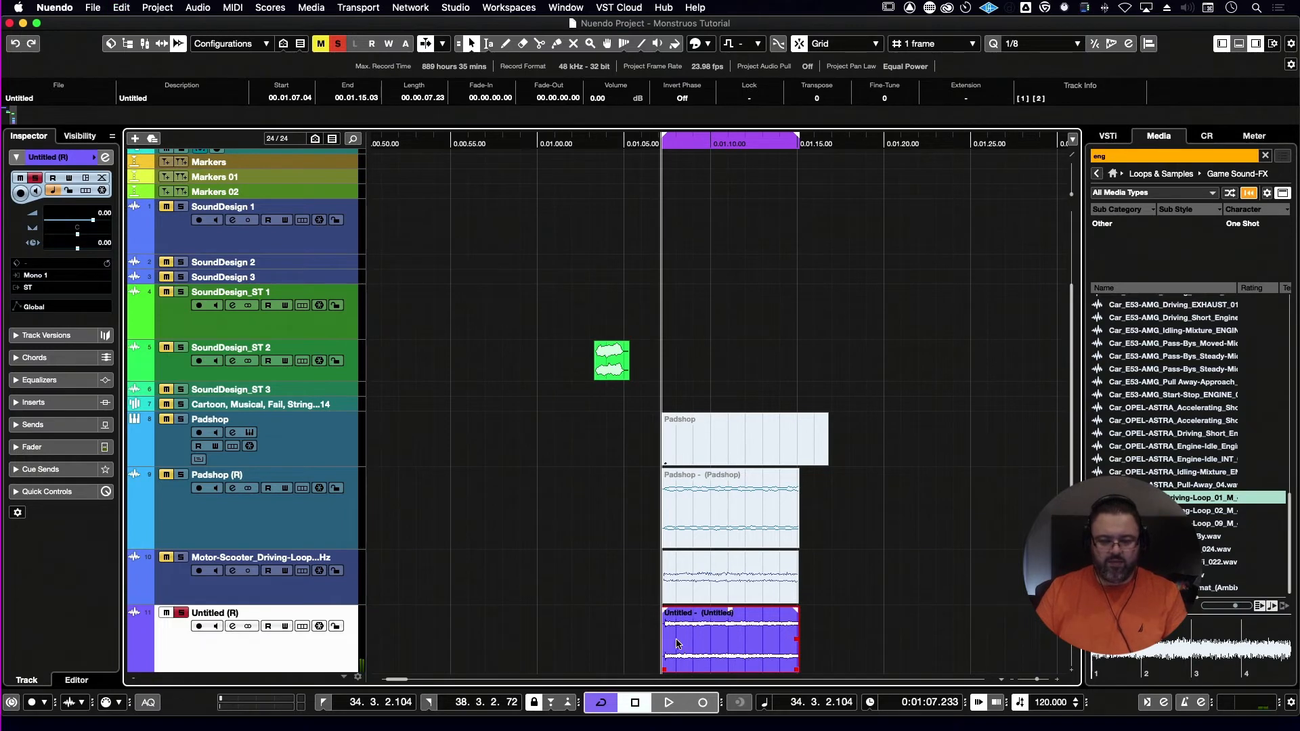
drag(663, 672, 674, 672)
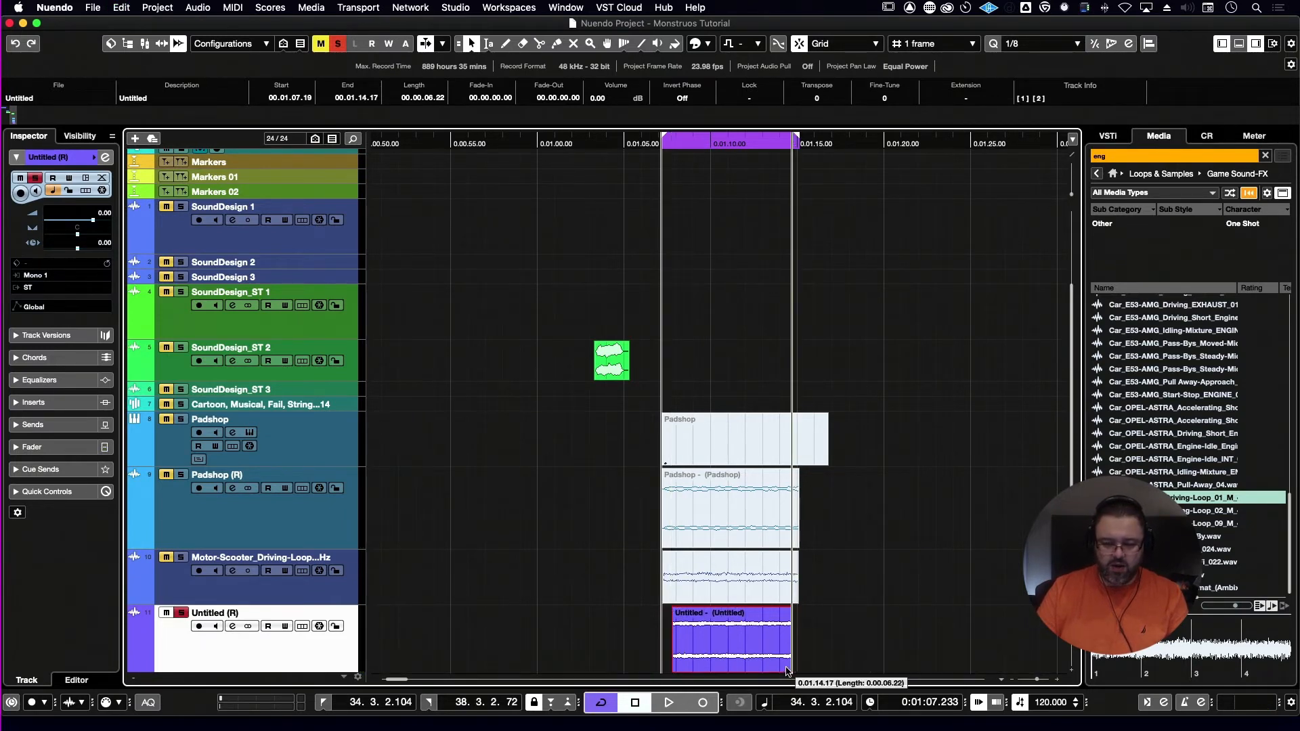
drag(795, 671, 777, 663)
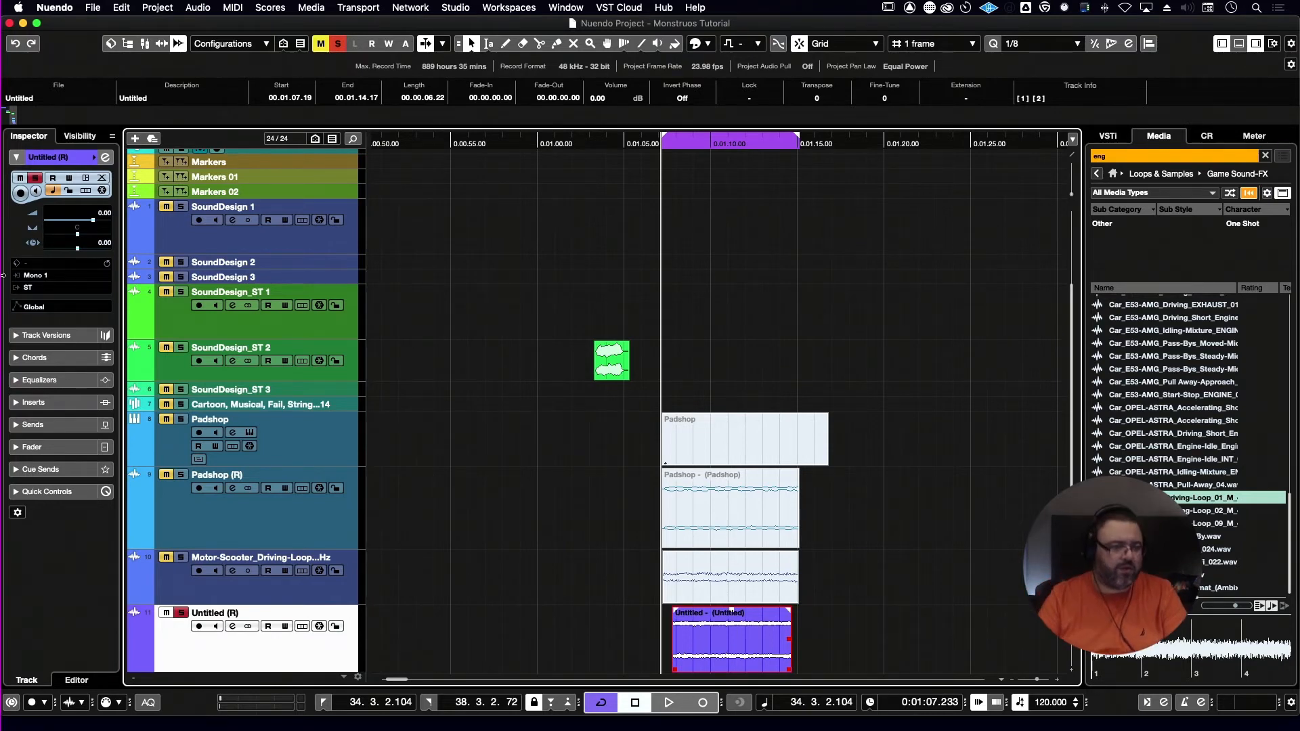
- Insert Steinberg's Doppler effect on the Untitled (R) track and move its window clear of the rendered event
click(41, 405)
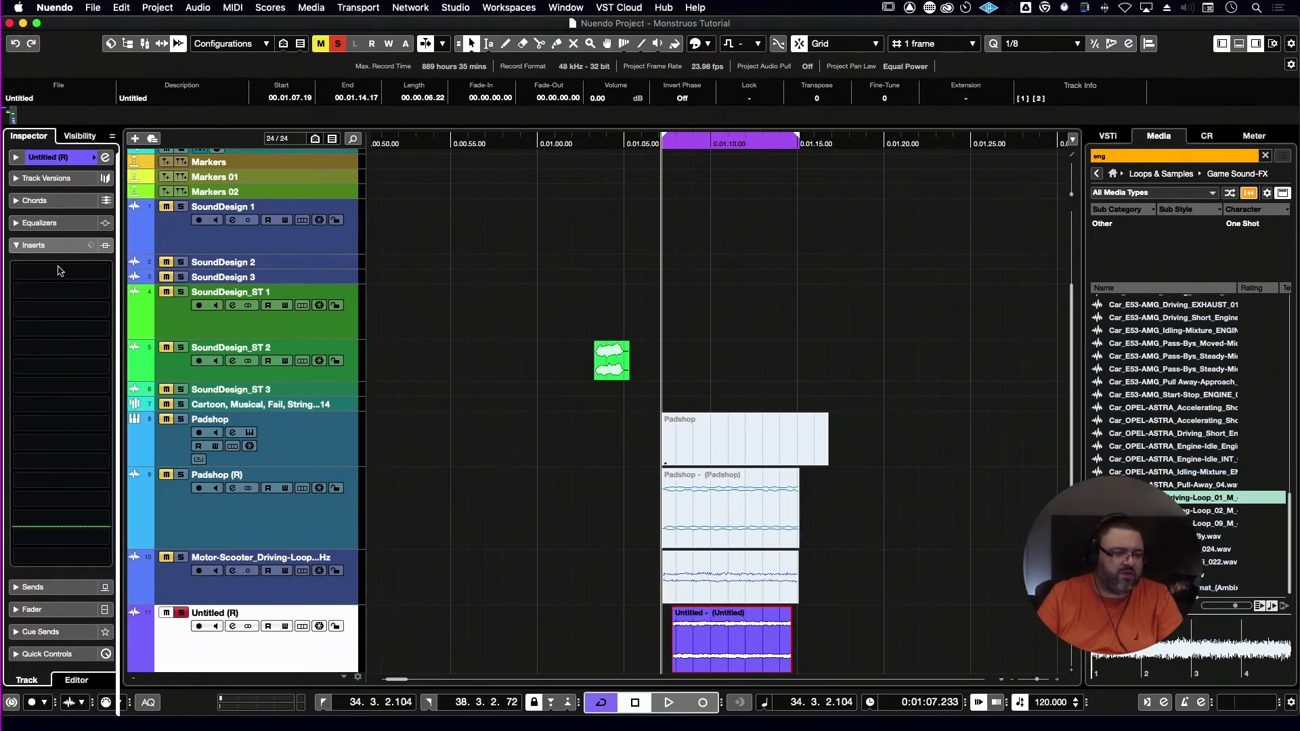
click(62, 272)
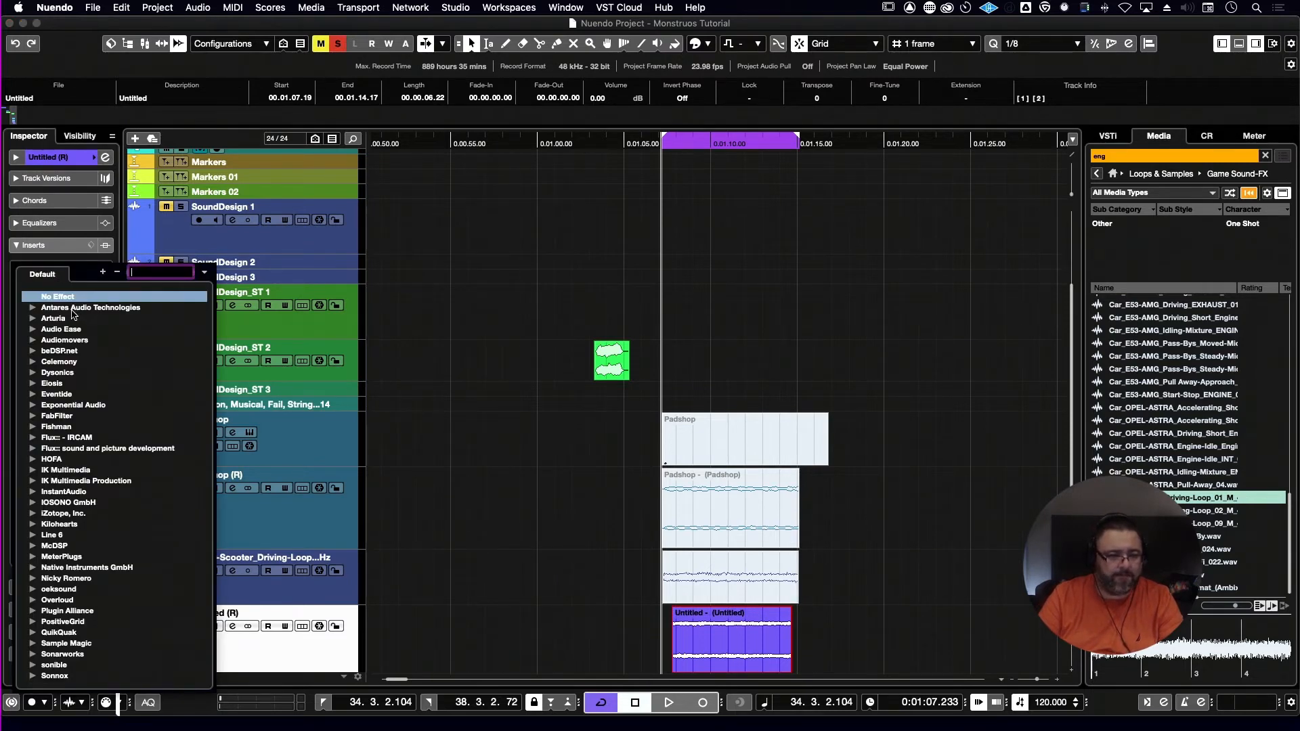
text(dop)
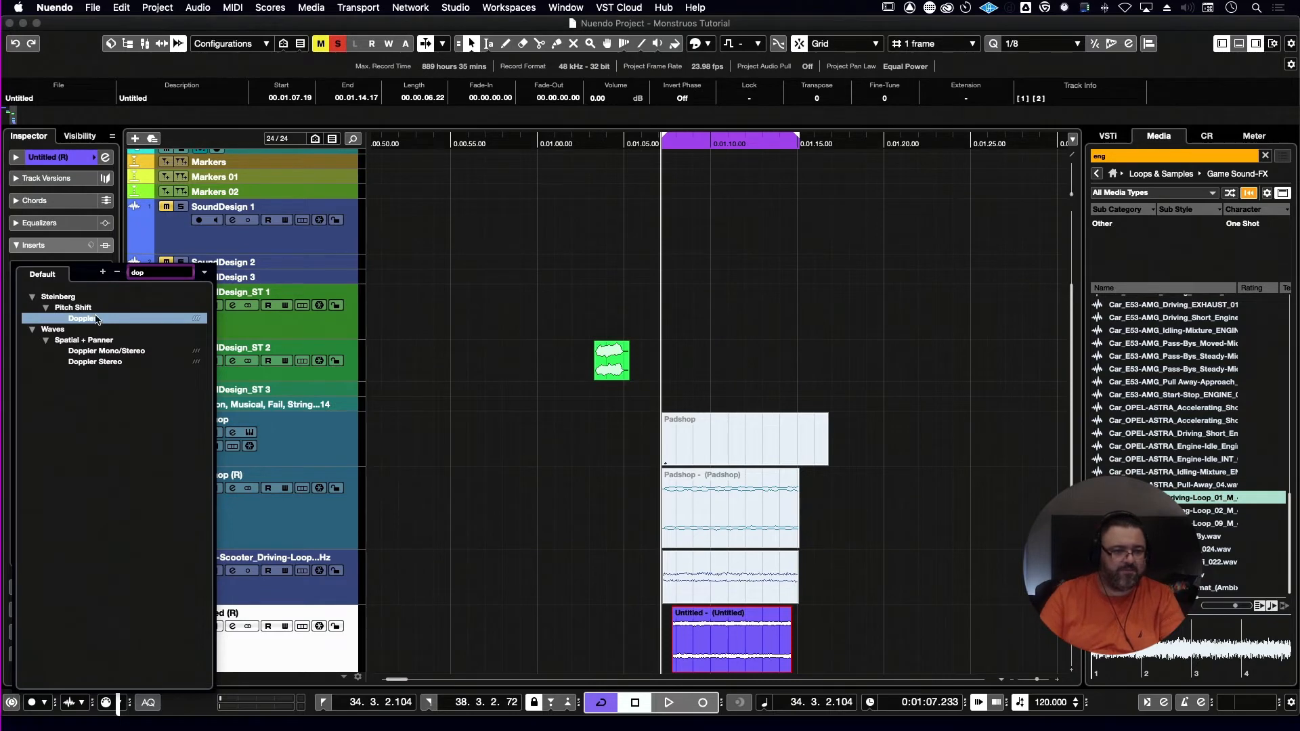
click(96, 319)
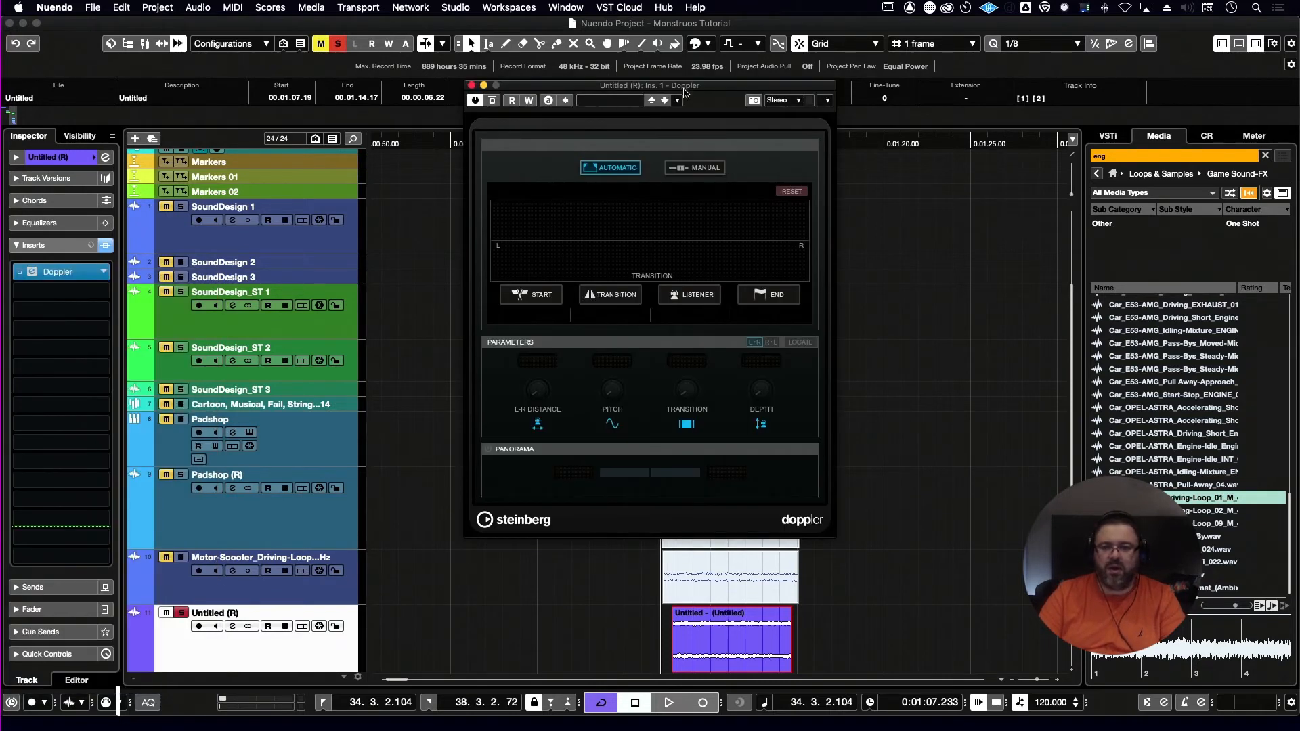
drag(684, 93, 1026, 170)
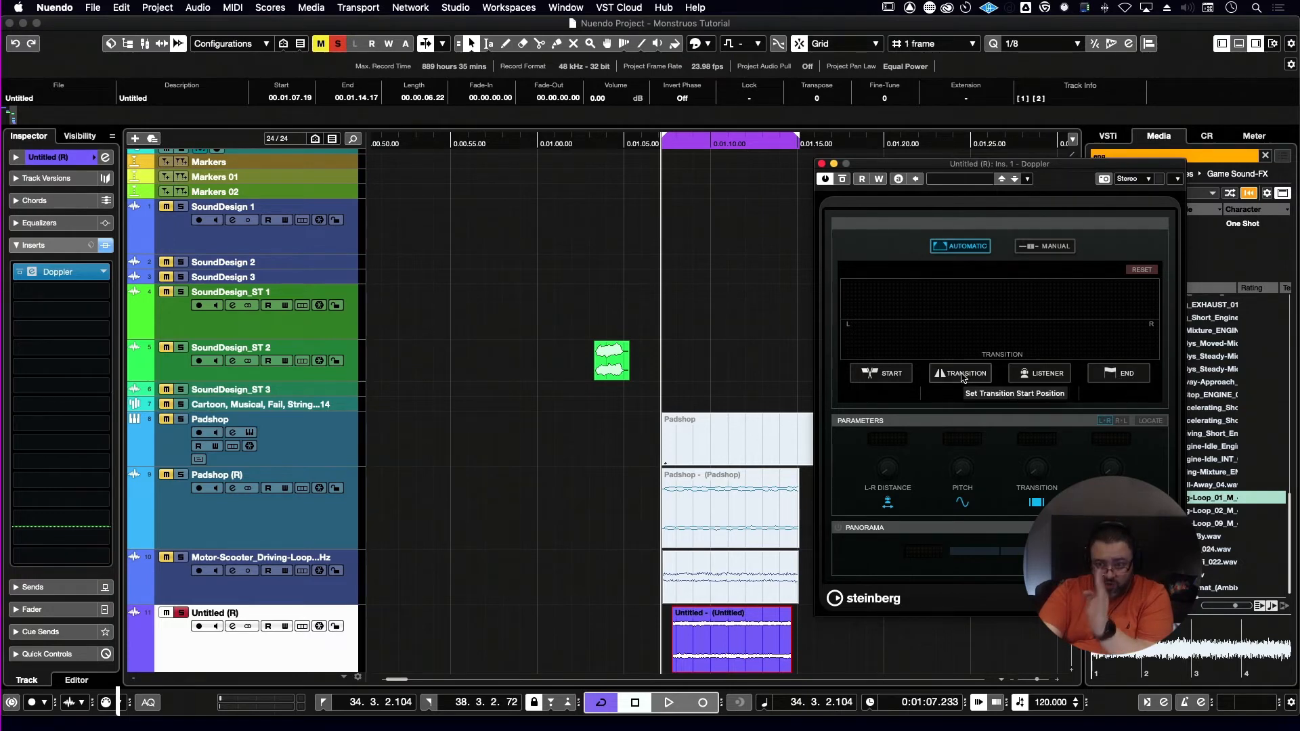
- Set Doppler's start position to 0:01:07.859 and, with the right locator moved to 36.3.3.86, its end position to 0:01:11.341
click(1035, 376)
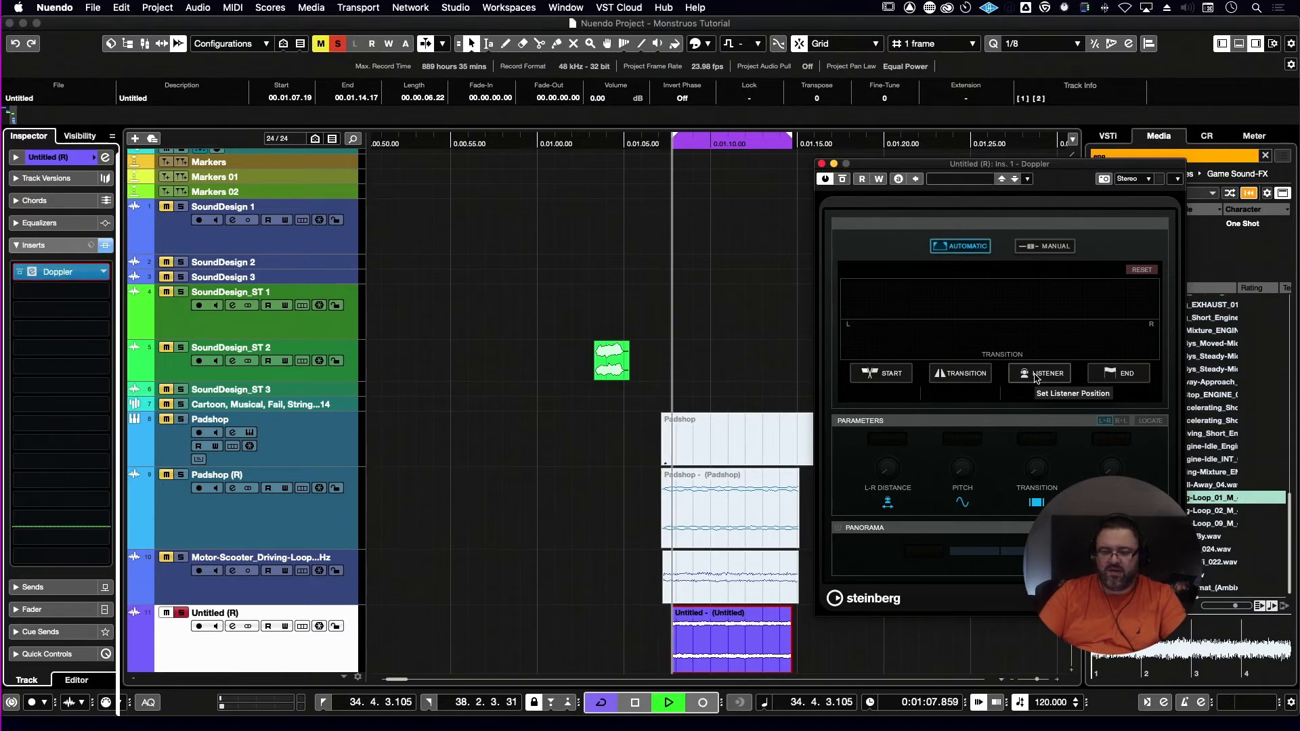
click(883, 377)
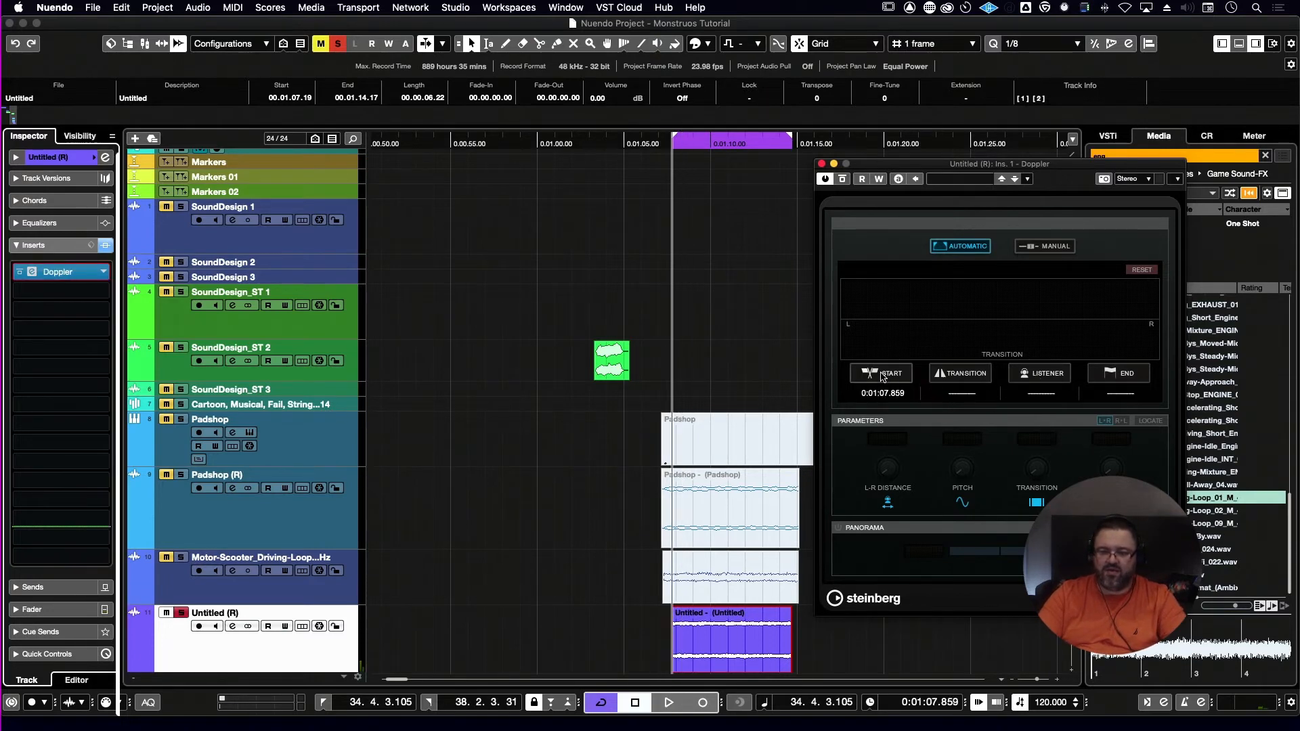
key(space)
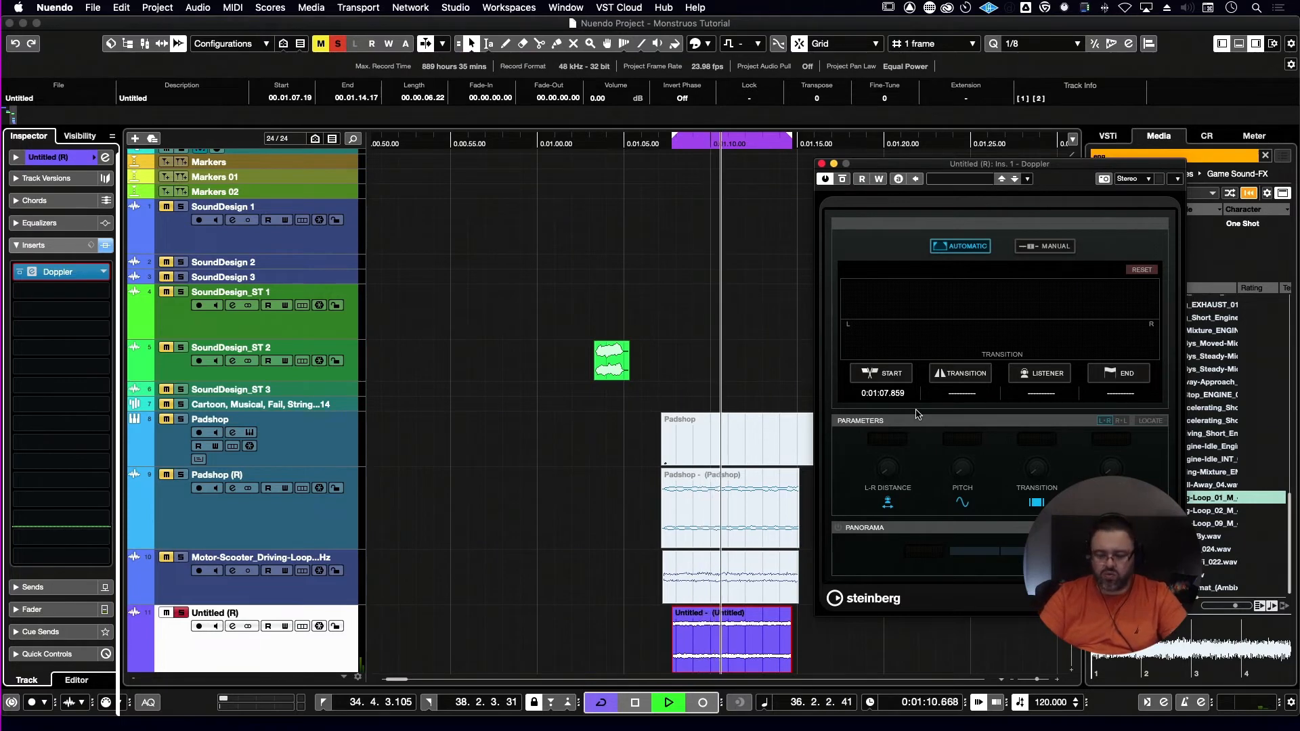
key(KP_2)
key(space)
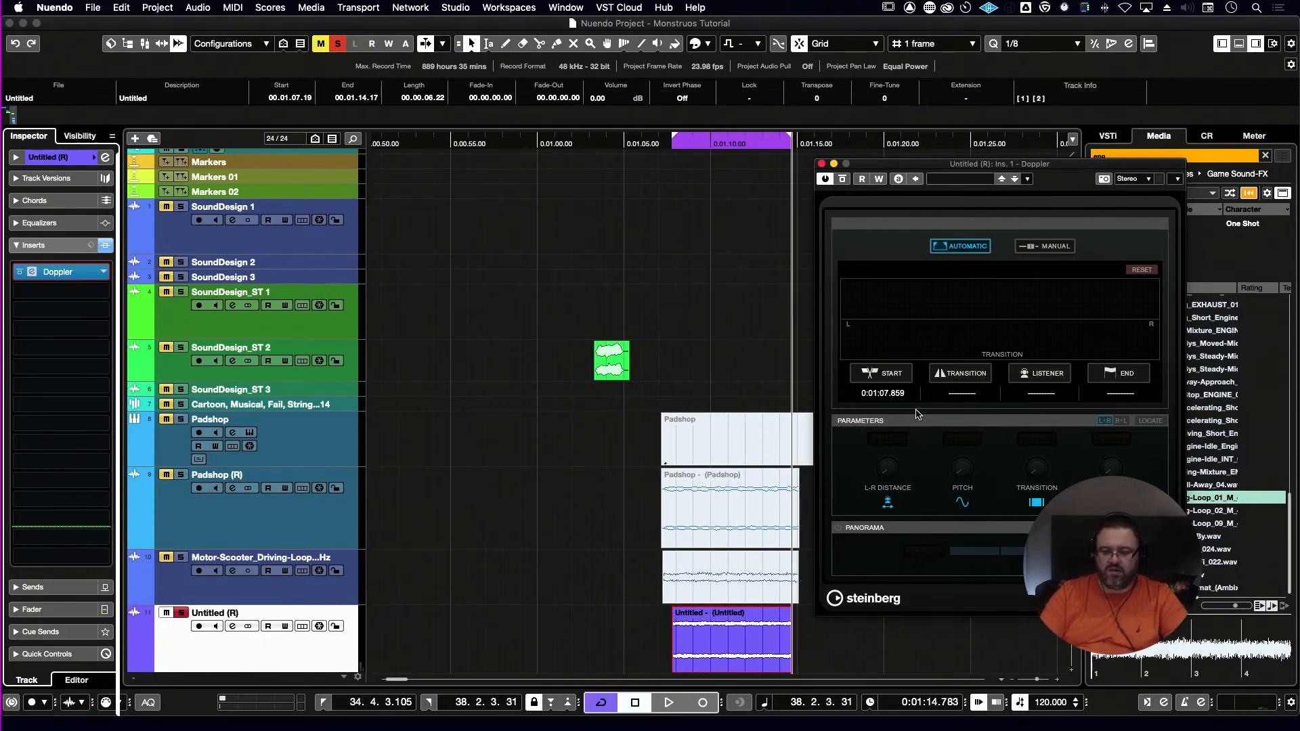
key(KP_Subtract)
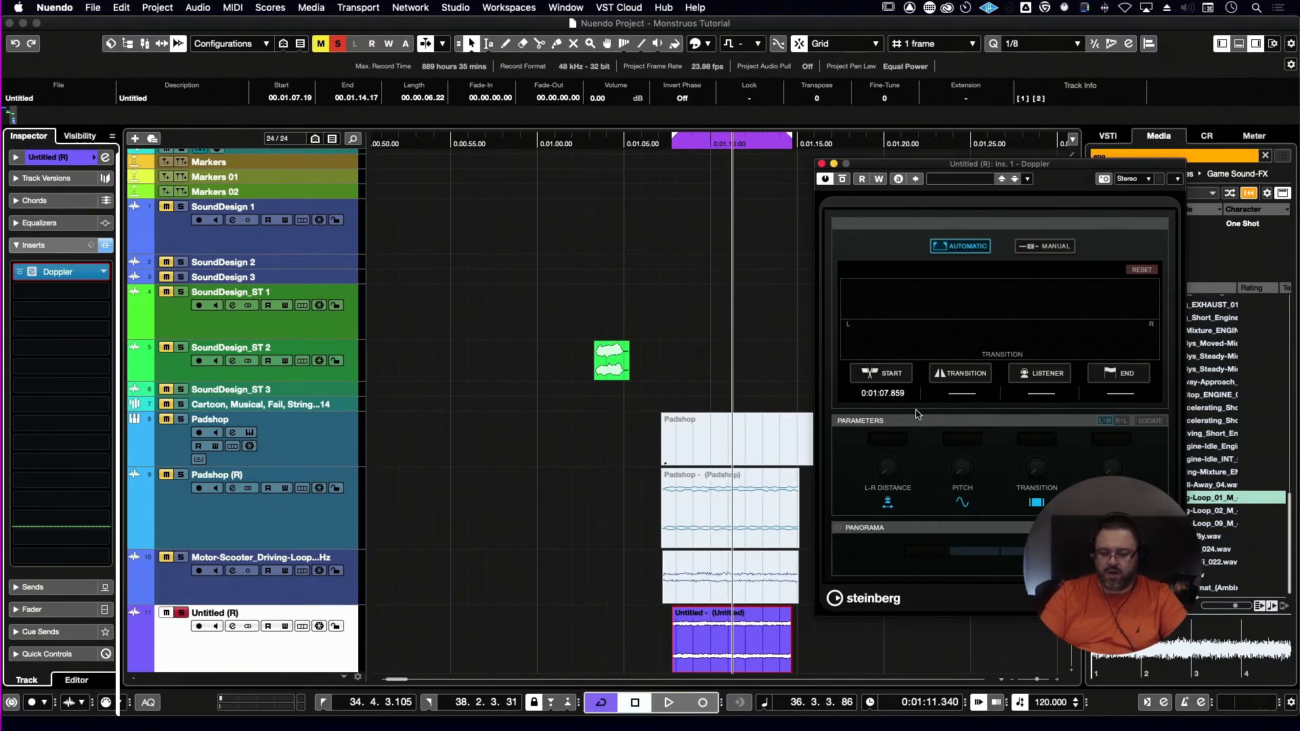
key(super+2)
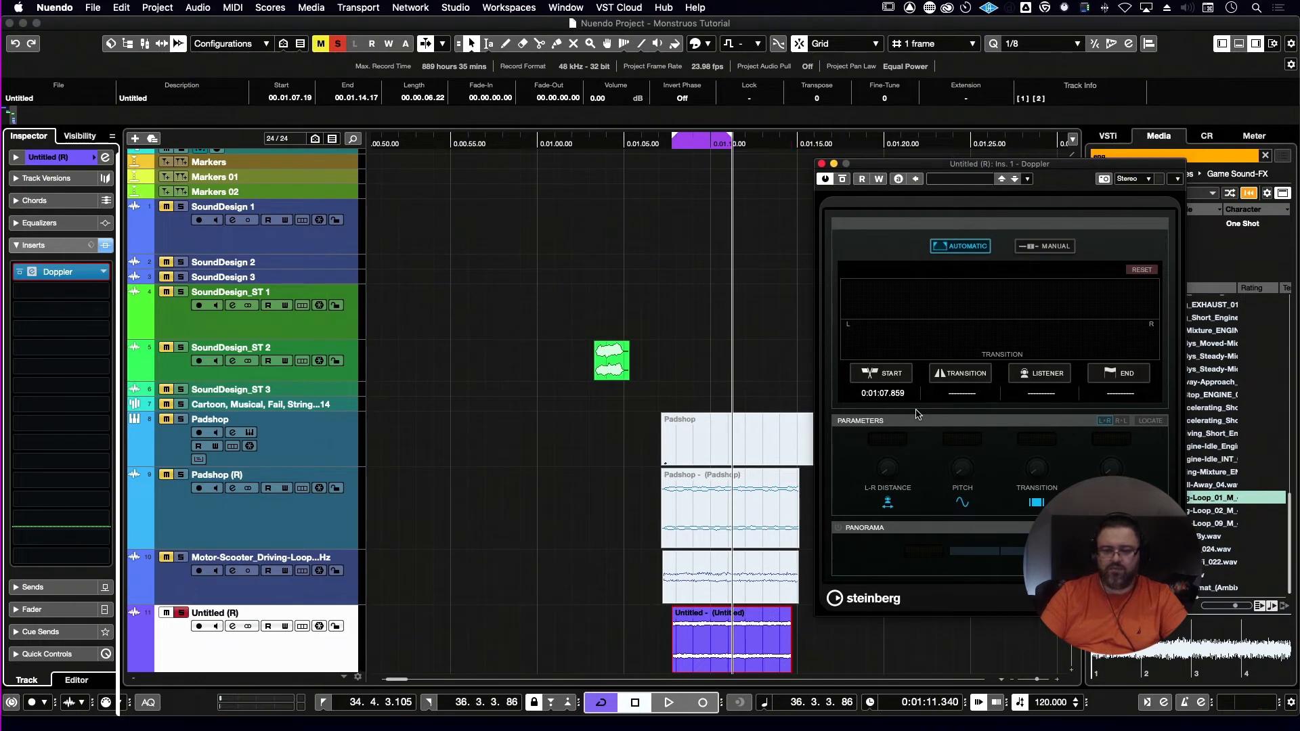
click(1132, 373)
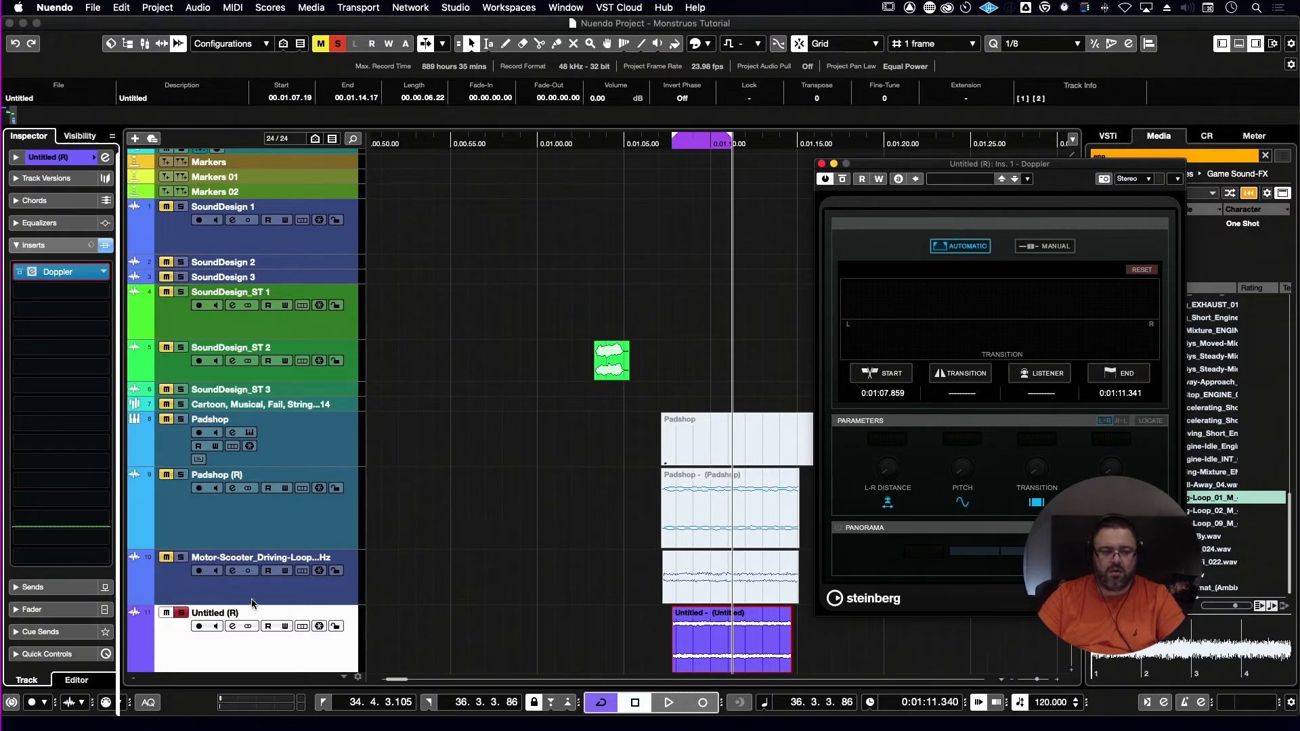
- Unsolo the Untitled (R) track and view Doppler's Manual mode before returning it to Automatic
click(181, 613)
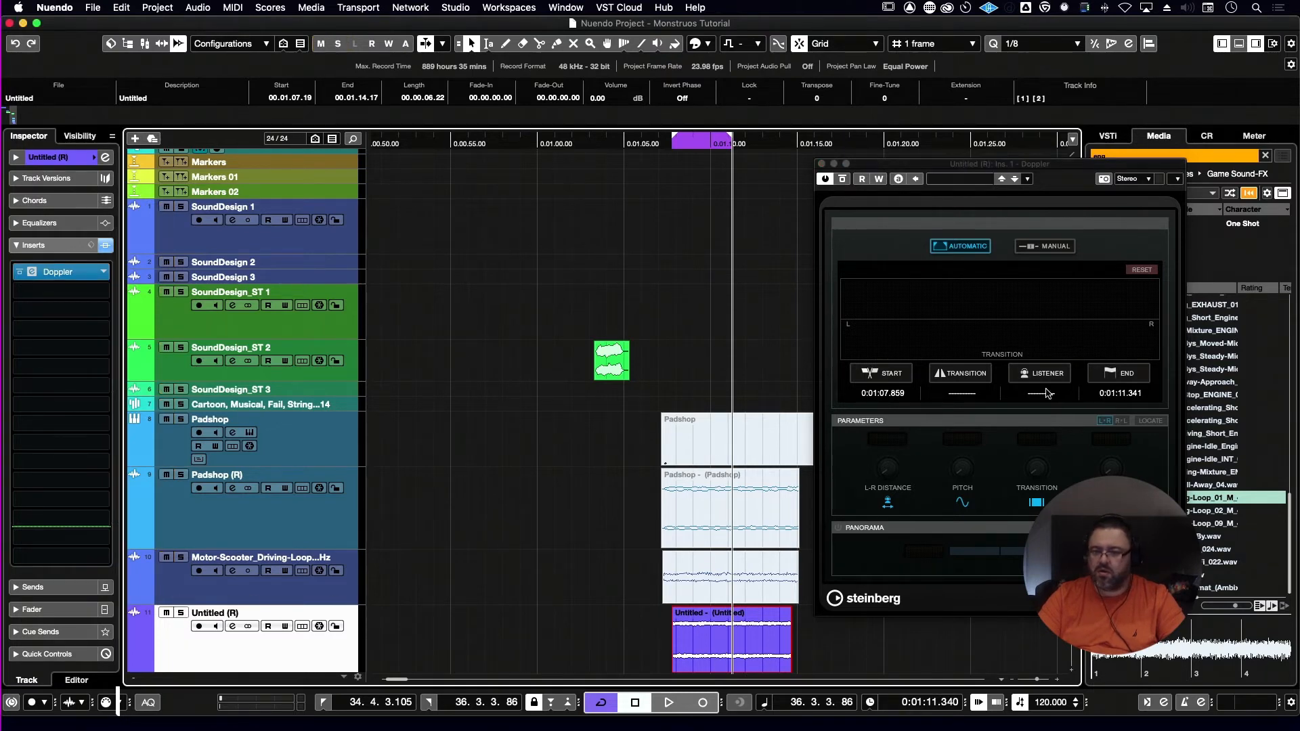
click(1051, 248)
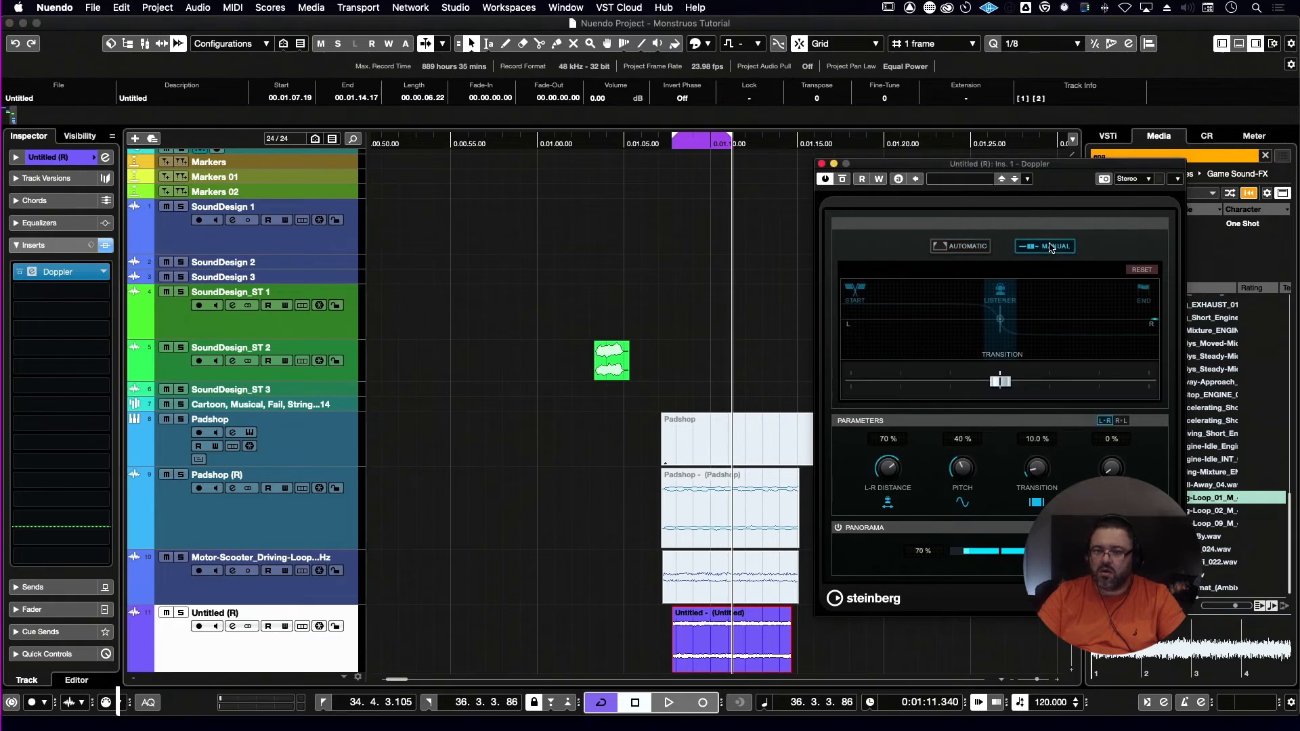
click(961, 246)
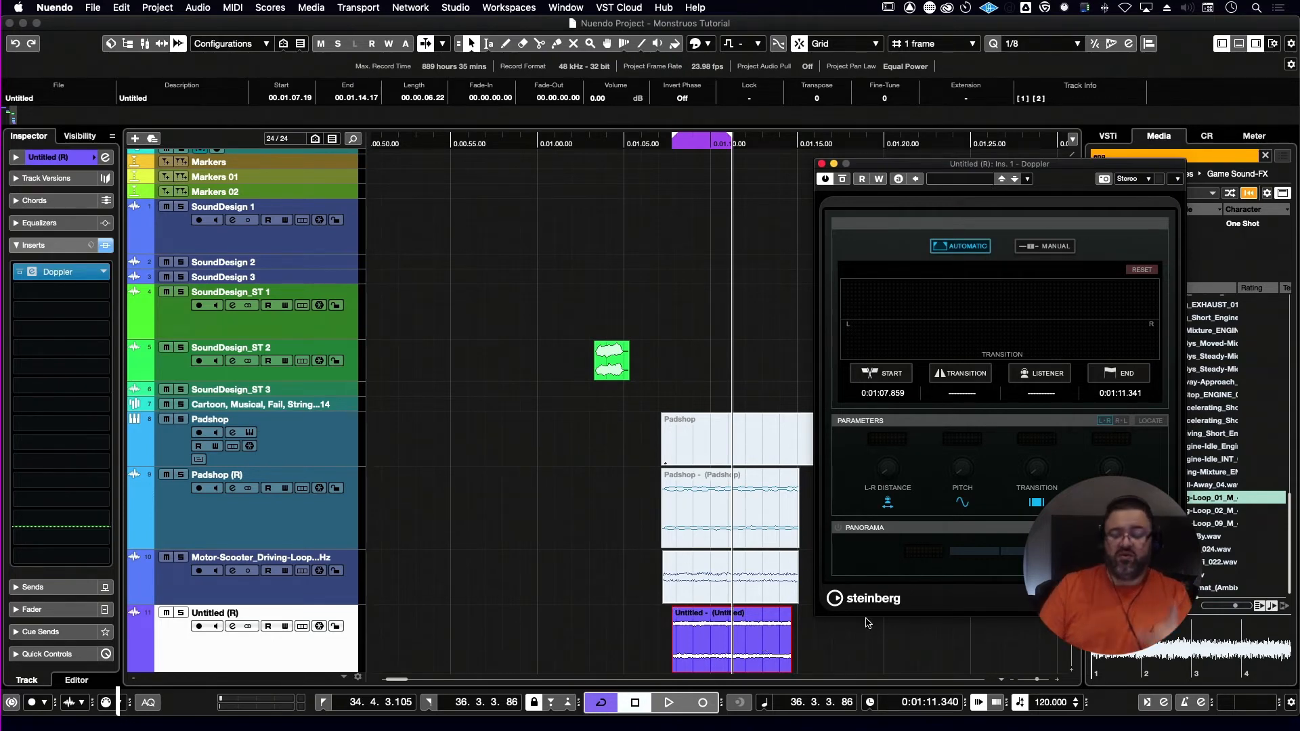
- Try a Doppler start position of 0:01:11.405 in Automatic mode during playback
click(1041, 248)
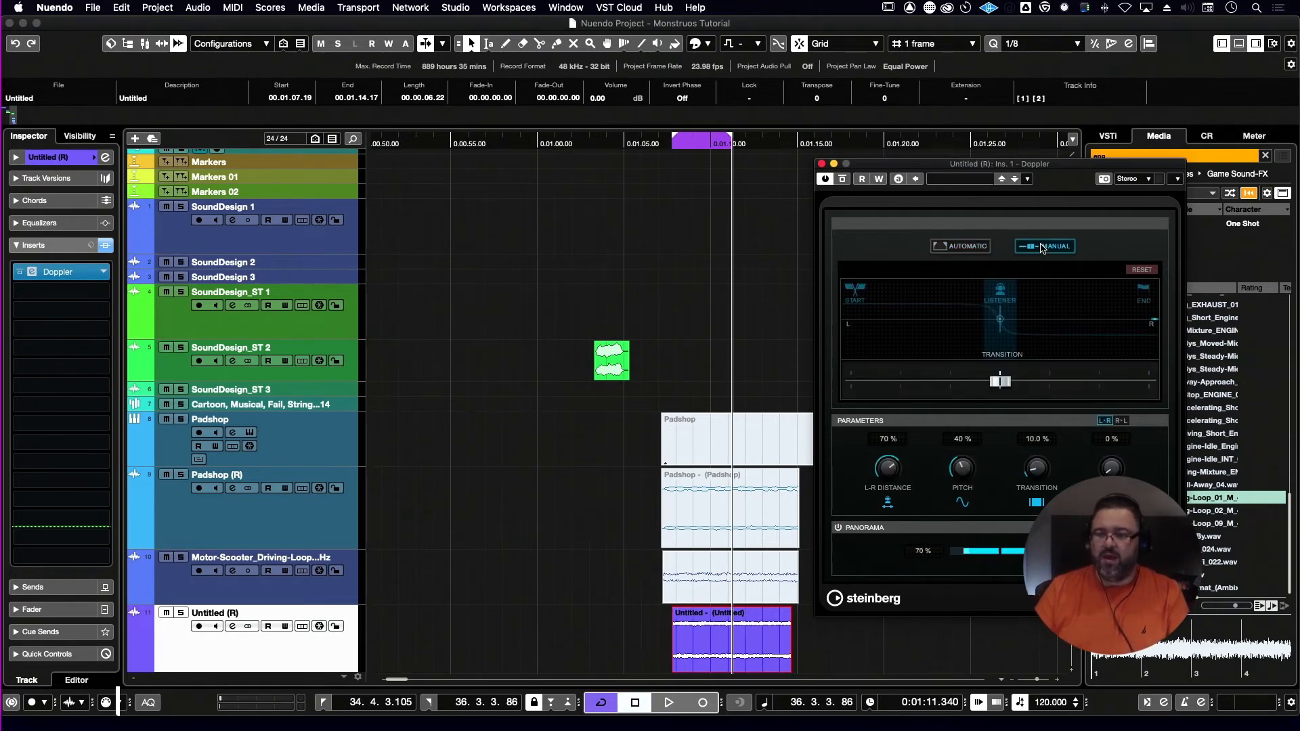
click(968, 247)
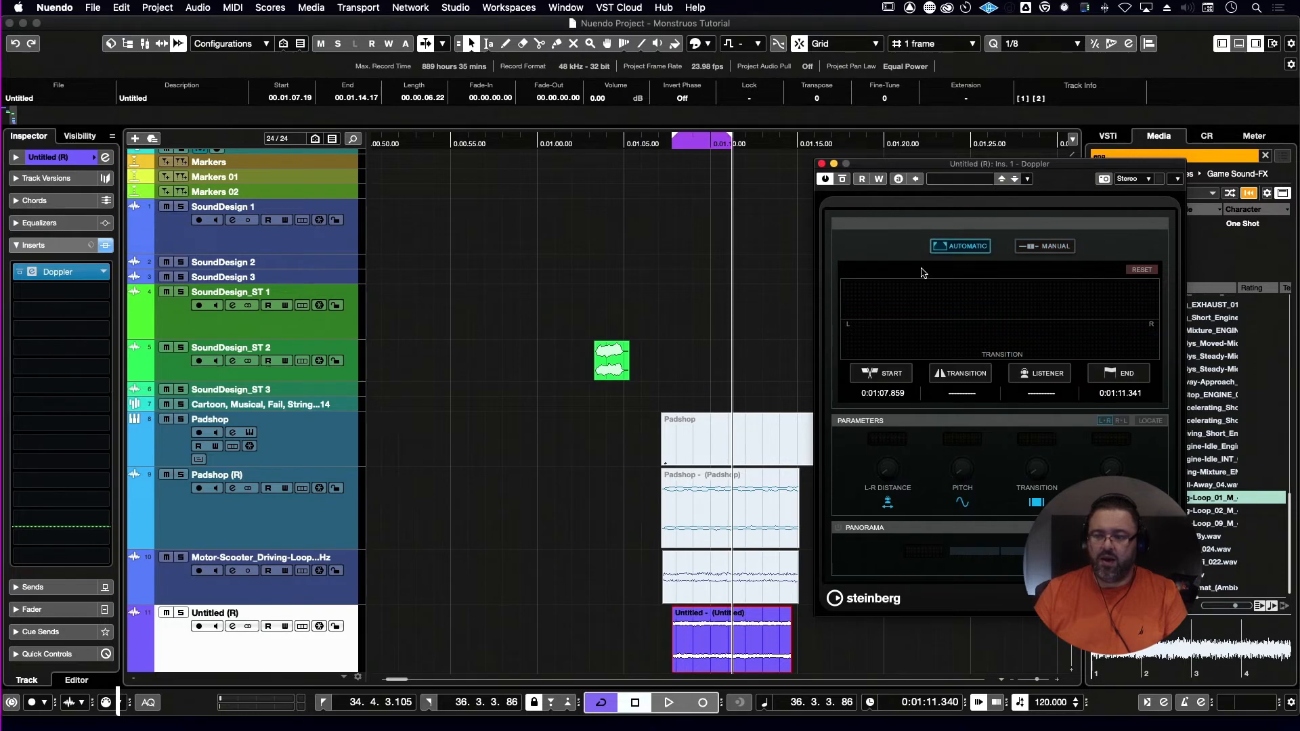
click(889, 374)
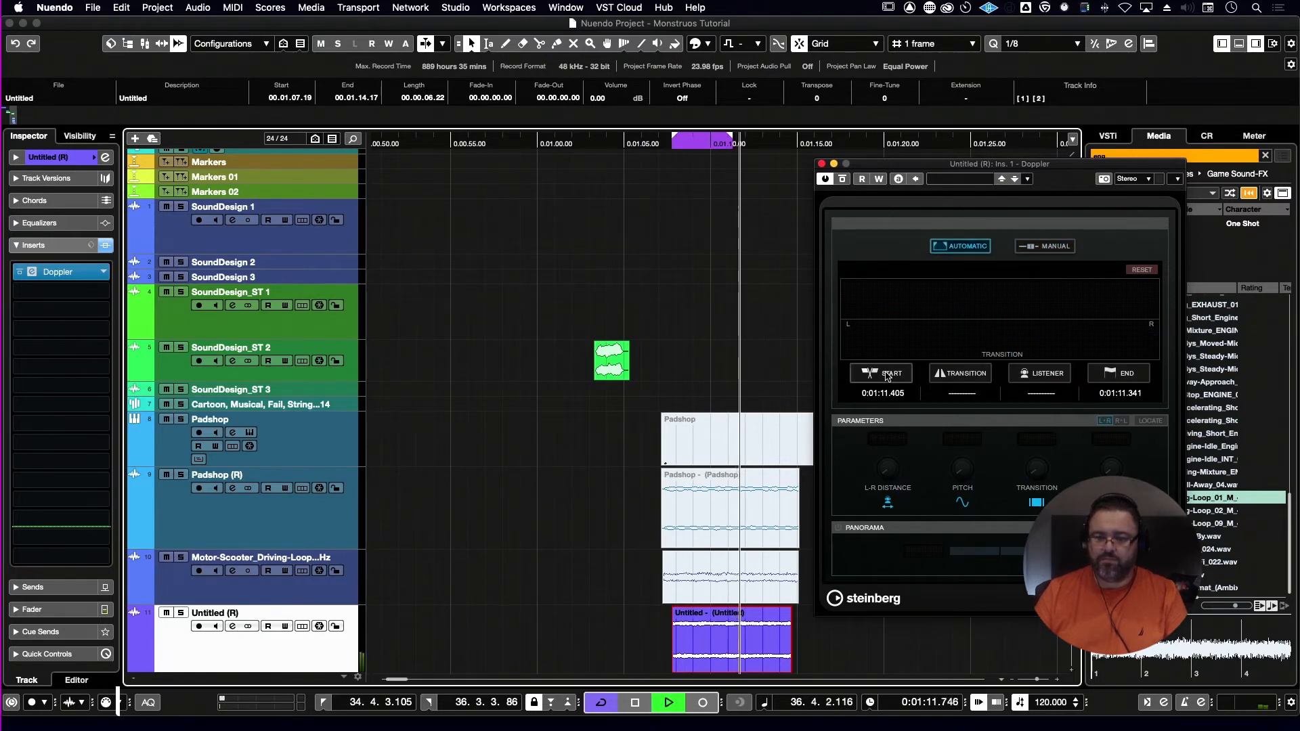
key(space)
key(space)
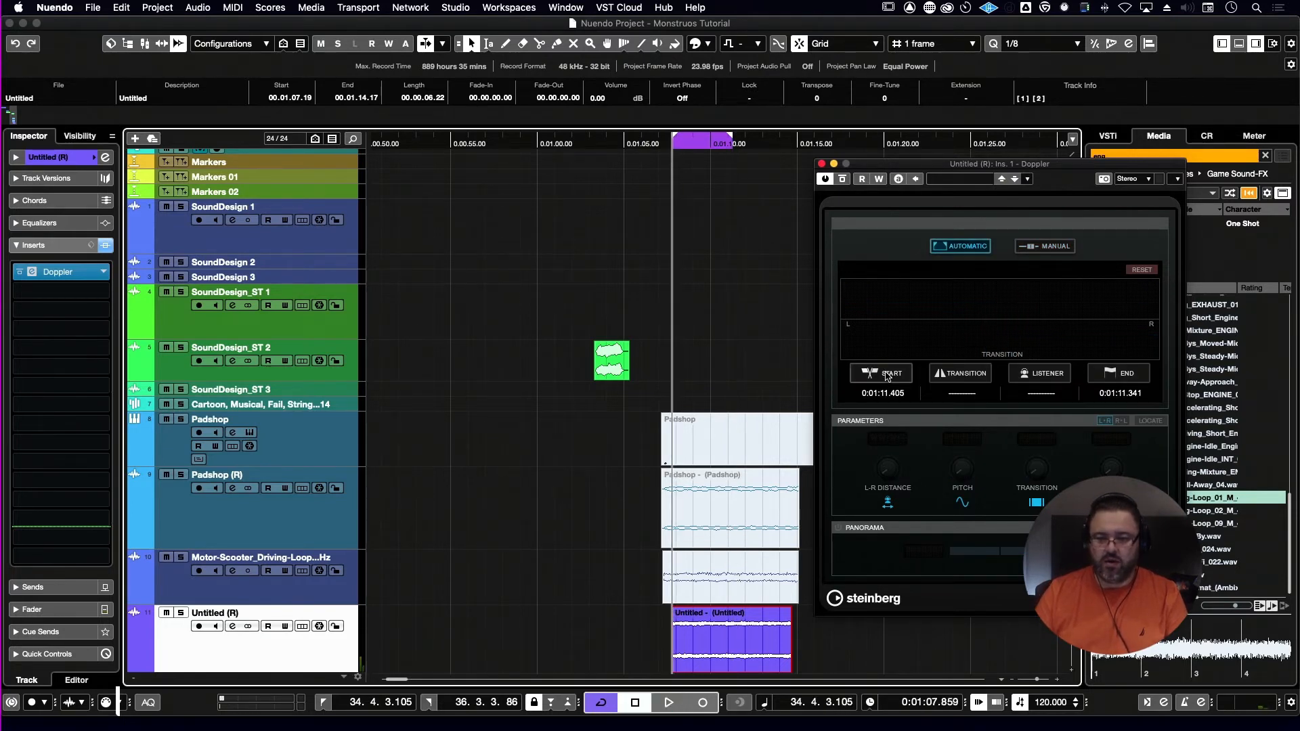
- Switch Doppler to Manual mode and audition the event with the source moved to the far right end of its path
click(1056, 248)
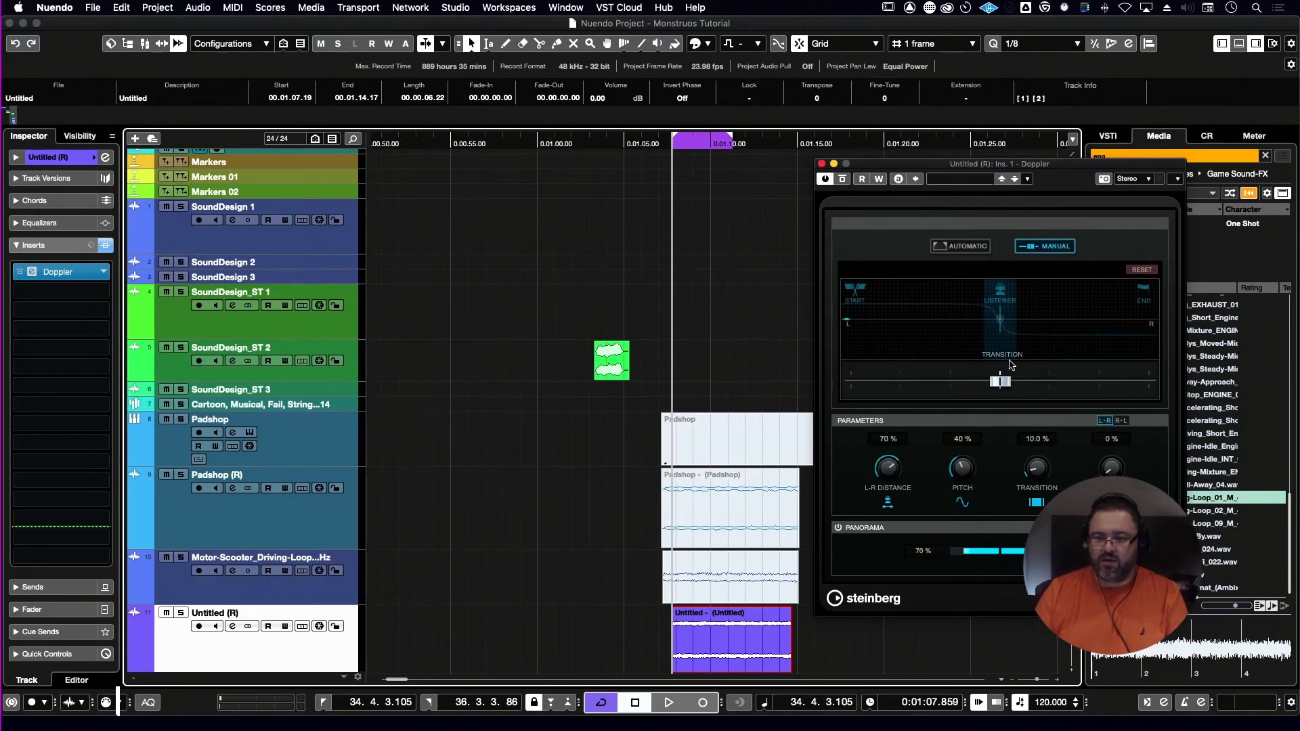
drag(1001, 381, 1296, 386)
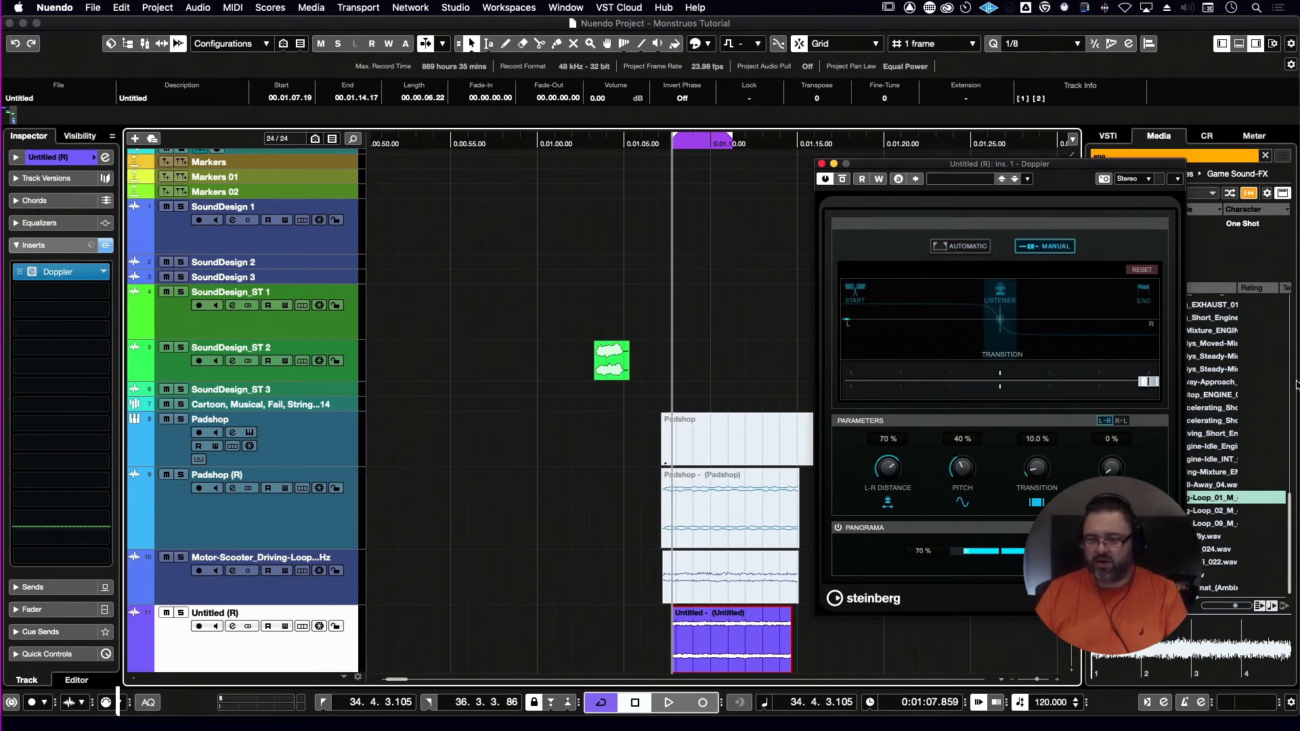
key(space)
mouse_move(1151, 383)
mouse_down()
mouse_move(859, 384)
mouse_move(826, 408)
mouse_move(894, 383)
mouse_move(1076, 395)
mouse_move(1154, 384)
mouse_up()
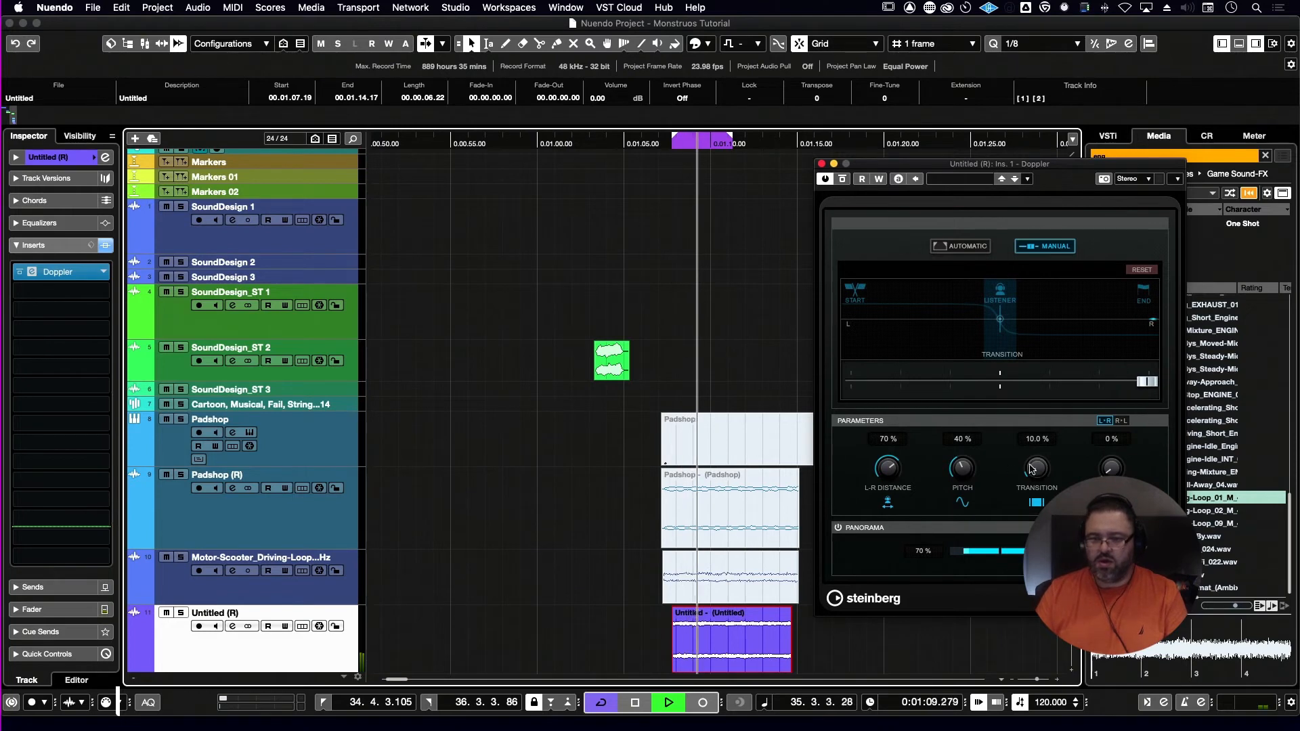
key(space)
- Set Doppler's Transition to 39.5 % and audition the sound while moving the source along its path
drag(1042, 476, 1044, 461)
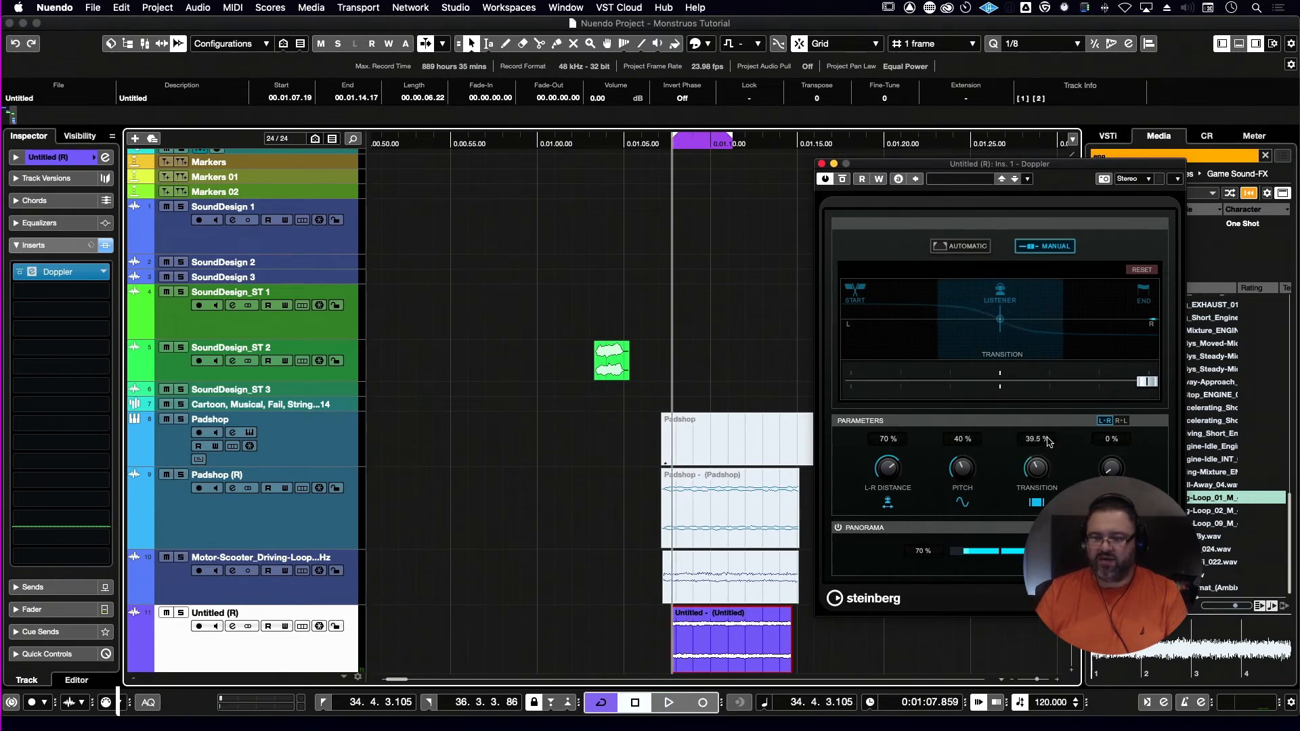
key(space)
mouse_move(1146, 384)
mouse_down()
mouse_move(858, 379)
mouse_move(1156, 358)
mouse_up()
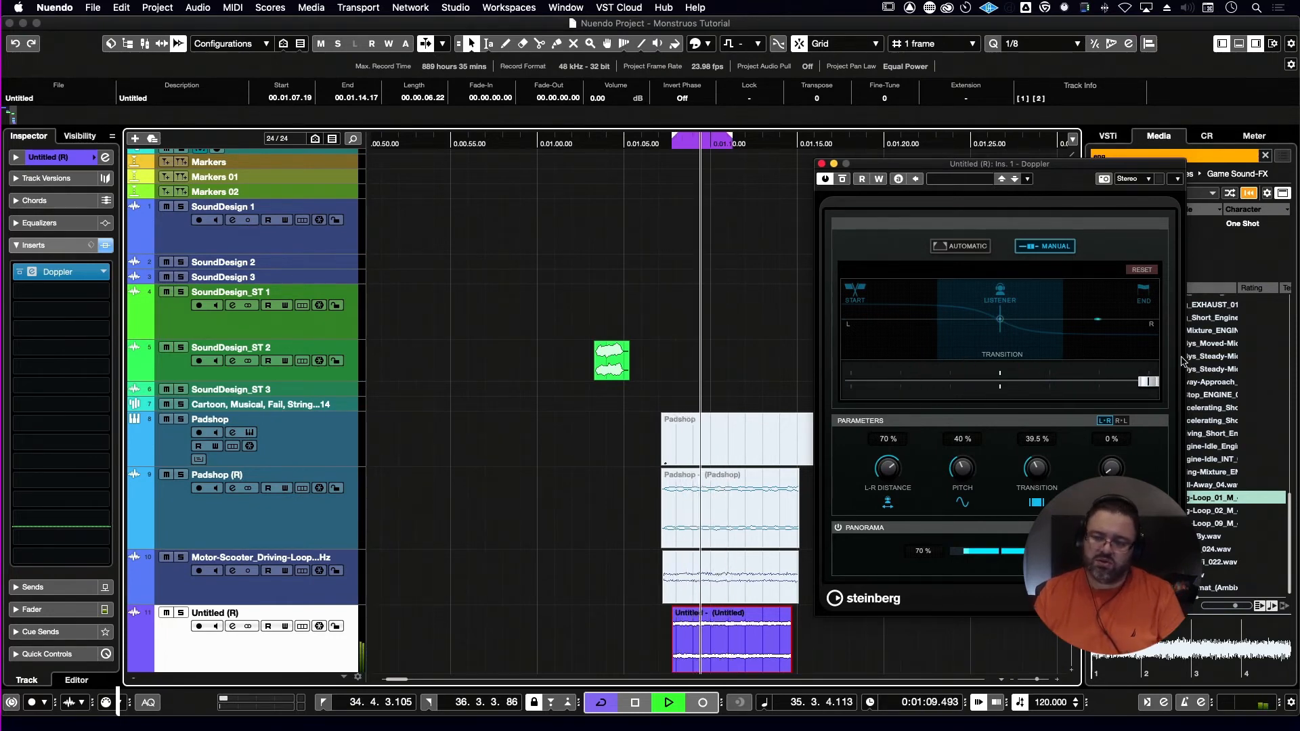
key(space)
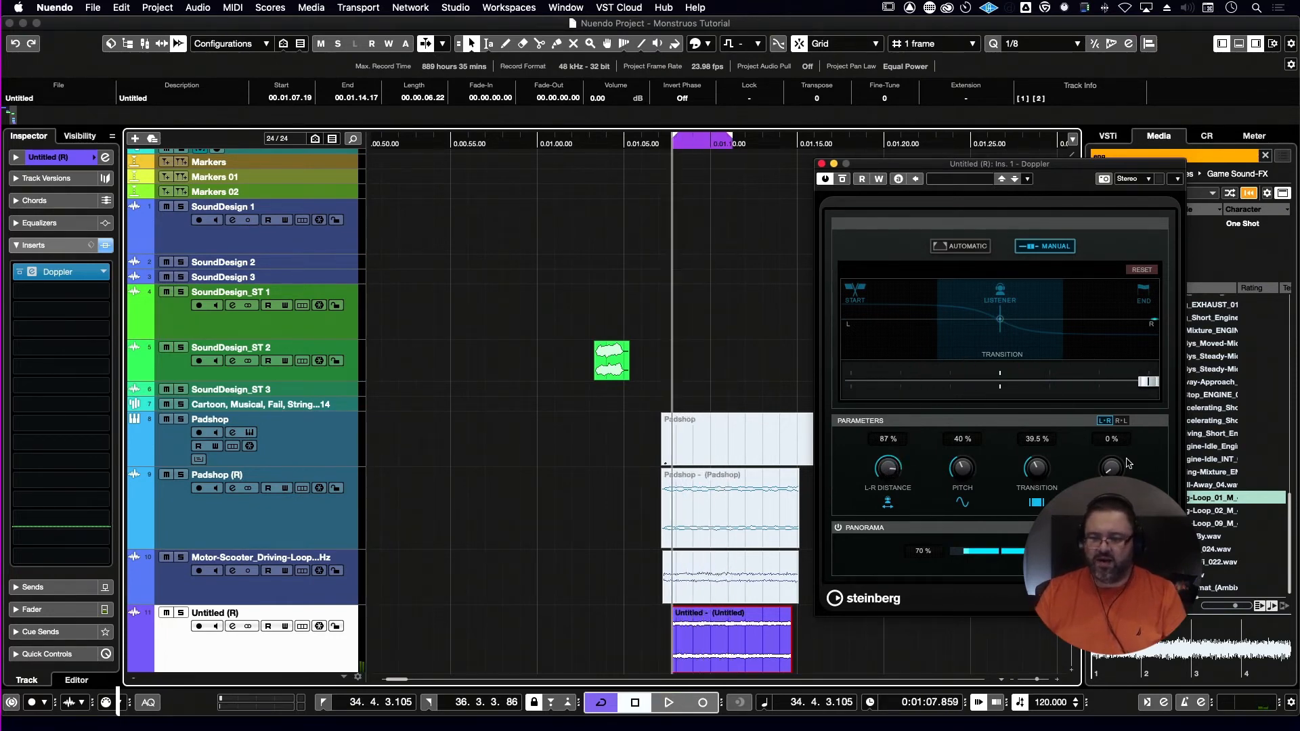
- Set Doppler's L-R Distance to 53 % and its fourth parameter to 76 % while auditioning different source positions
drag(1111, 466, 1129, 395)
drag(857, 383, 1102, 383)
key(space)
key(space)
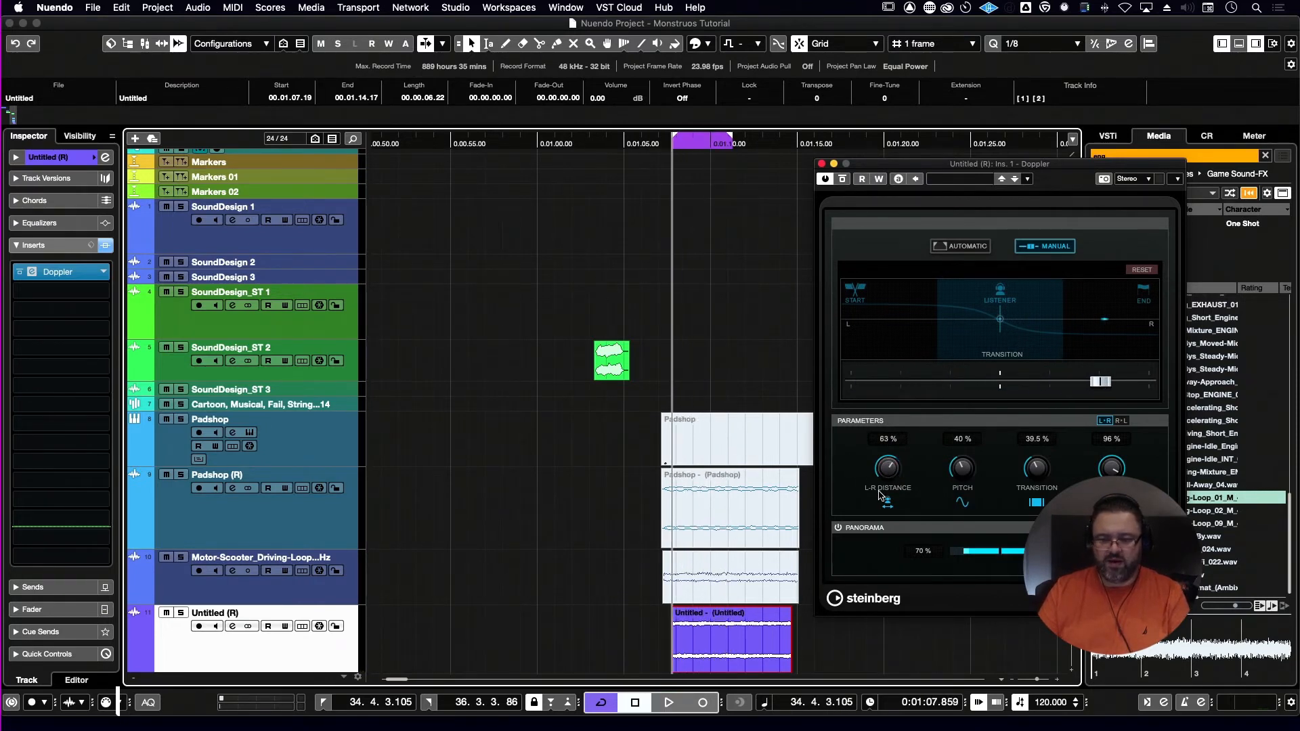
key(space)
drag(1100, 383, 1065, 369)
drag(1110, 467, 1110, 491)
key(space)
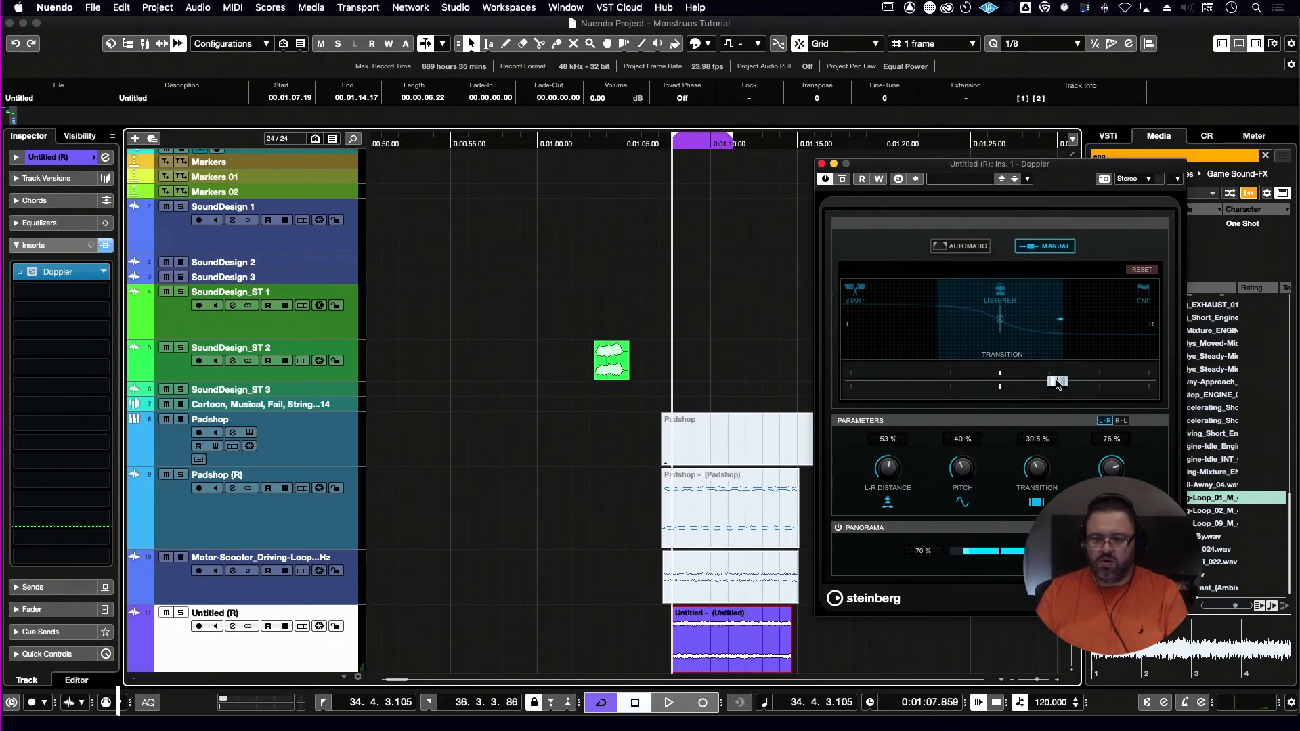
- Audition a manual pass of the source from the far left of Doppler's path to beyond the listener's right
drag(1059, 385, 694, 388)
key(space)
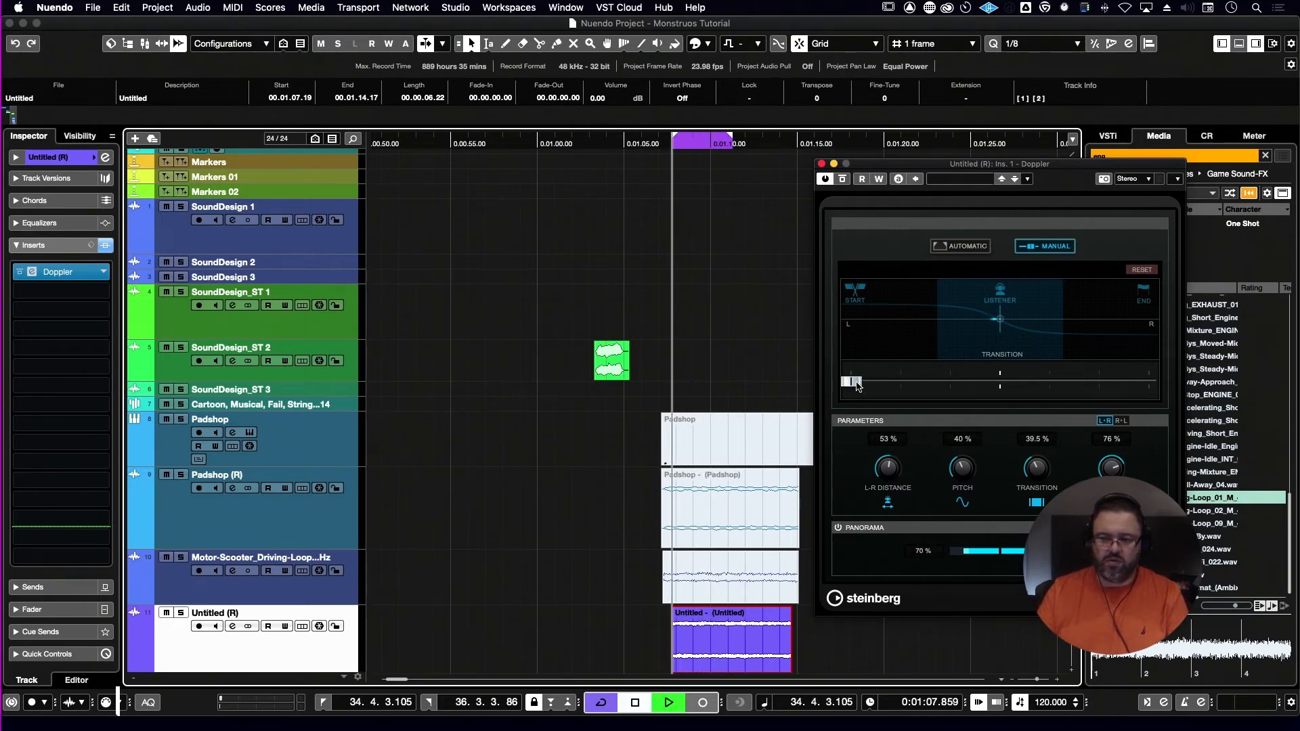
drag(850, 382, 1104, 381)
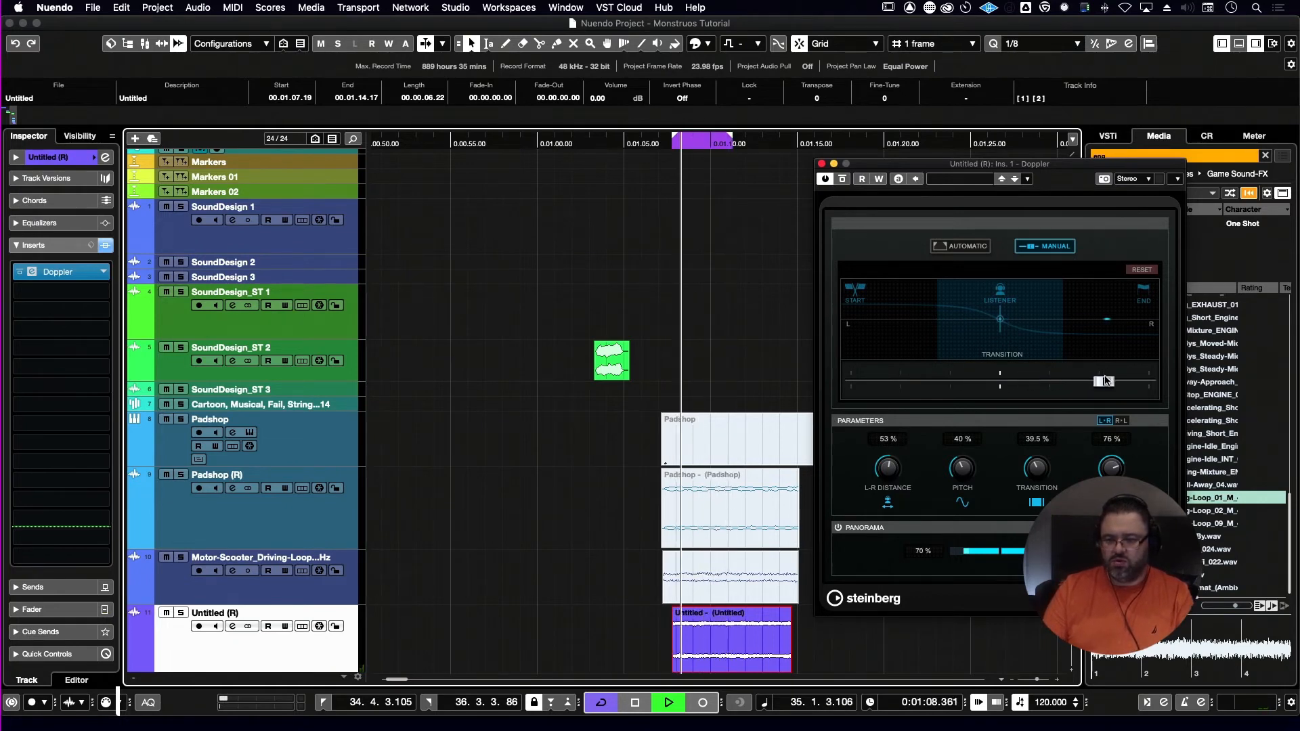
key(space)
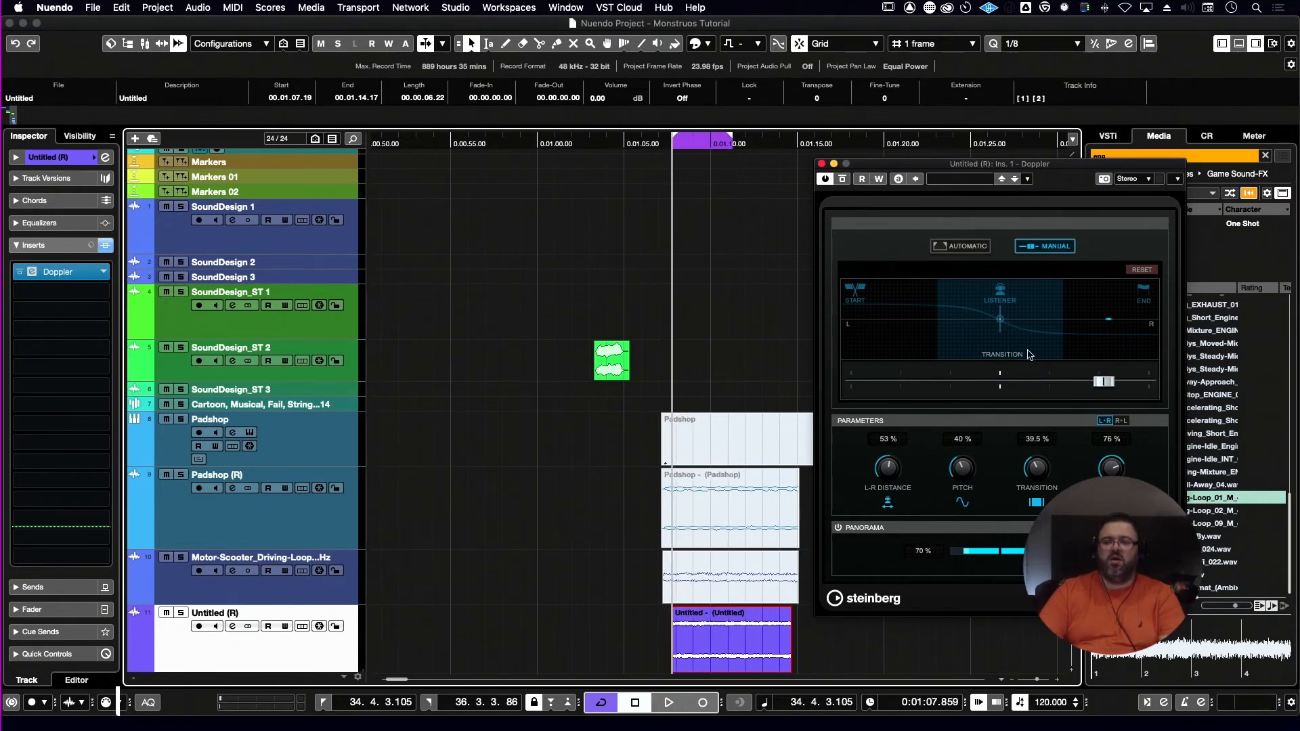
- Return Doppler to Automatic mode, with the start position at 0:01:07.859 and the transition and listener positions at 0:01:09.044
click(960, 246)
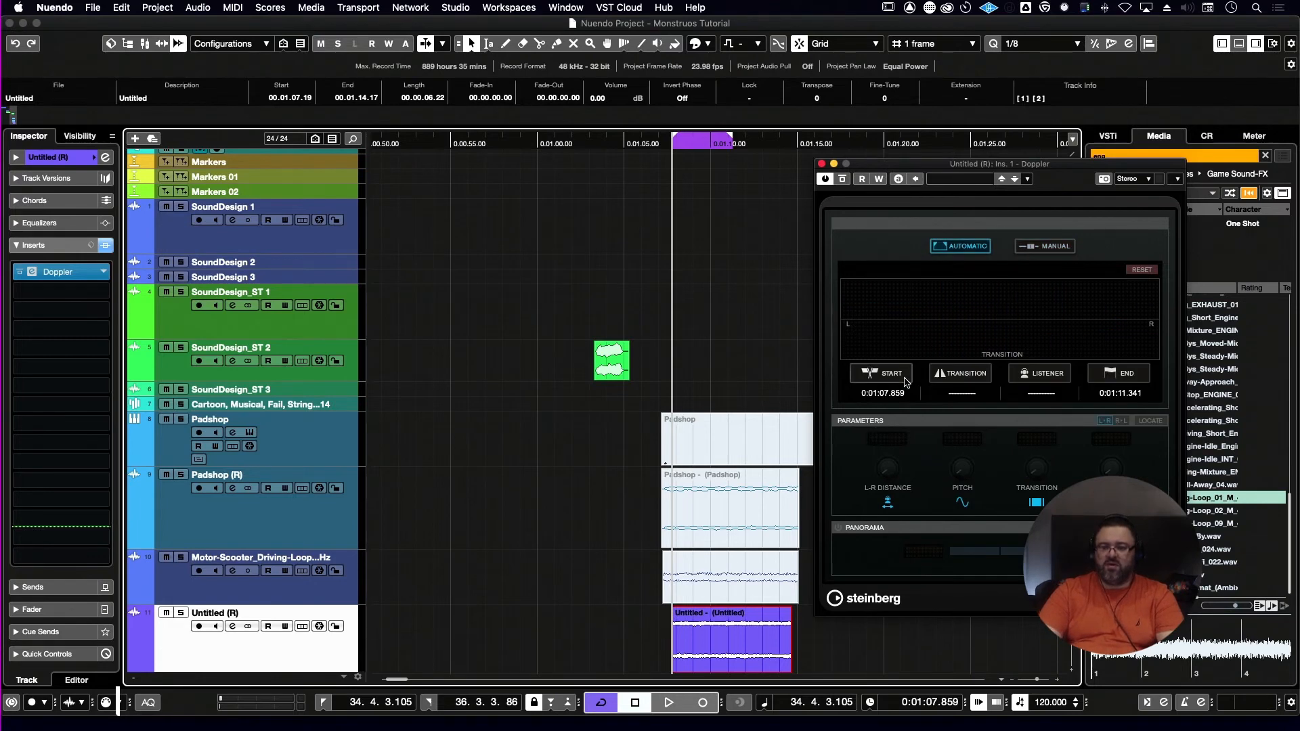
key(KP_2)
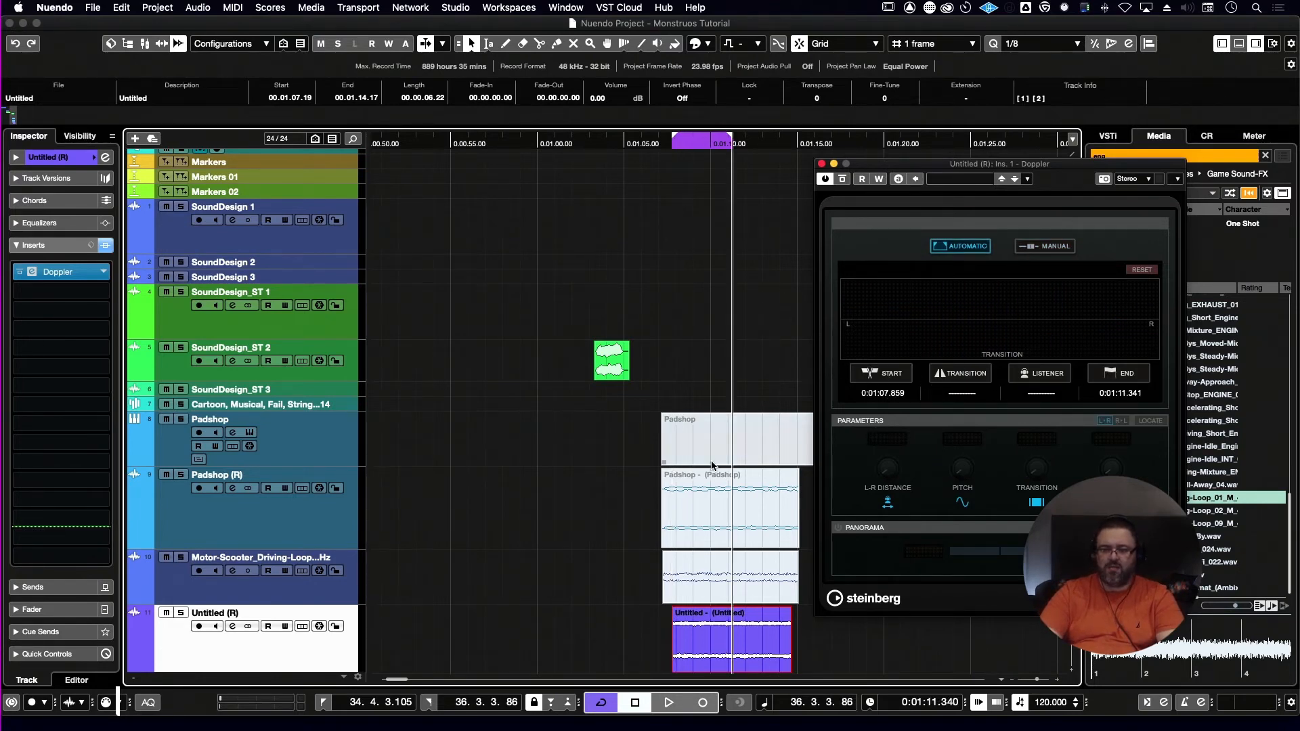
key(KP_Subtract)
key(KP_Subtract)
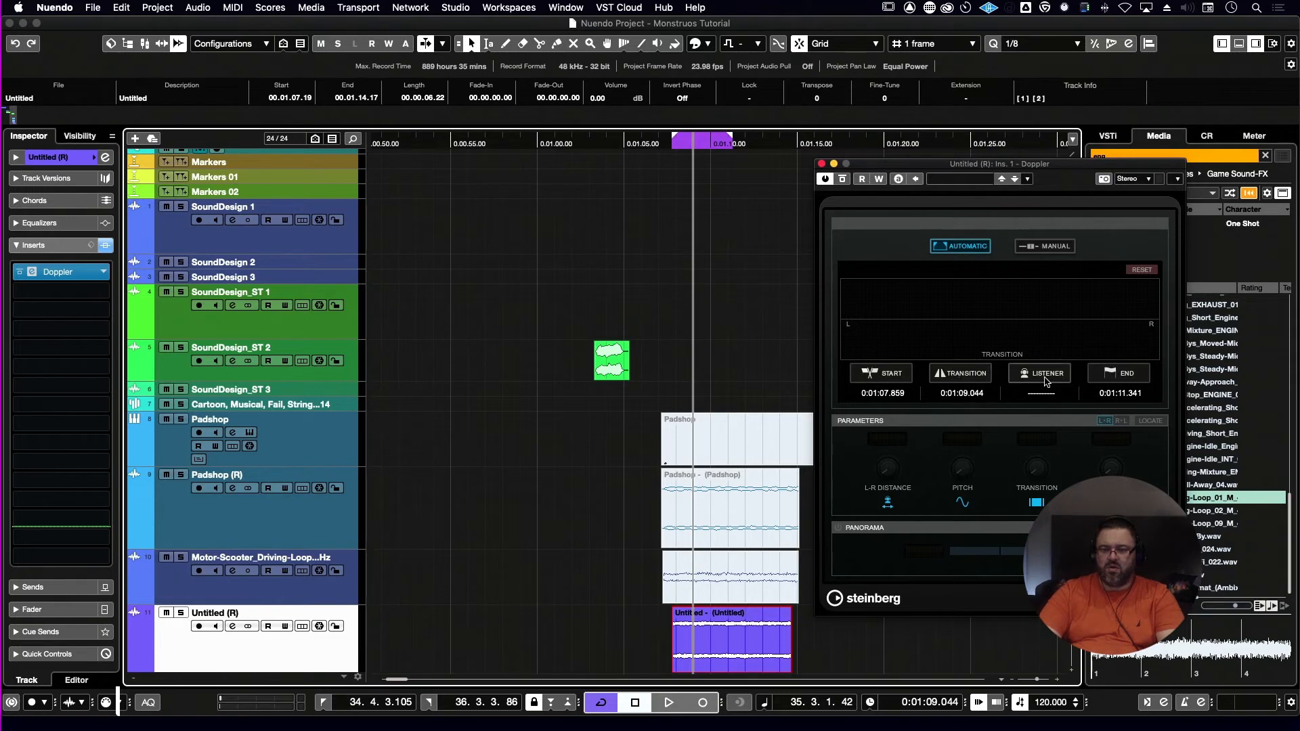
key(space)
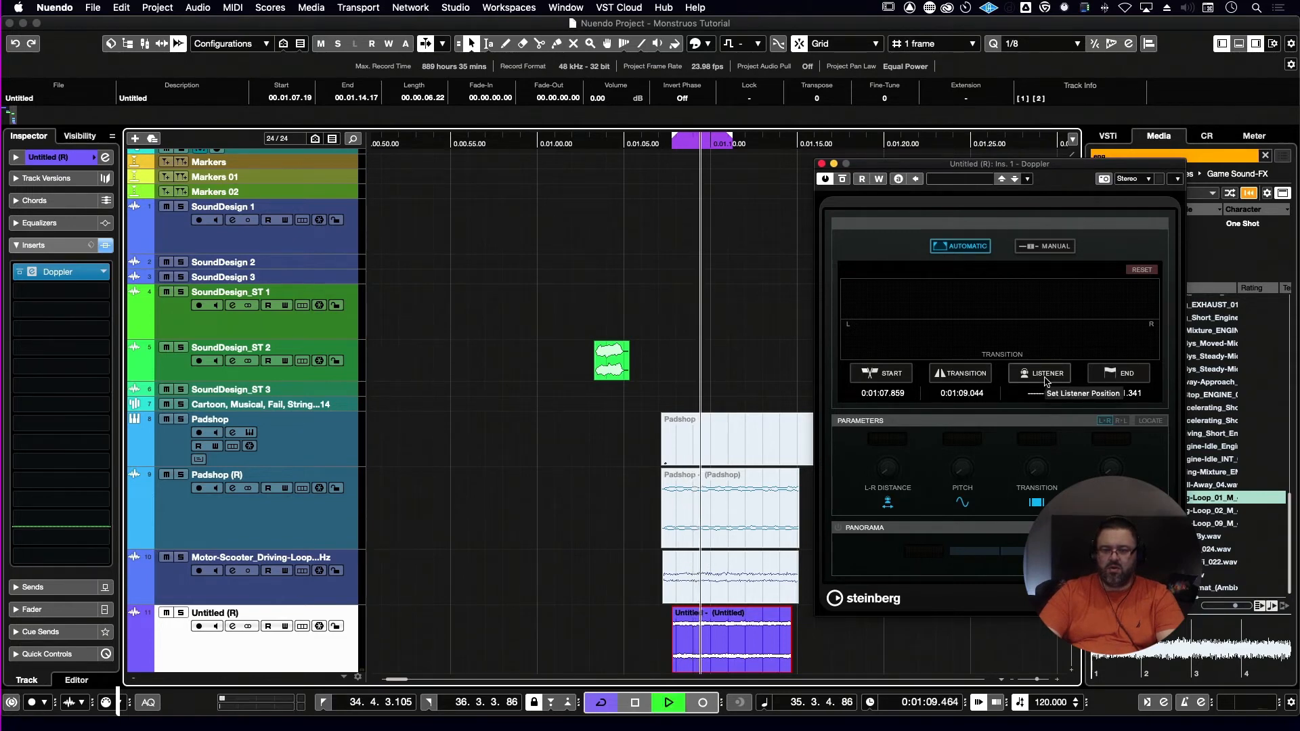
key(space)
click(1045, 376)
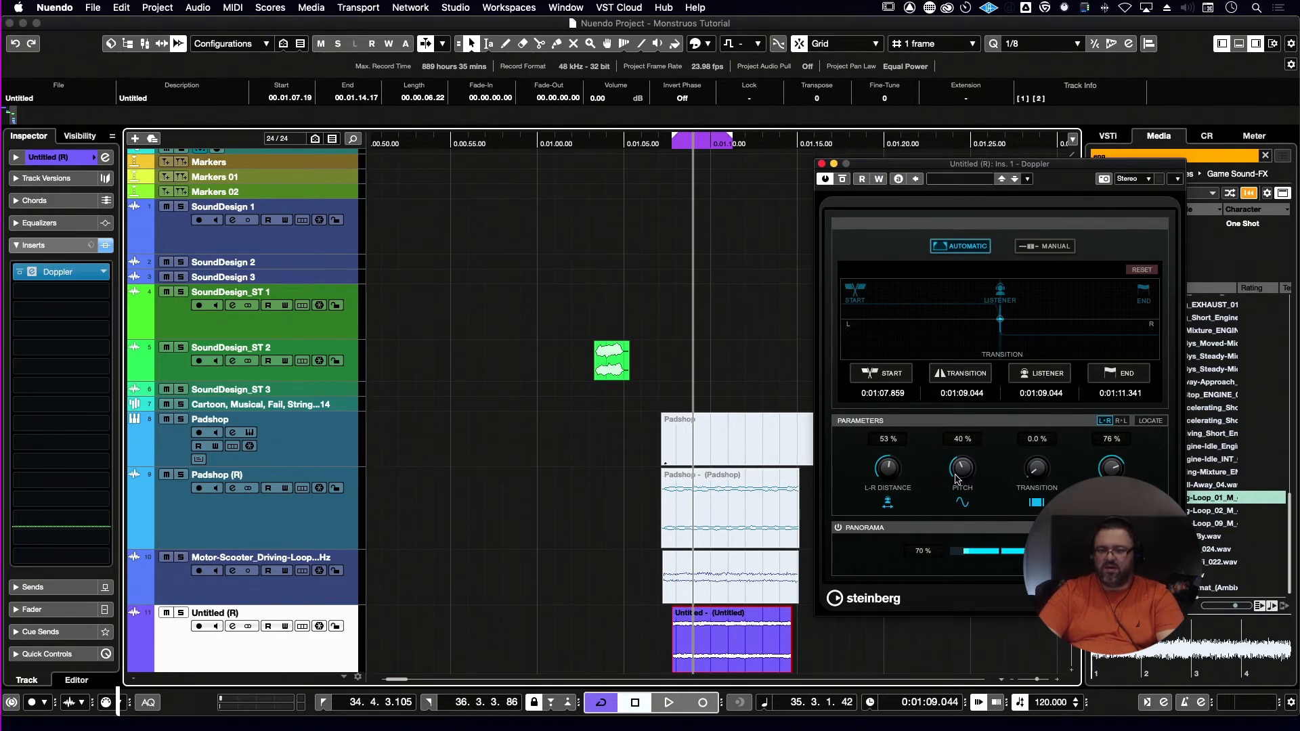
- Set Doppler's Transition to 37.5 %, Pitch to 63 %, L-R Distance to 30 % and the fourth parameter to 62 % while auditioning
drag(1036, 468, 1057, 435)
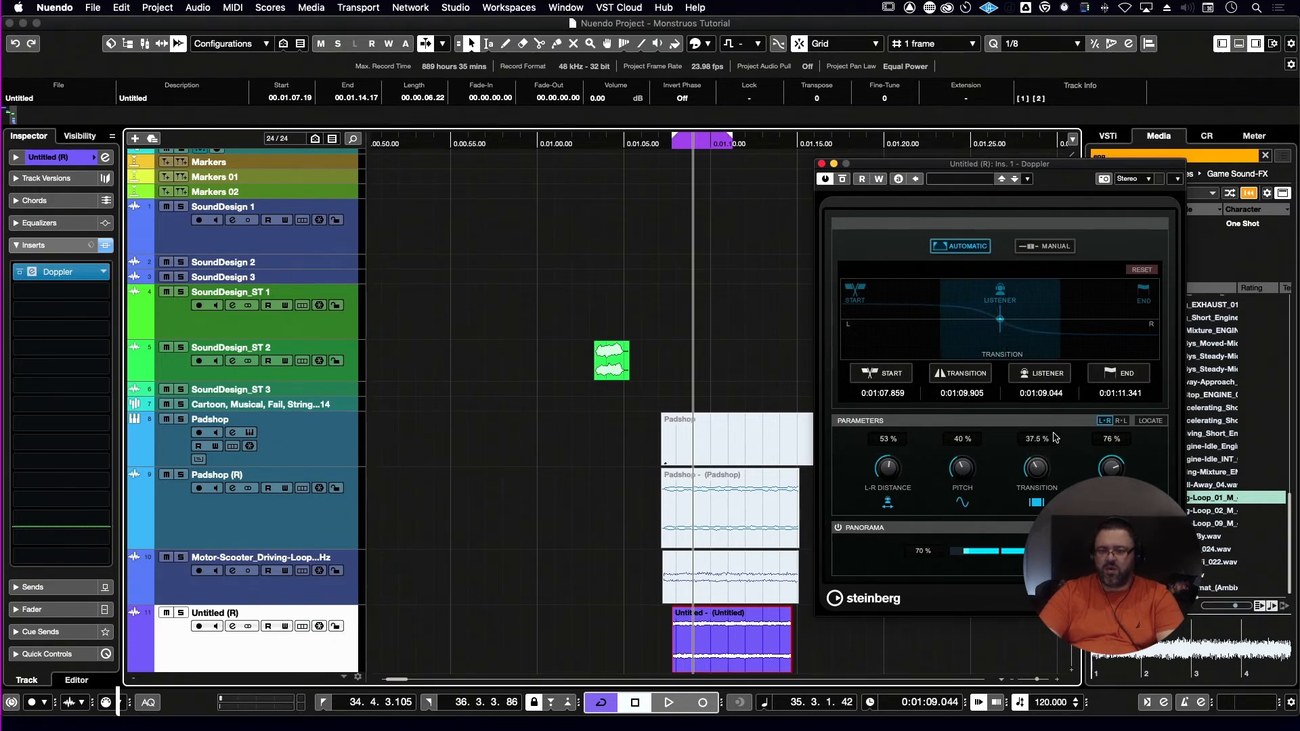
key(KP_1)
key(space)
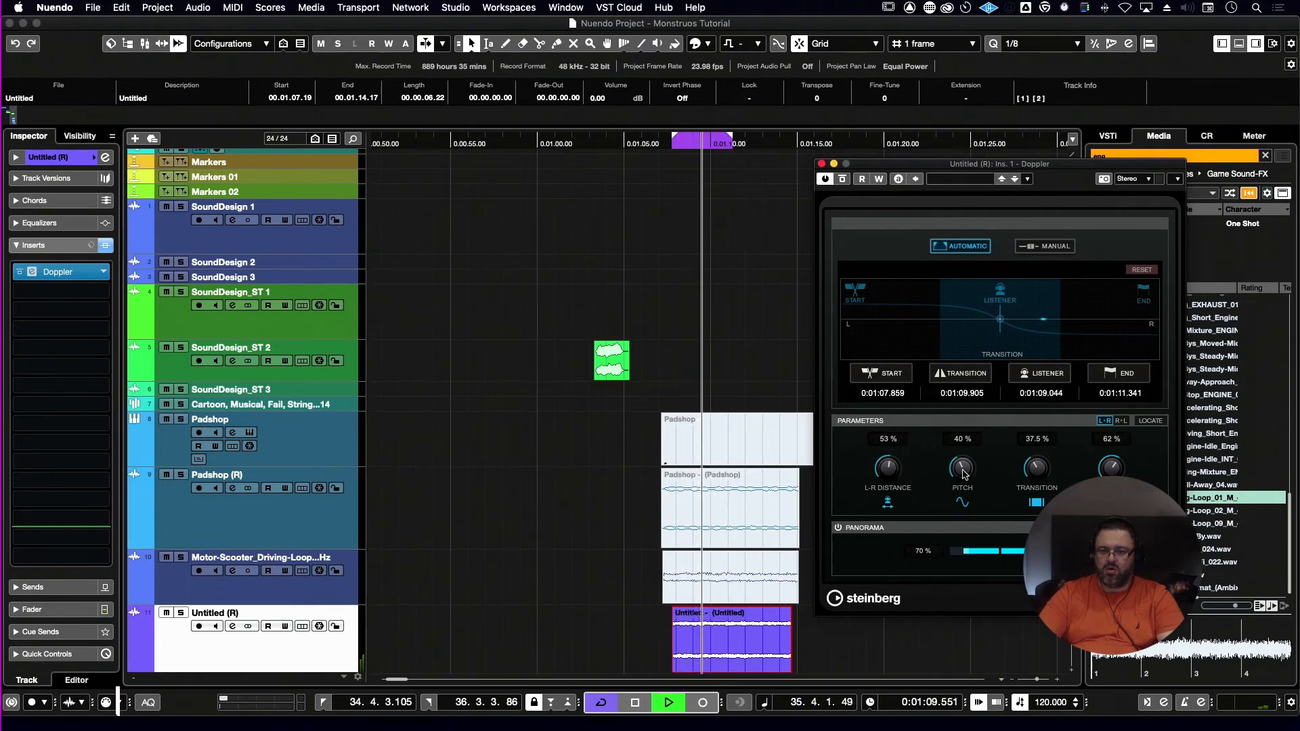
drag(962, 469, 968, 449)
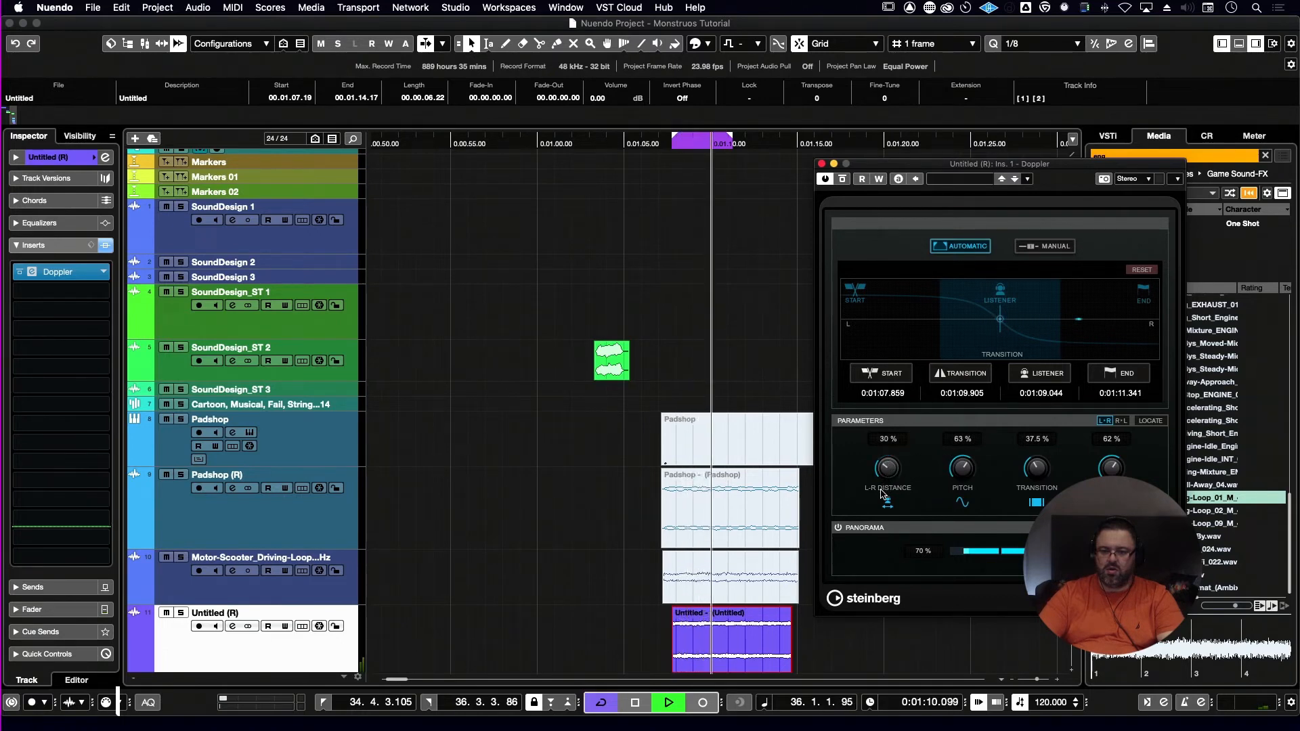
- Shorten the Untitled event to end at 00.01.11.13, with a 00.00.01.03 fade-in and a 00.00.01.06 fade-out
drag(673, 614, 692, 616)
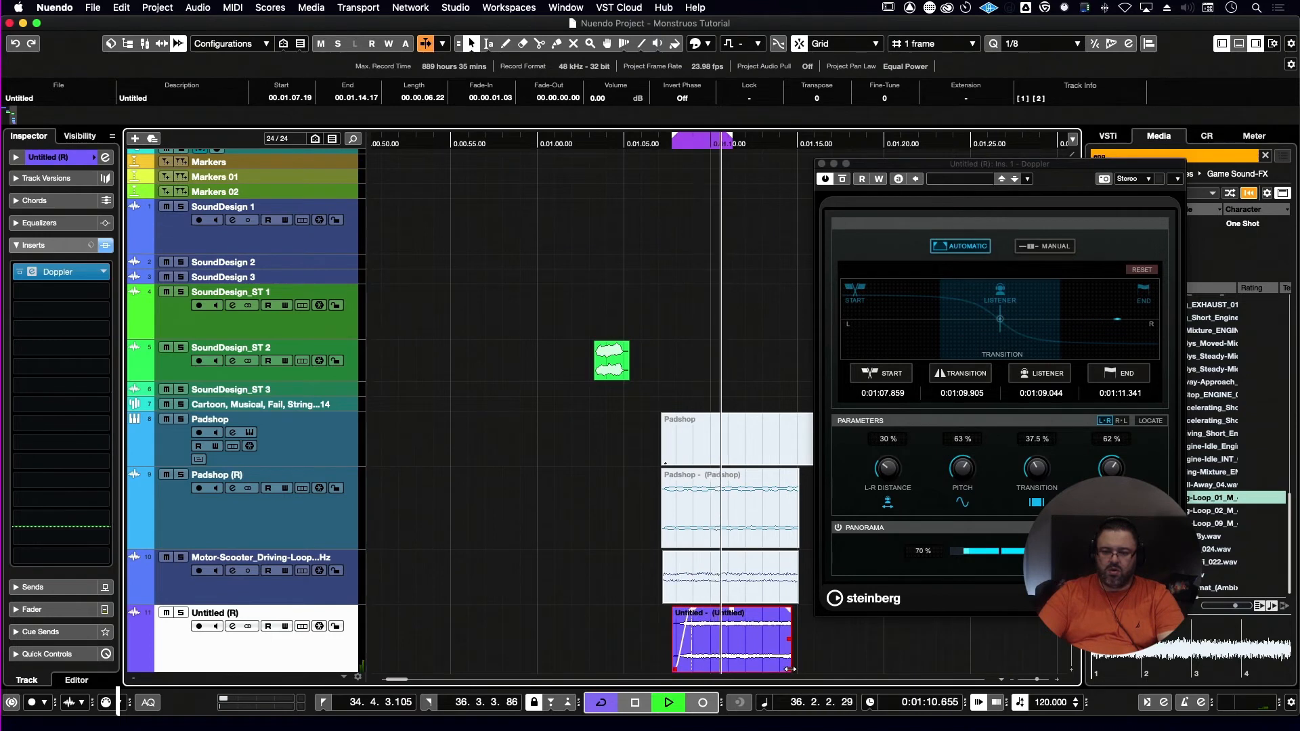
drag(789, 668, 716, 613)
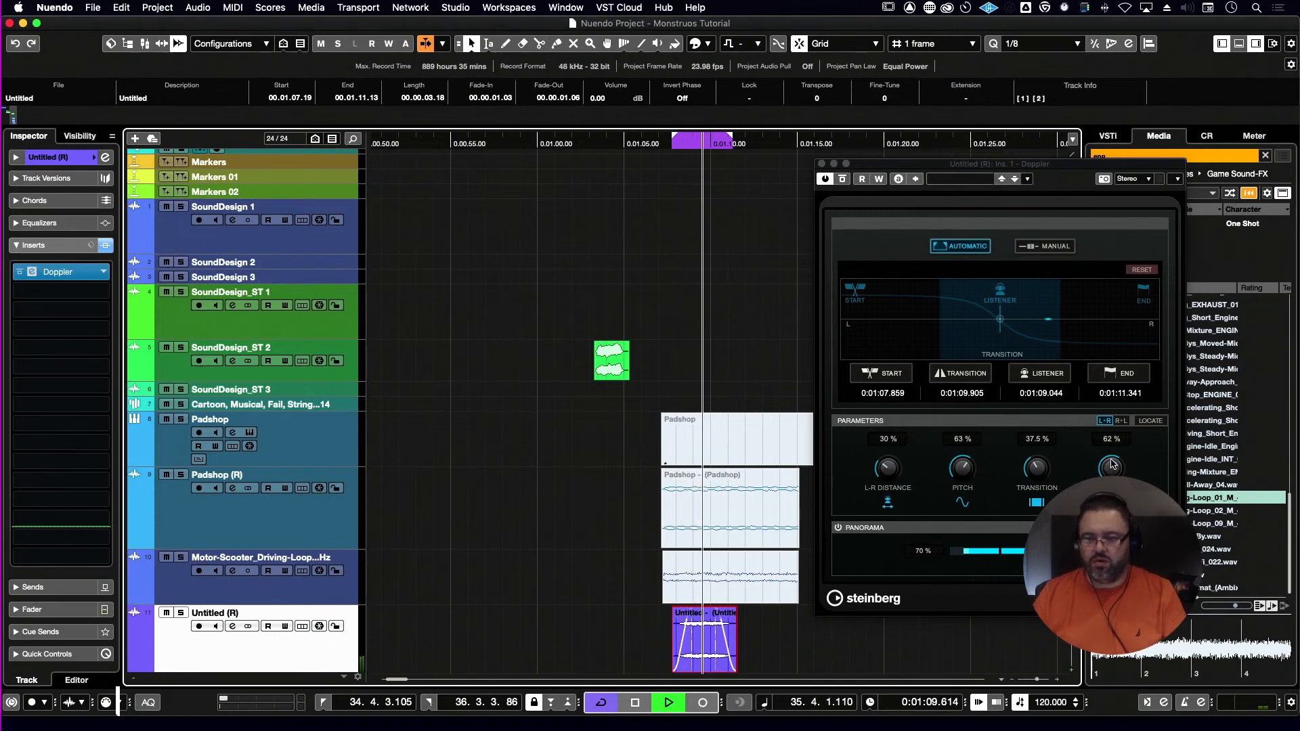
- Adjust Doppler during playback to 100 % L-R Distance, 48 % Transition and 25 % for the fourth parameter
drag(1110, 465, 1111, 496)
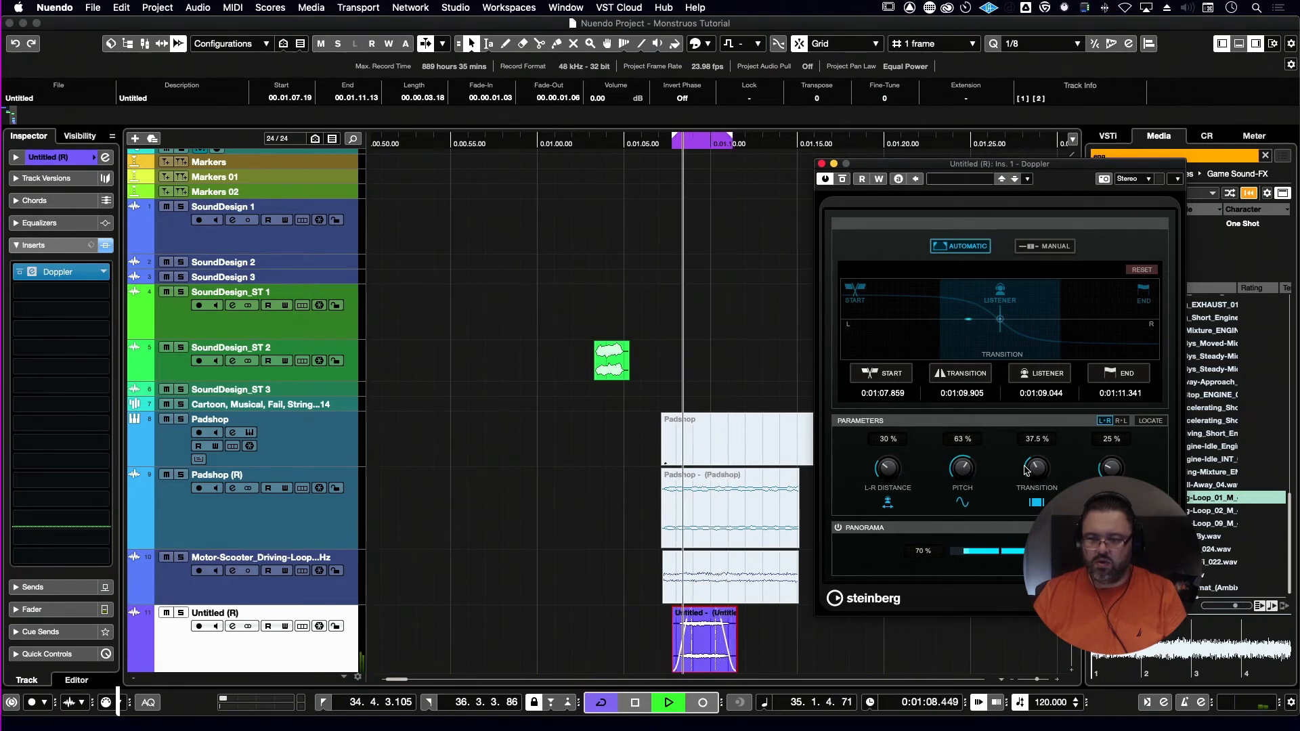
drag(1027, 469, 1017, 494)
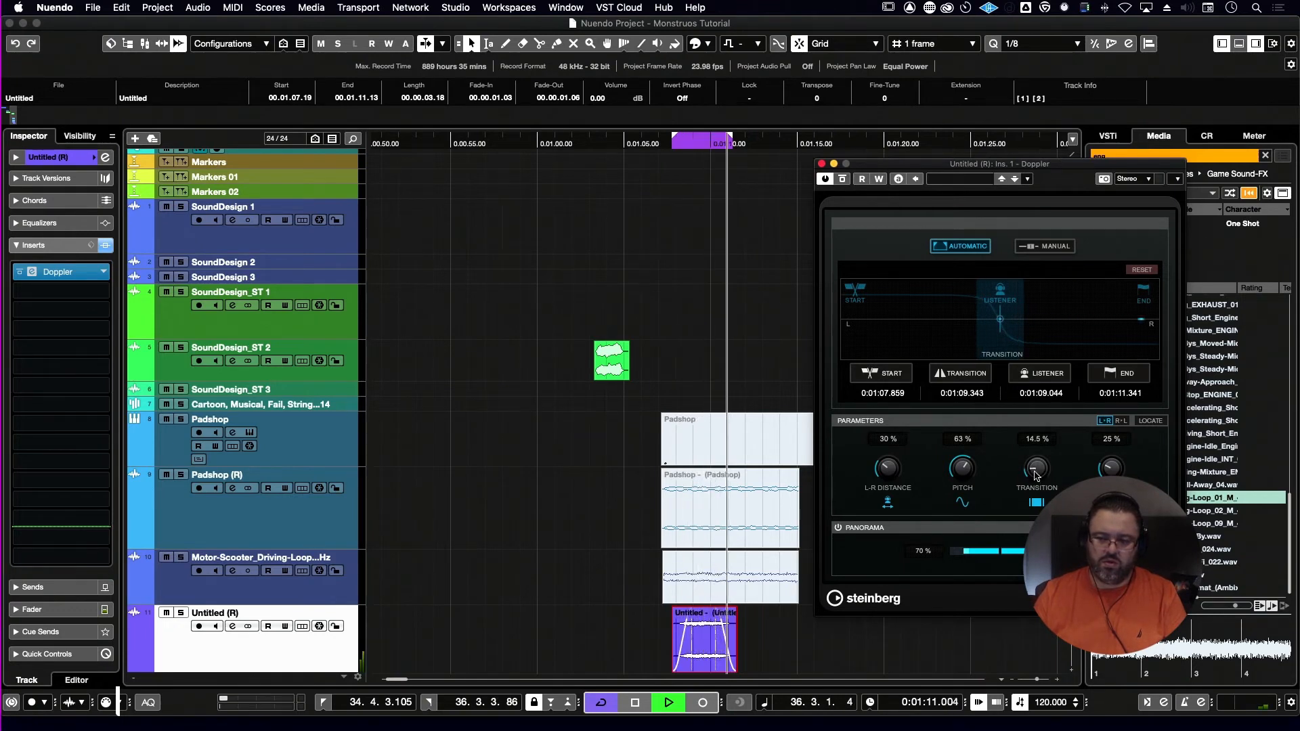
drag(1033, 477, 1053, 449)
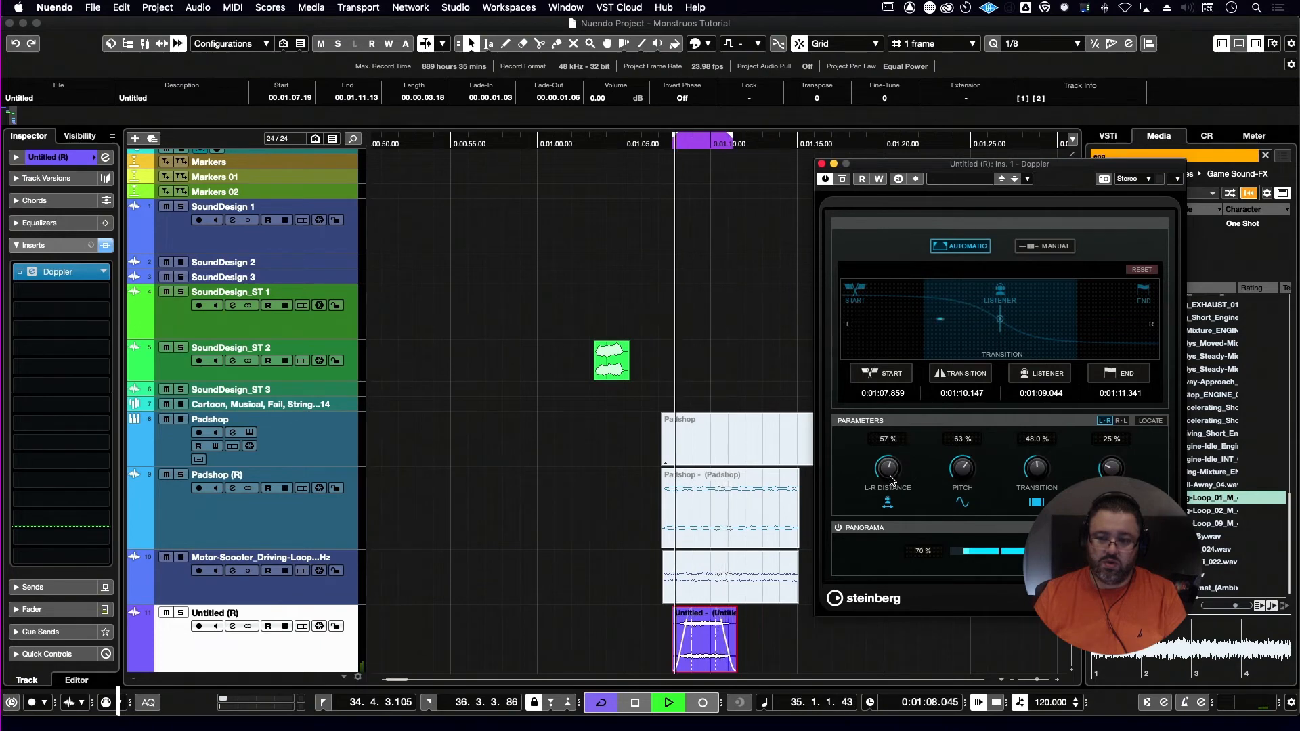
drag(890, 480, 913, 394)
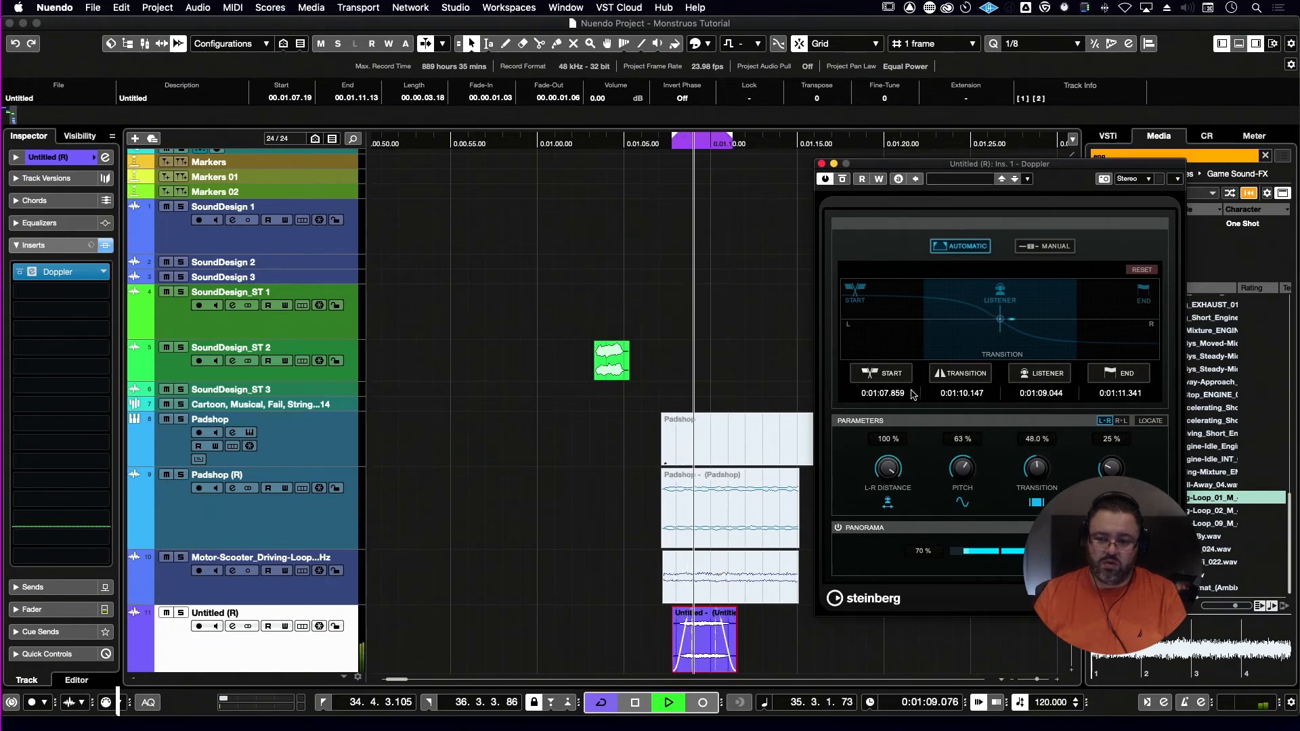
click(1014, 371)
- Play the shortened event with Doppler active, and compare it with the effect bypassed
key(space)
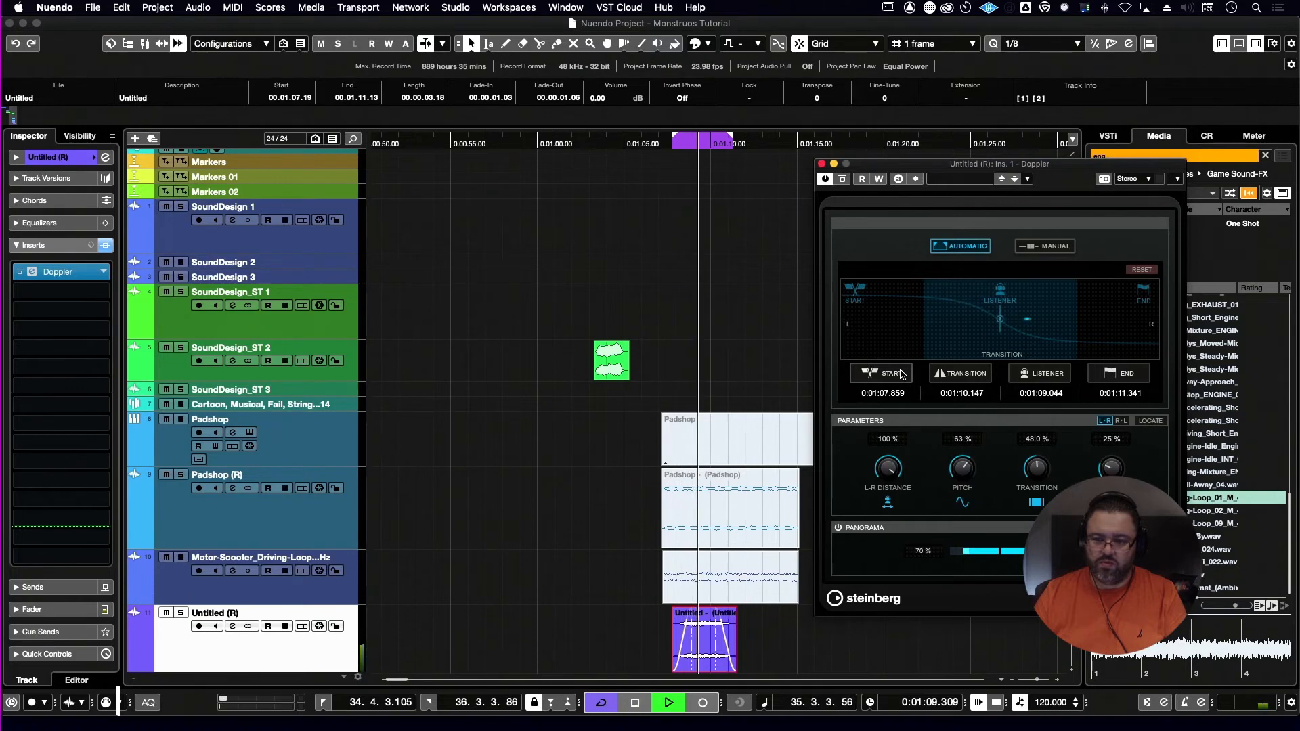
key(space)
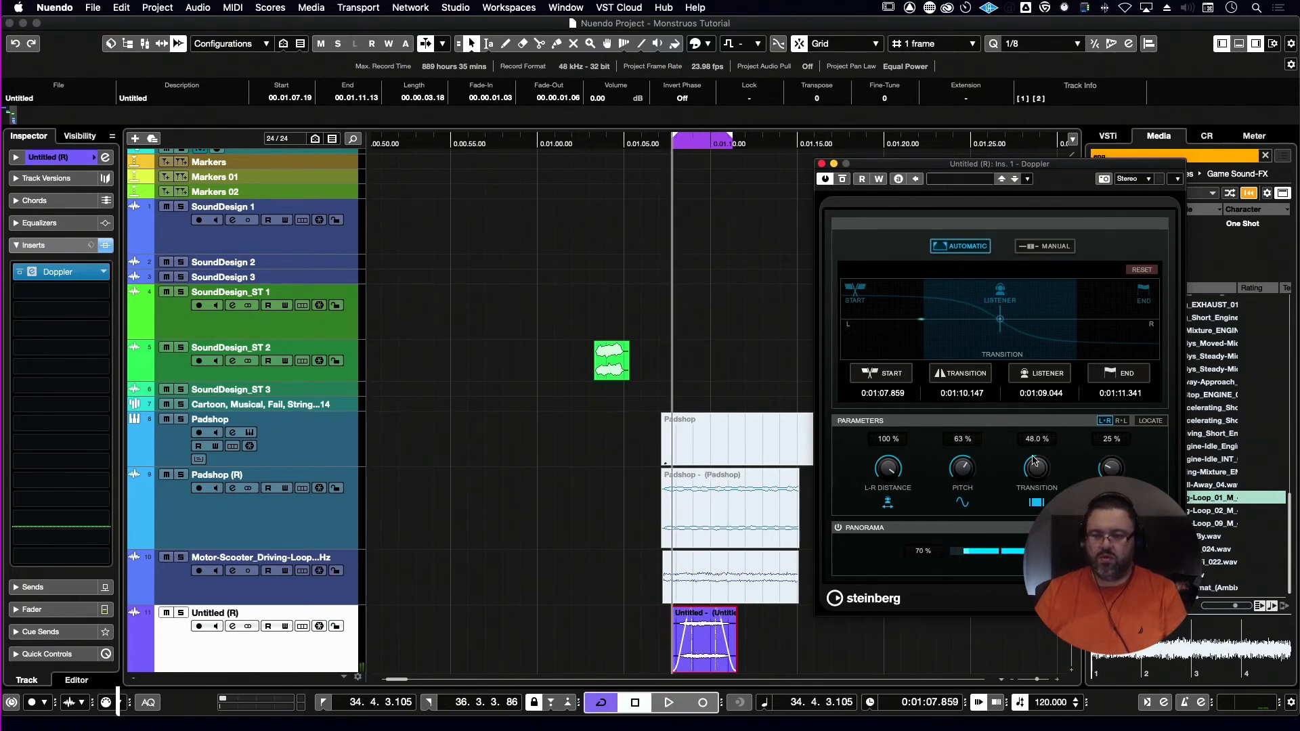
key(space)
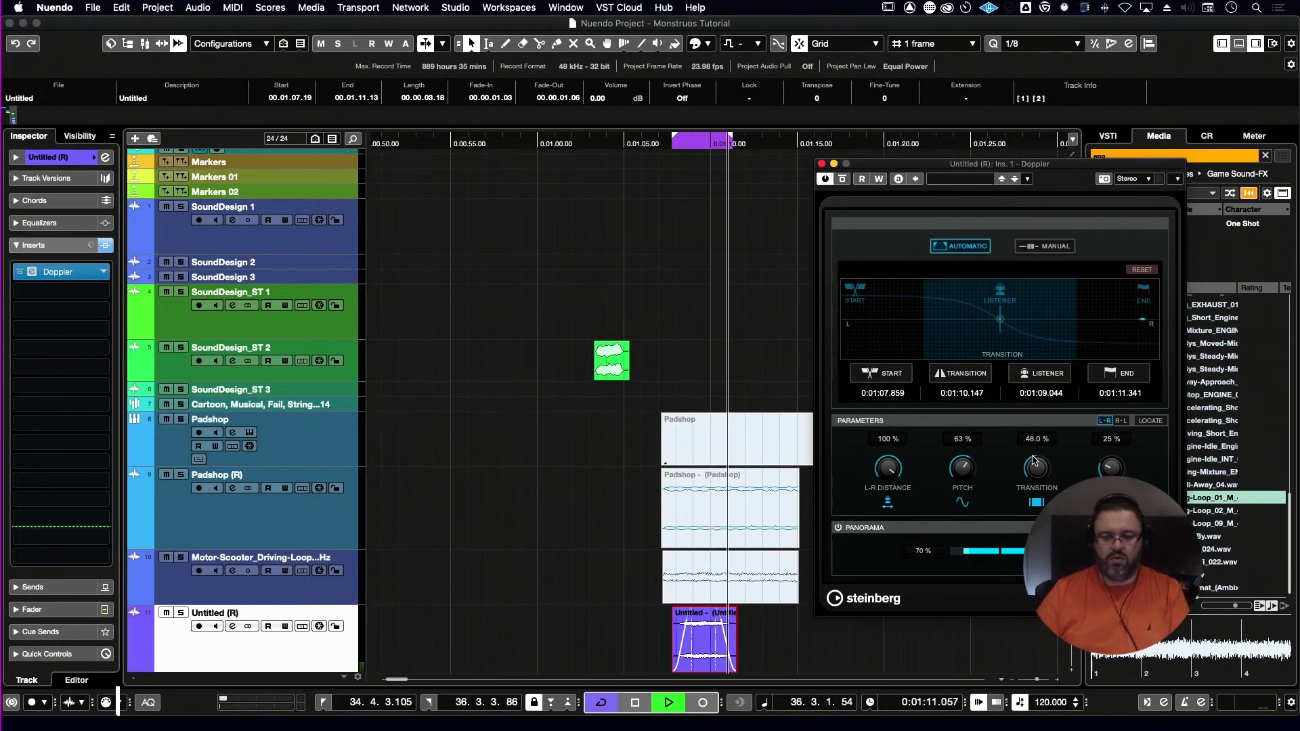
key(space)
key(space)
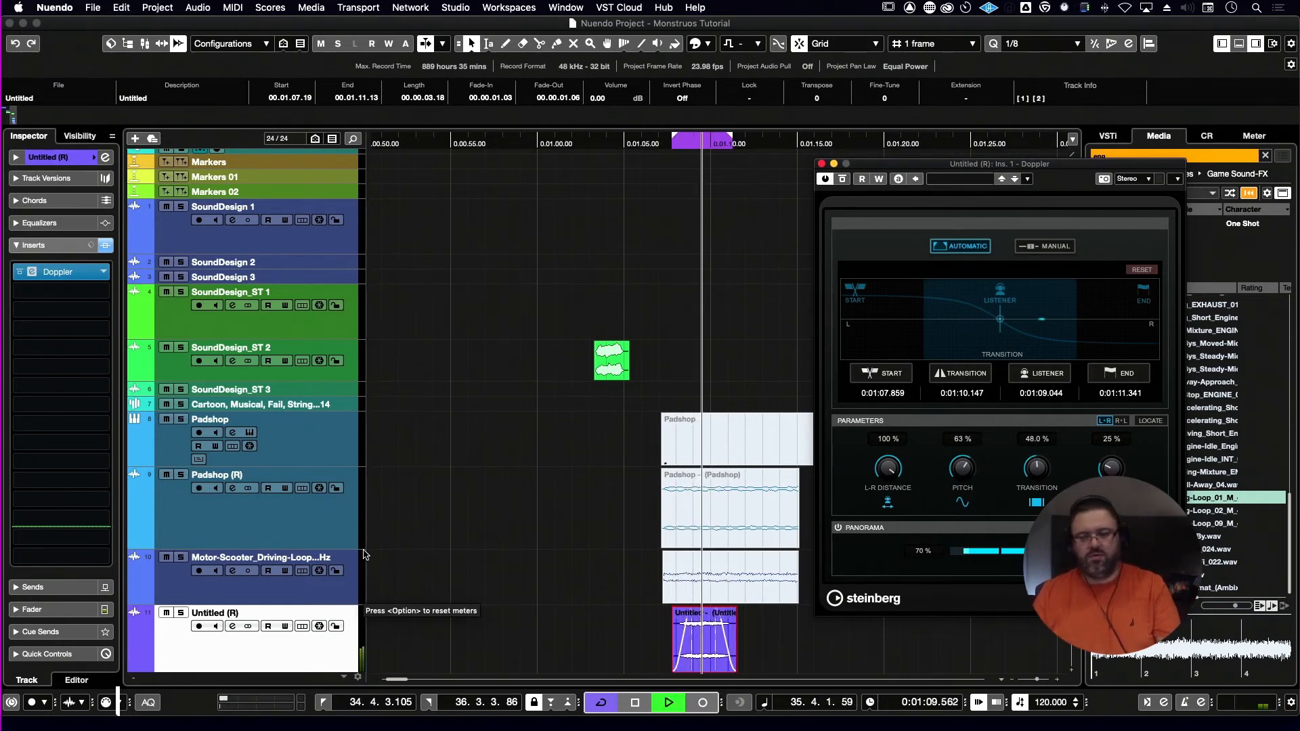
key(space)
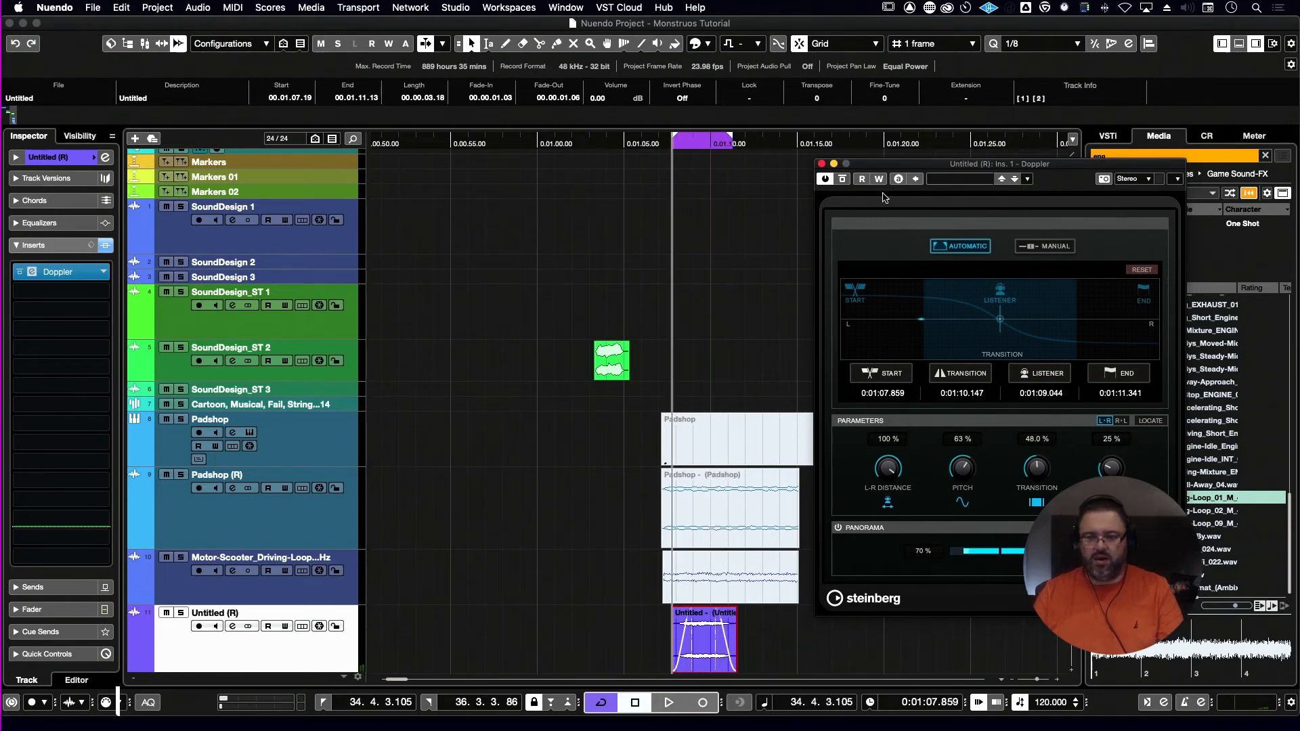
click(842, 179)
key(space)
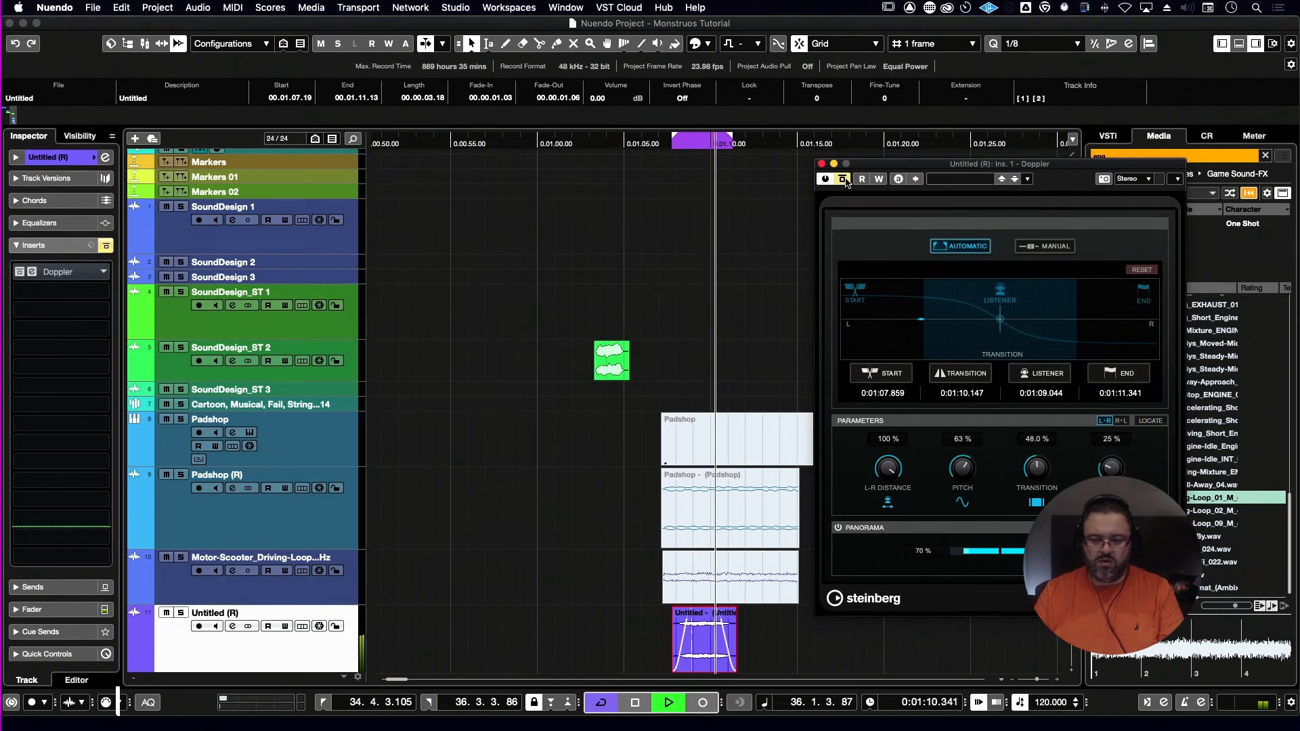
- Turn Doppler's processing back on, widen its Panorama to 100 %, and audition the looped fly-by
click(843, 179)
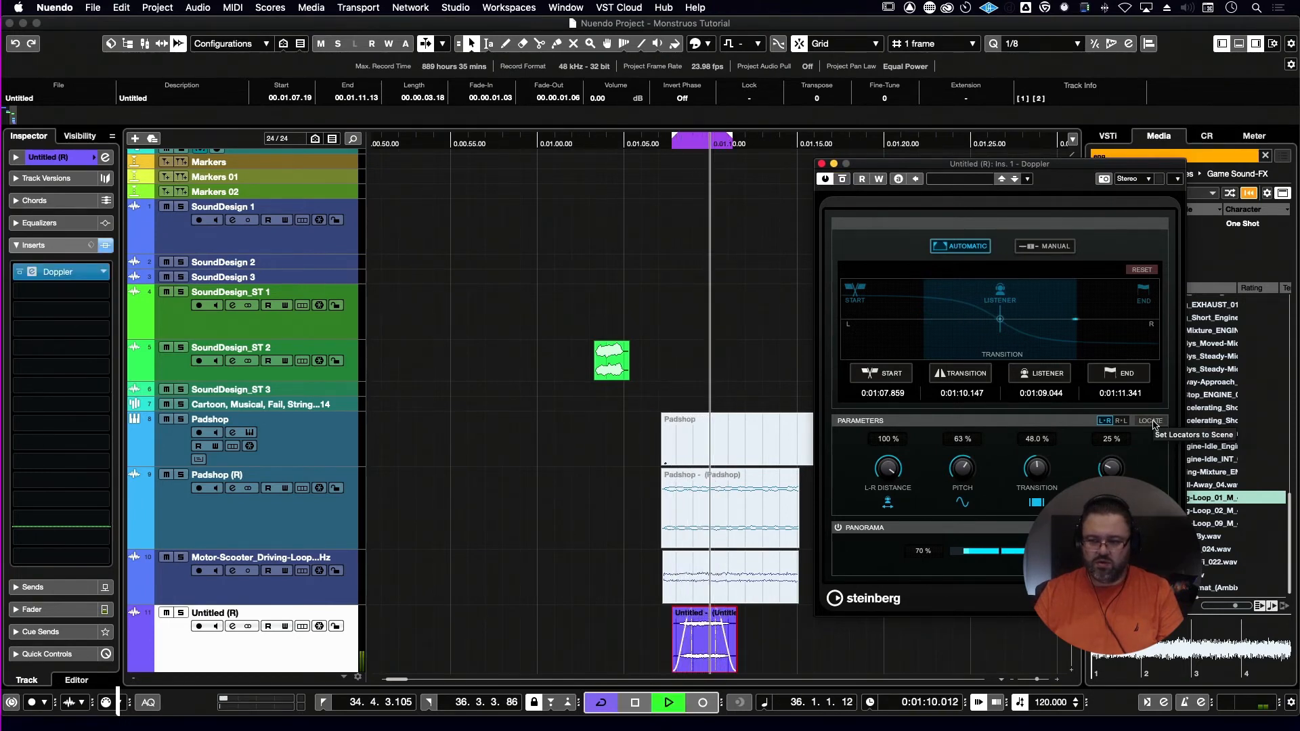
key(space)
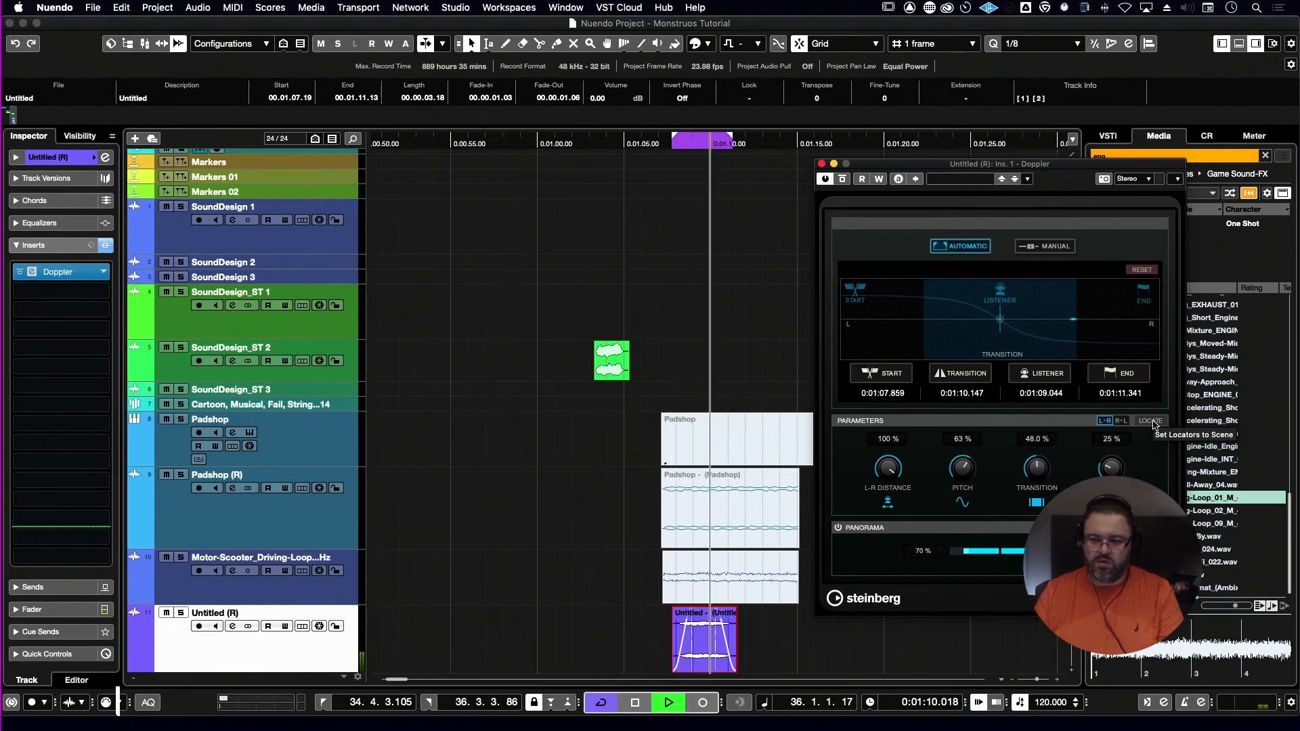
key(space)
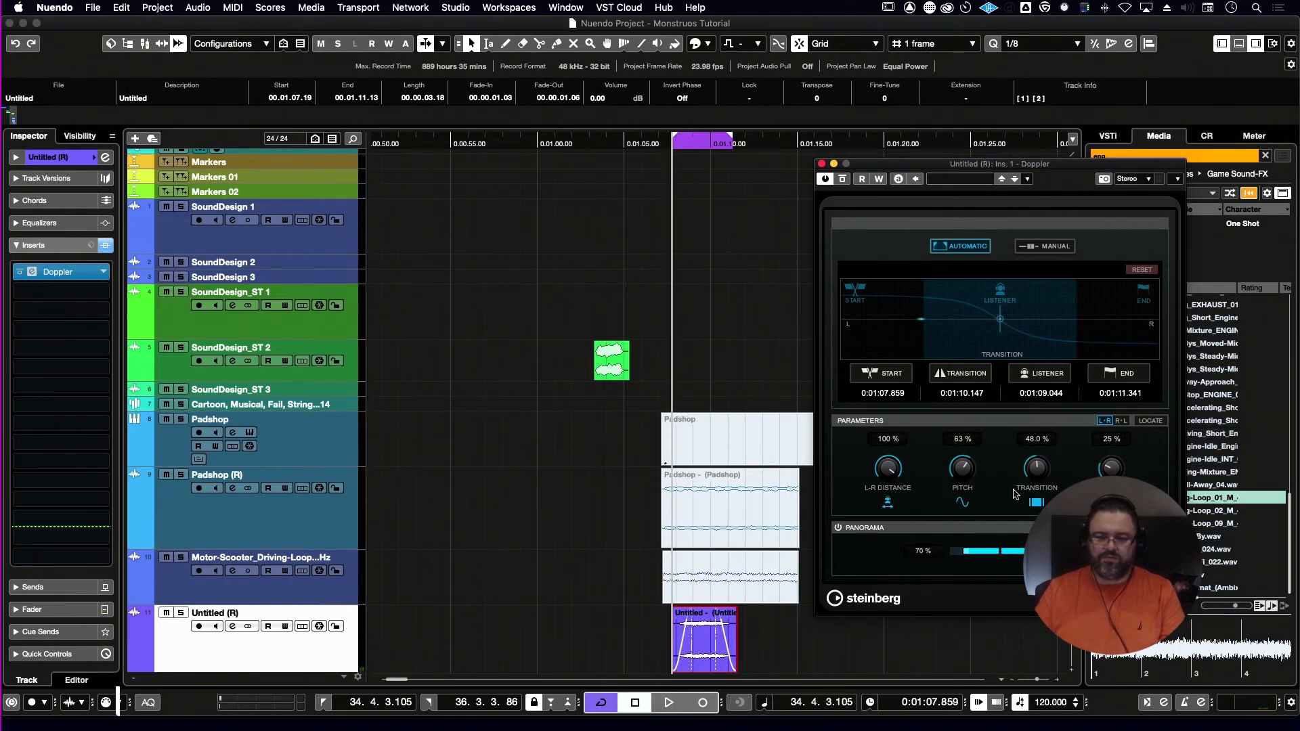
key(space)
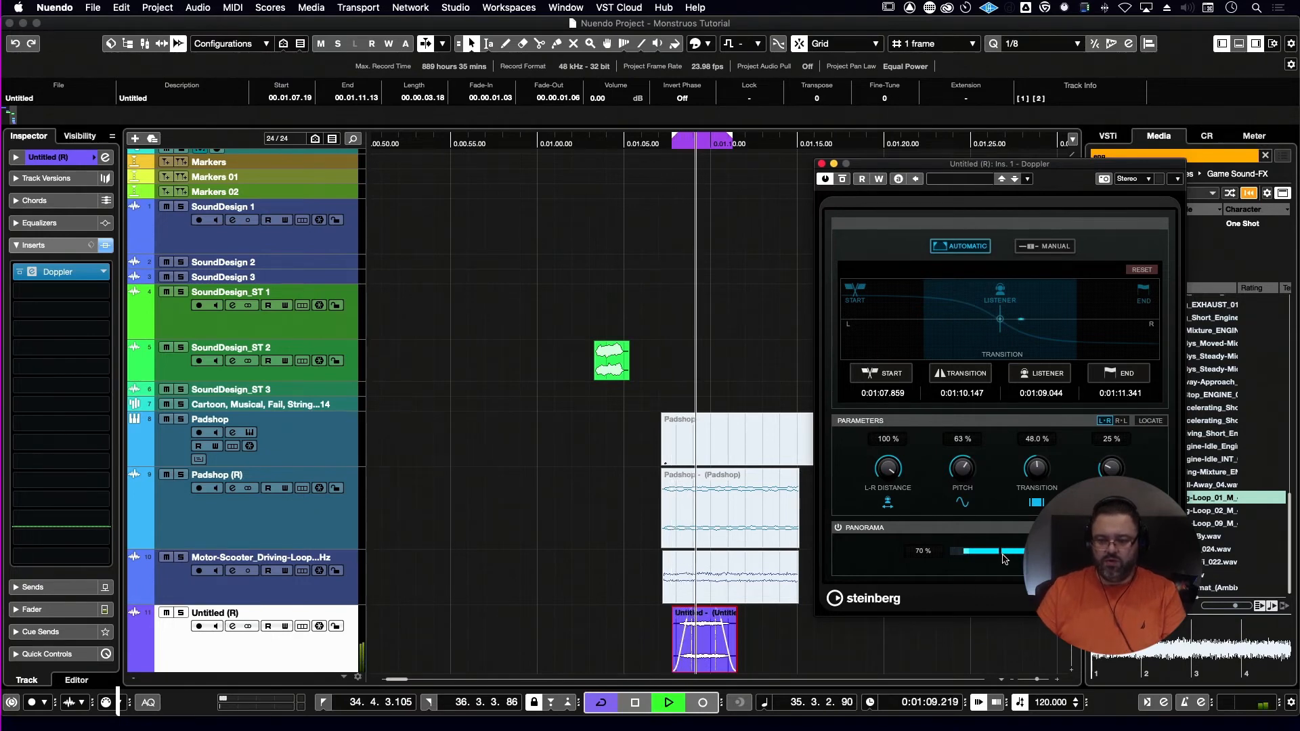
key(space)
drag(1004, 559, 978, 557)
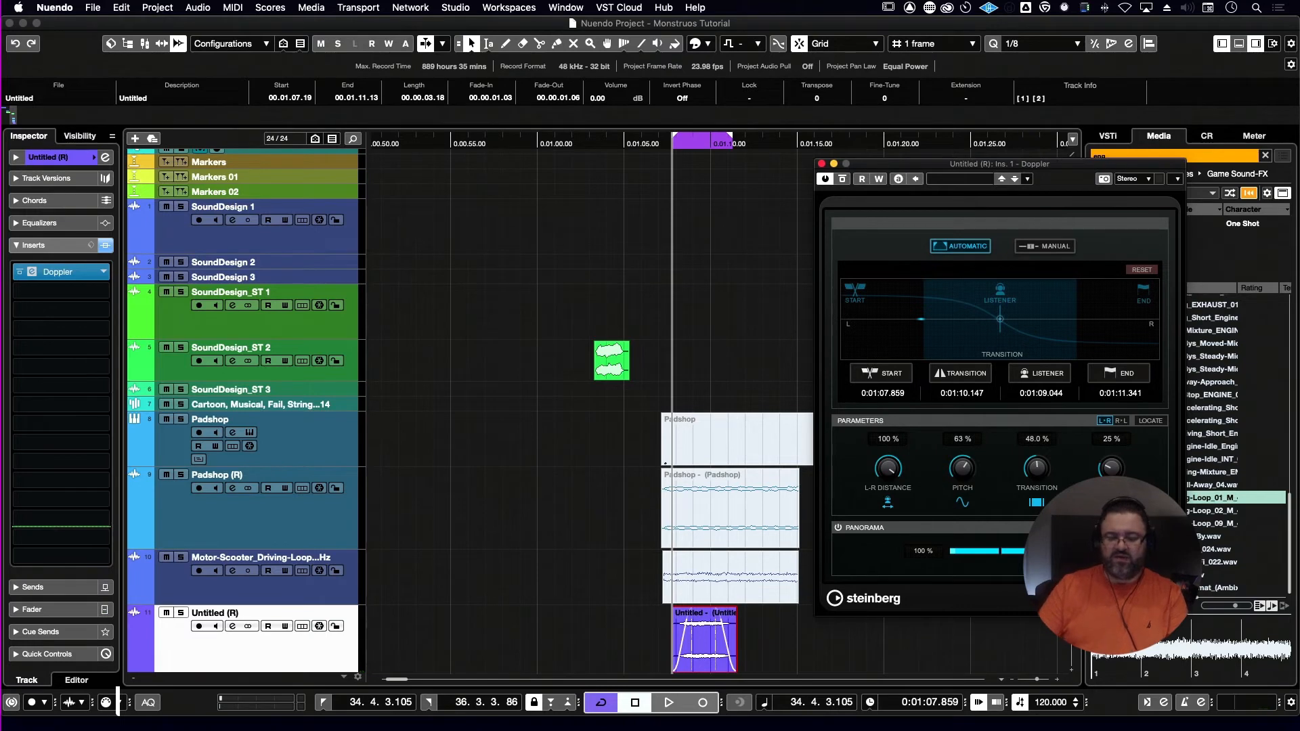
key(space)
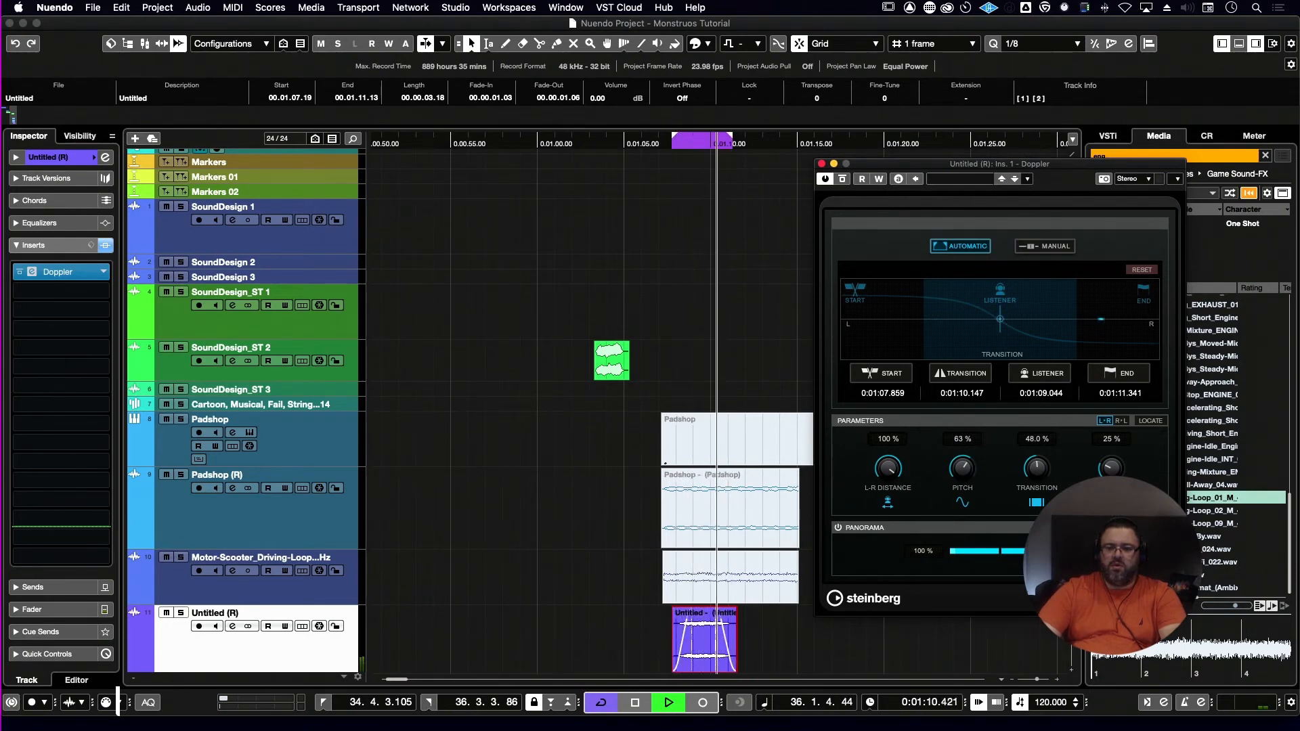
key(space)
- Render the Untitled event As One Event with Complete Signal Path + Master FX, muting the source, then close Doppler and stop playback
scroll(778, 653, down, 1)
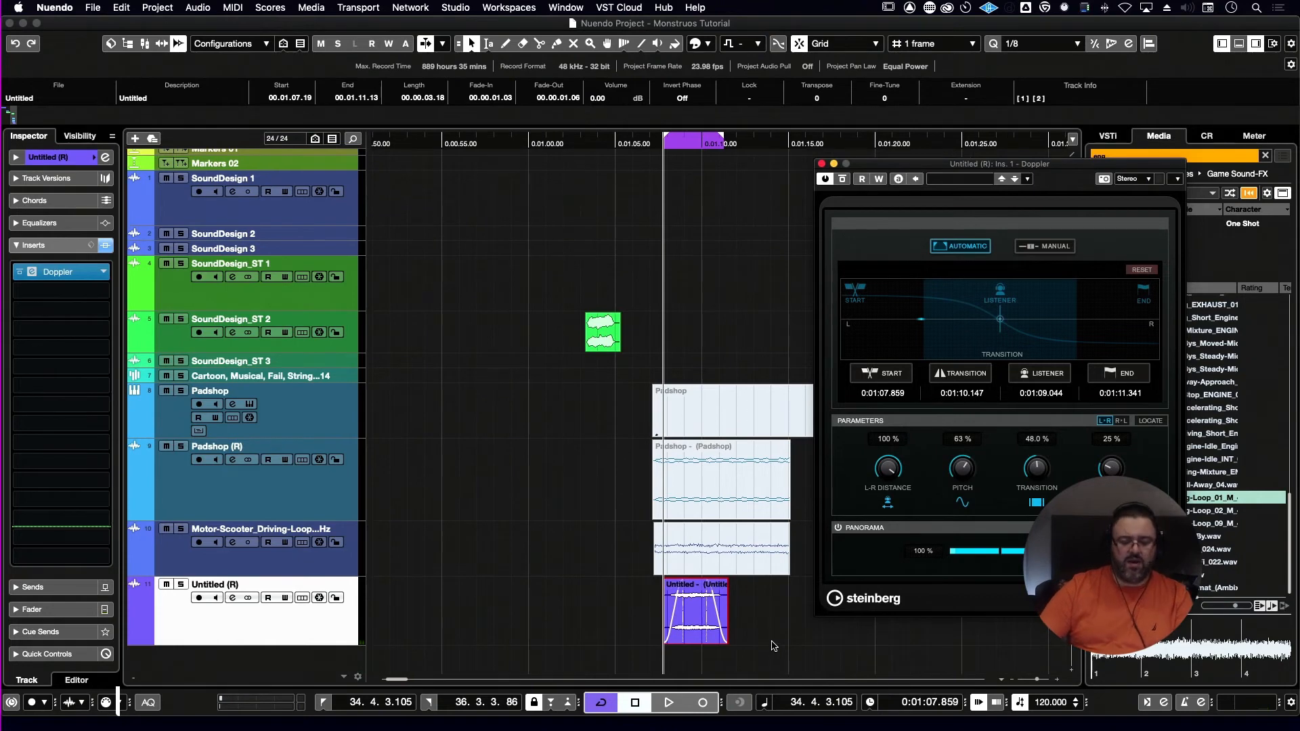
scroll(774, 646, up, 2)
scroll(775, 643, down, 3)
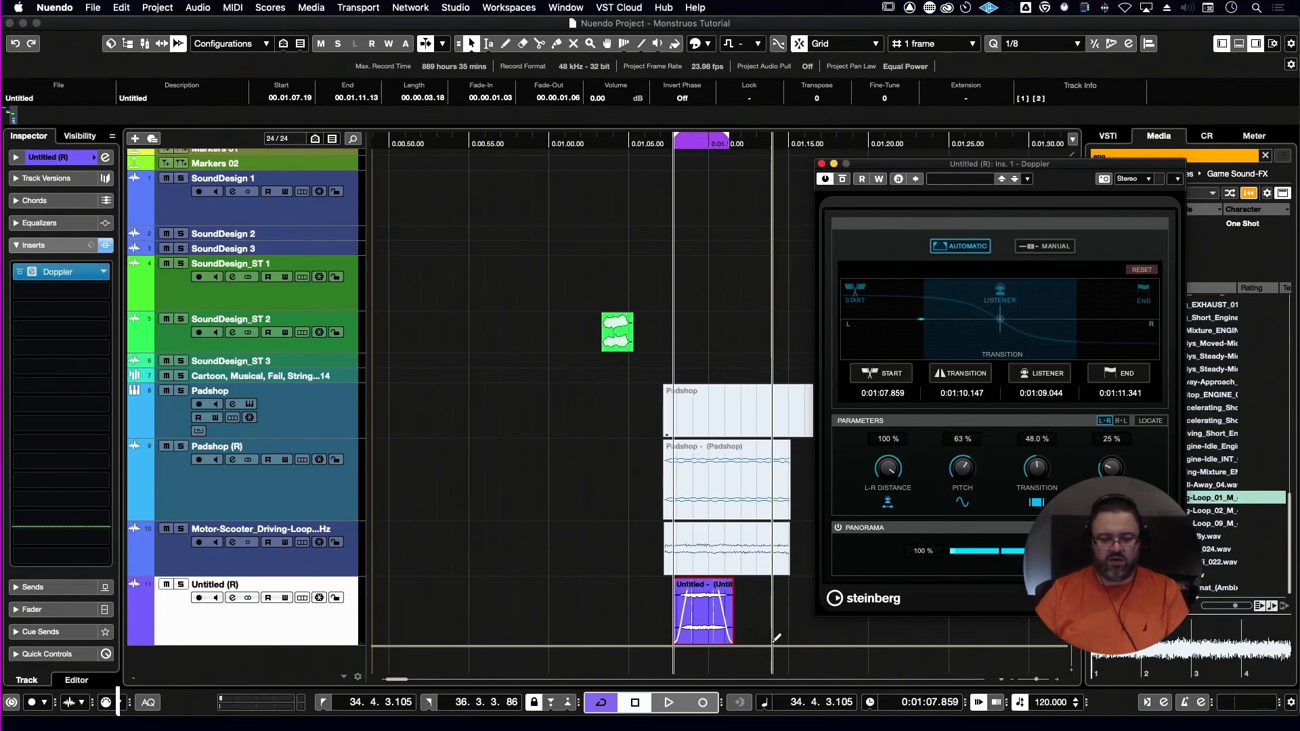
click(692, 642)
key(alt+r)
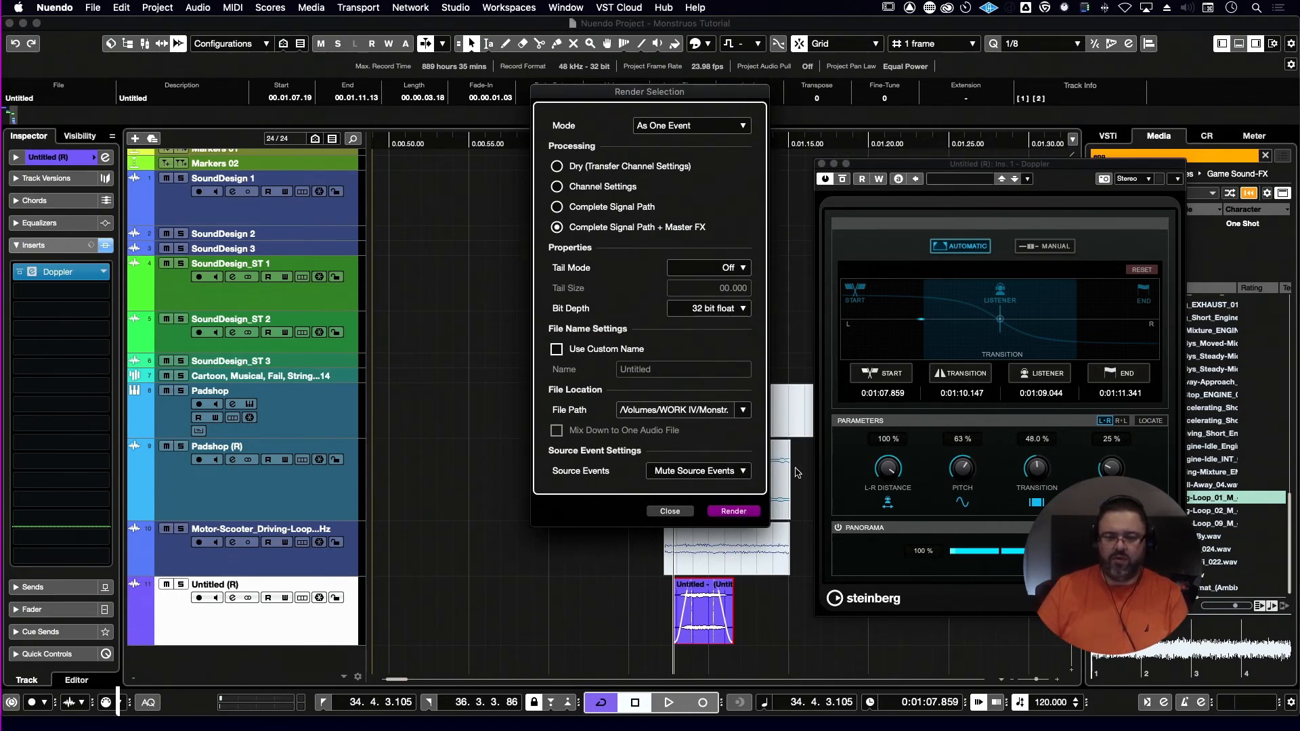
click(734, 511)
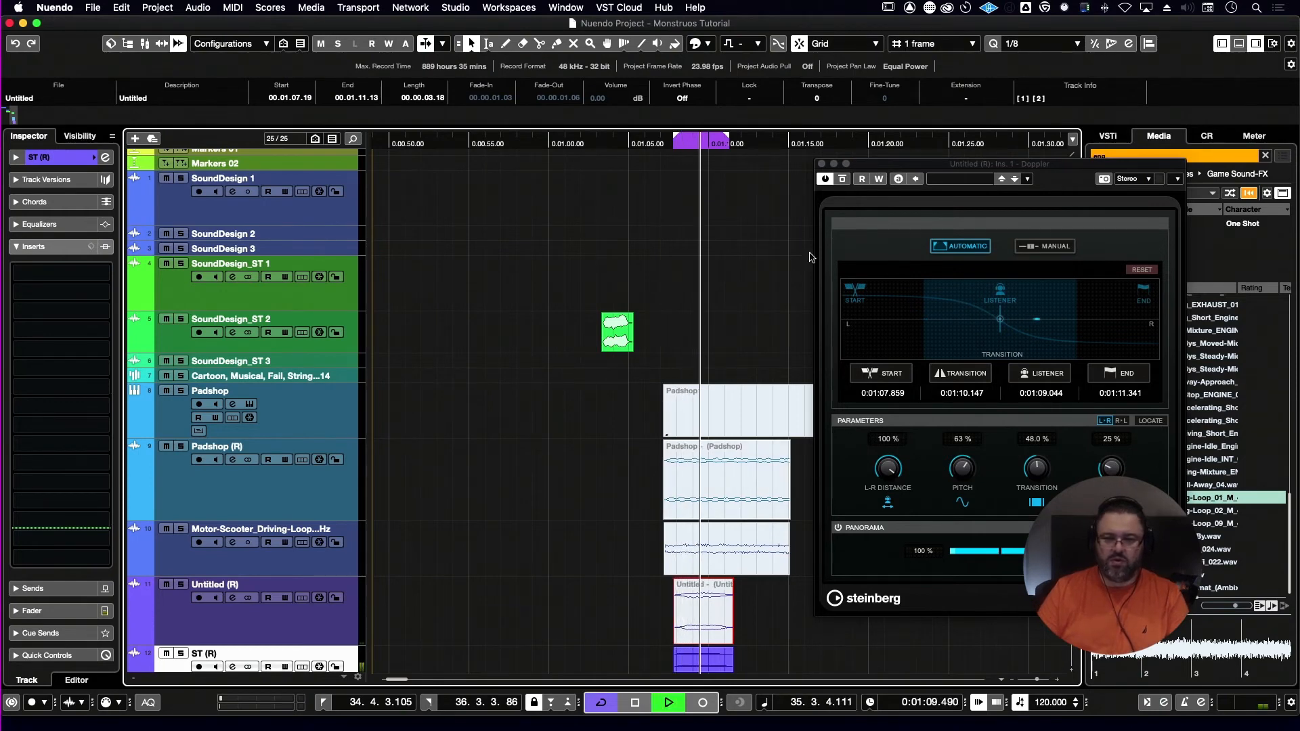
click(821, 164)
scroll(840, 387, down, 1)
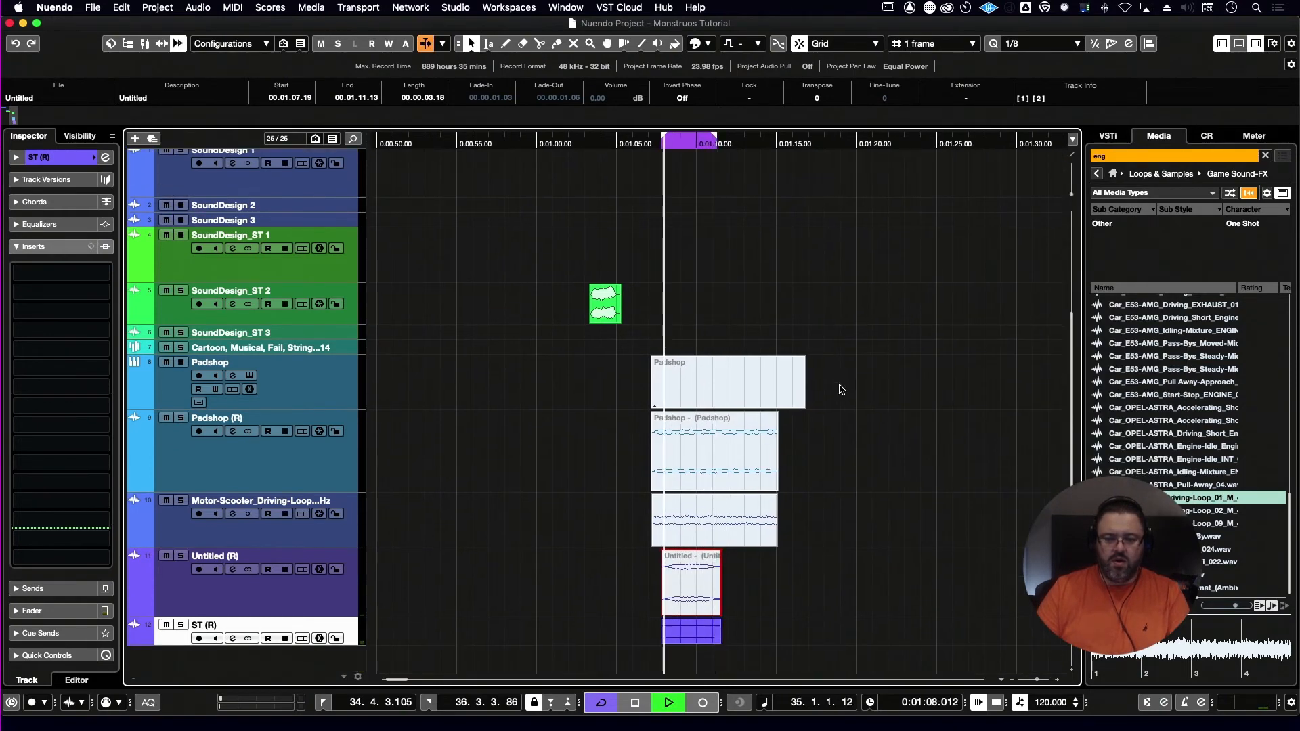
key(space)
- Raise the volume of the rendered event on the ST (R) track to 8 dB
click(709, 634)
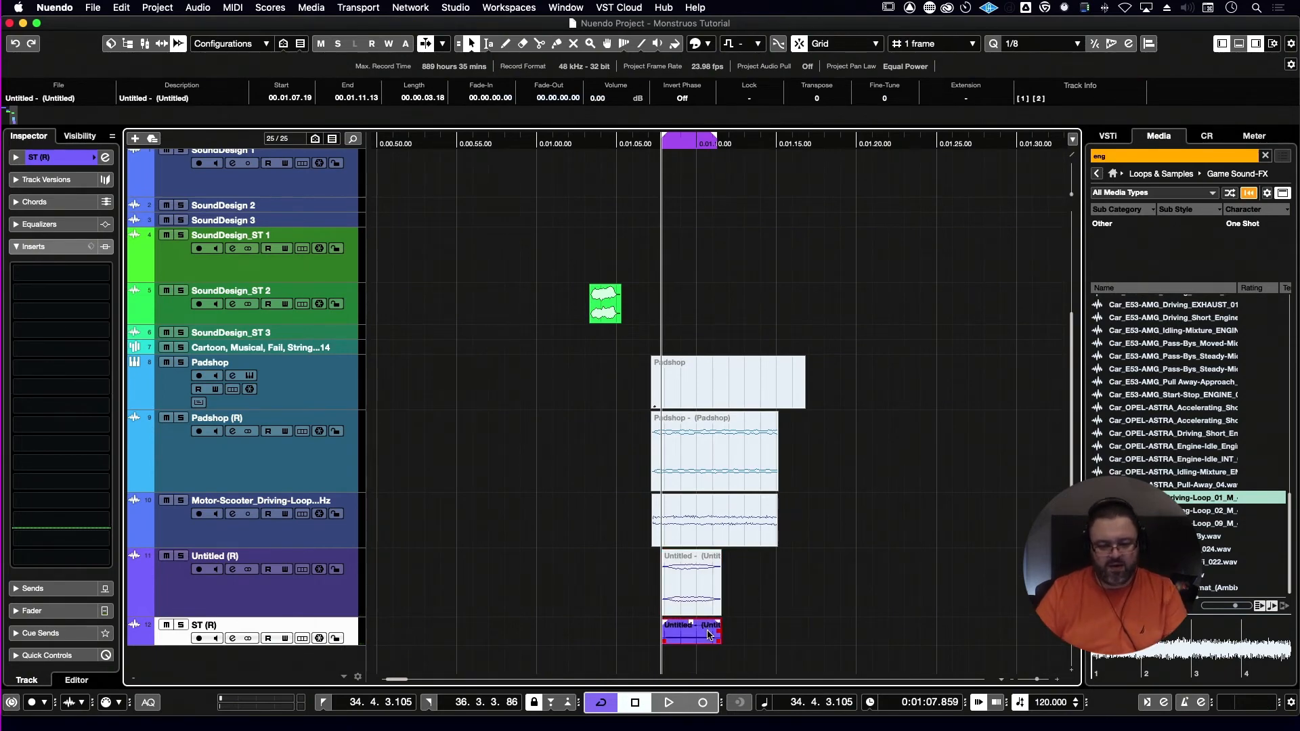
key(alt+Down)
key(alt+Down)
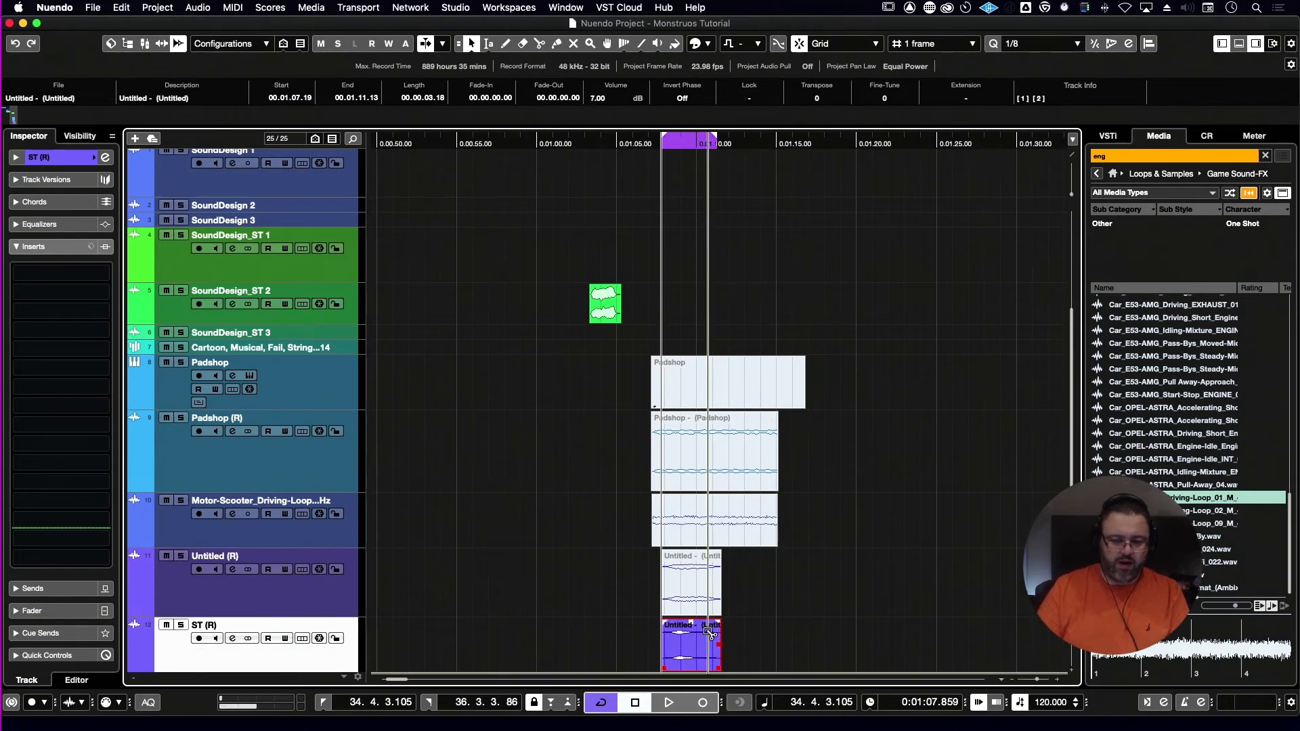
- Duplicate the rendered event seven times back to back on the ST (R) track, and select all eight events
scroll(708, 633, down, 5)
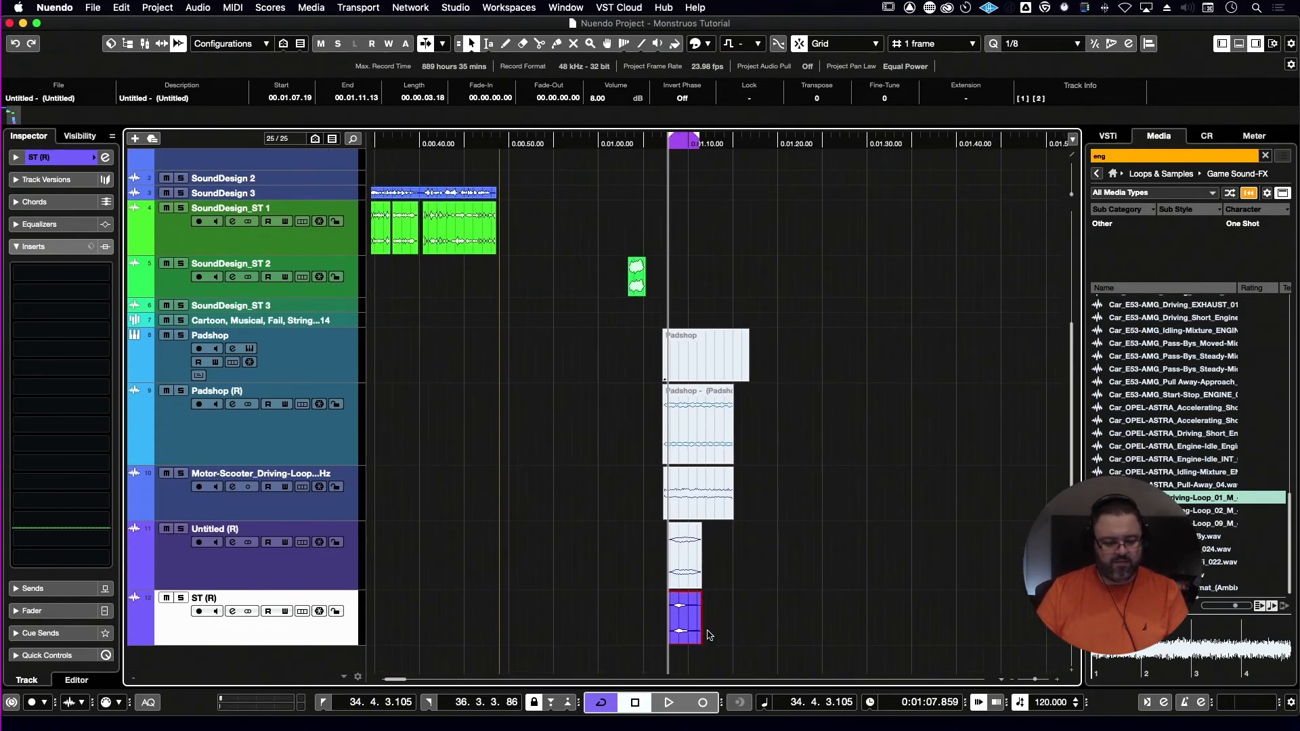
key(super+d)
key(super+d)
key(super+d)
key(super+d)
key(super+d)
key(super+d)
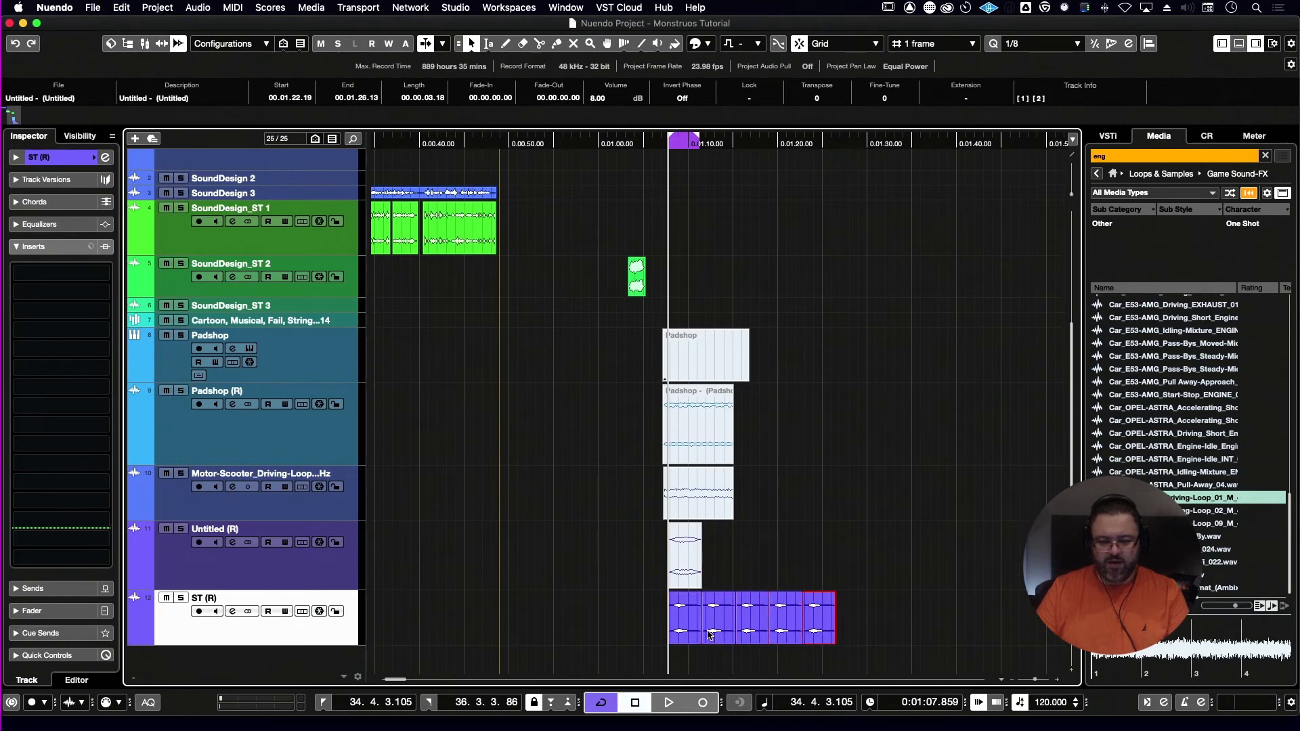
key(super+d)
drag(960, 622, 680, 639)
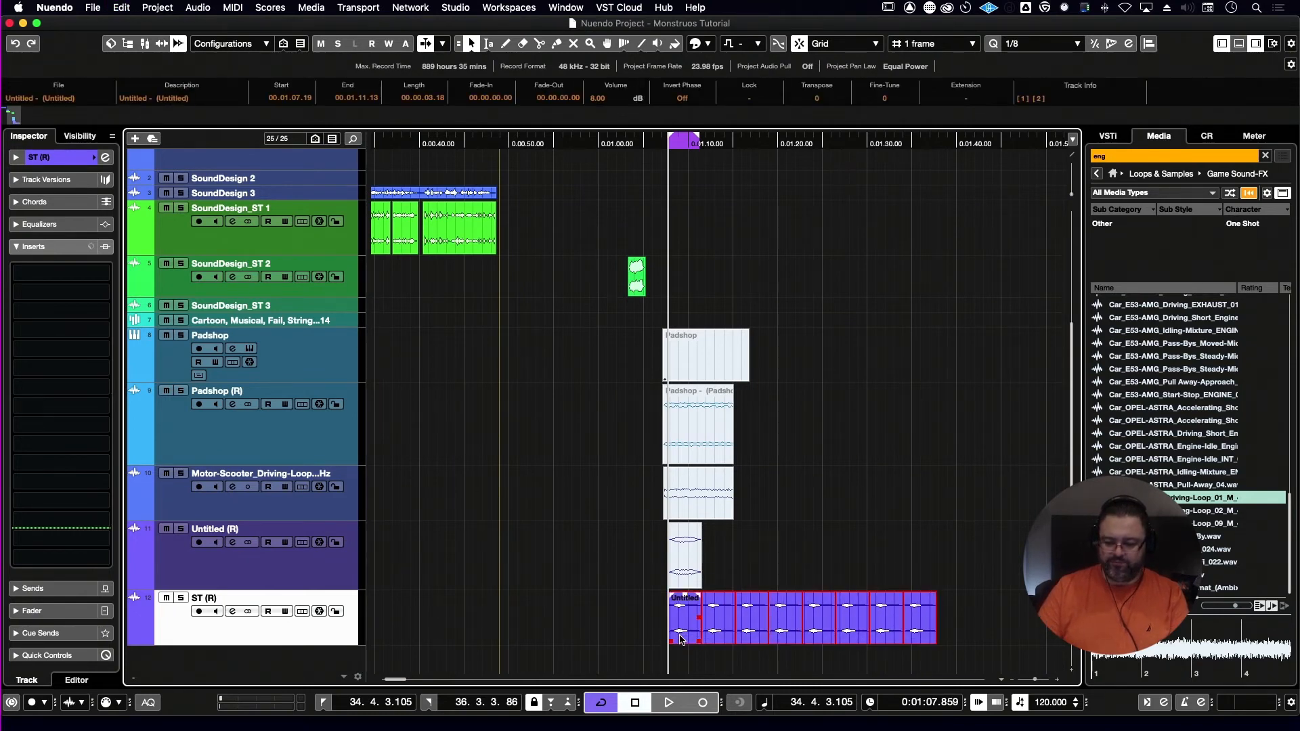
- Insert the Randomizer effect in the first insert slot of the ST (R) track
click(80, 273)
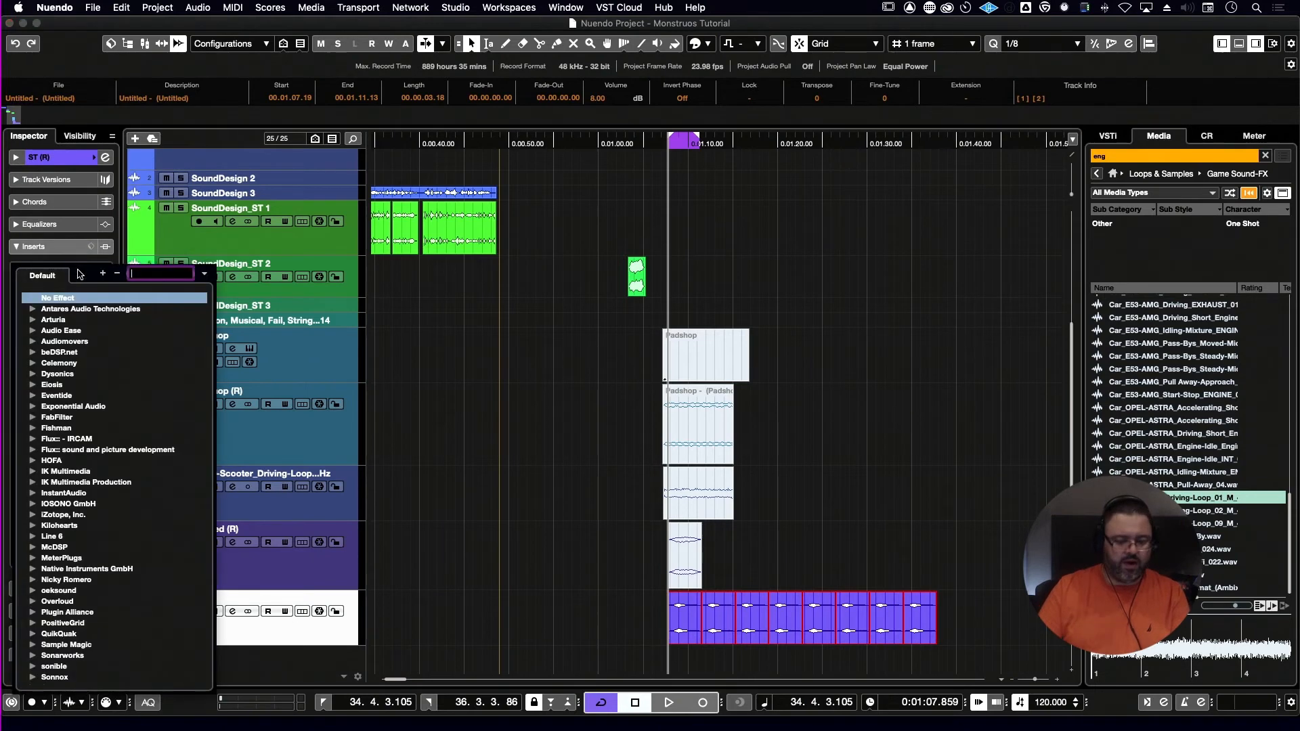
text(ran)
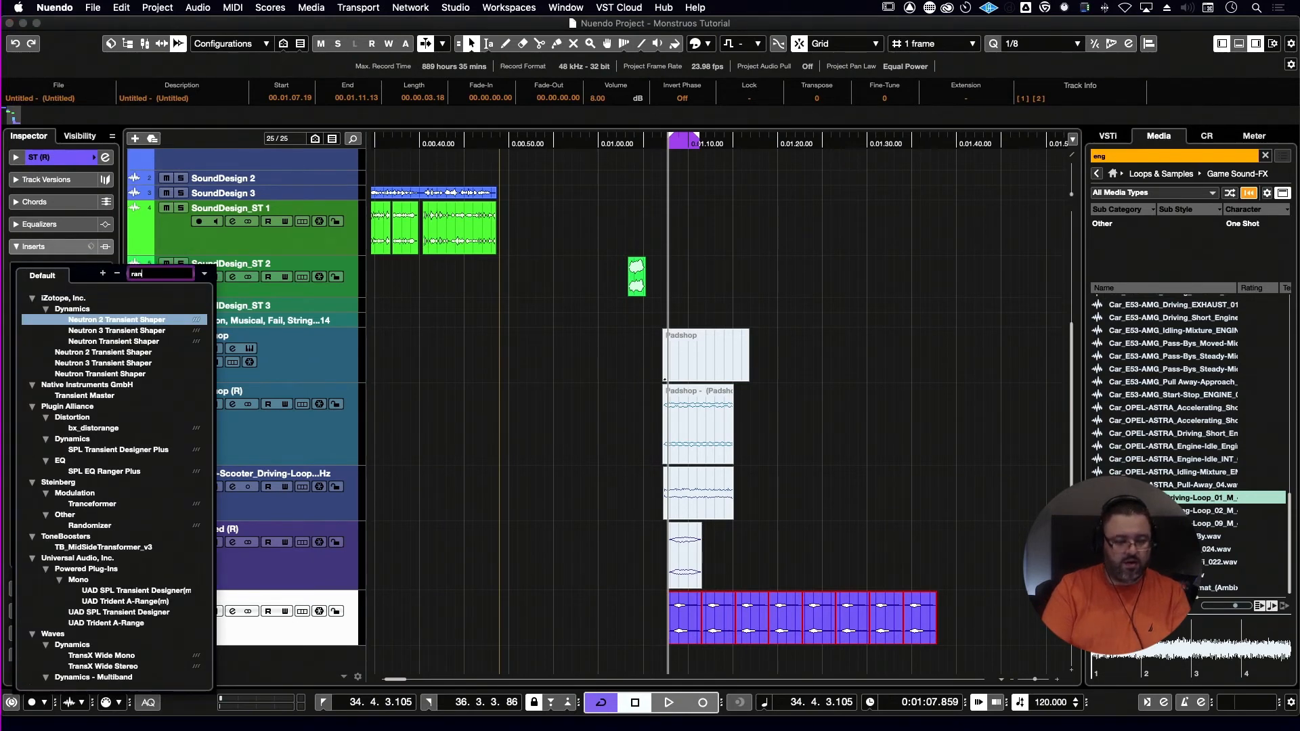
text(do)
key(Return)
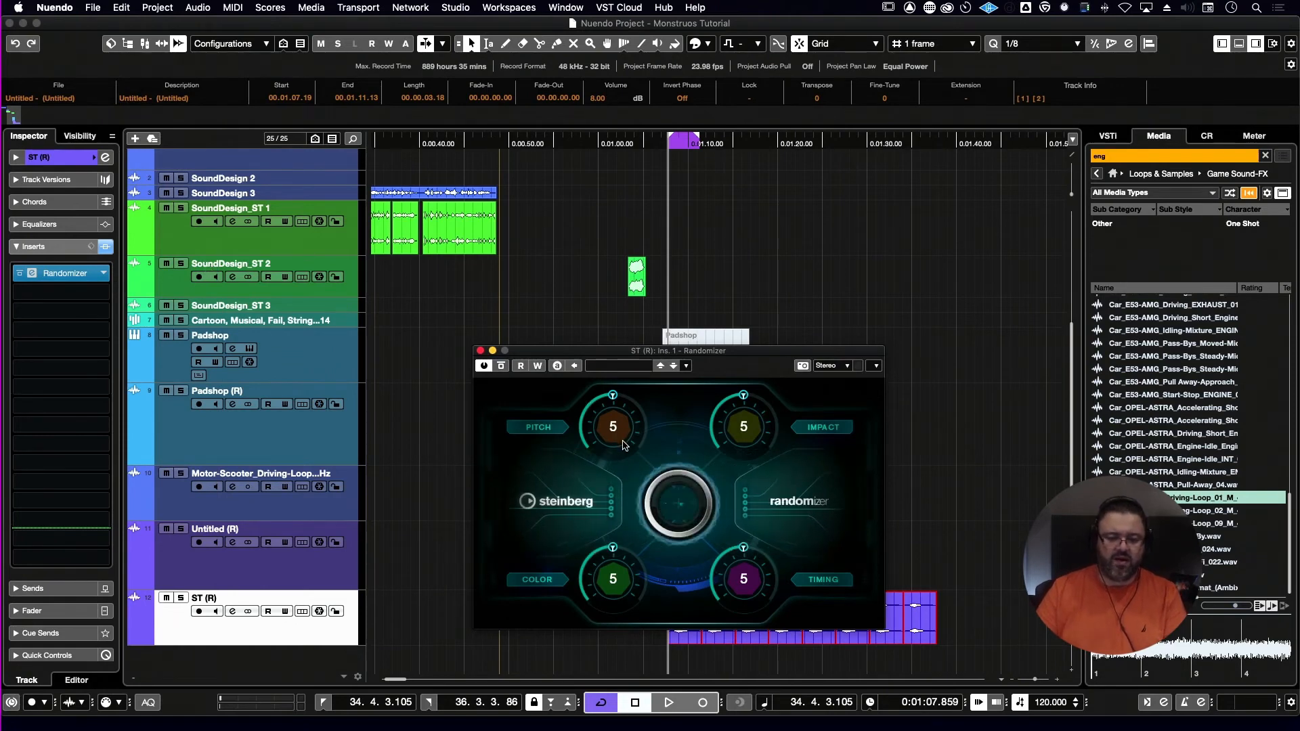
- Set Randomizer's Pitch to 10, turn off cycle playback, and audition the repeated events on ST (R)
key(space)
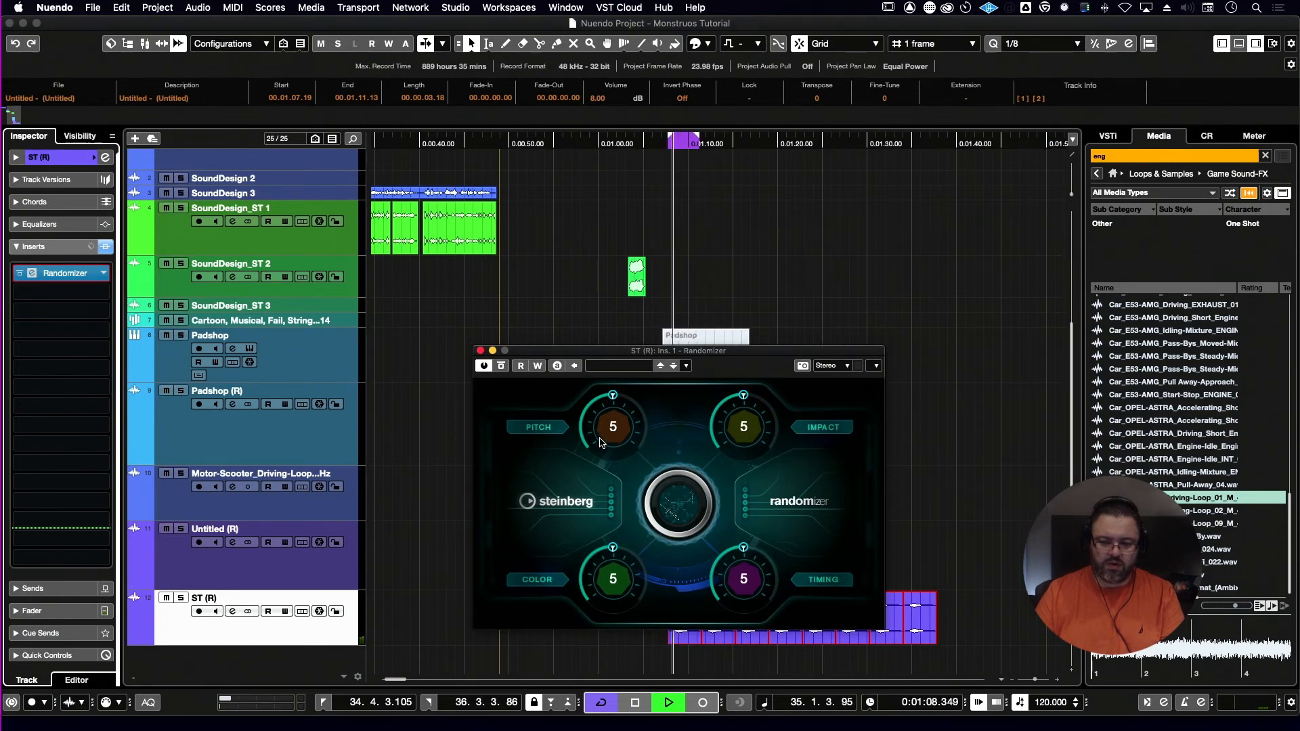
key(space)
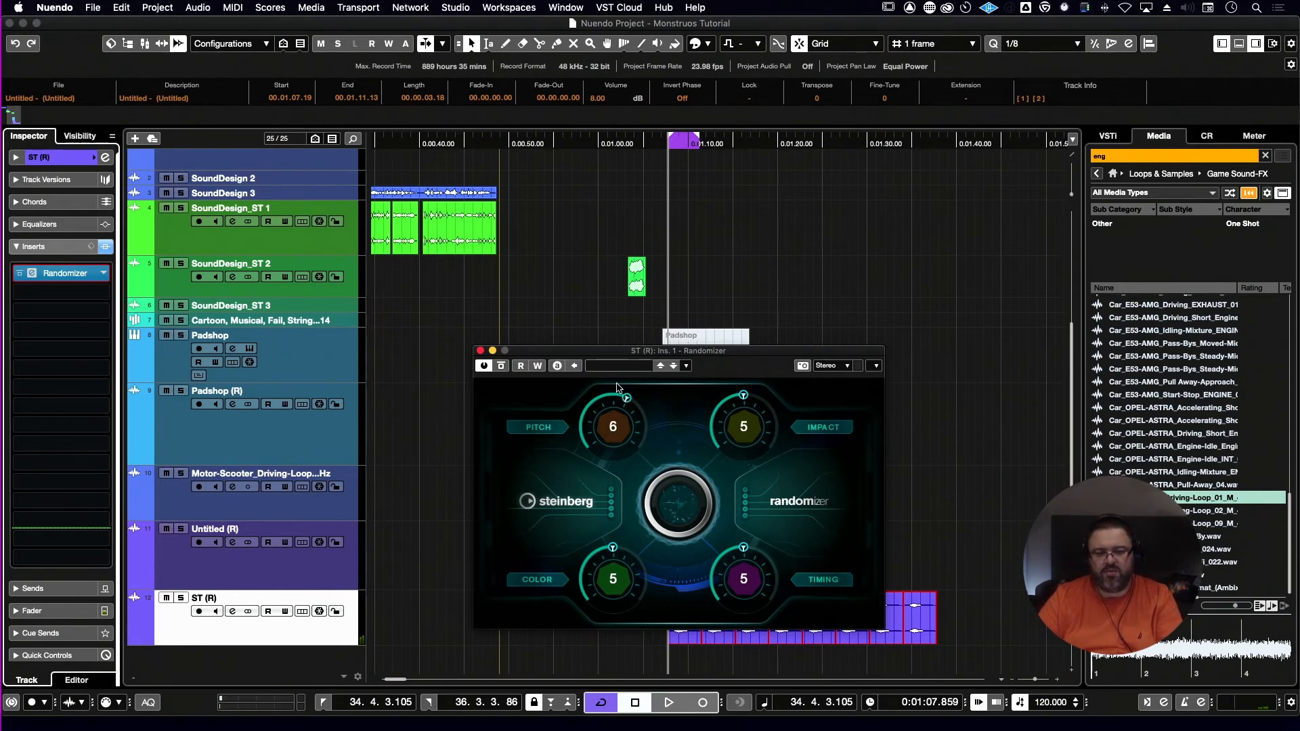
key(space)
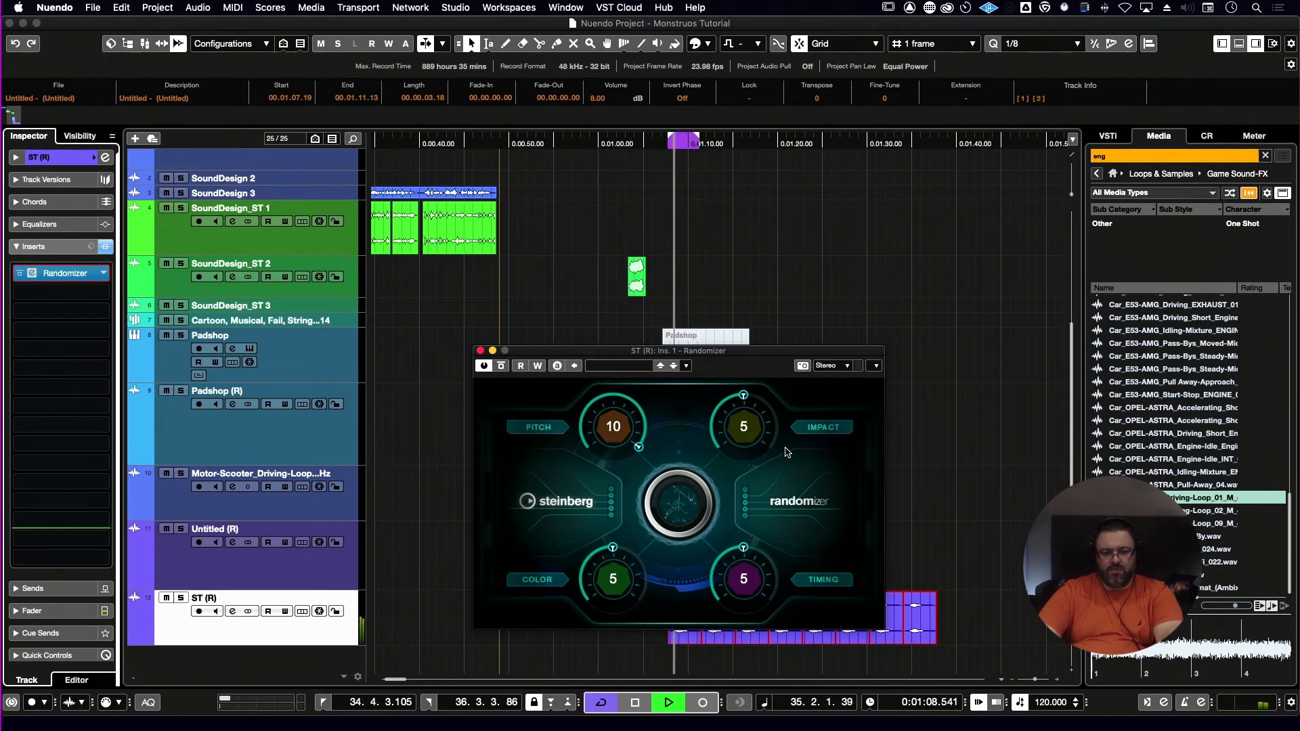
key(slash)
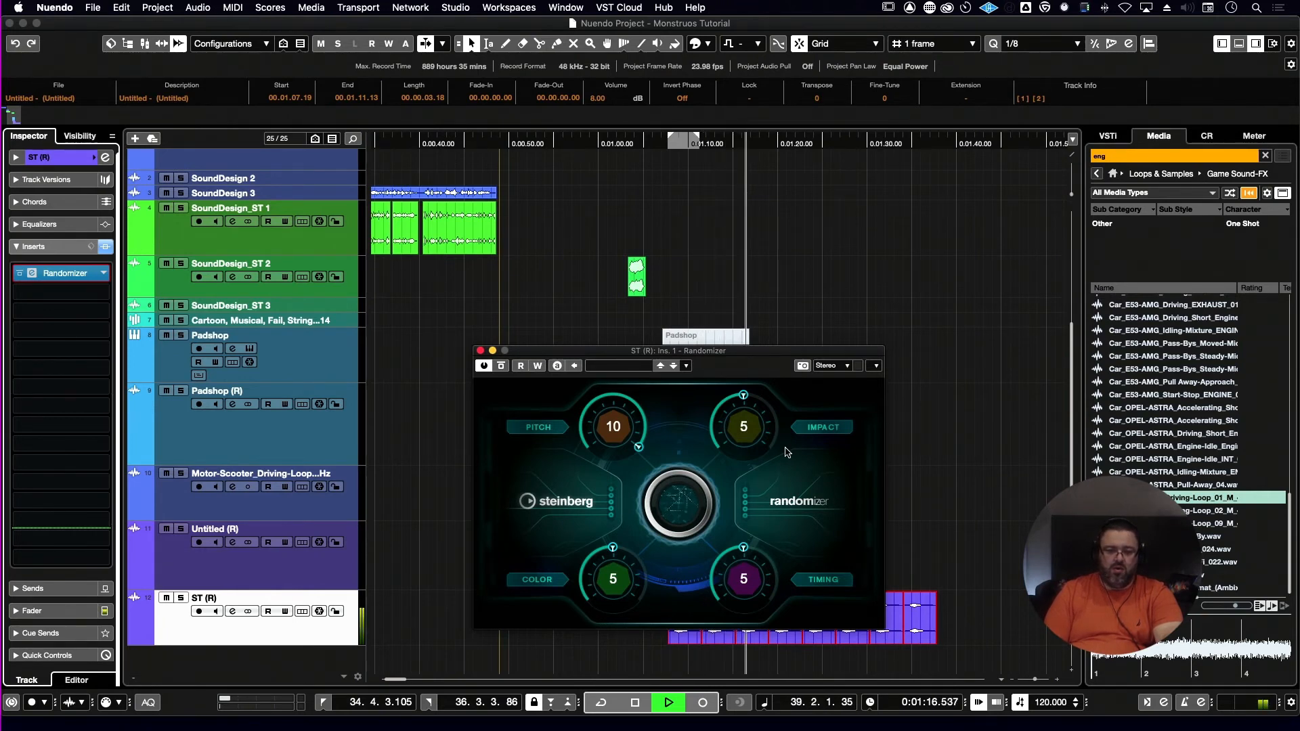
key(space)
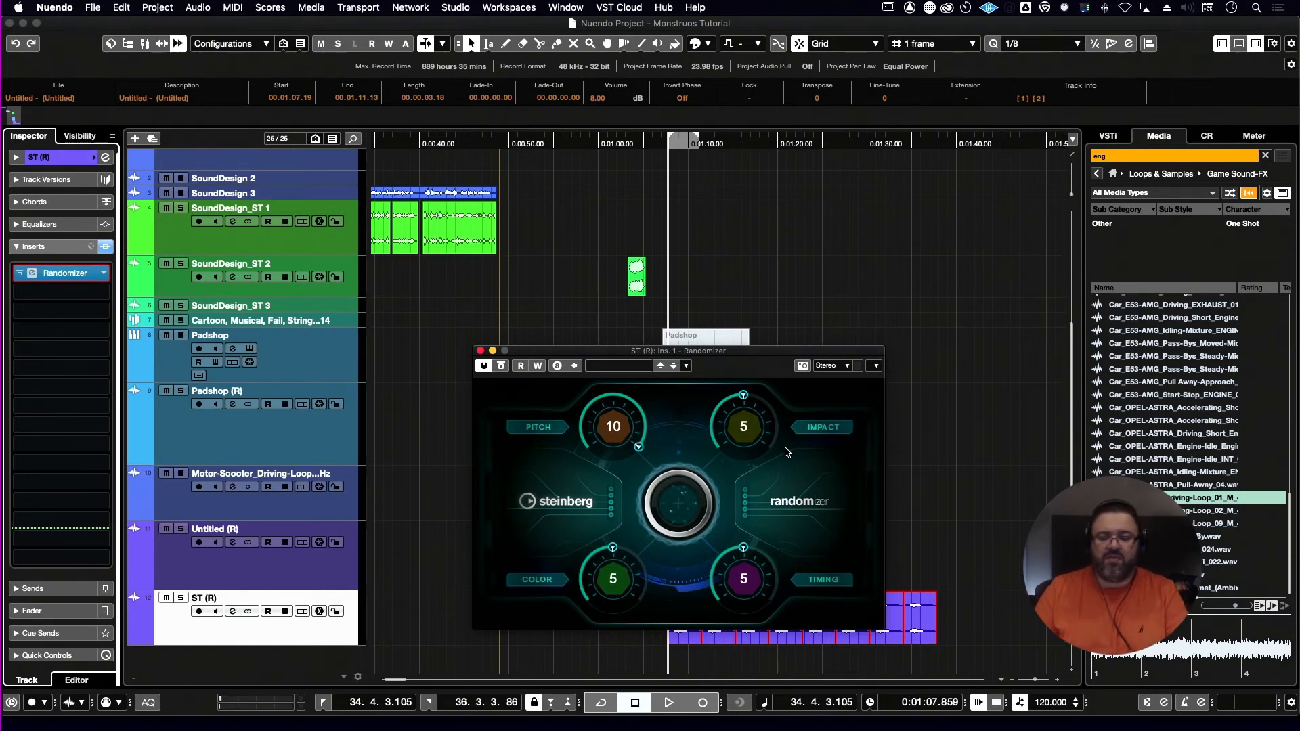
key(space)
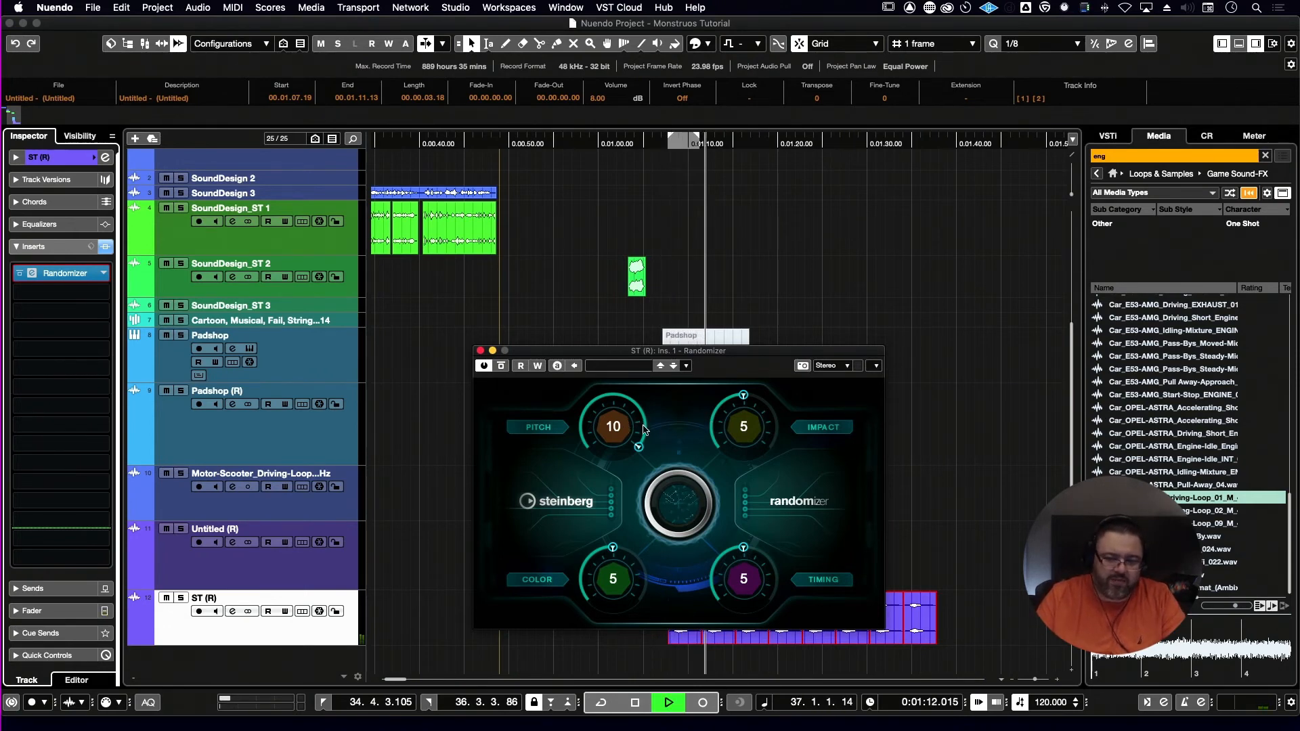
key(space)
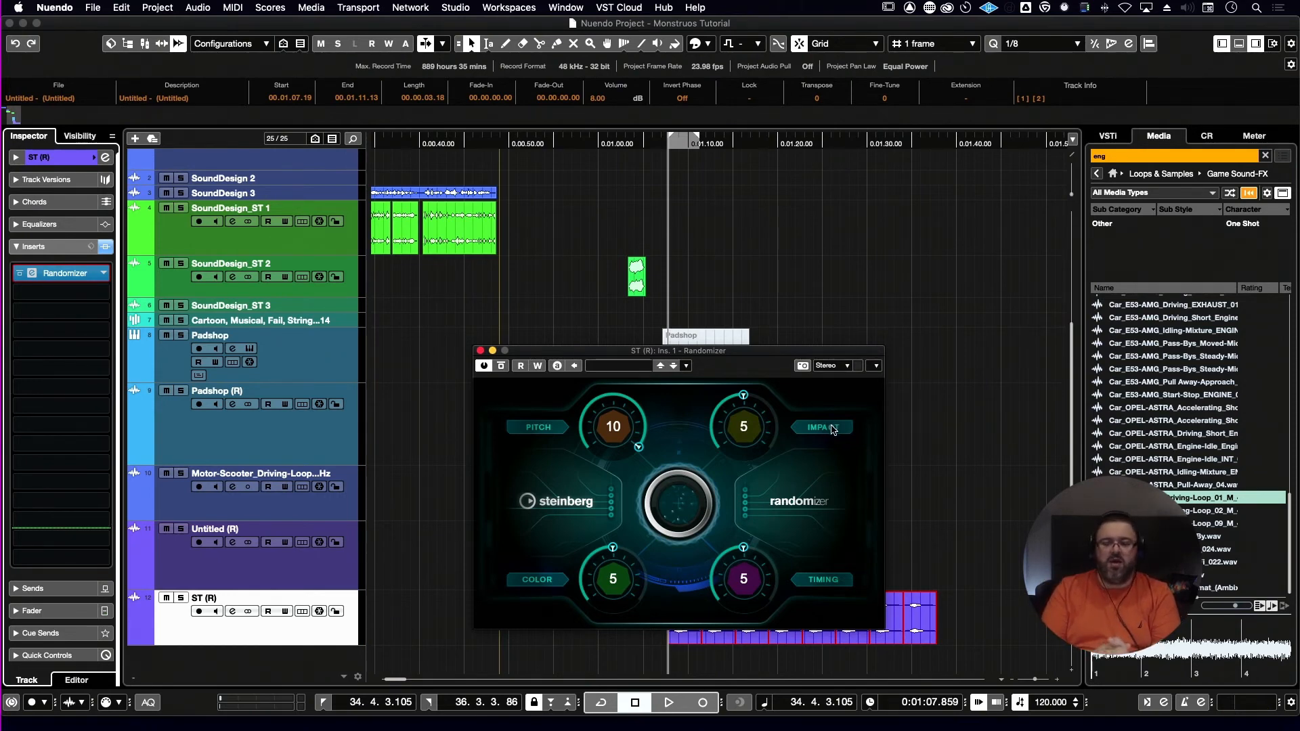
- Search the Game Sound-FX library for "impa" and place Wood_Break_097.wav on the Untitled (R) track at 00.01.43.23, moving Randomizer's window aside
click(1168, 153)
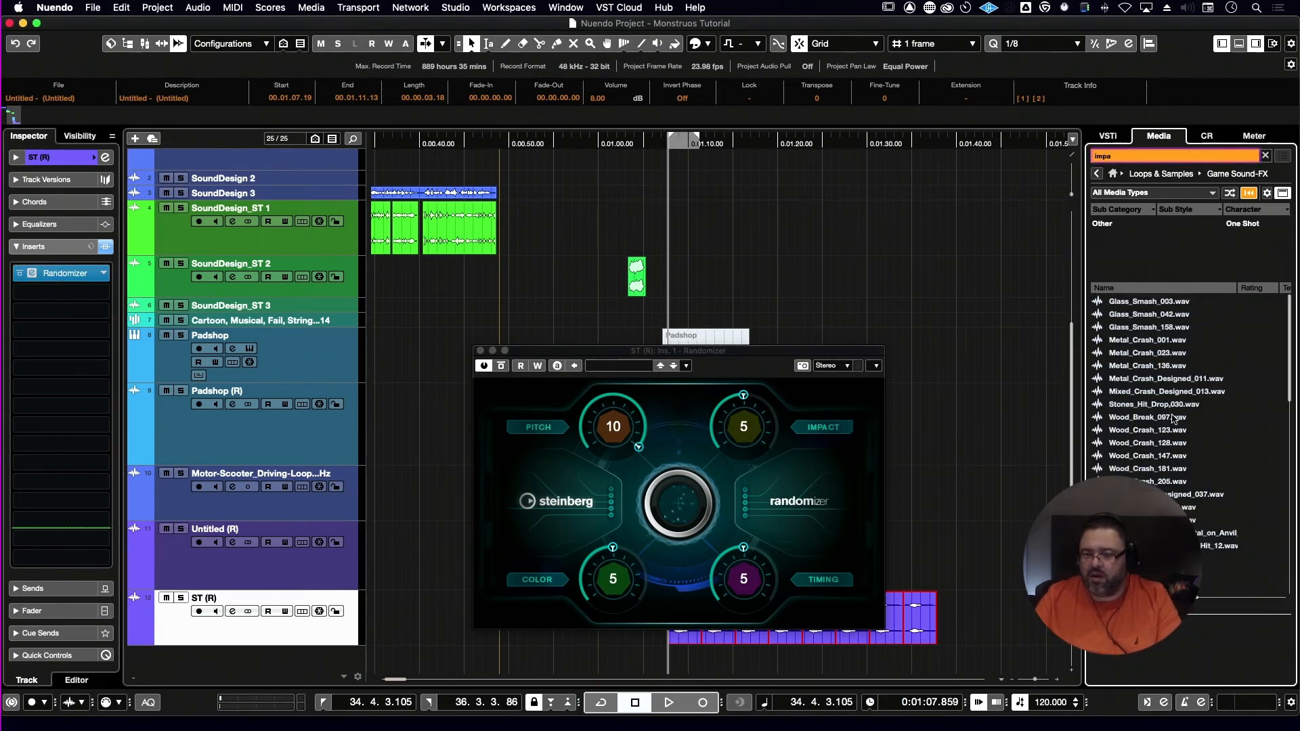
click(1144, 418)
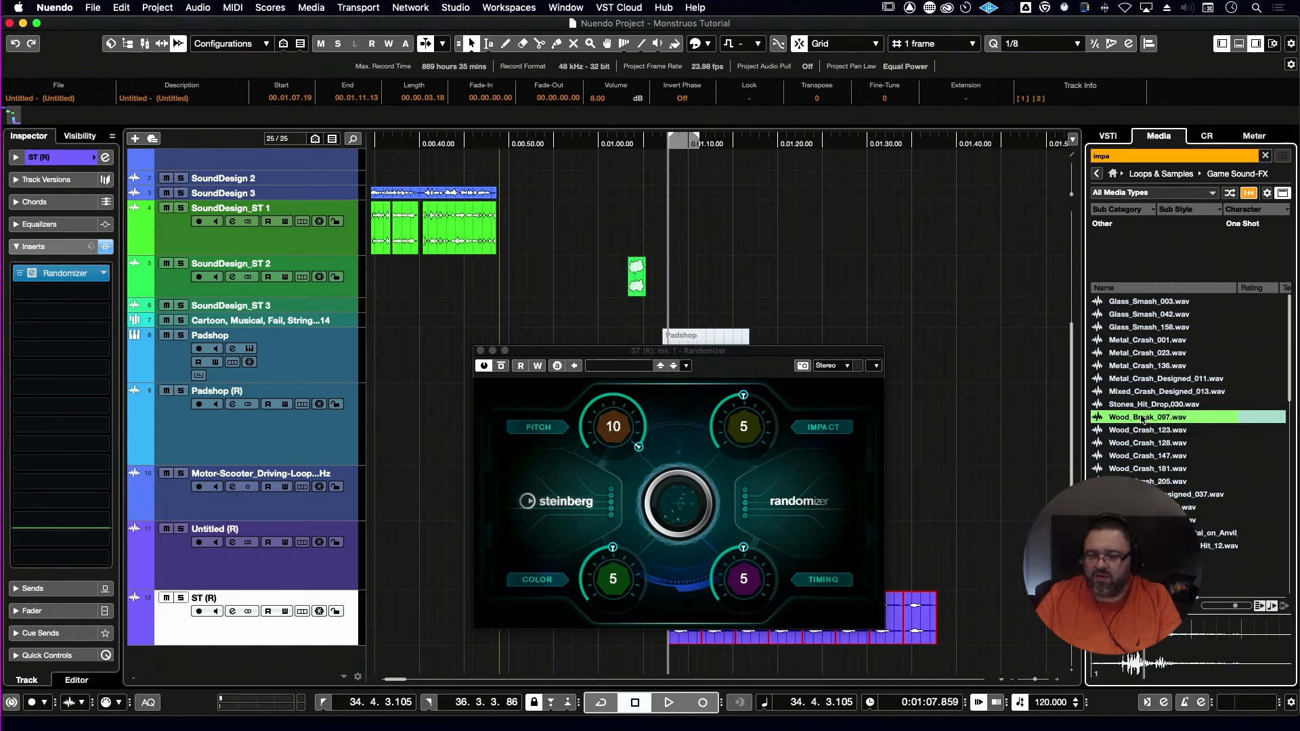
drag(1151, 418, 994, 568)
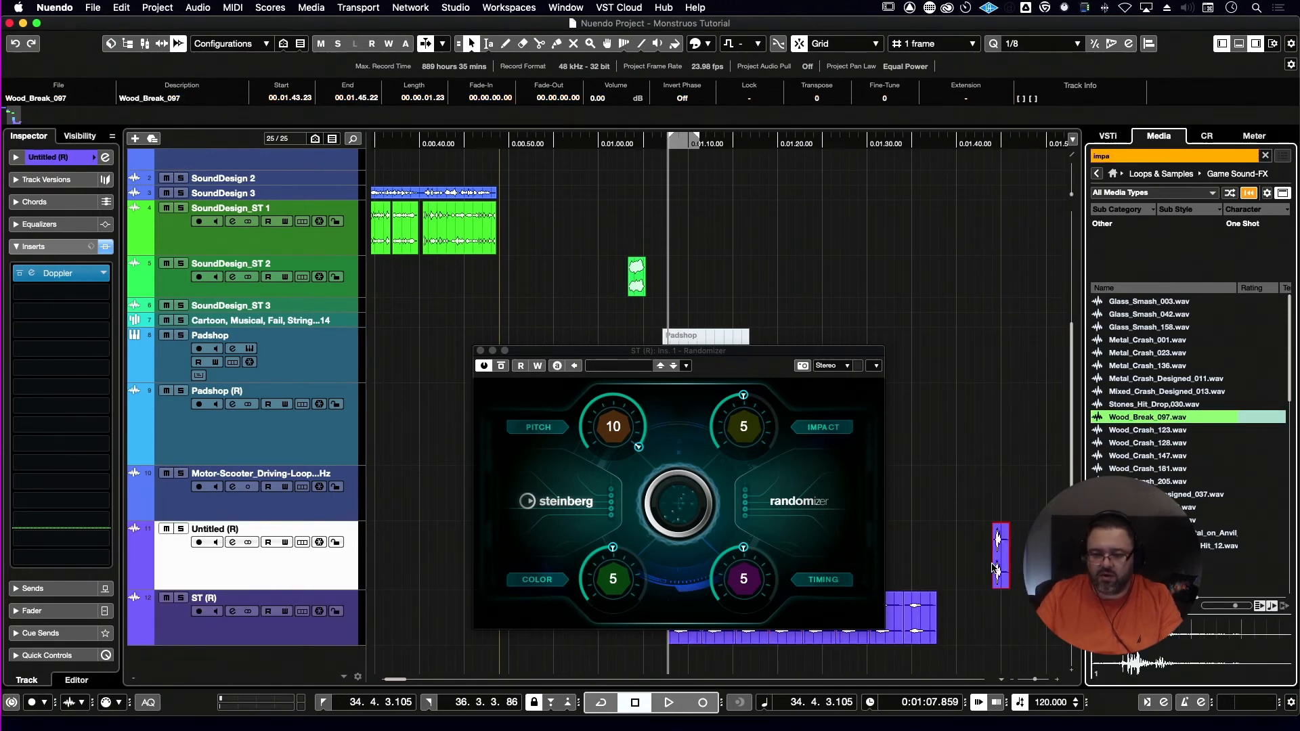
scroll(1000, 570, up, 4)
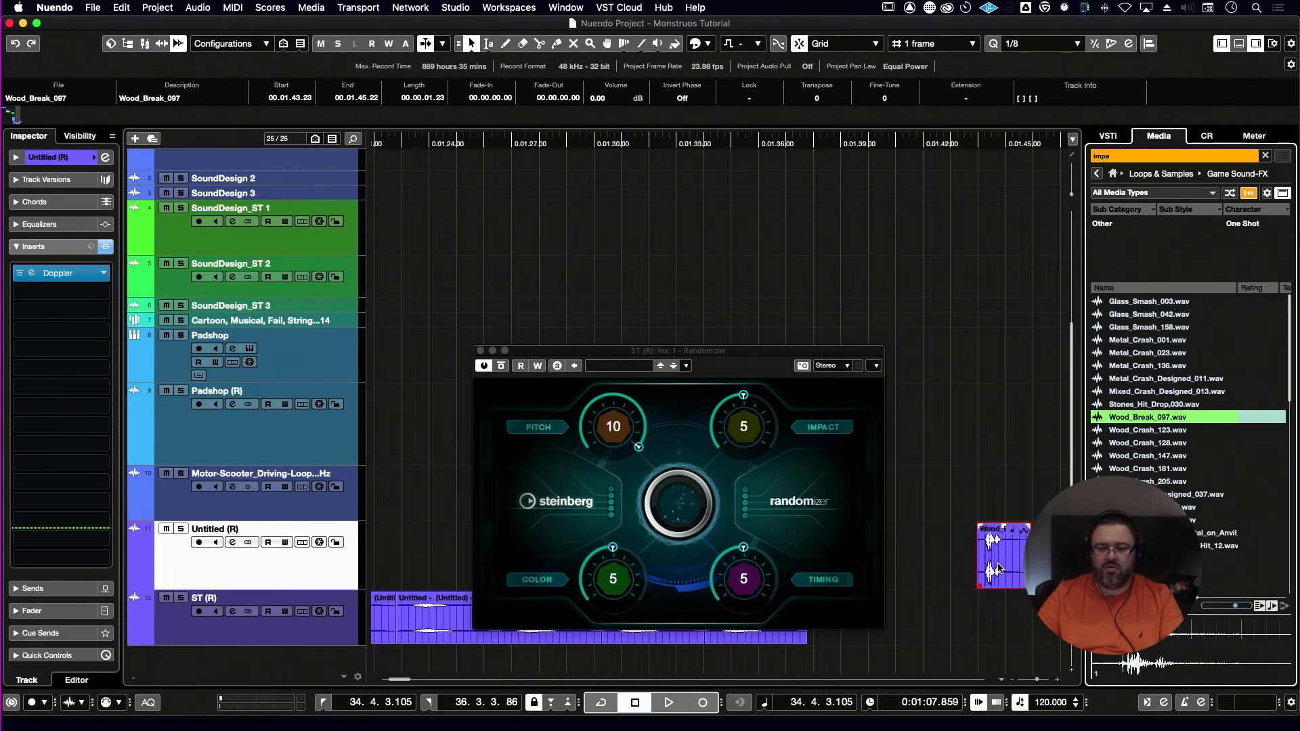
scroll(1001, 569, right, 2)
drag(795, 351, 612, 267)
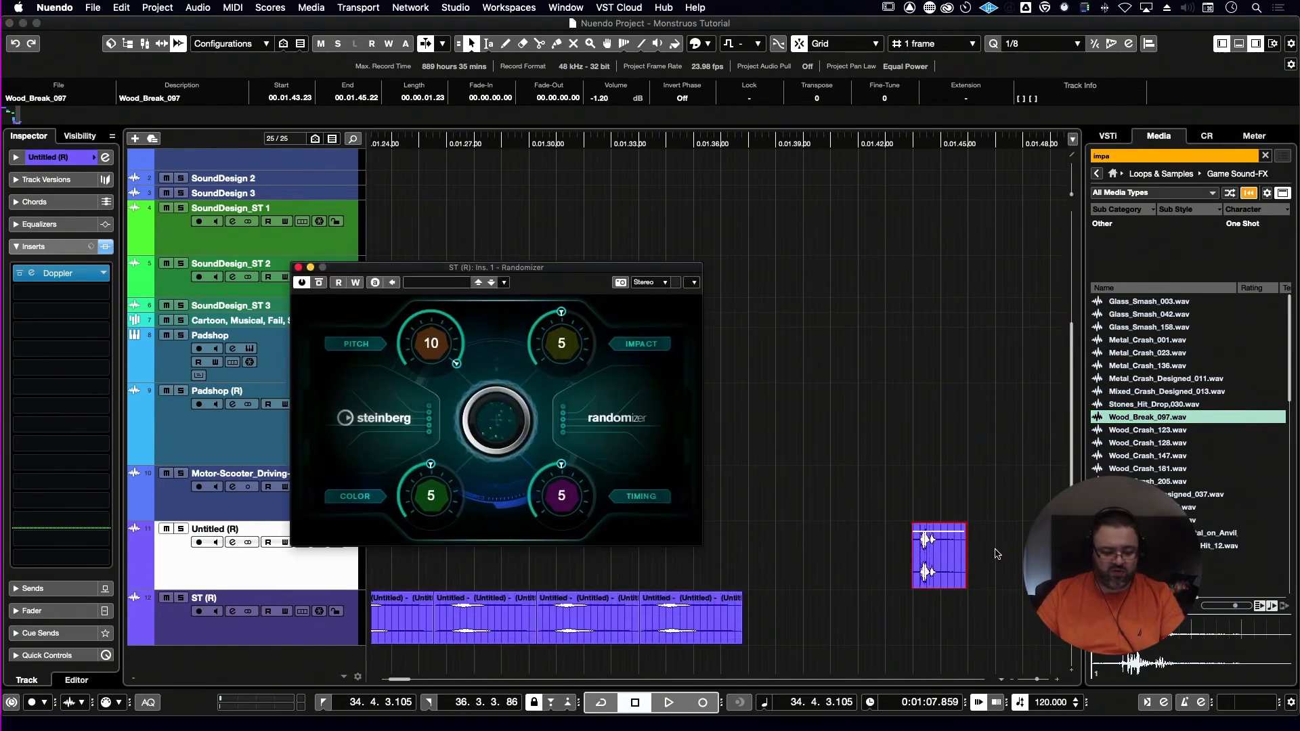
- Duplicate the Wood_Break_097 event five times in a row, and move all six events to the ST (R) track
scroll(996, 553, right, 2)
key(super+d)
key(super+d)
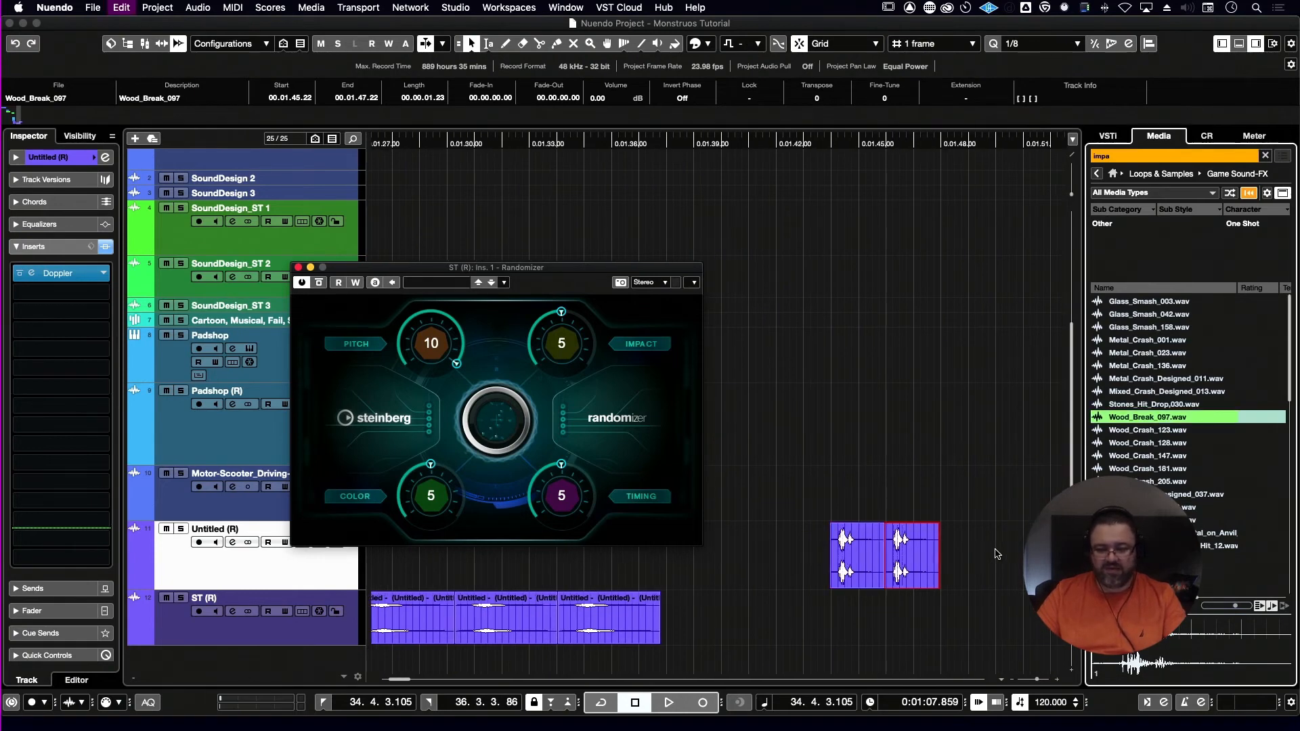
key(super+d)
scroll(924, 480, right, 6)
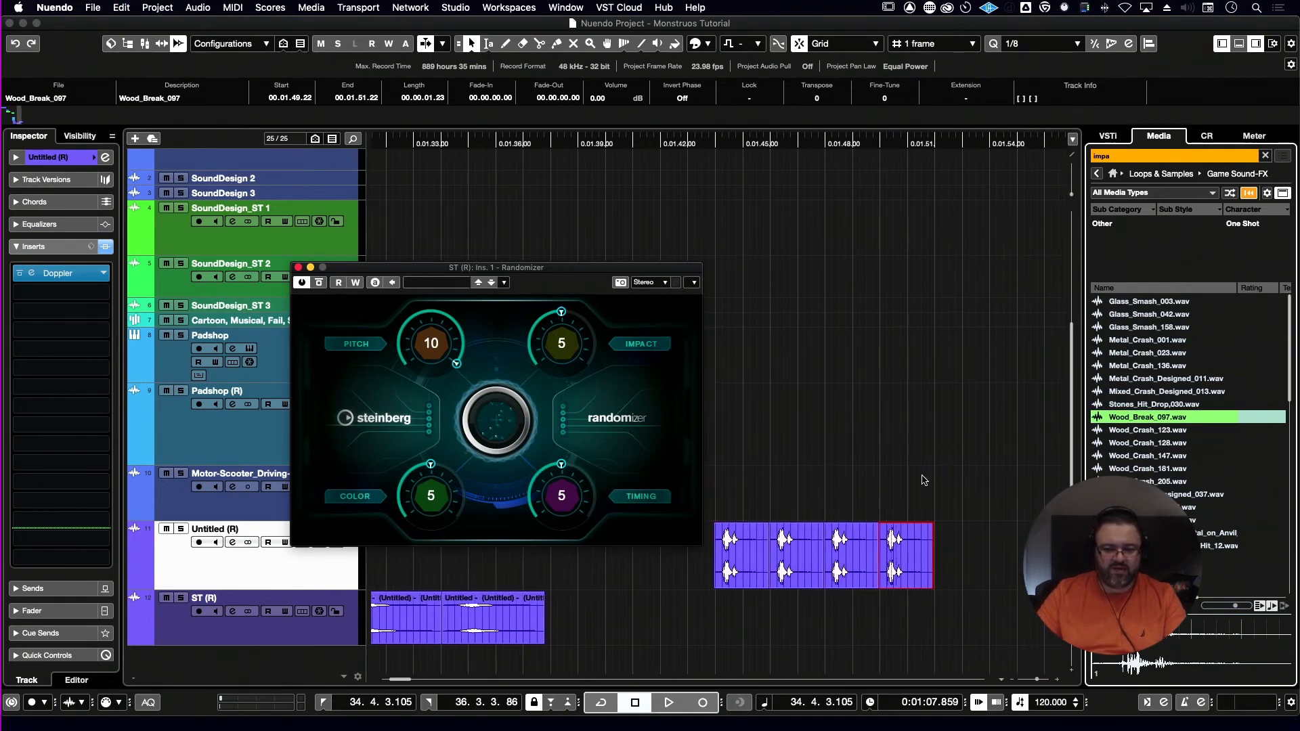
key(super+d)
key(super+d)
drag(1015, 507, 712, 601)
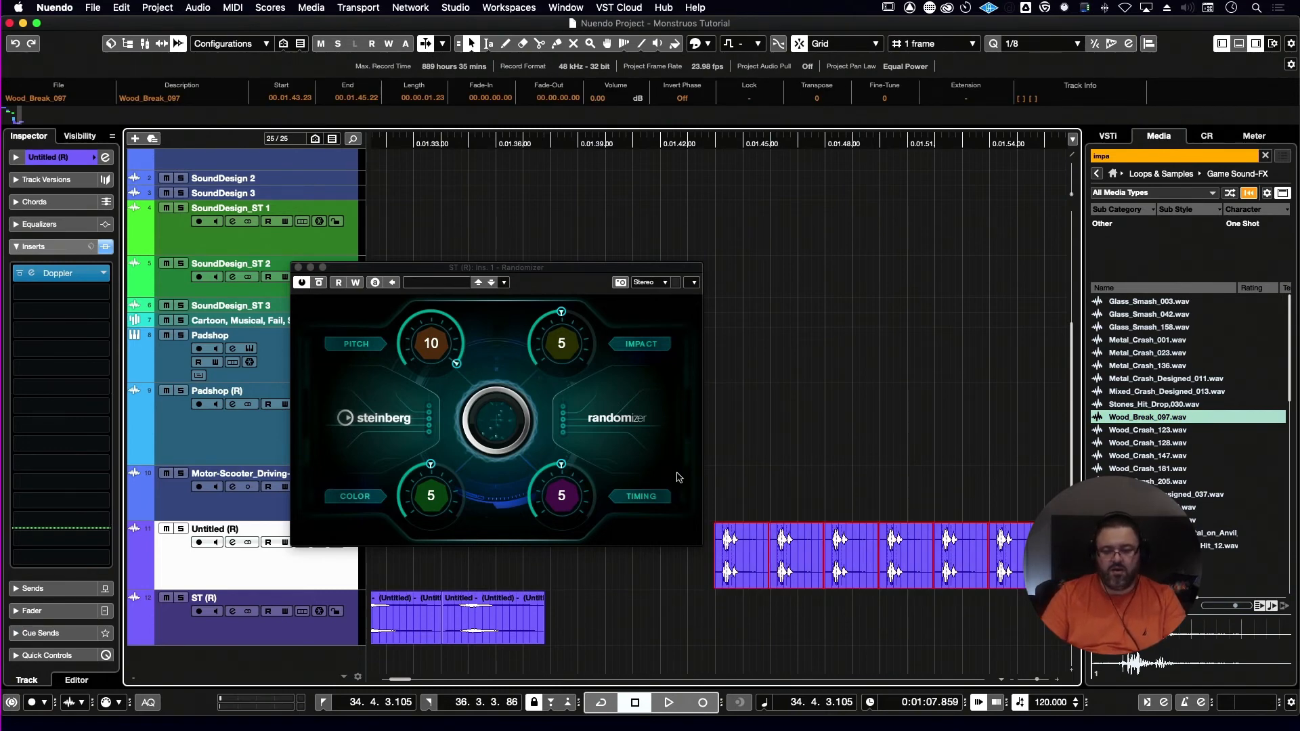
key(super+Down)
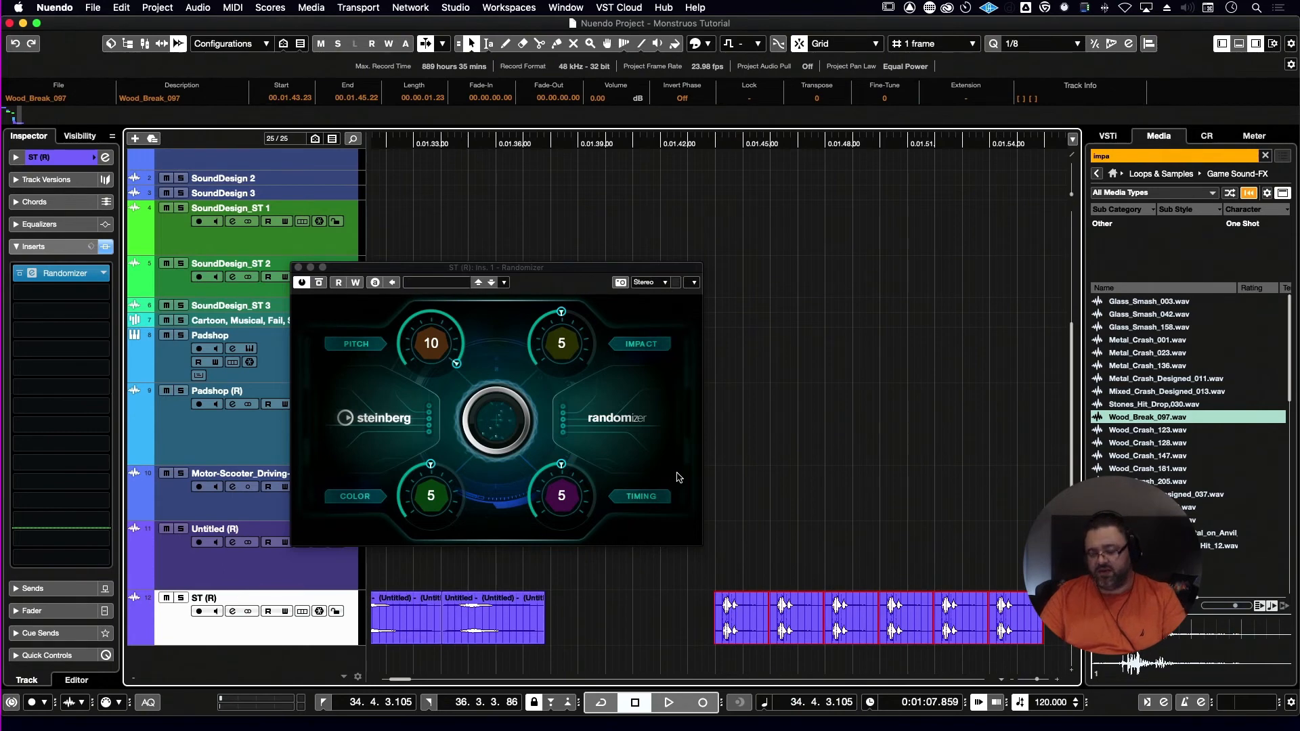
- Audition the six wood-break events with Randomizer at Pitch 2, Impact 8, Color 3 and Timing 10, and lower Timing during playback
key(shift+g)
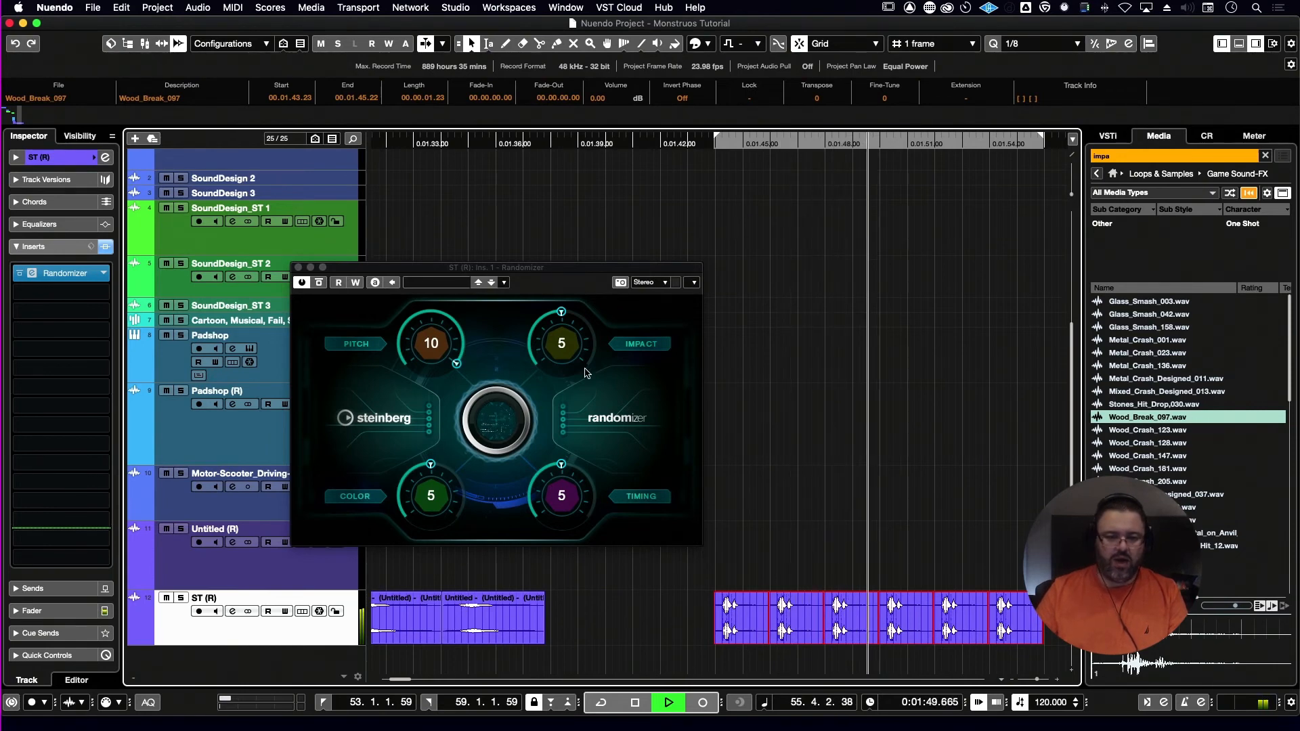
key(space)
drag(416, 344, 372, 400)
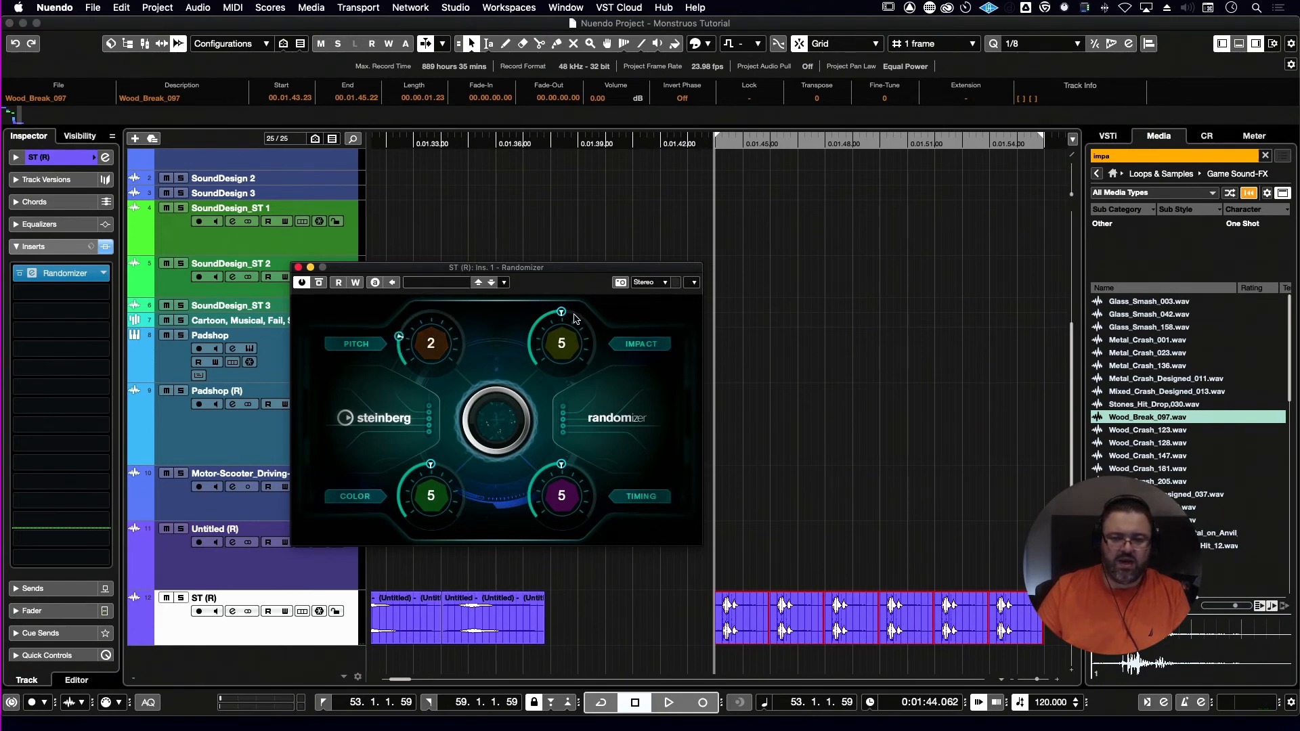
drag(556, 316, 592, 303)
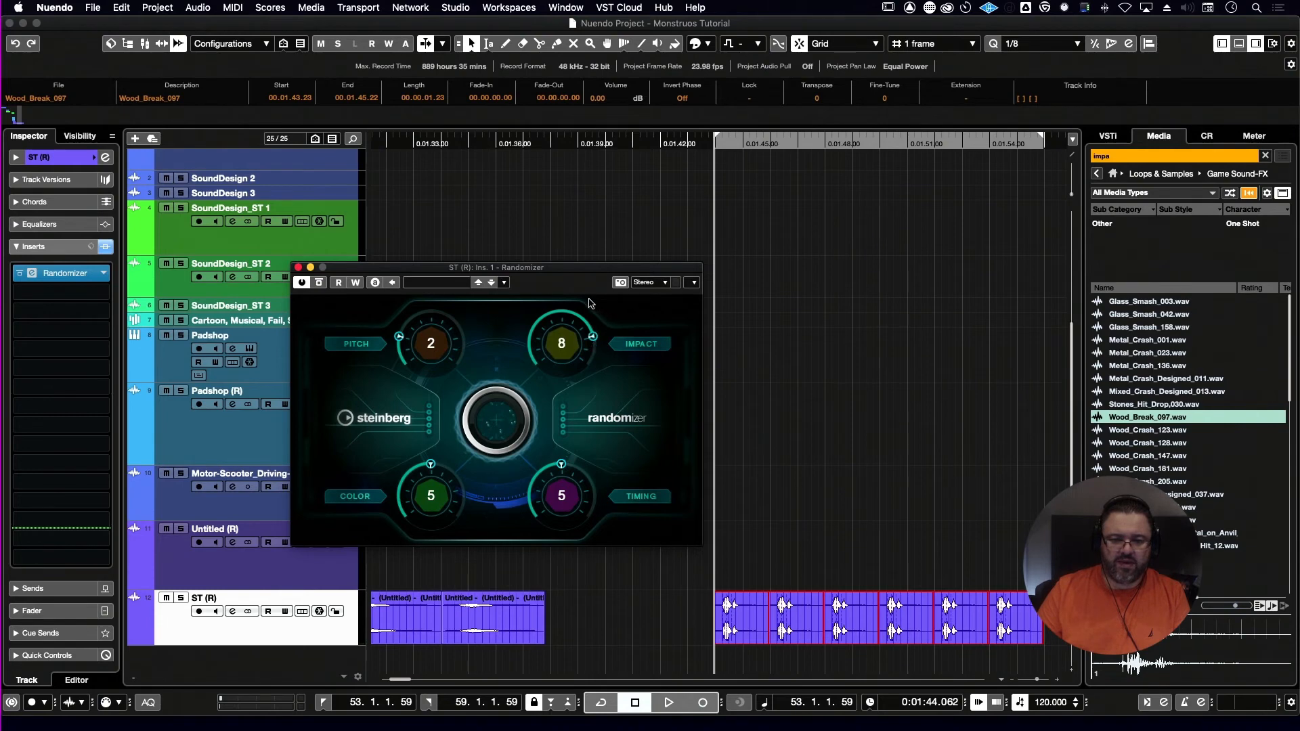
drag(559, 465, 543, 472)
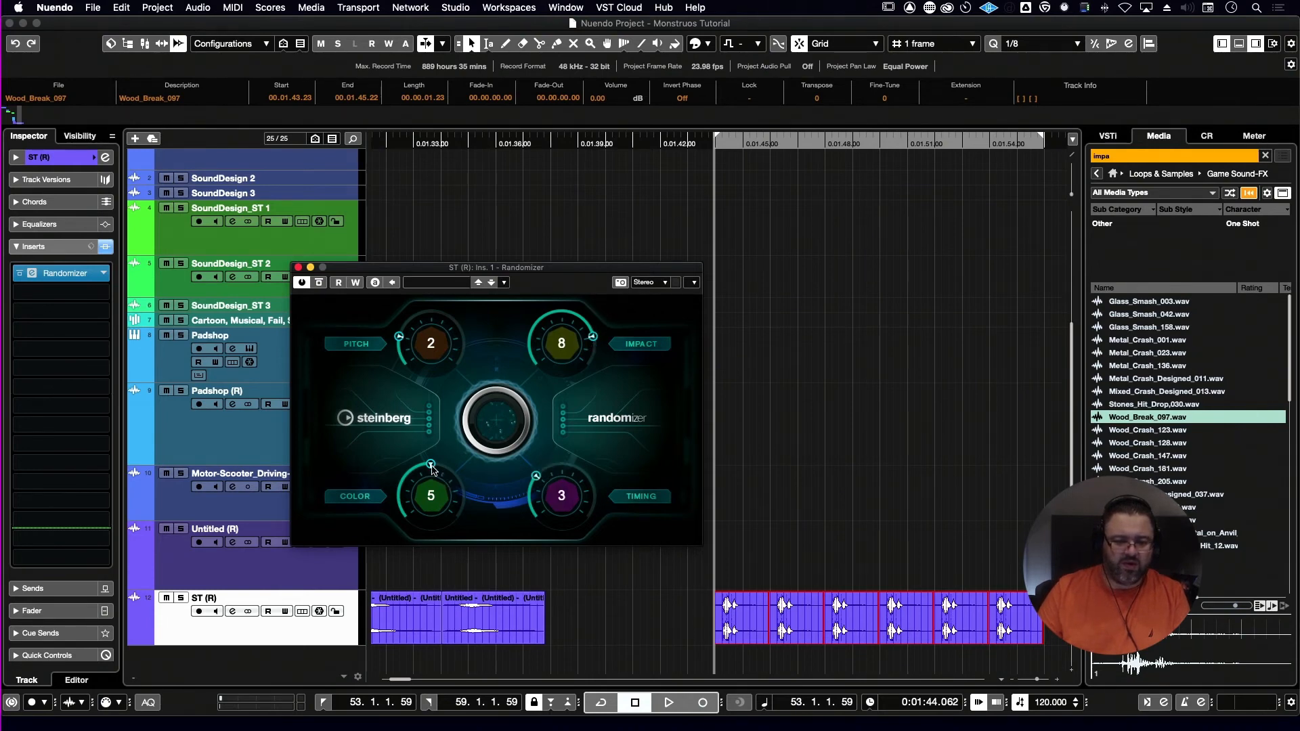
drag(438, 469, 411, 471)
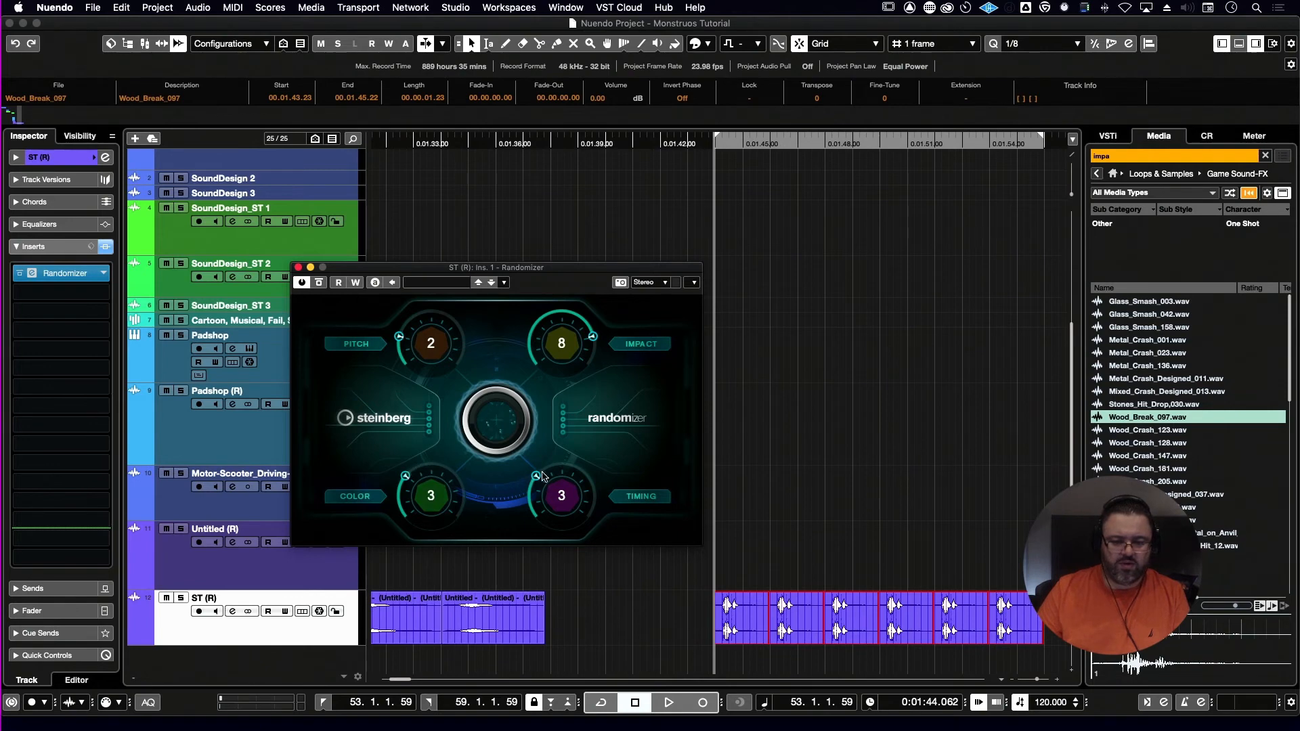
drag(537, 476, 660, 494)
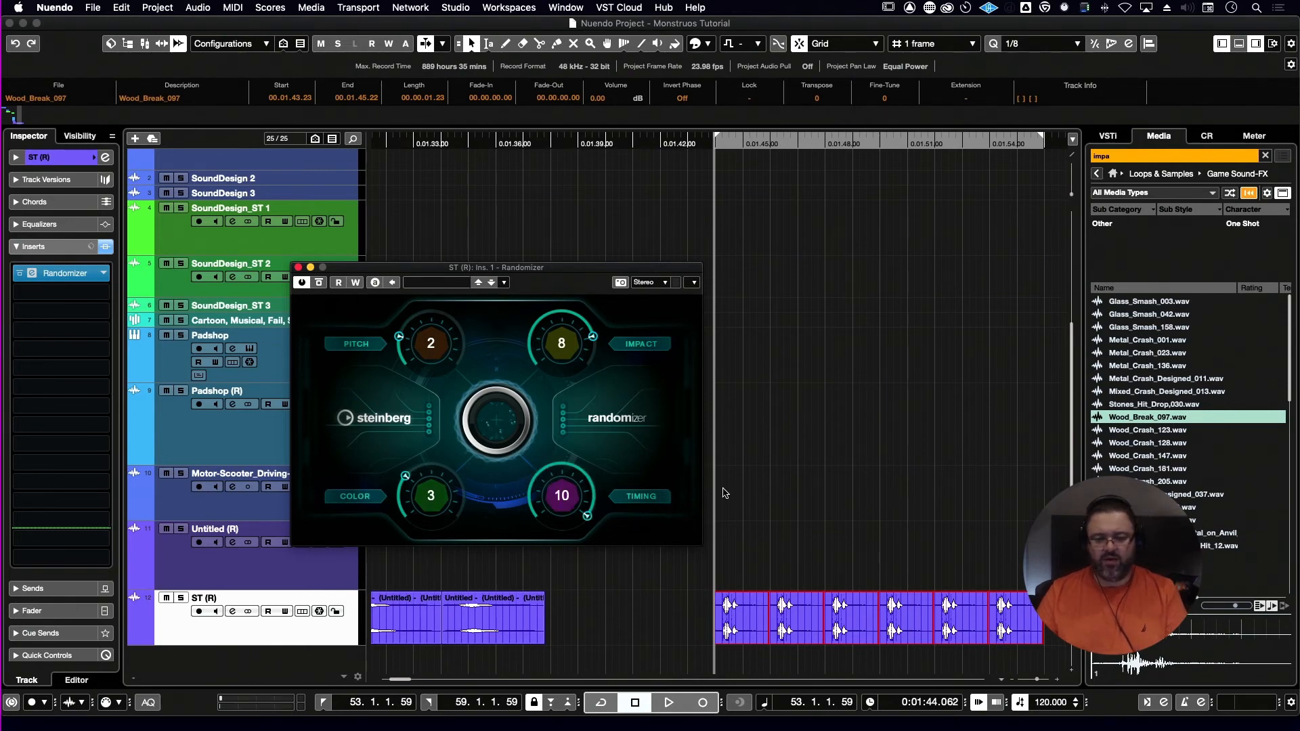
key(space)
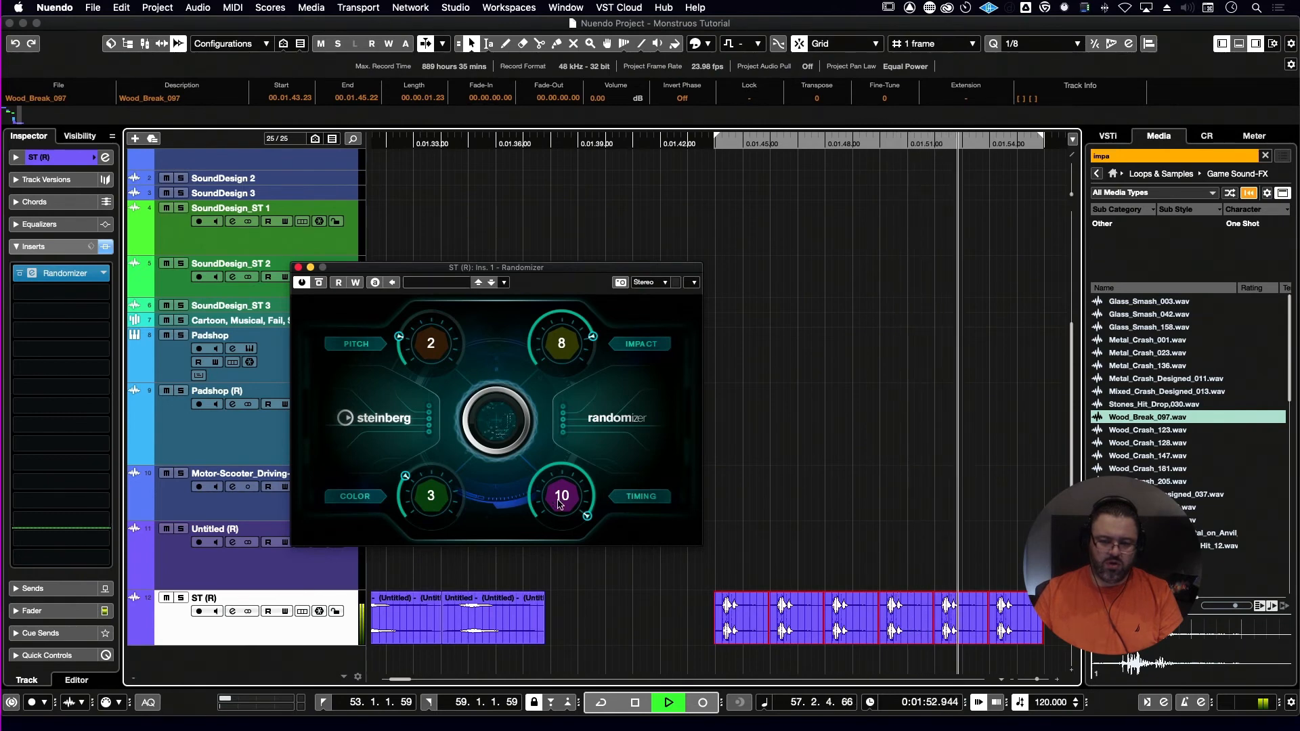
drag(559, 504, 536, 538)
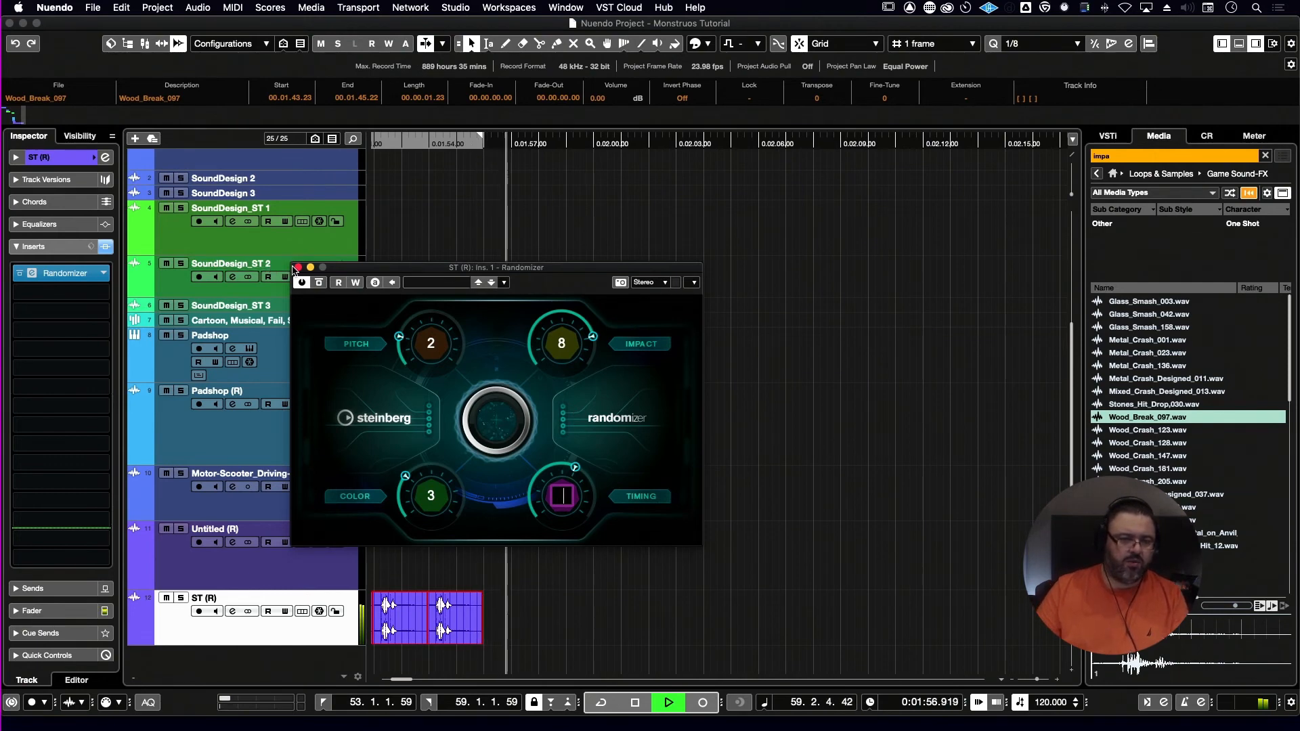
- Close the Randomizer insert window, stop playback, and open Direct Offline Processing for the six selected Wood_Break_097 events
click(298, 267)
scroll(609, 488, left, 10)
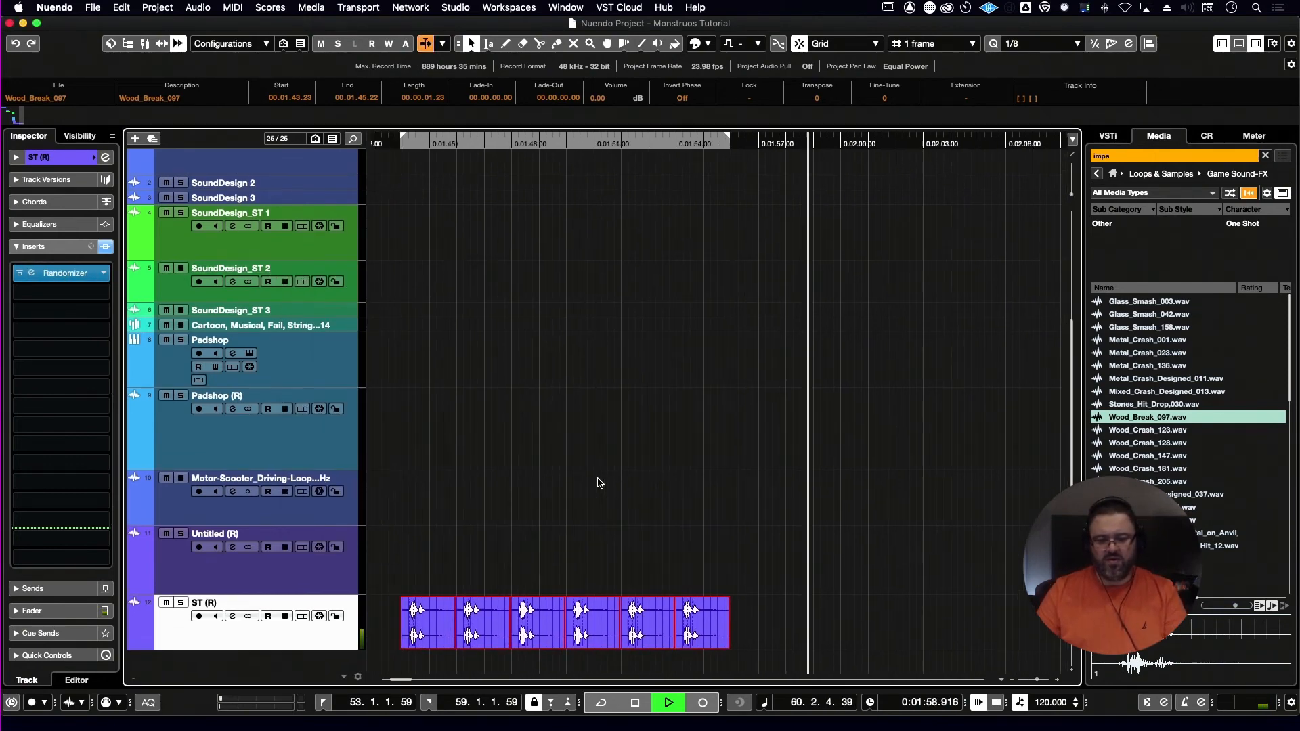
key(space)
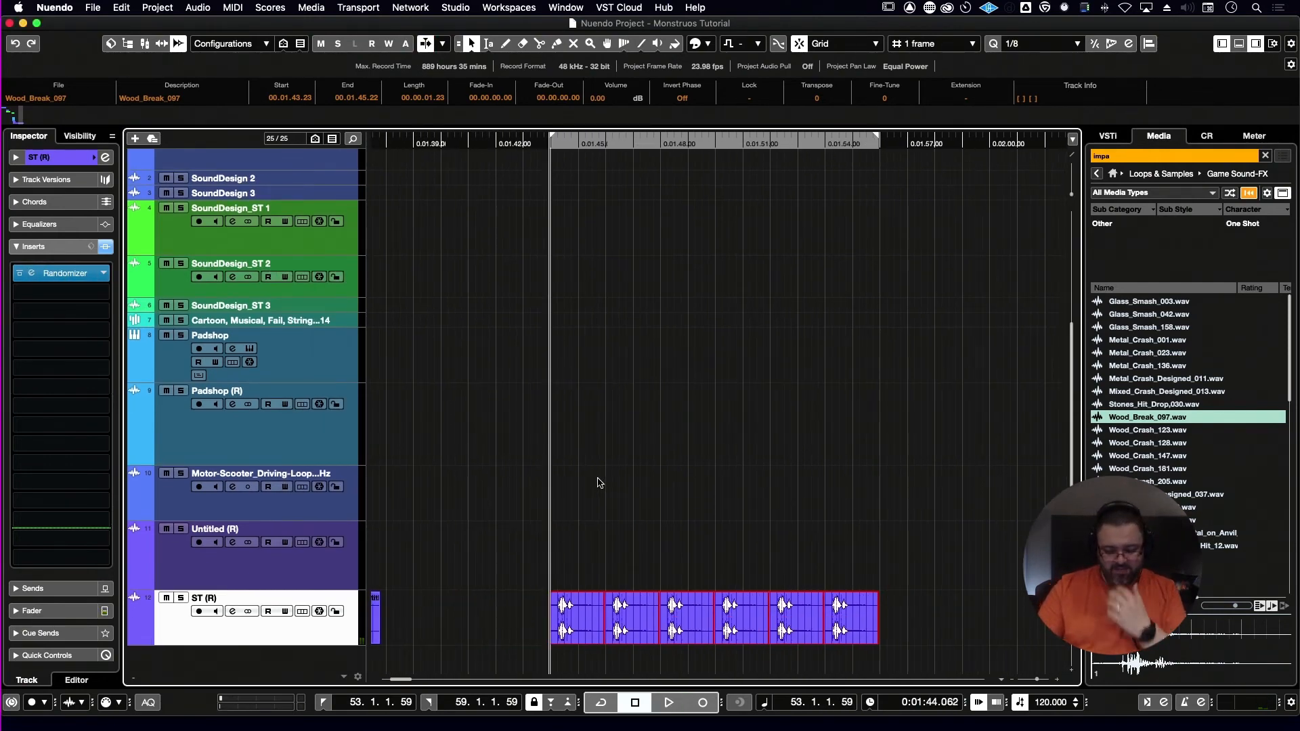
key(F7)
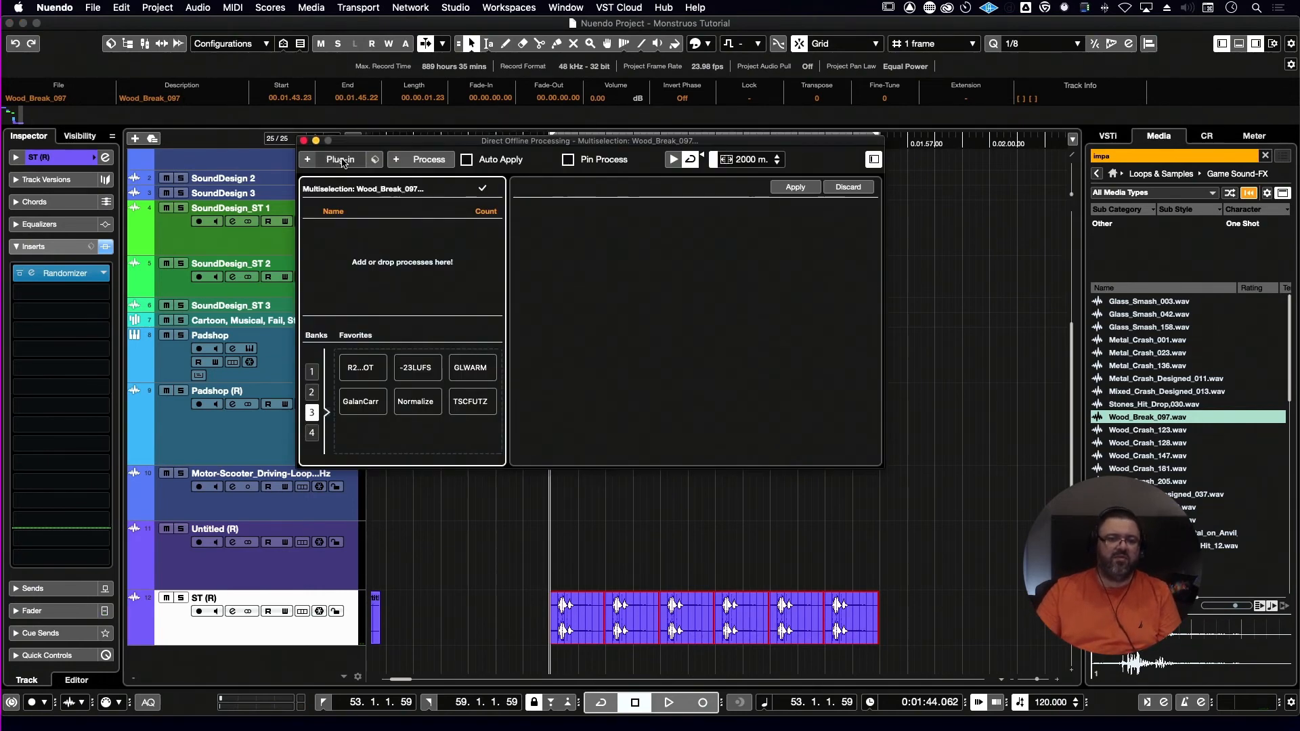
click(341, 160)
text(dopp)
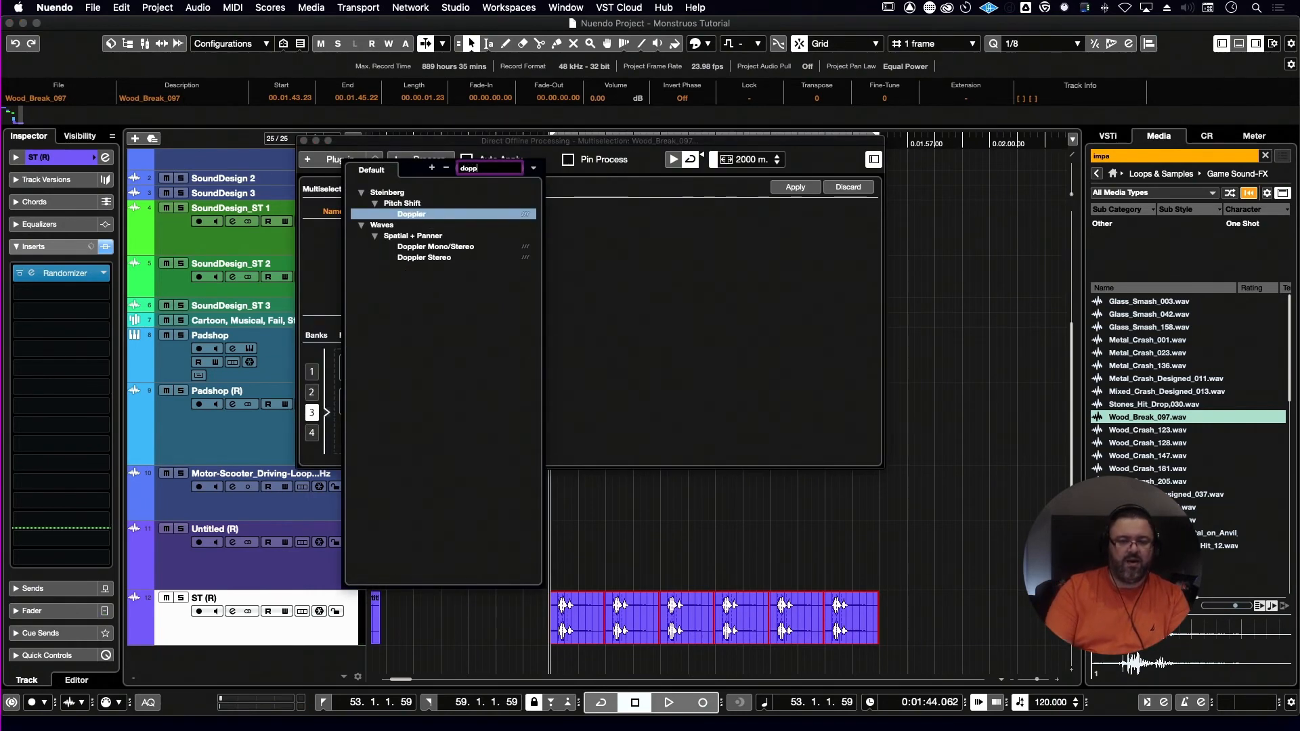
click(427, 214)
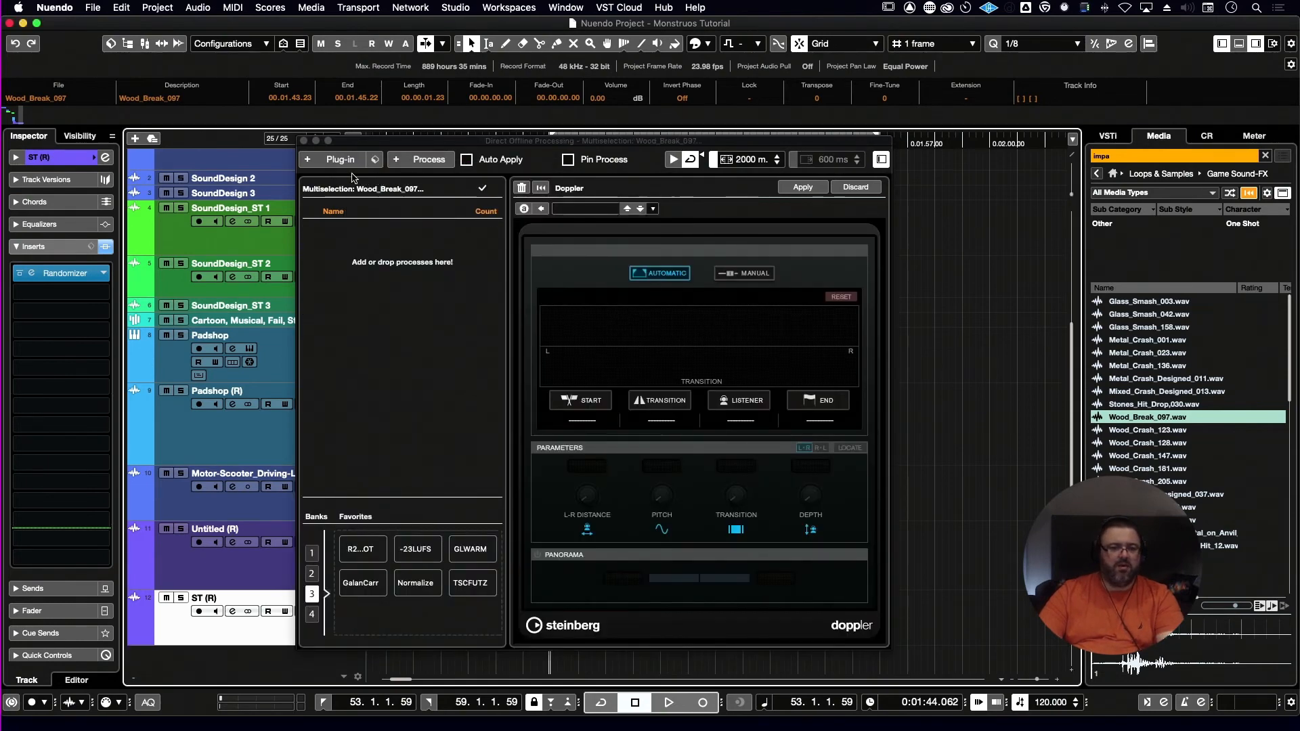
- Load Randomizer as an offline process, apply it to the six wood-break events with Pitch at 4, and audition the result
click(340, 157)
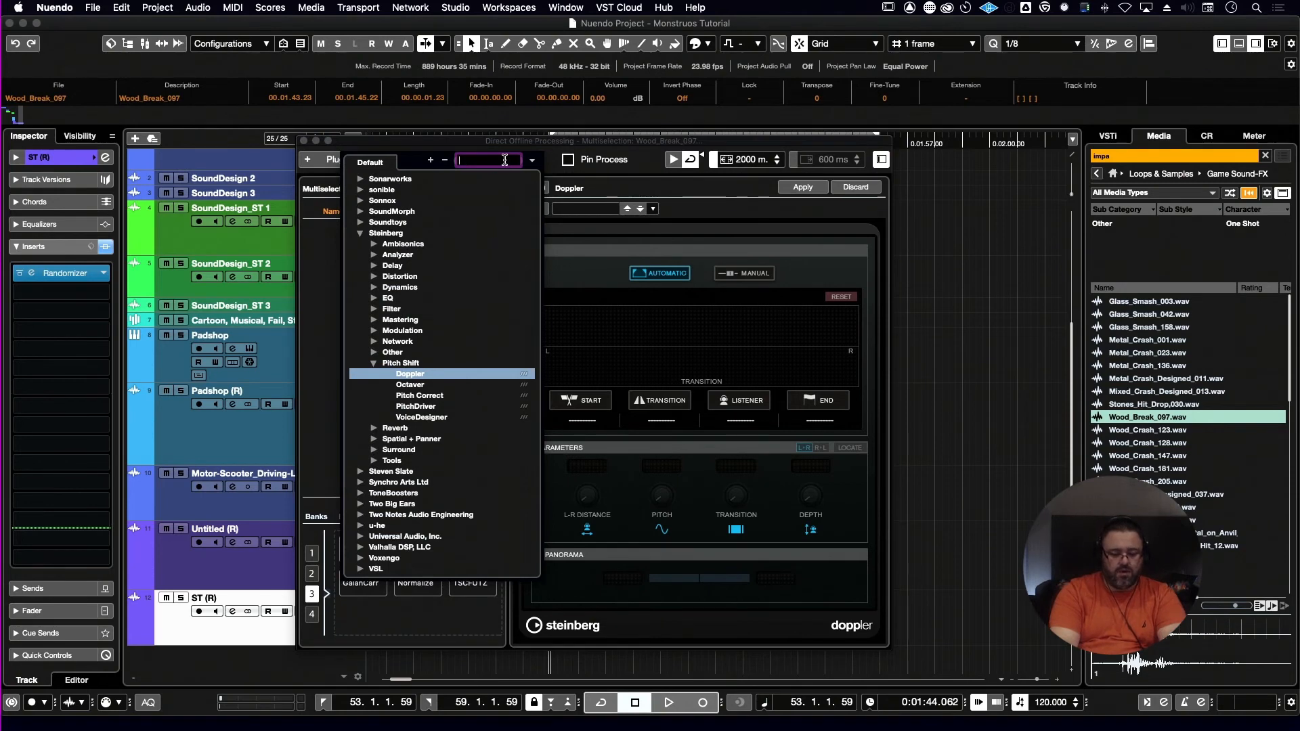
text(rando)
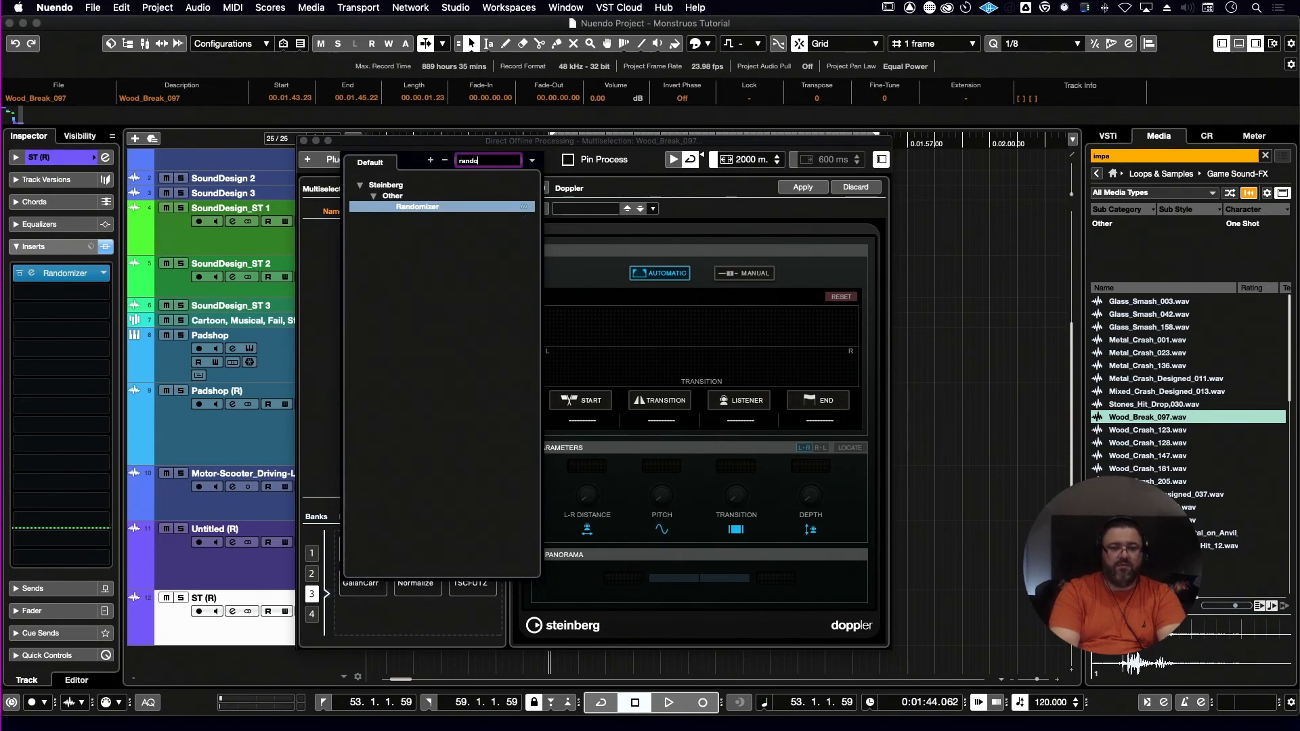
key(Return)
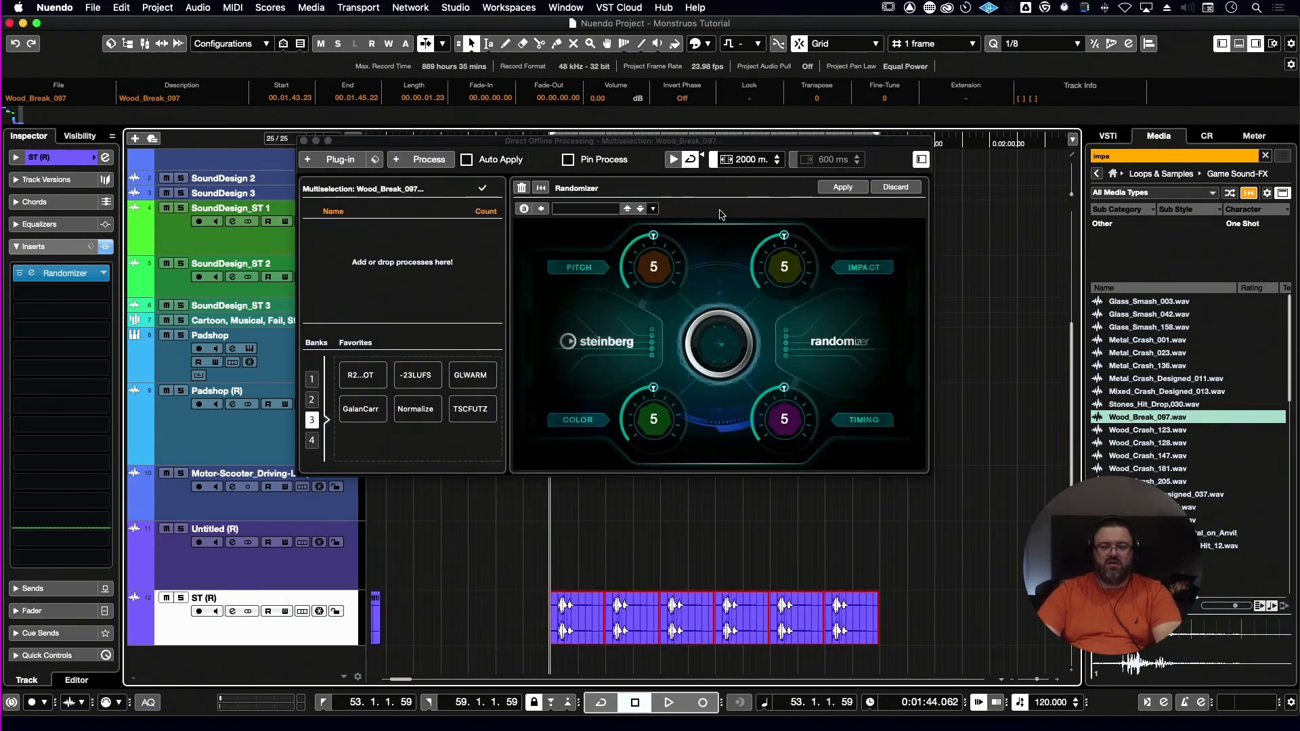
drag(662, 245, 637, 249)
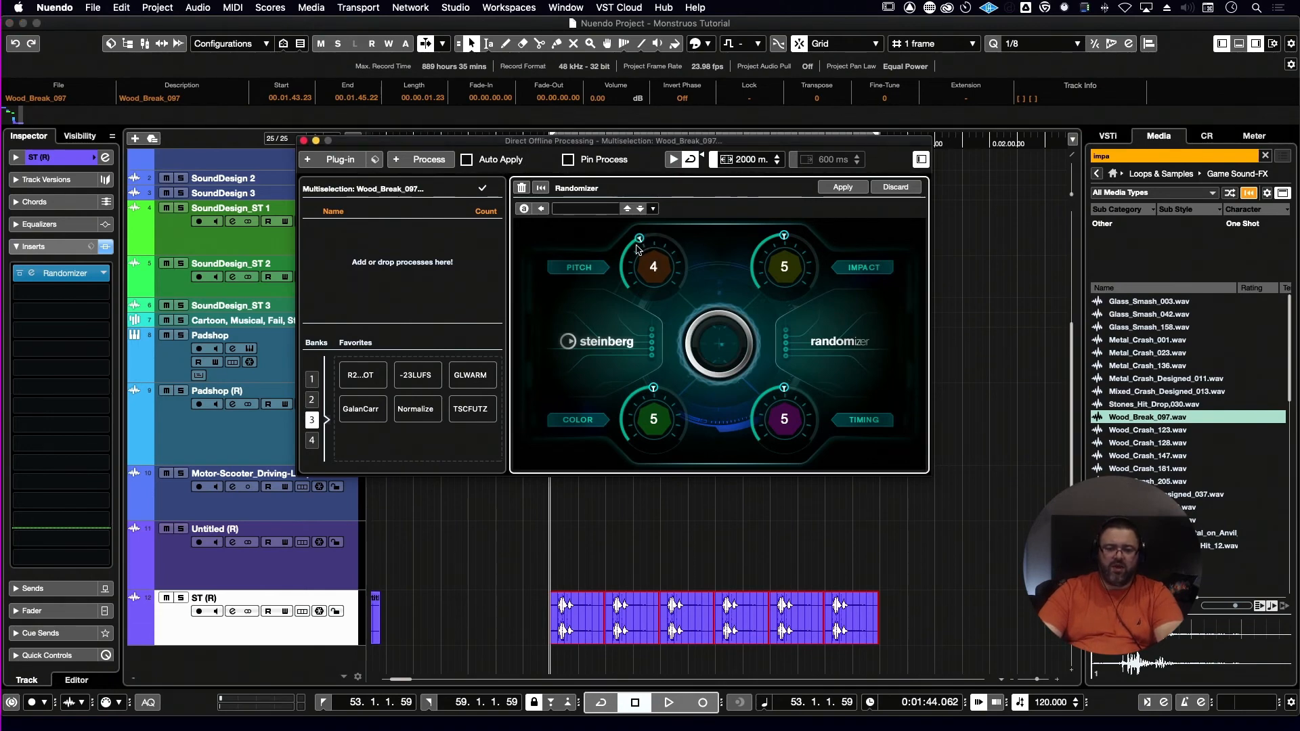
click(843, 187)
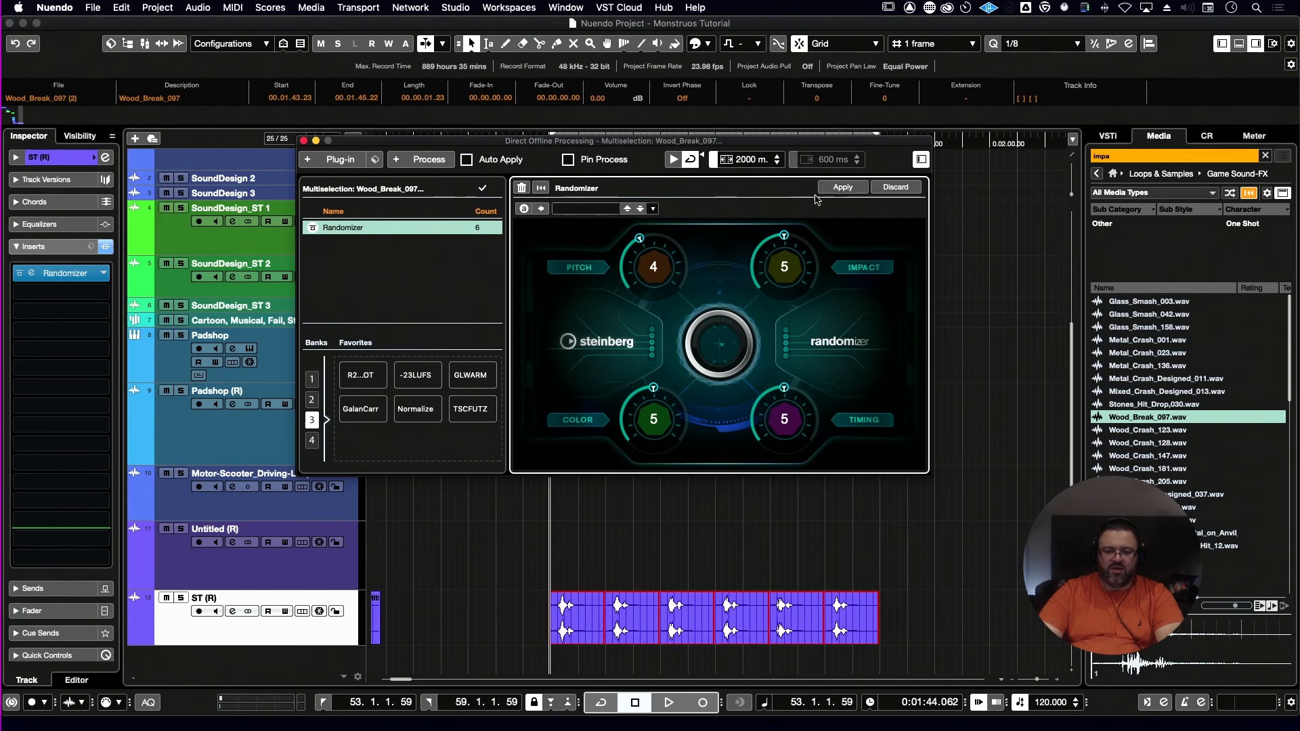
key(space)
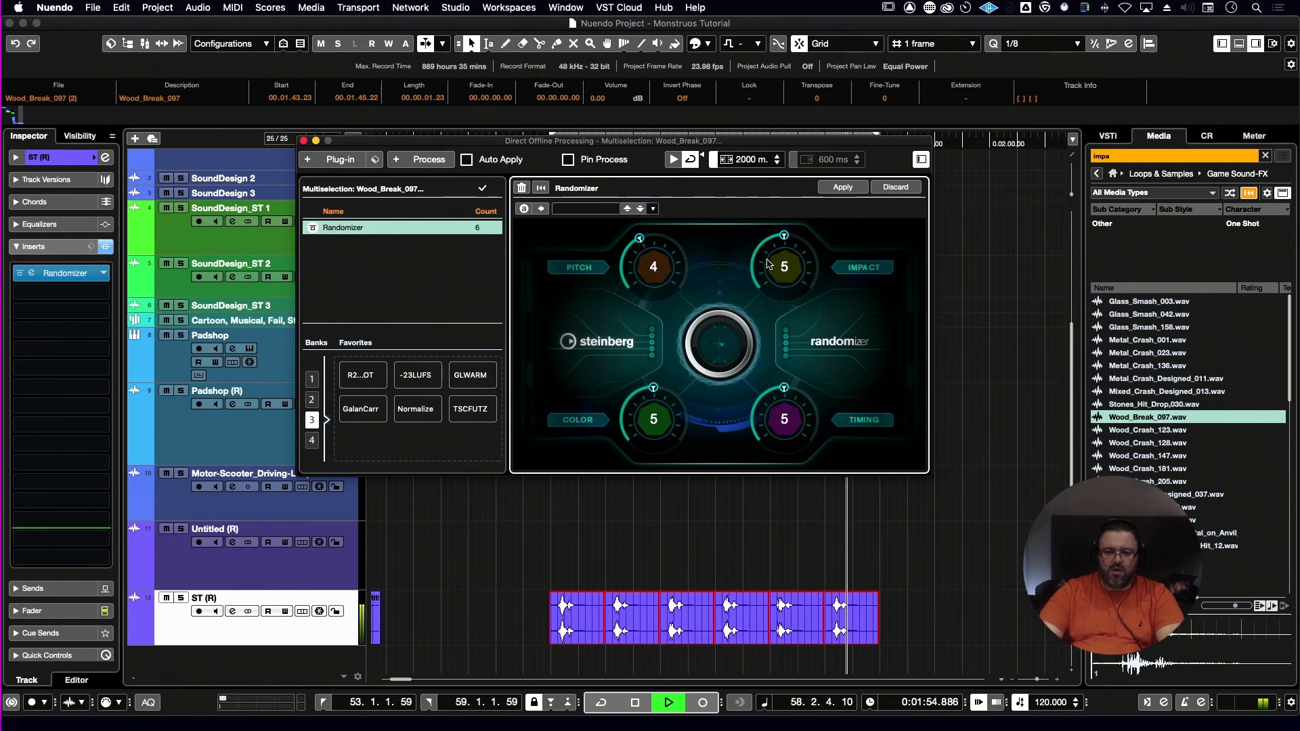
key(space)
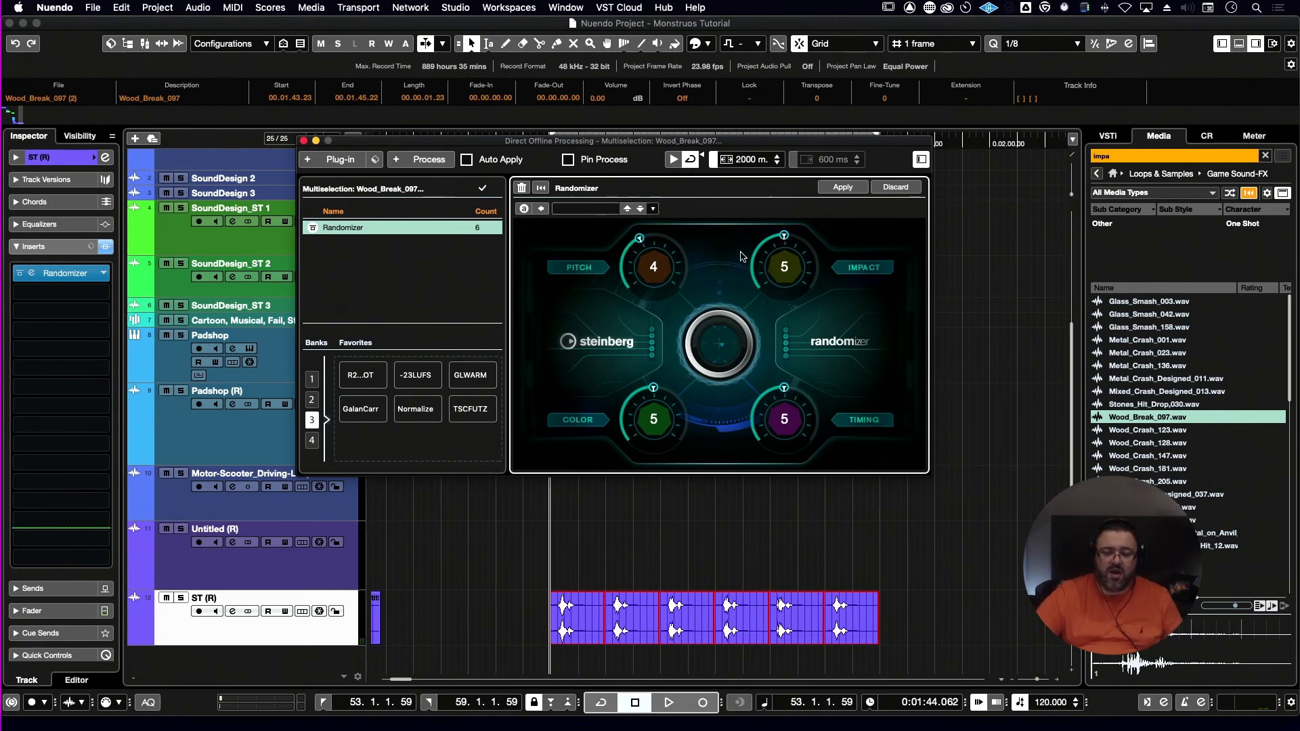
- Set the offline Randomizer to Timing 4, Color 7, Impact 3 and Pitch 6, apply it, audition the events, and reapply it
drag(783, 388, 769, 395)
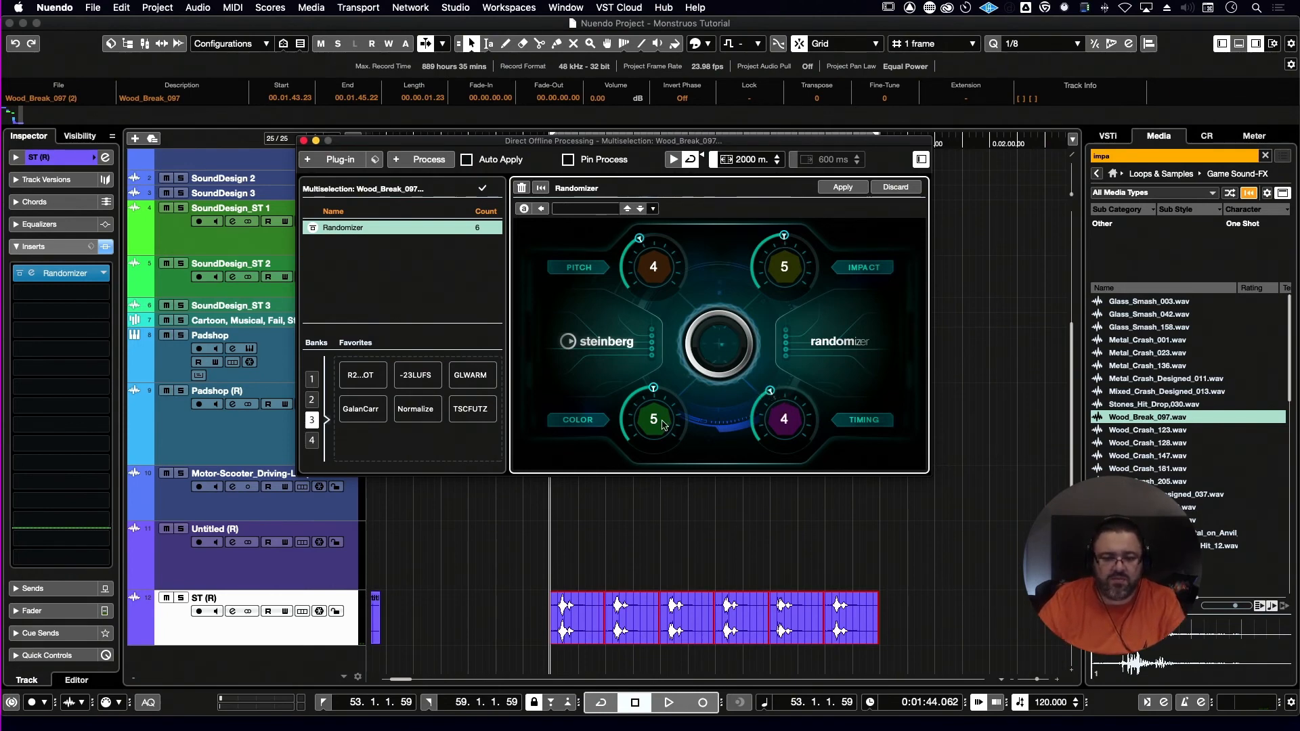
drag(653, 389, 687, 398)
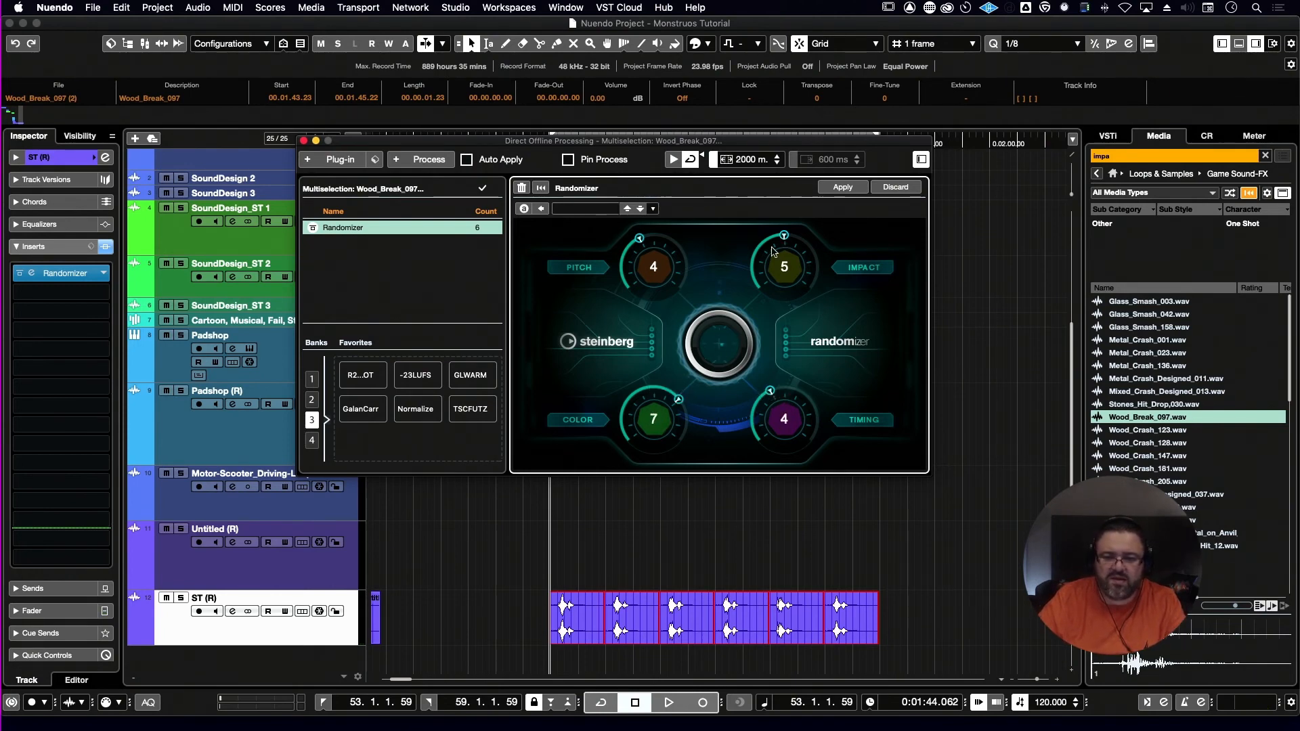
drag(767, 242, 751, 246)
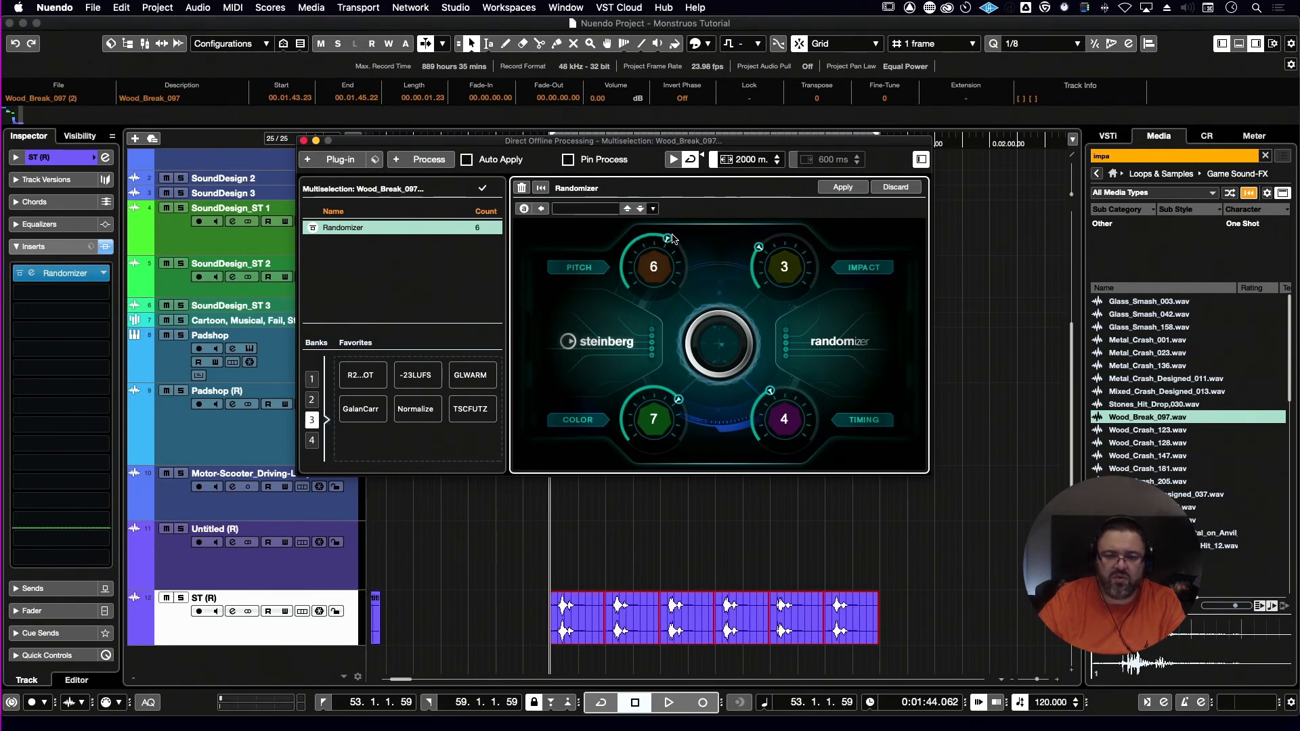
click(844, 189)
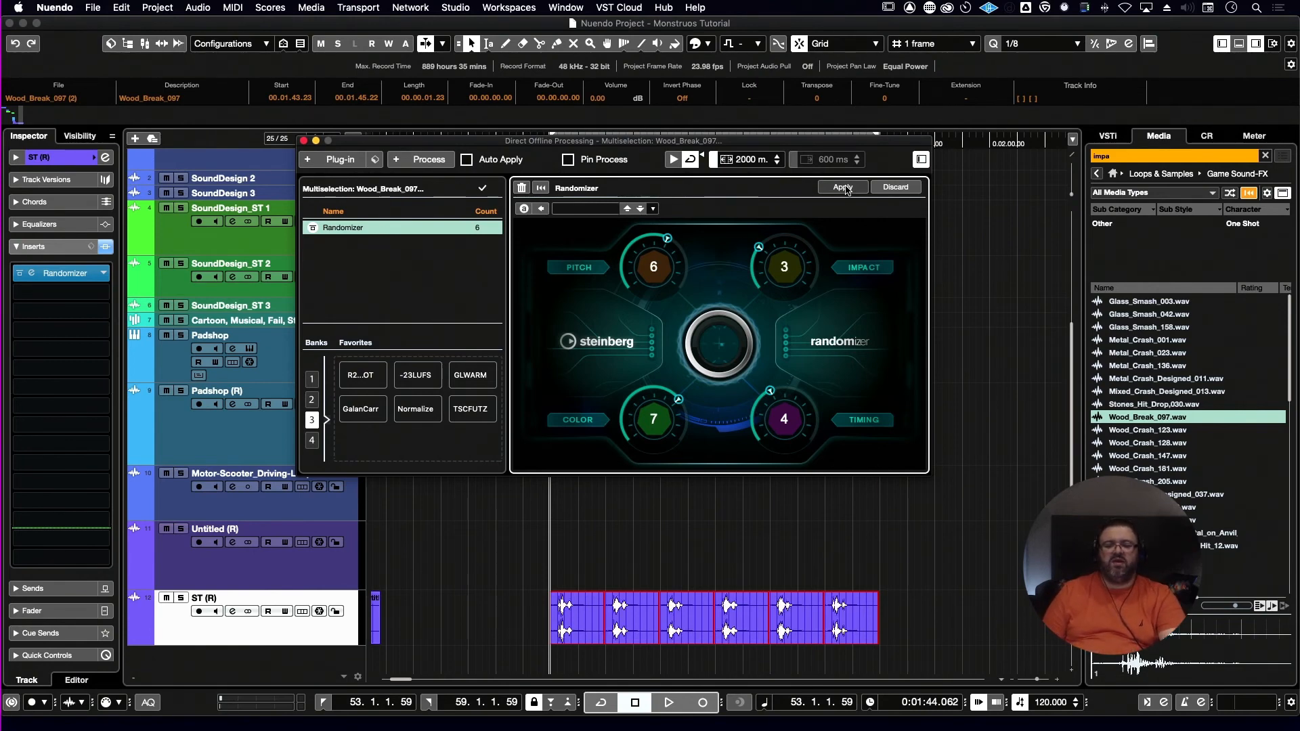
key(space)
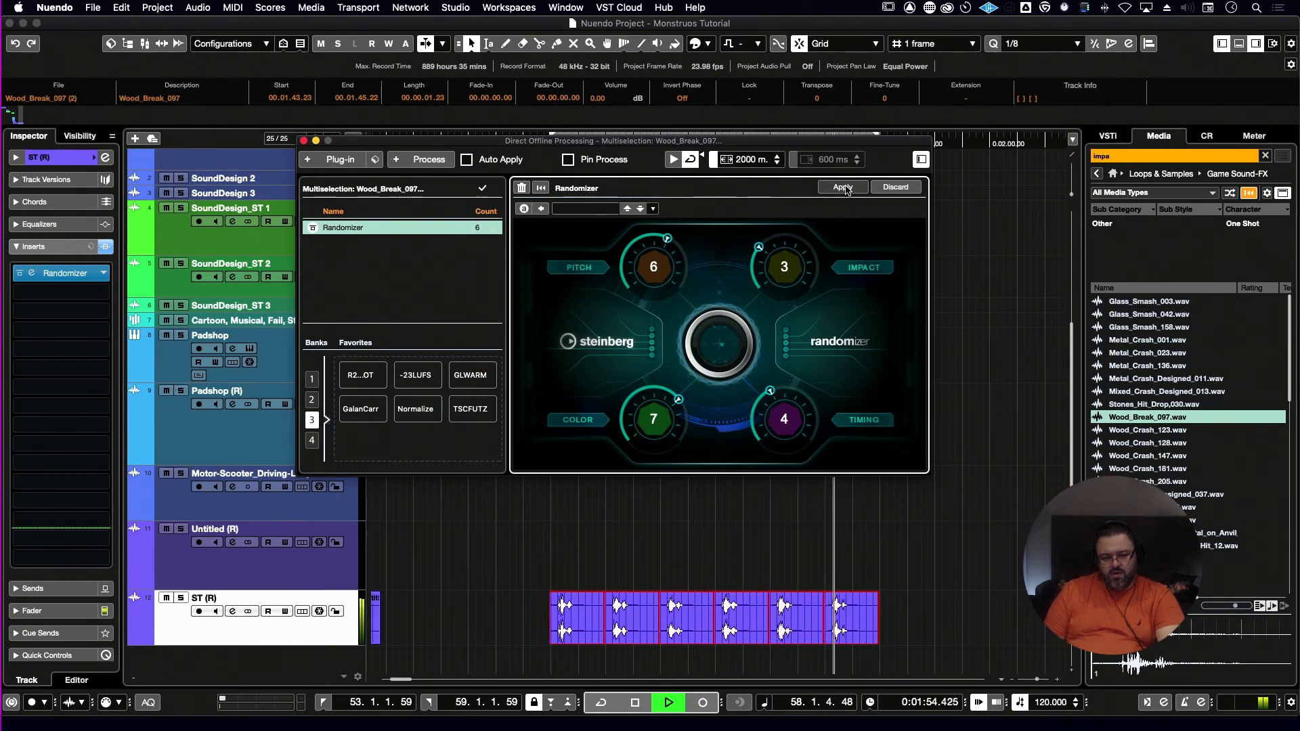
key(space)
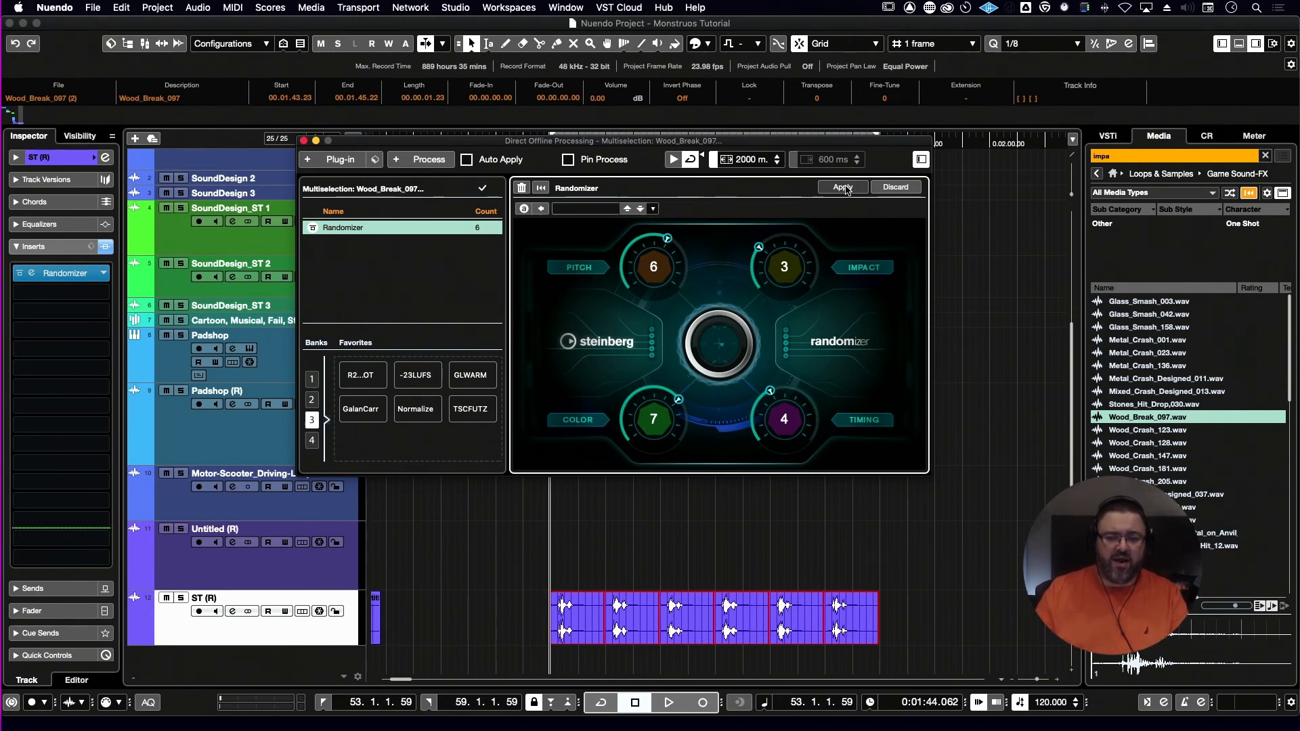
click(844, 187)
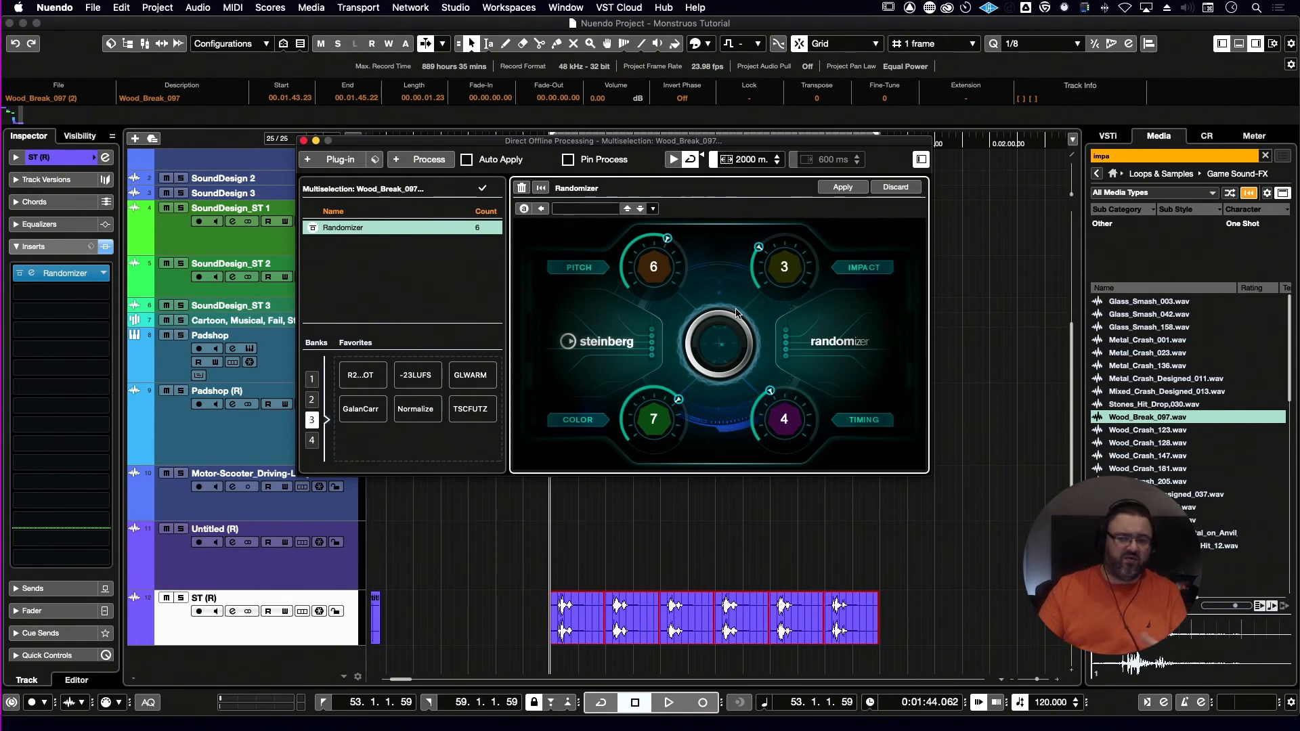
- Set the offline Randomizer to Pitch 4, Timing 3 and Color 5, apply it to the six events, and audition them
drag(634, 246, 622, 247)
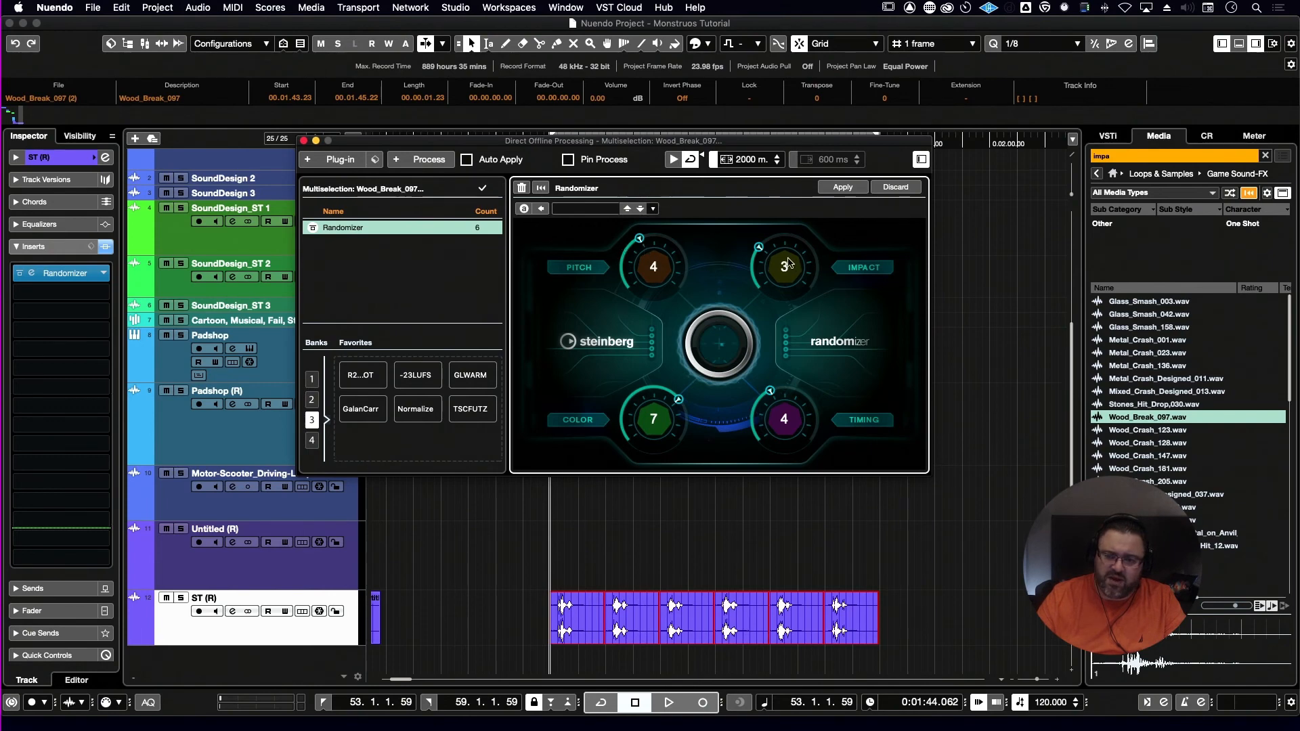
drag(771, 392, 761, 397)
drag(675, 403, 643, 392)
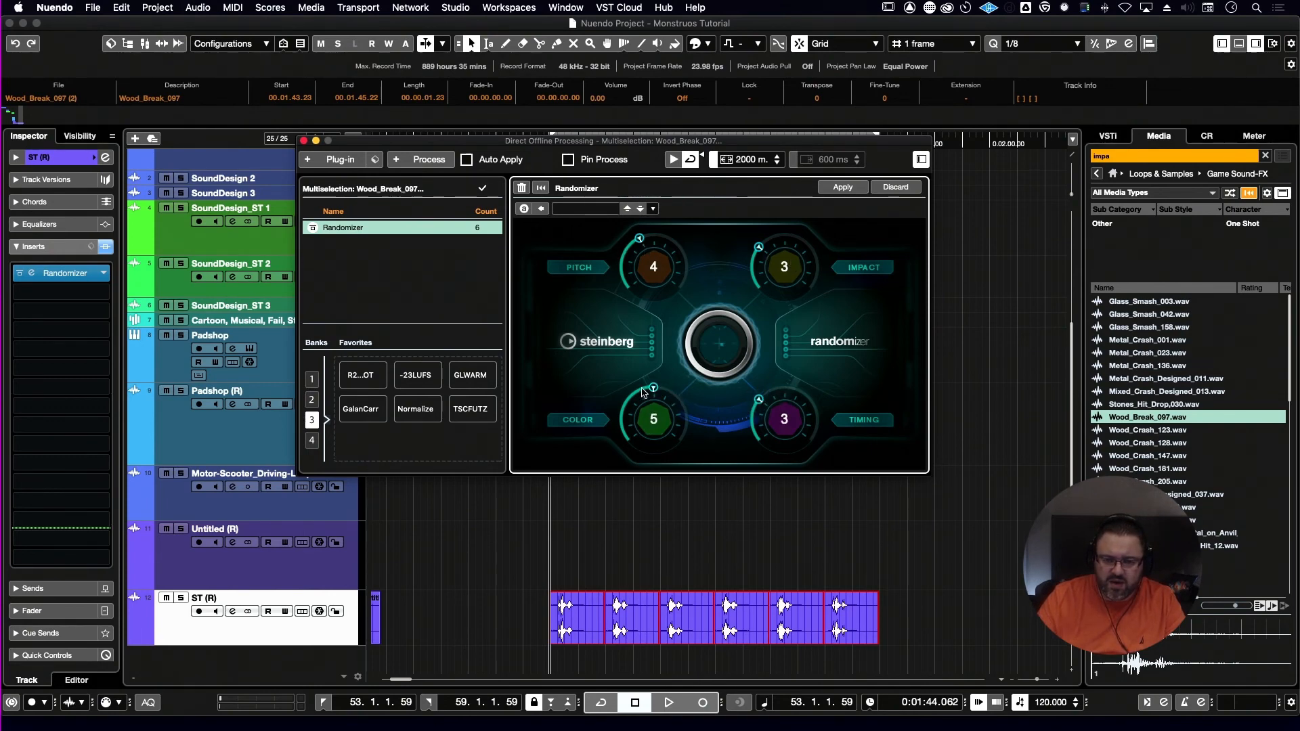
click(843, 188)
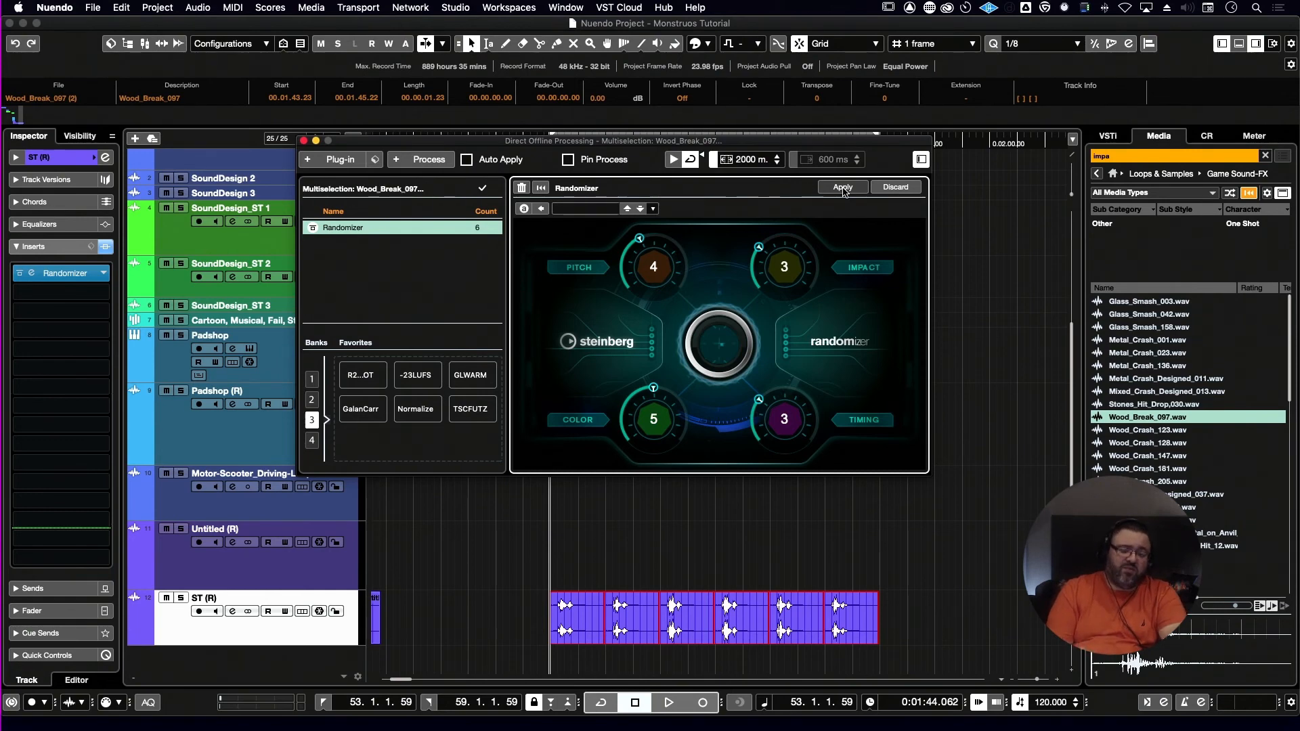
key(space)
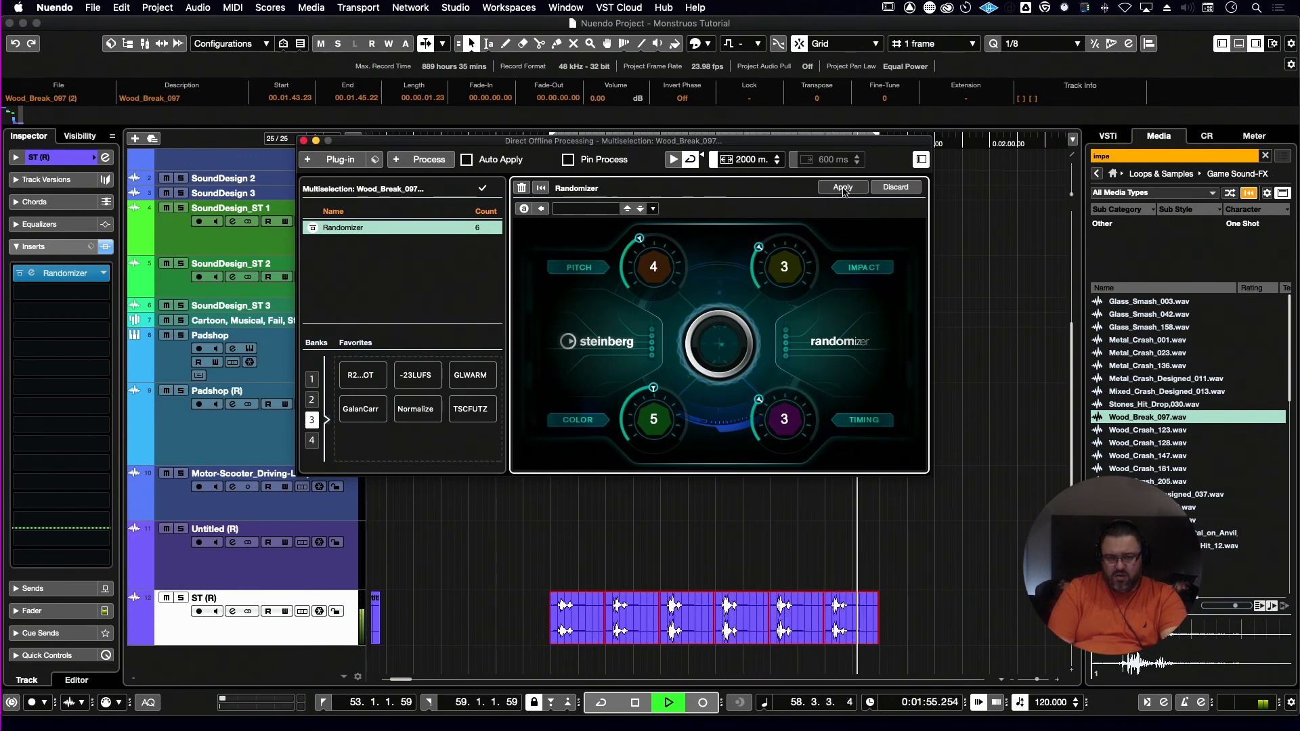
key(space)
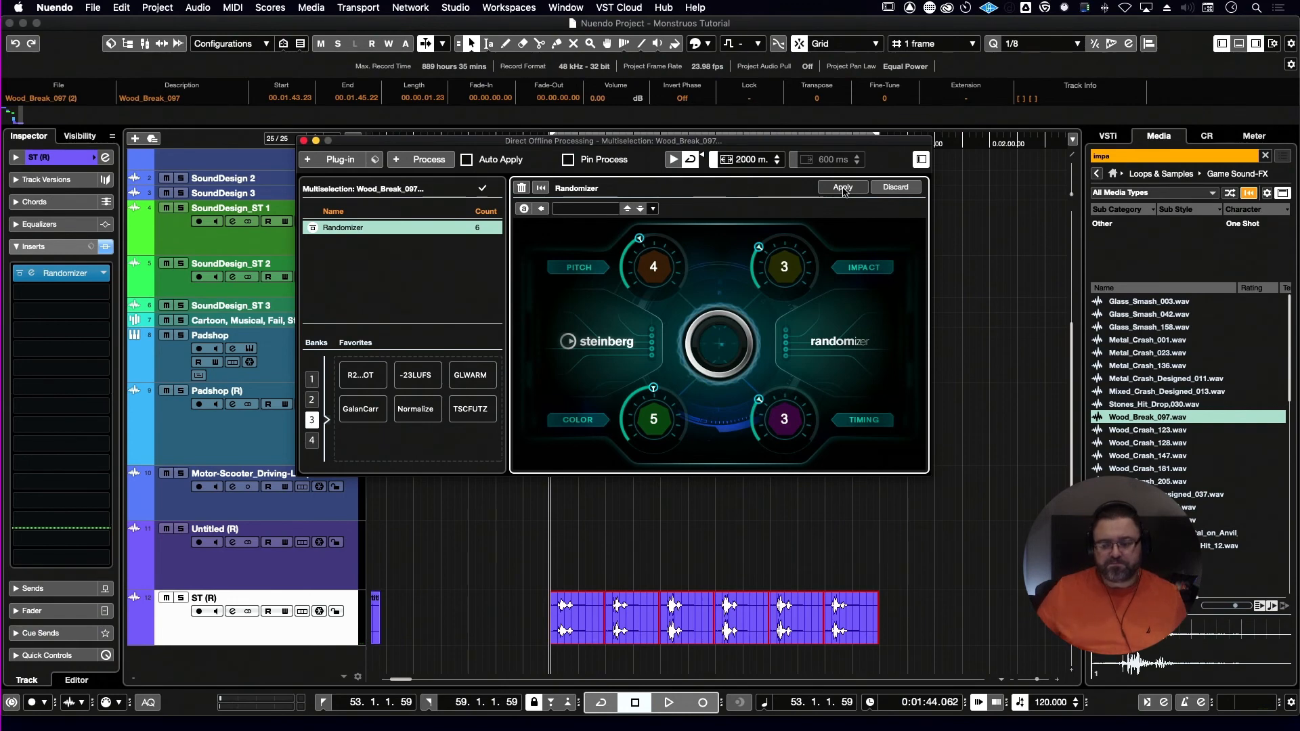
- Close the Direct Offline Processing window and select only the first wood-break event on the ST (R) track
click(303, 142)
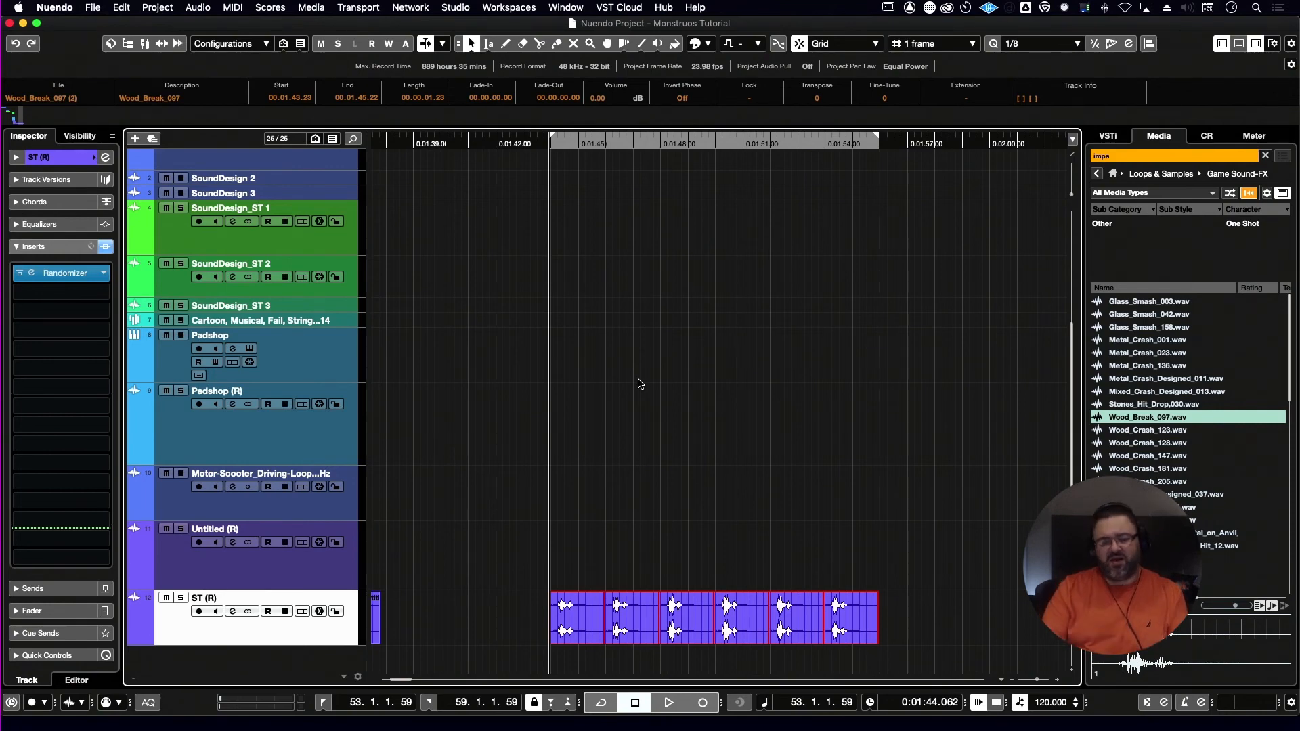
click(584, 634)
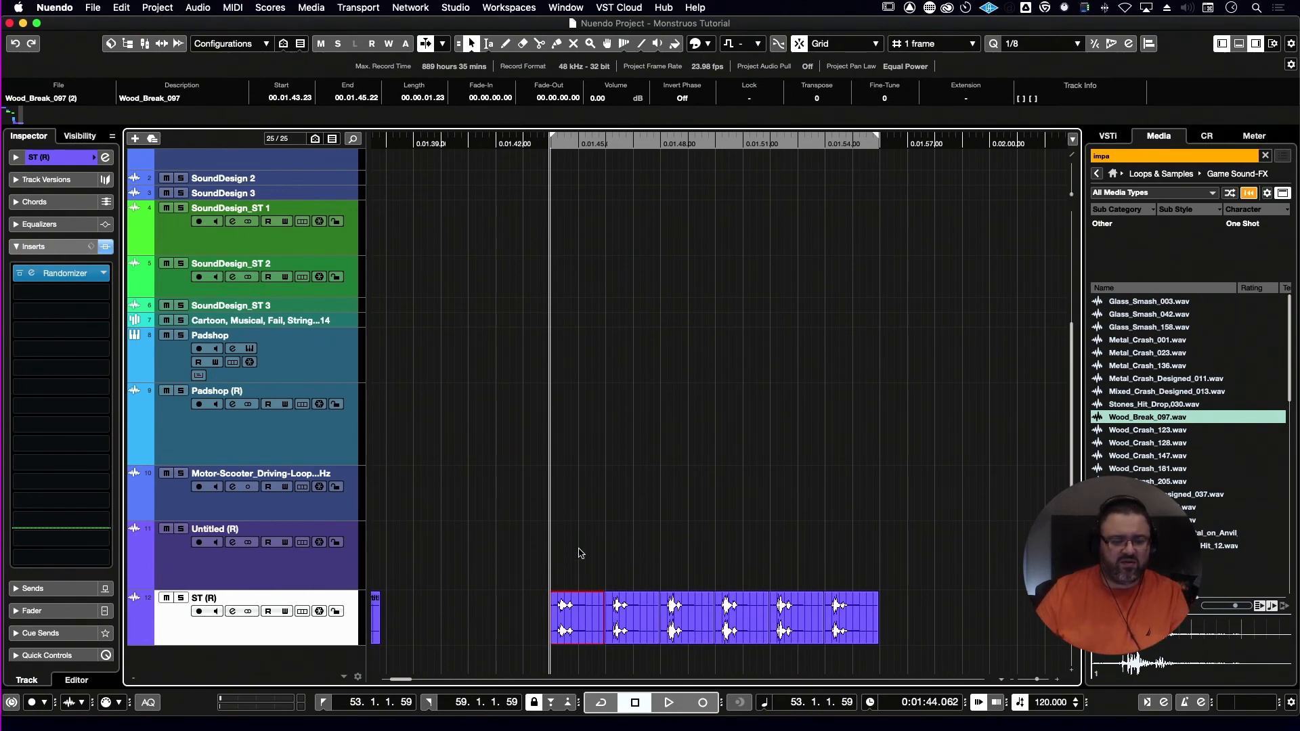
scroll(578, 553, left, 15)
scroll(578, 553, up, 1)
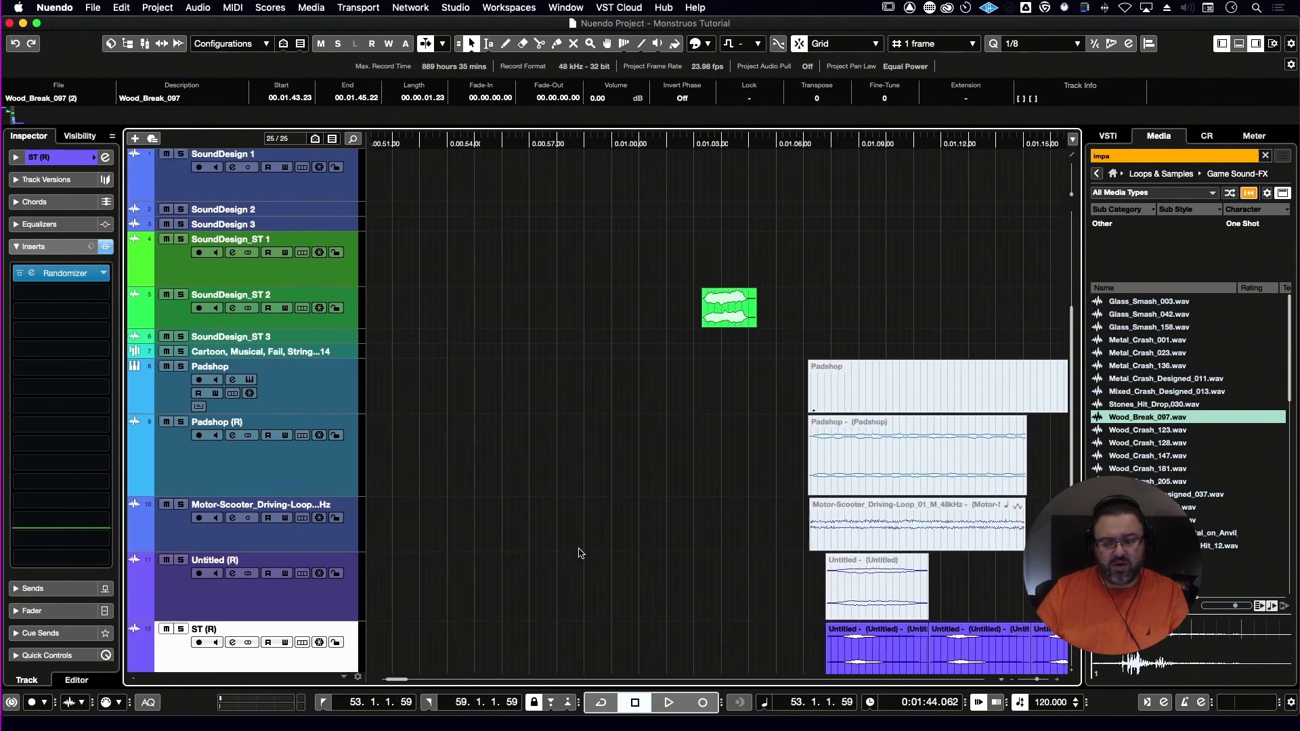
- Select the first Untitled event on the ST (R) track and audition it from its start
scroll(579, 552, right, 2)
scroll(580, 552, down, 1)
click(767, 621)
key(alt+space)
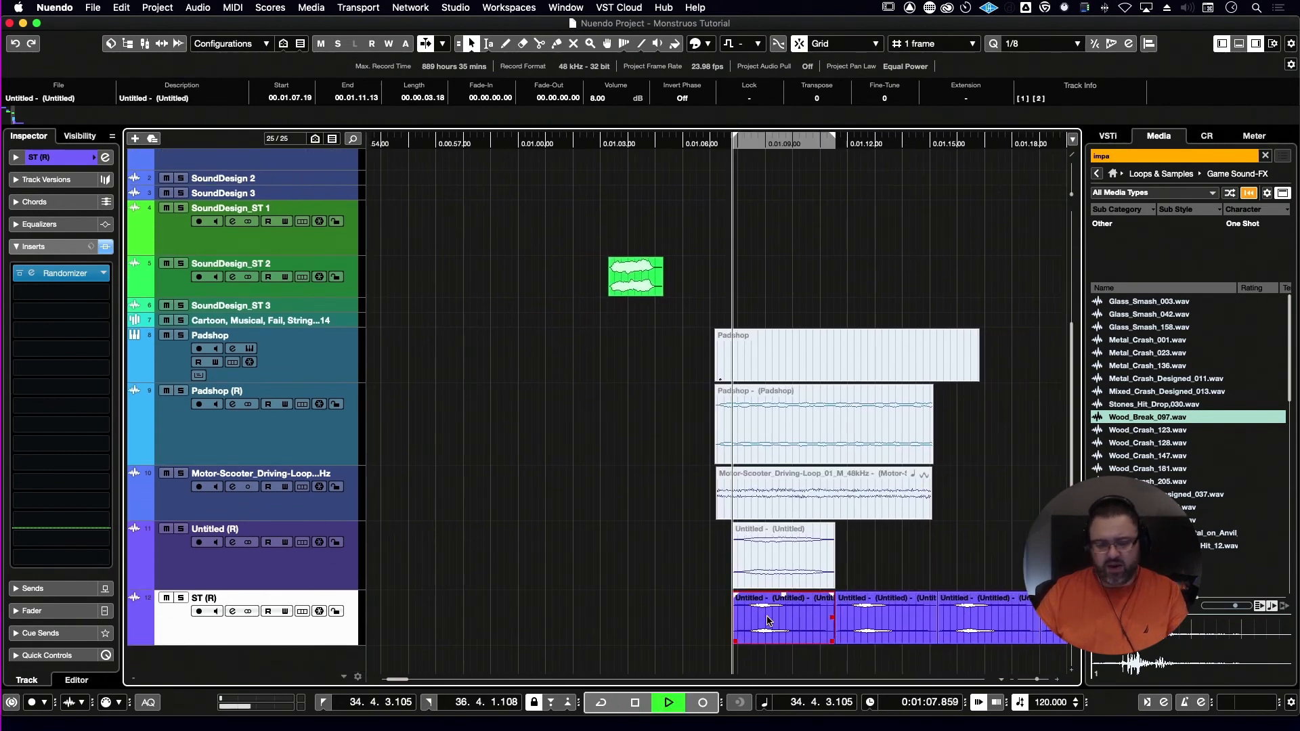
key(space)
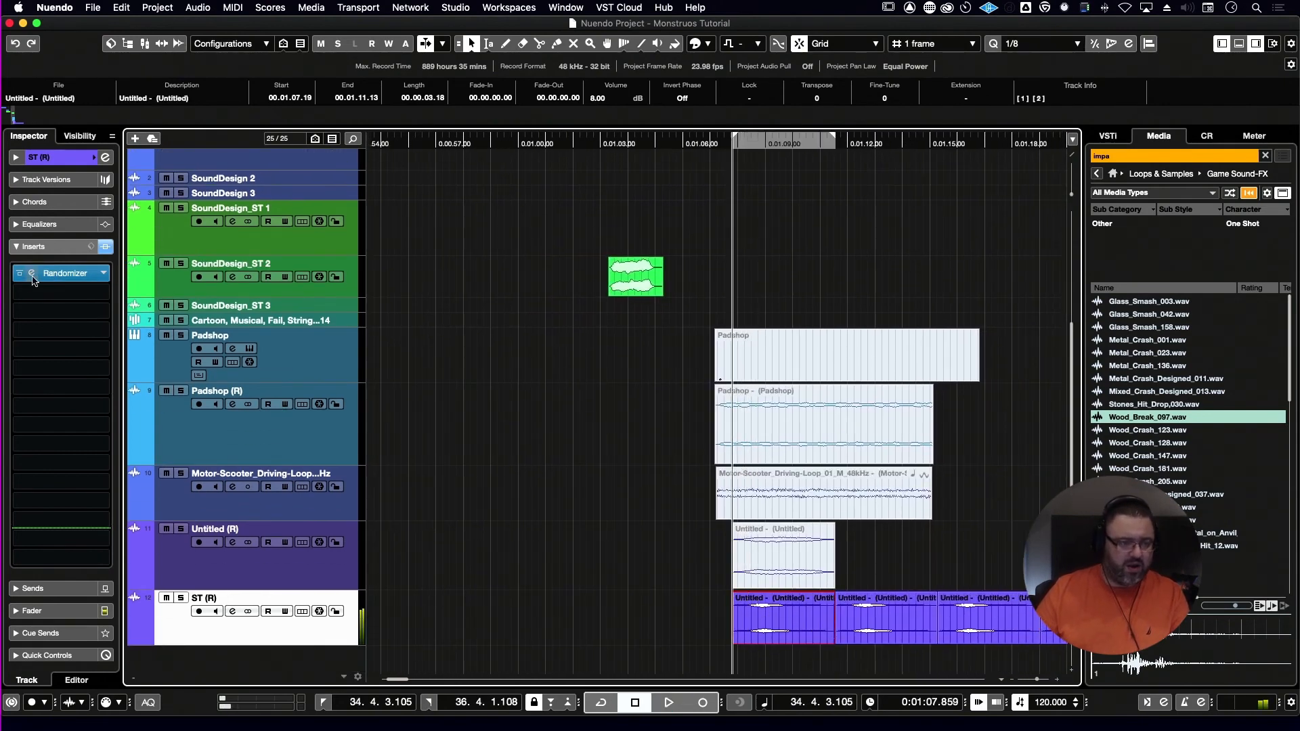
- Bypass the Randomizer insert on the ST (R) track and add Quadrafuzz v2 in the next insert slot
click(20, 273)
click(60, 295)
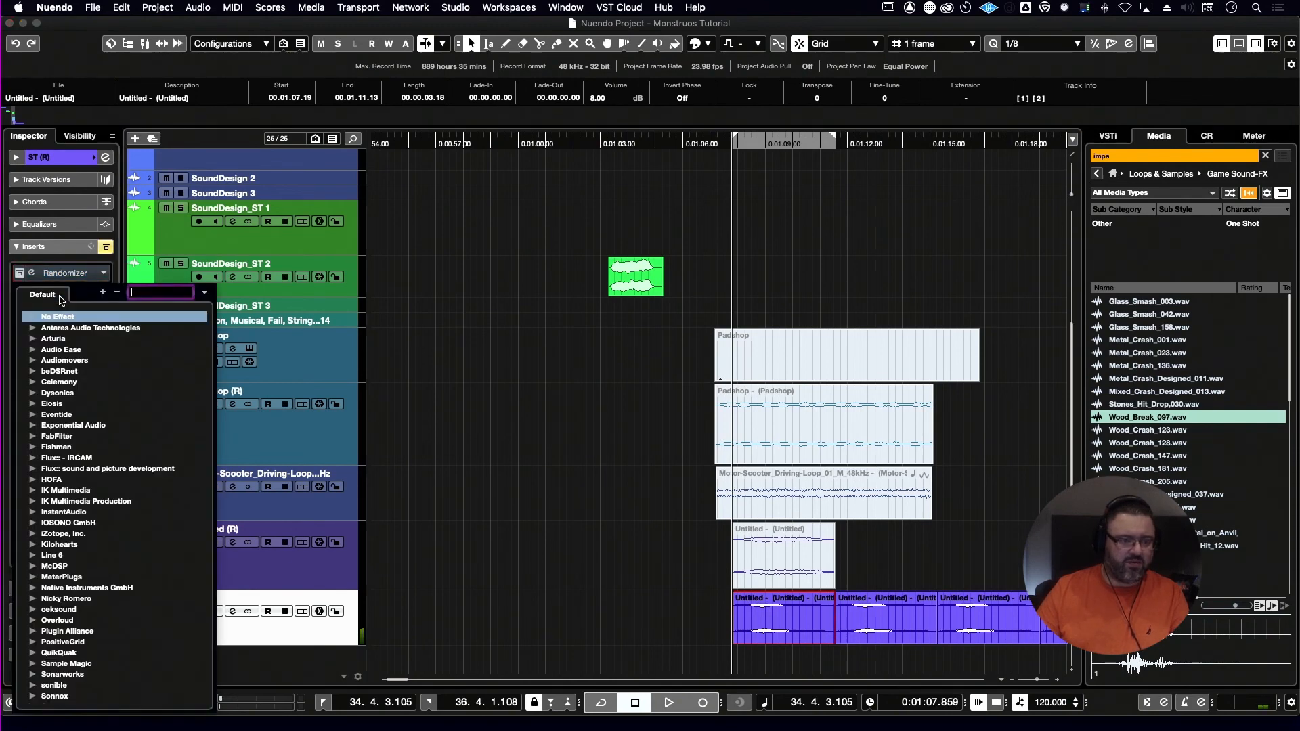
text(qu)
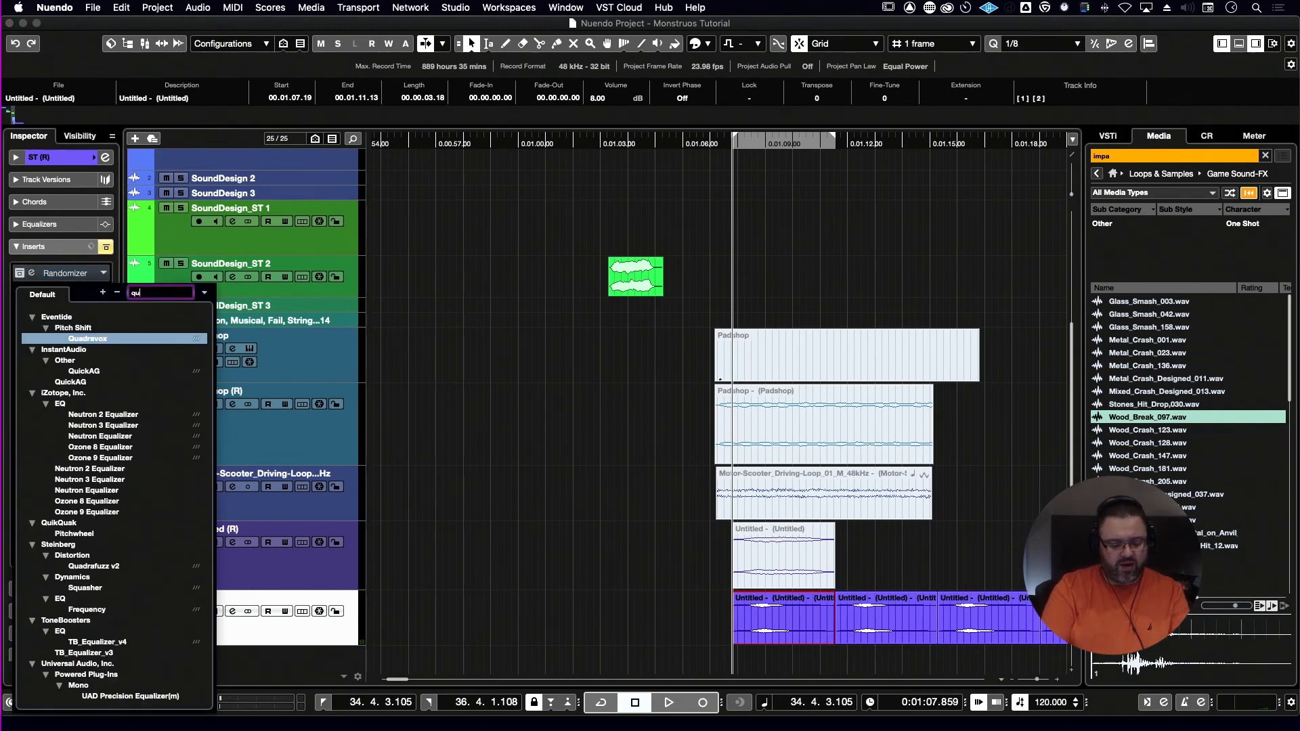
text(adr)
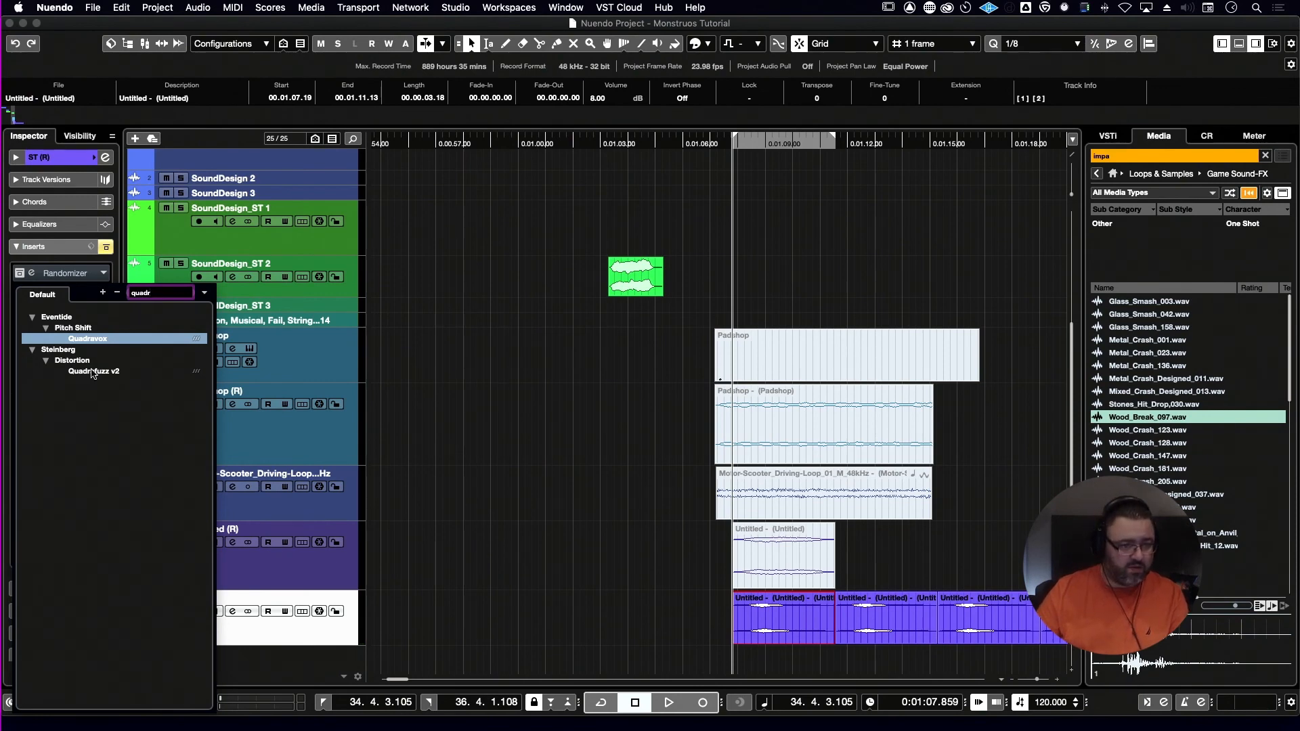
click(94, 371)
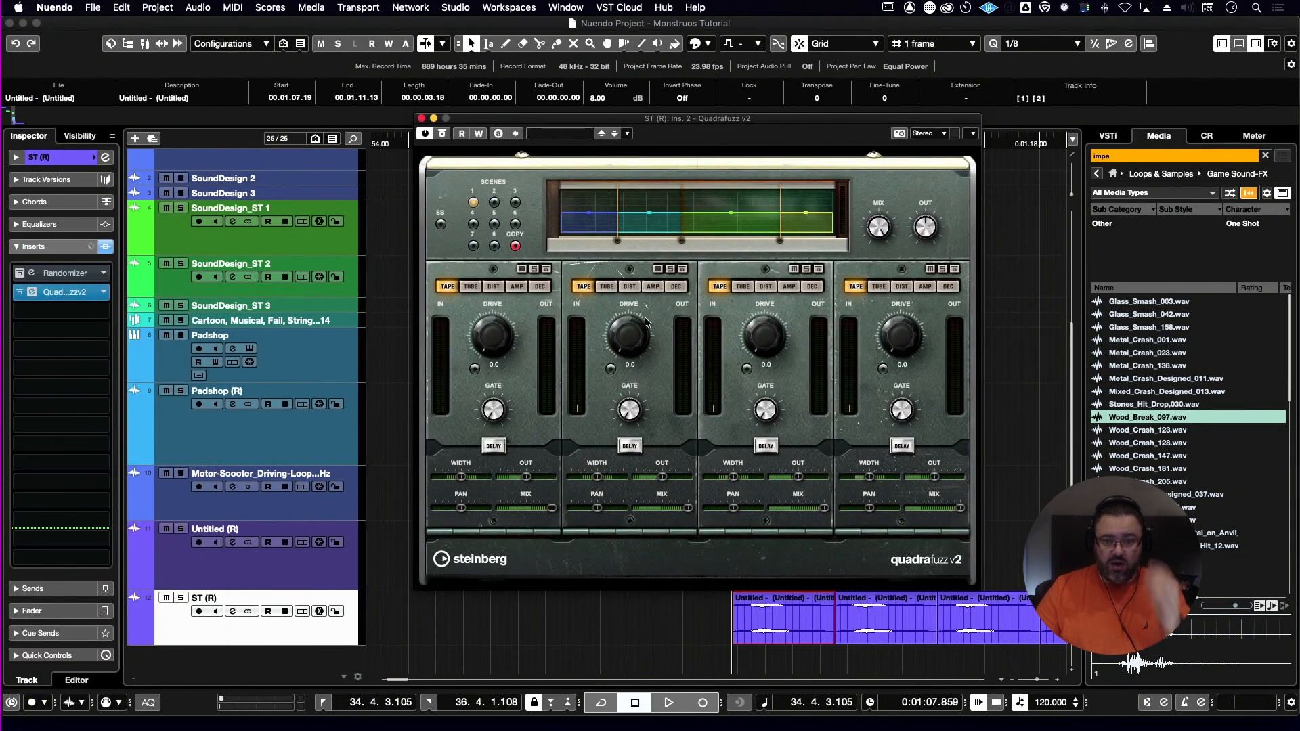
- Switch Quadrafuzz's second and third bands to DIST, raise the third band's Drive, and audition the event
key(space)
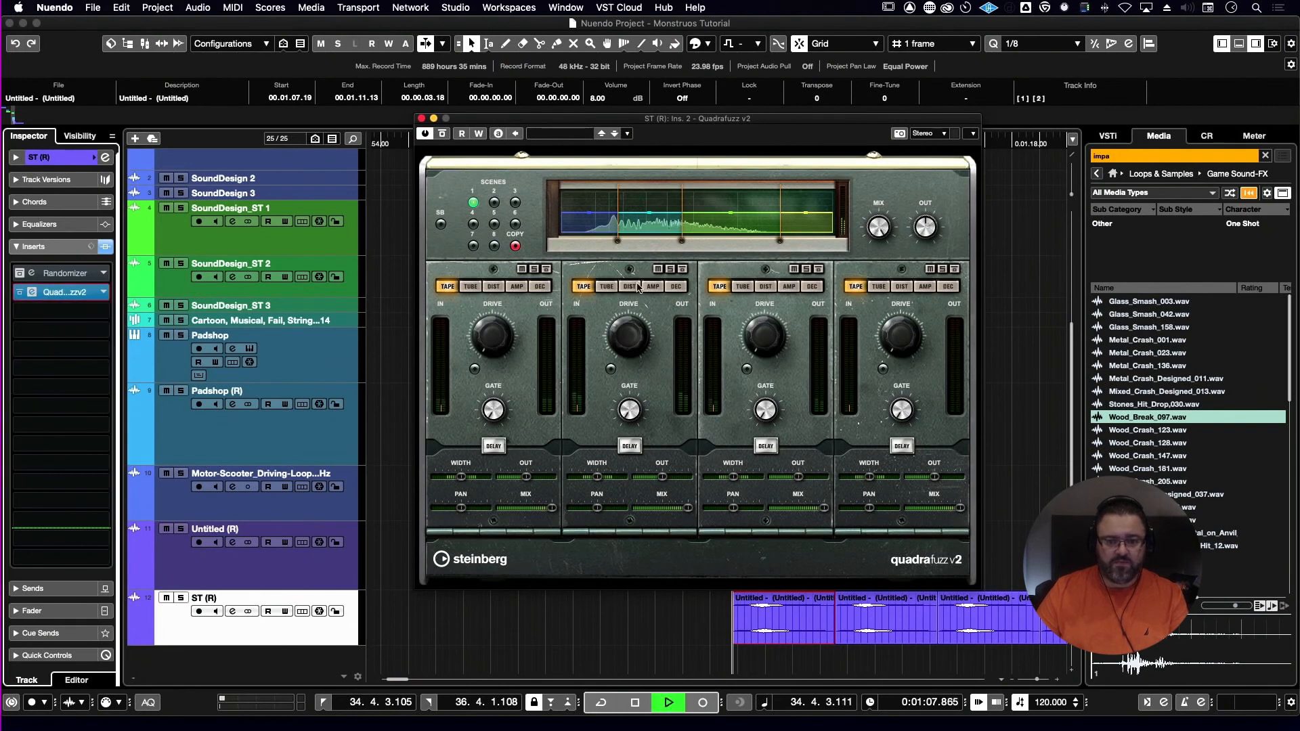
click(629, 286)
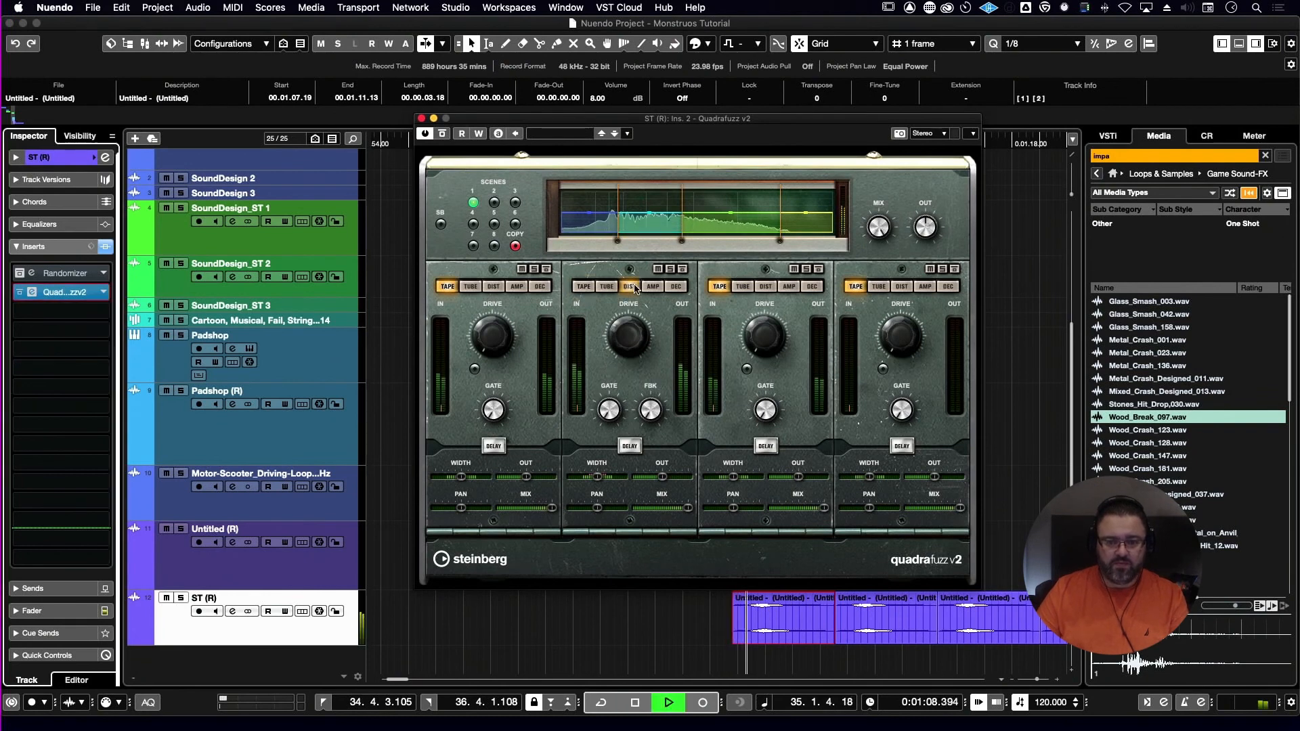
click(764, 285)
key(space)
drag(765, 335, 769, 295)
key(space)
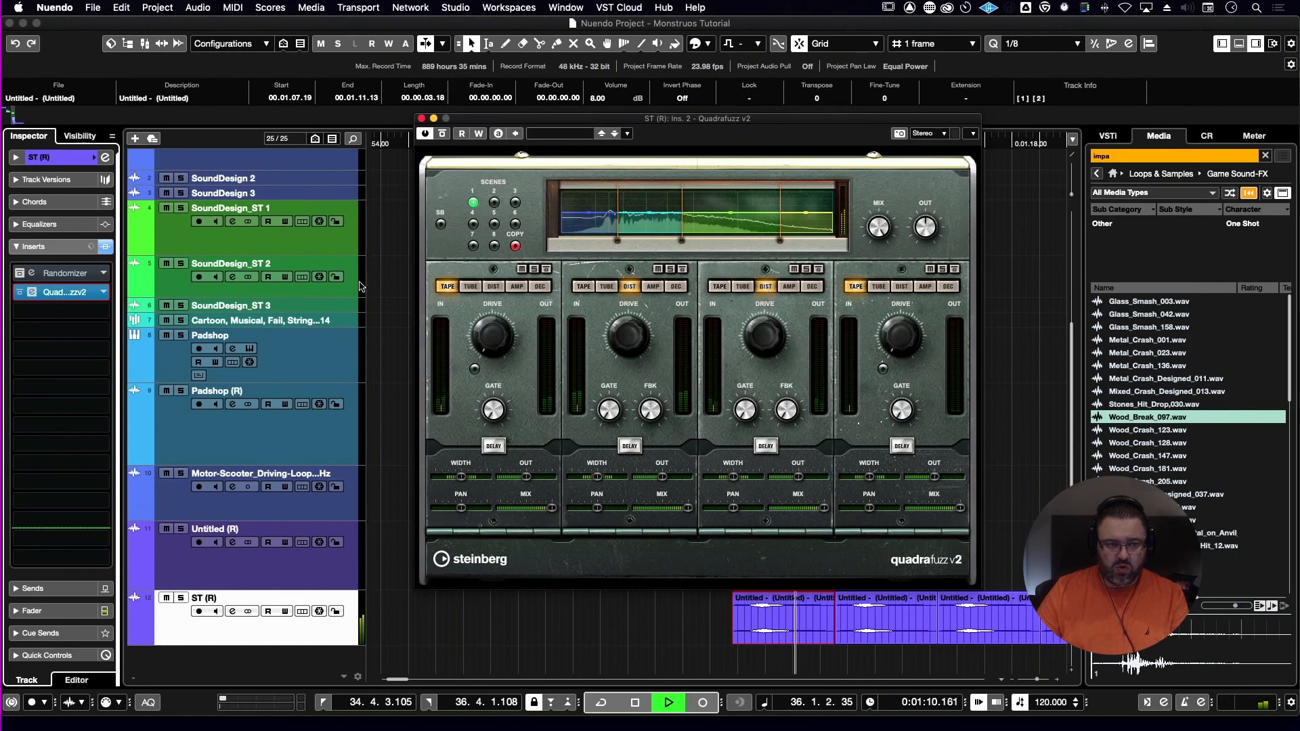
key(space)
- Add the REVerence reverb after Quadrafuzz v2 on the ST (R) track and audition the event through it
click(75, 292)
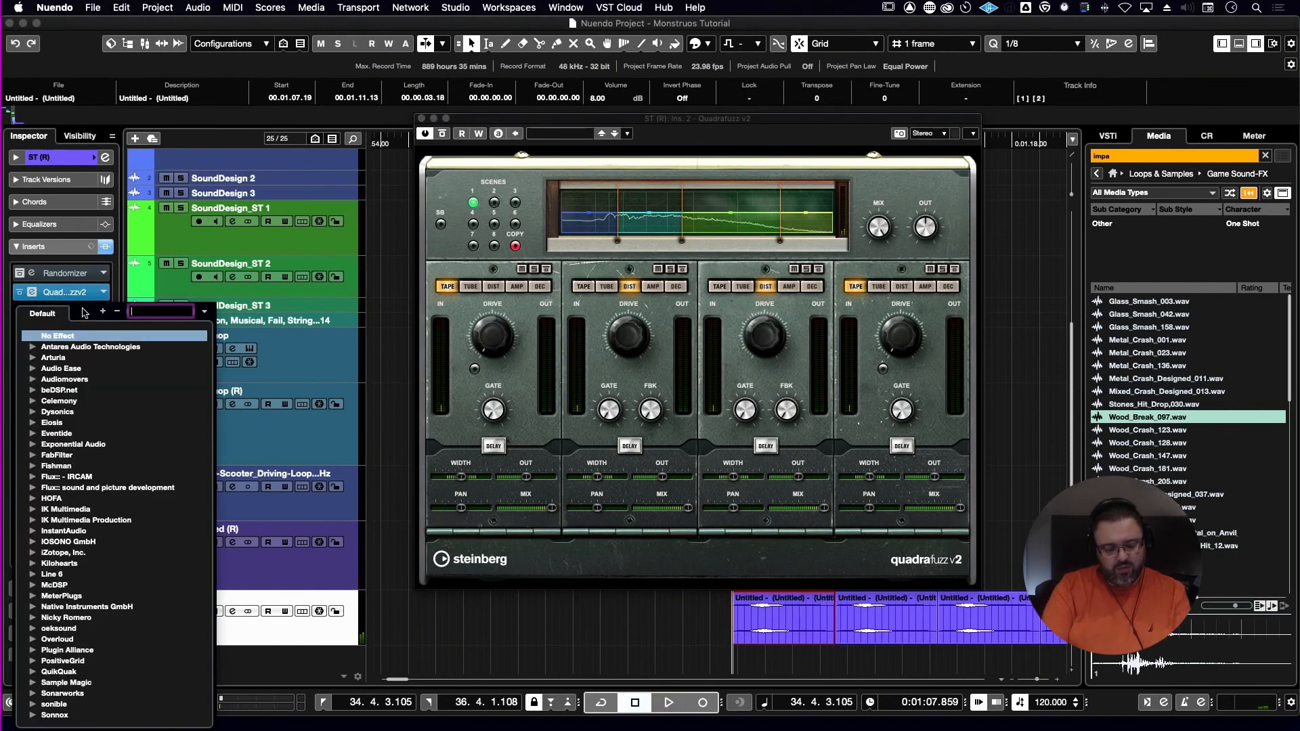
text(revere)
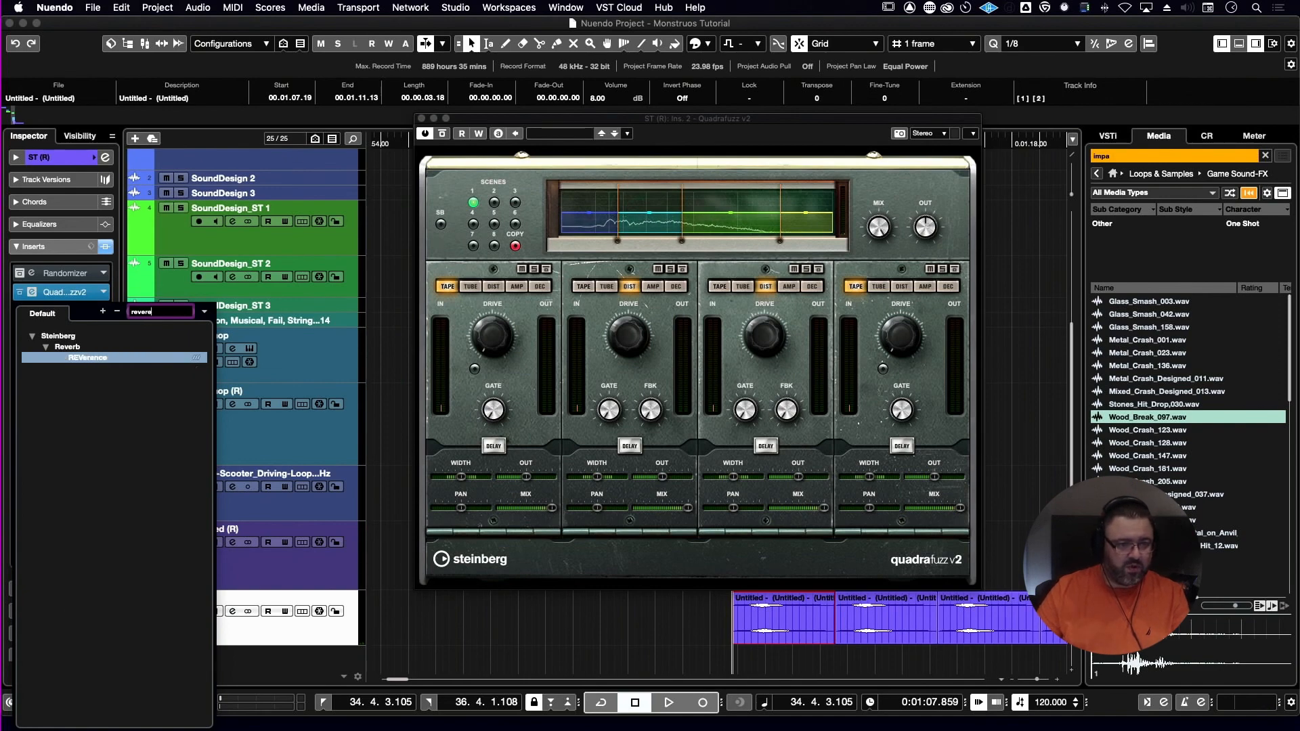
key(Escape)
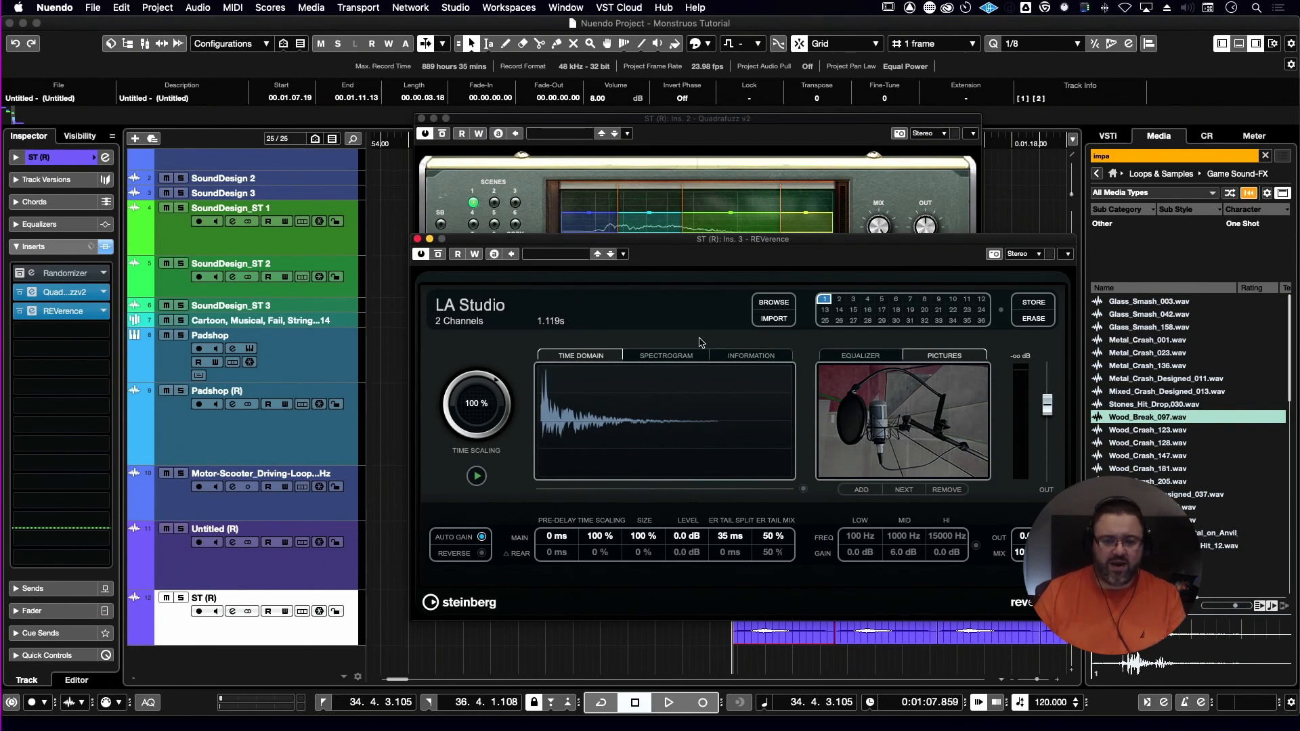
key(space)
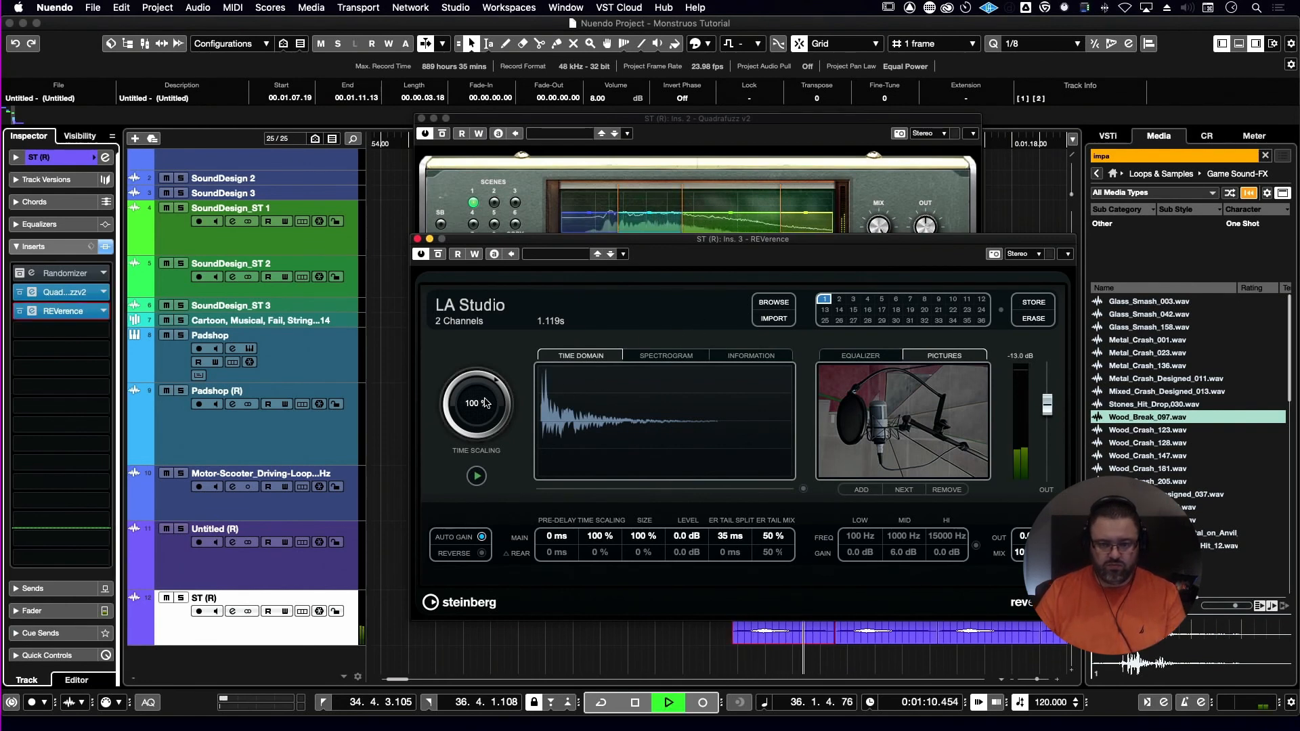
- Set the REVerence Mix to 36 % and audition the event again
click(467, 421)
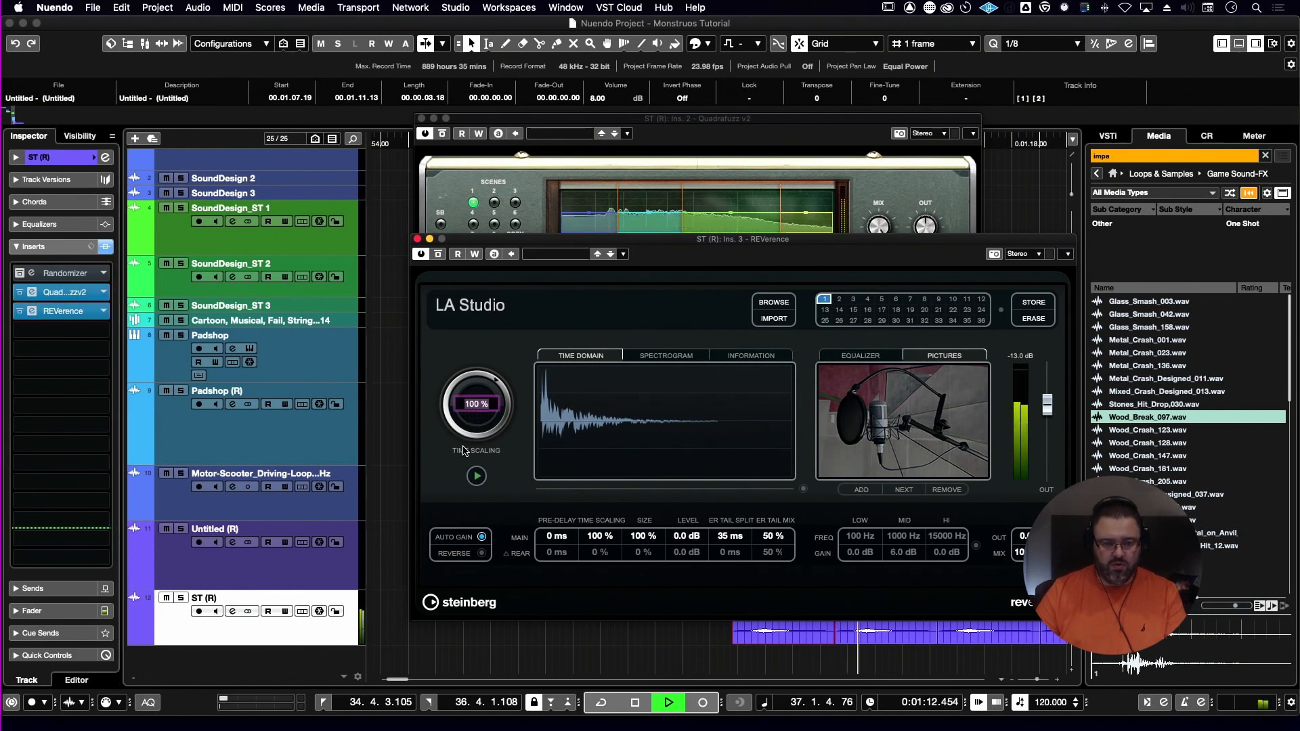
key(Return)
key(space)
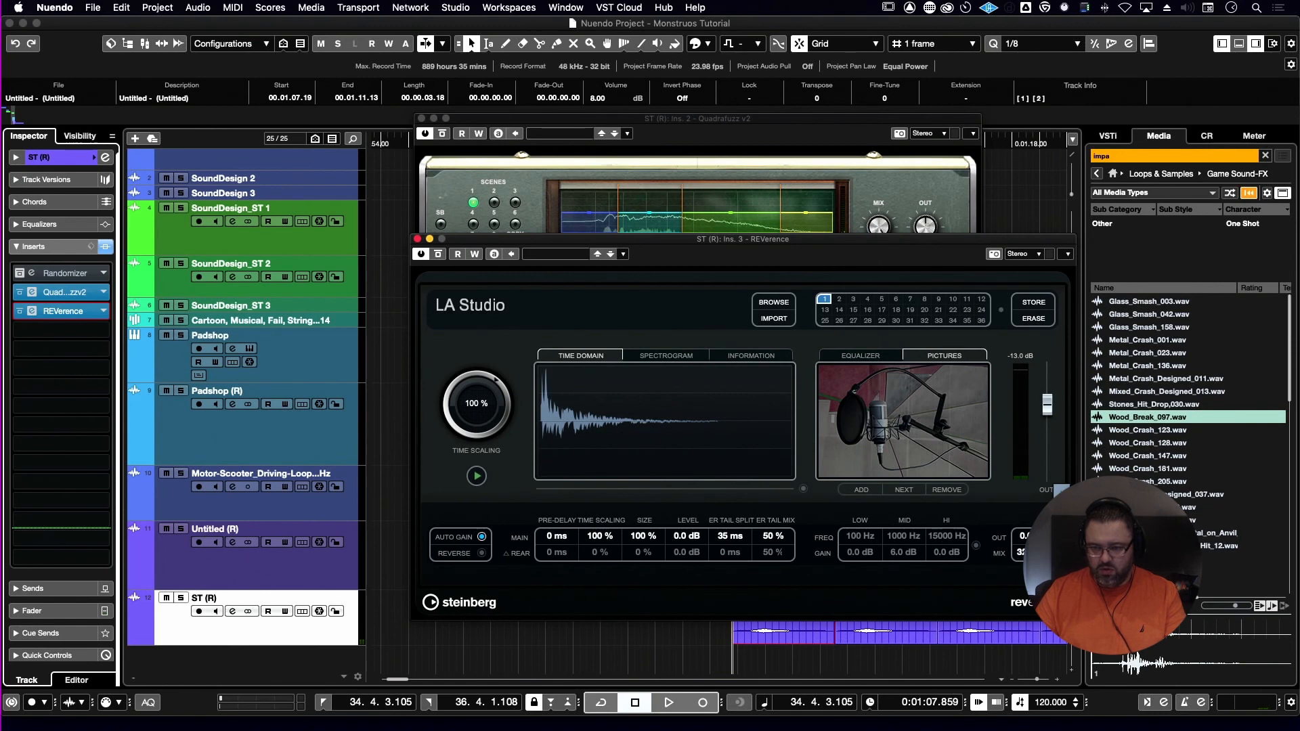
key(space)
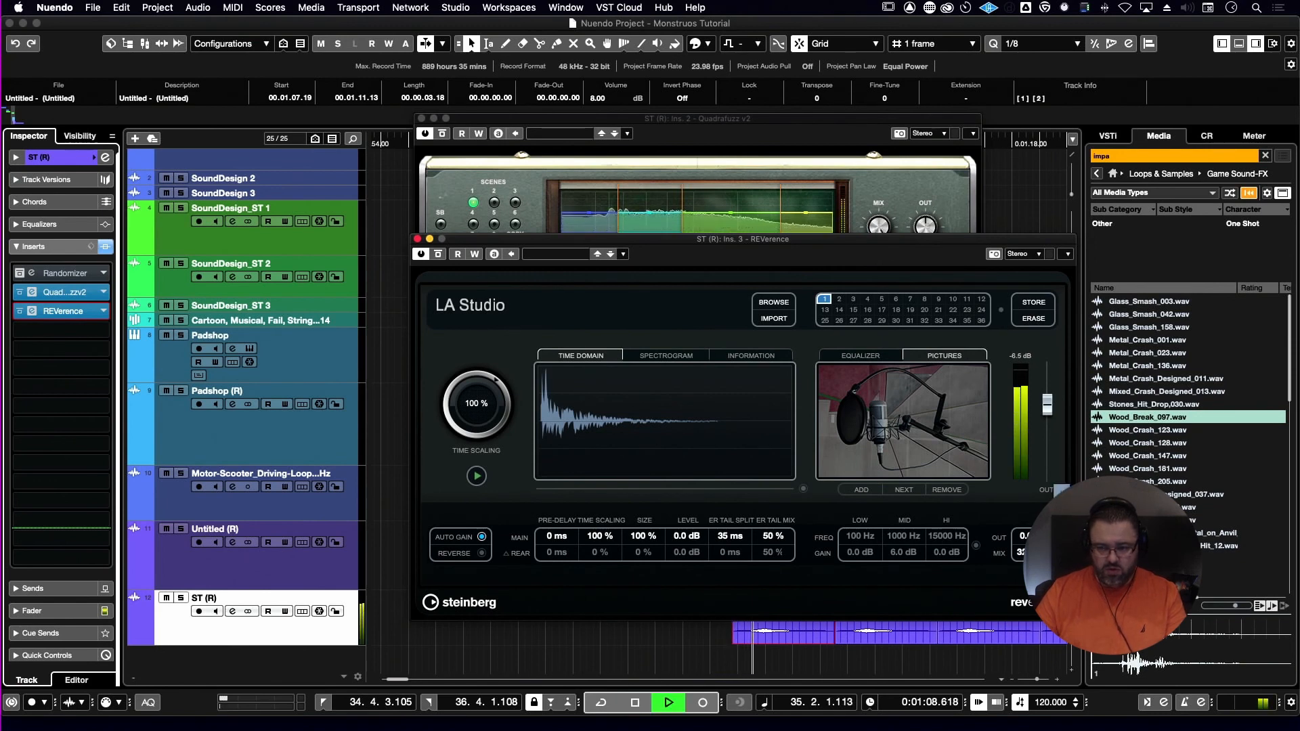
key(space)
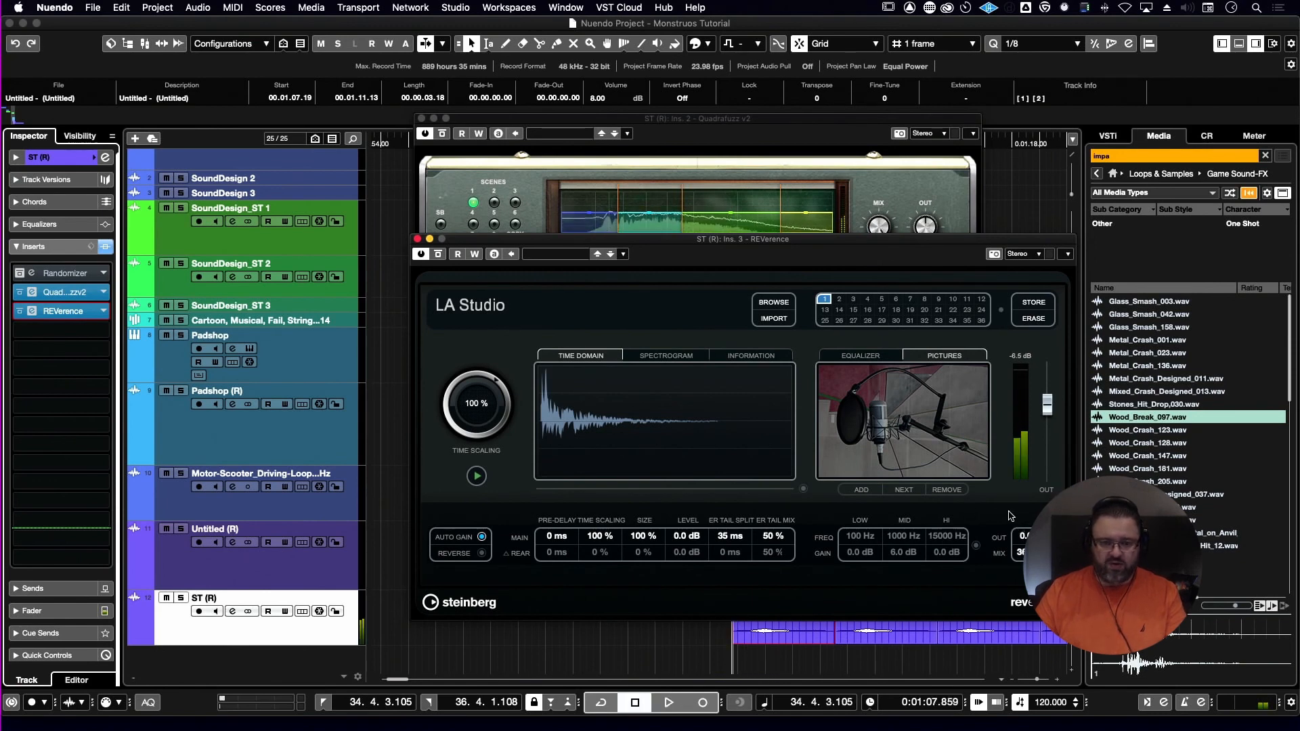
- Move the REVerence window off Quadrafuzz, lower the Quadrafuzz output to about -11.5 dB, and audition the event
drag(890, 242, 637, 205)
click(918, 236)
drag(919, 235, 929, 236)
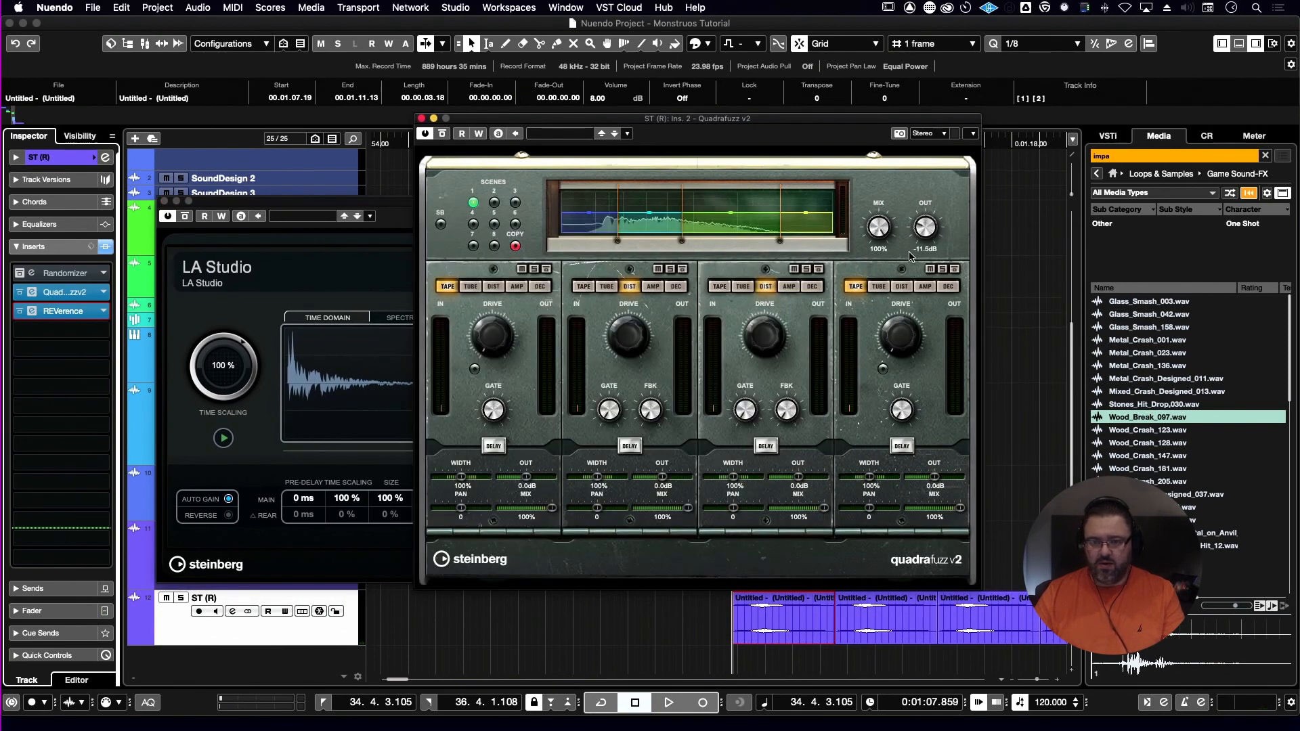
key(space)
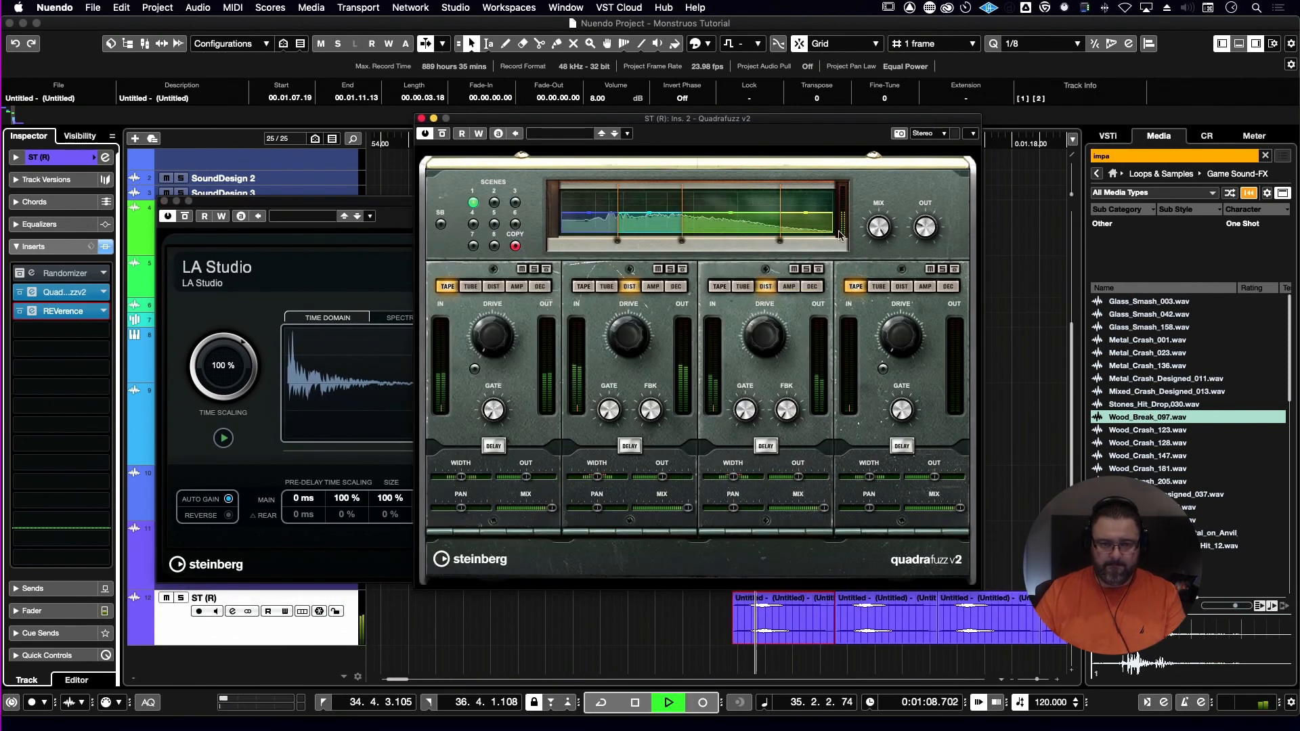
- Stop playback, set the REVerence Mix to 100 %, and move its window clear of the ST (R) events
click(354, 262)
key(space)
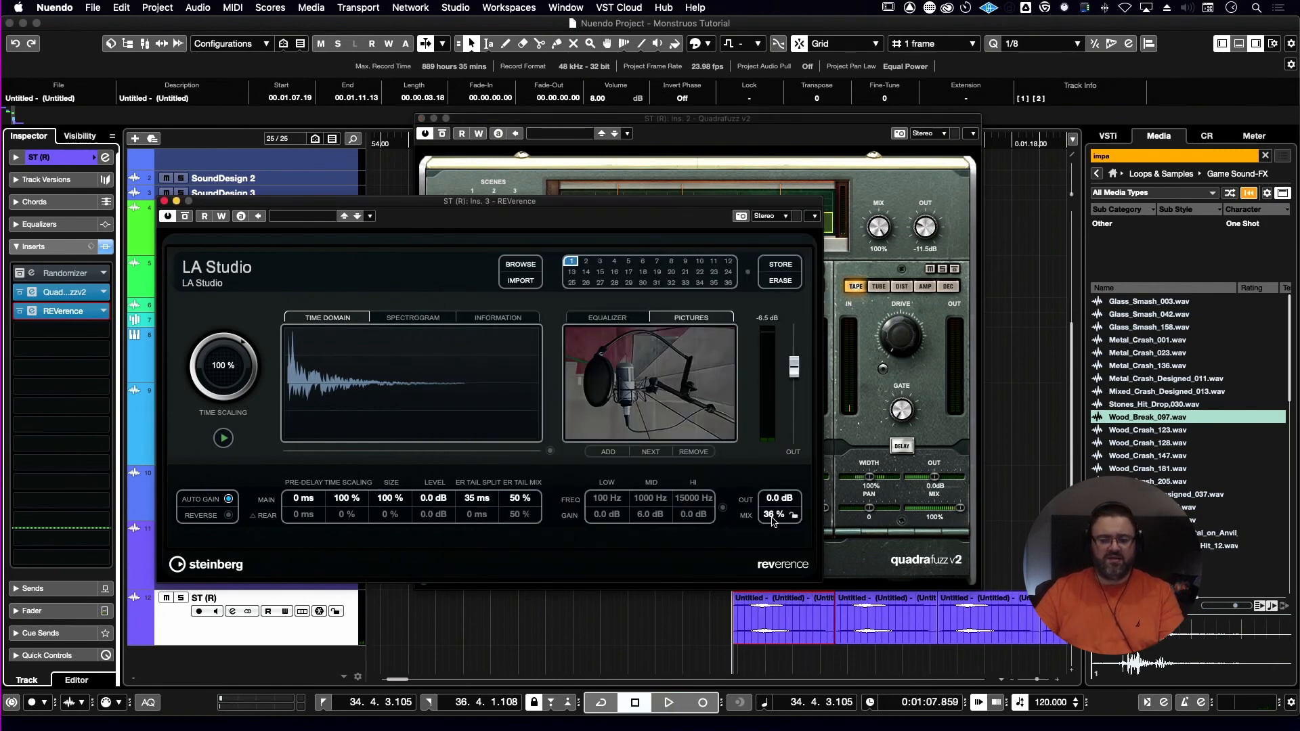
drag(772, 517, 771, 448)
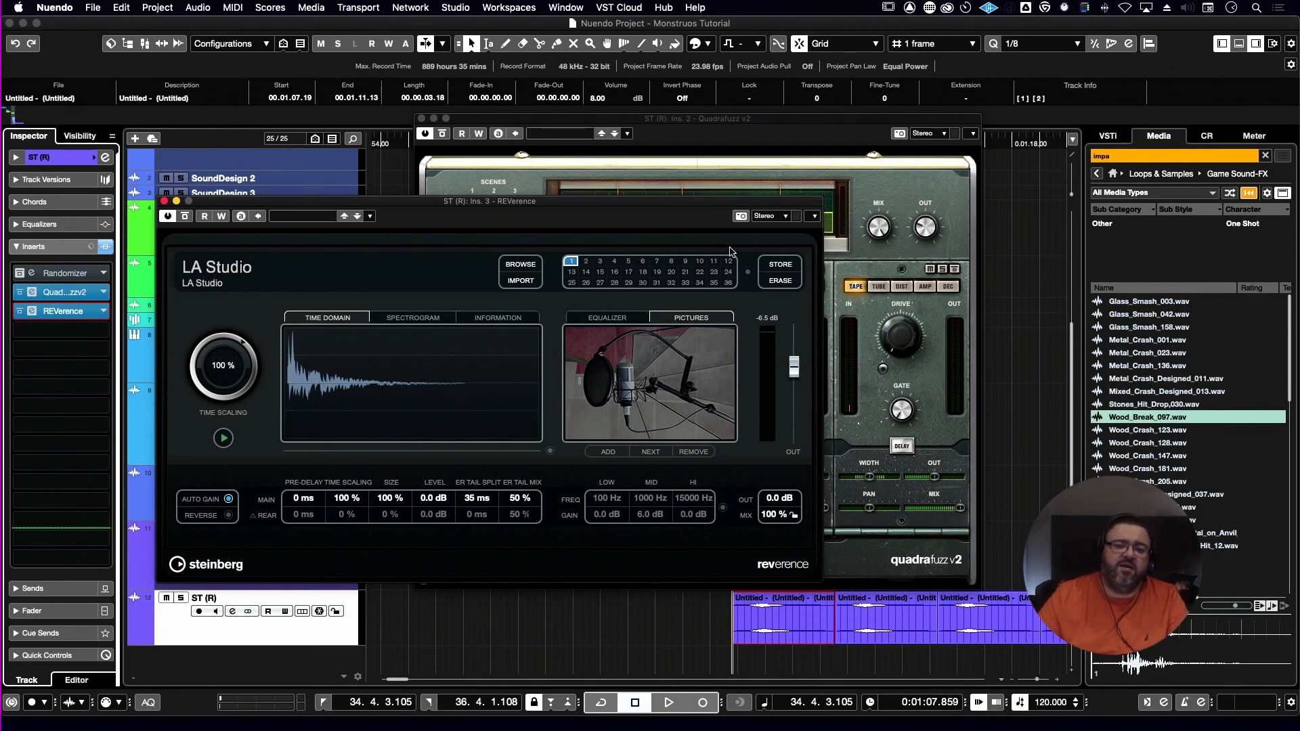
drag(589, 206, 969, 295)
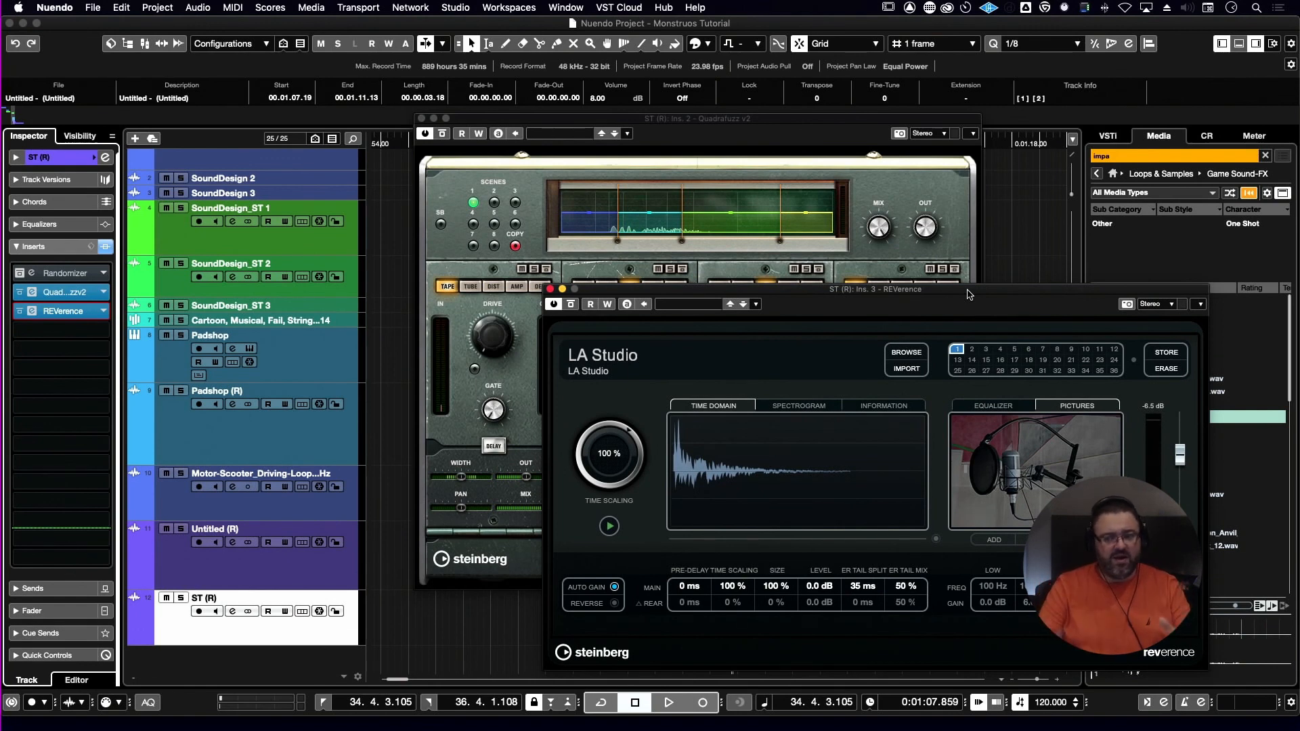
drag(945, 292, 917, 93)
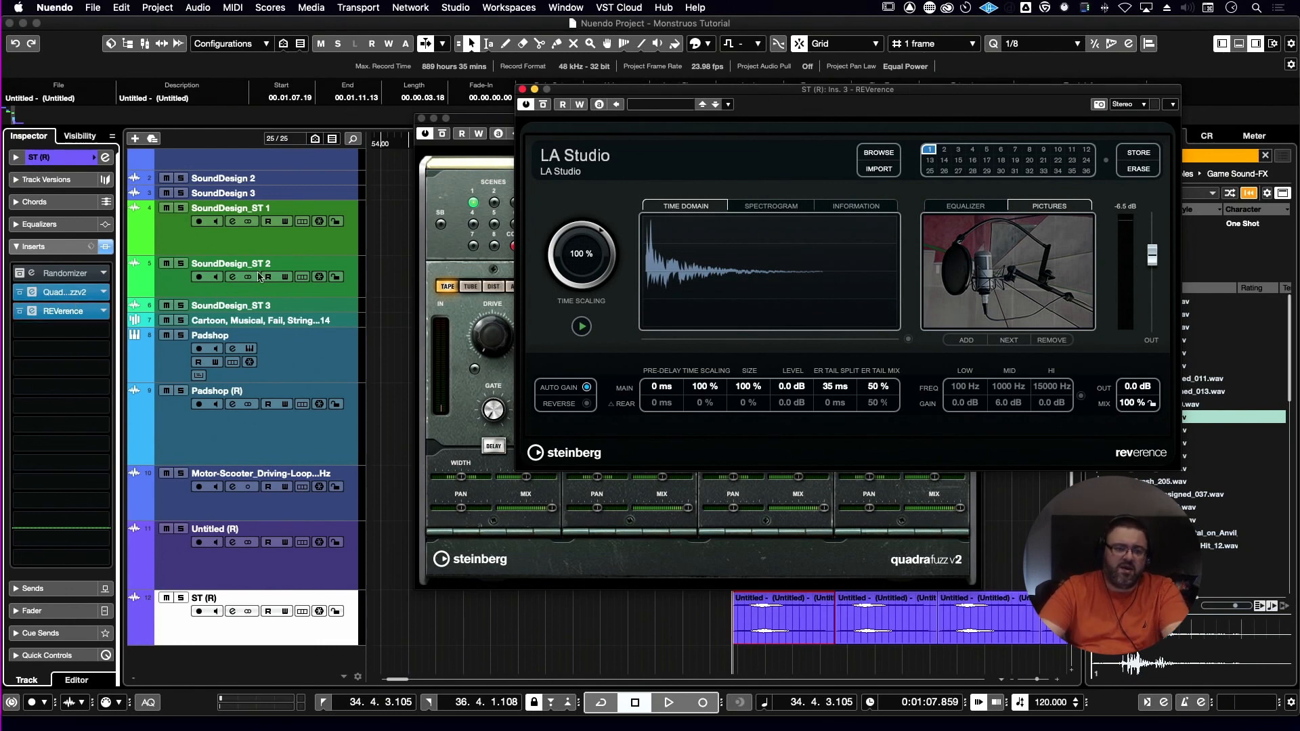
- Select the SoundDesign 1 track and open its VoiceDesigner insert
click(310, 159)
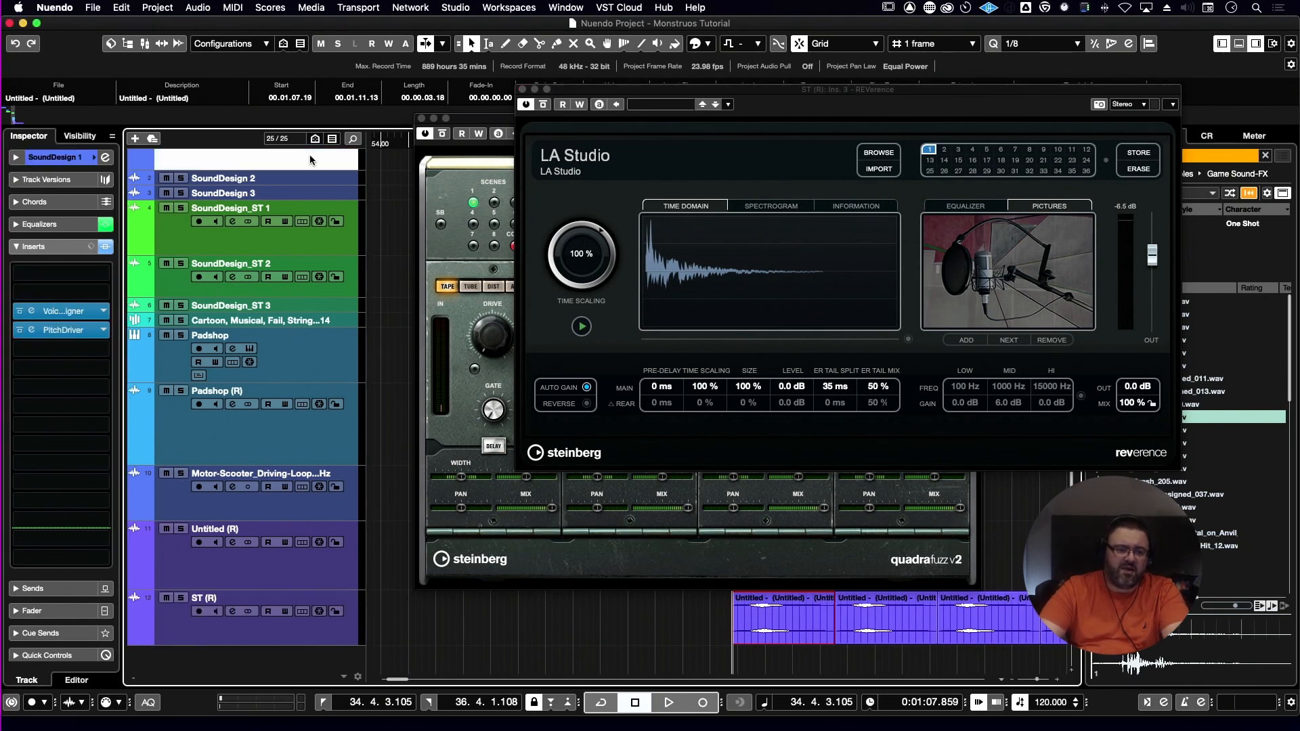
click(68, 315)
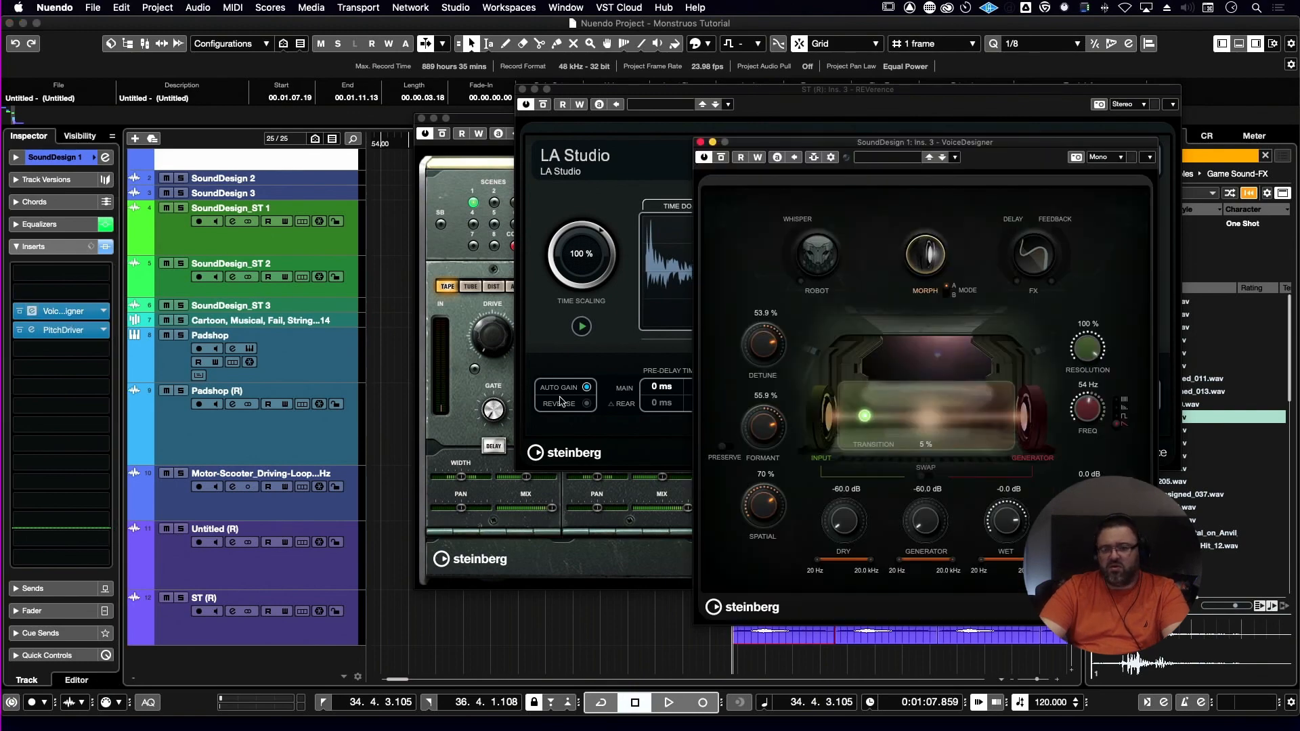